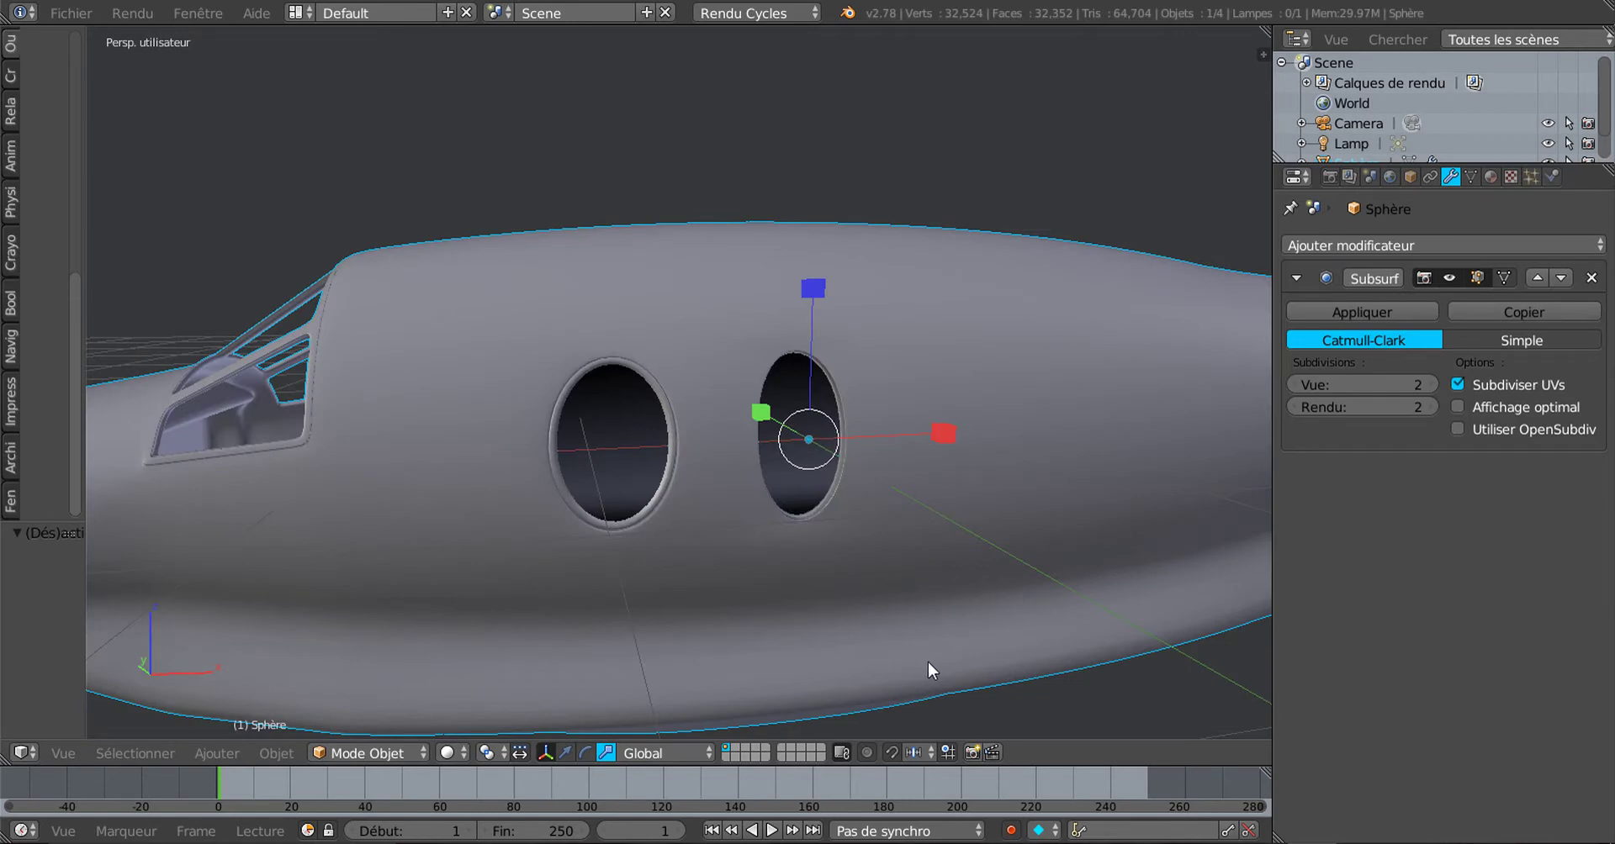
Step: Examine the two oval window openings in the fuselage from several angles
middle_drag(928, 663, 936, 660)
scroll(901, 647, up, 1)
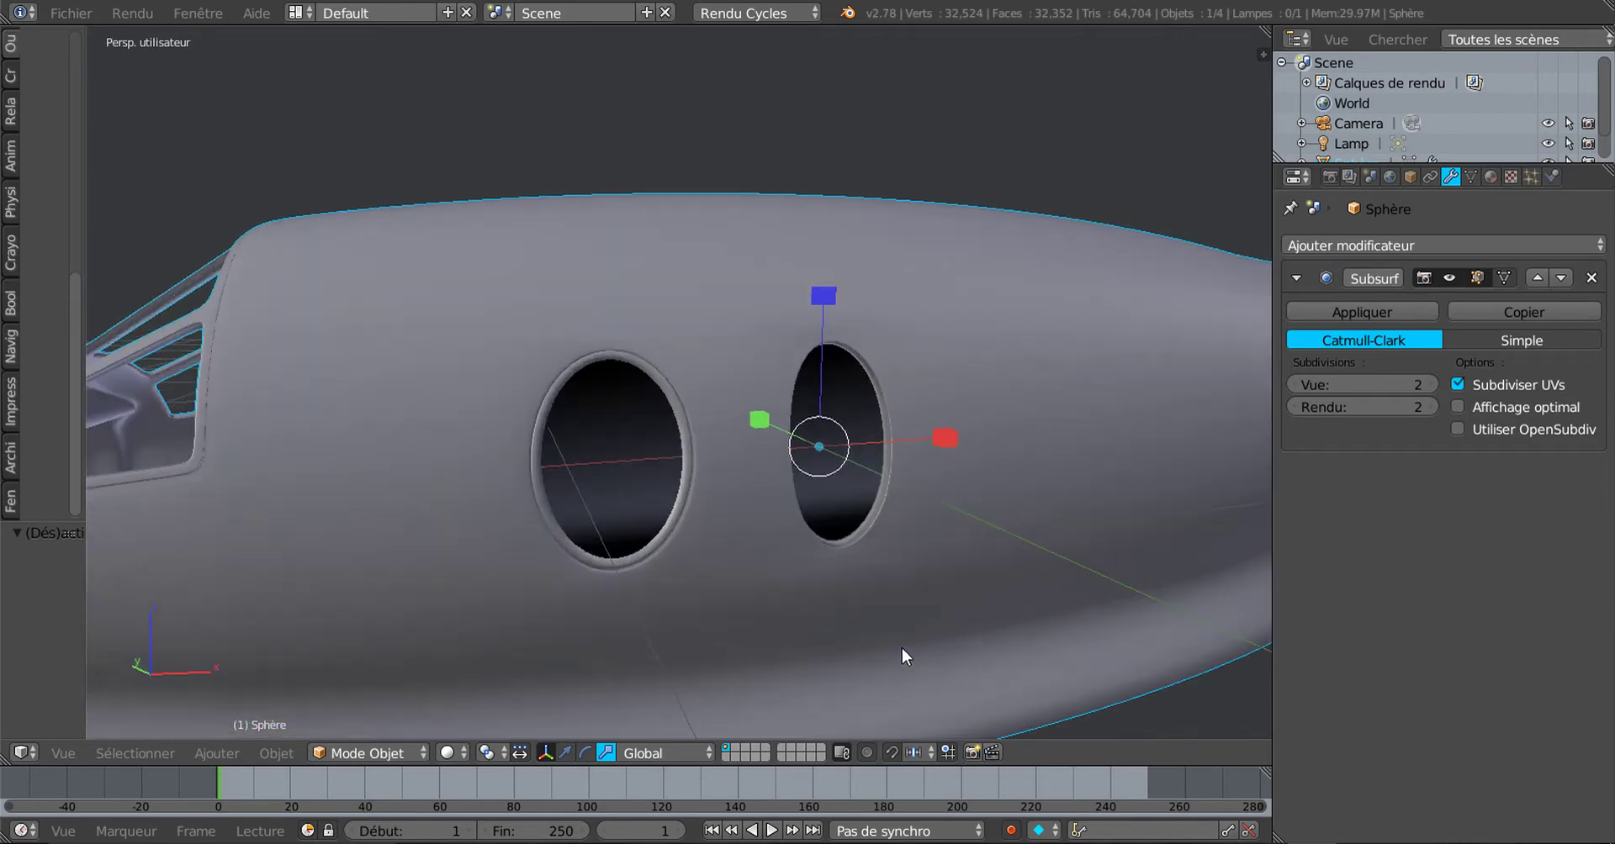
middle_drag(890, 646, 800, 644)
scroll(779, 658, up, 2)
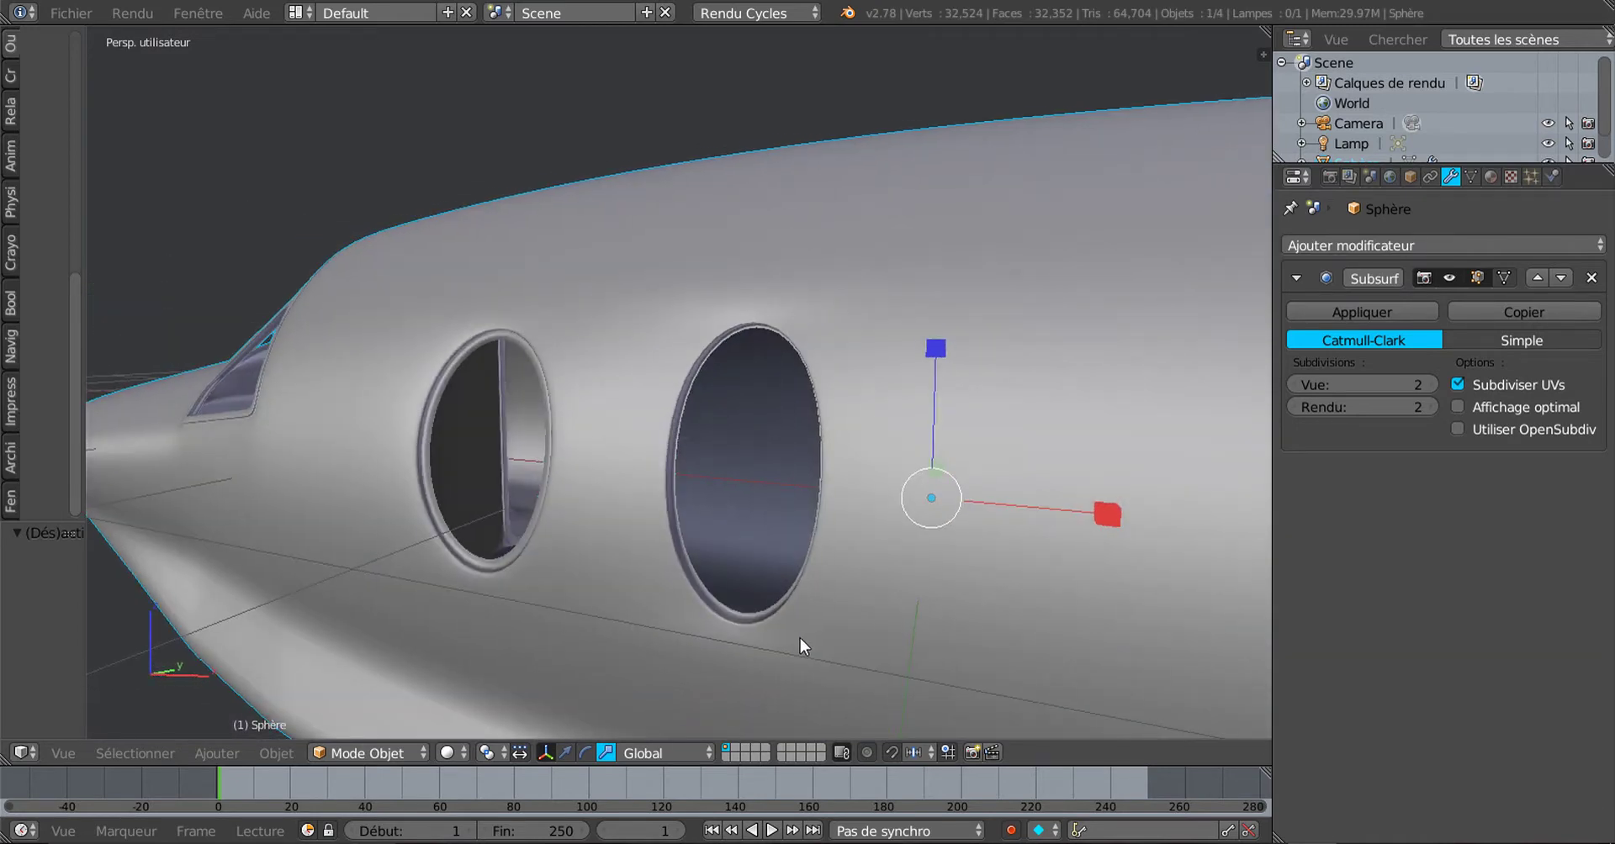
middle_drag(561, 652, 851, 620)
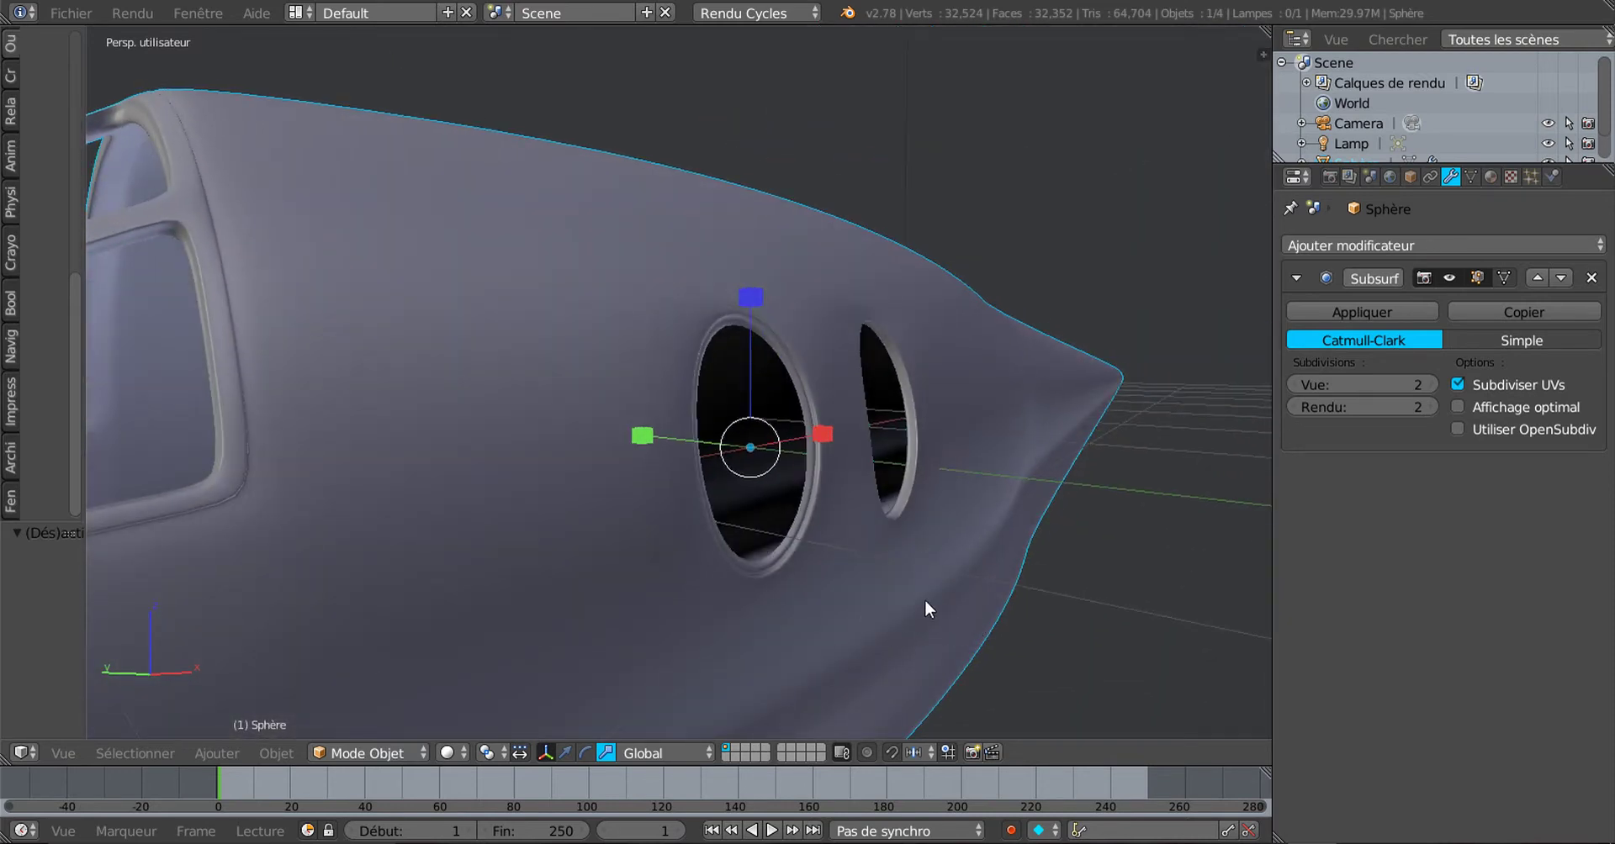
middle_drag(930, 602, 739, 635)
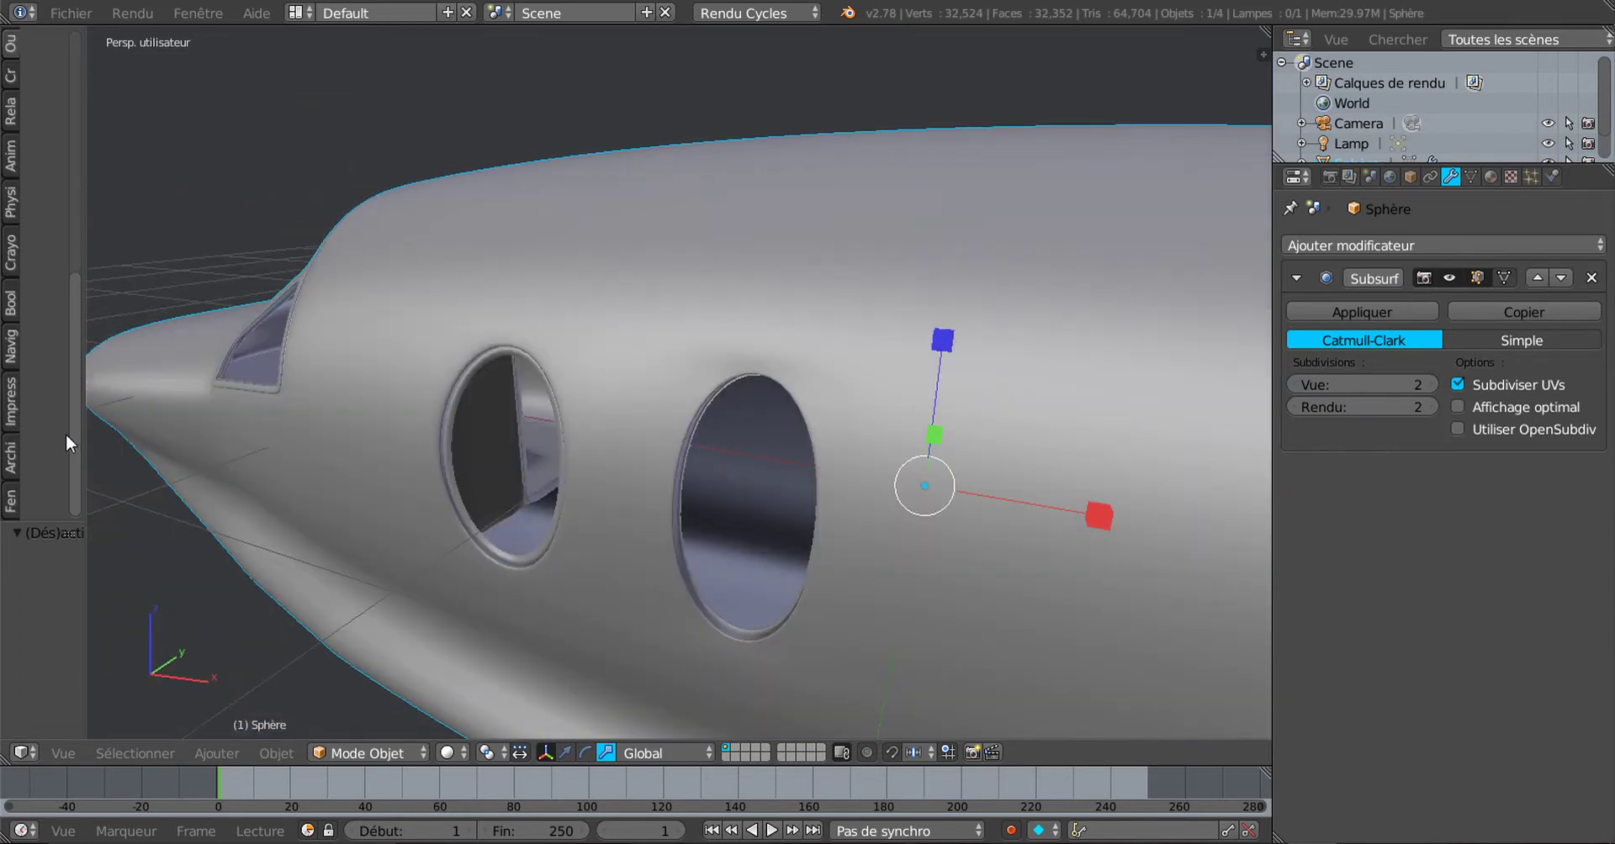
Step: Widen the tool shelf and bring up the LoopTools section for the fuselage mesh in Edit Mode
drag(87, 425, 233, 164)
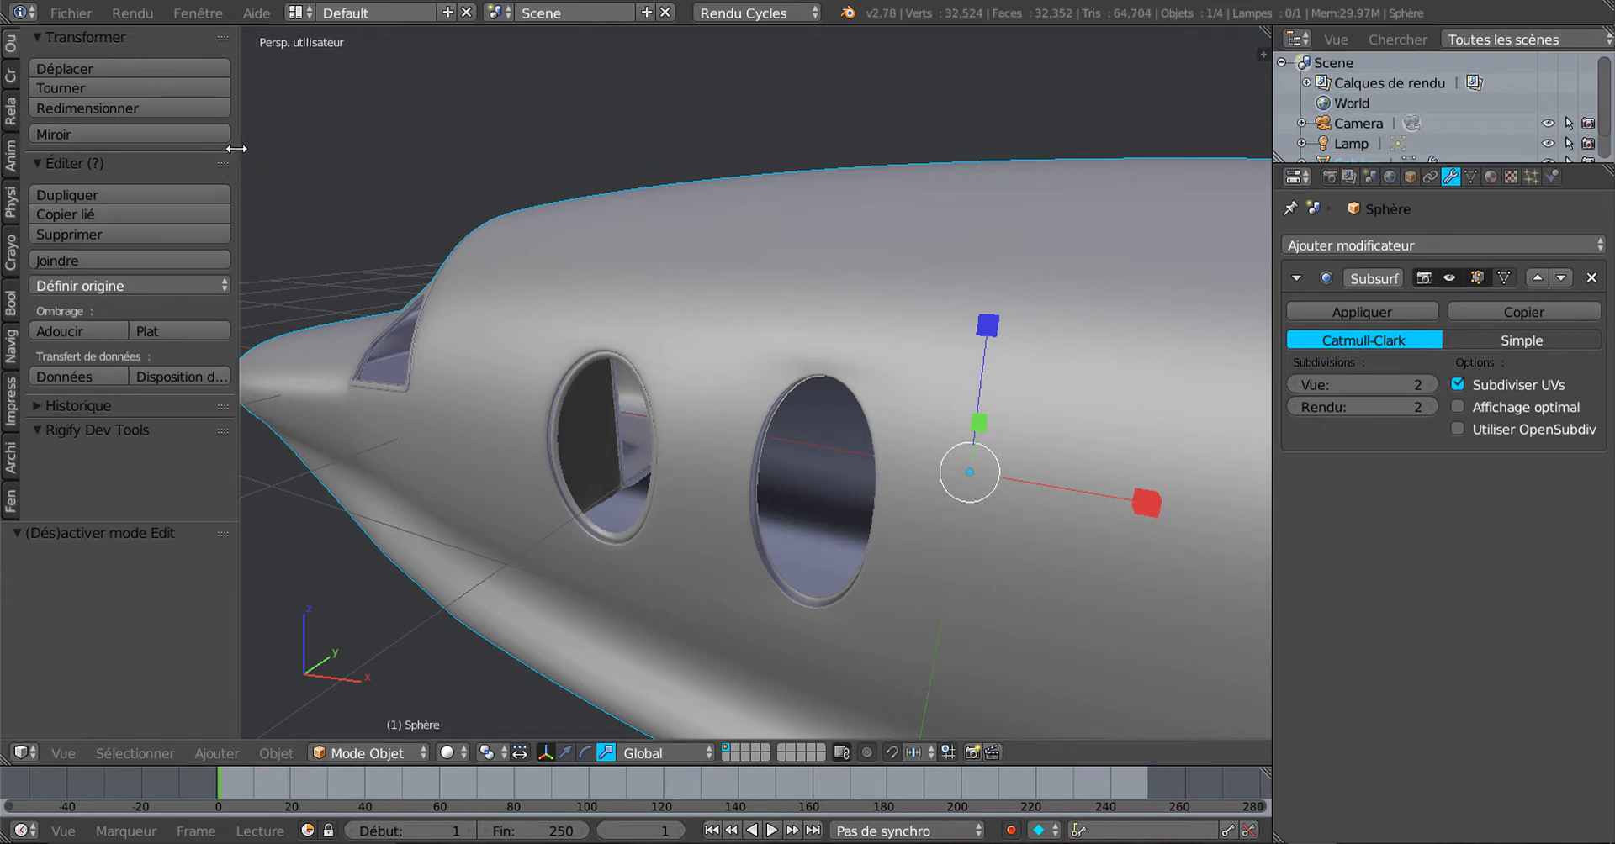
drag(236, 158, 255, 158)
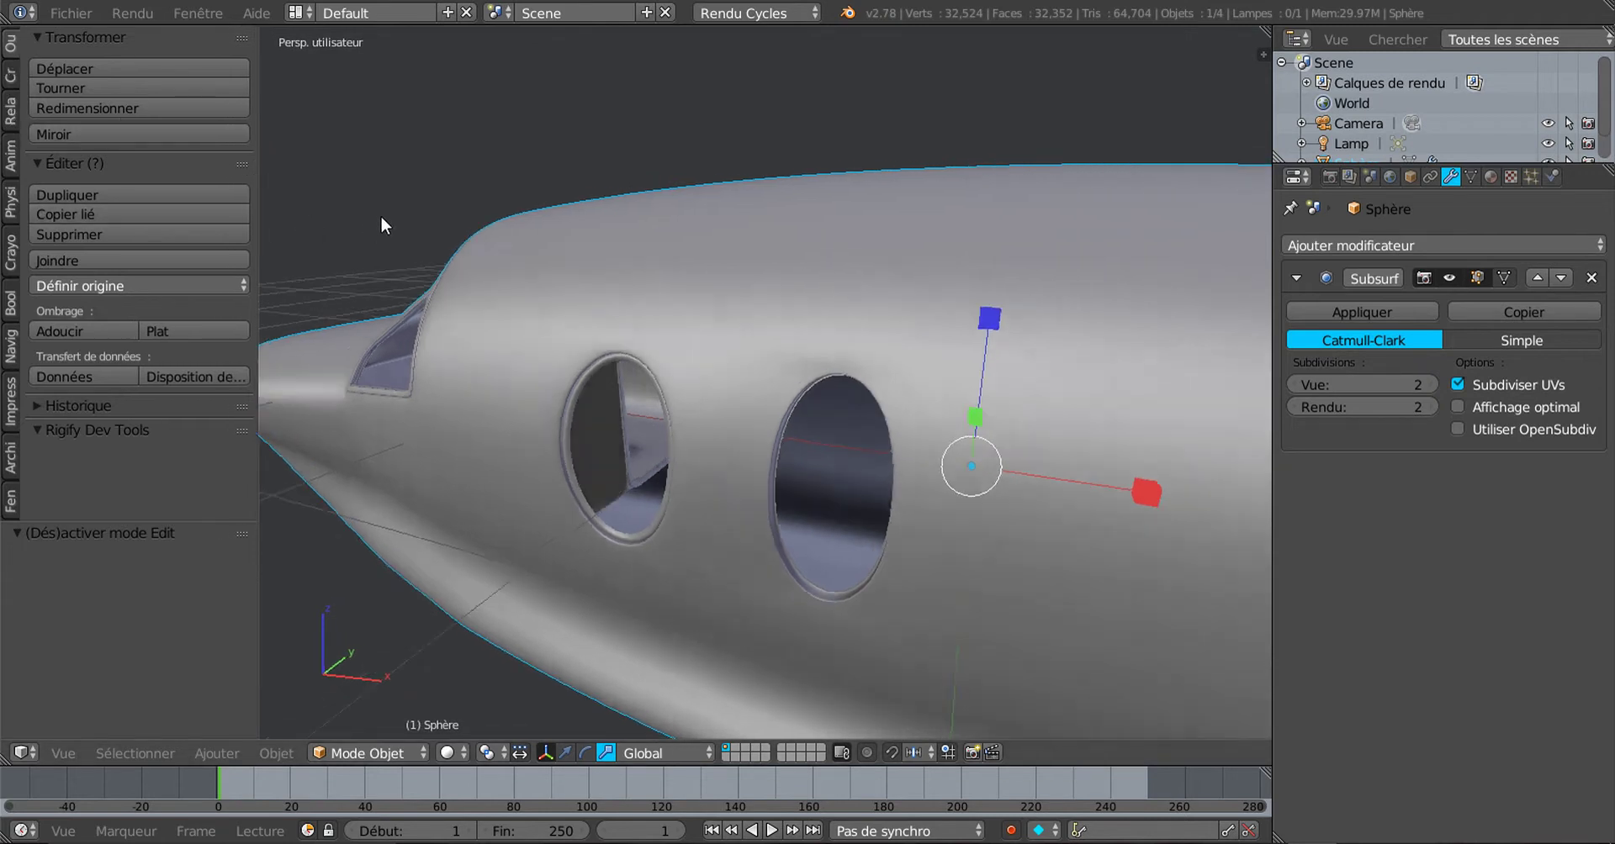
middle_drag(380, 215, 93, 202)
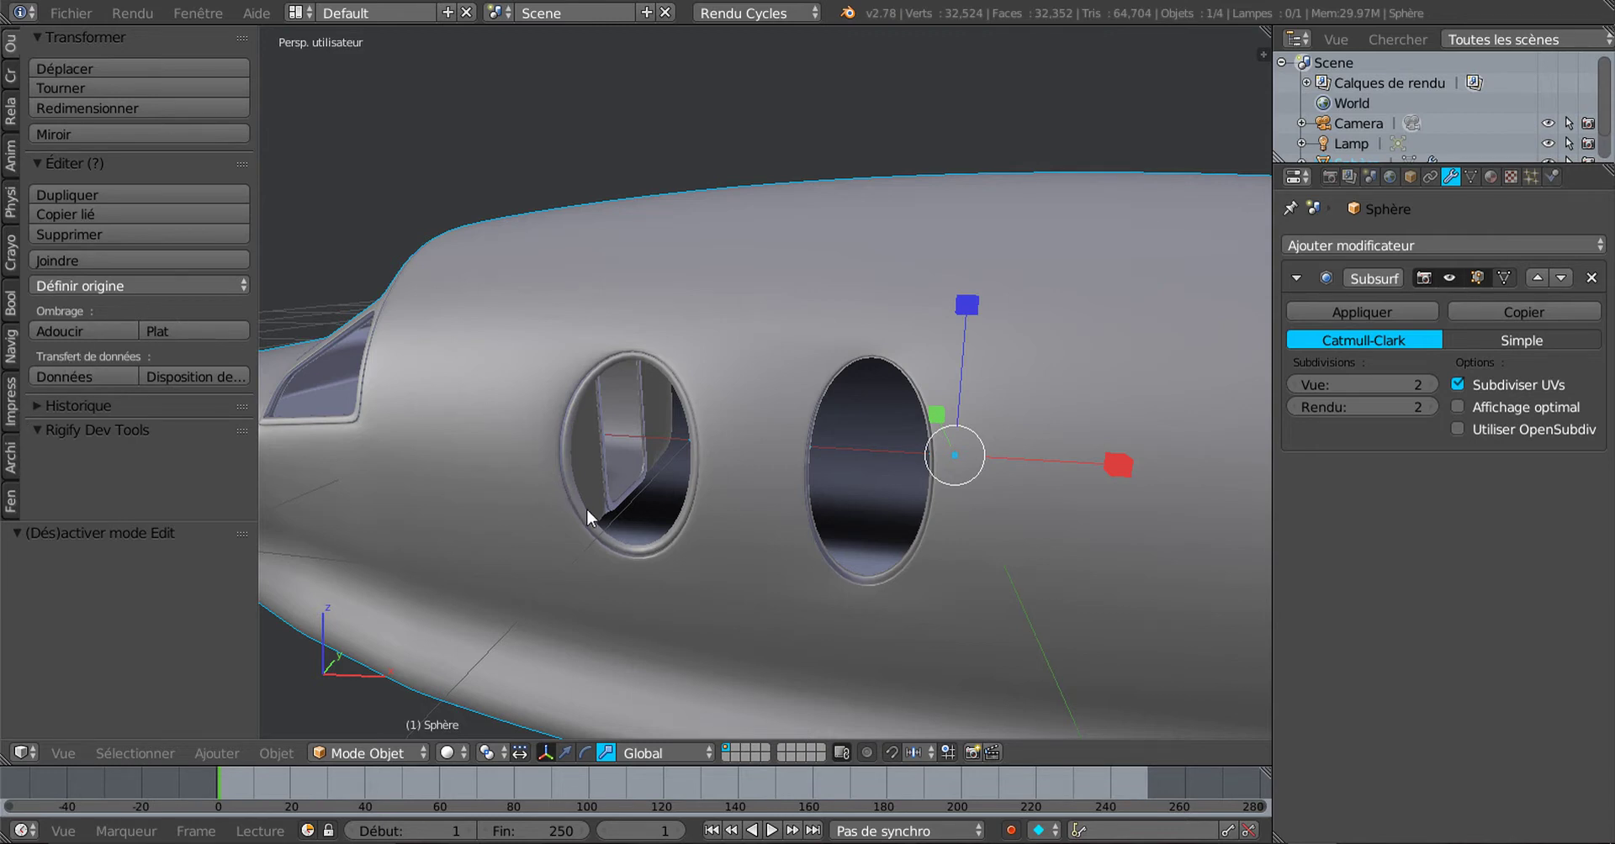
key(Tab)
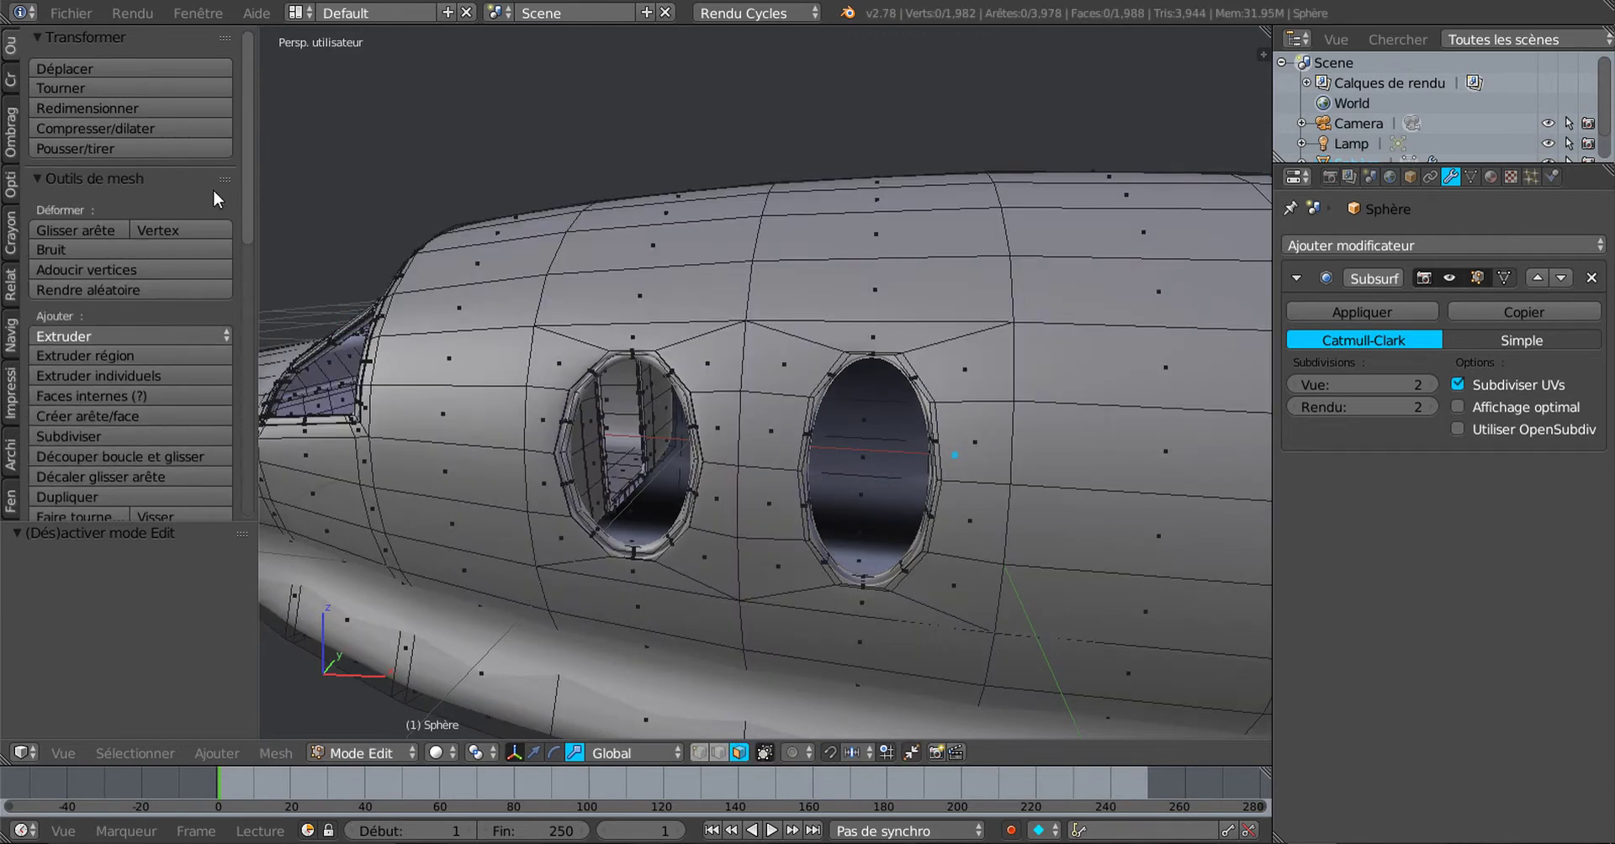
drag(241, 209, 250, 502)
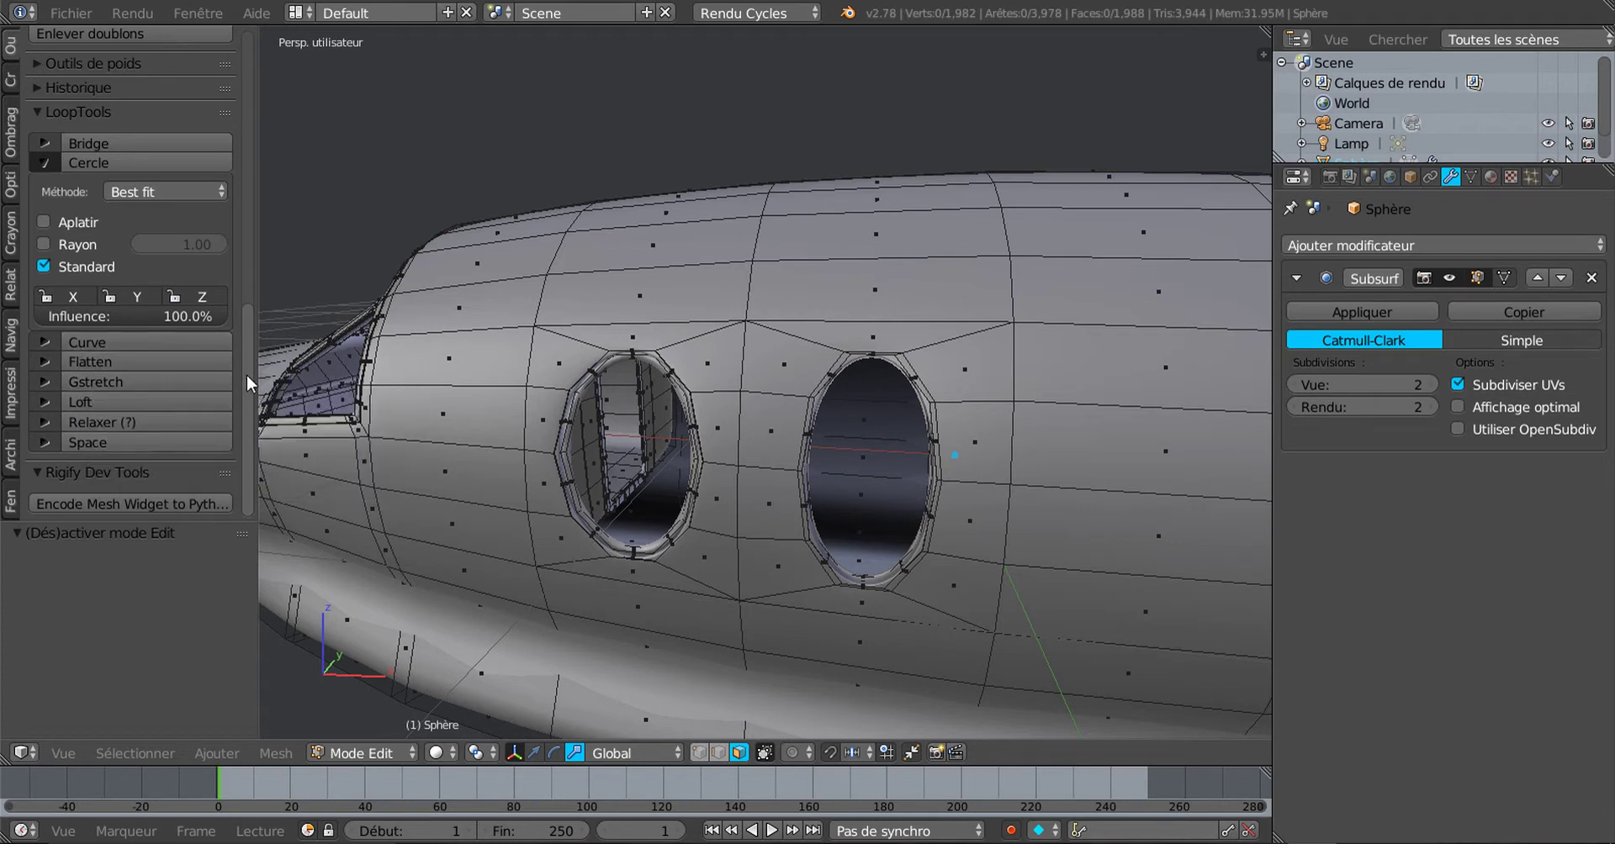
drag(246, 375, 252, 422)
Step: Give the tool shelf more height and leave the LoopTools Circle options expanded
right_click(1147, 455)
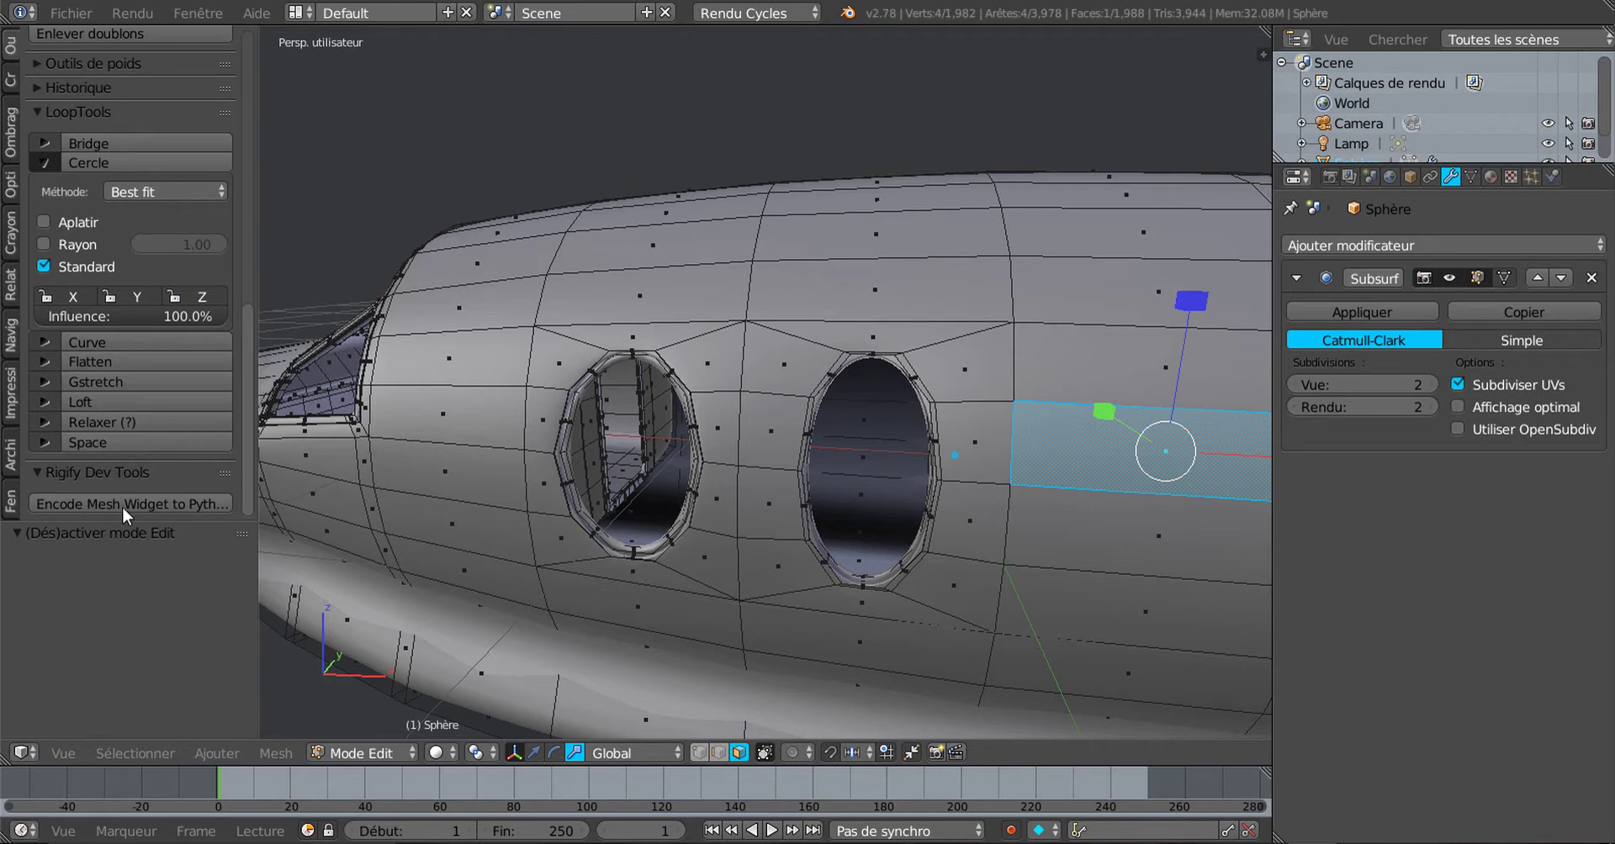
scroll(125, 523, up, 5)
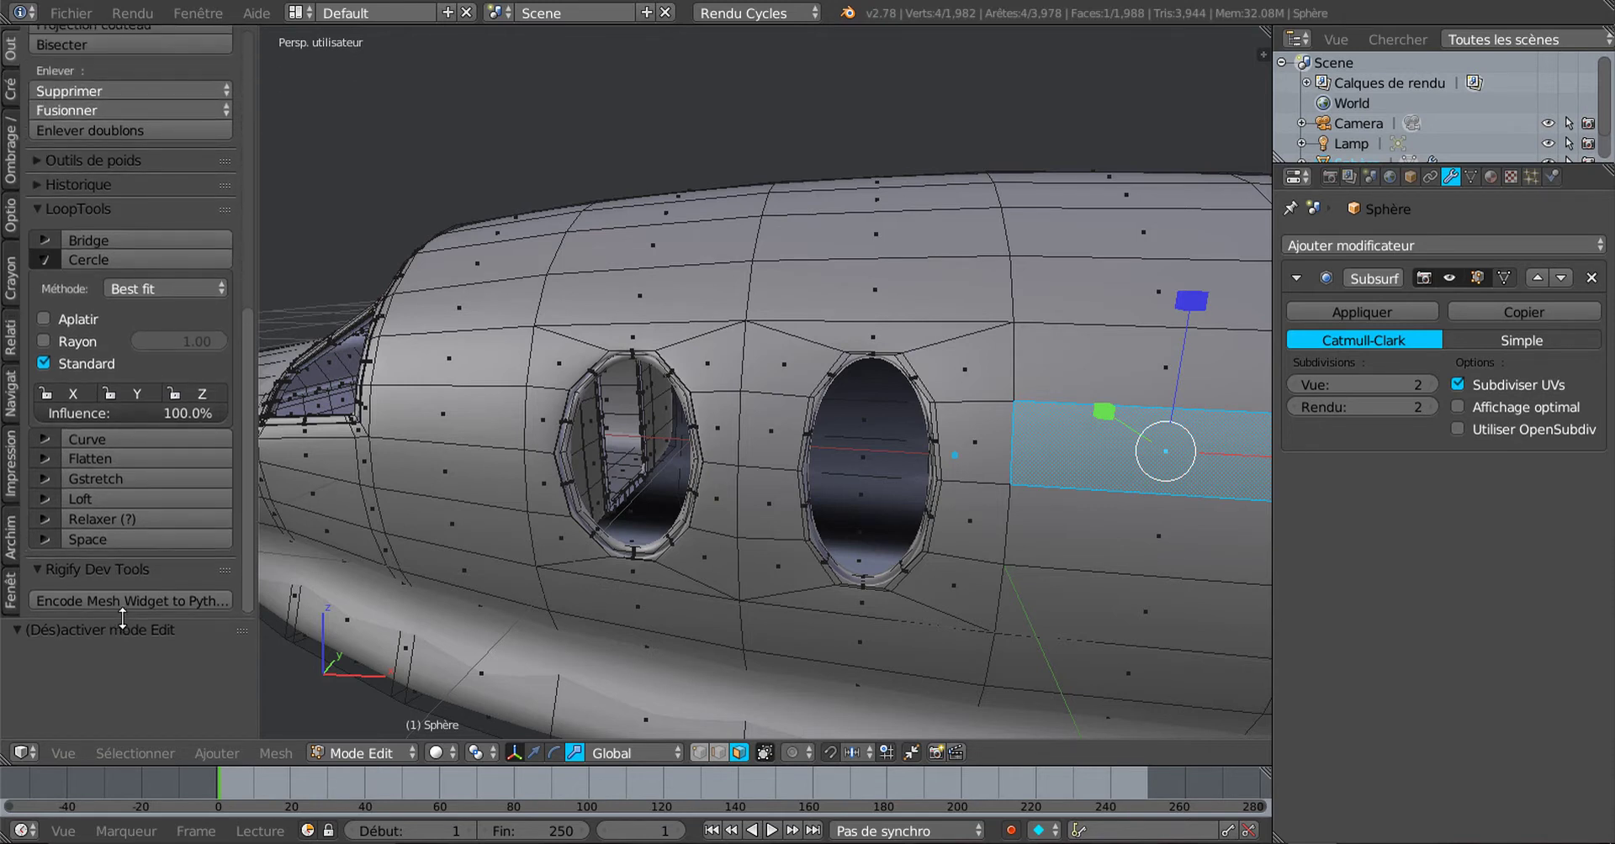
scroll(249, 496, up, 2)
scroll(252, 538, down, 2)
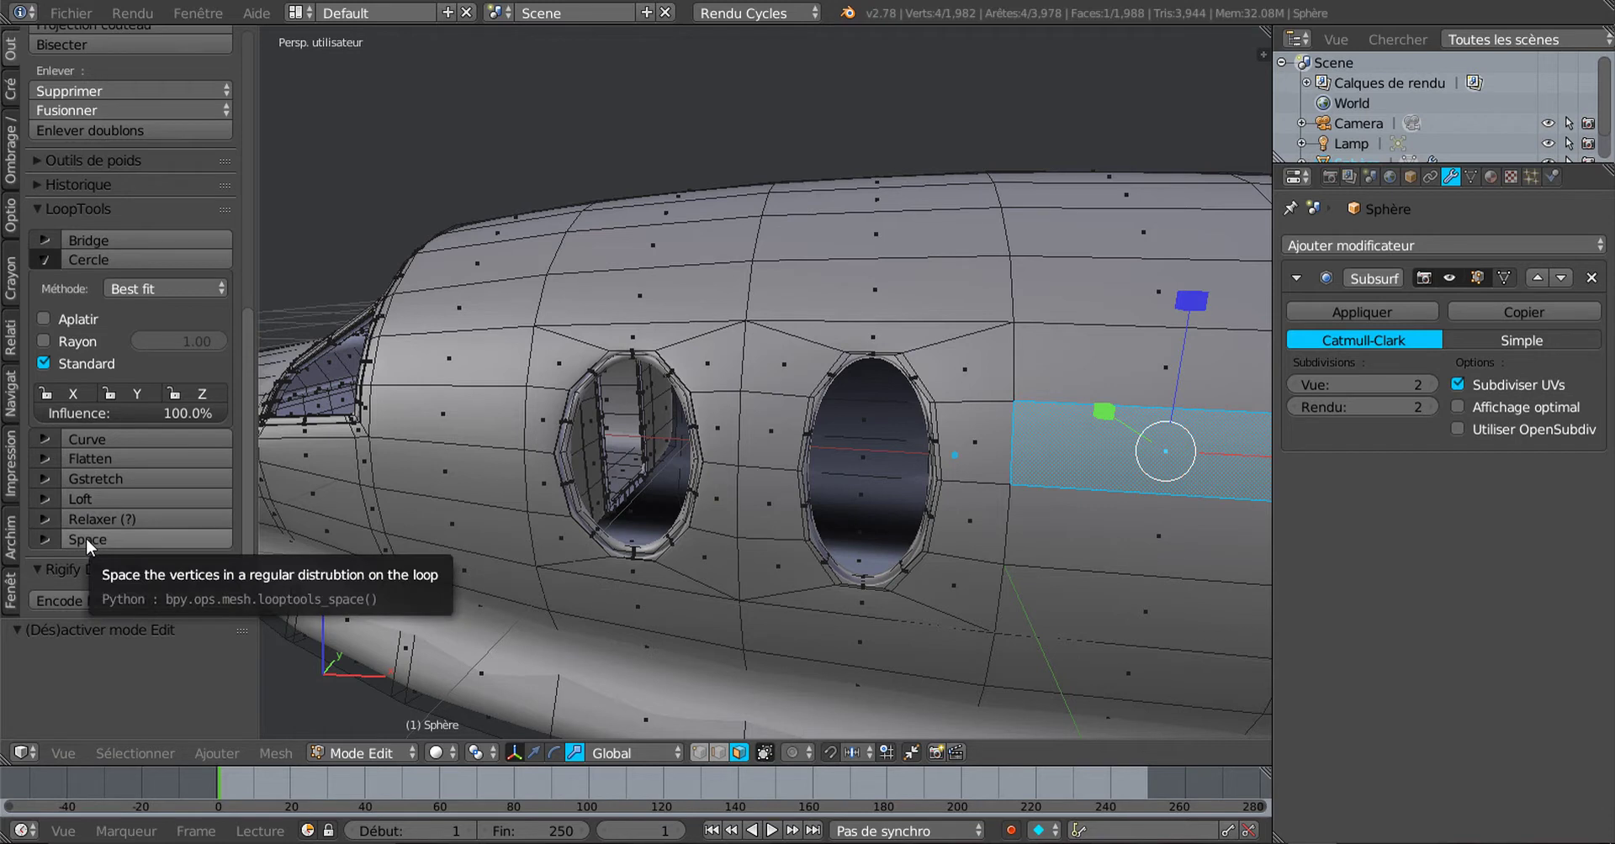
click(41, 258)
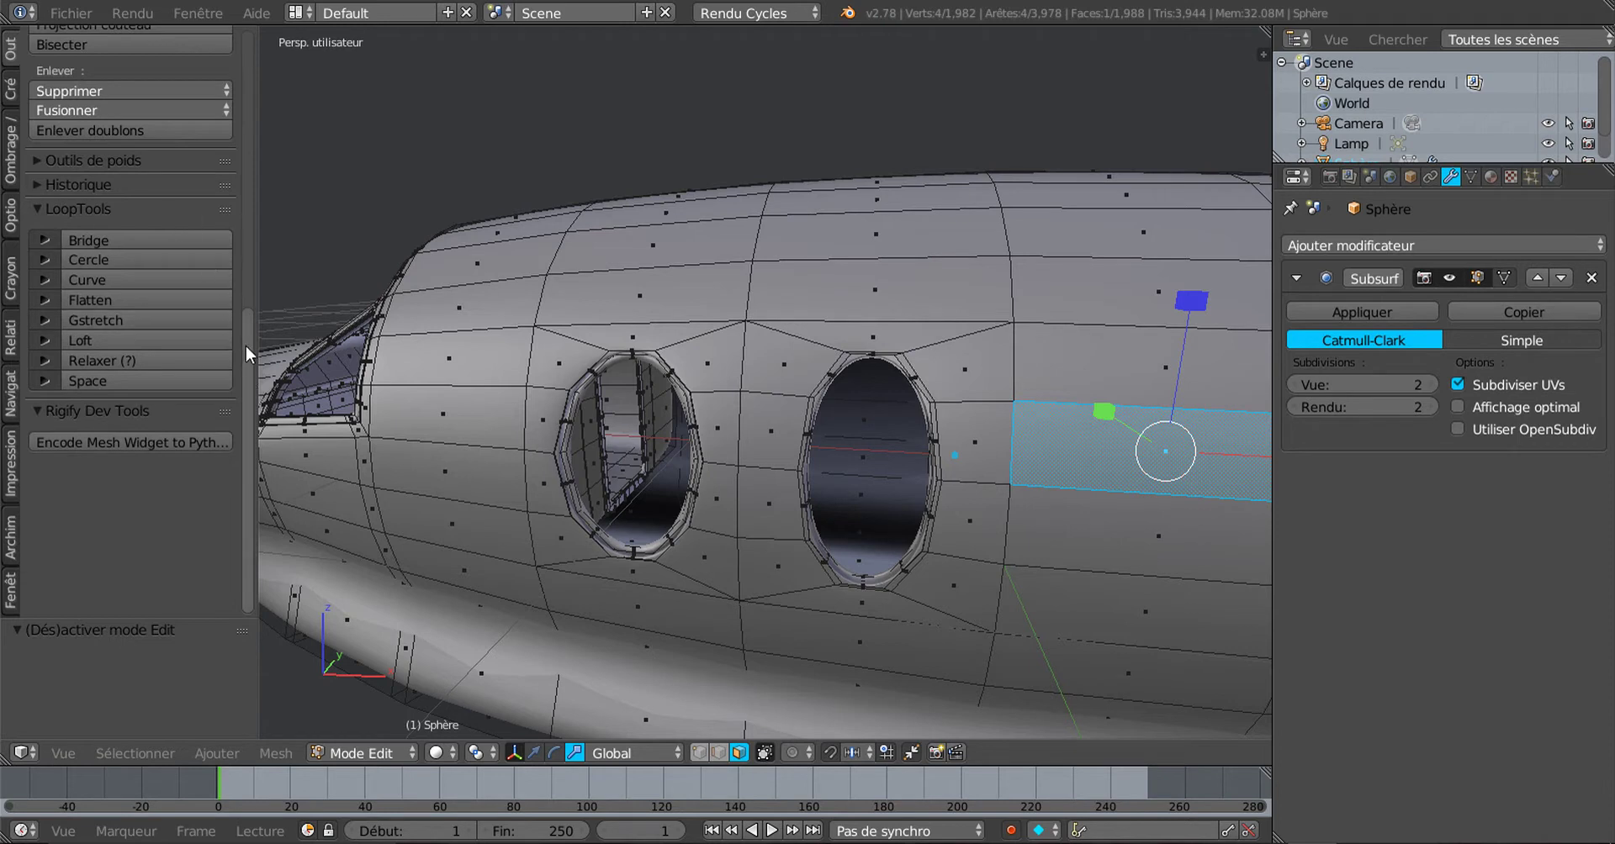
scroll(246, 345, up, 3)
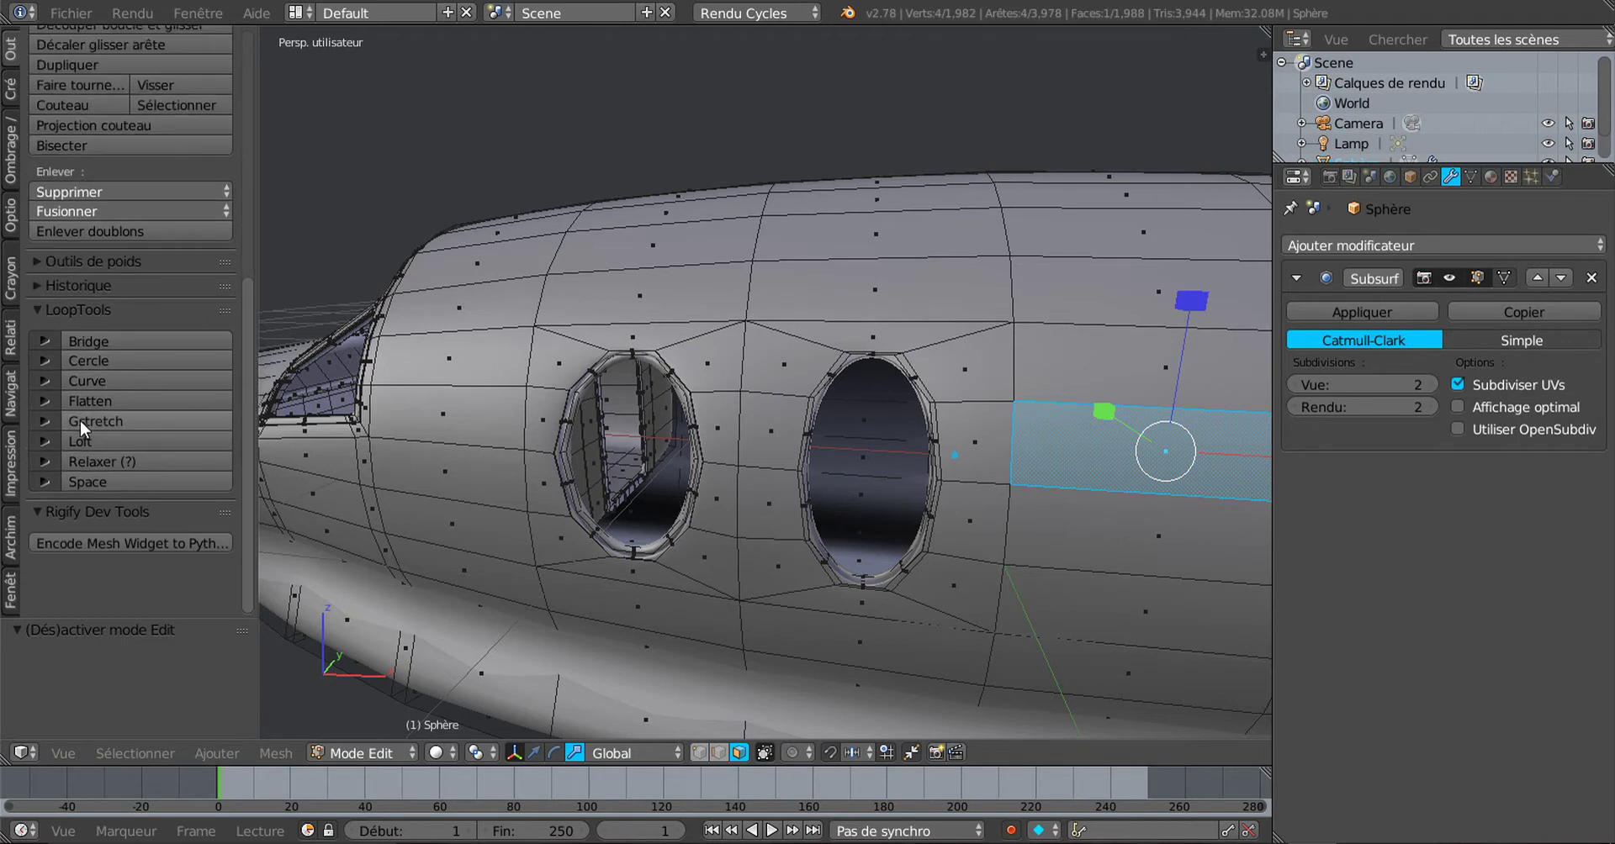
click(43, 355)
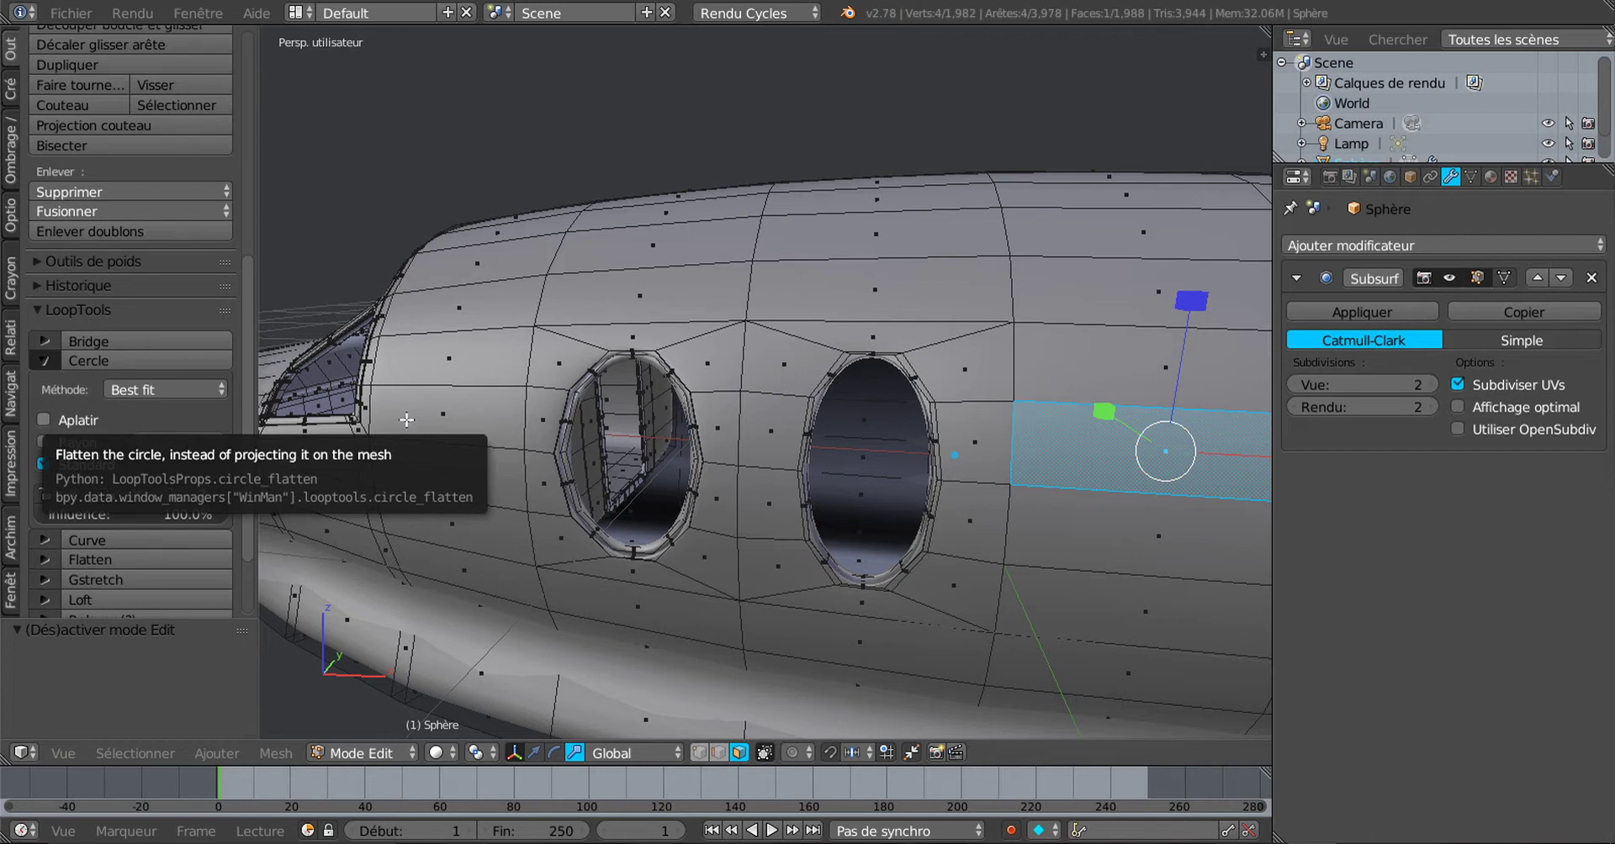
Step: Select the four vertically stacked fuselage faces behind the second window and inset them slightly as one region
scroll(807, 426, down, 3)
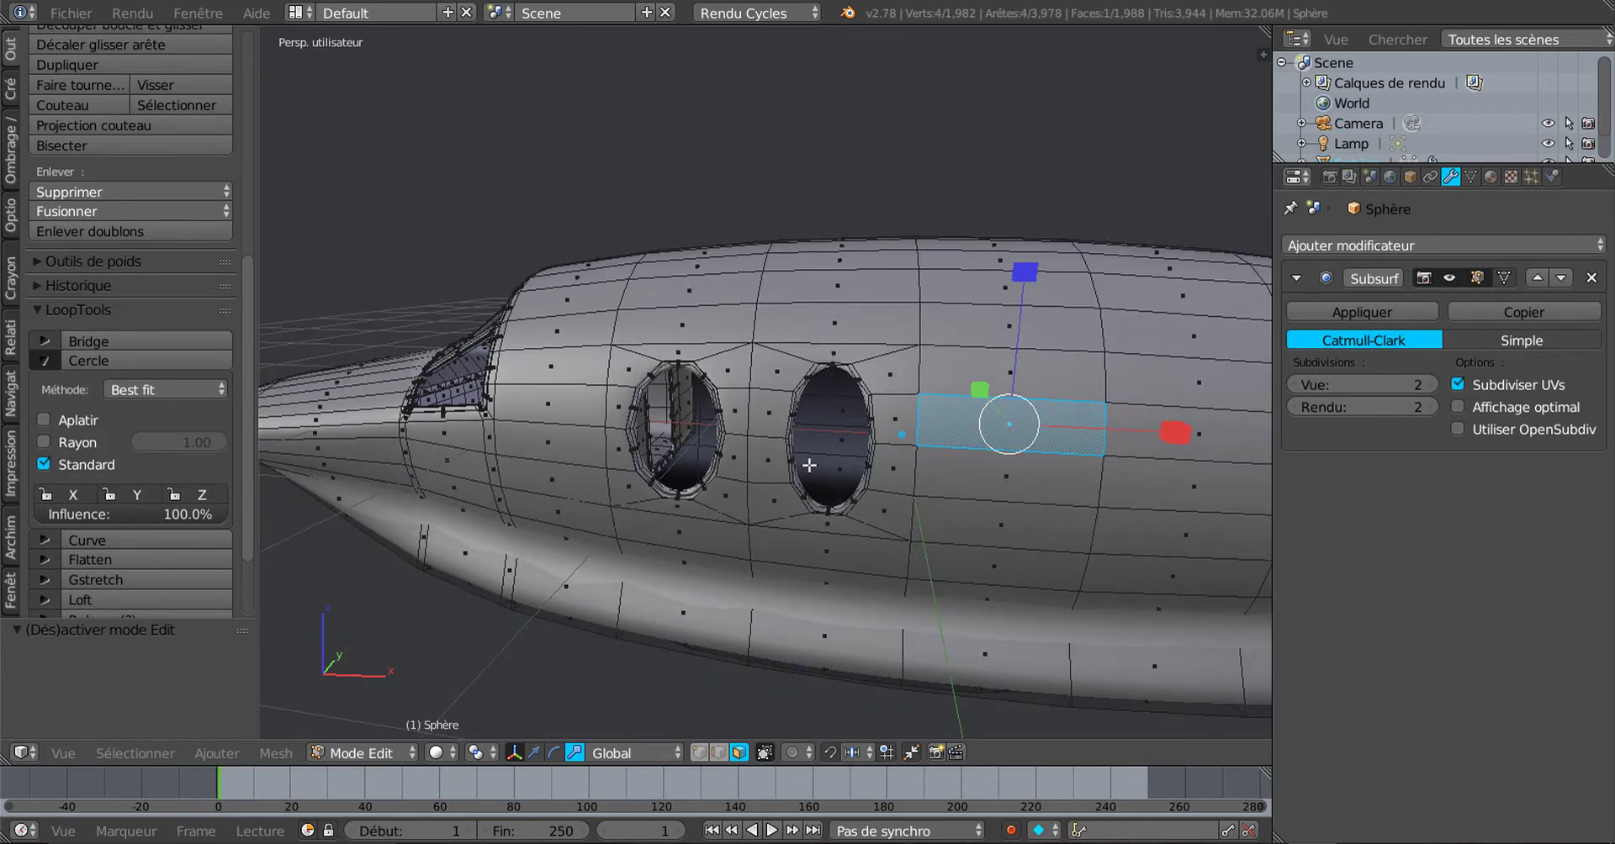
middle_drag(808, 467, 815, 459)
shift+middle_drag(933, 465, 810, 454)
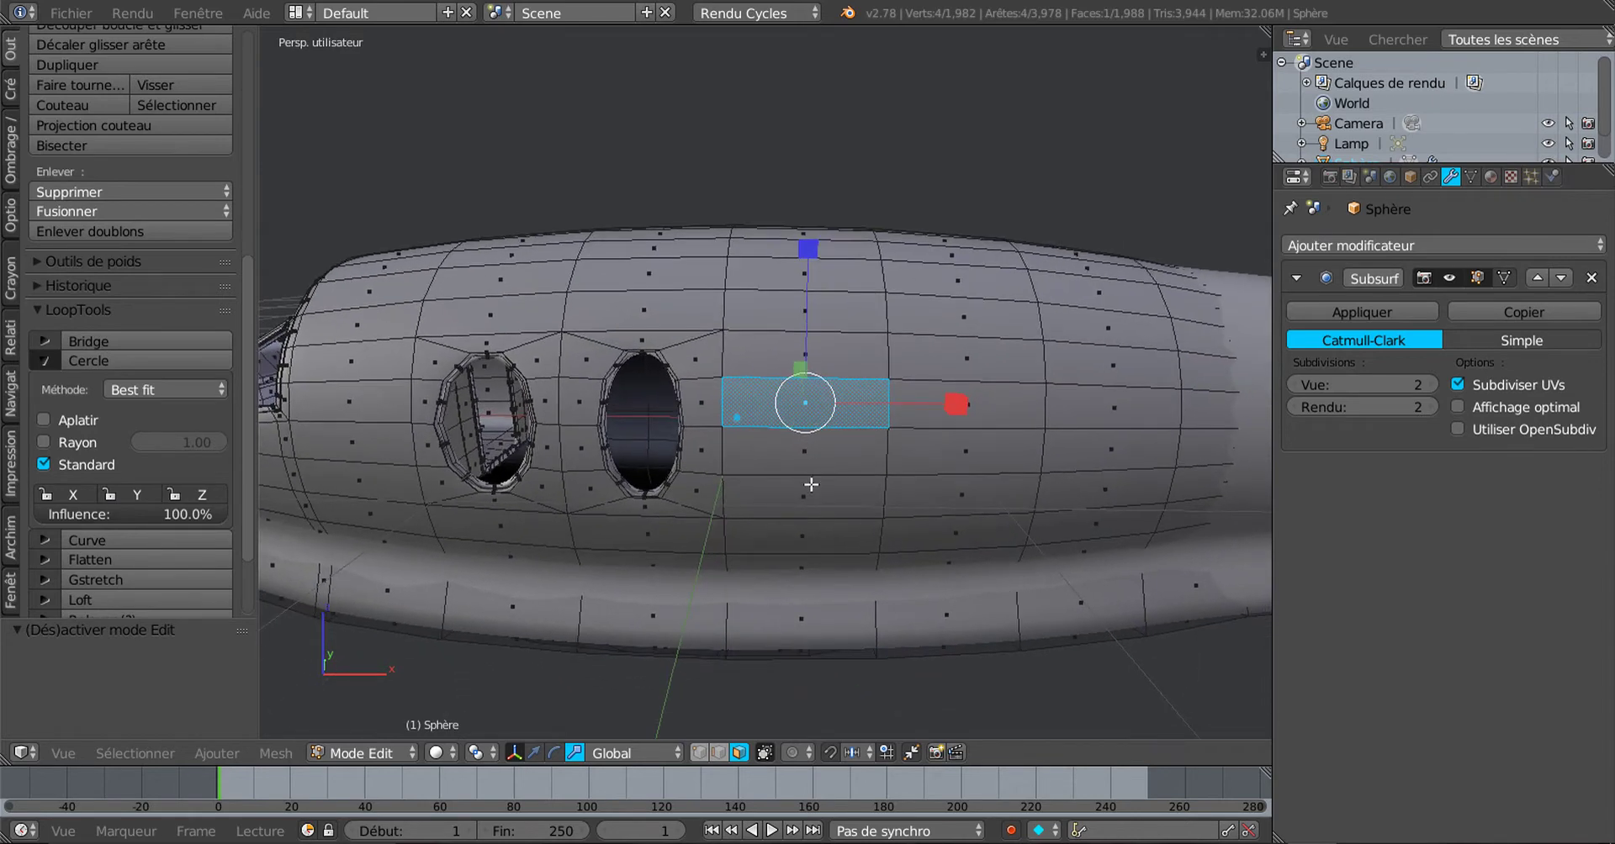
scroll(810, 488, up, 1)
shift+scroll(805, 509, up, 3)
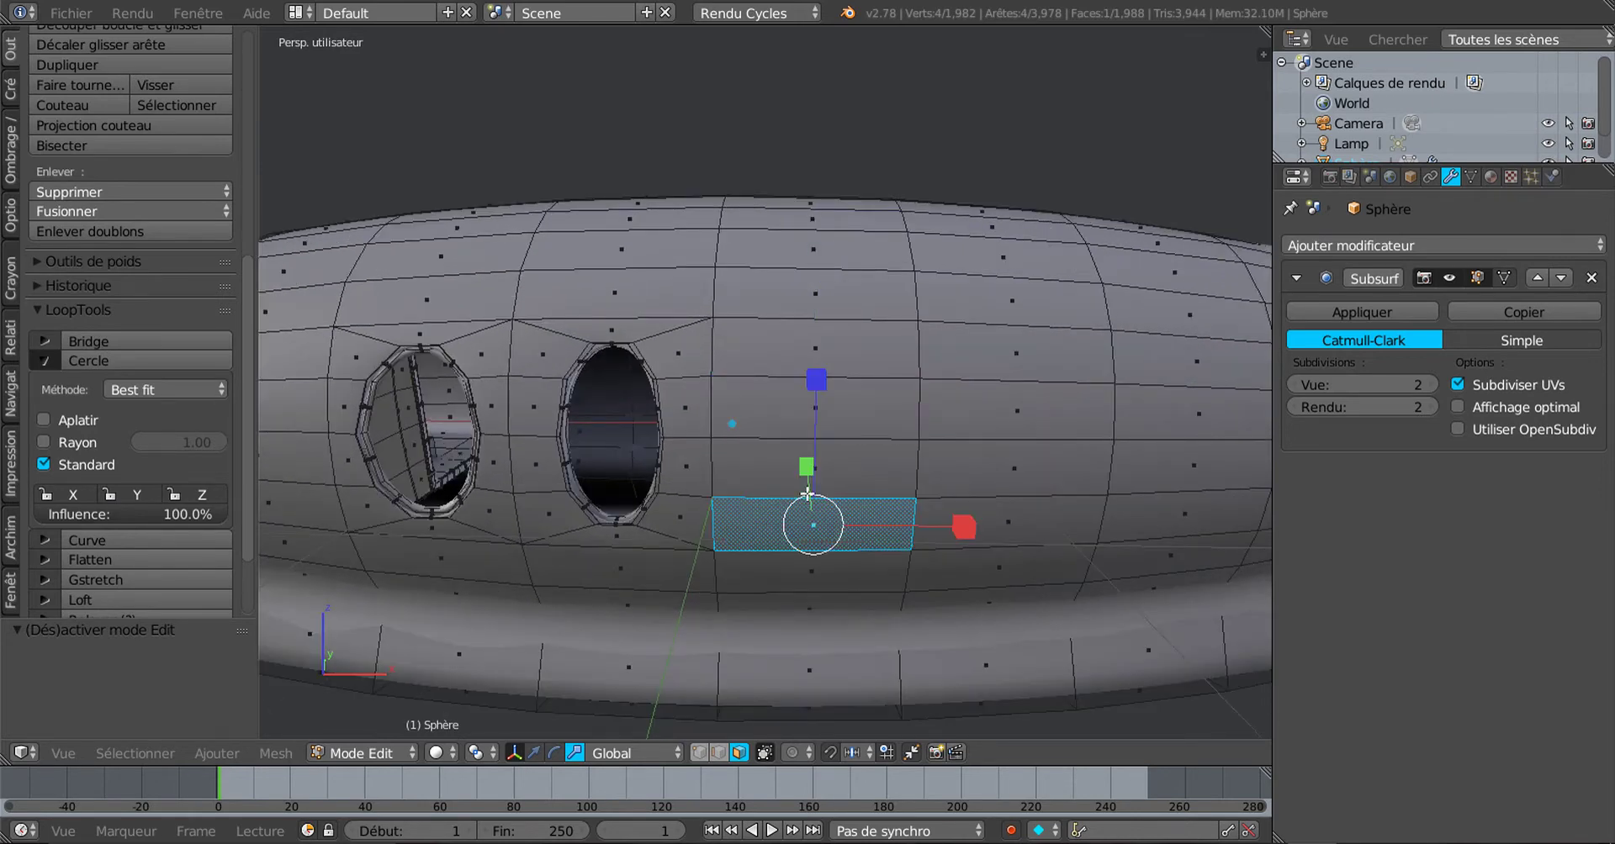
shift+click(813, 458)
shift+click(815, 410)
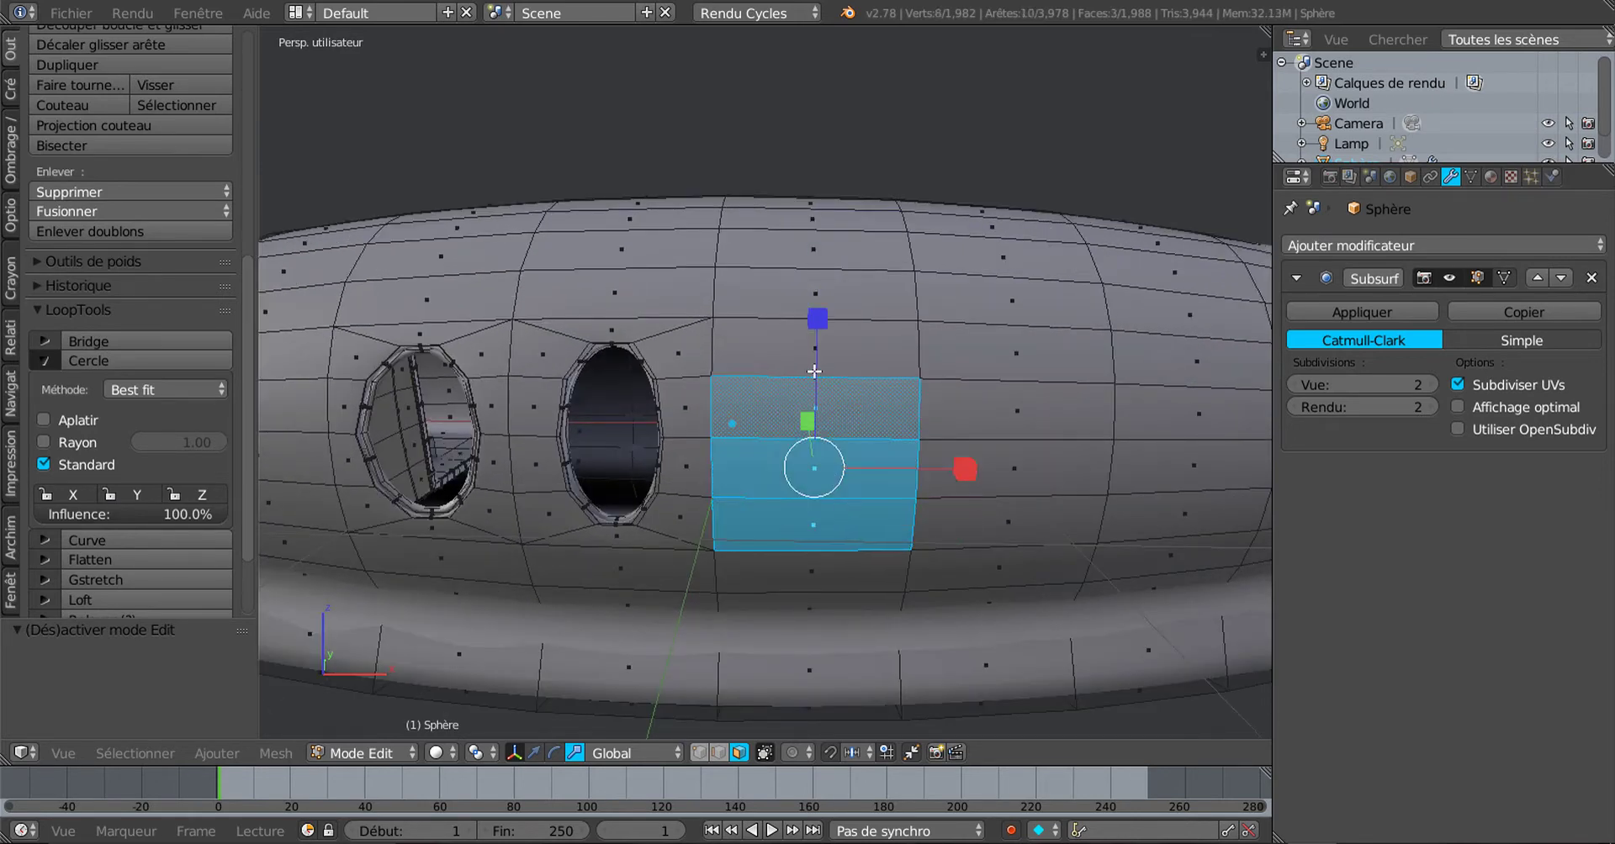
shift+click(815, 354)
middle_drag(840, 538, 861, 533)
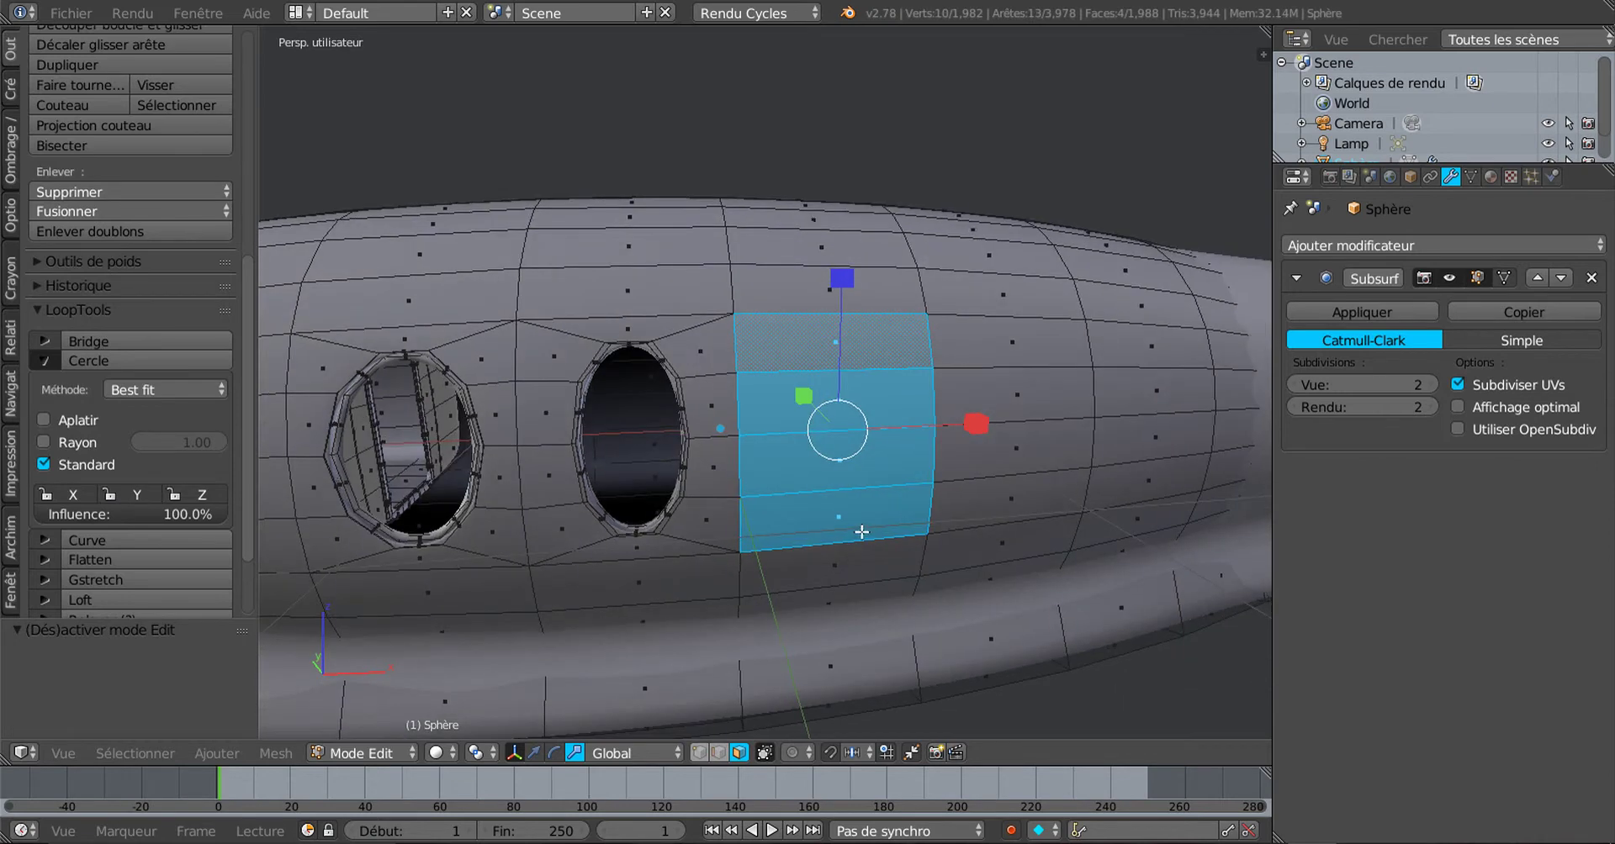
middle_drag(1000, 550, 1006, 545)
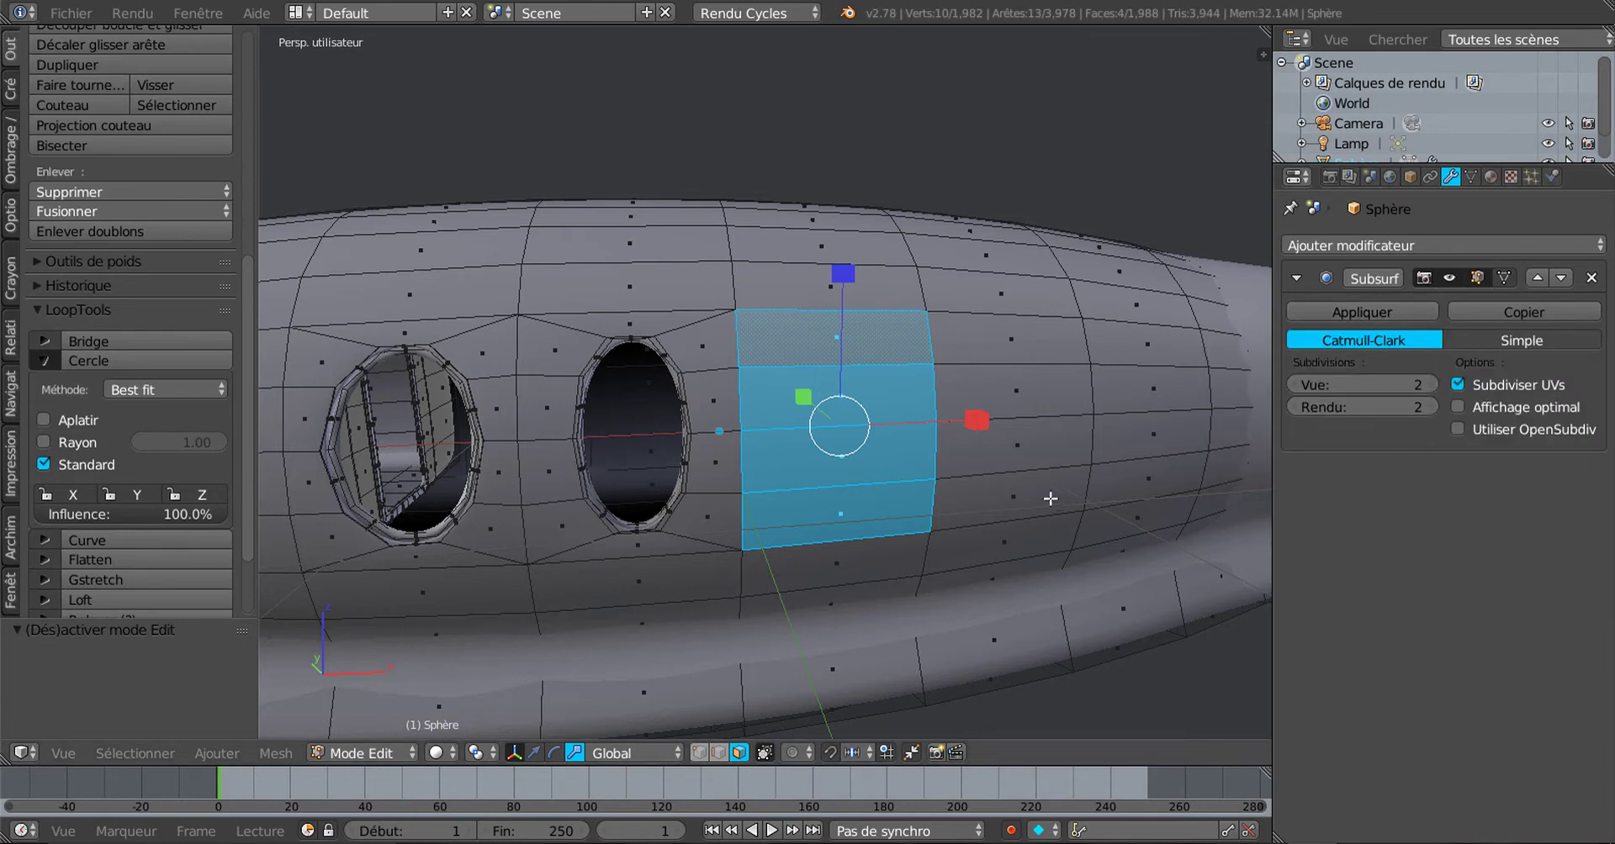
mouse_move(1009, 513)
middle_down()
mouse_move(955, 515)
mouse_move(1002, 519)
middle_up()
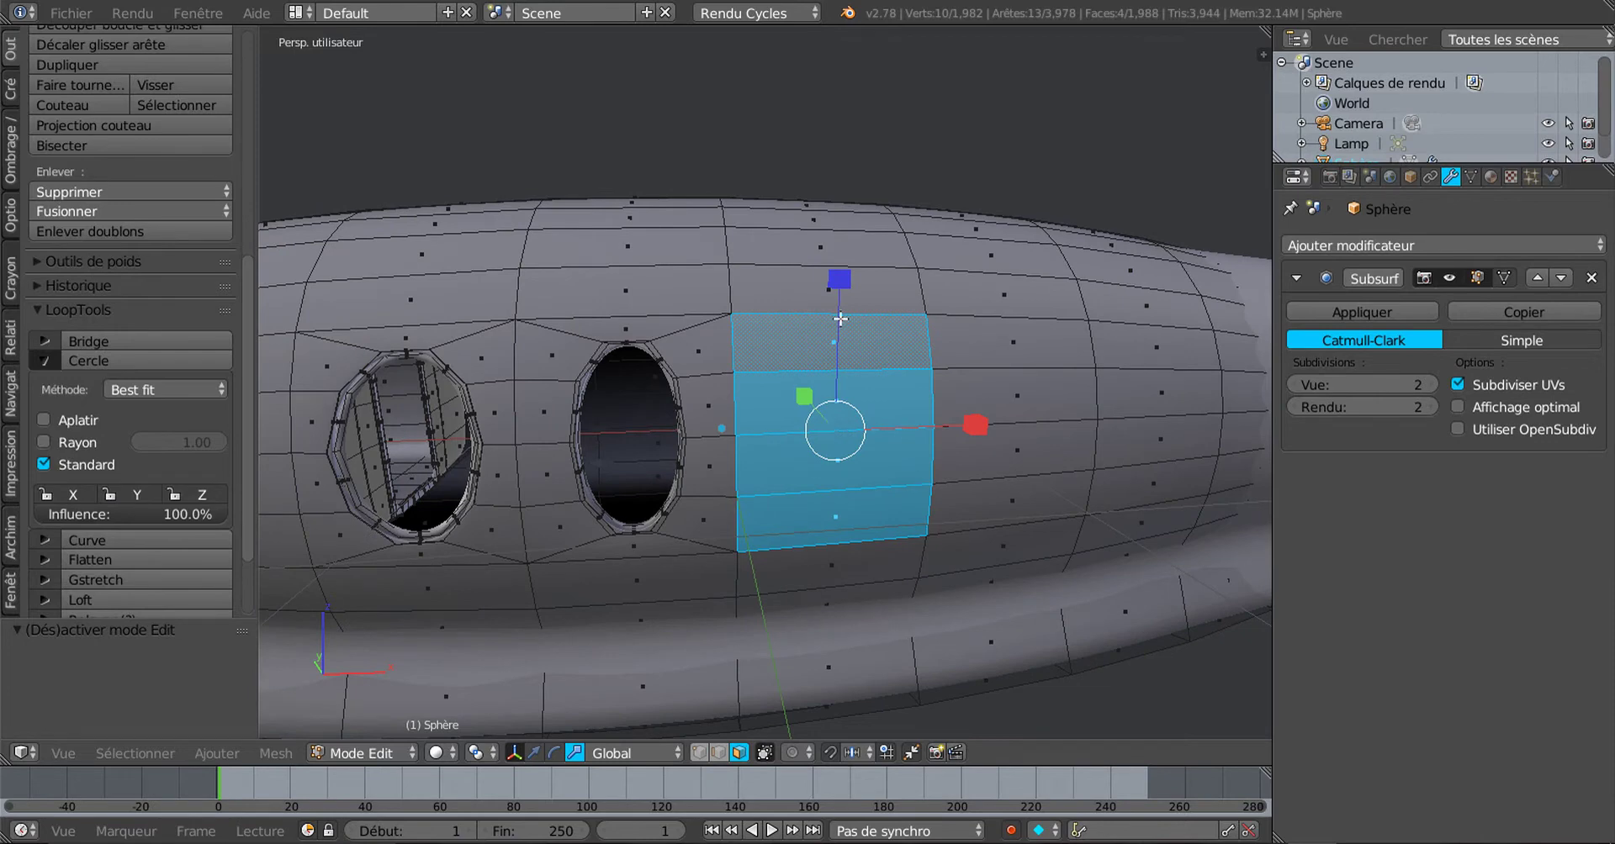
middle_drag(964, 503, 764, 477)
middle_drag(871, 496, 824, 512)
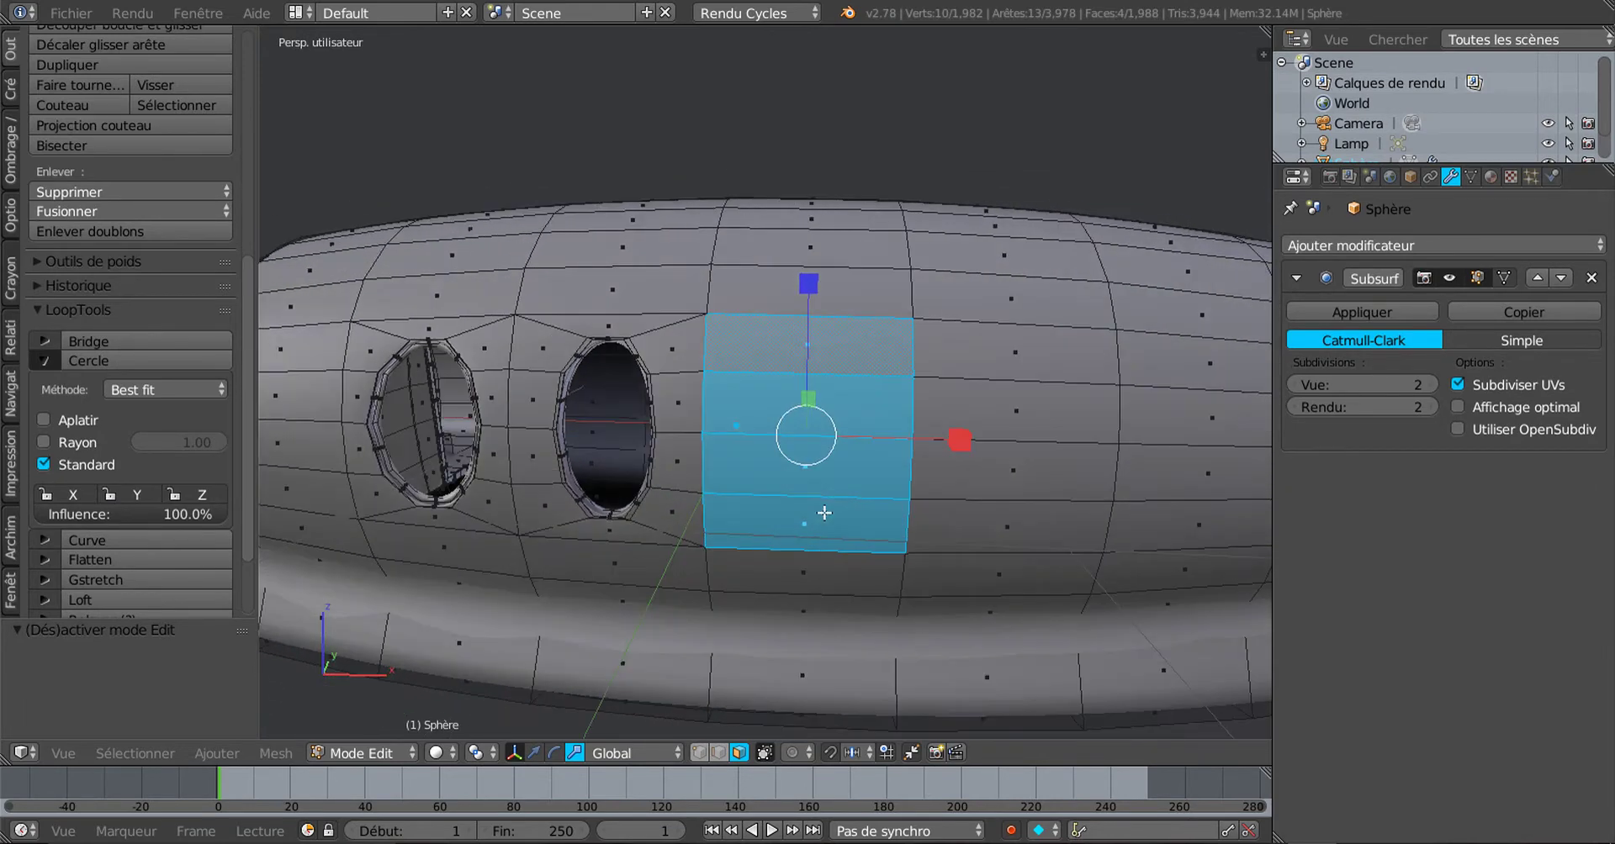
mouse_move(931, 414)
middle_down()
mouse_move(848, 521)
mouse_move(753, 432)
mouse_move(922, 414)
mouse_move(939, 436)
middle_up()
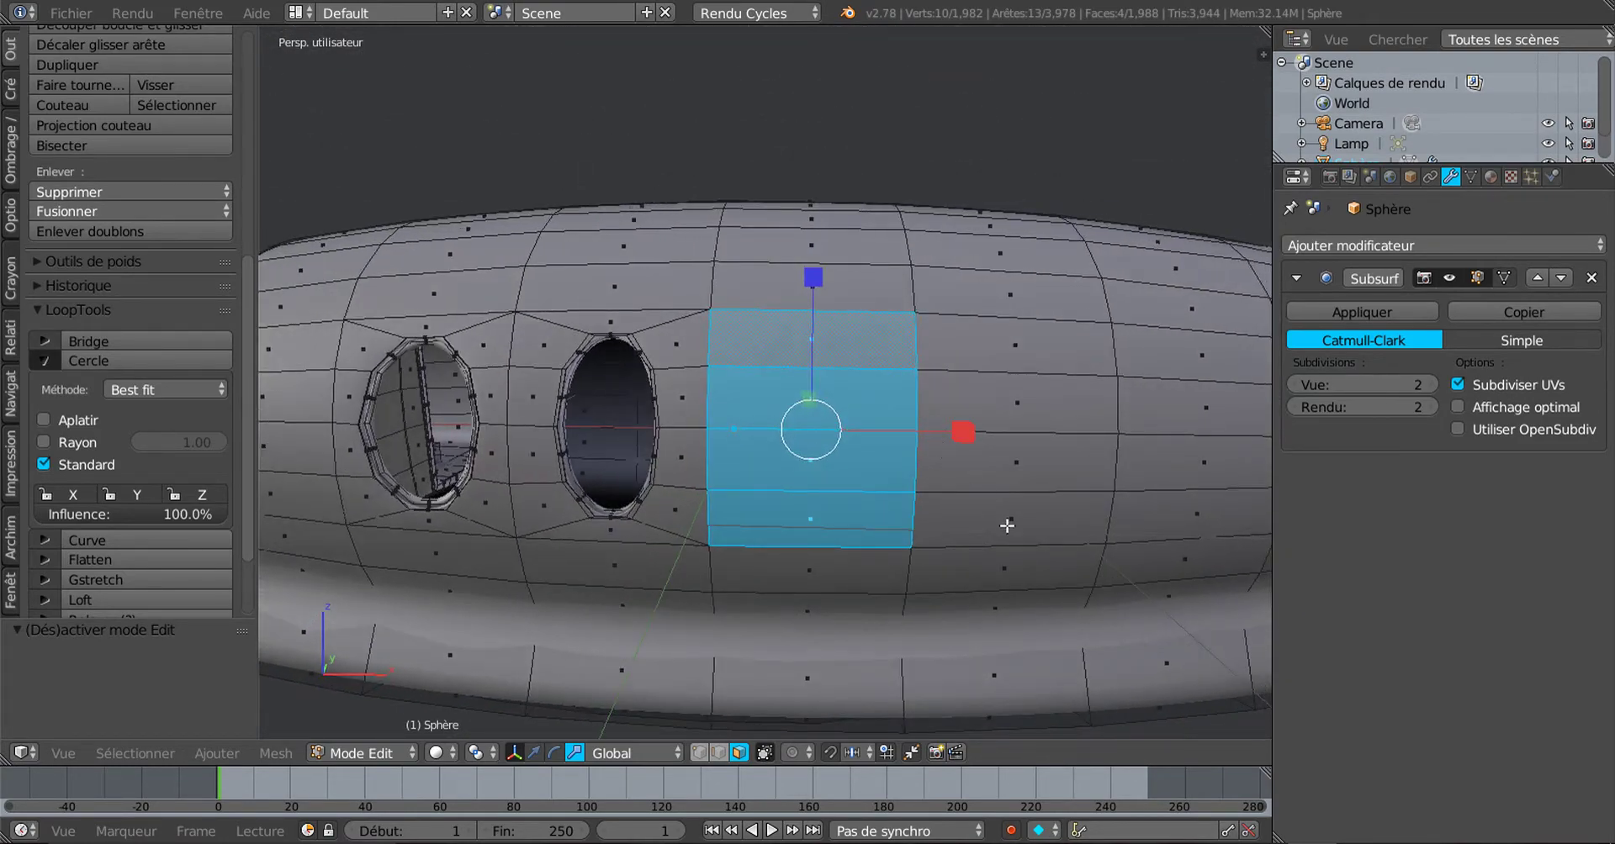
key(i)
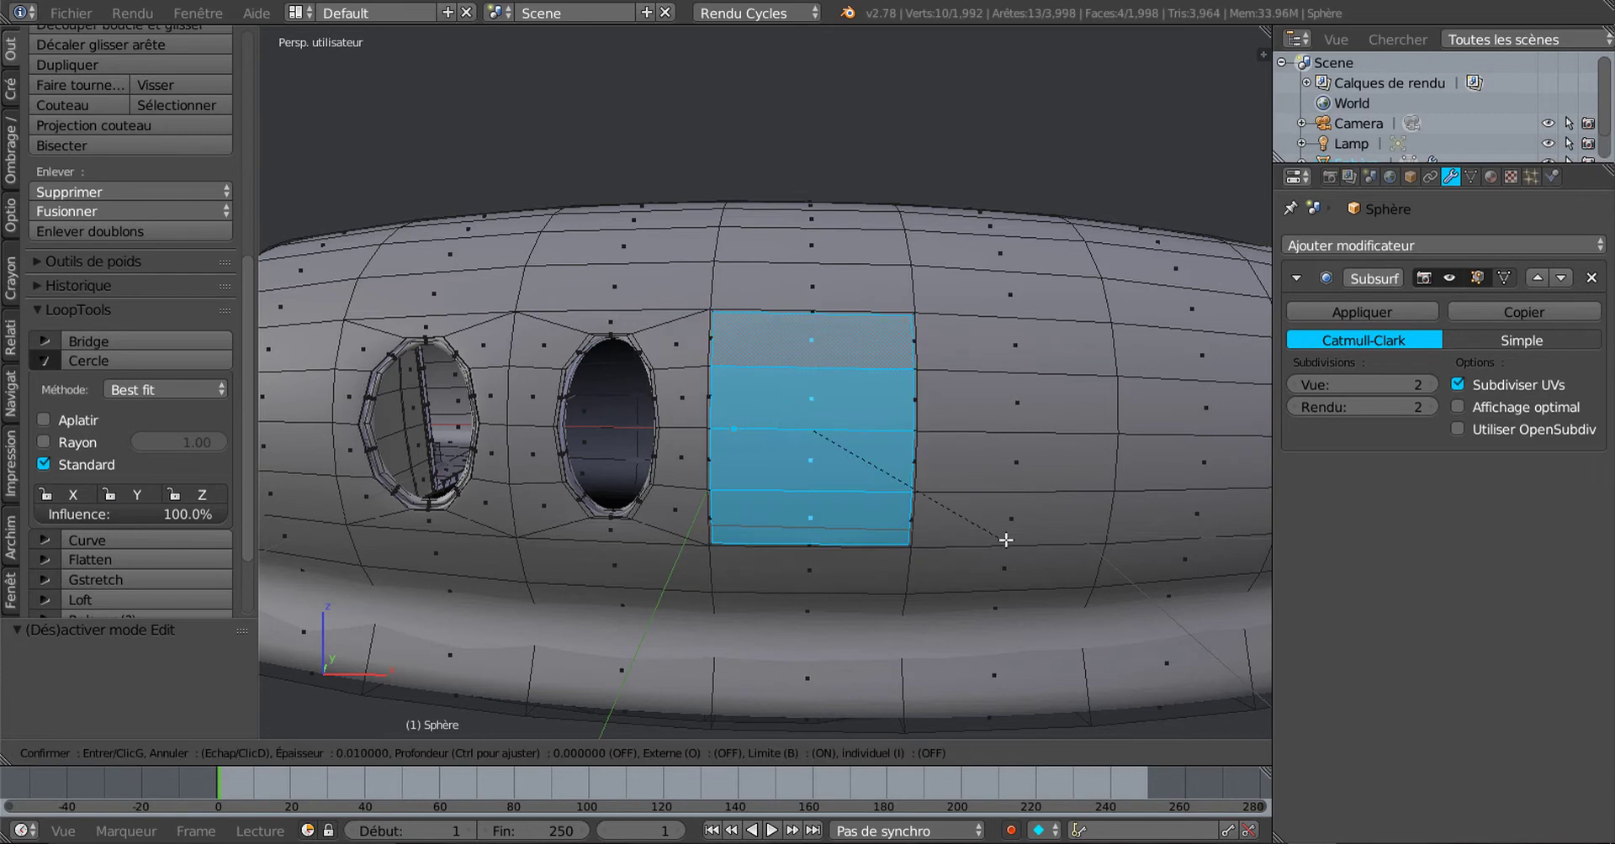
click(1004, 526)
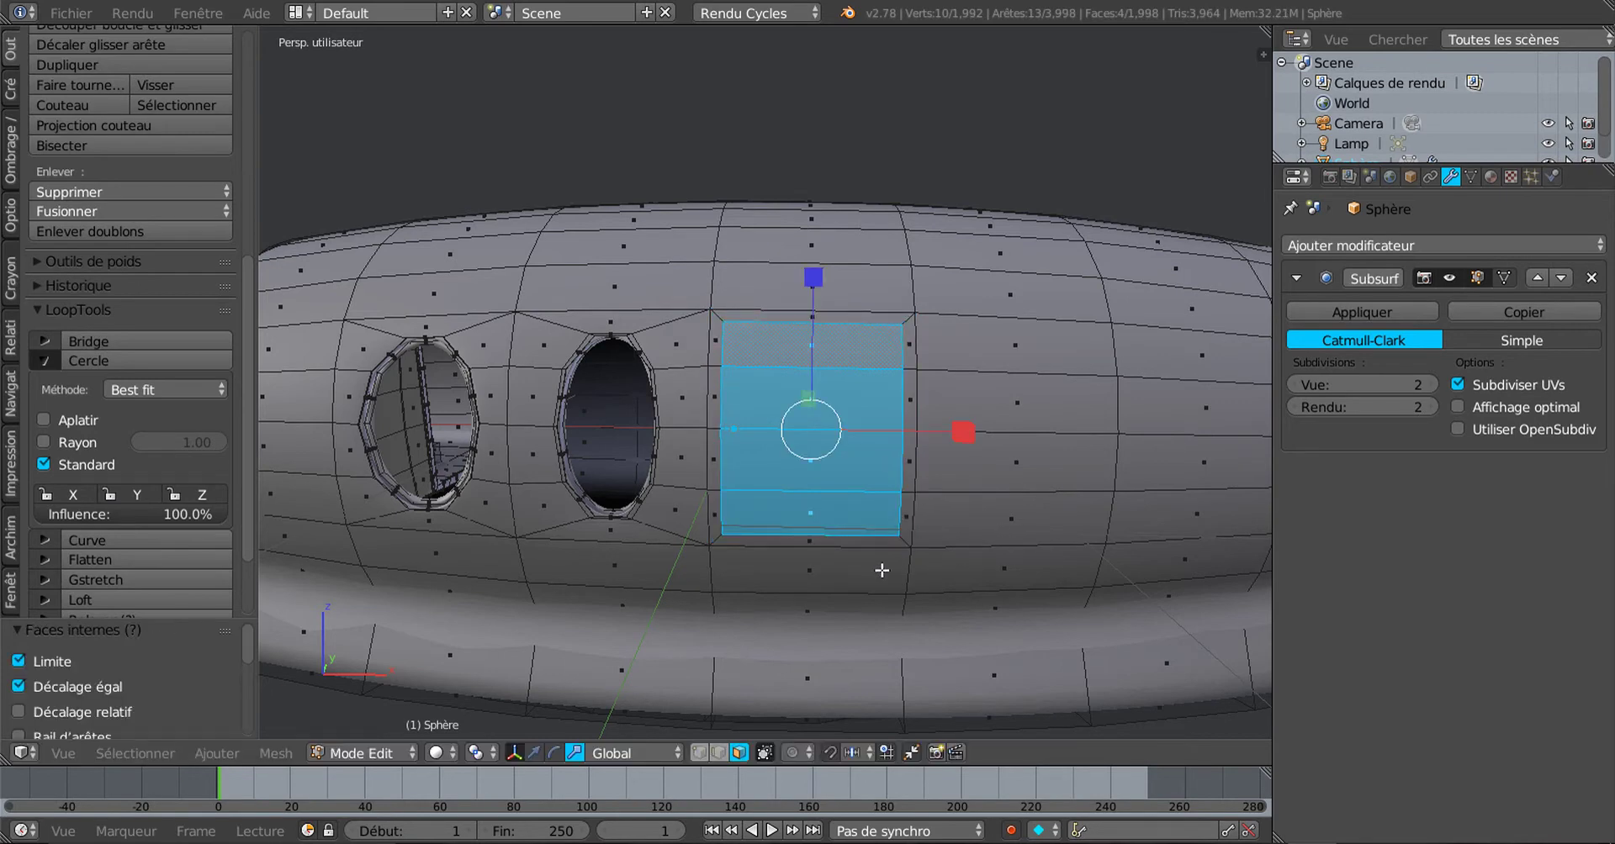
Step: Round the inset faces with LoopTools Circle using Best fit from the front view, and scale them uniformly to about 0.878
middle_drag(881, 570, 822, 600)
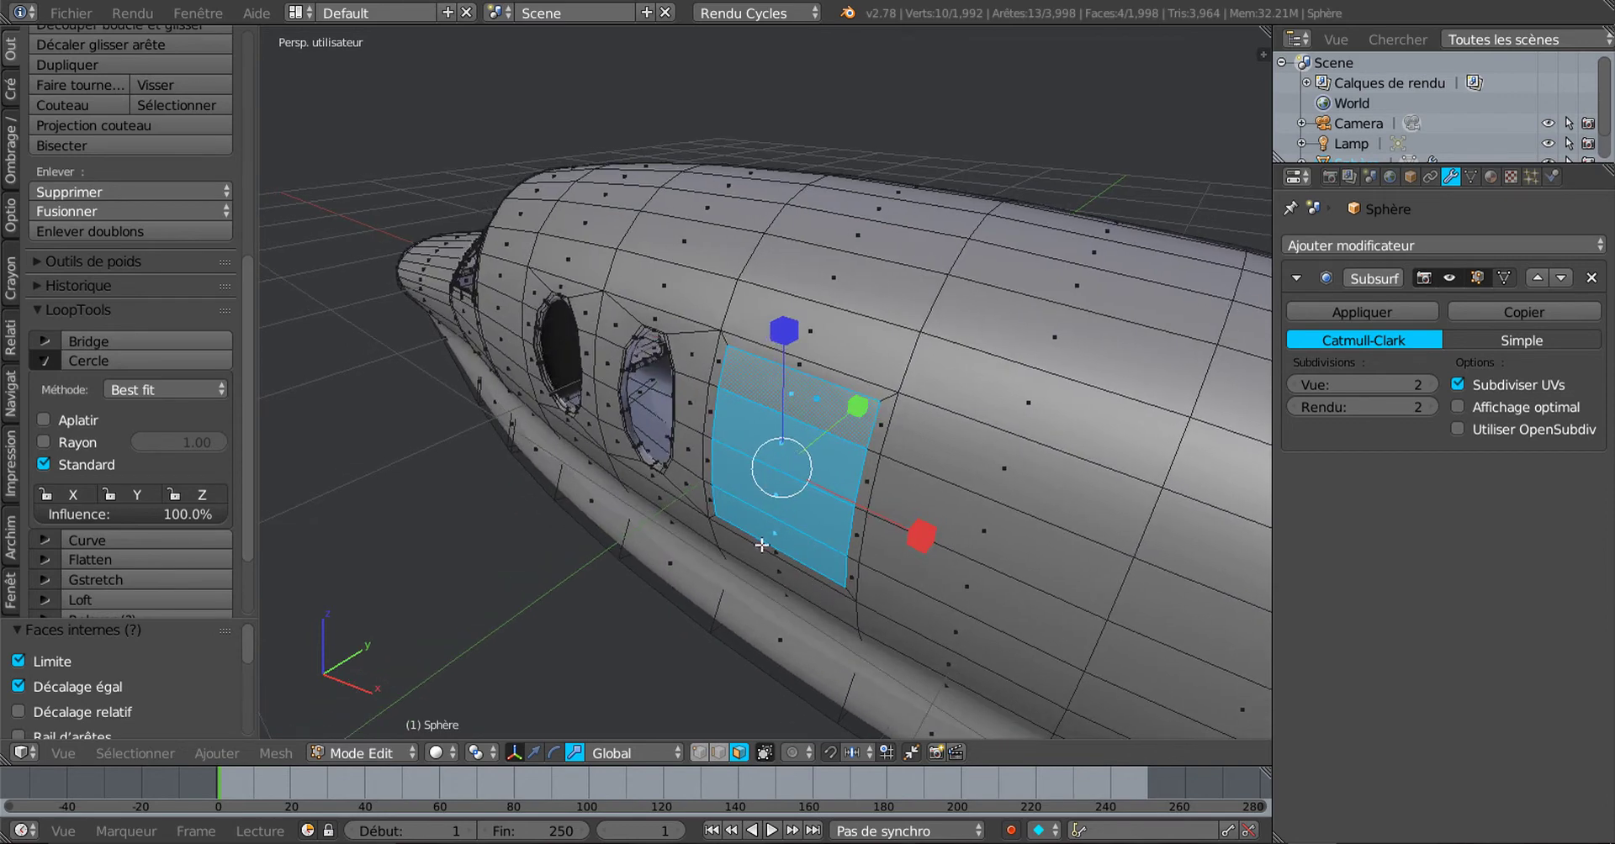
middle_drag(346, 556, 398, 483)
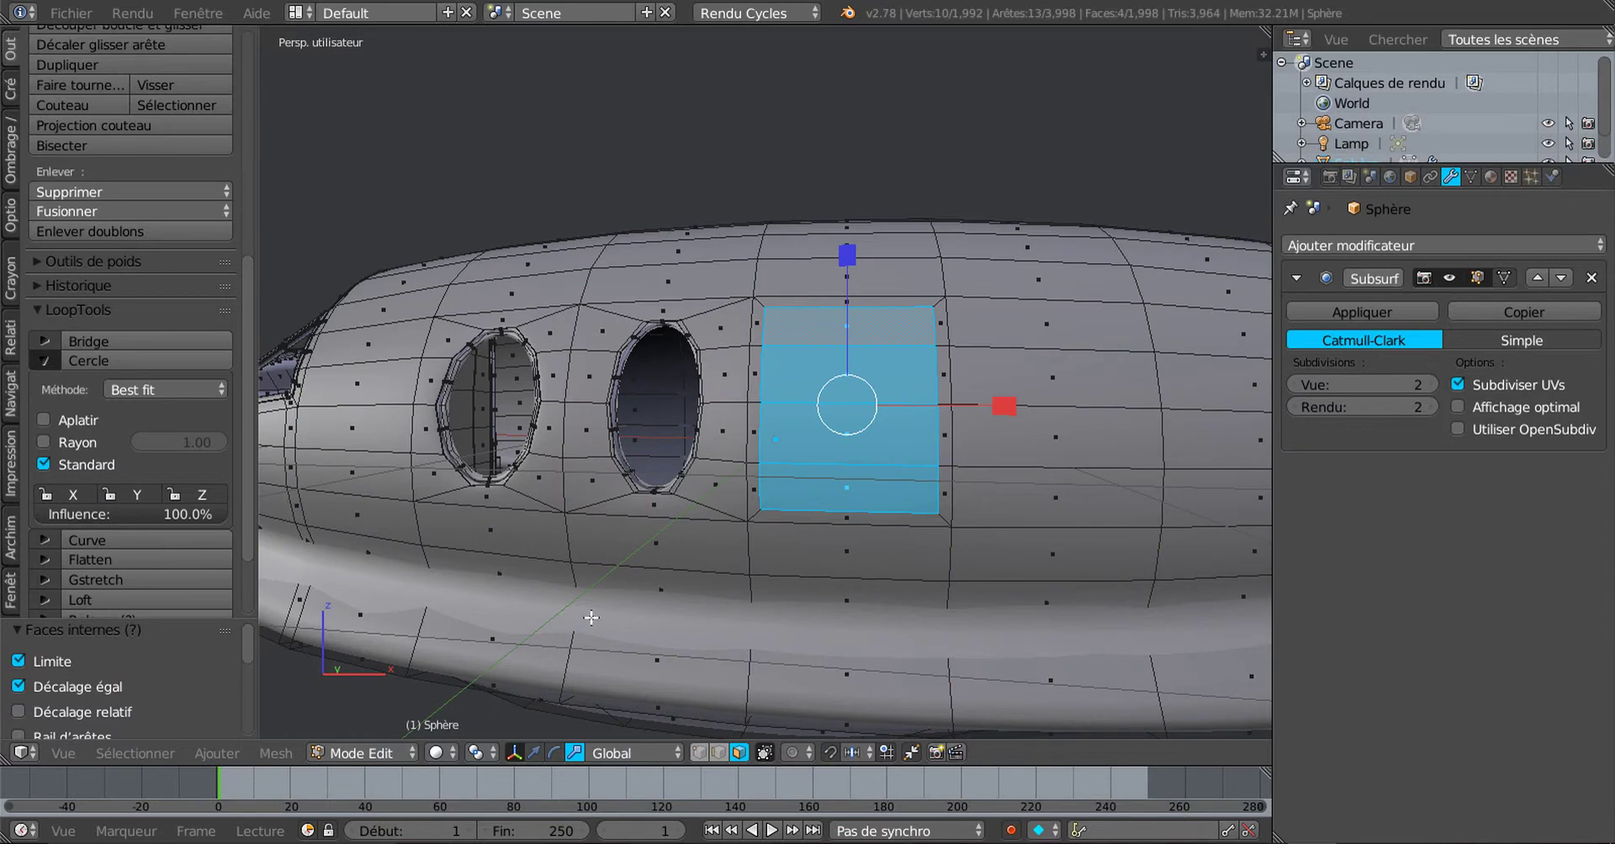
key(KP_1)
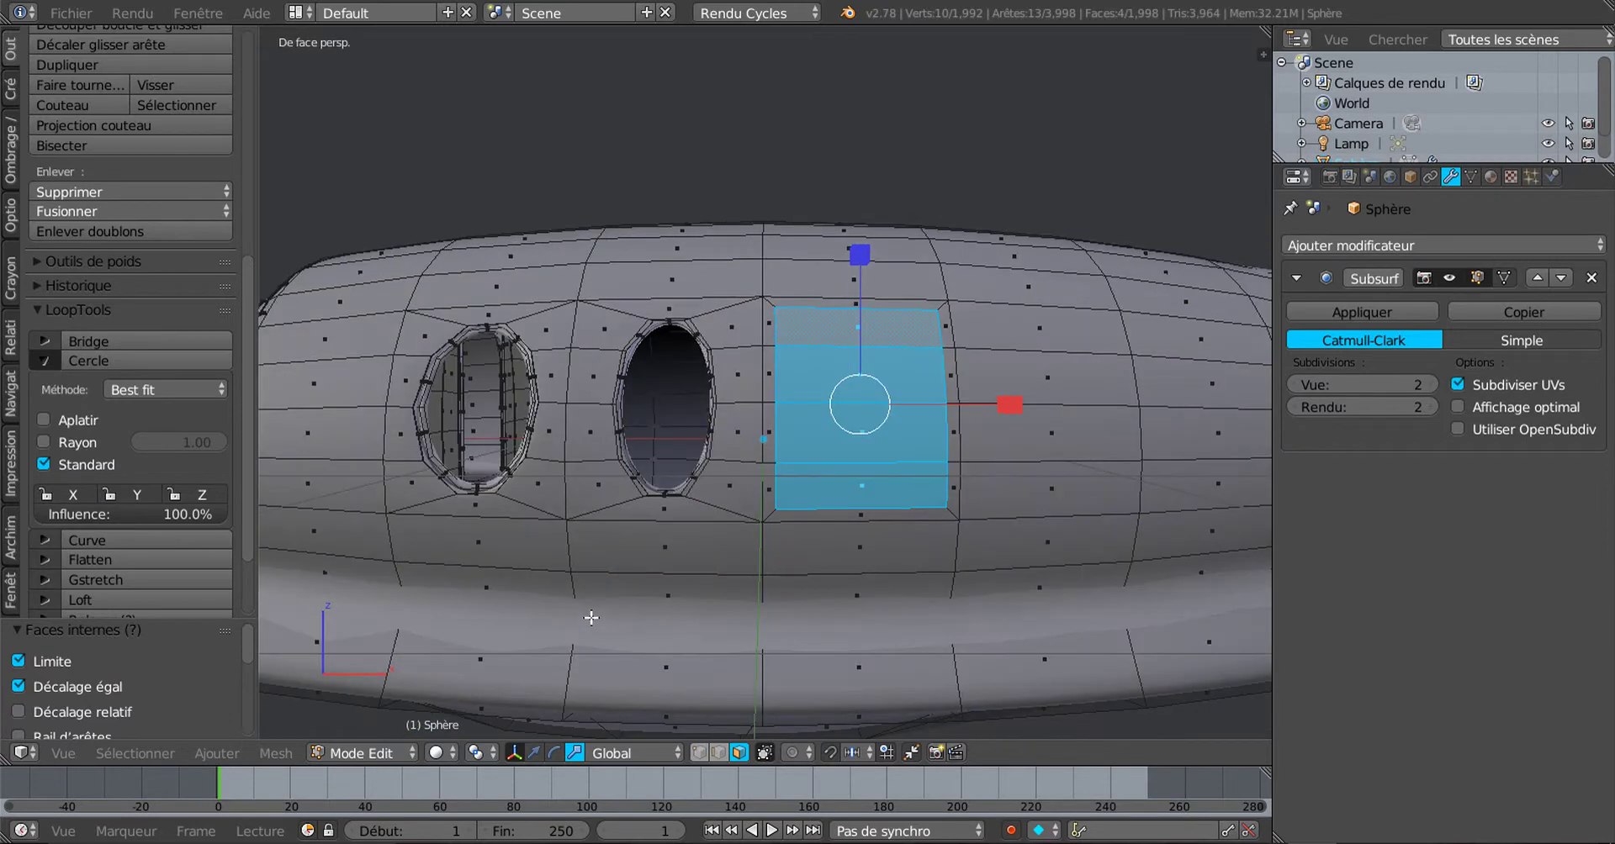
click(125, 363)
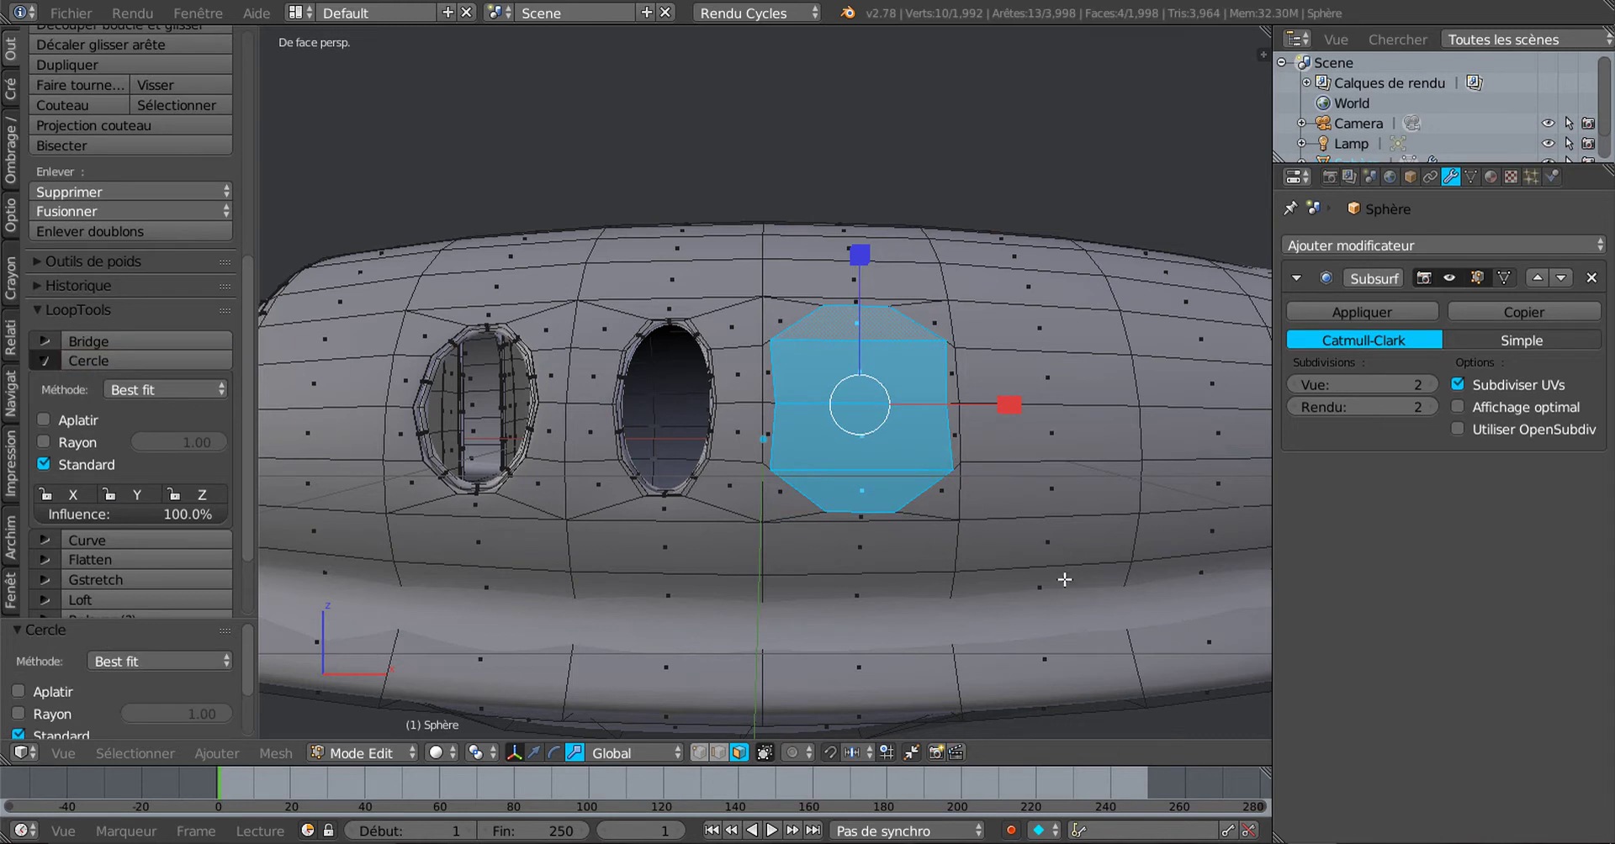
key(s)
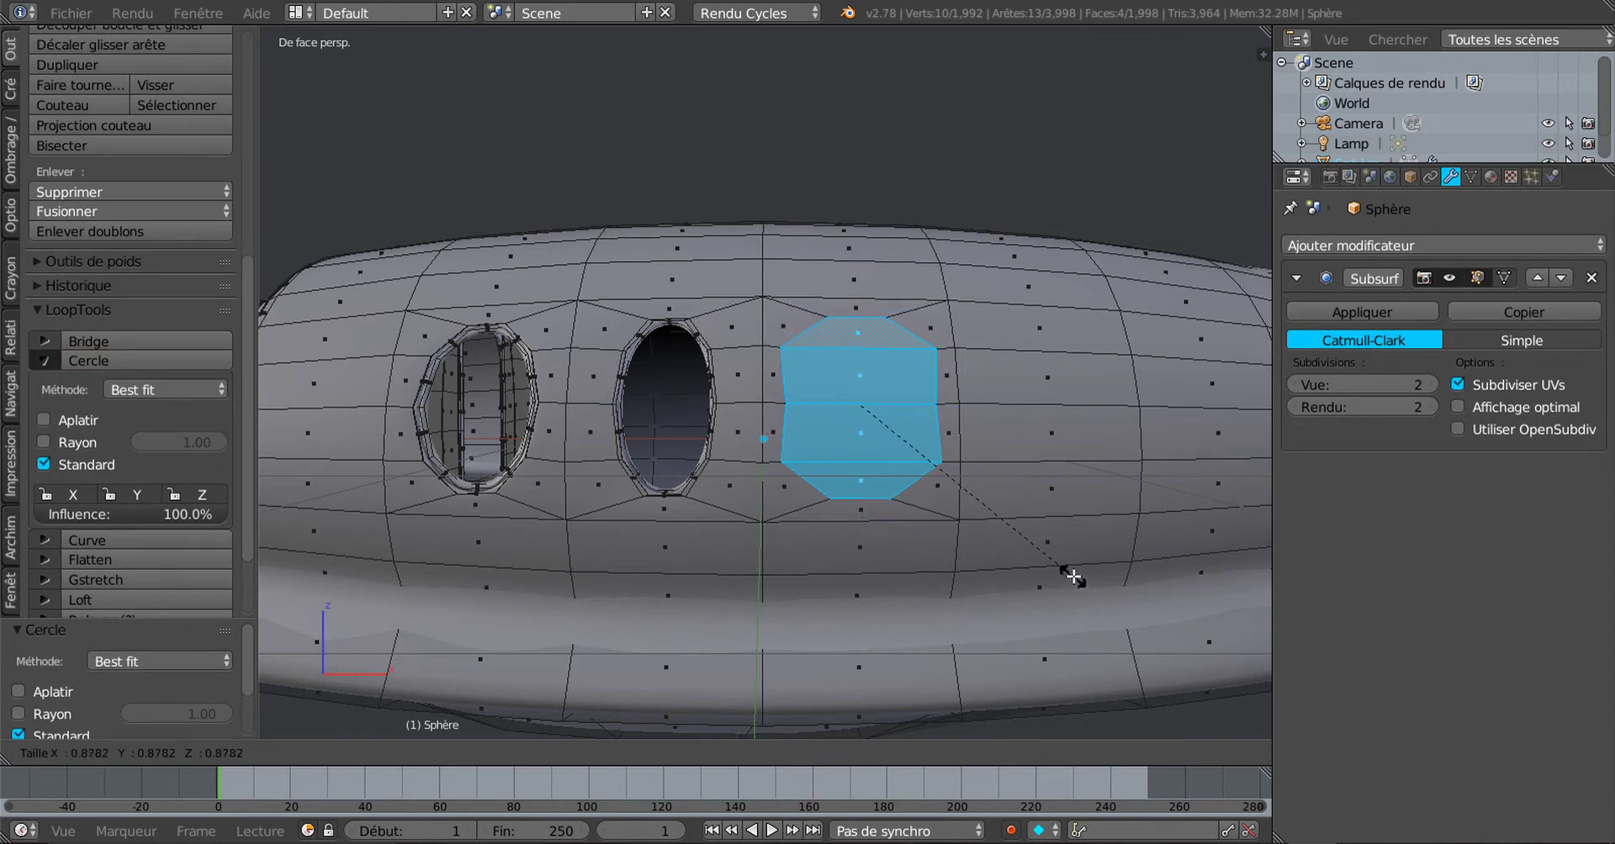
click(1072, 577)
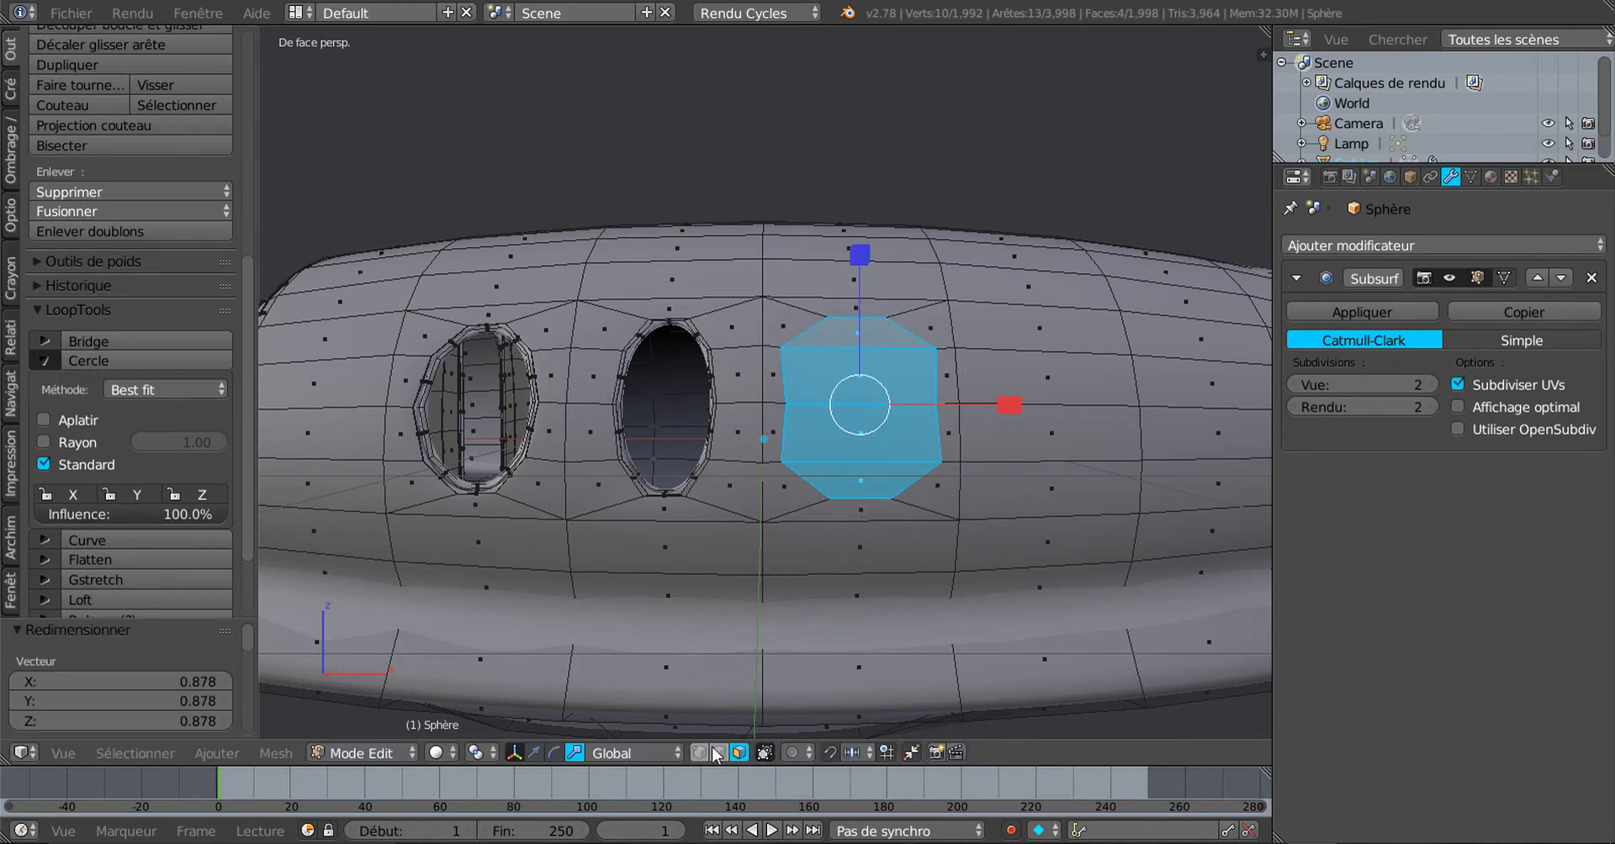
key(Tab)
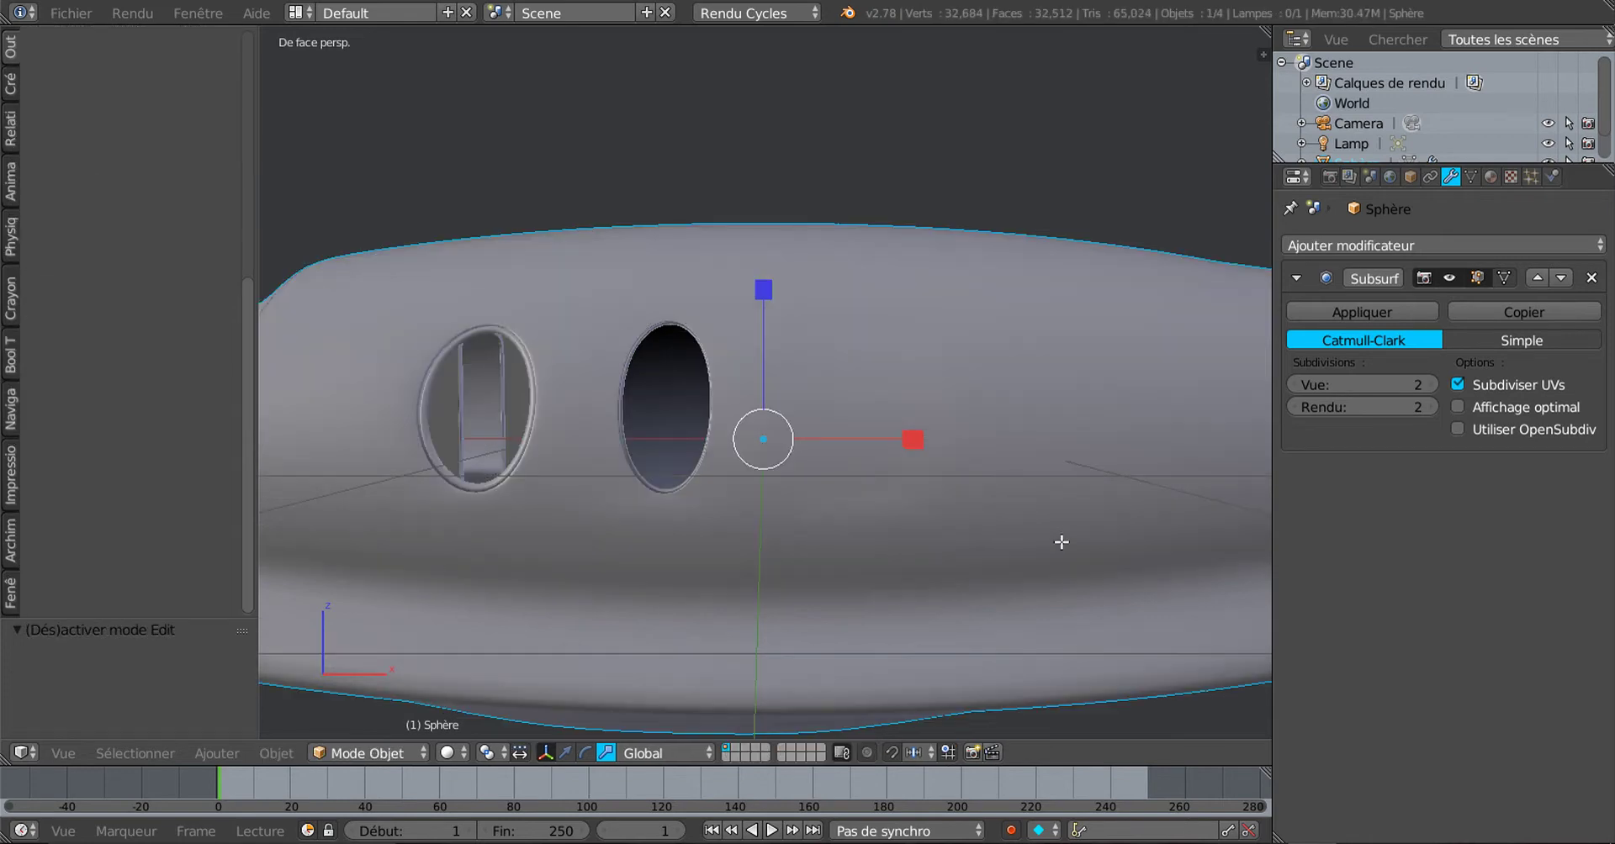
key(Tab)
middle_drag(1061, 542, 1004, 600)
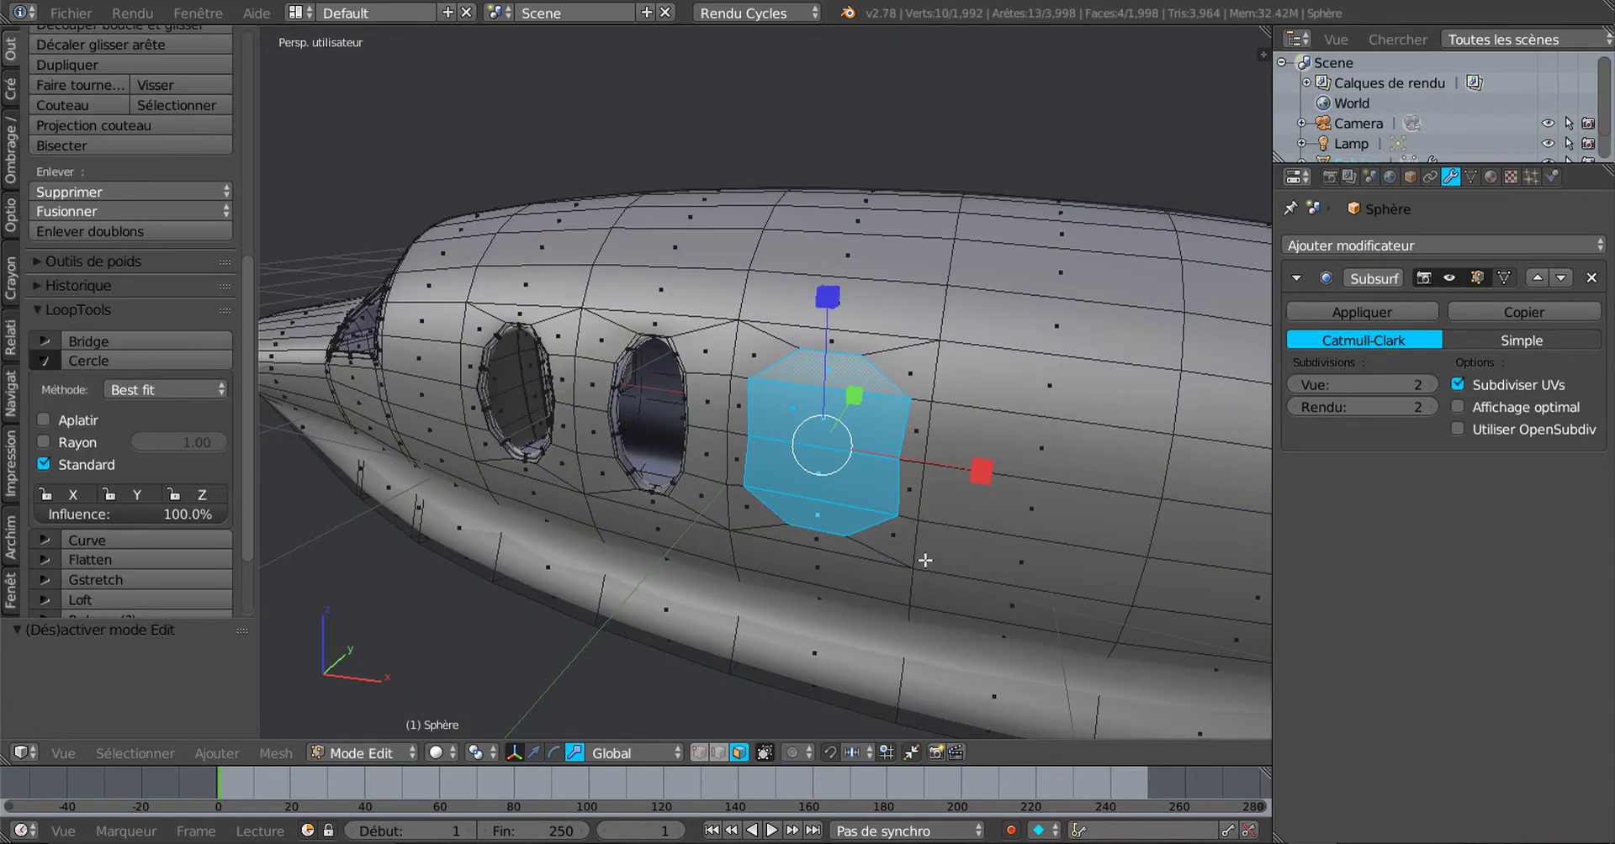
scroll(925, 560, up, 1)
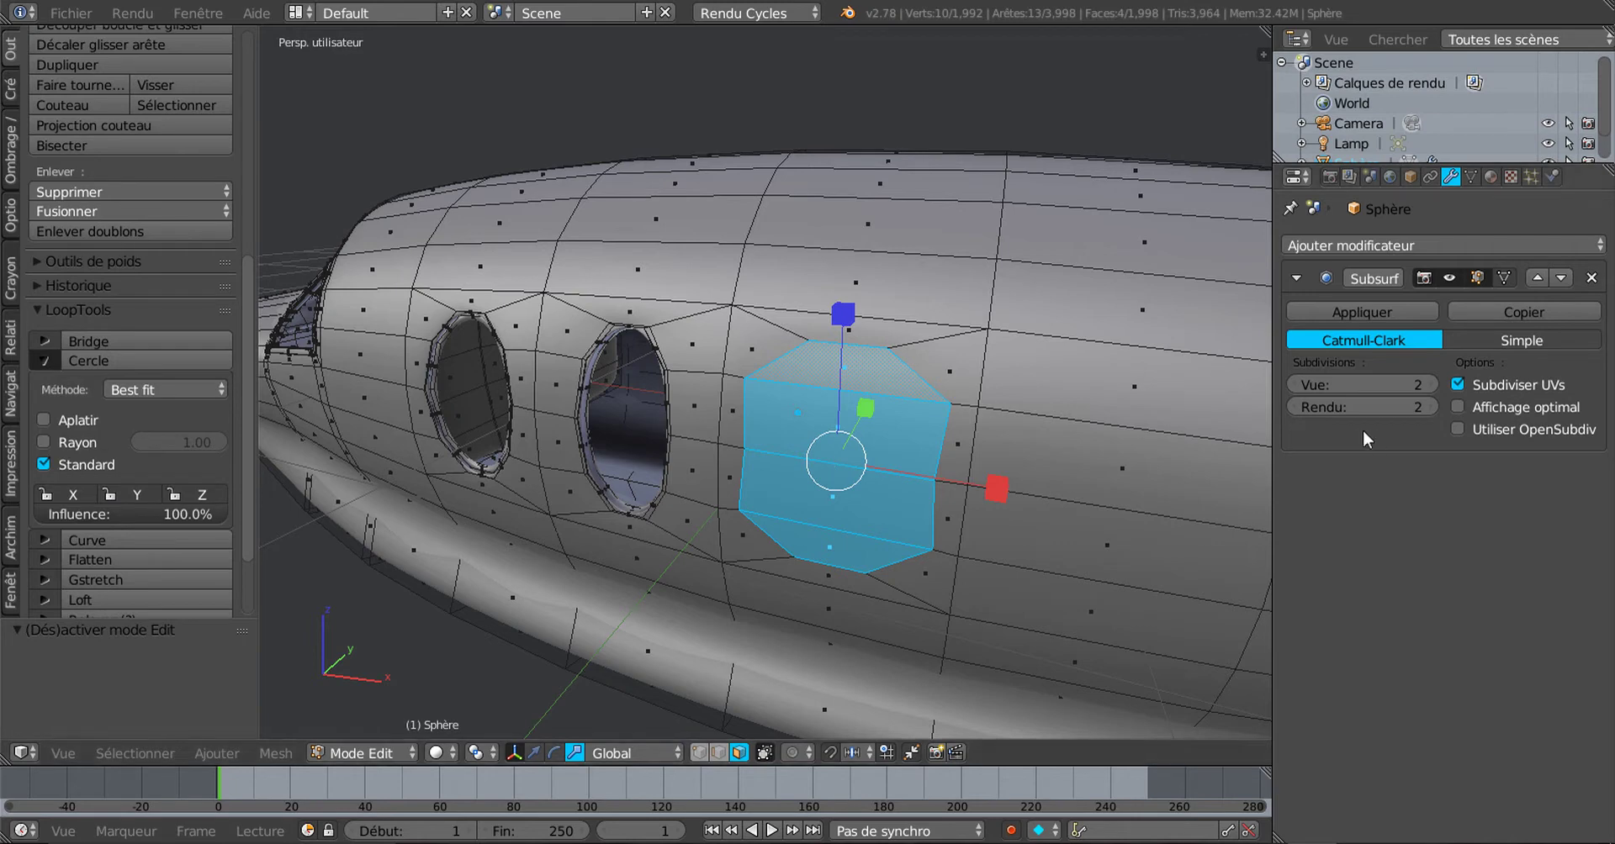
Step: Select the middle horizontal edge inside the inset window outline and widen it along X by a factor of about 1.199
middle_drag(1029, 586, 1085, 571)
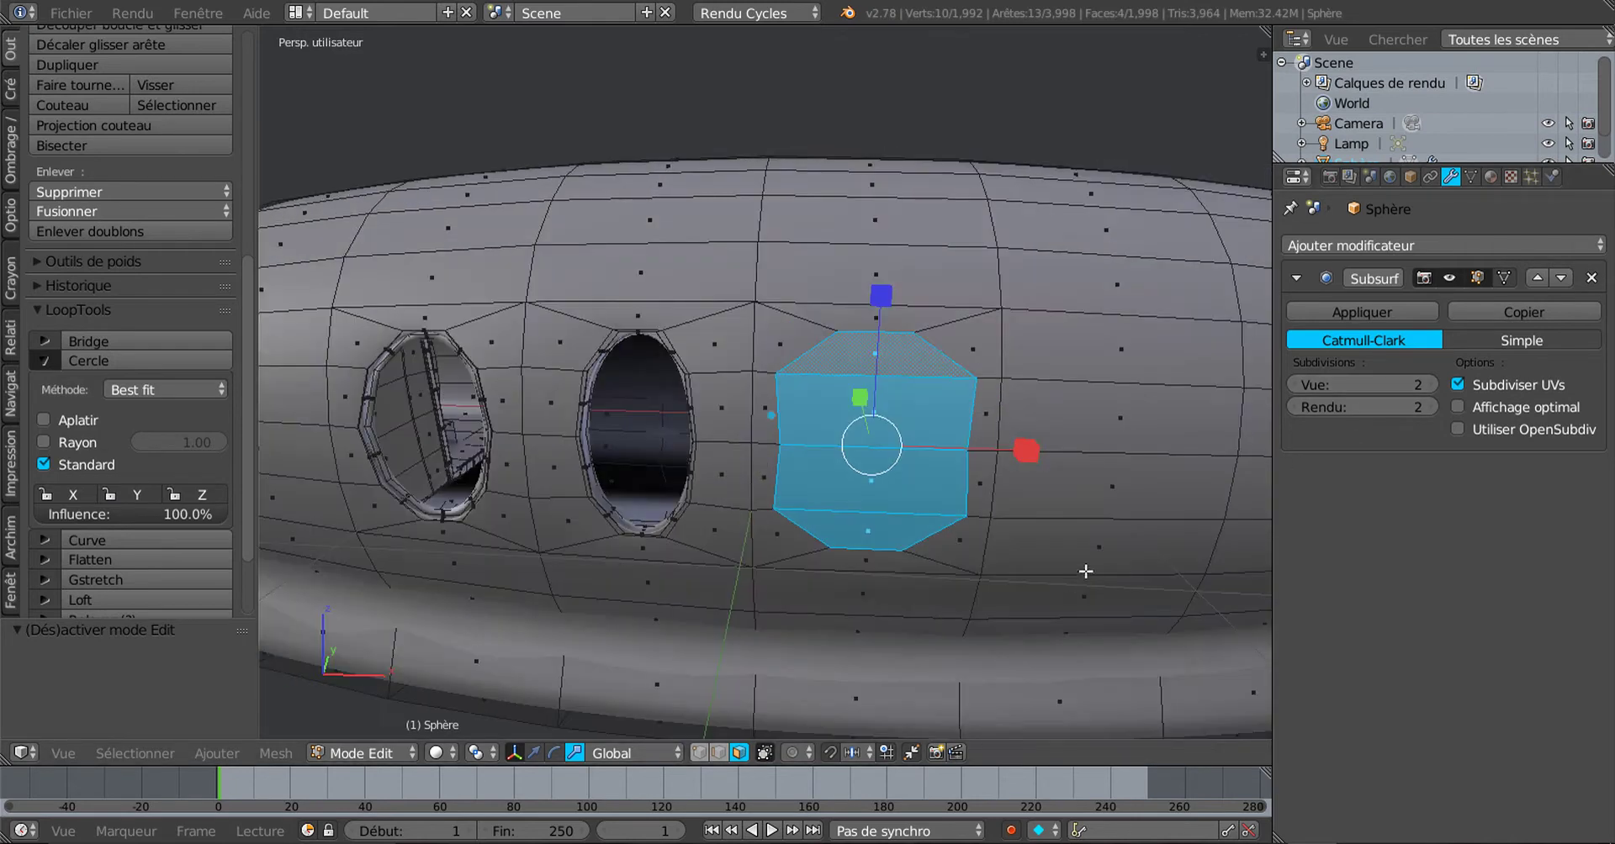
click(720, 753)
right_click(896, 463)
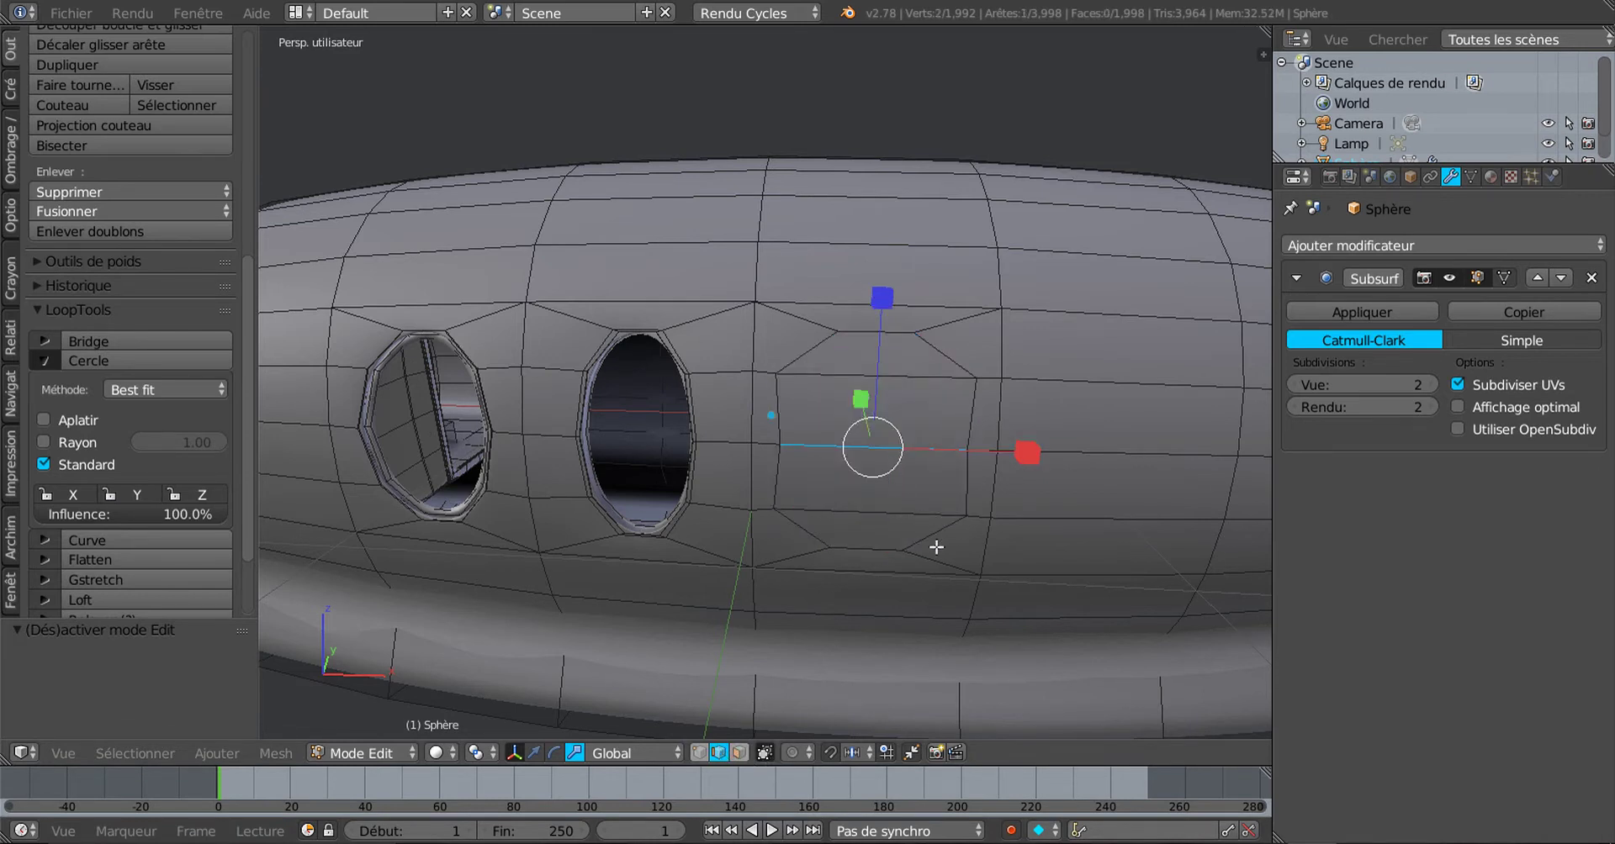
key(s)
click(944, 520)
middle_drag(1007, 468, 958, 525)
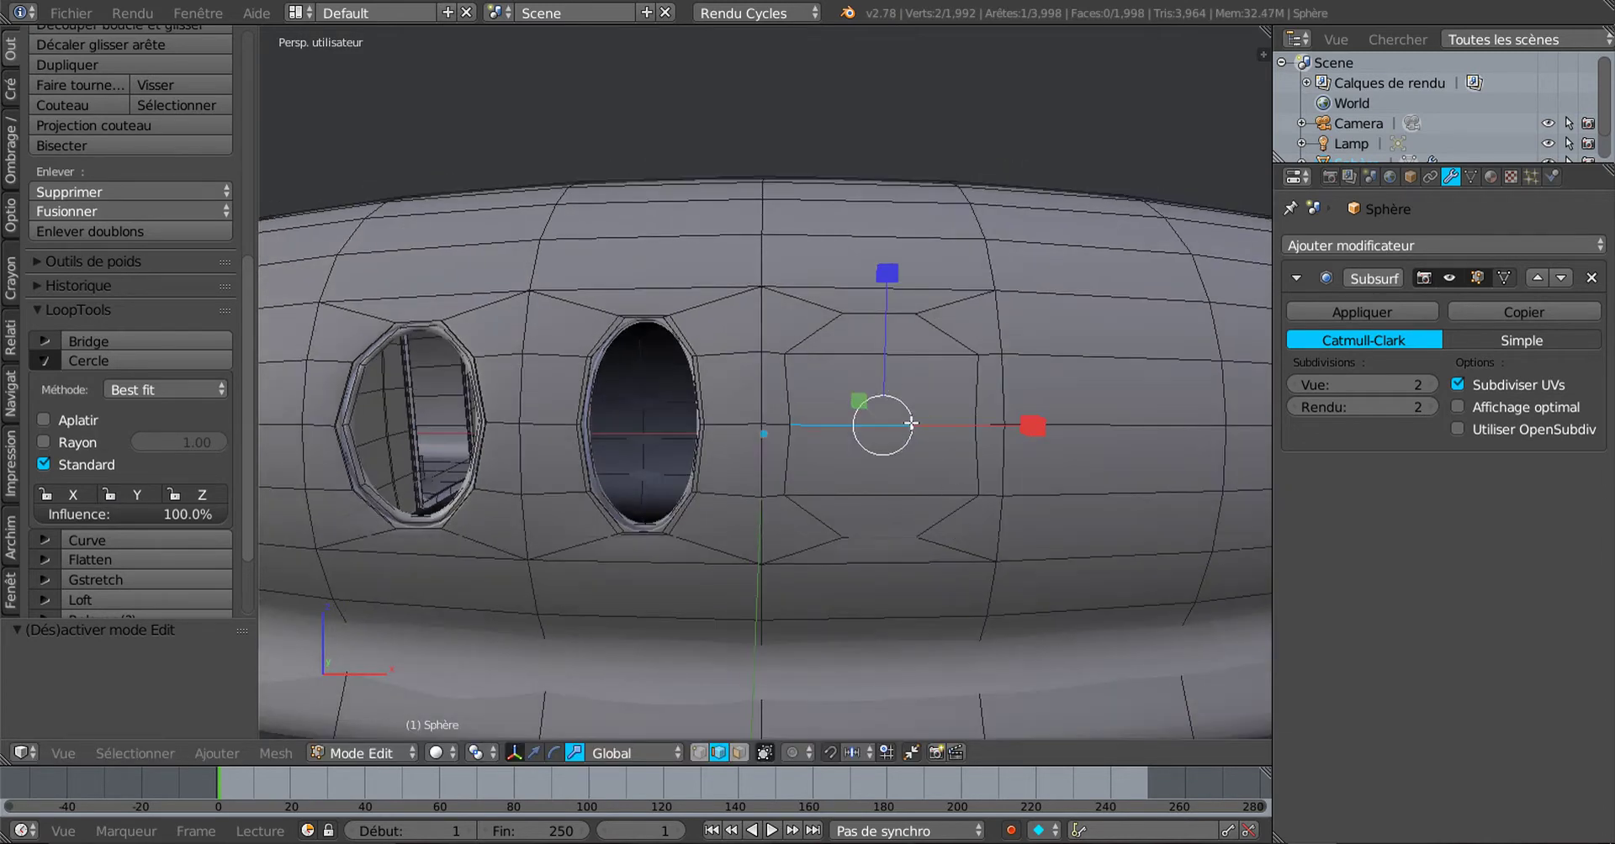
middle_drag(912, 423, 918, 551)
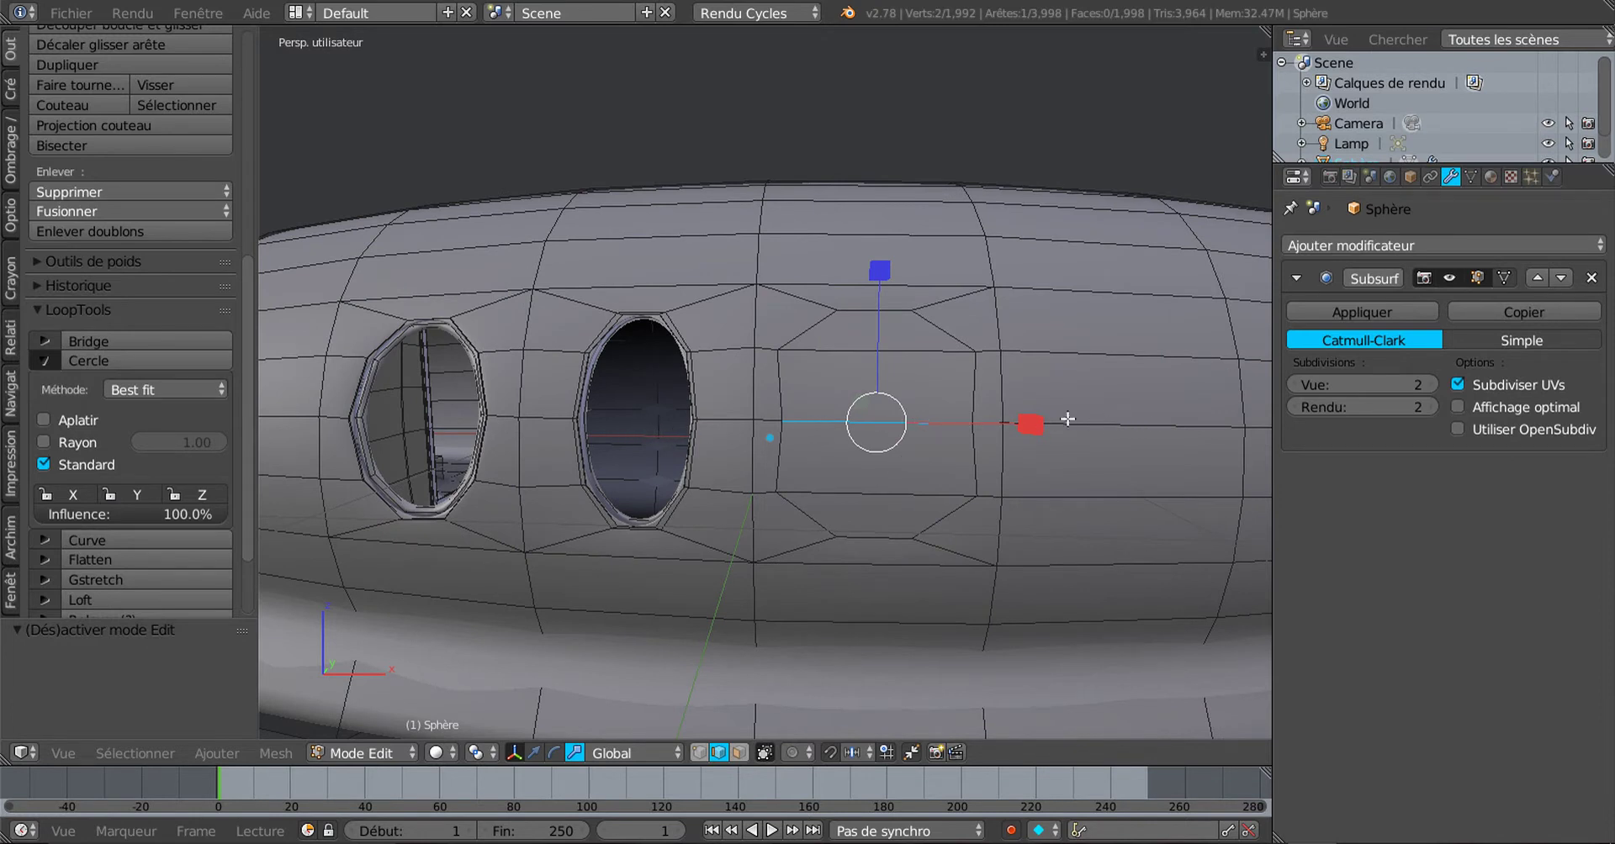
key(s)
key(x)
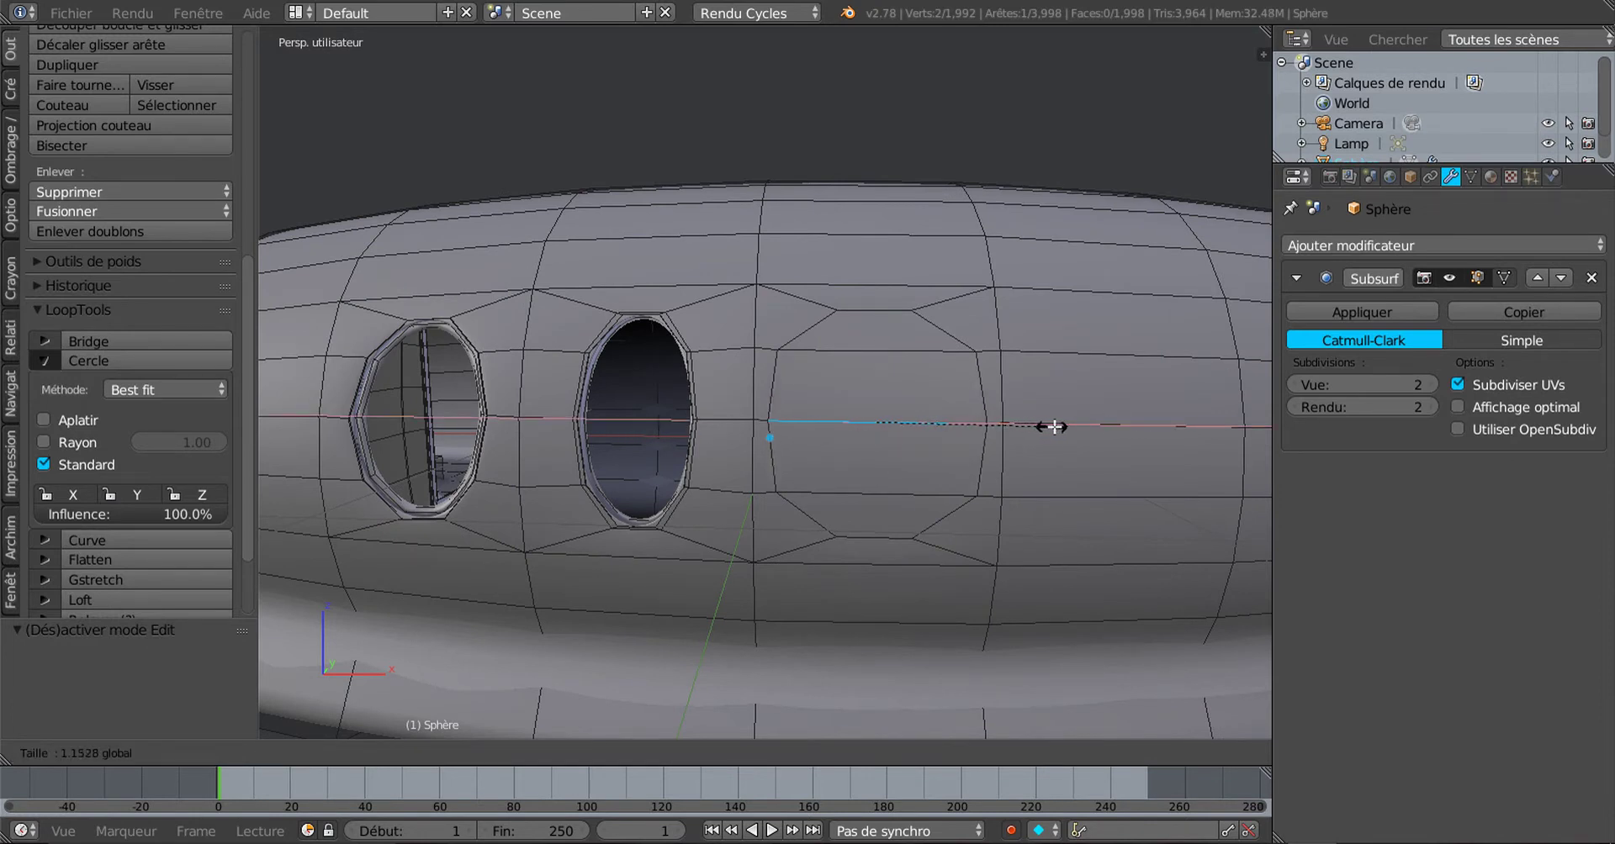
click(1058, 427)
middle_drag(1007, 460, 912, 475)
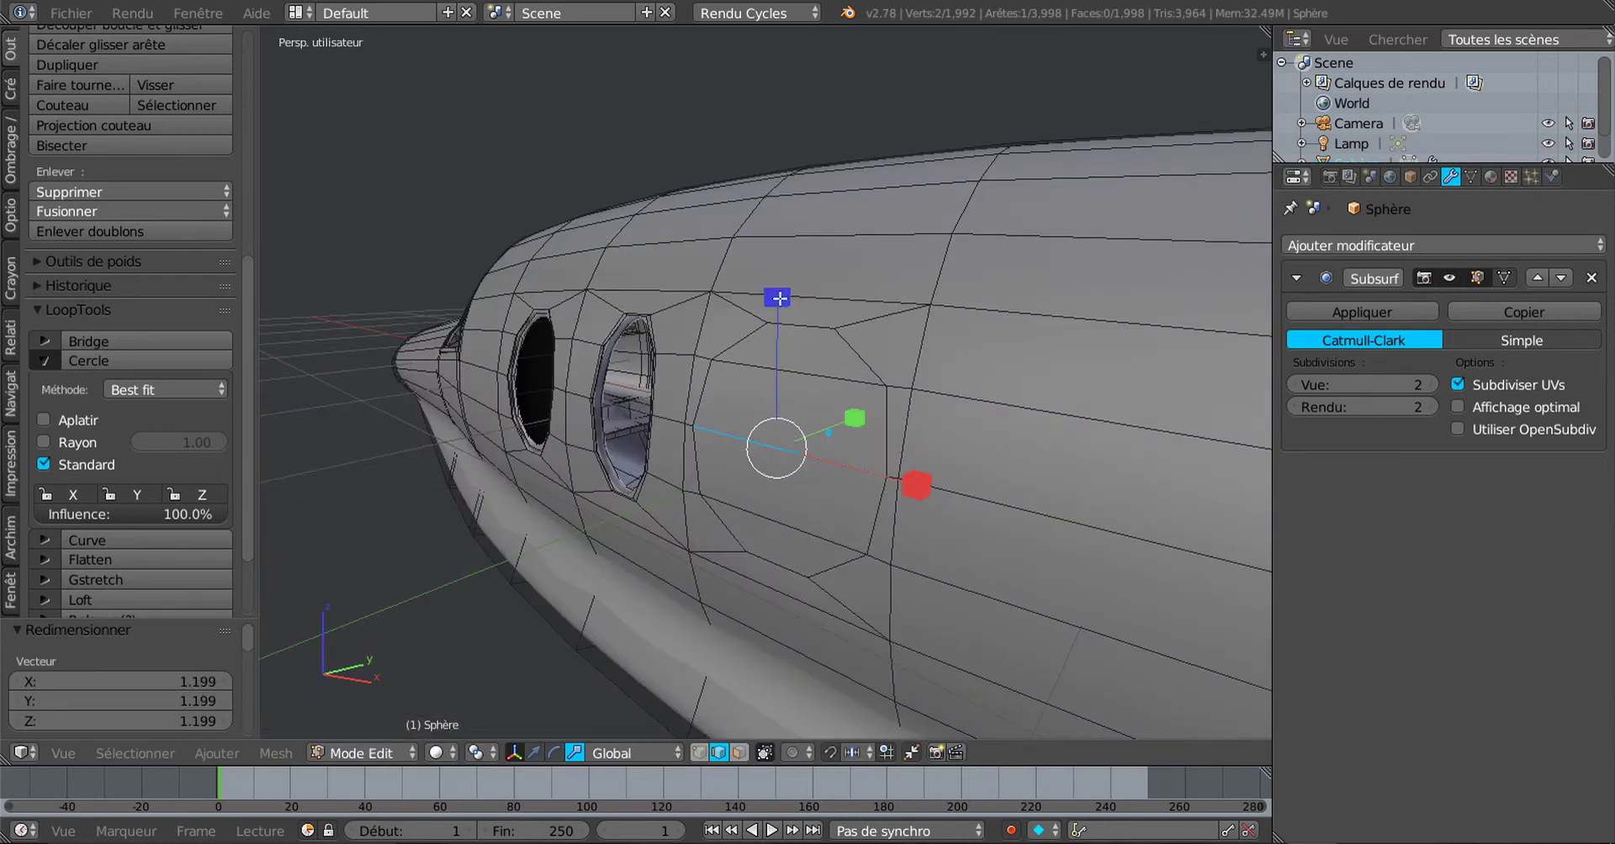
Step: Try scaling the same middle edge along Z to about 0.881
key(s)
click(777, 313)
middle_drag(782, 328, 952, 442)
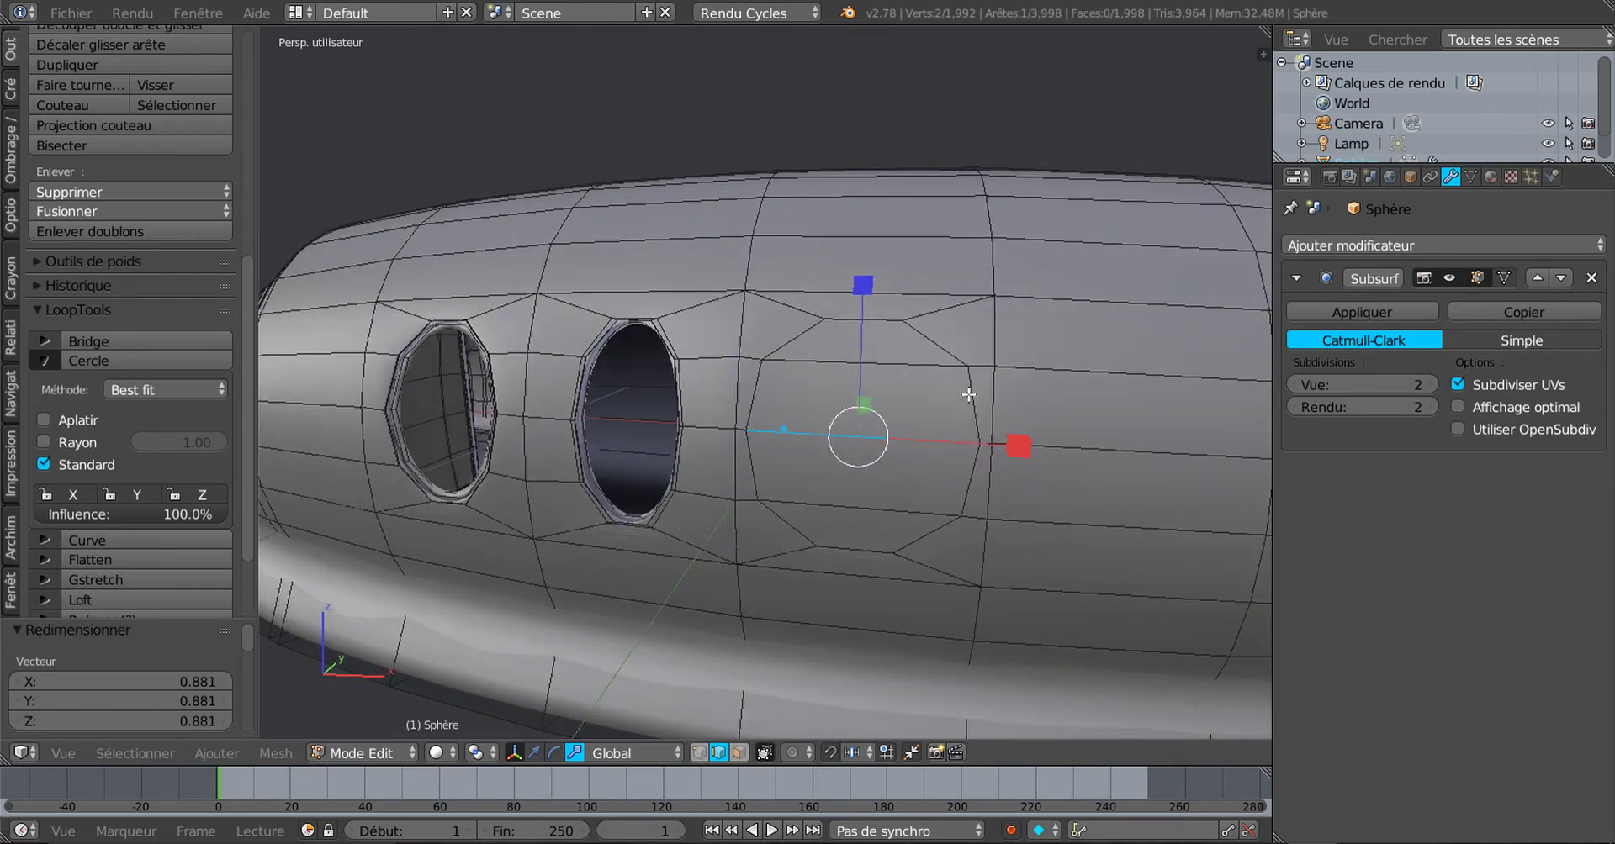
middle_drag(977, 485, 980, 483)
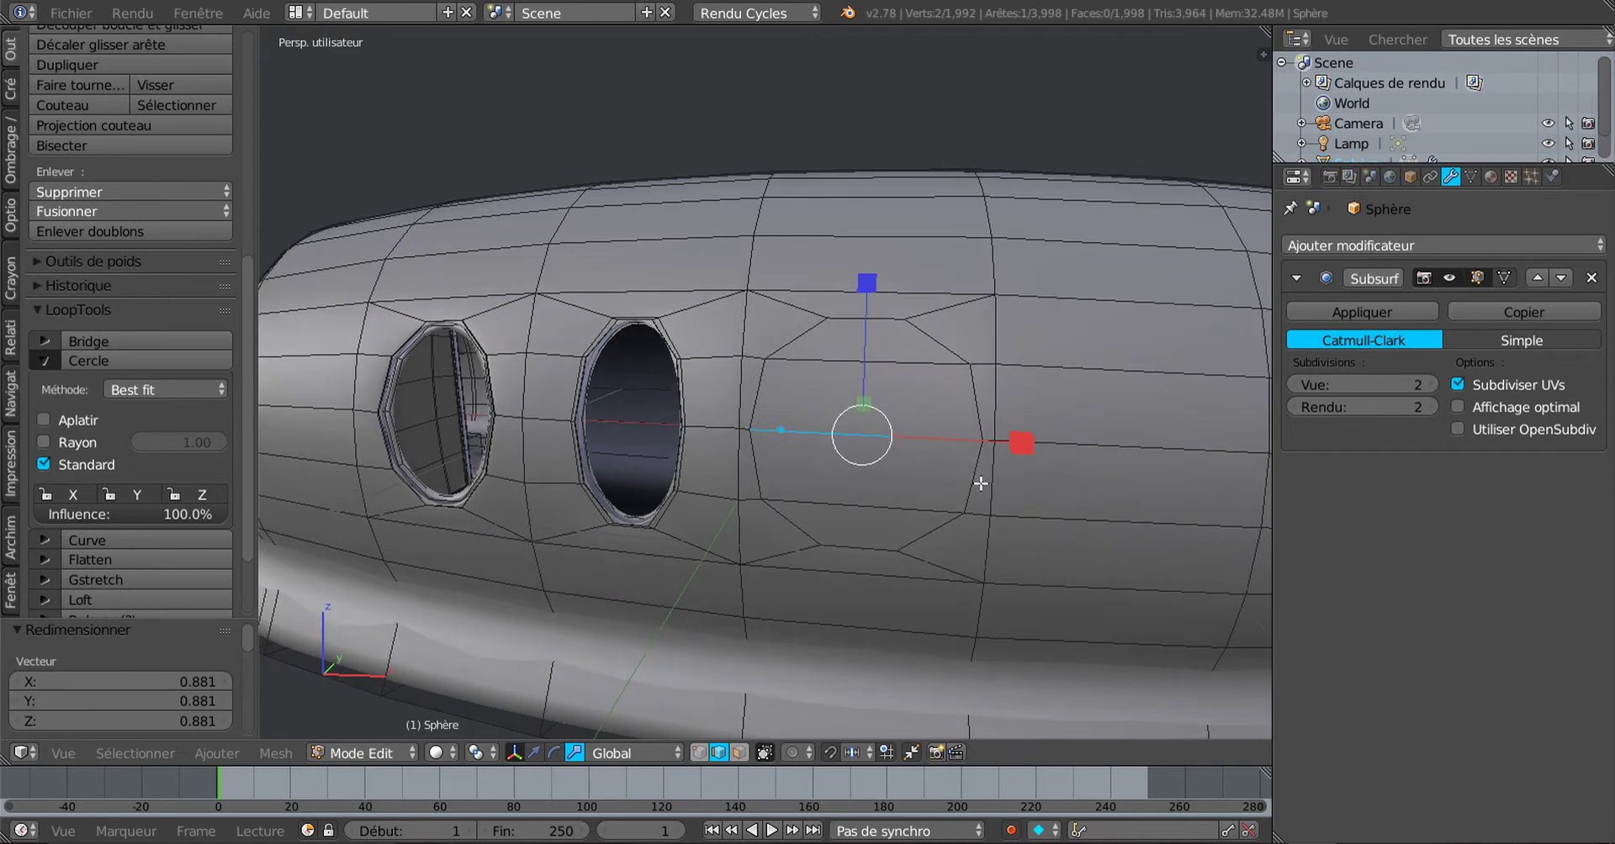
Step: Select the window outline's edges all around, then switch to face selection and select the four faces inside it
alt+right_click(978, 415)
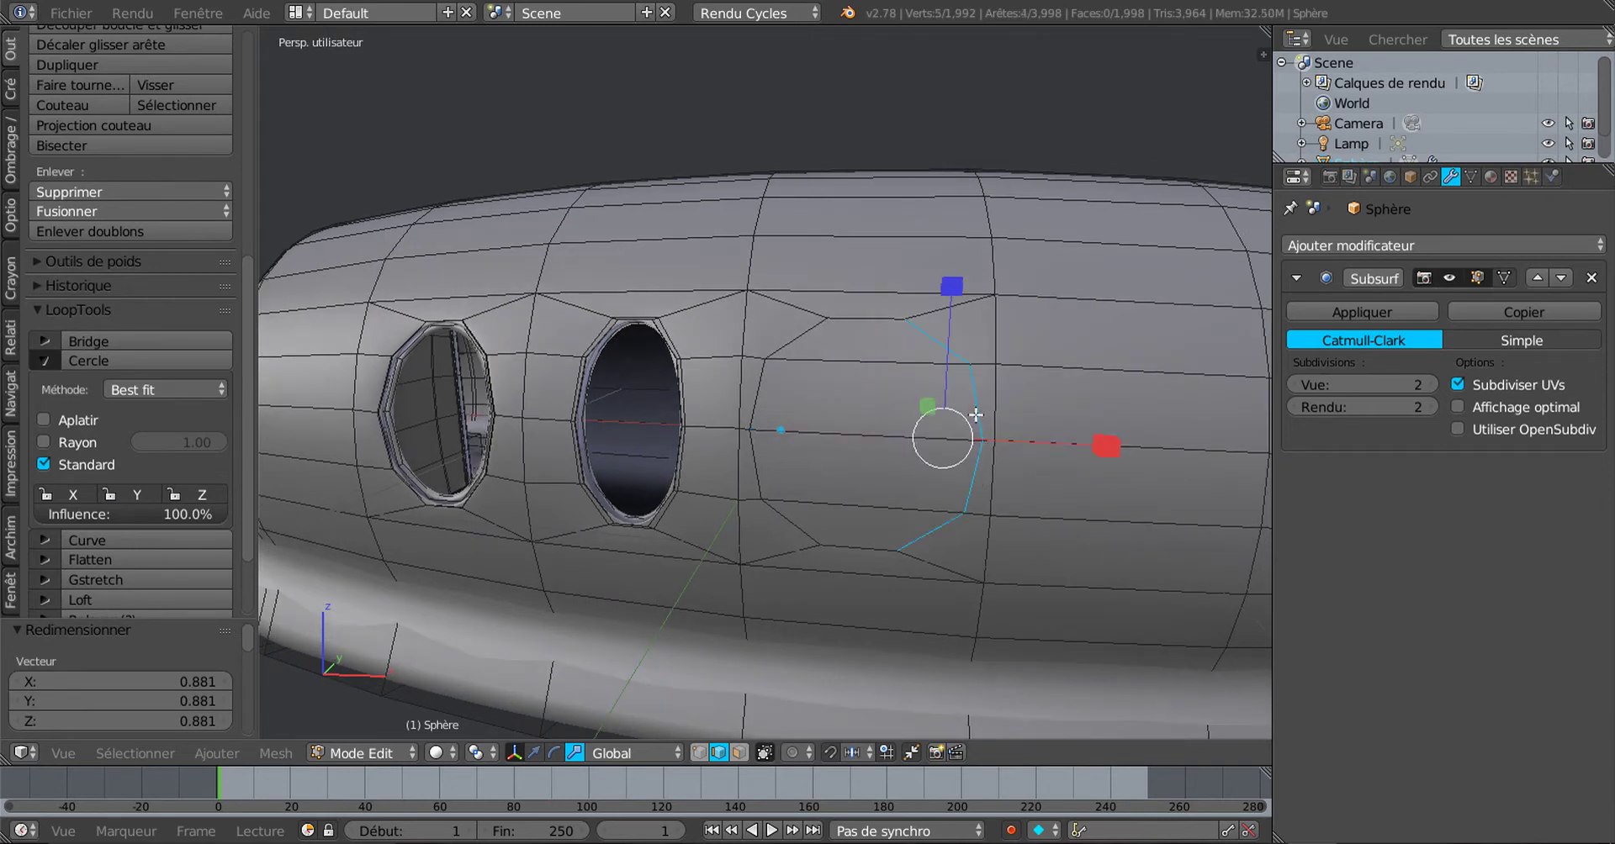
shift+right_click(854, 322)
alt+shift+right_click(805, 336)
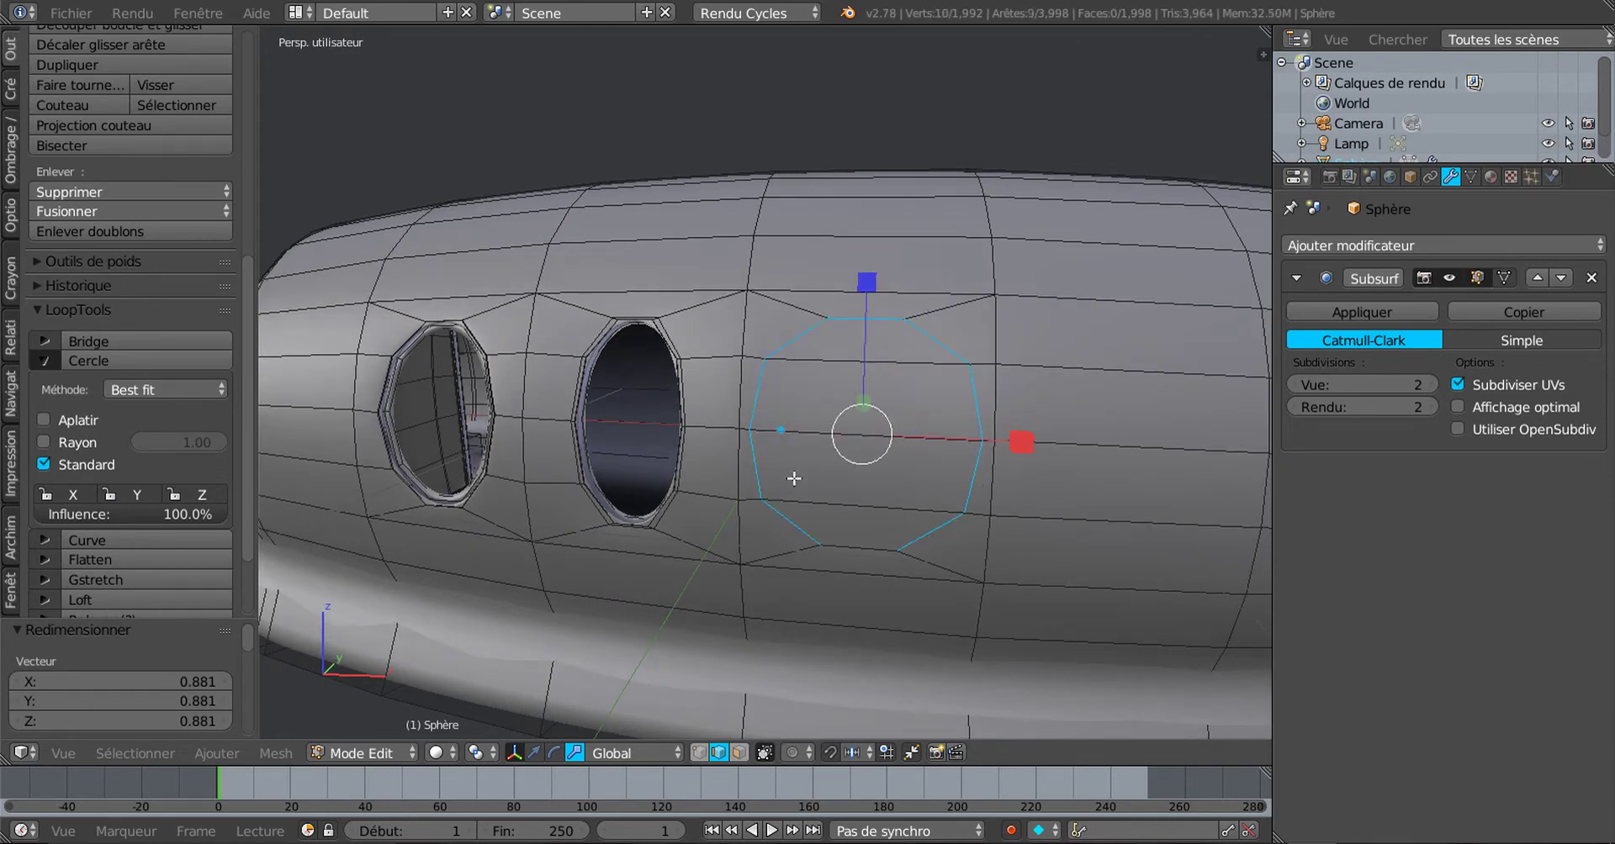
click(739, 753)
right_click(897, 354)
shift+right_click(888, 401)
shift+right_click(876, 477)
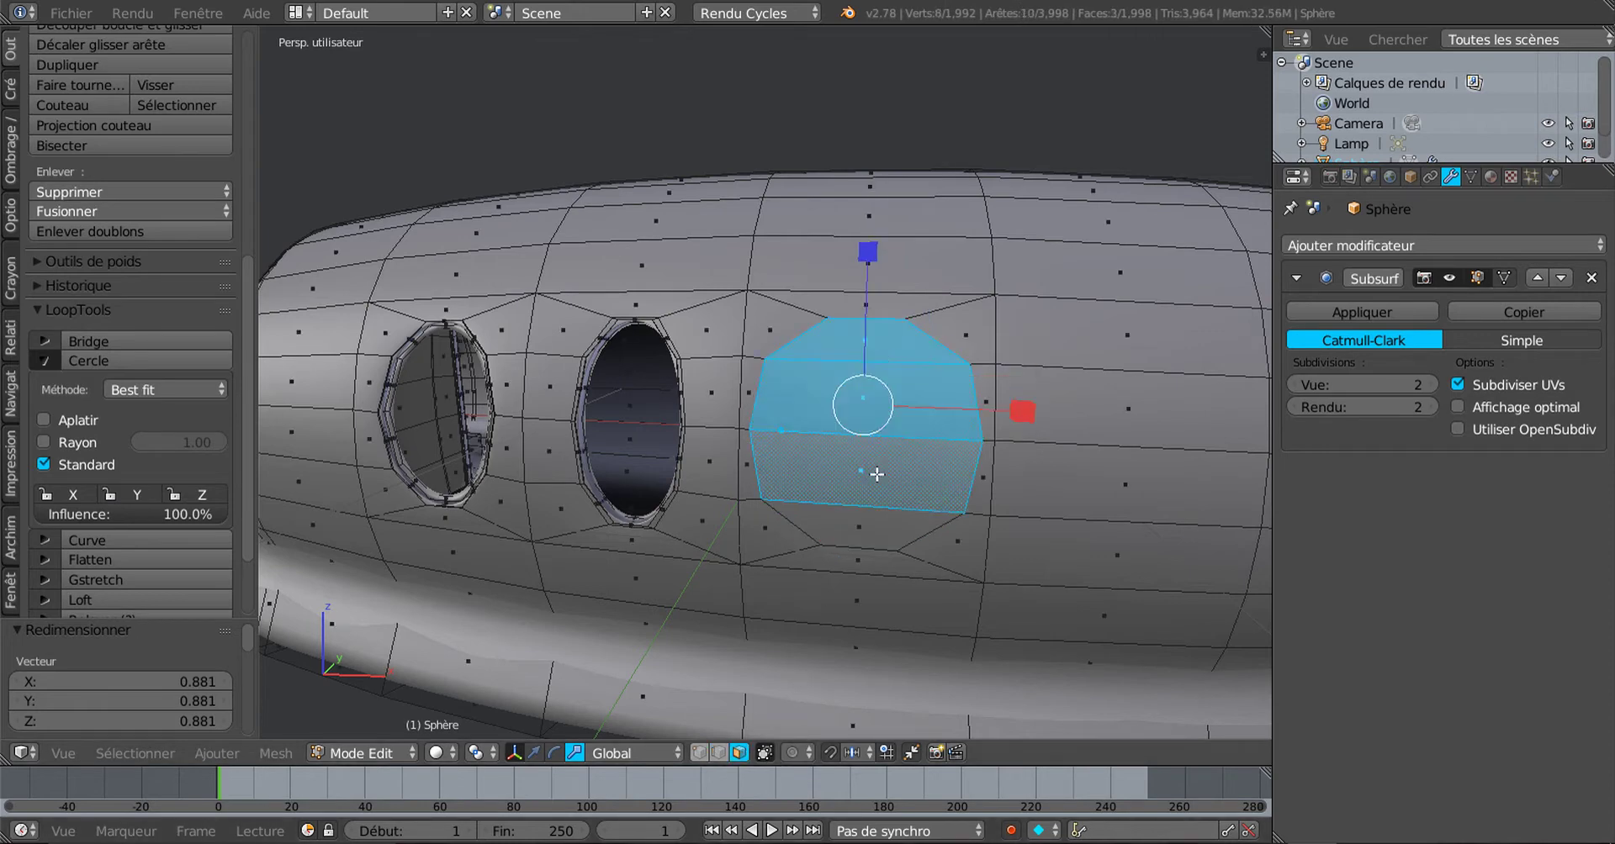
shift+right_click(864, 521)
Step: Extrude the four window faces in place and move them about 0.014 along Y into the fuselage
middle_drag(864, 526, 823, 536)
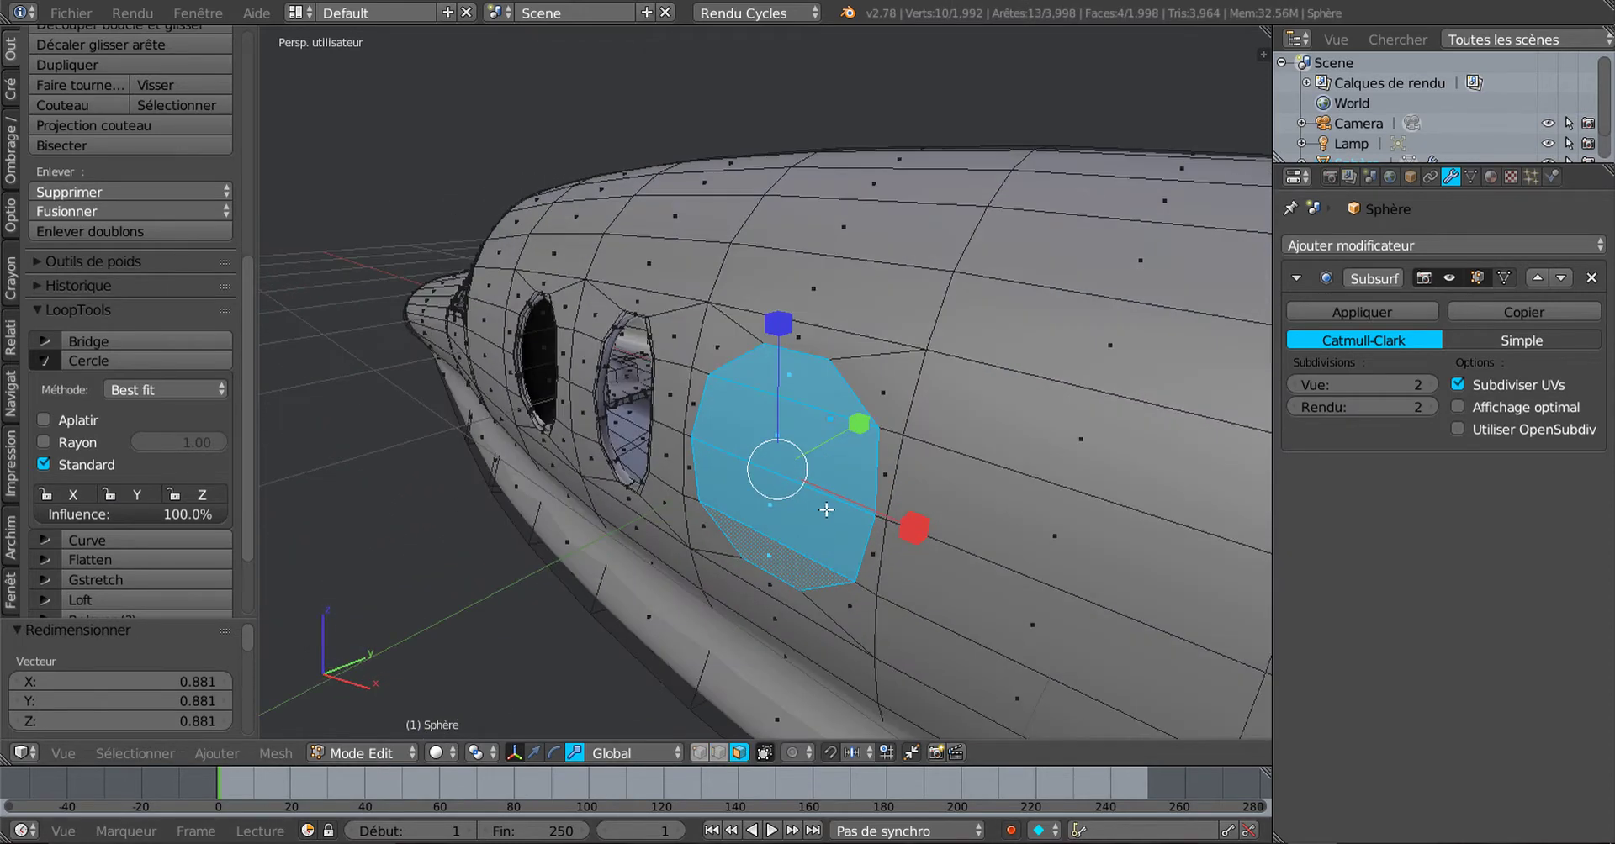
key(e)
right_click(810, 531)
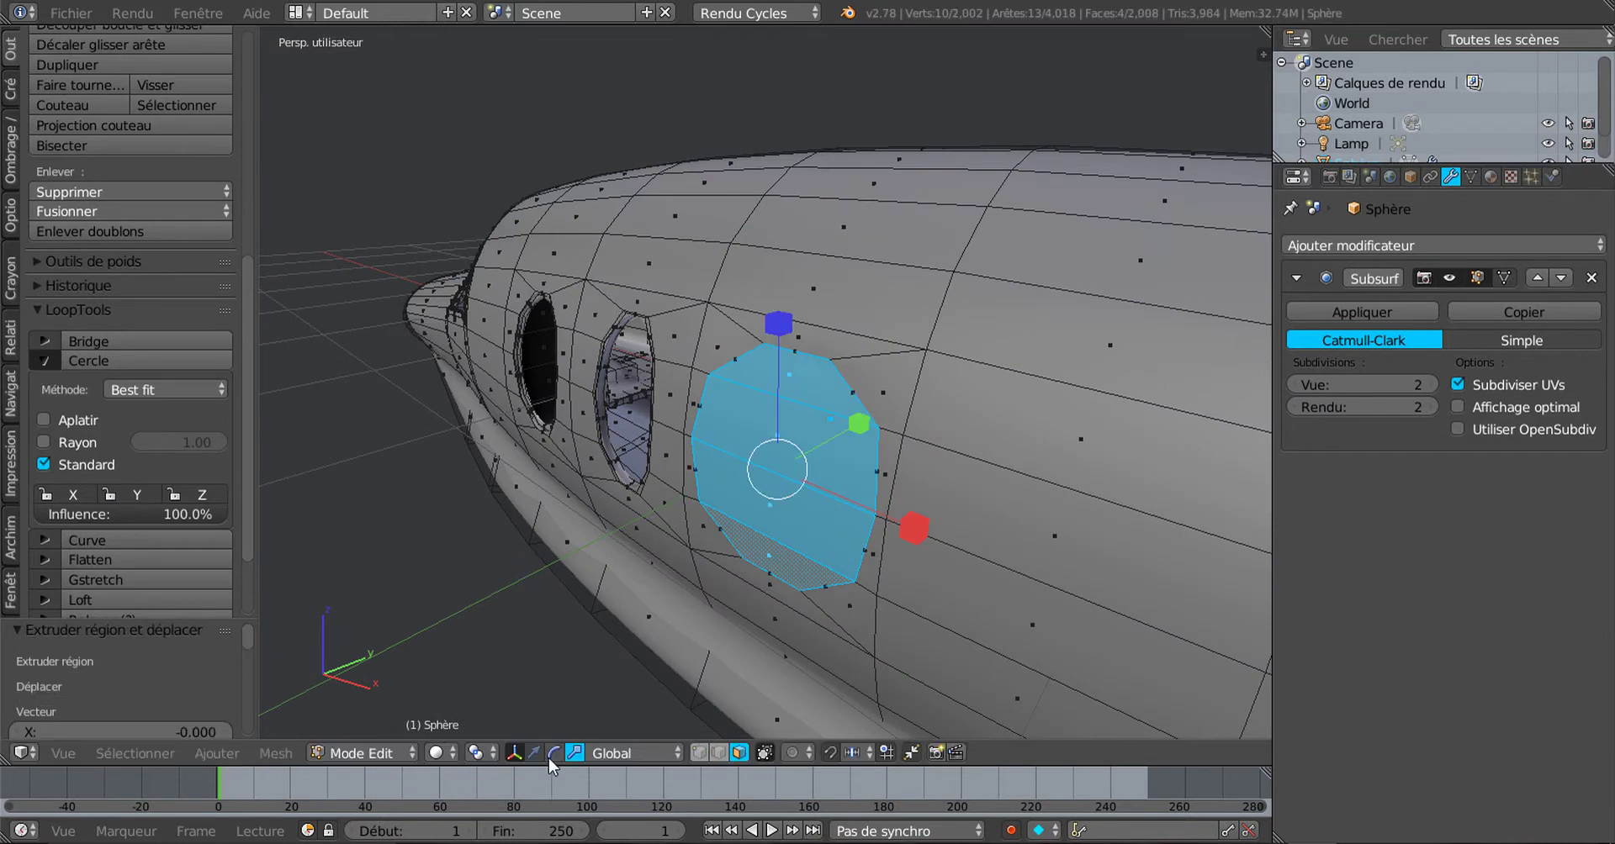
click(533, 752)
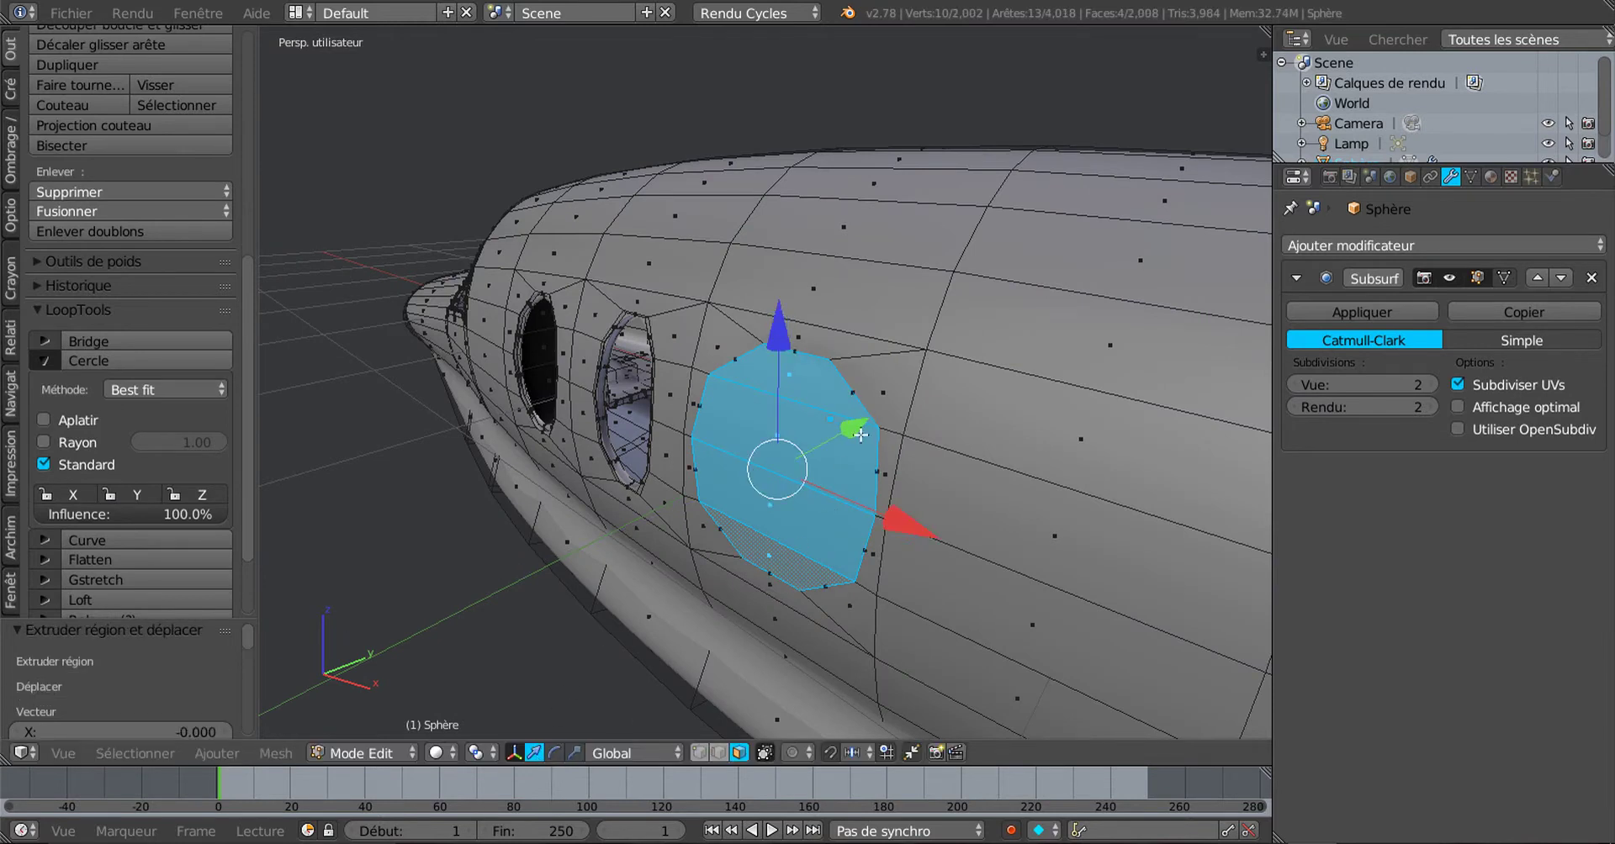
drag(859, 434, 865, 427)
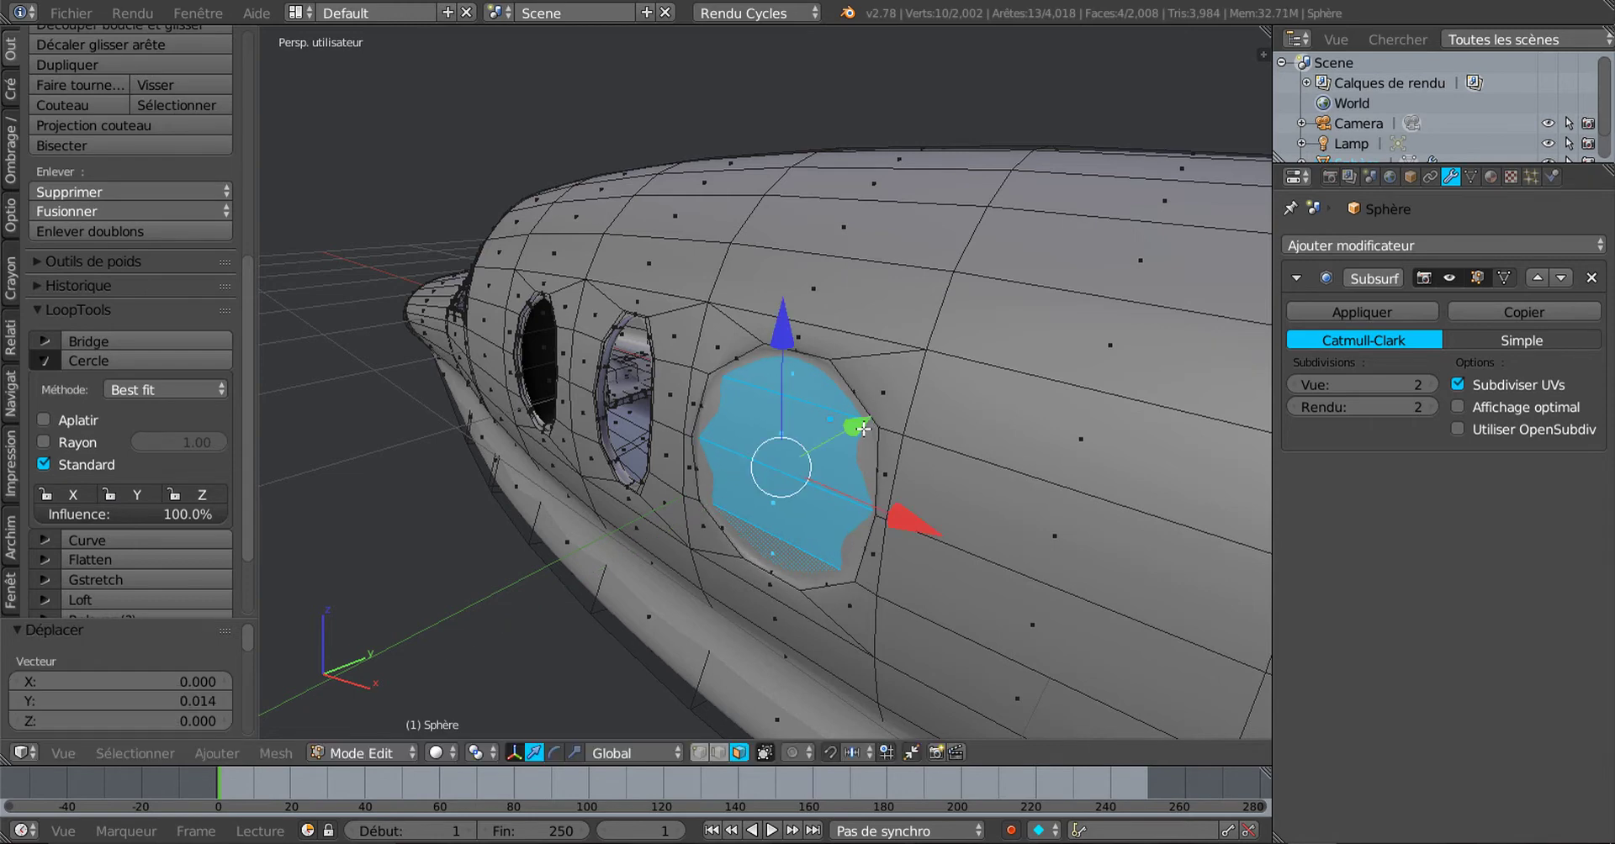
Step: Check the recessed window in Object Mode, return to Edit Mode and undo the extrusion
key(Tab)
middle_drag(864, 427, 959, 424)
key(Tab)
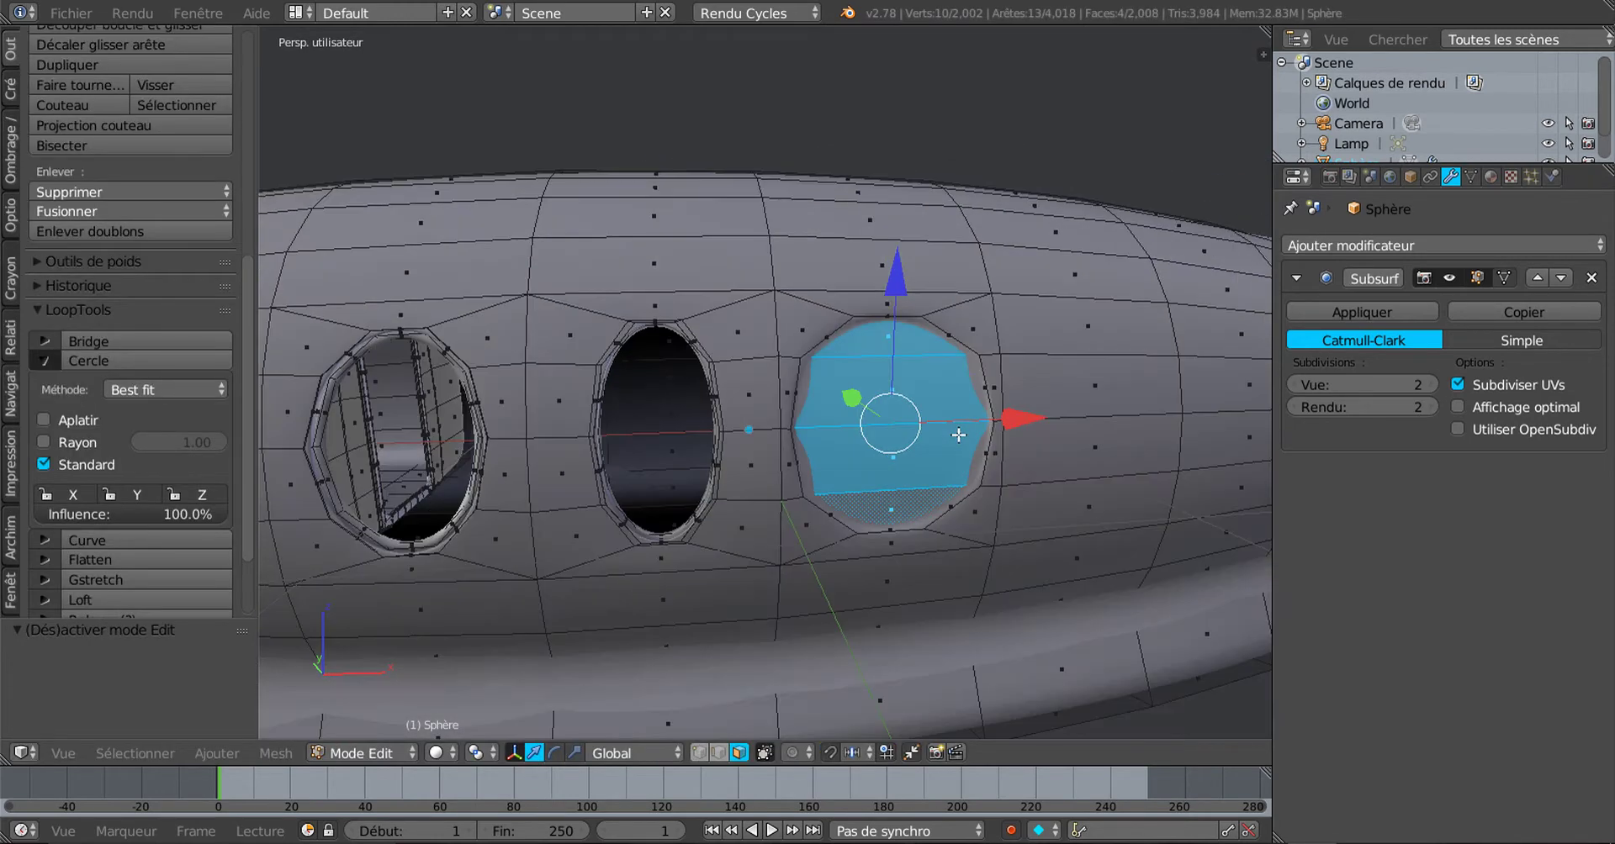
key(shift+r)
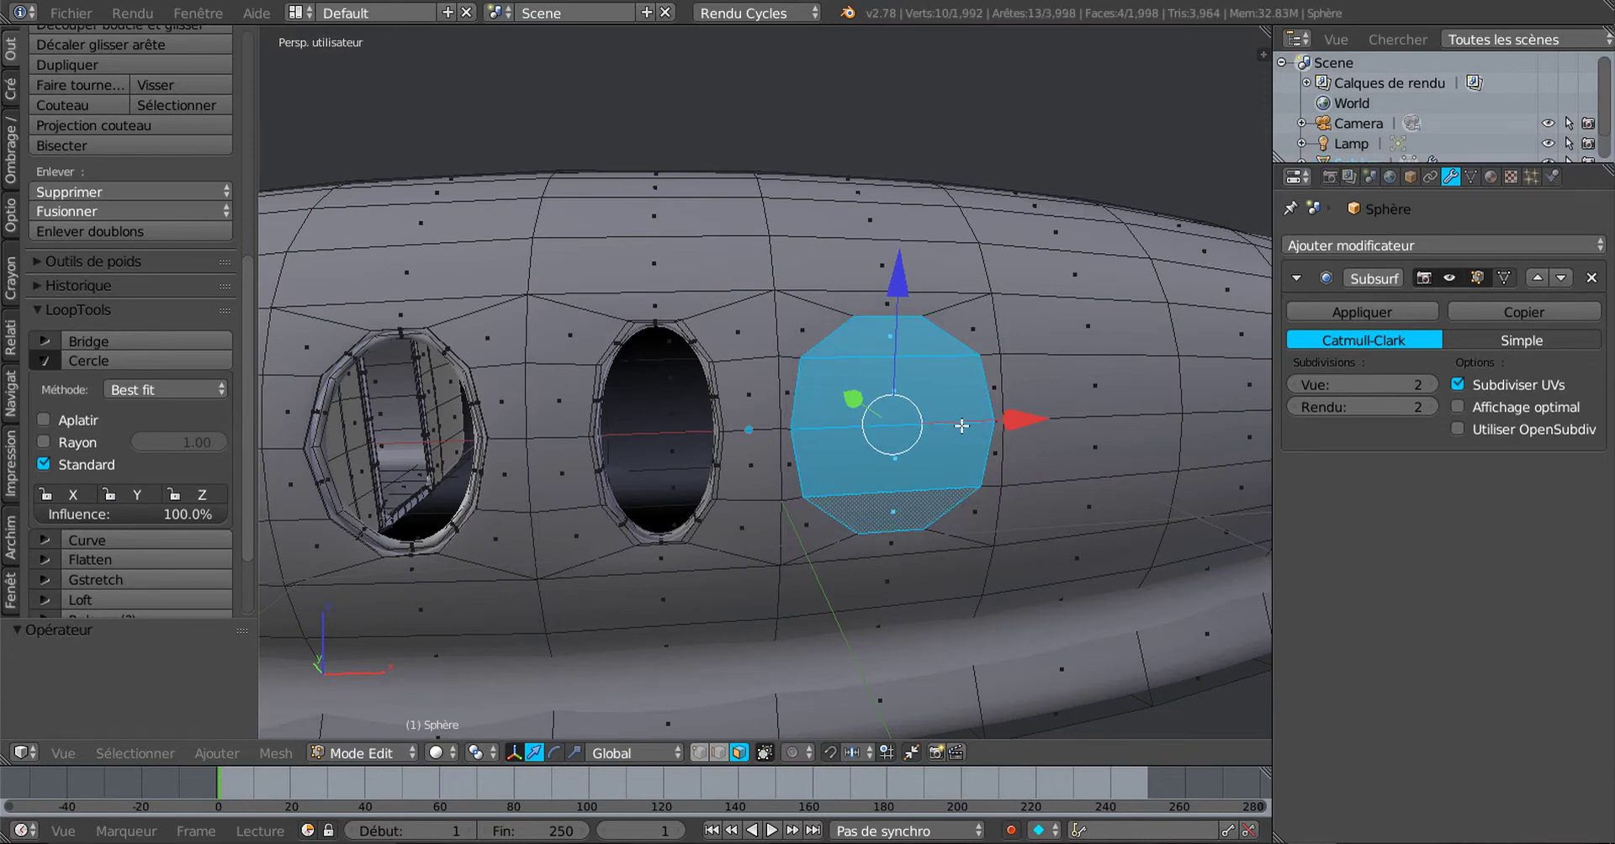
Step: From the front view, narrow the four window faces along X to about 0.785
middle_drag(961, 426, 938, 437)
click(577, 751)
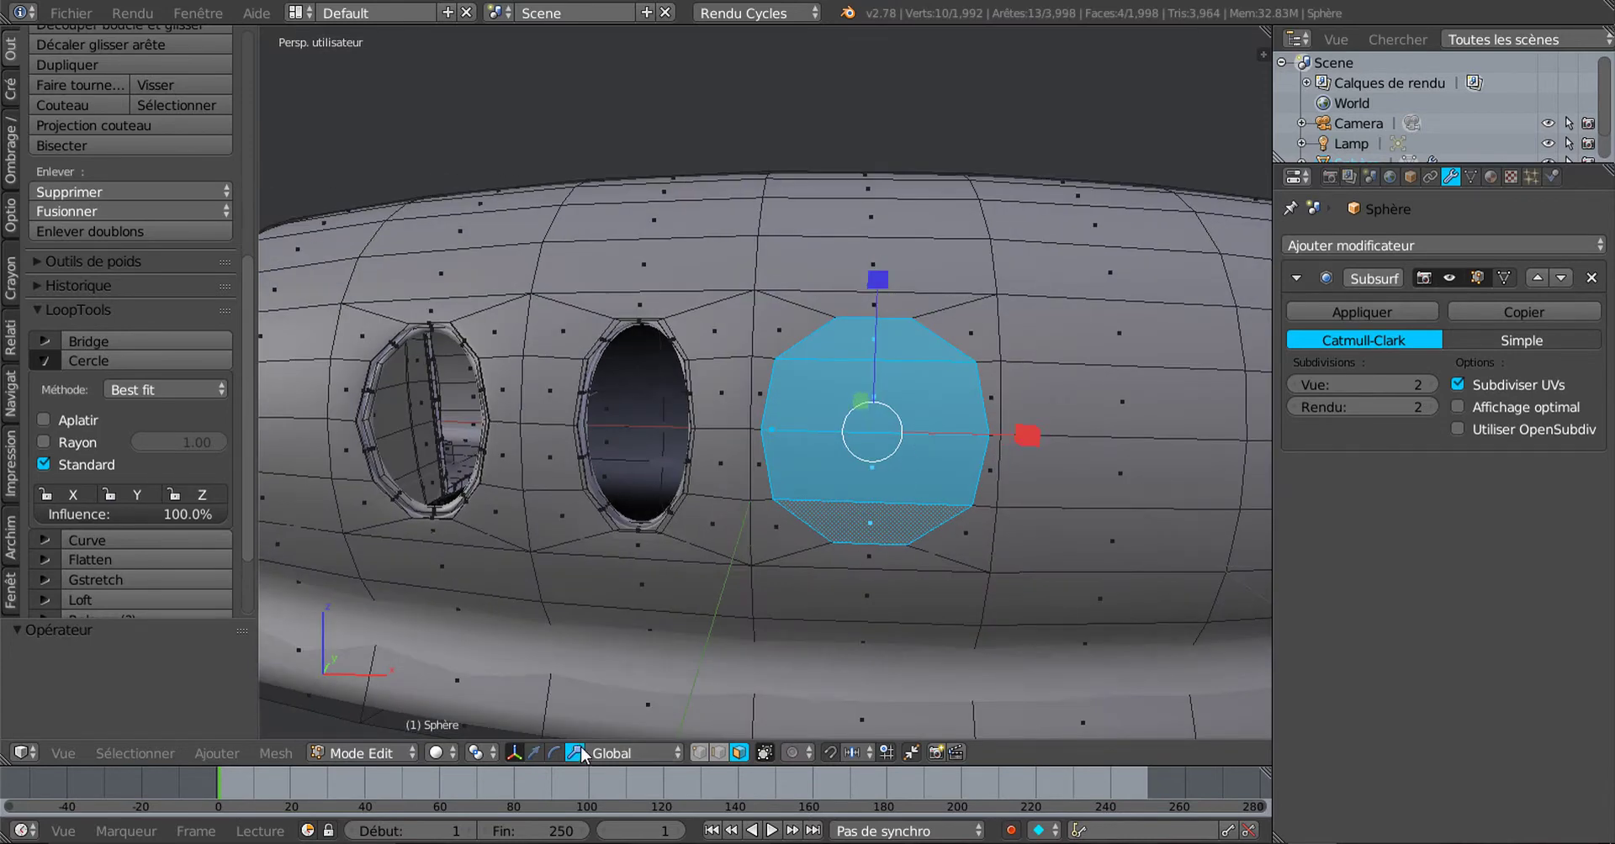
key(KP_1)
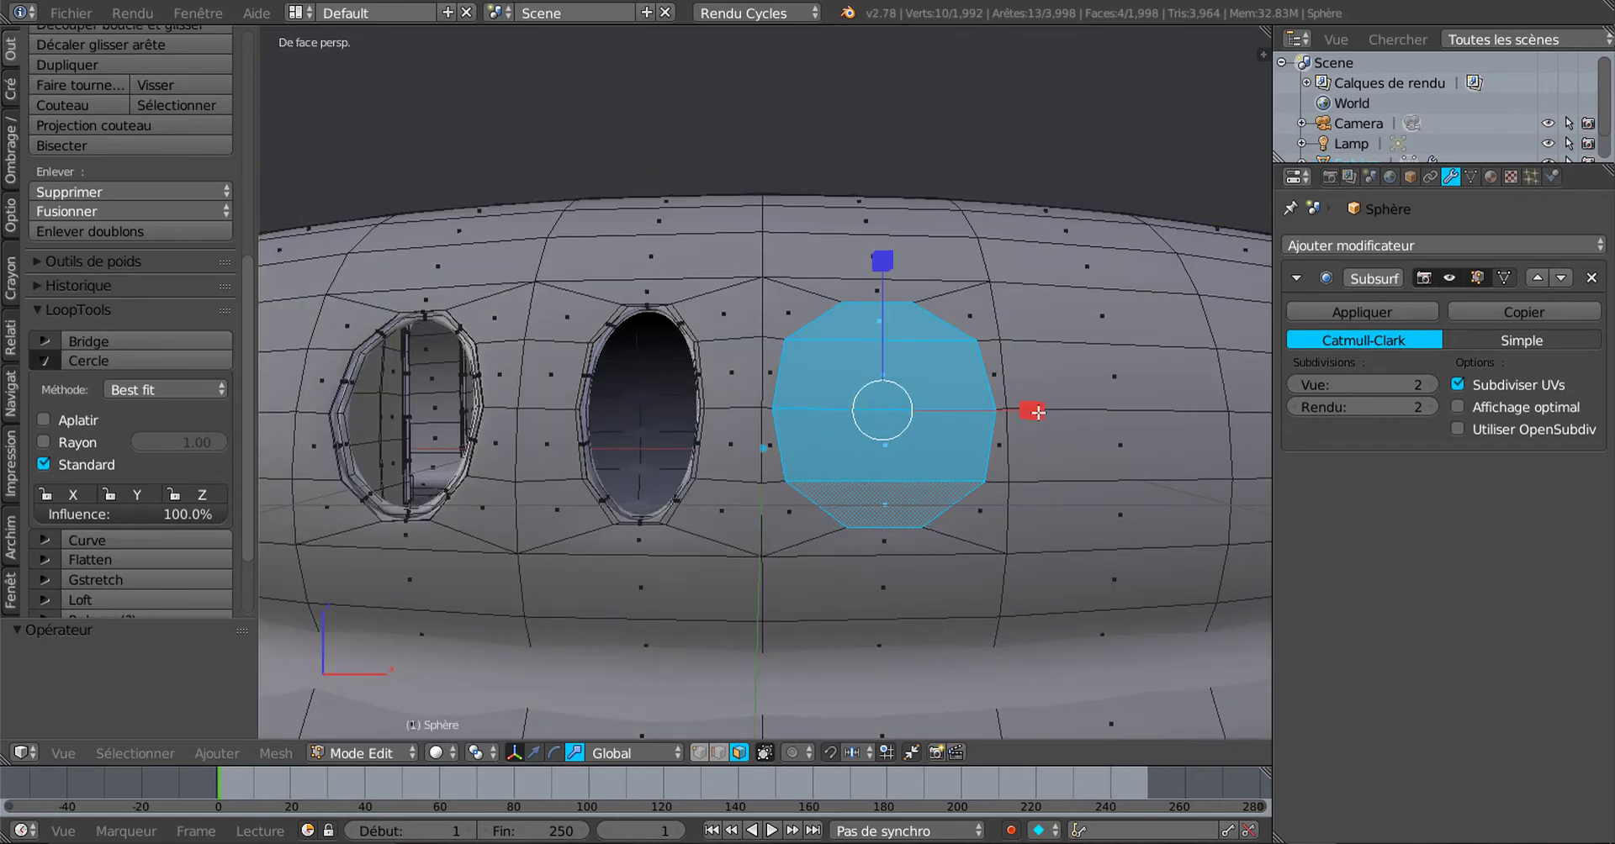
drag(1035, 412, 997, 415)
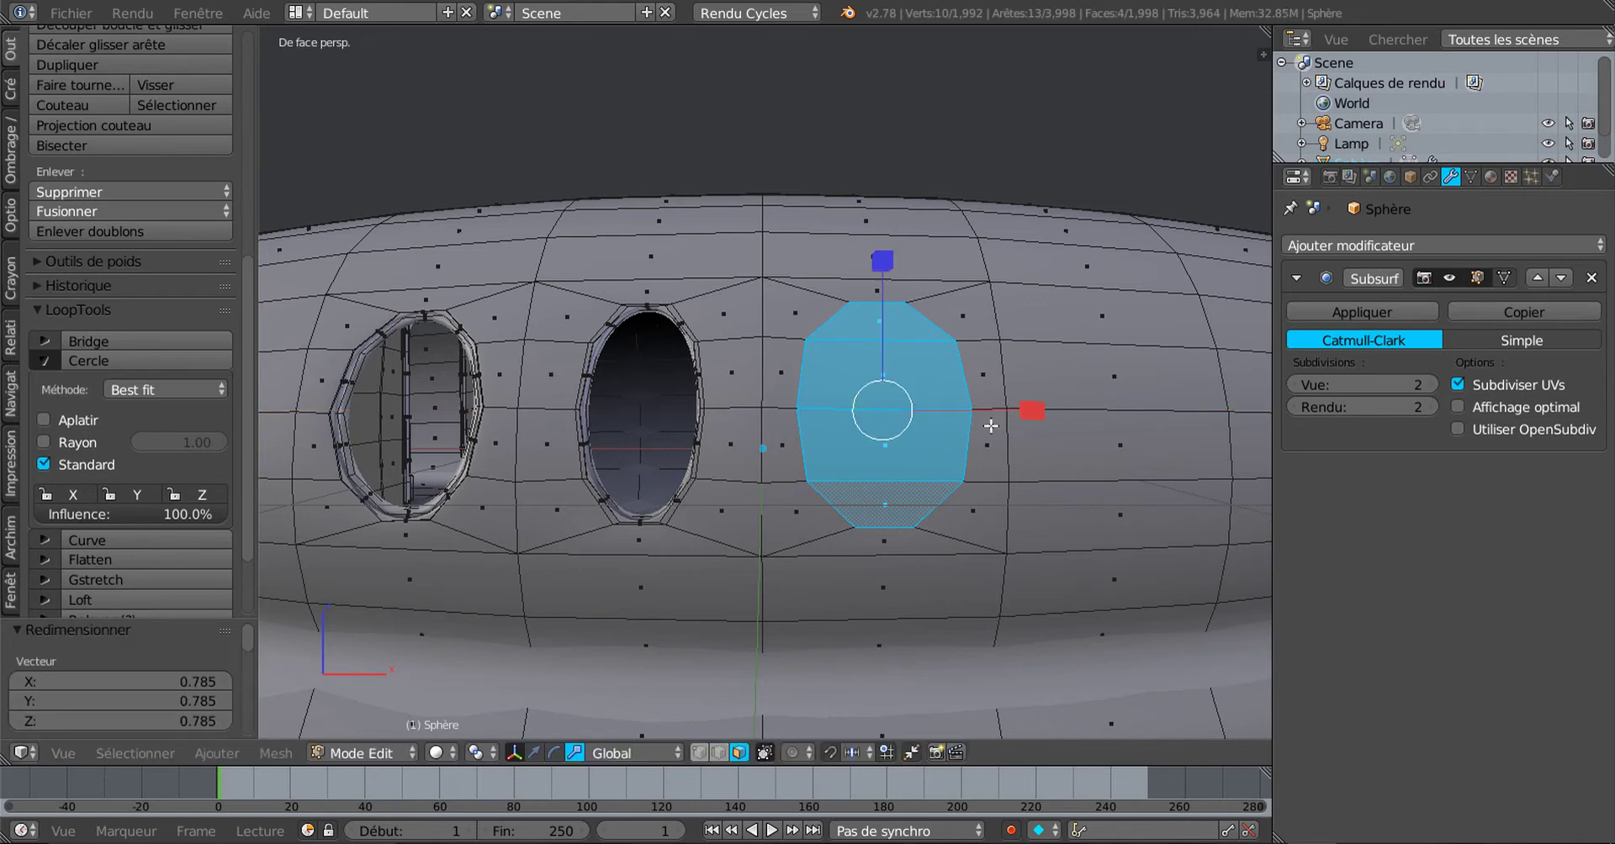
Step: Inspect the smoothed fuselage around the window area in Object Mode, then return to Edit Mode
middle_drag(996, 443, 864, 476)
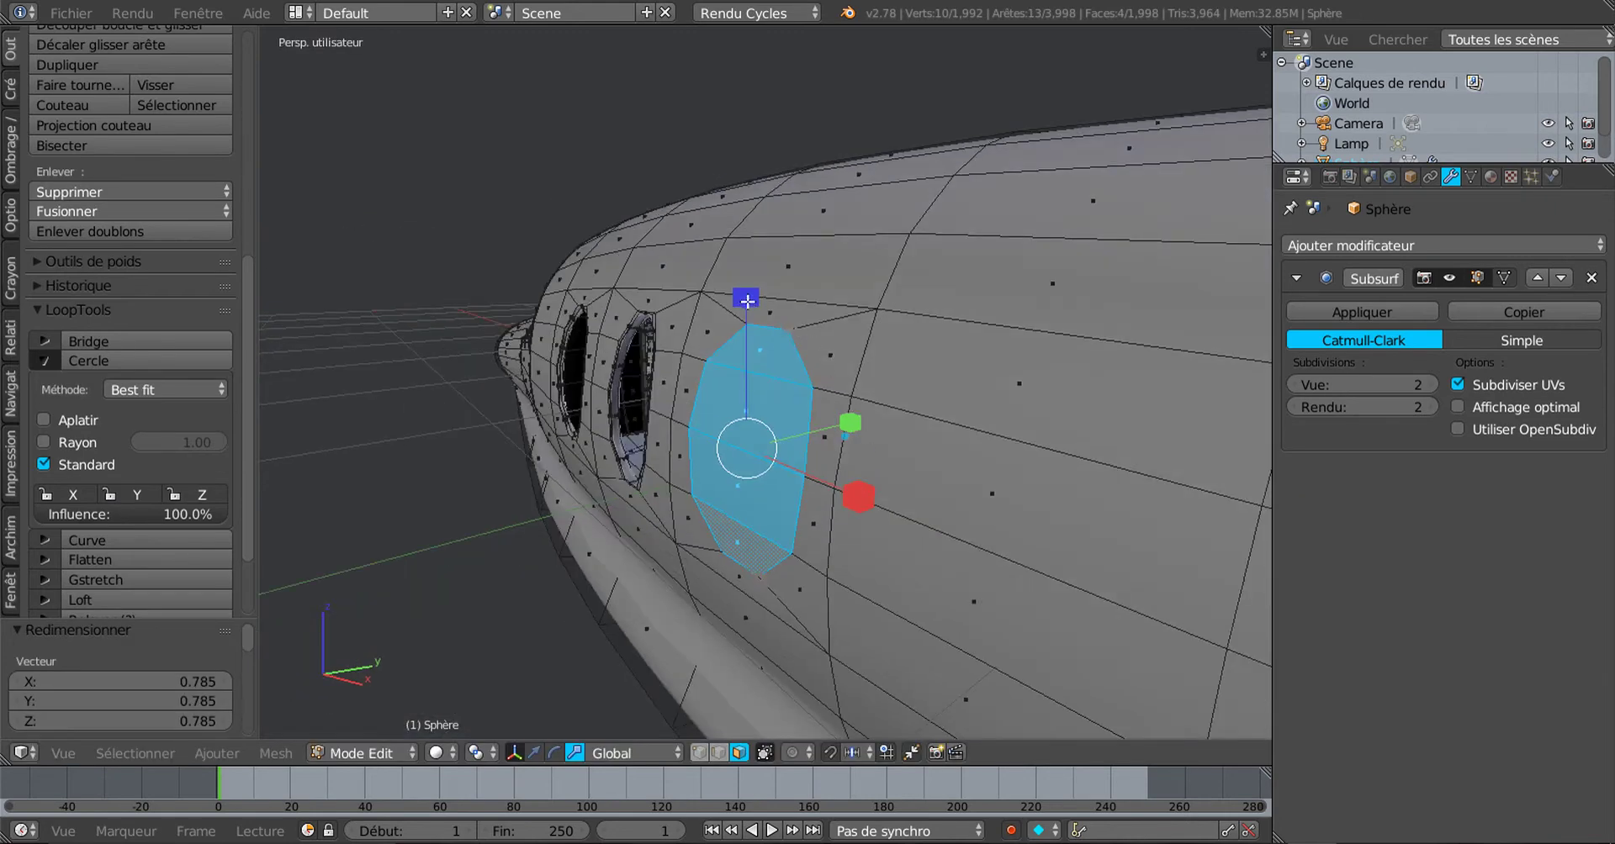
key(Tab)
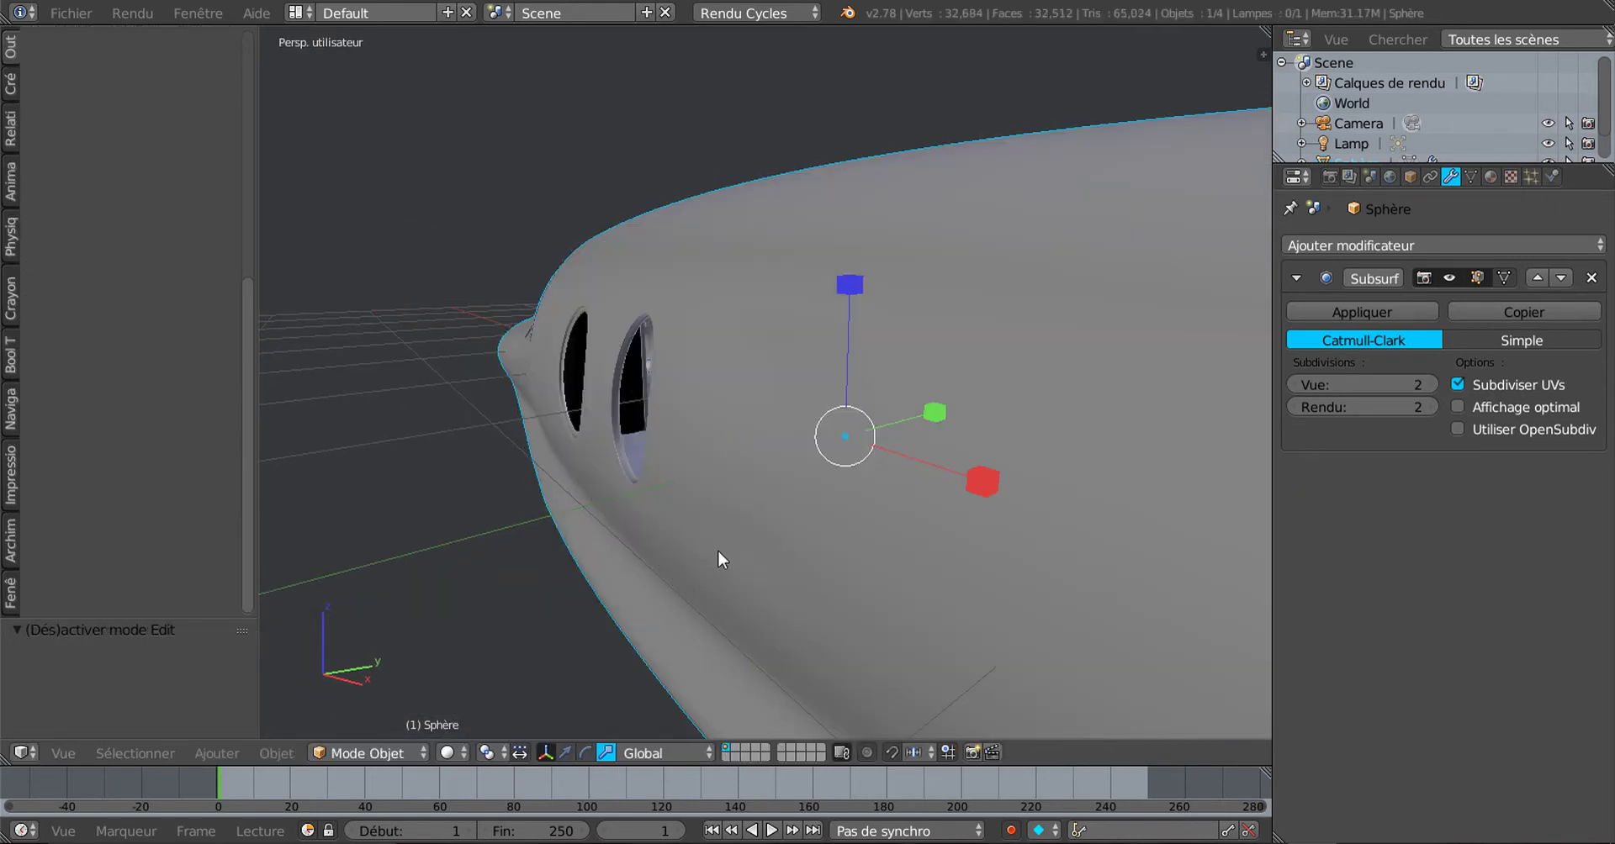
scroll(718, 550, up, 5)
scroll(912, 517, down, 2)
middle_drag(901, 501, 776, 538)
key(Tab)
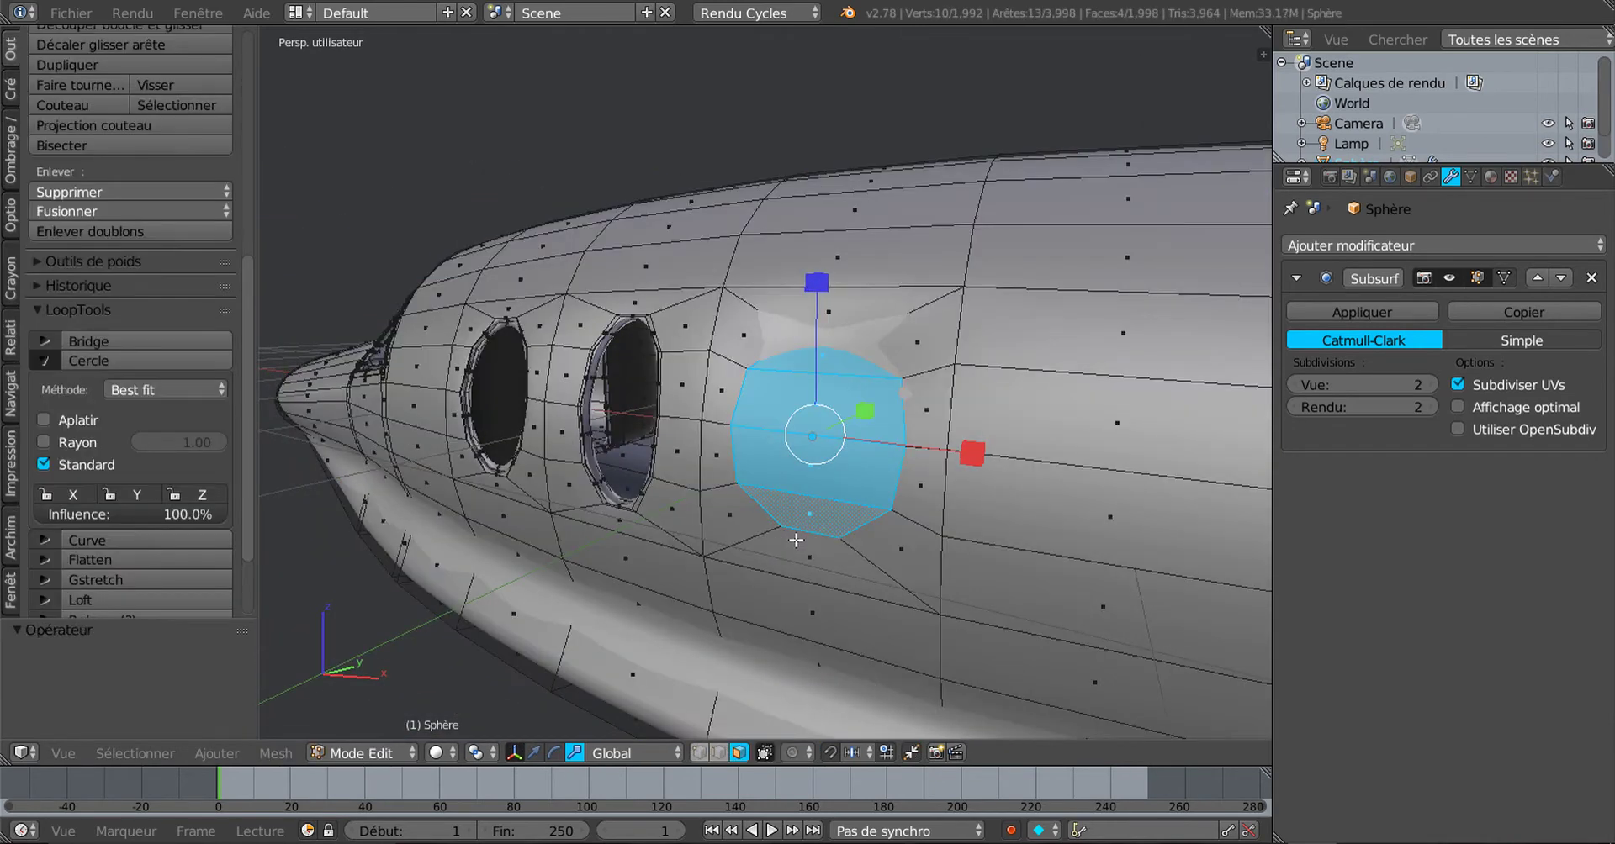
middle_drag(795, 540, 904, 544)
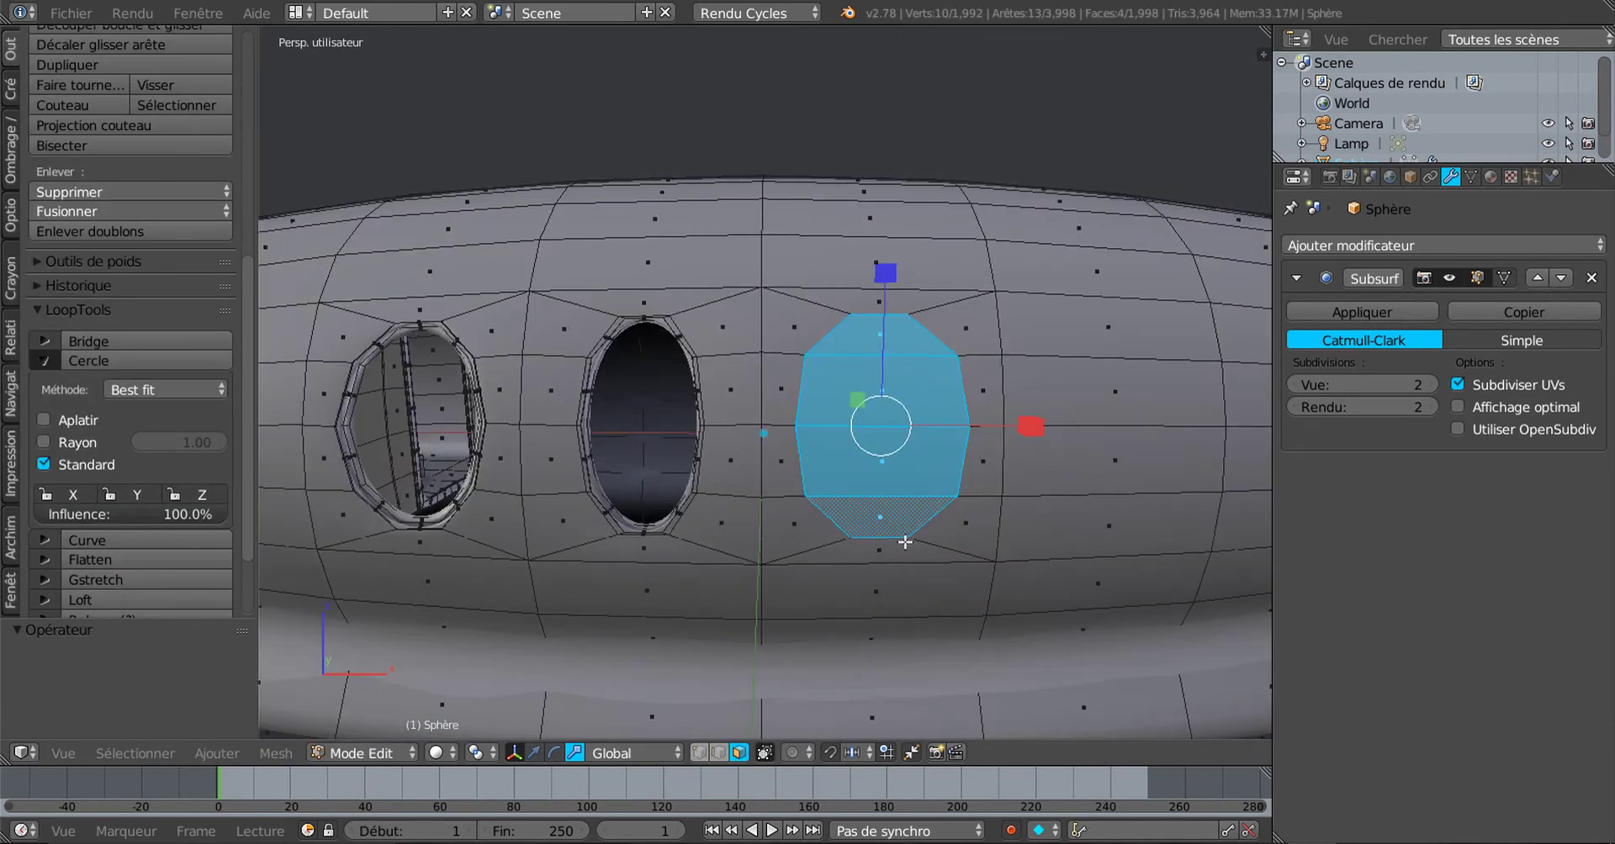
Step: Narrow the four window faces further along X to about 0.925
key(s)
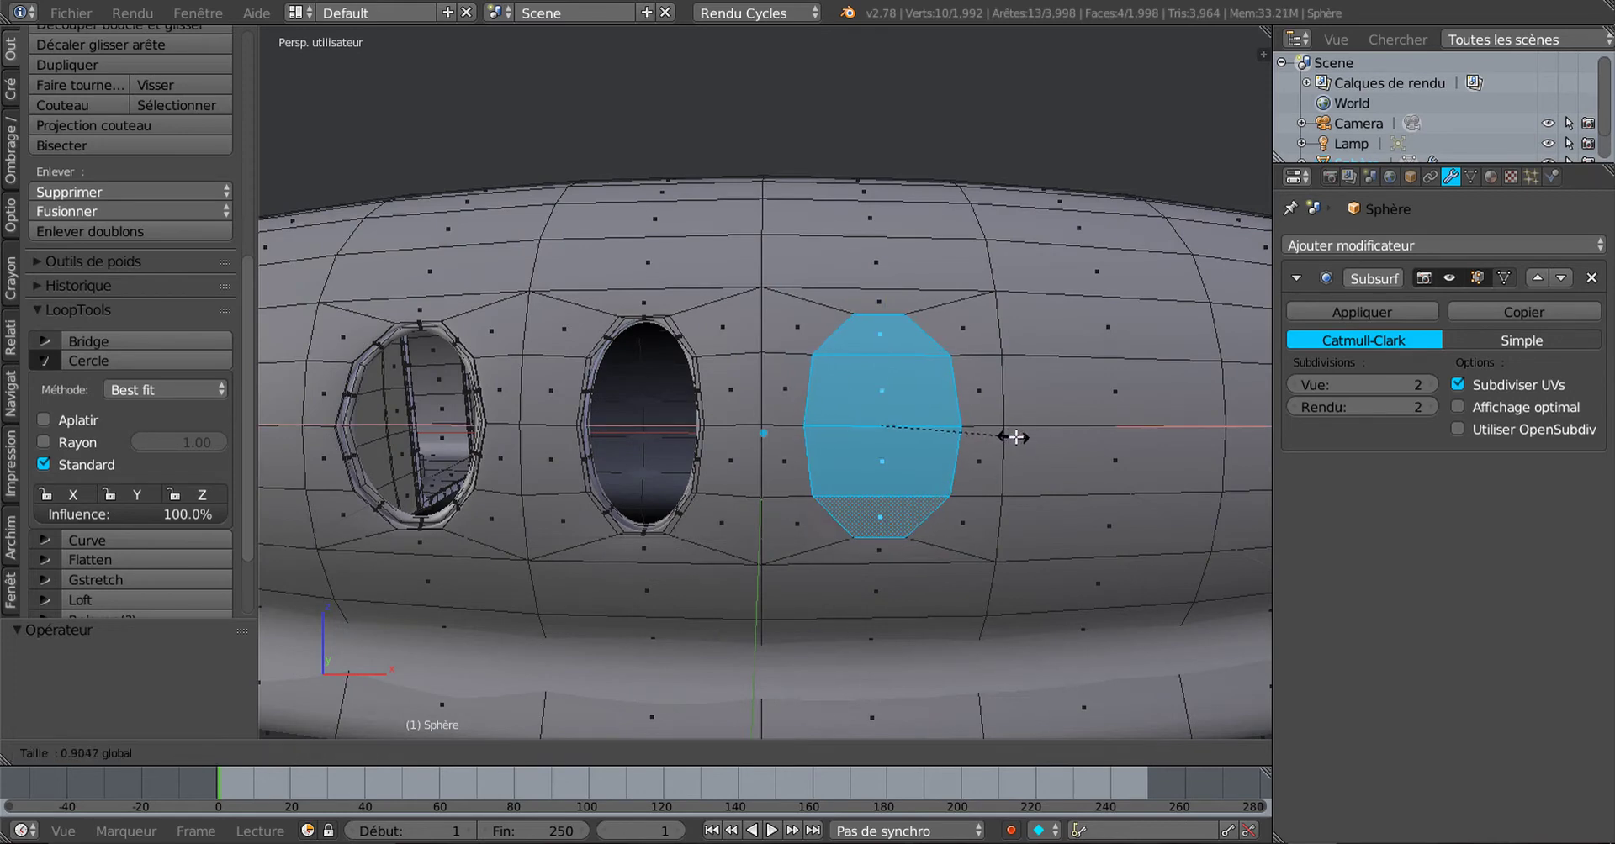
click(1010, 505)
middle_drag(960, 533, 951, 525)
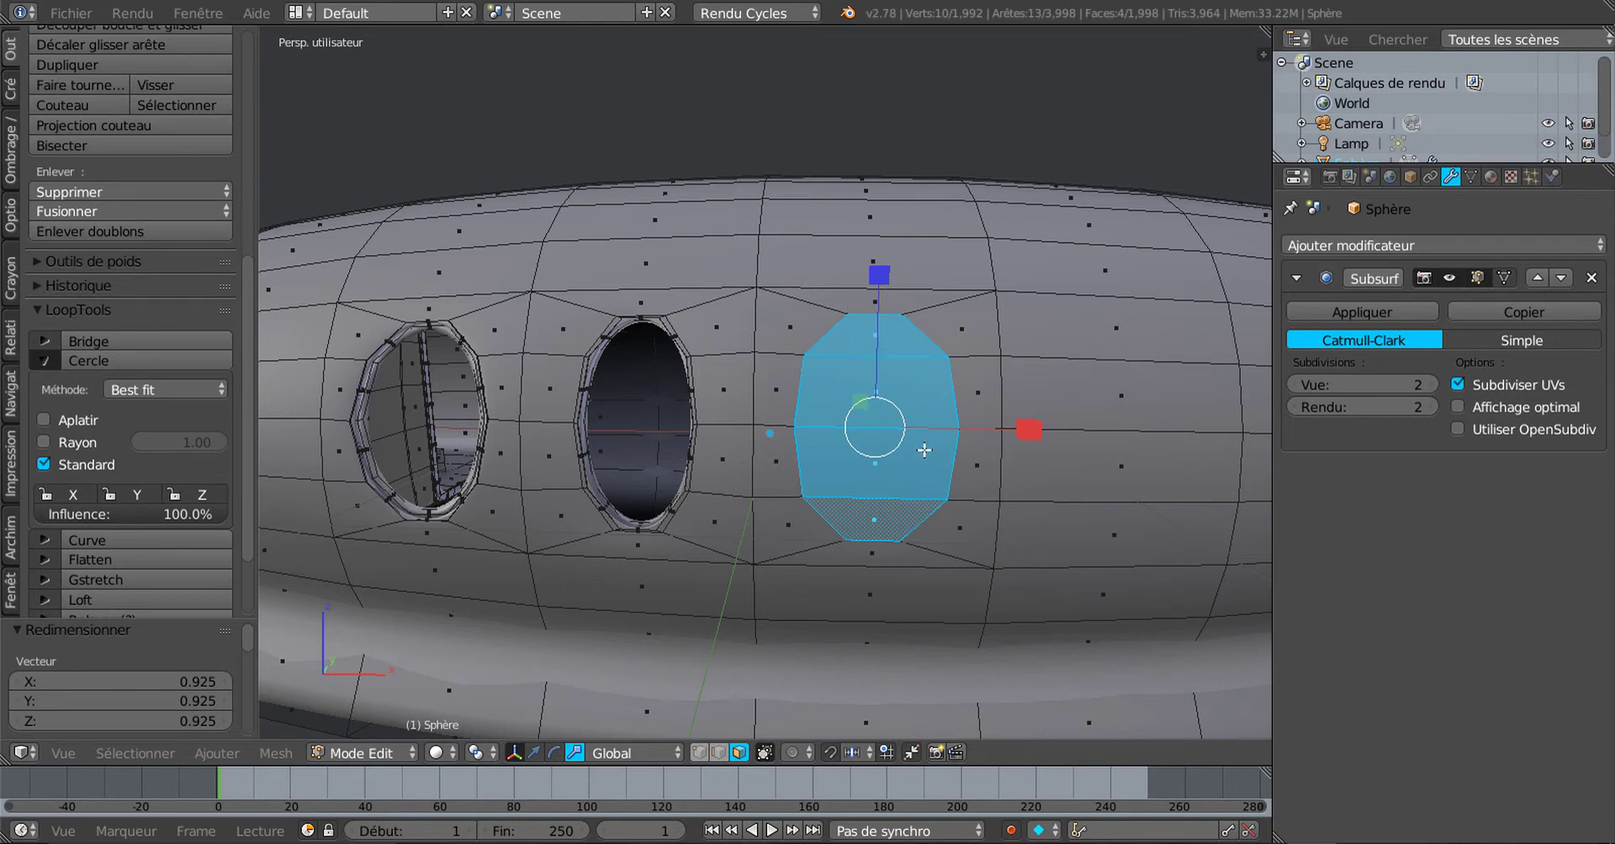
Step: Undo the narrowing of the window faces and their selection
key(ctrl+z)
key(ctrl+z)
key(ctrl+z)
key(ctrl+z)
key(ctrl+z)
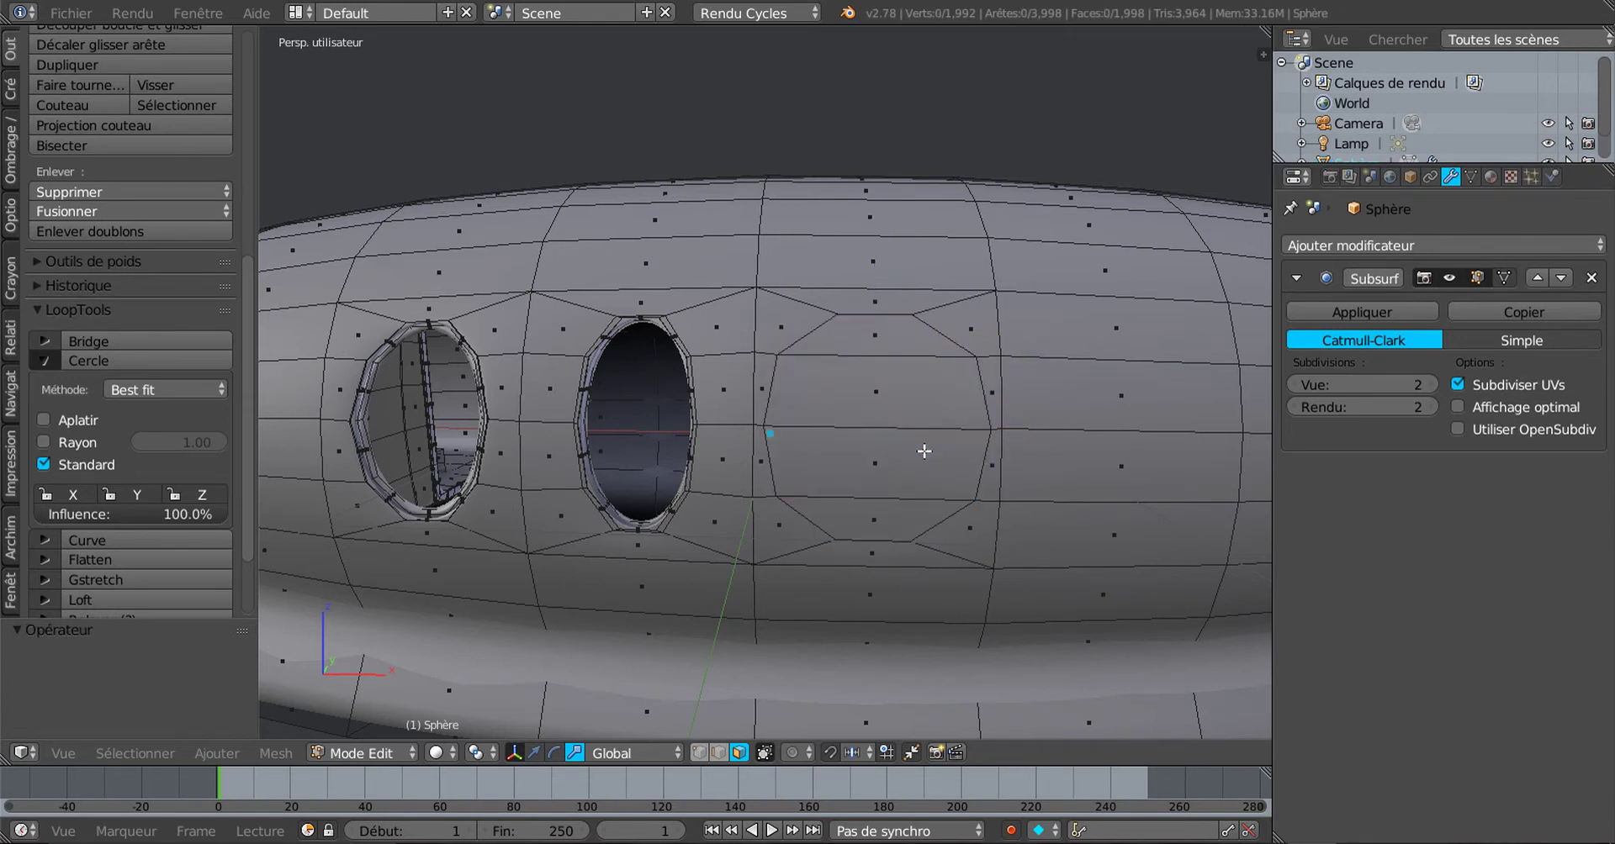
Step: In edge selection, pick the top and bottom edges of the window outline and edge-slide them by a factor of about 0.186
right_click(924, 451)
key(2)
right_click(924, 451)
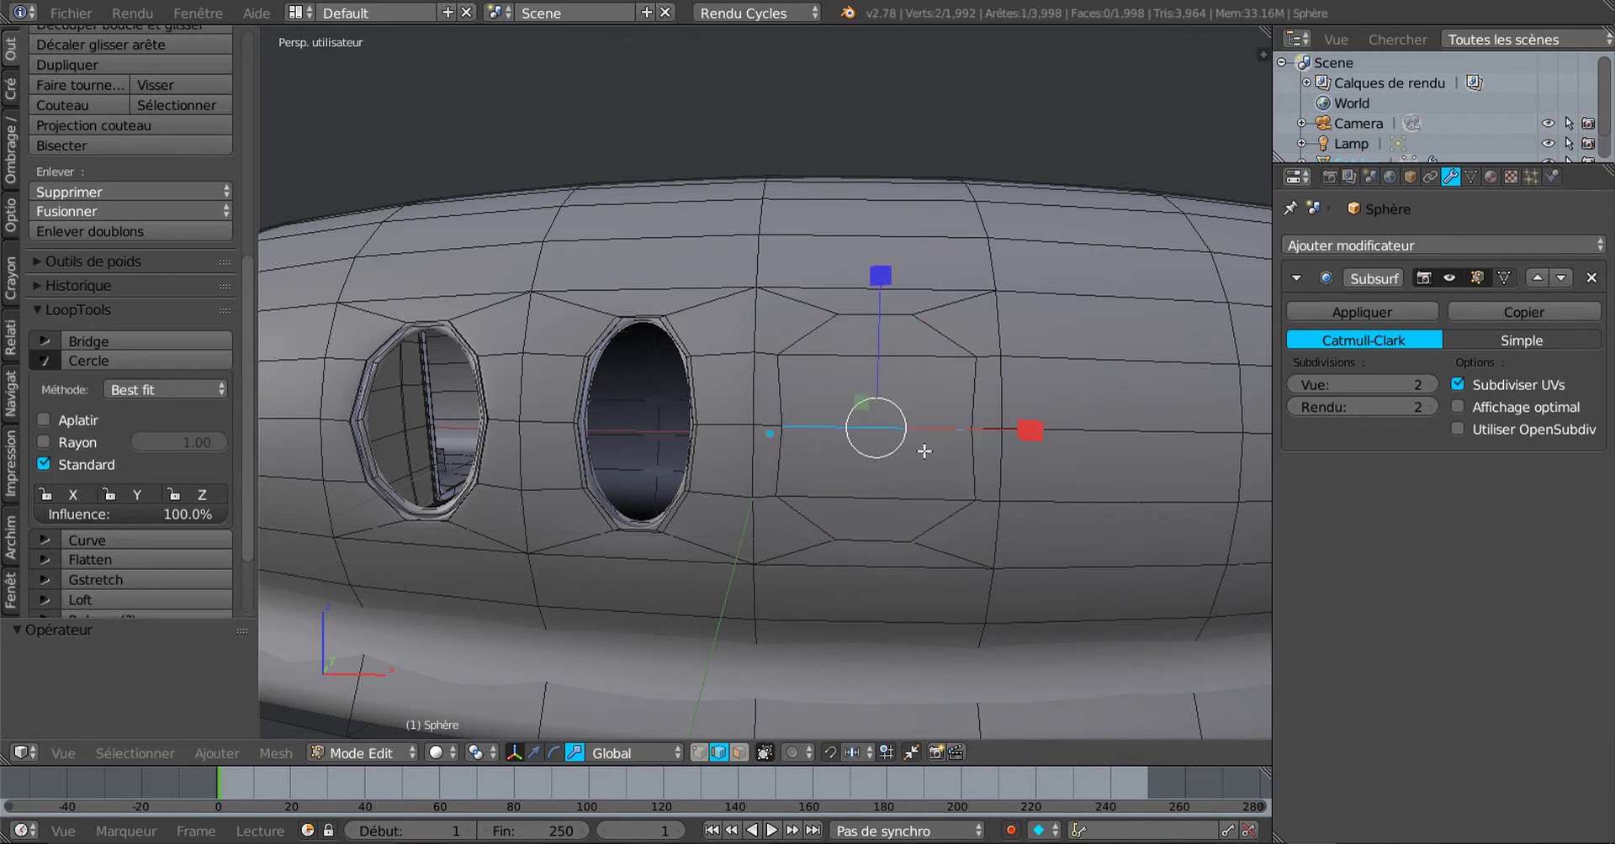
right_click(877, 312)
shift+right_click(867, 543)
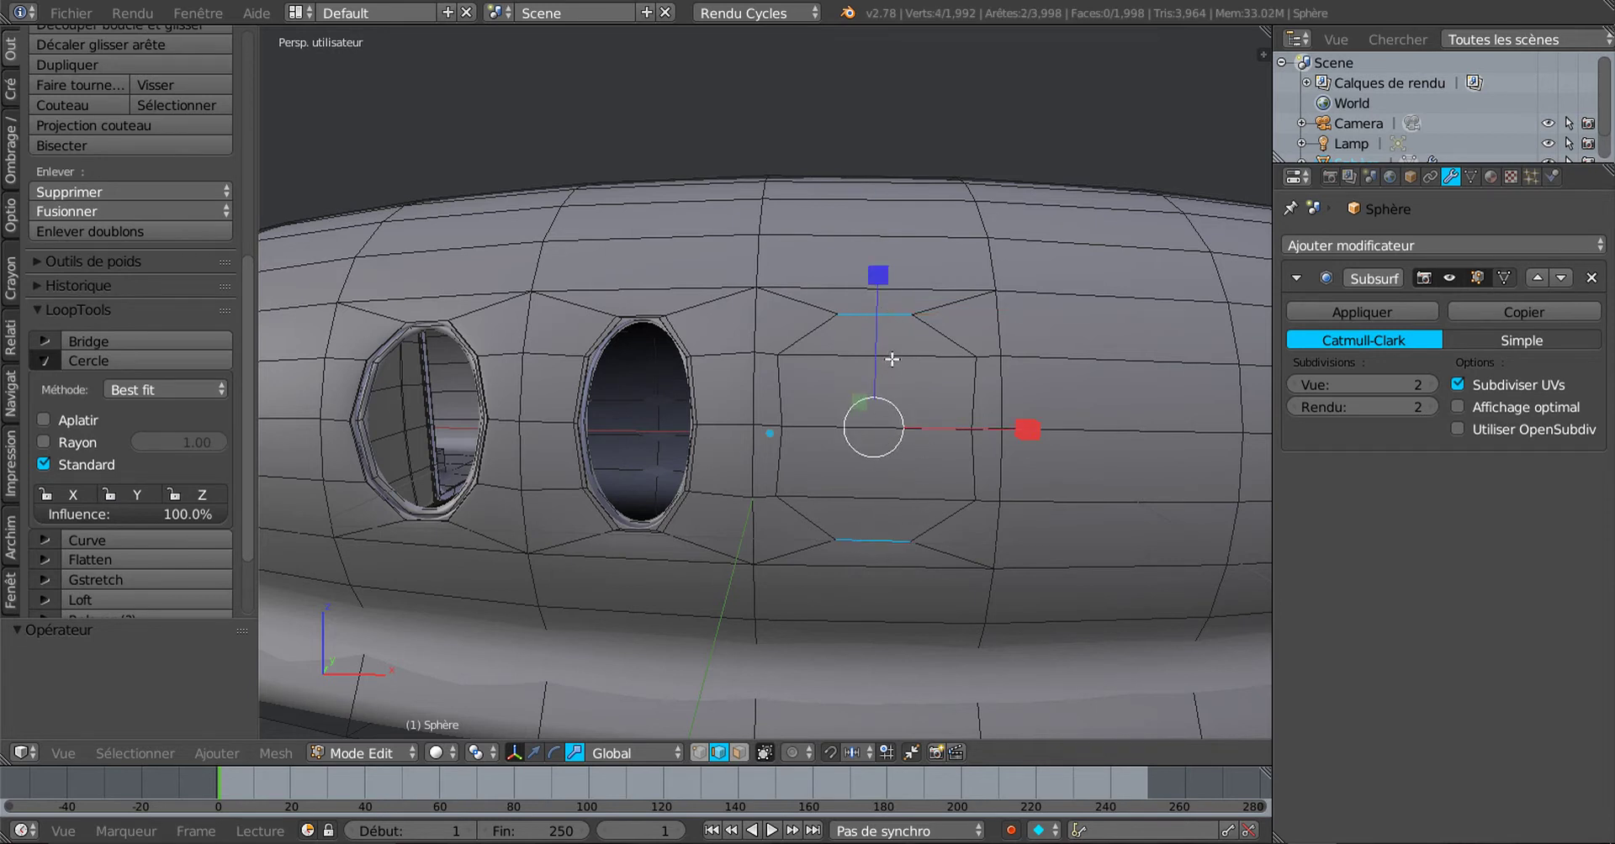
middle_drag(833, 379, 920, 386)
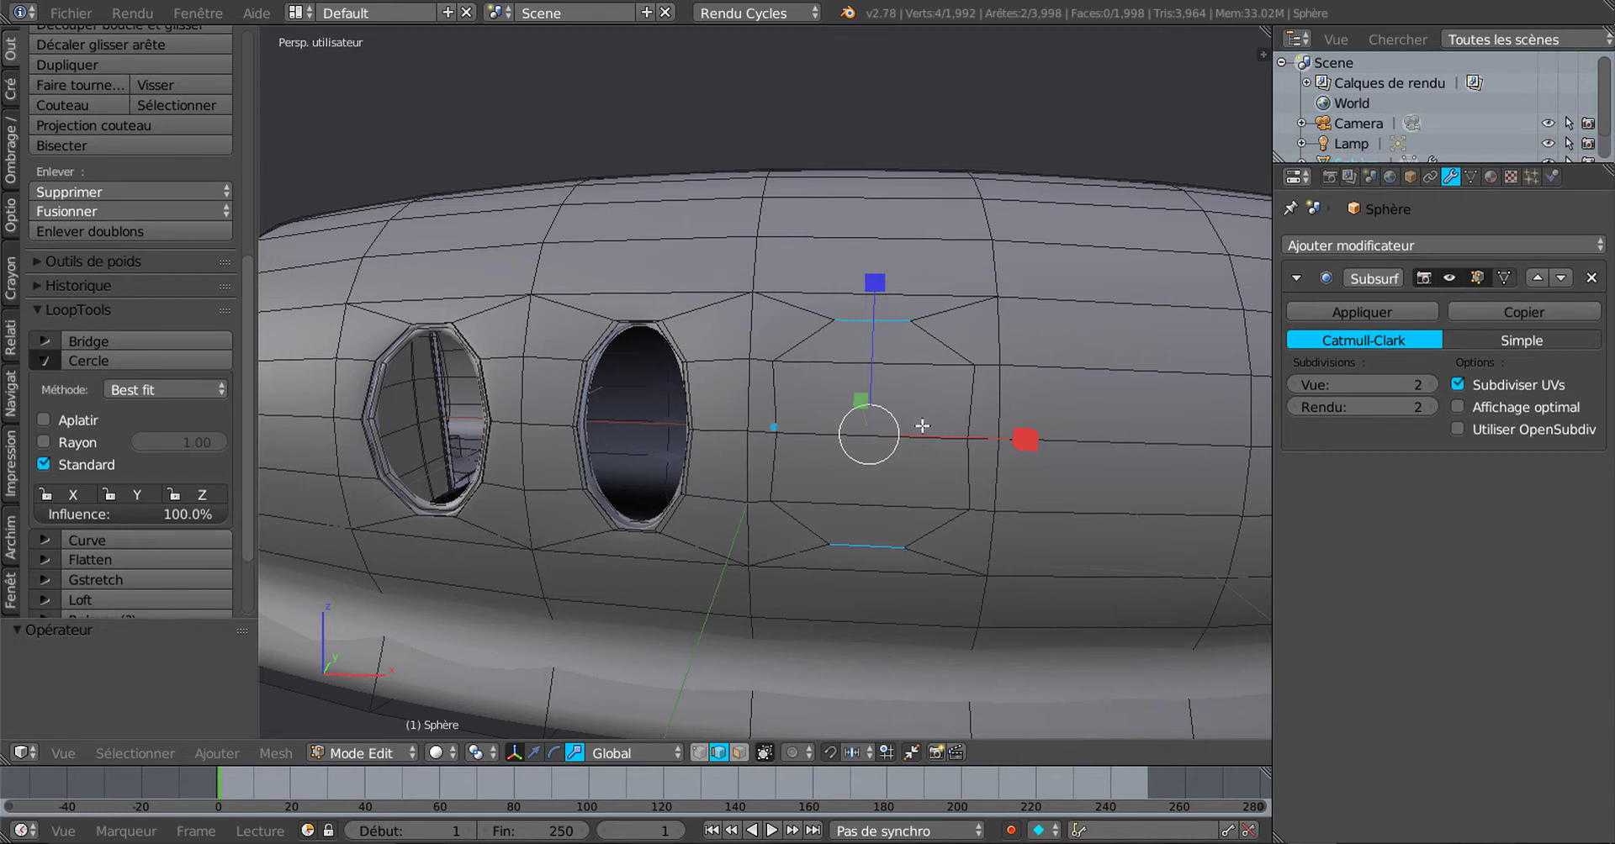
key(g)
key(g)
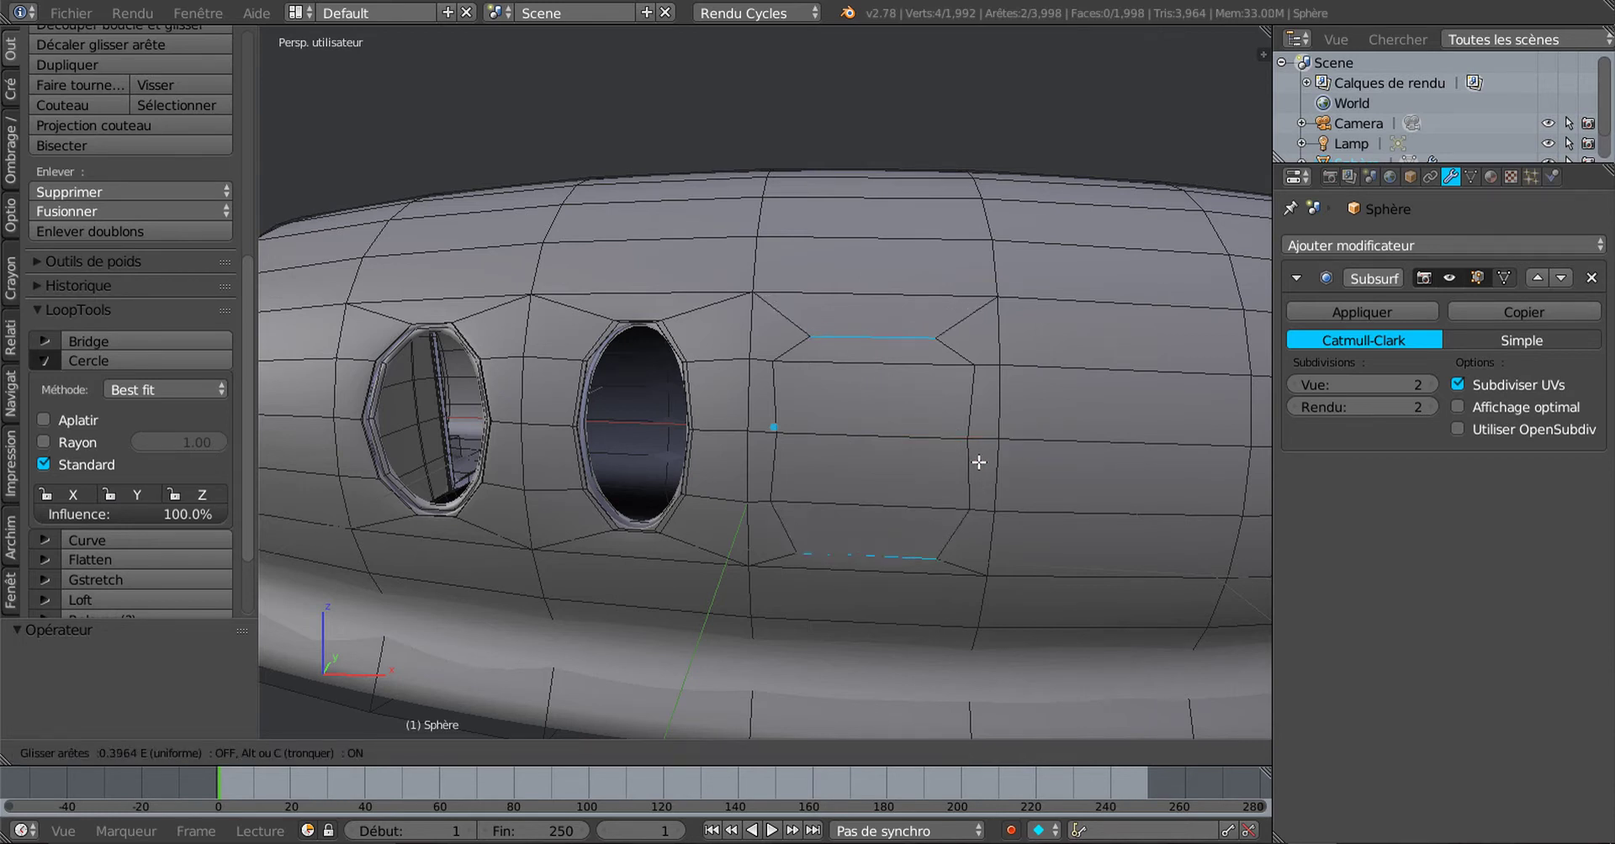
click(977, 456)
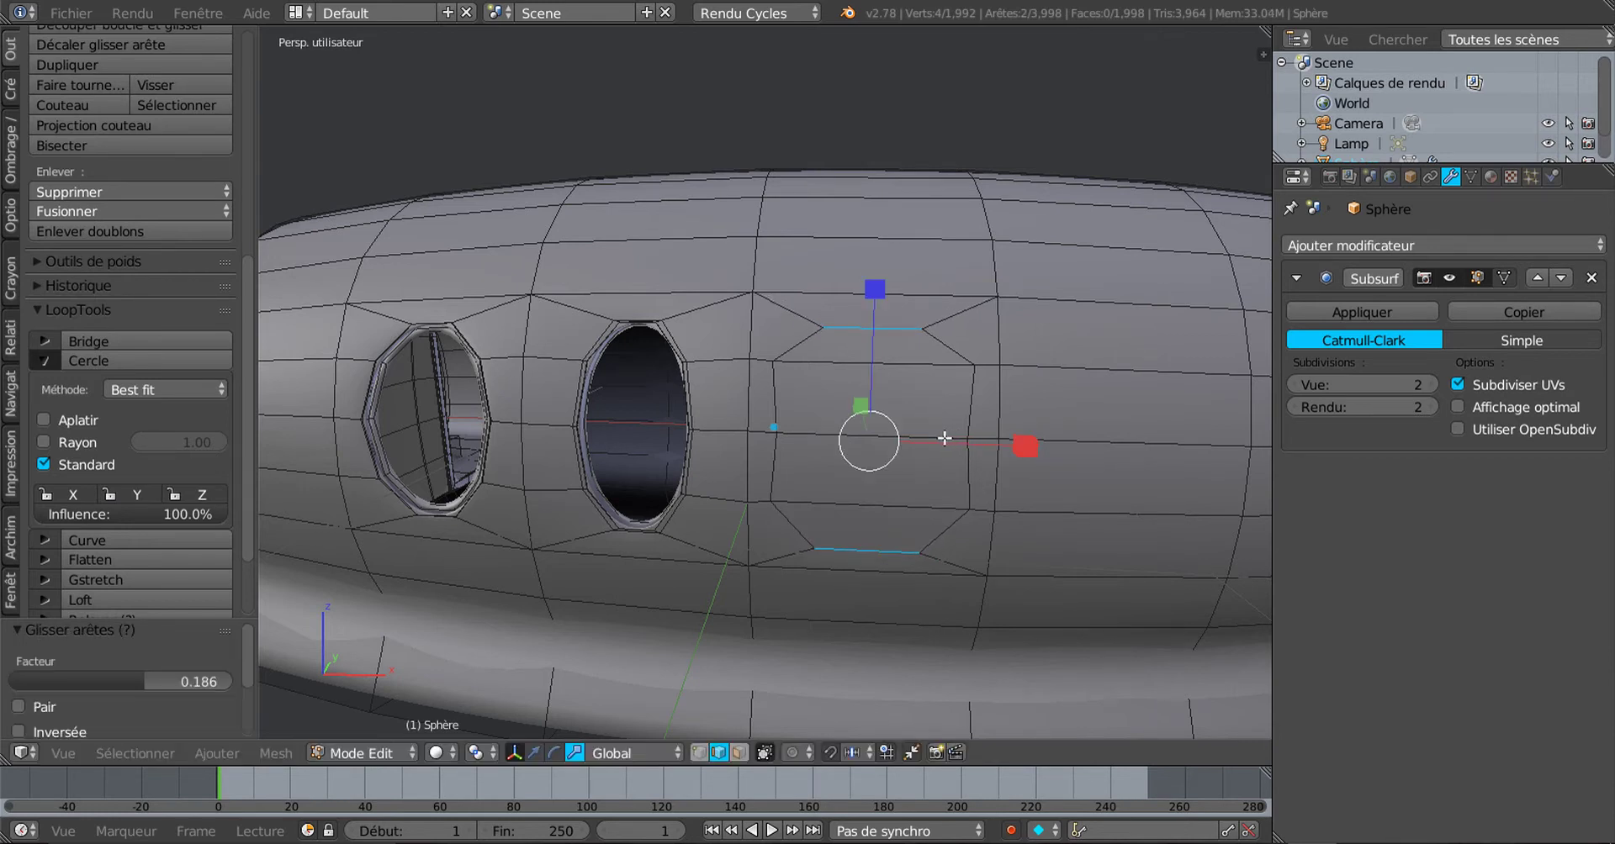
Step: Widen the window's middle horizontal edge slightly along X and check the smoothed fuselage in Object Mode
right_click(912, 439)
key(s)
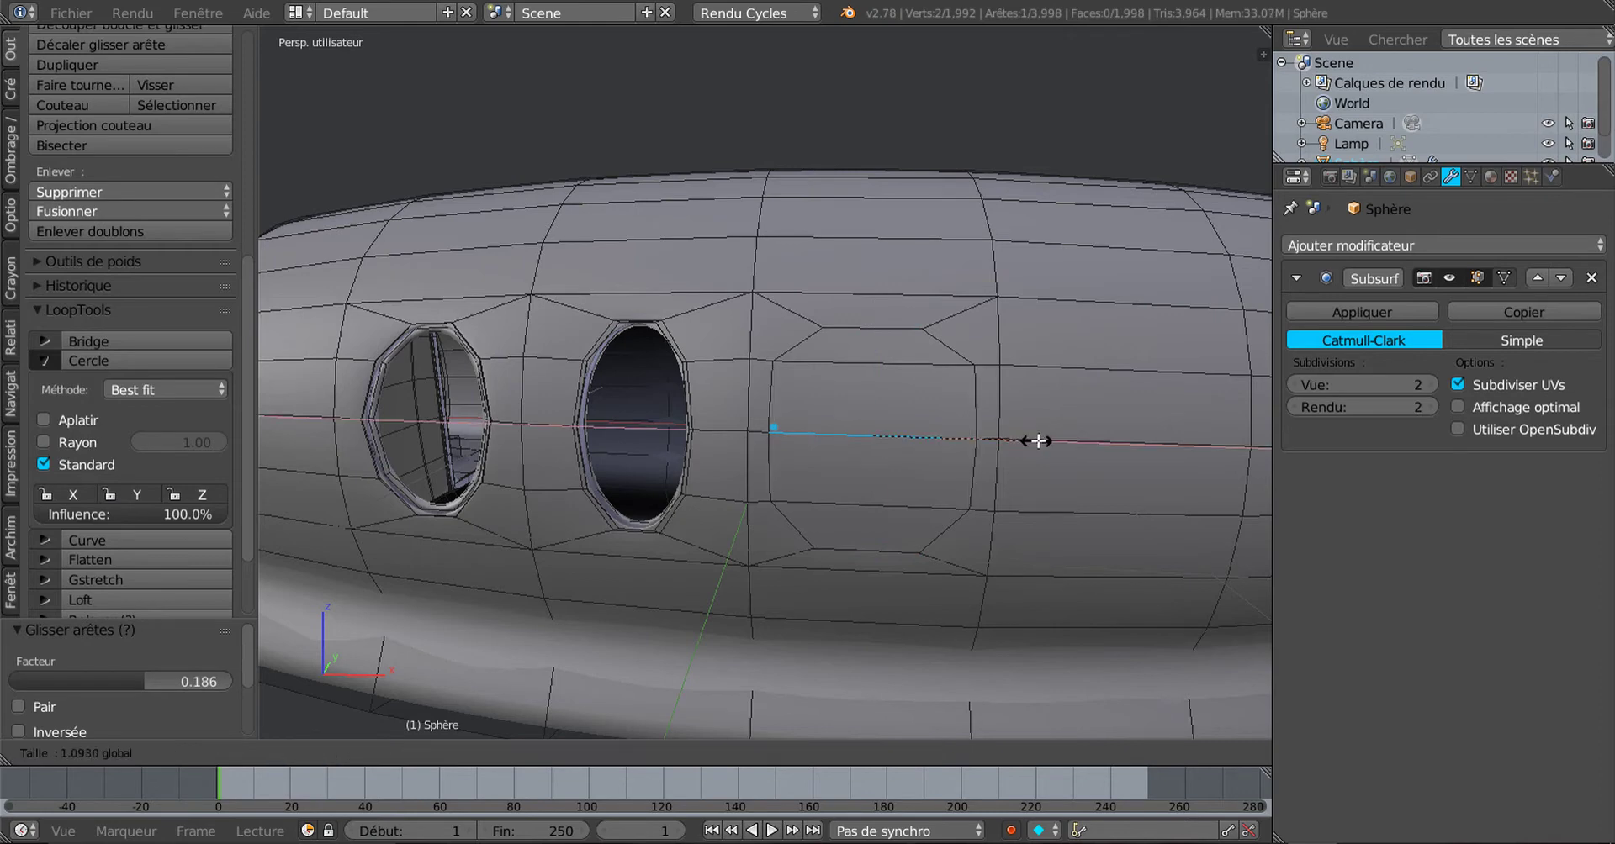
click(1054, 441)
middle_drag(960, 472, 991, 437)
key(Tab)
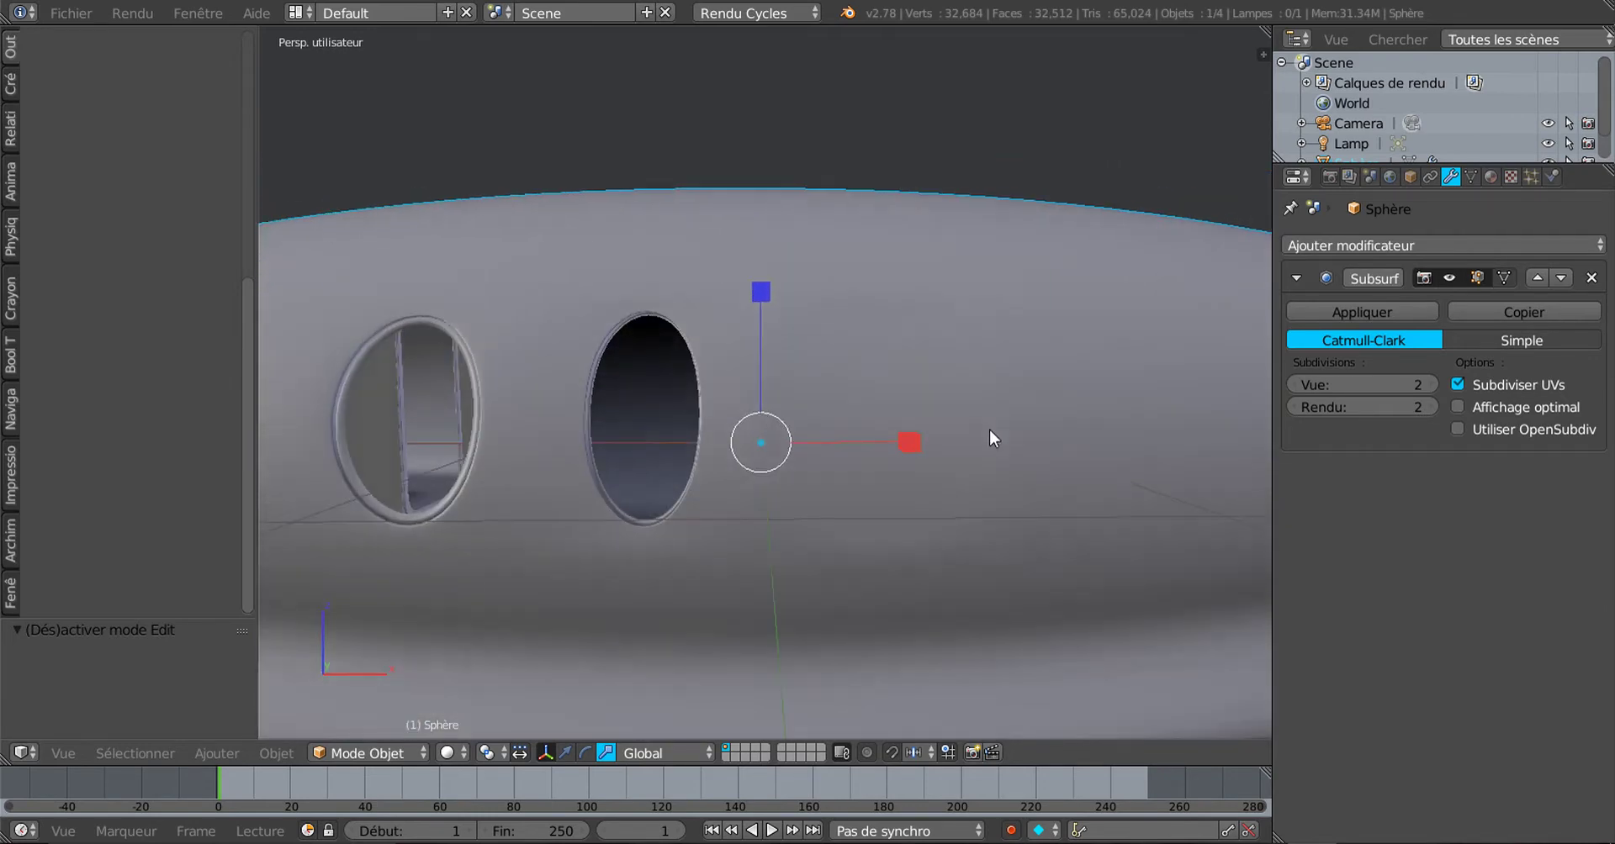
key(Tab)
scroll(988, 429, up, 2)
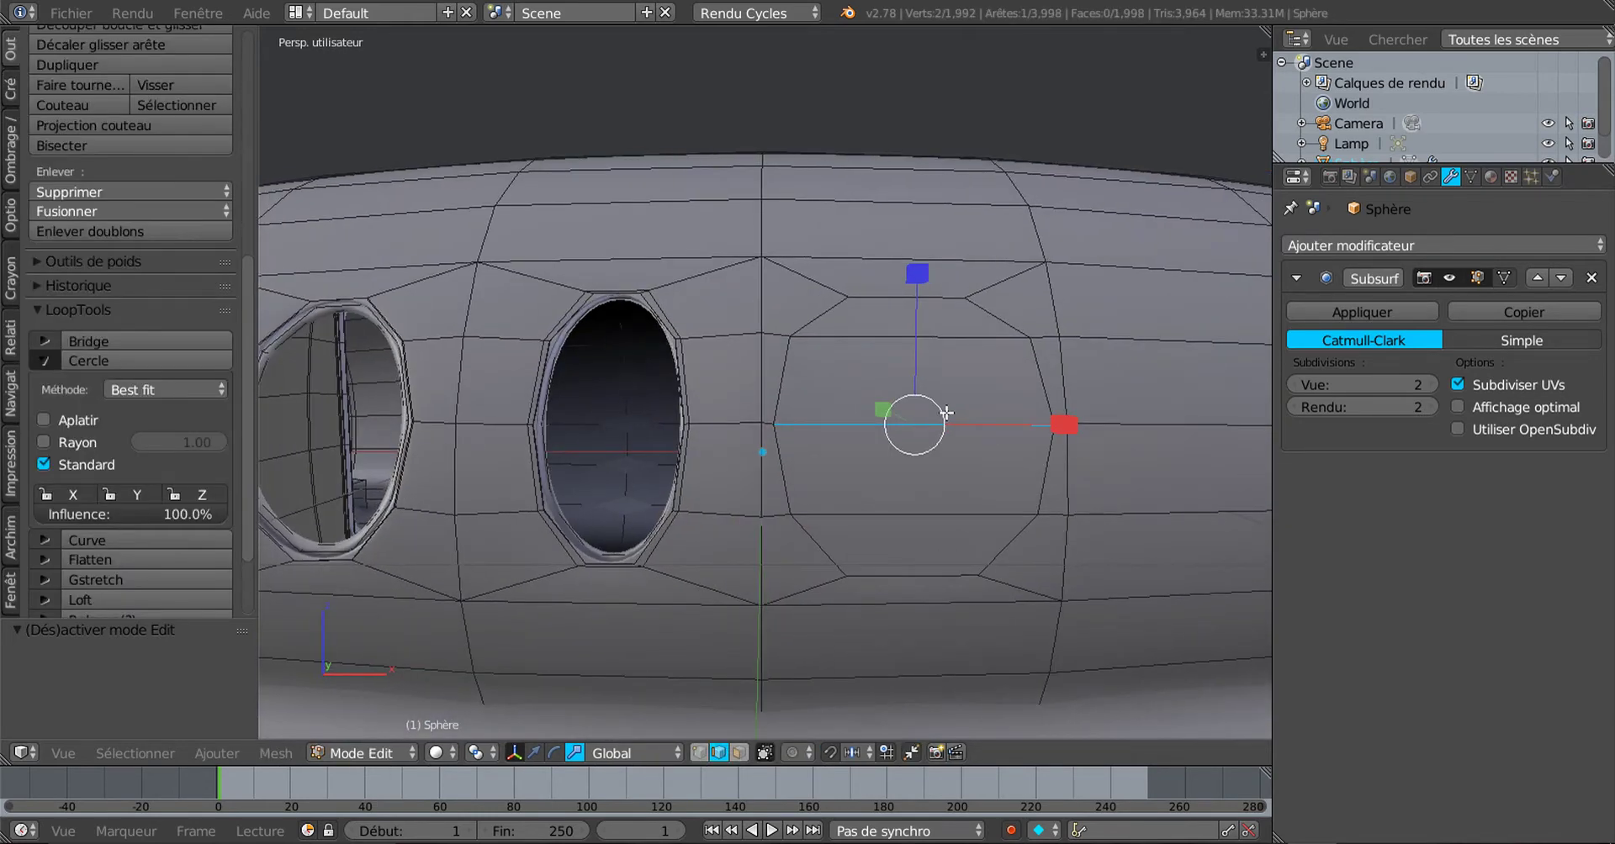
Step: Undo the window's edge adjustments, rounding and inset, back to the four selected fuselage faces
ctrl+alt+right_click(959, 420)
key(ctrl+z)
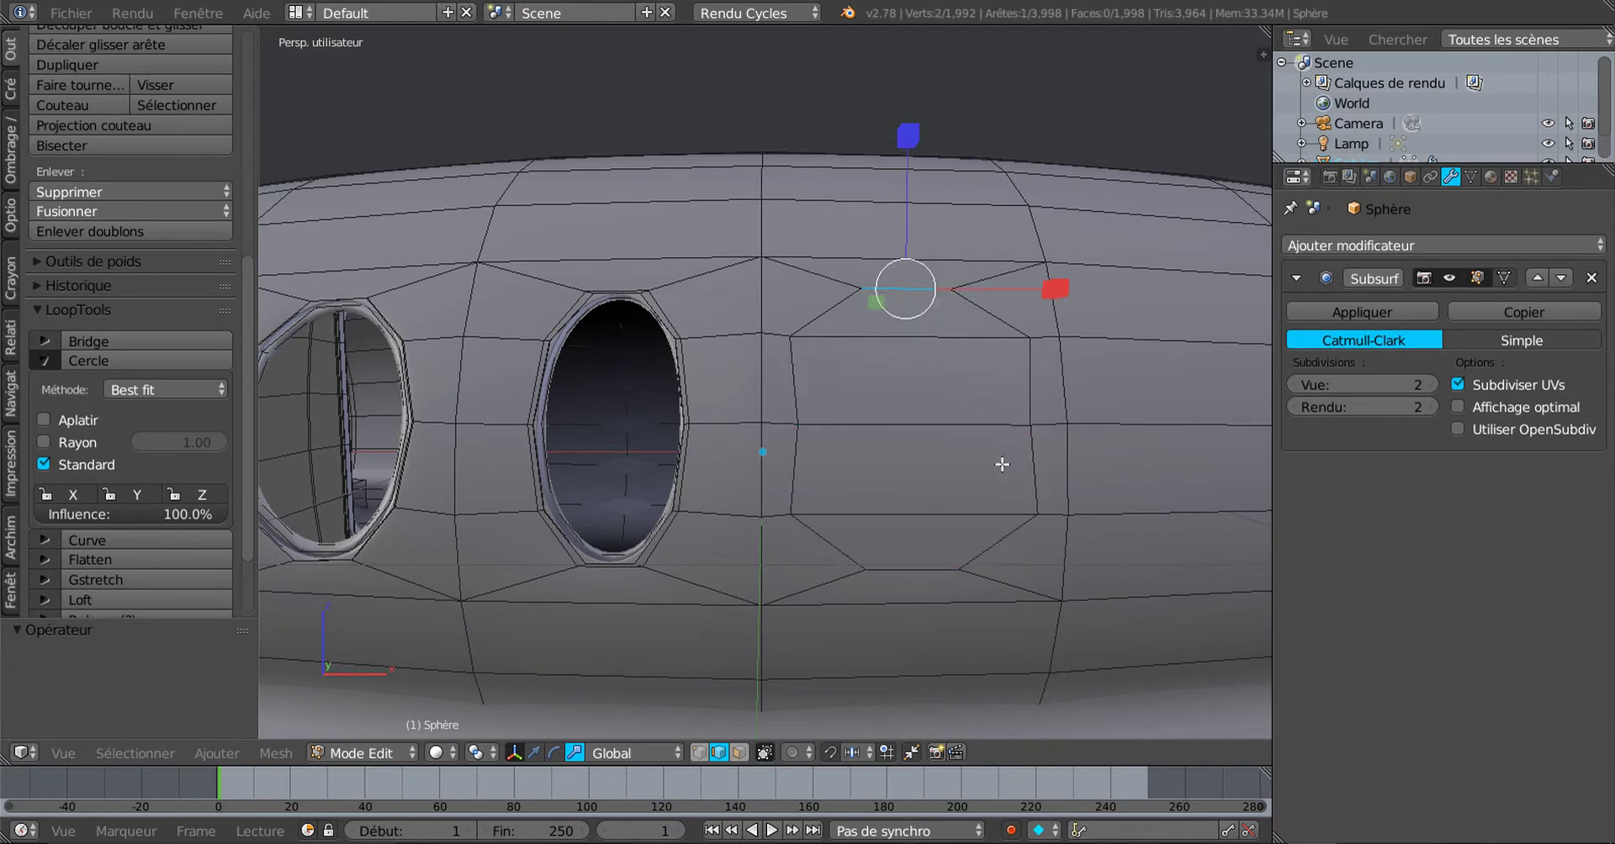
ctrl+alt+right_click(1002, 464)
key(3)
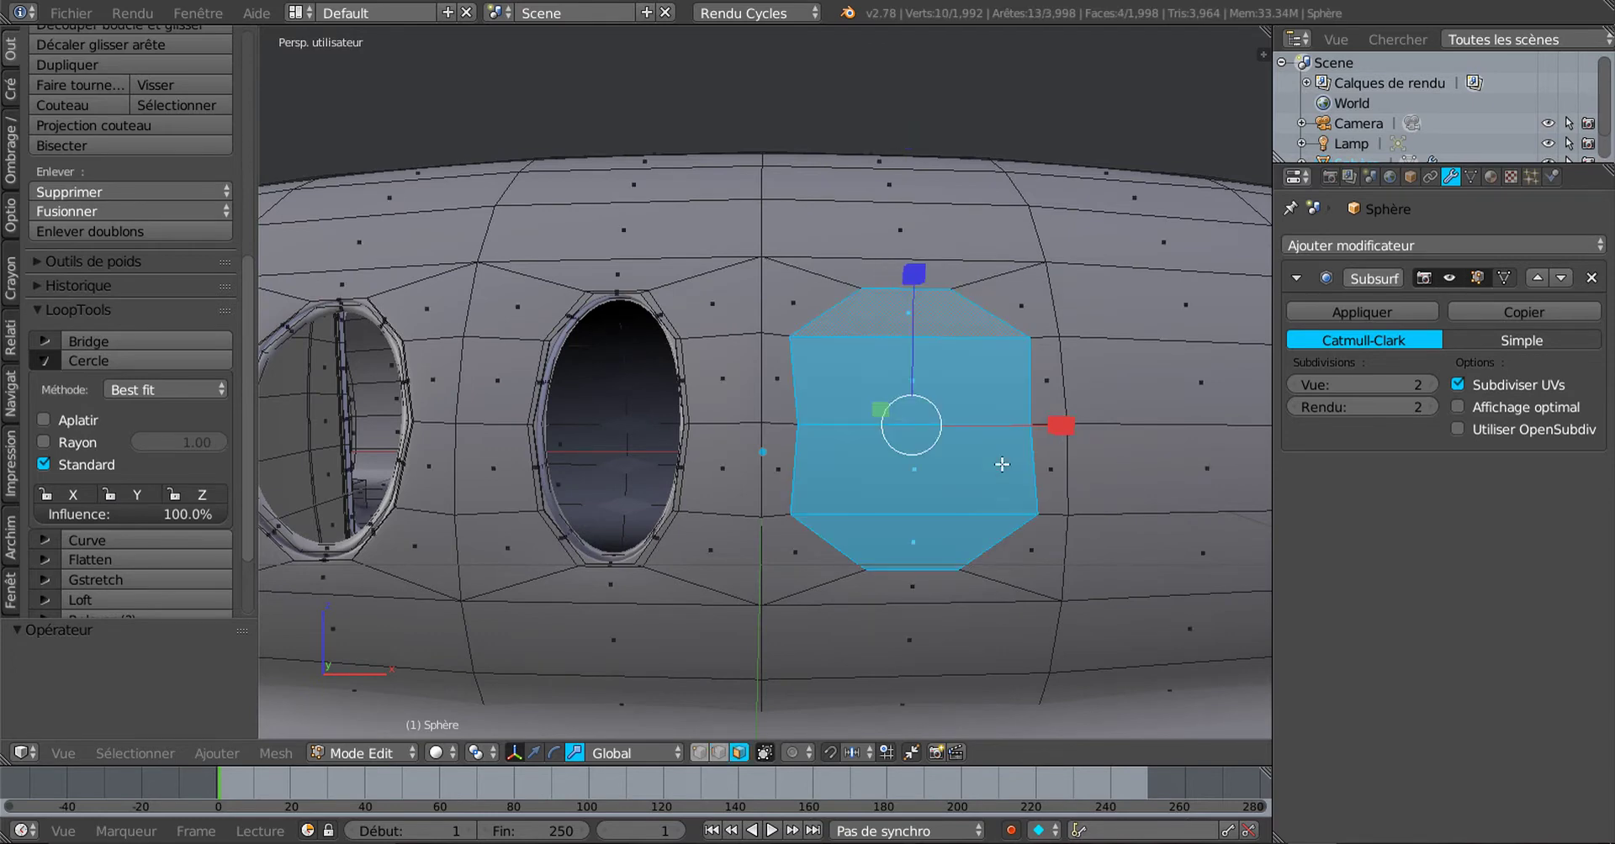
key(ctrl+z)
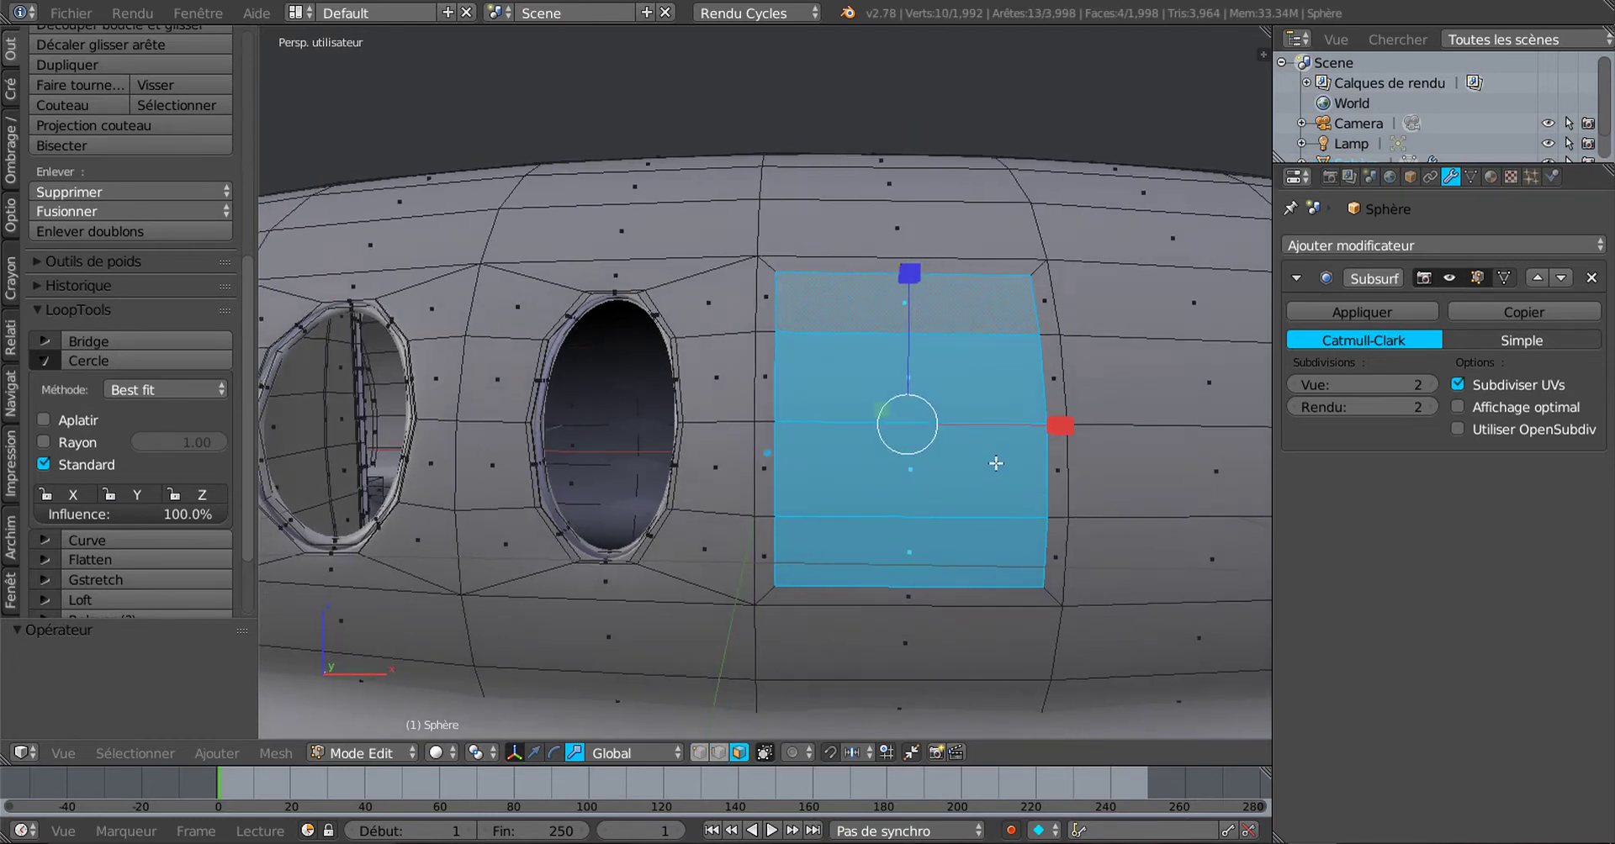
key(ctrl+z)
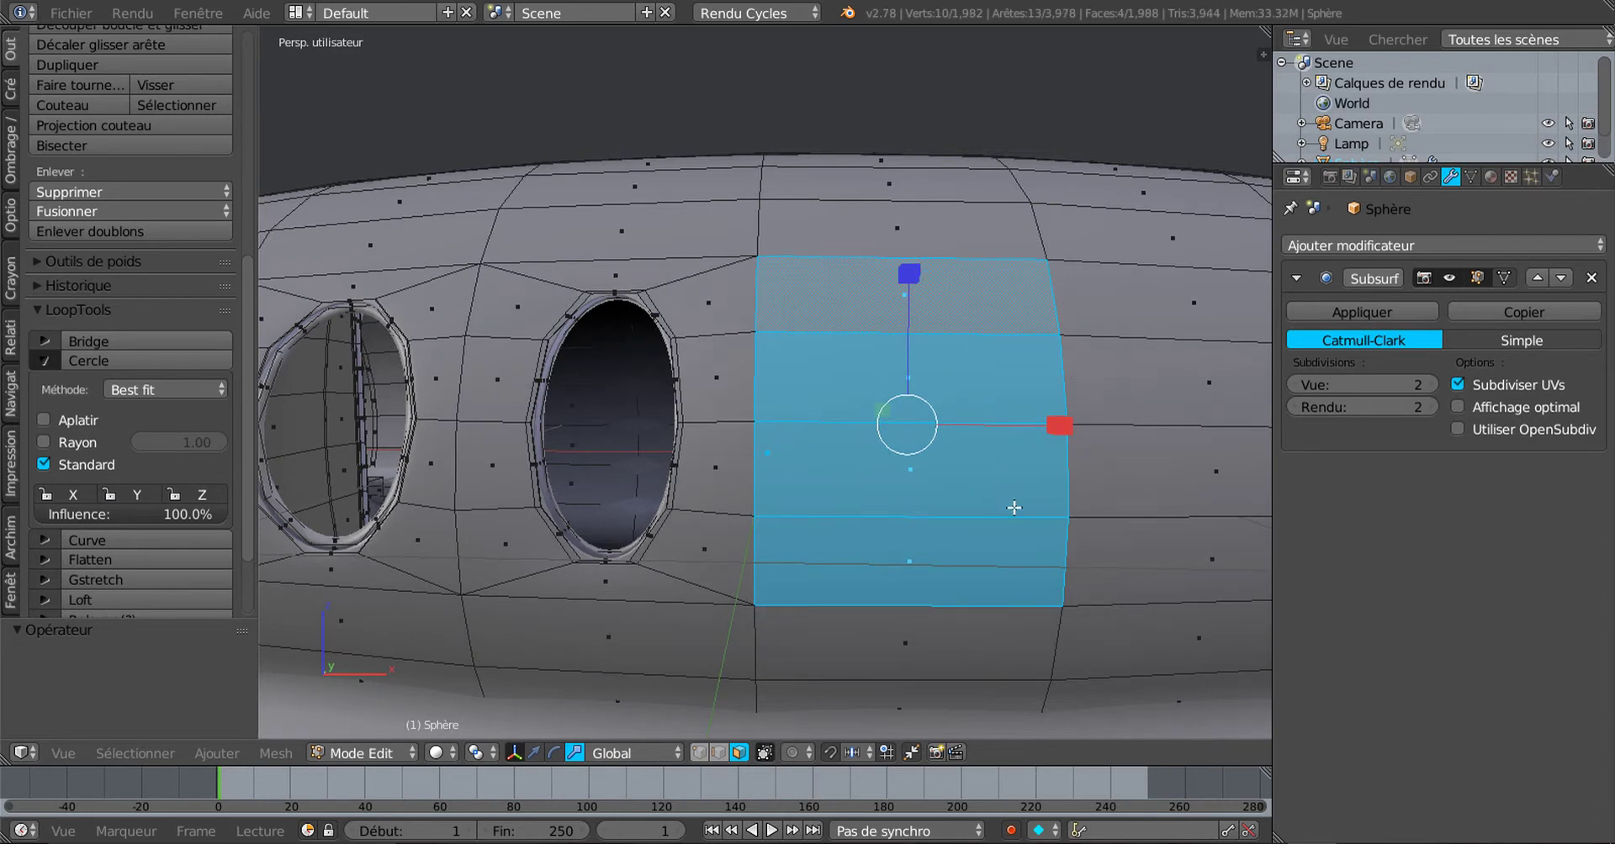
Step: Inset the four selected window faces by about 0.083 and round their outline with LoopTools Circle
key(i)
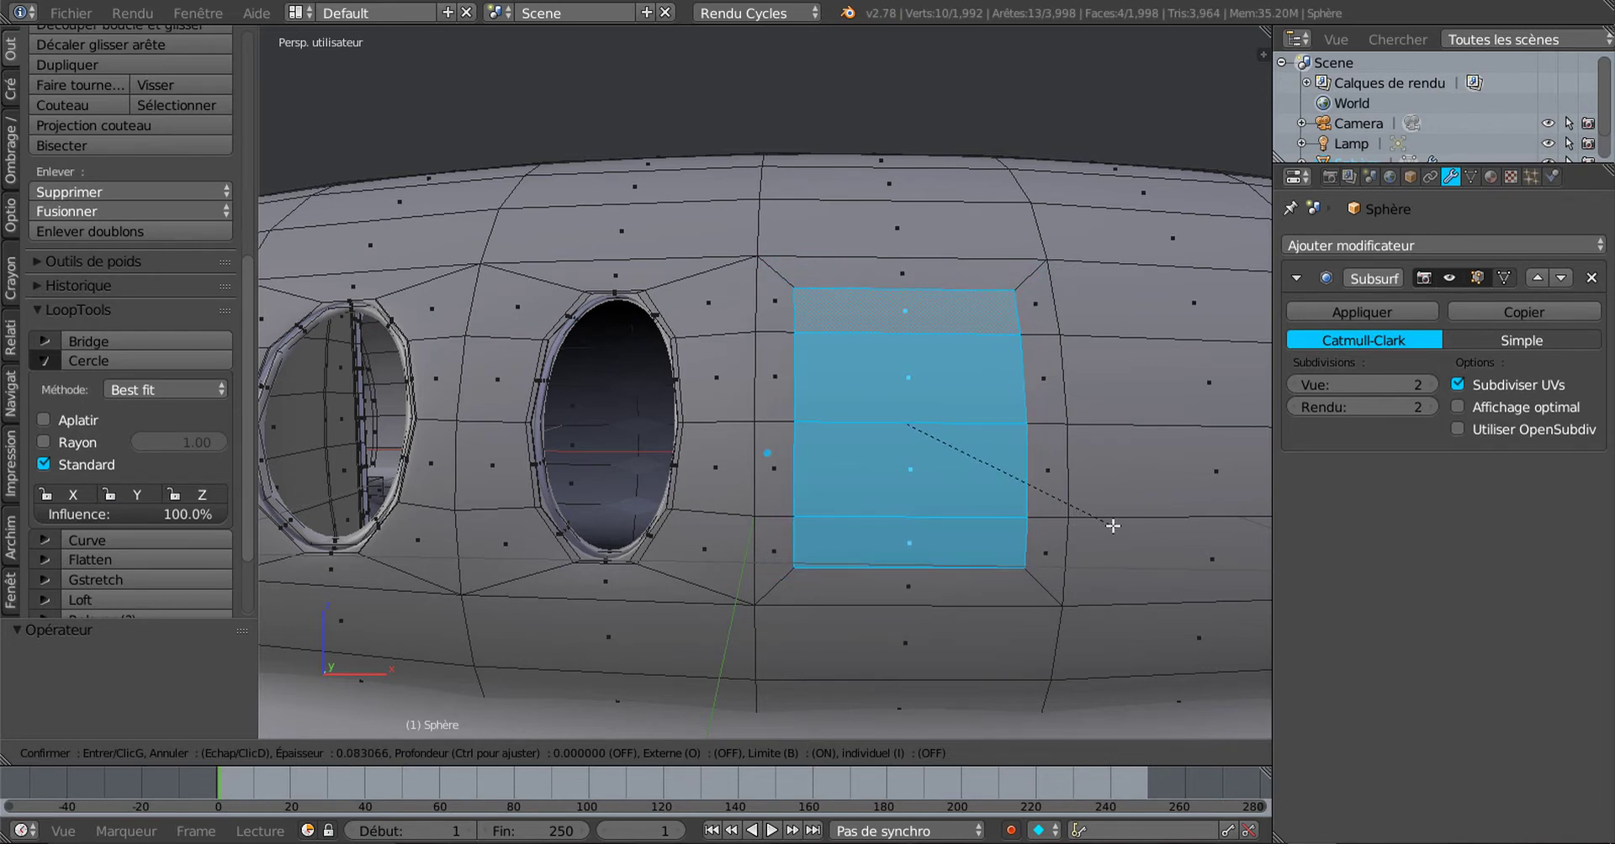
click(1112, 525)
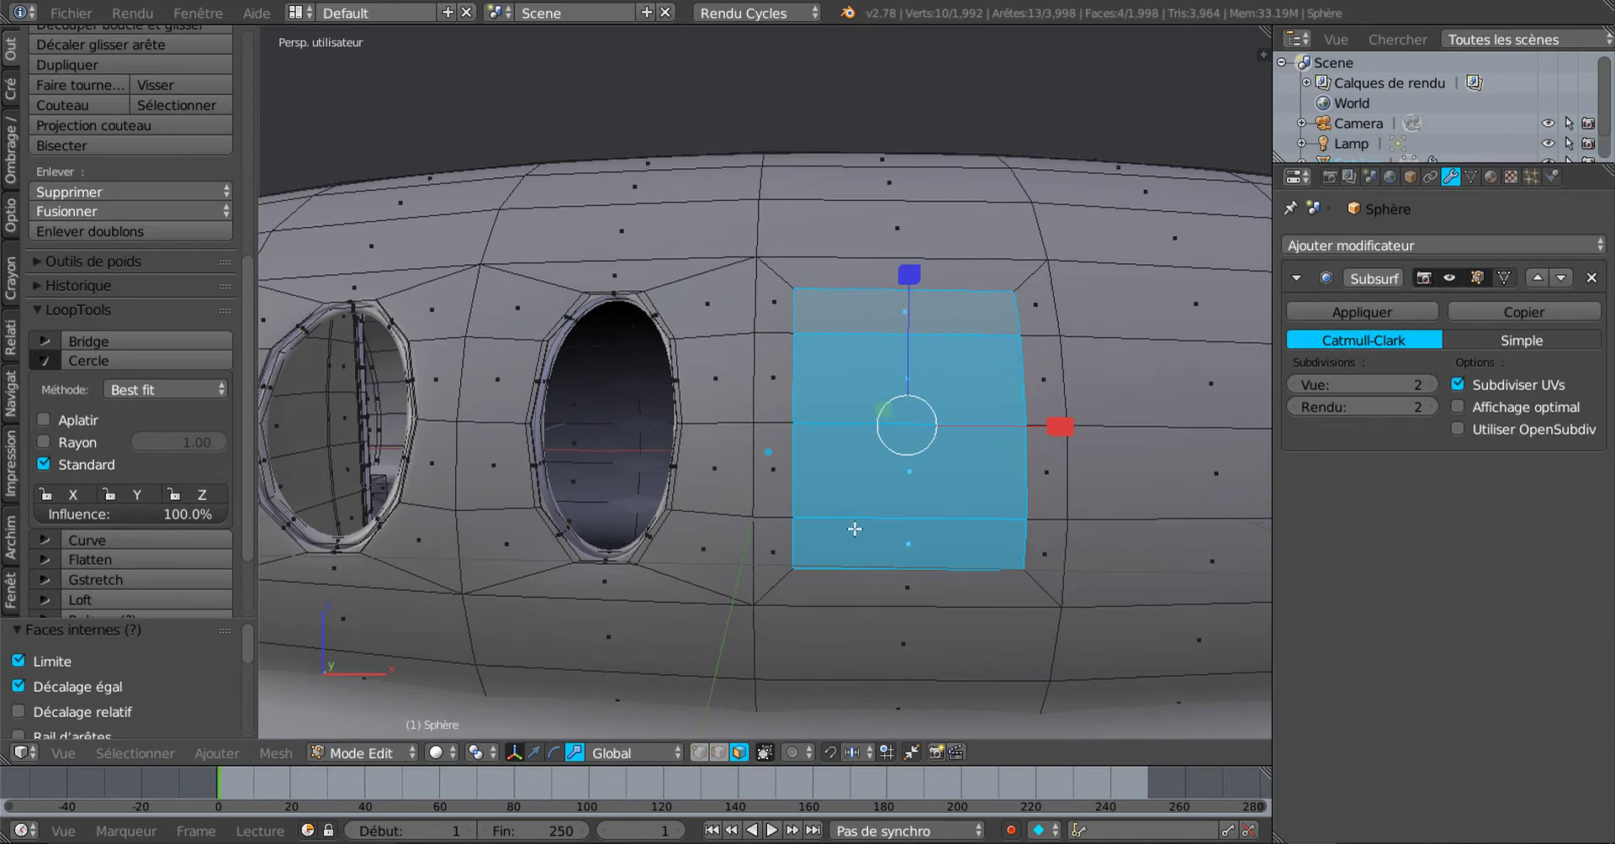
click(104, 360)
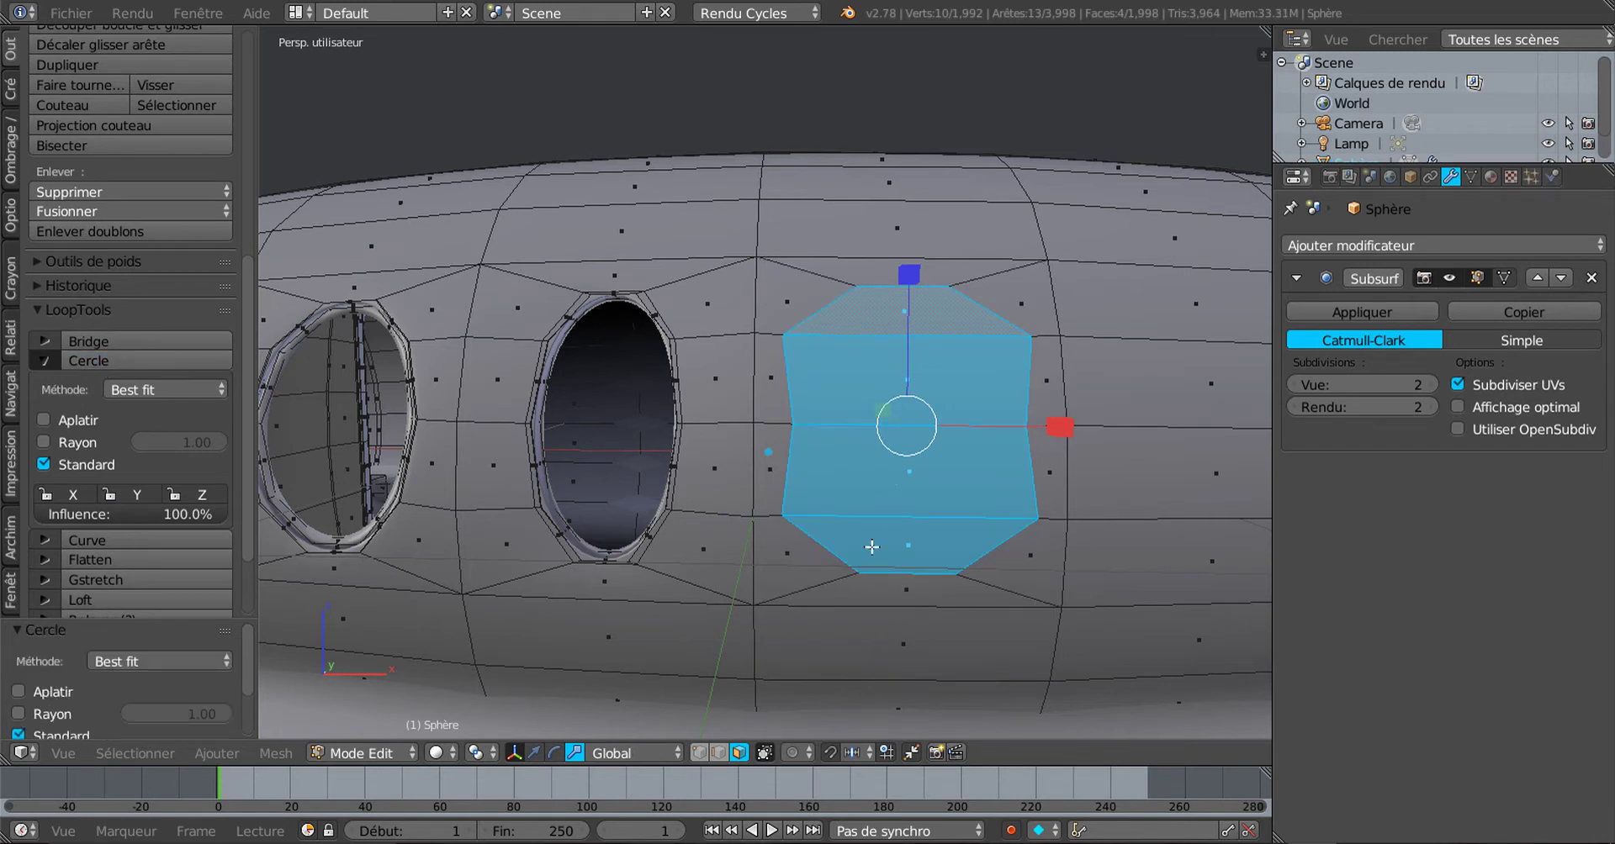
Step: In edge selection, pick the window's middle horizontal edge and scale it to about 1.251
right_click(918, 419)
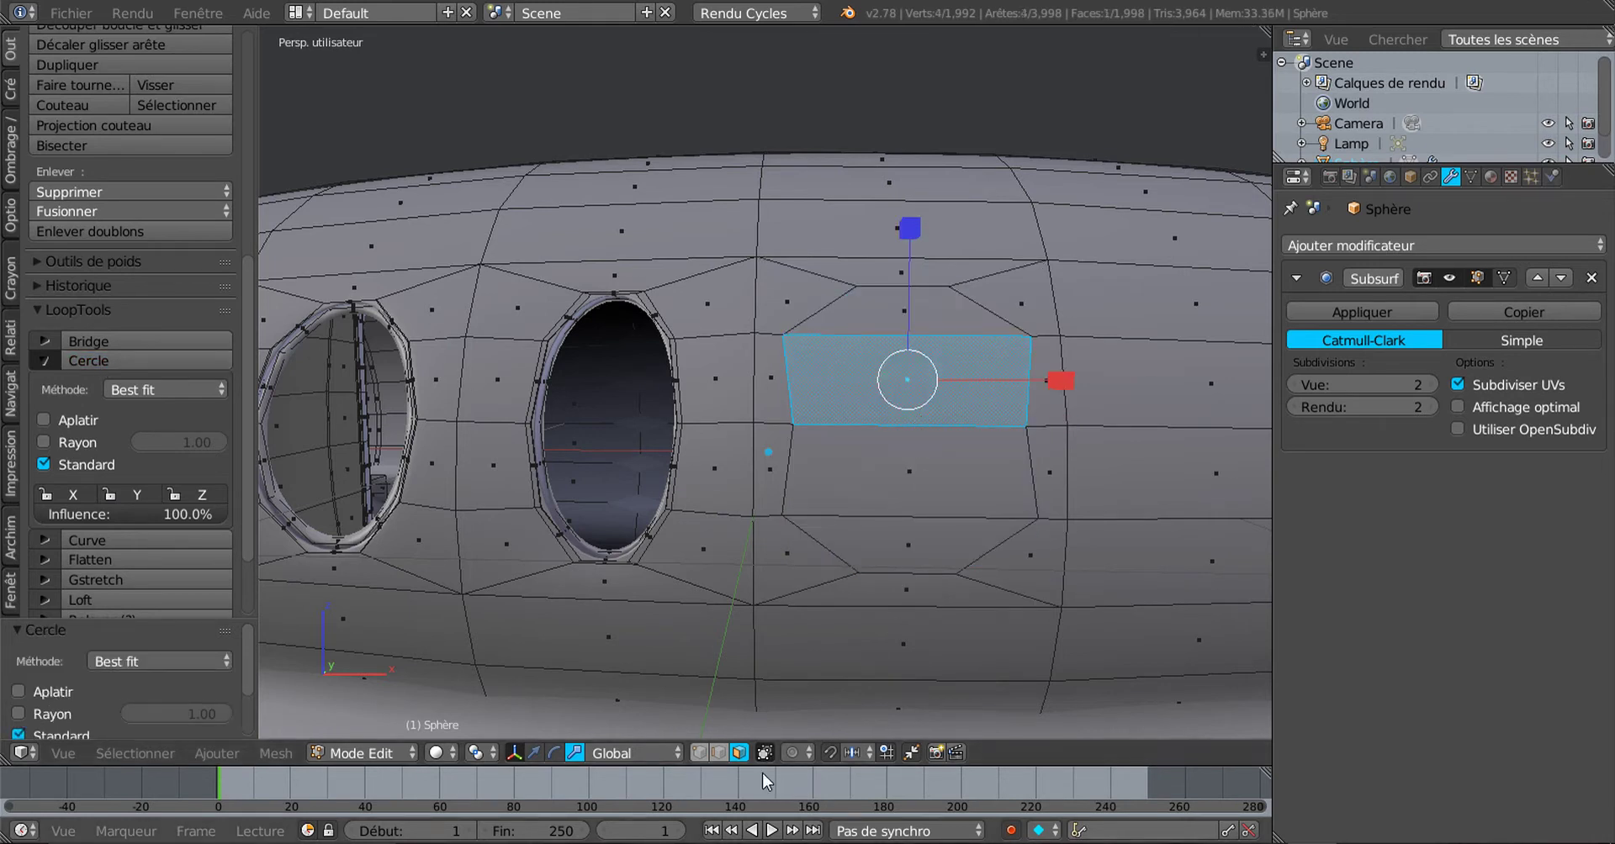
click(719, 753)
right_click(920, 418)
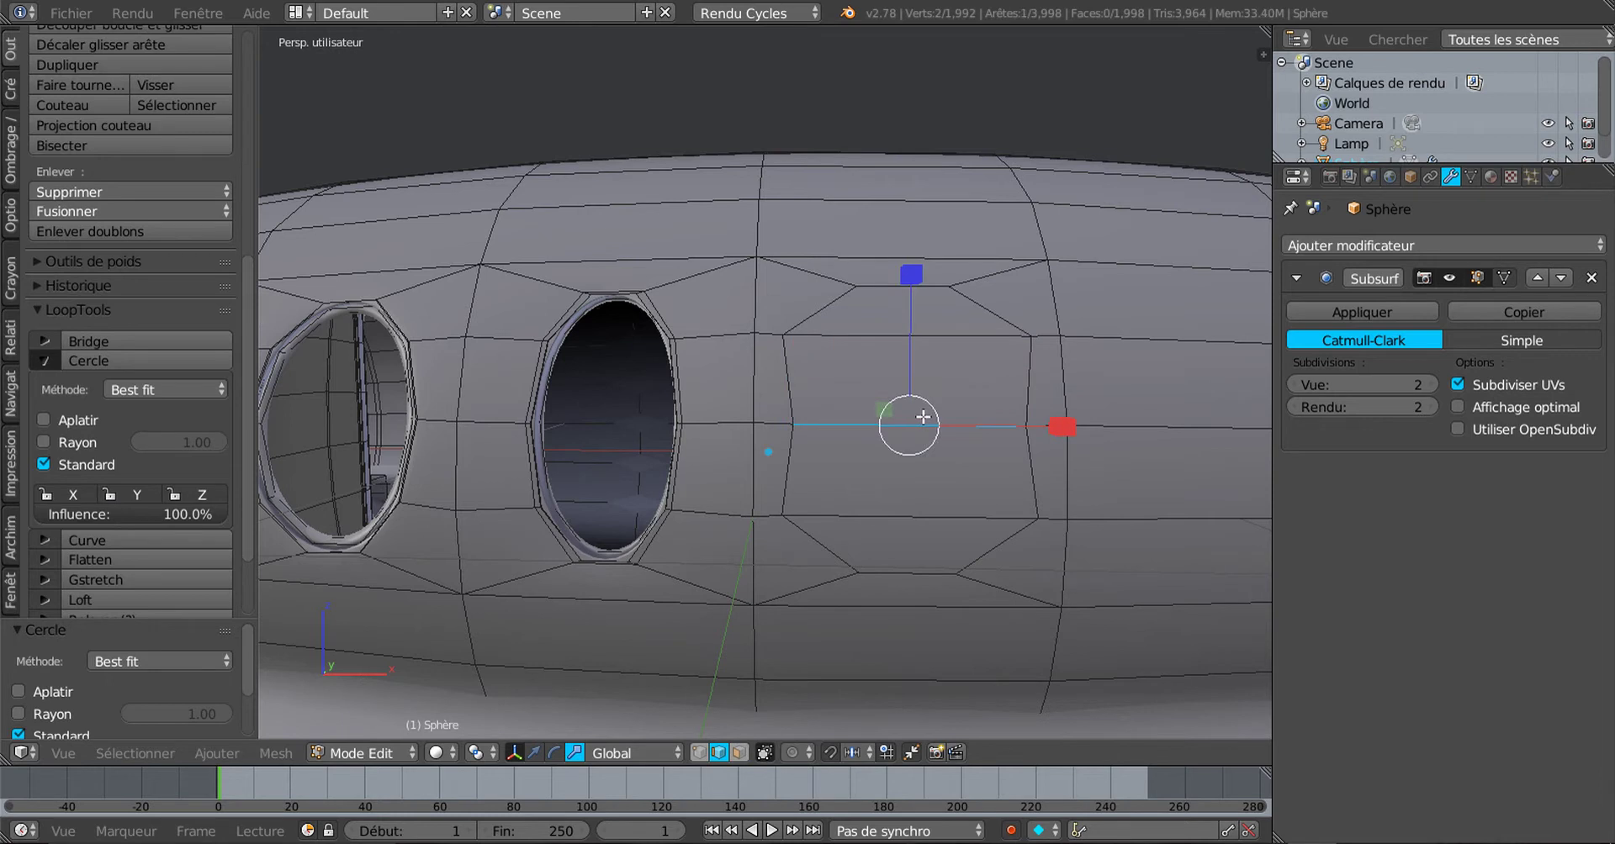
key(s)
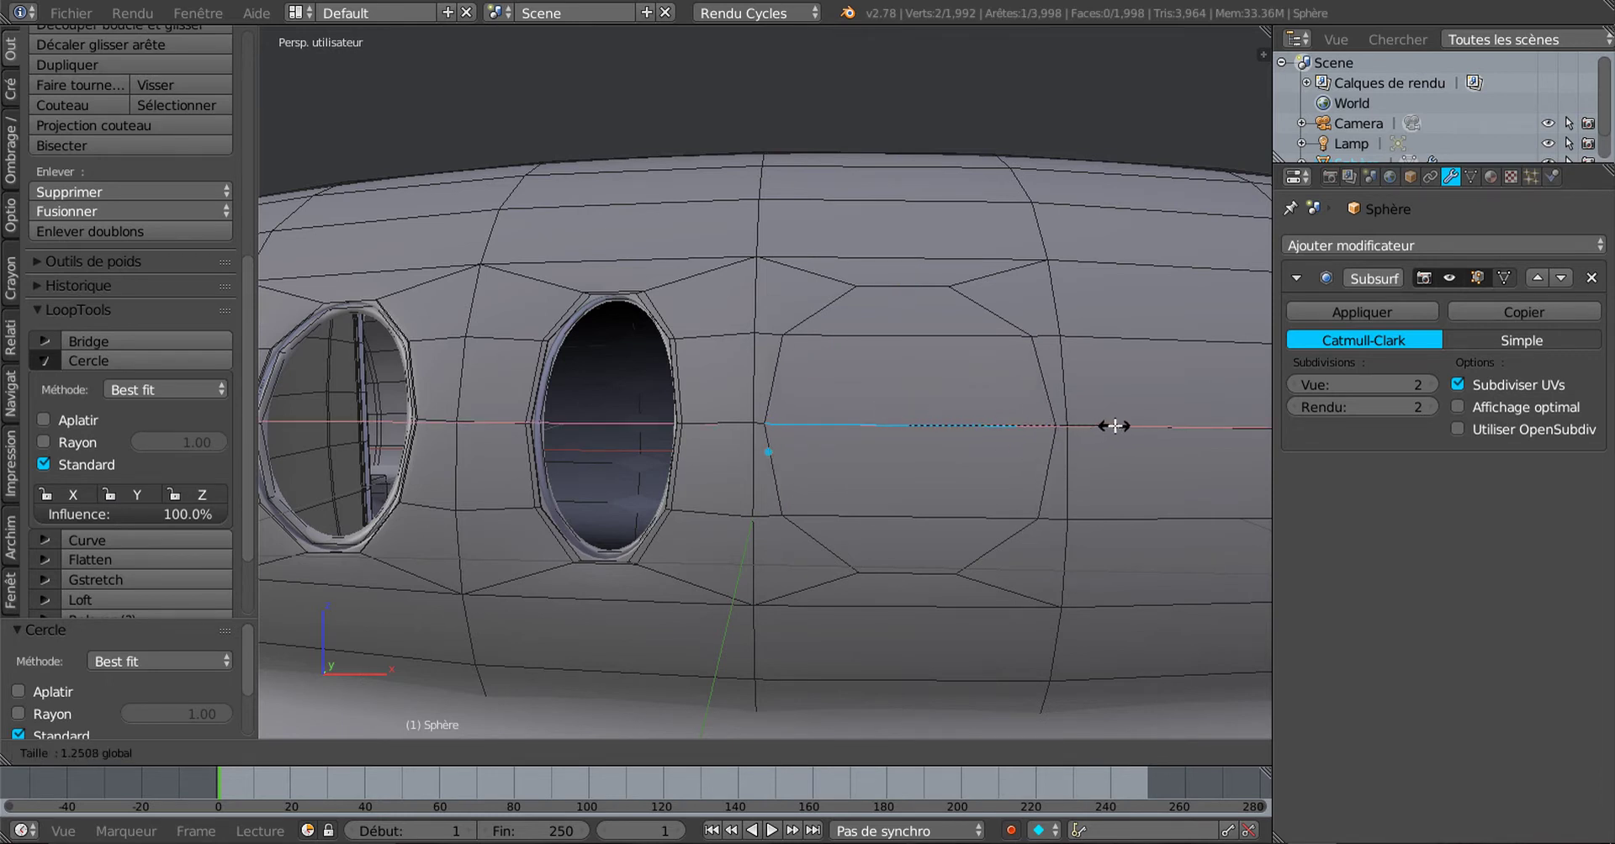
click(1114, 426)
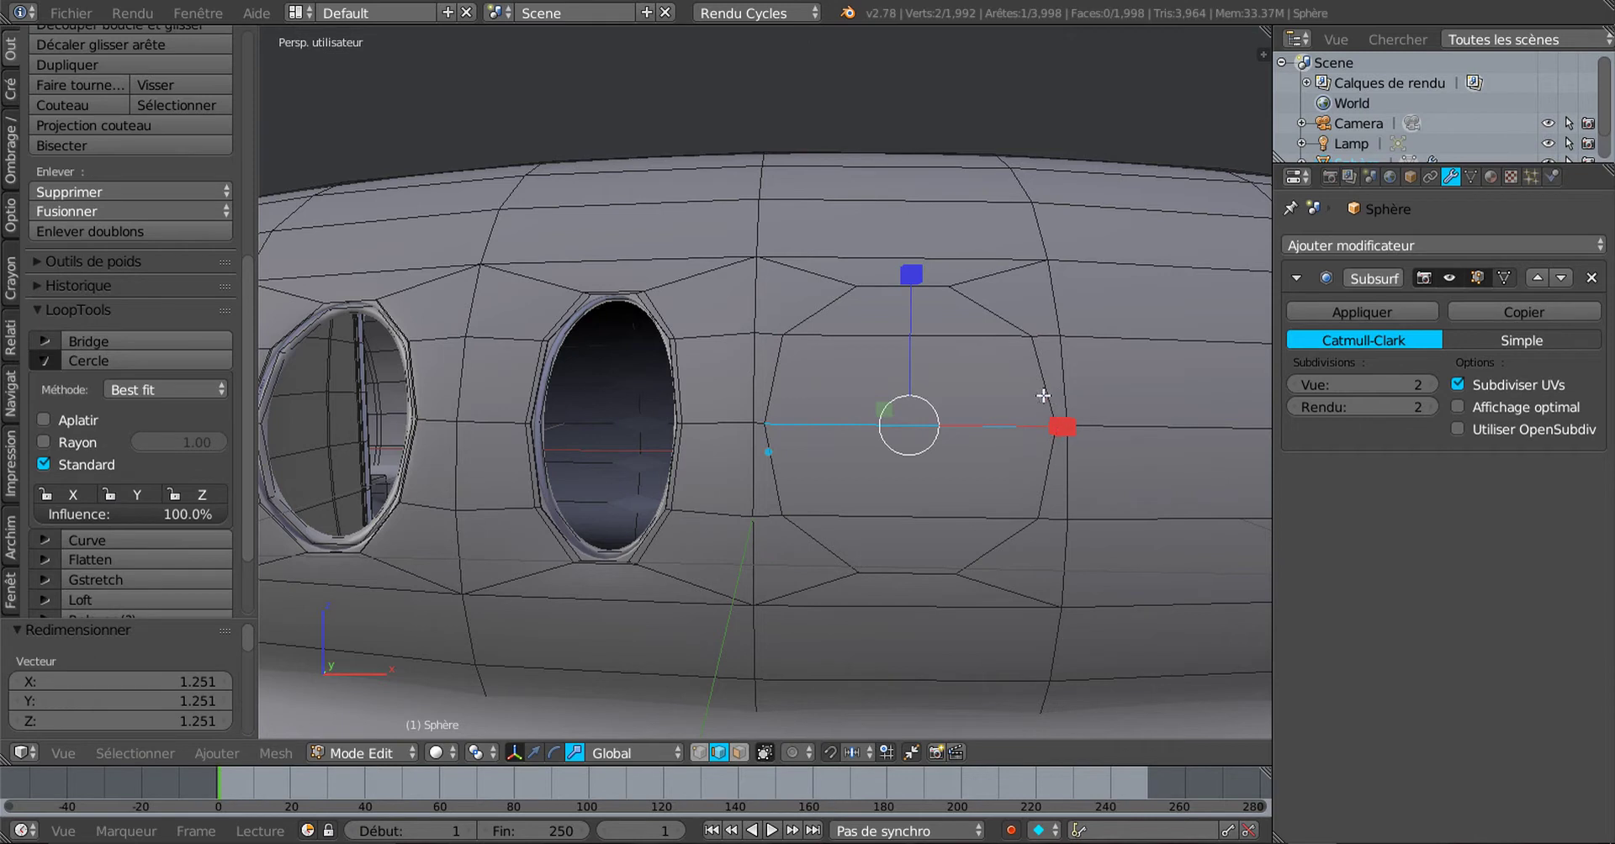
alt+shift+click(1035, 389)
alt+shift+click(906, 287)
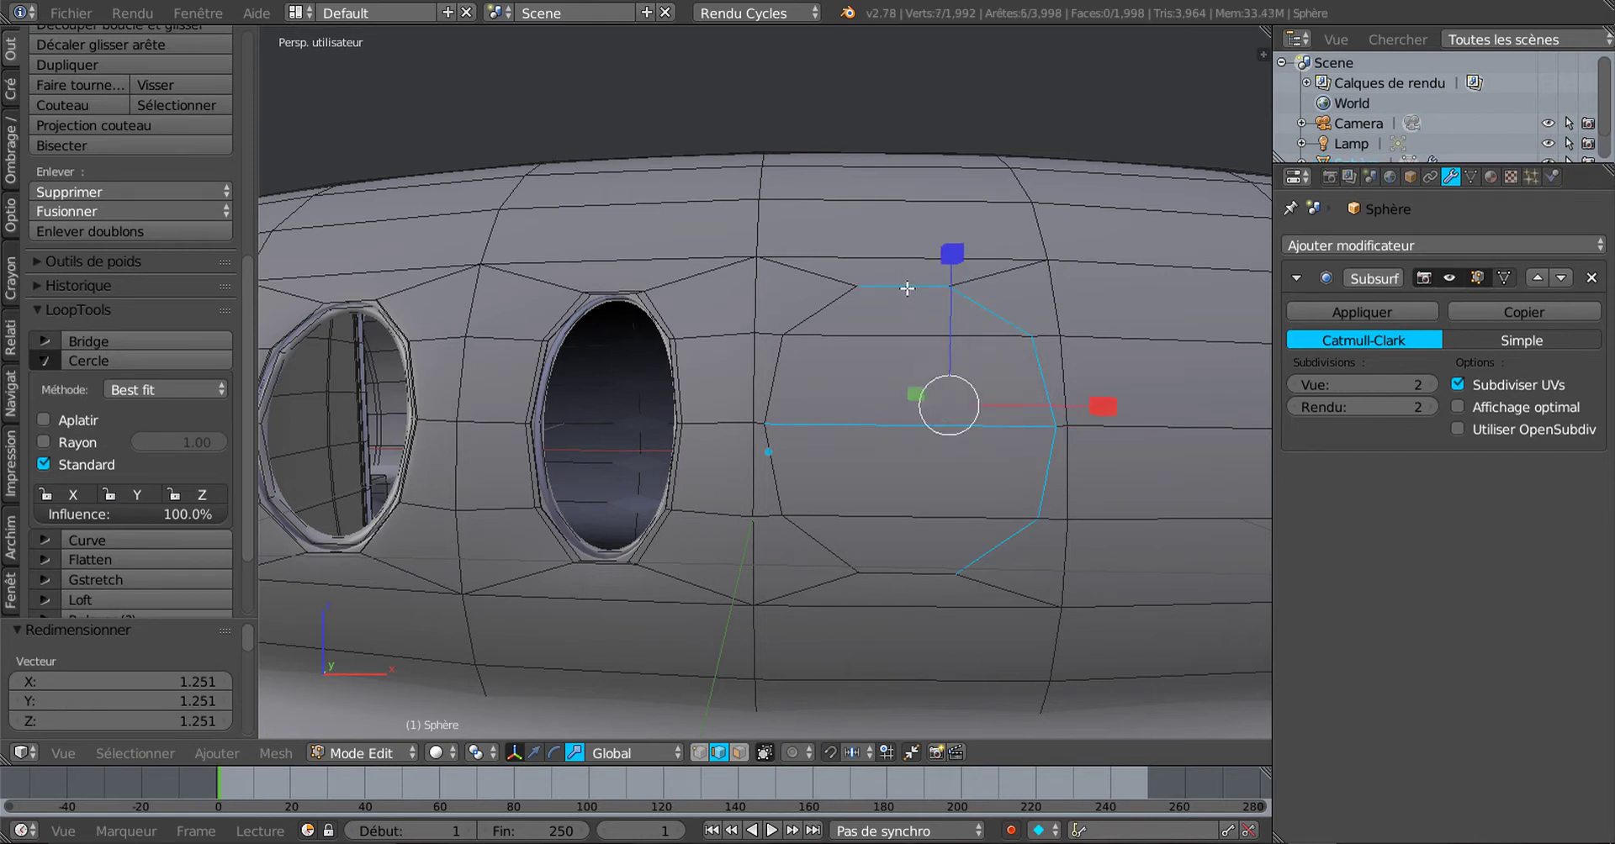
alt+shift+click(798, 312)
shift+click(859, 428)
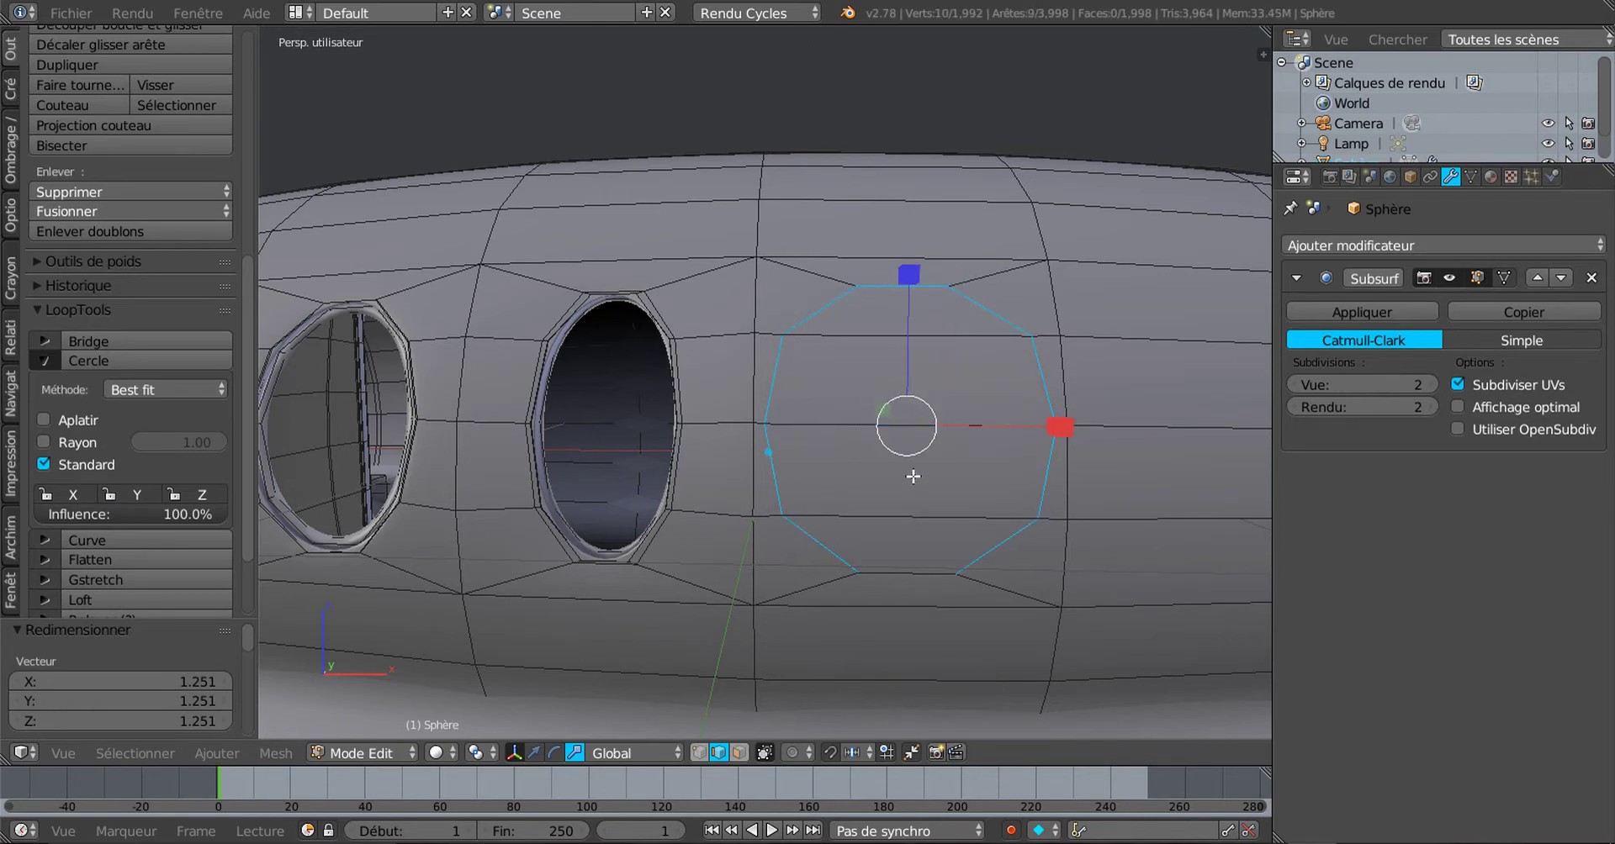
Step: In face selection, pick the four faces of the rounded window and narrow them along X to about 0.737
click(736, 754)
click(919, 328)
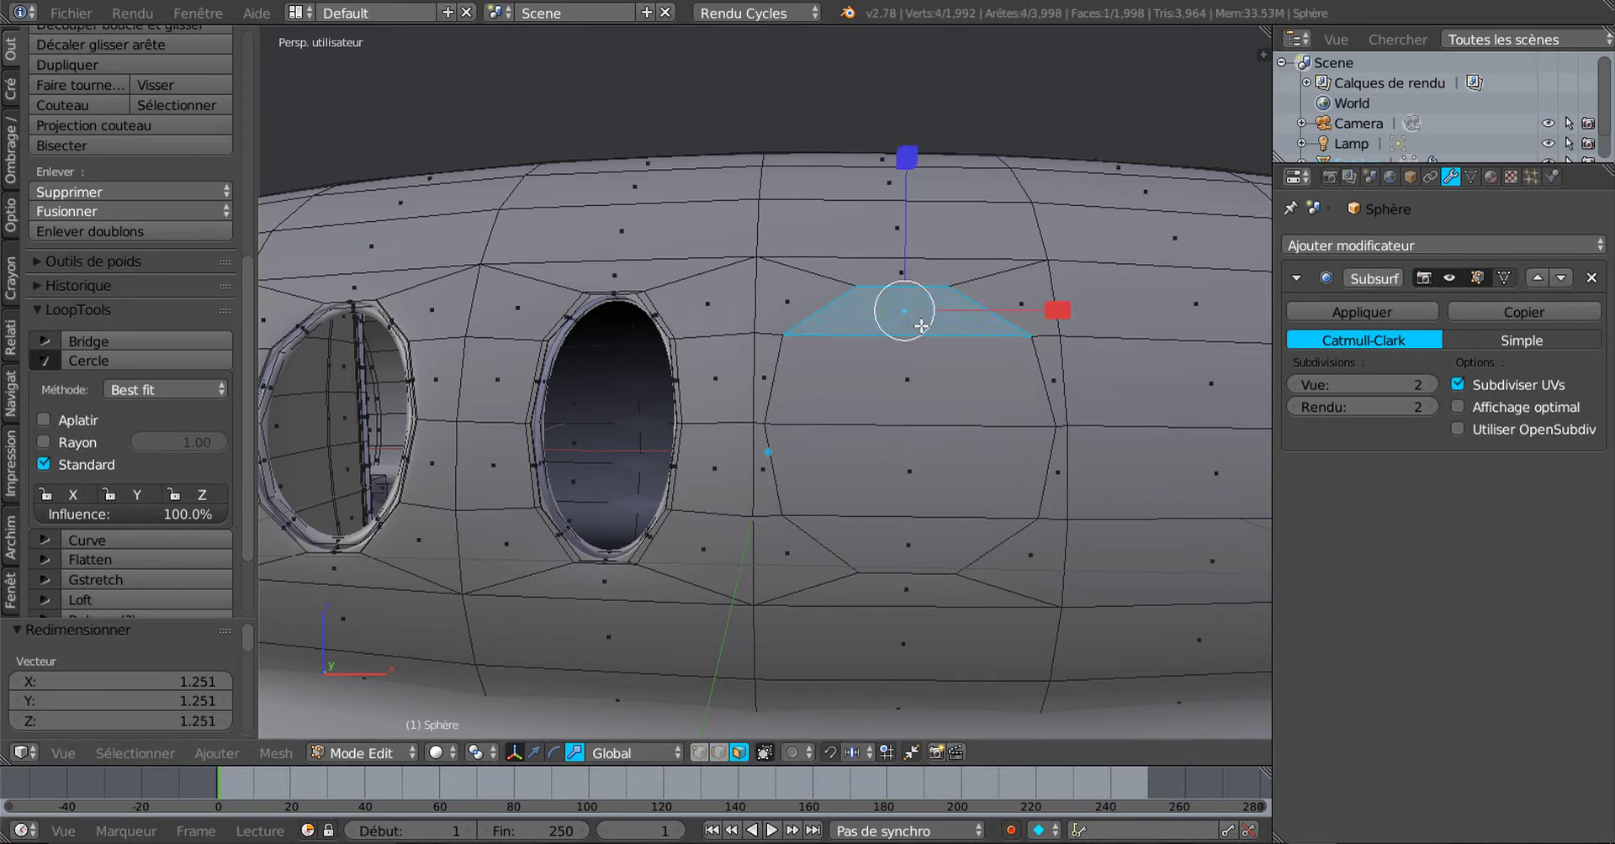
shift+click(919, 376)
shift+click(917, 450)
shift+click(933, 532)
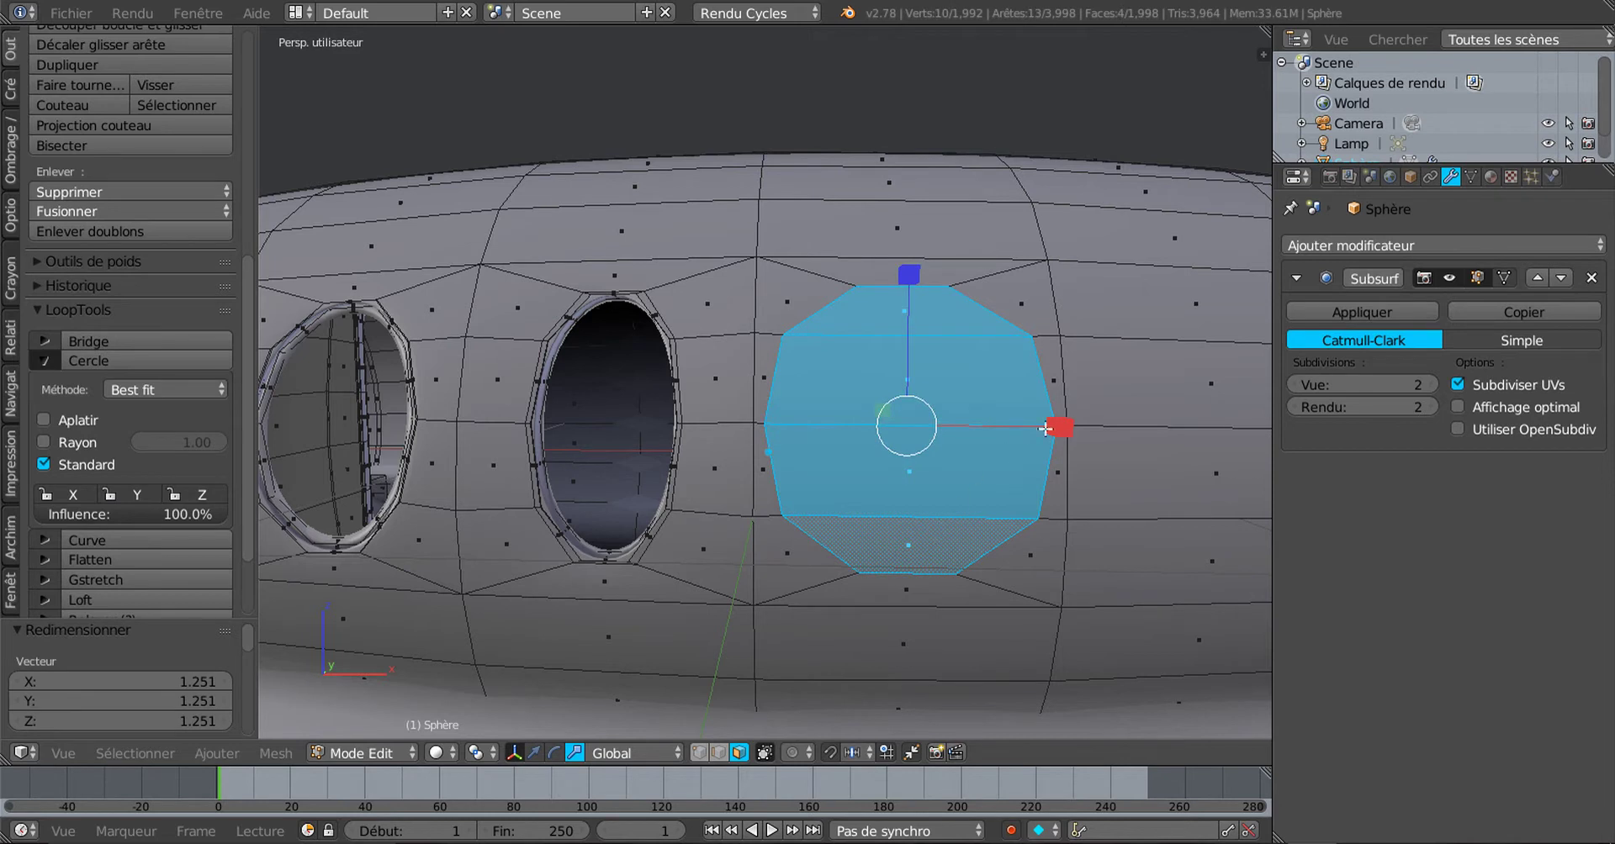
drag(1051, 429, 1020, 441)
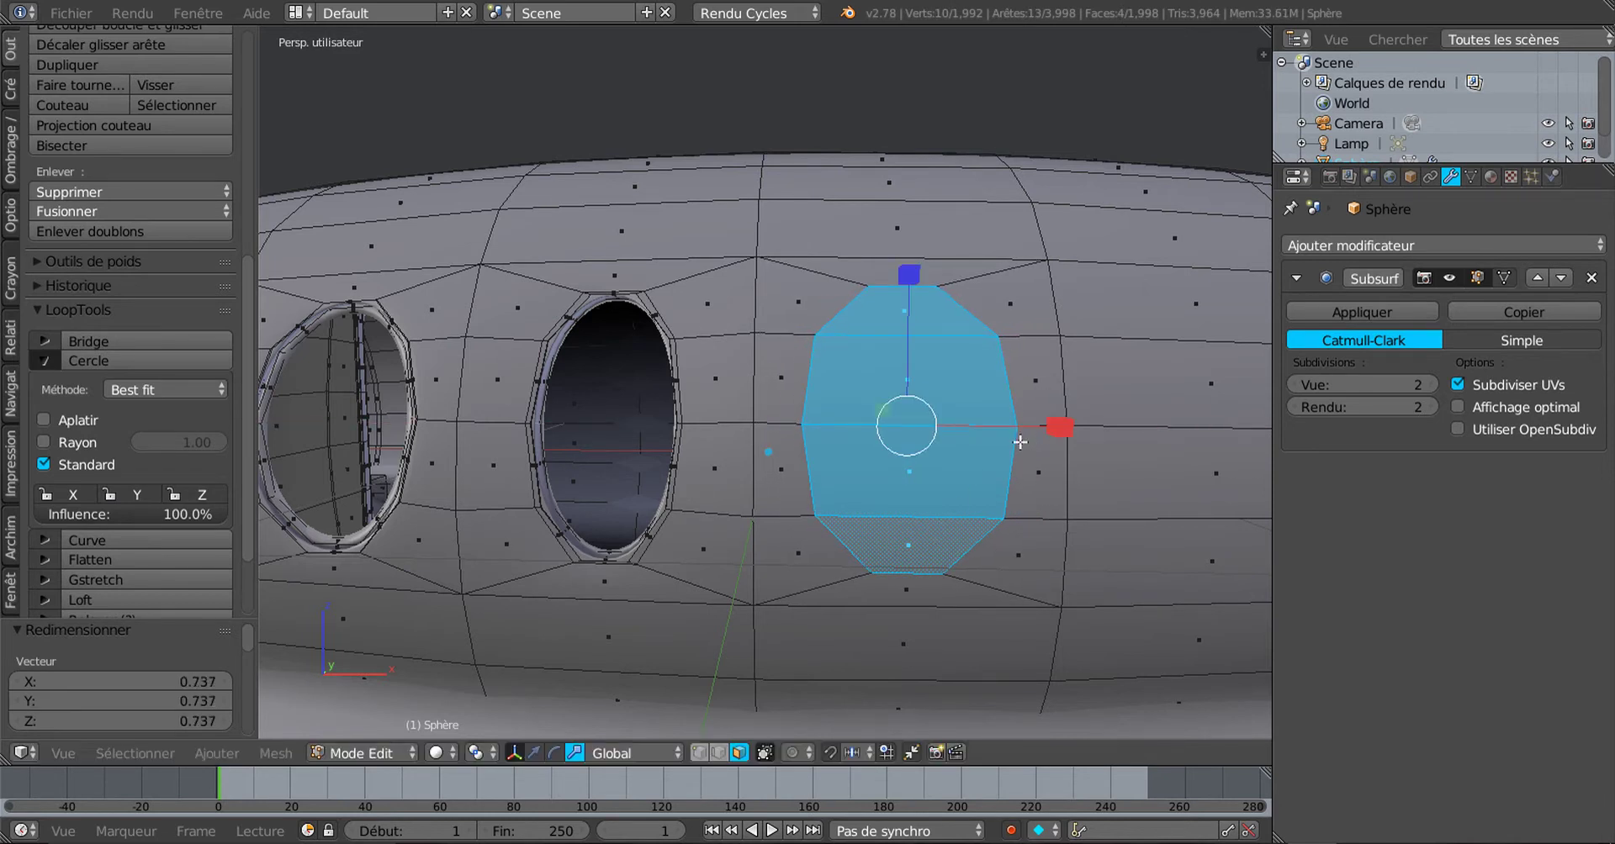
Step: Extrude the four window faces and move them about 0.079 inward along Y
scroll(1053, 498, down, 2)
middle_drag(1005, 541, 925, 614)
scroll(885, 566, up, 1)
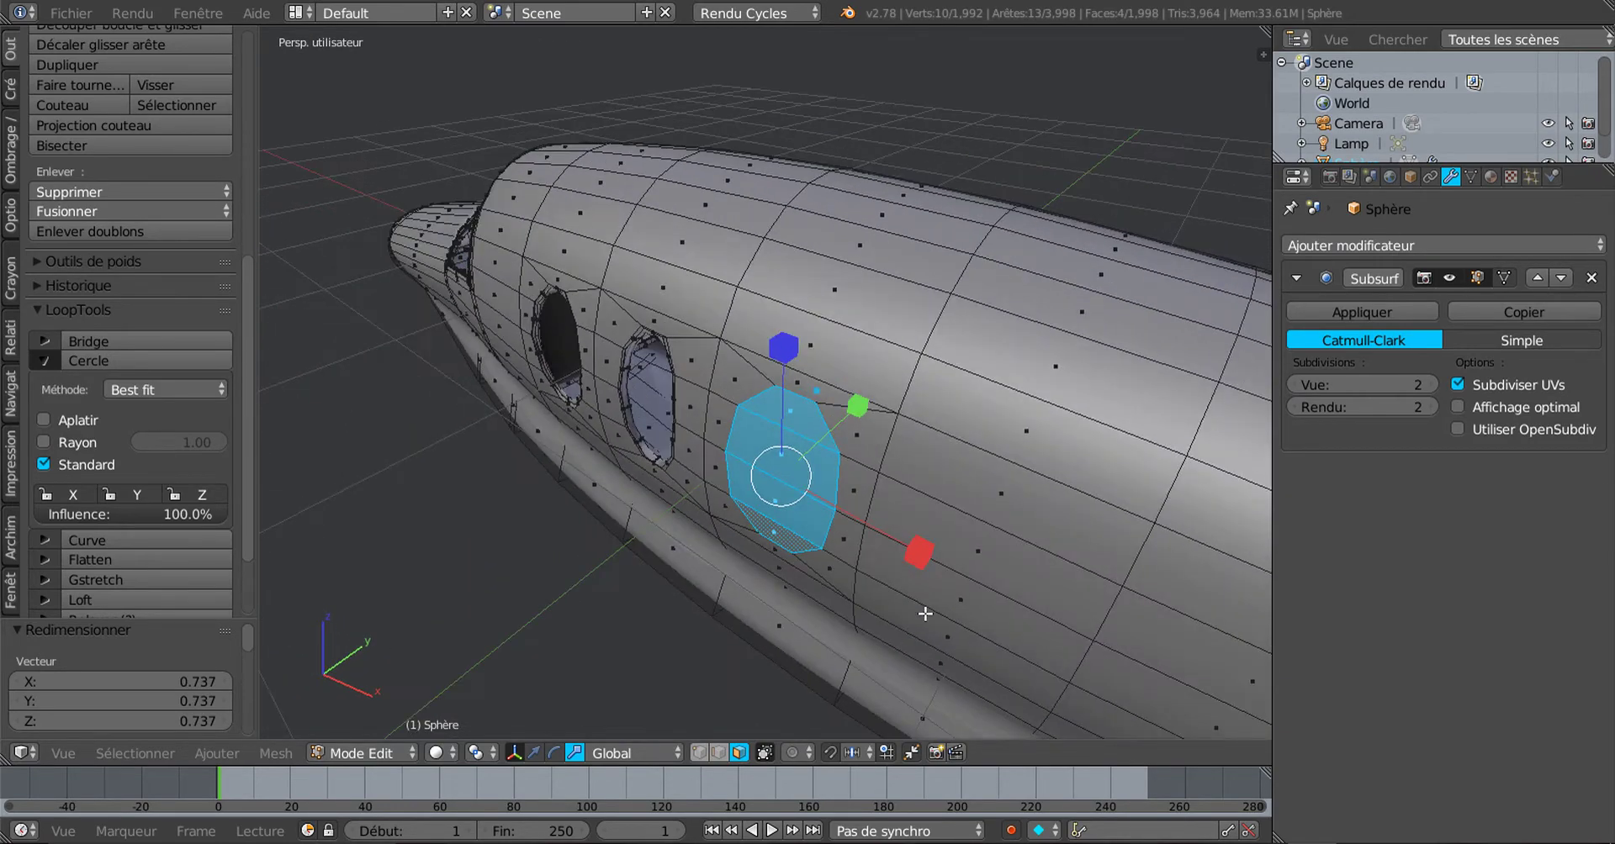
key(e)
right_click(925, 614)
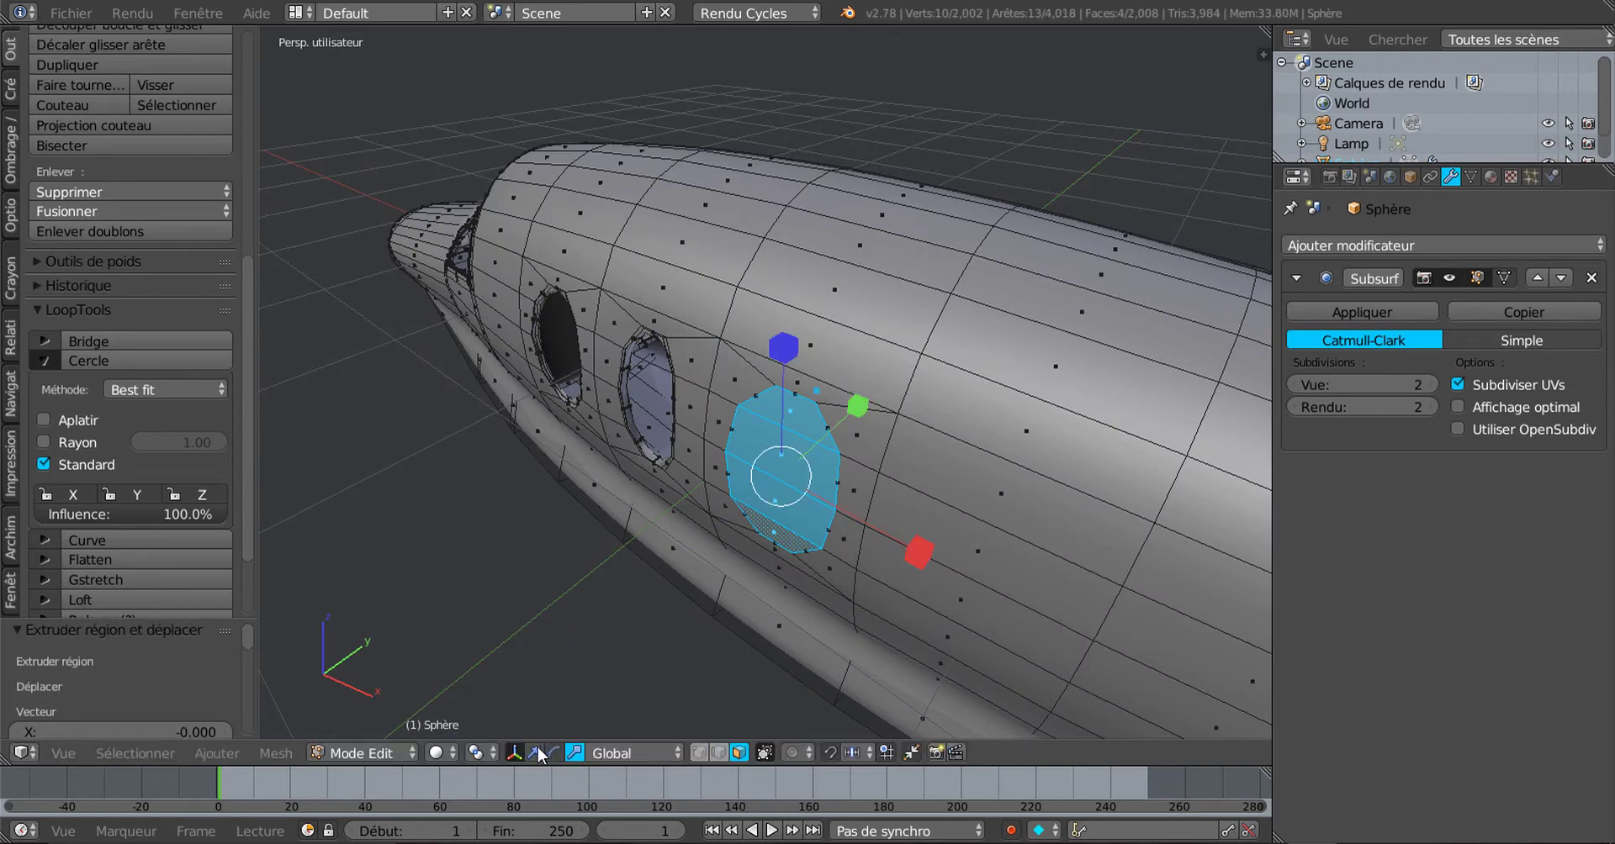
key(g)
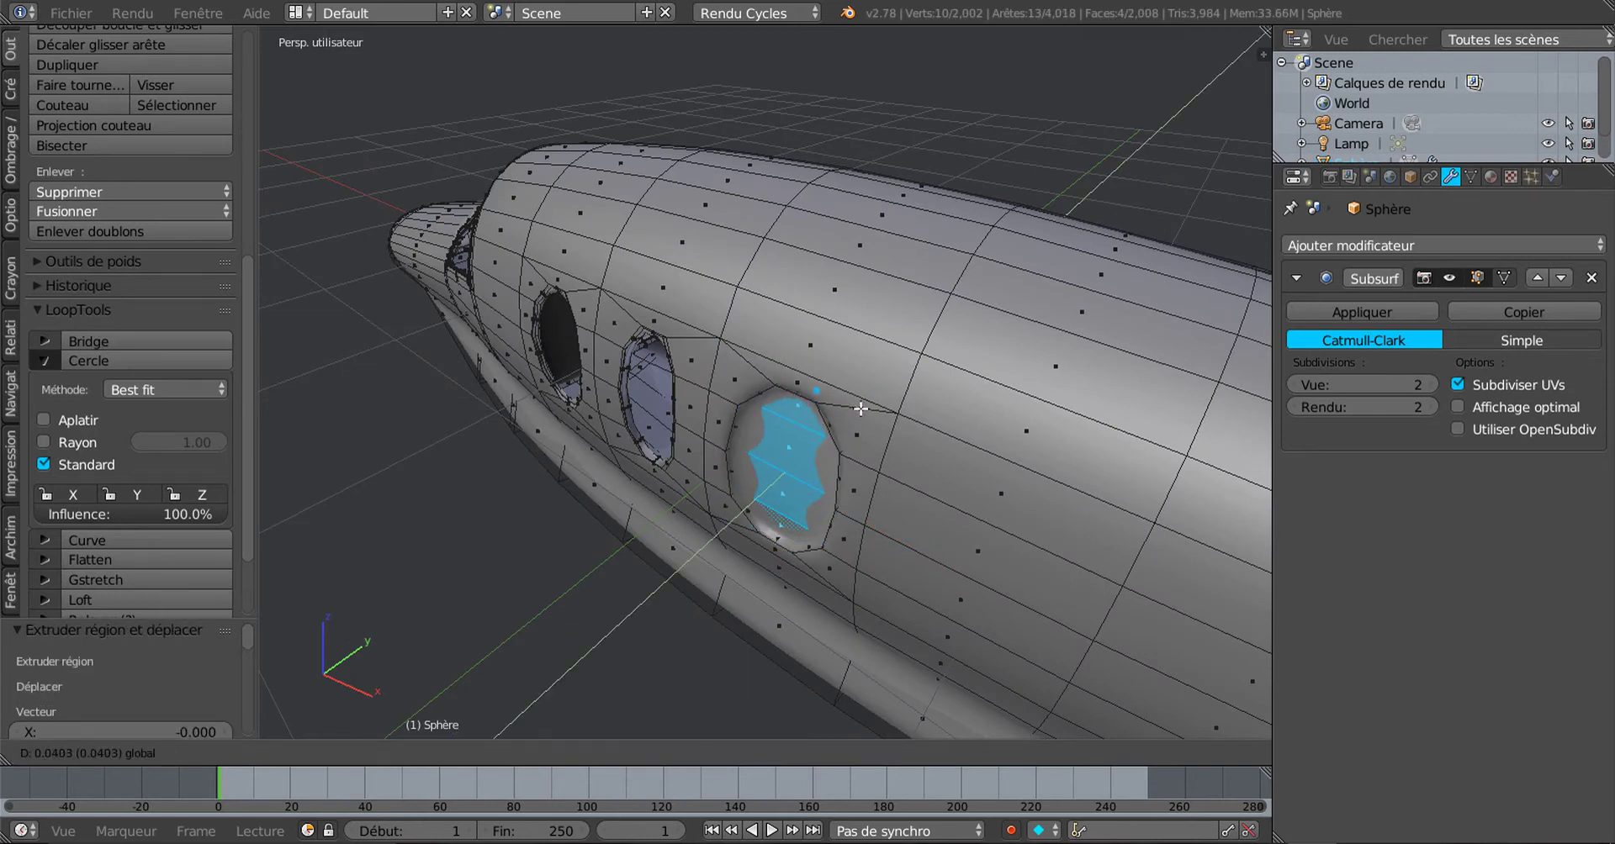
click(858, 412)
Step: Add two evenly spaced loop cuts around the recessed window's inner wall and check the smoothed result in Object Mode
scroll(836, 505, up, 3)
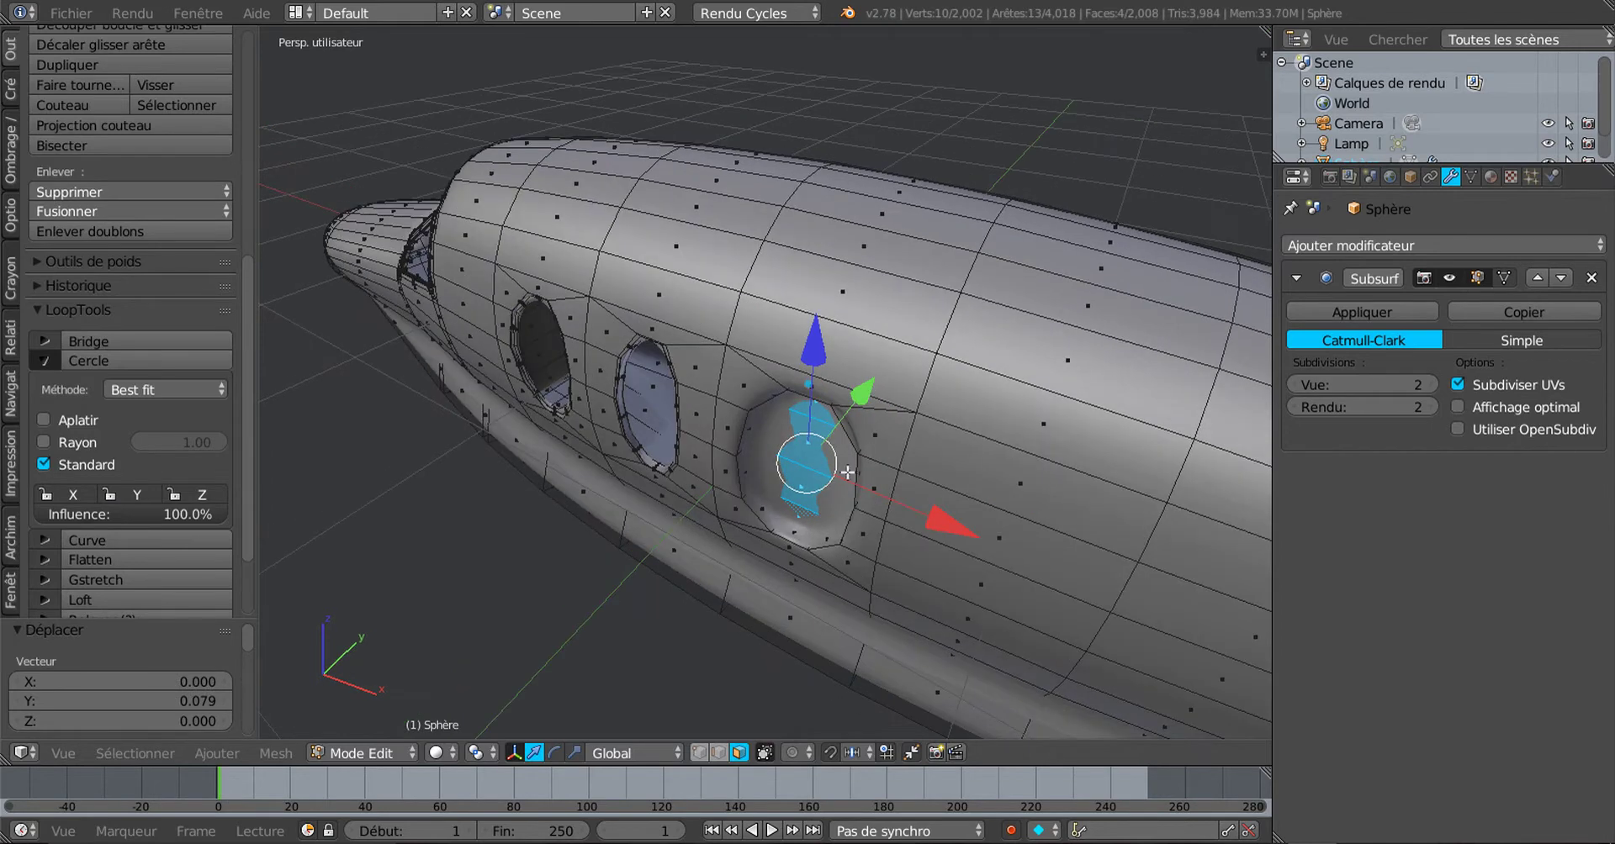
middle_drag(836, 515, 723, 461)
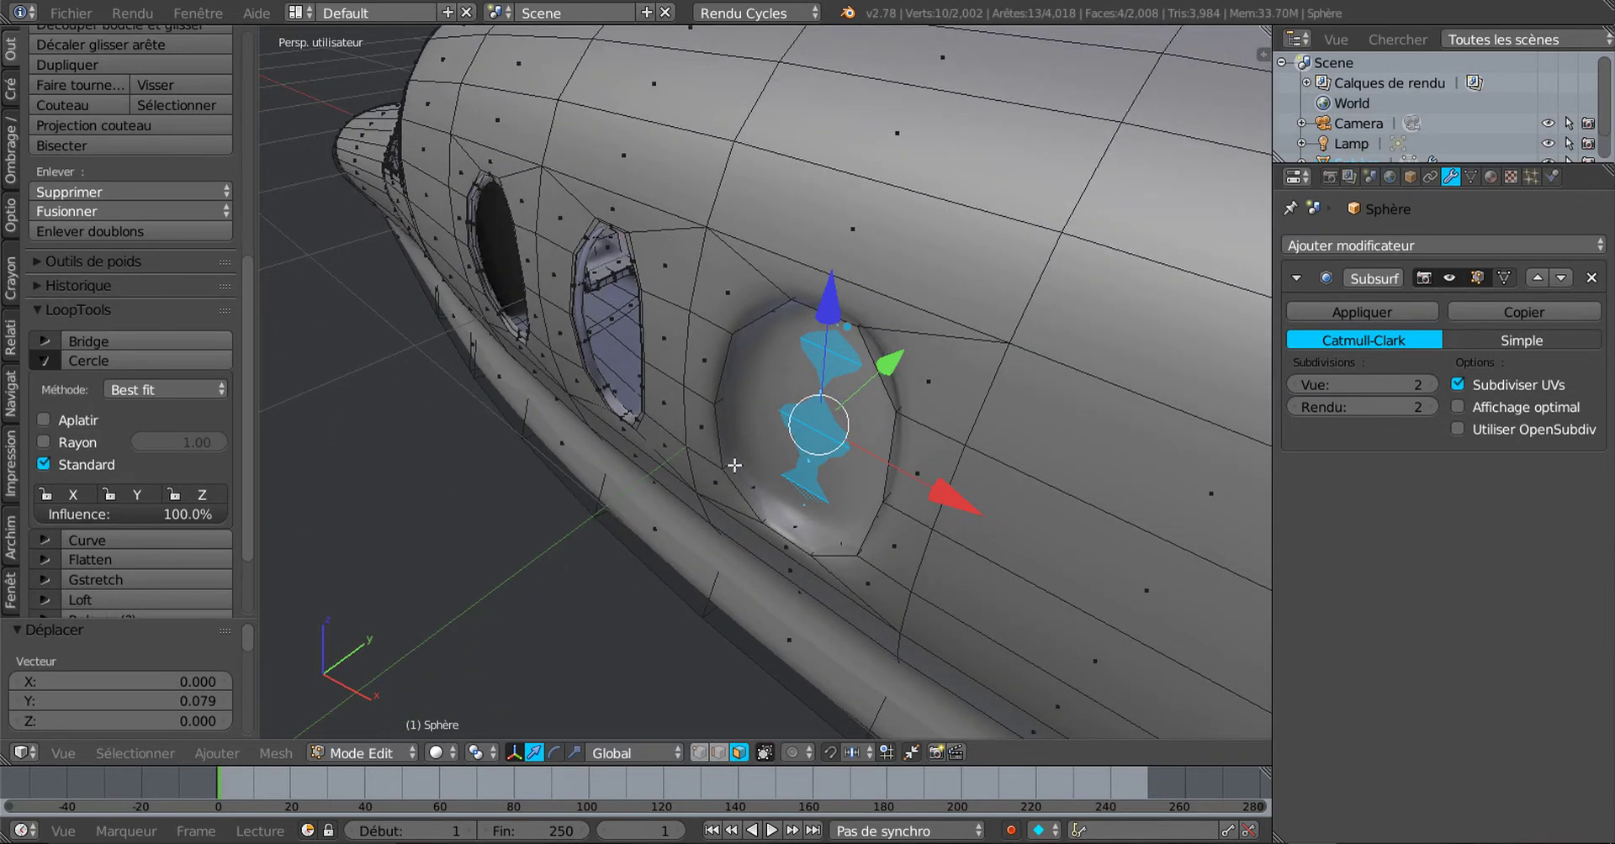
key(ctrl+r)
scroll(734, 466, up, 1)
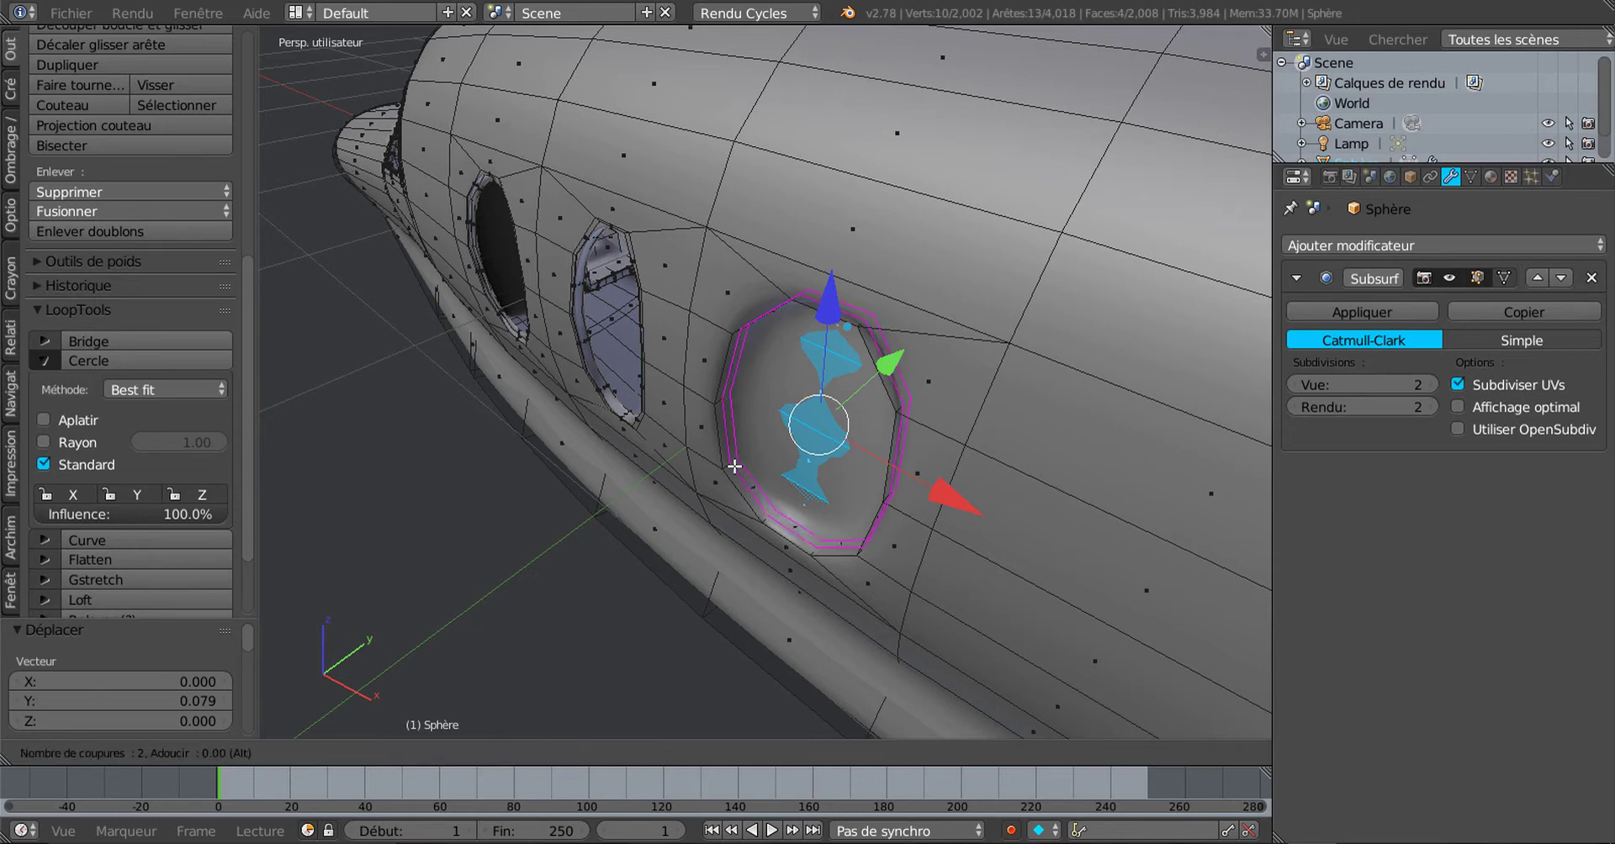
click(734, 466)
right_click(735, 461)
middle_drag(1005, 538, 1057, 502)
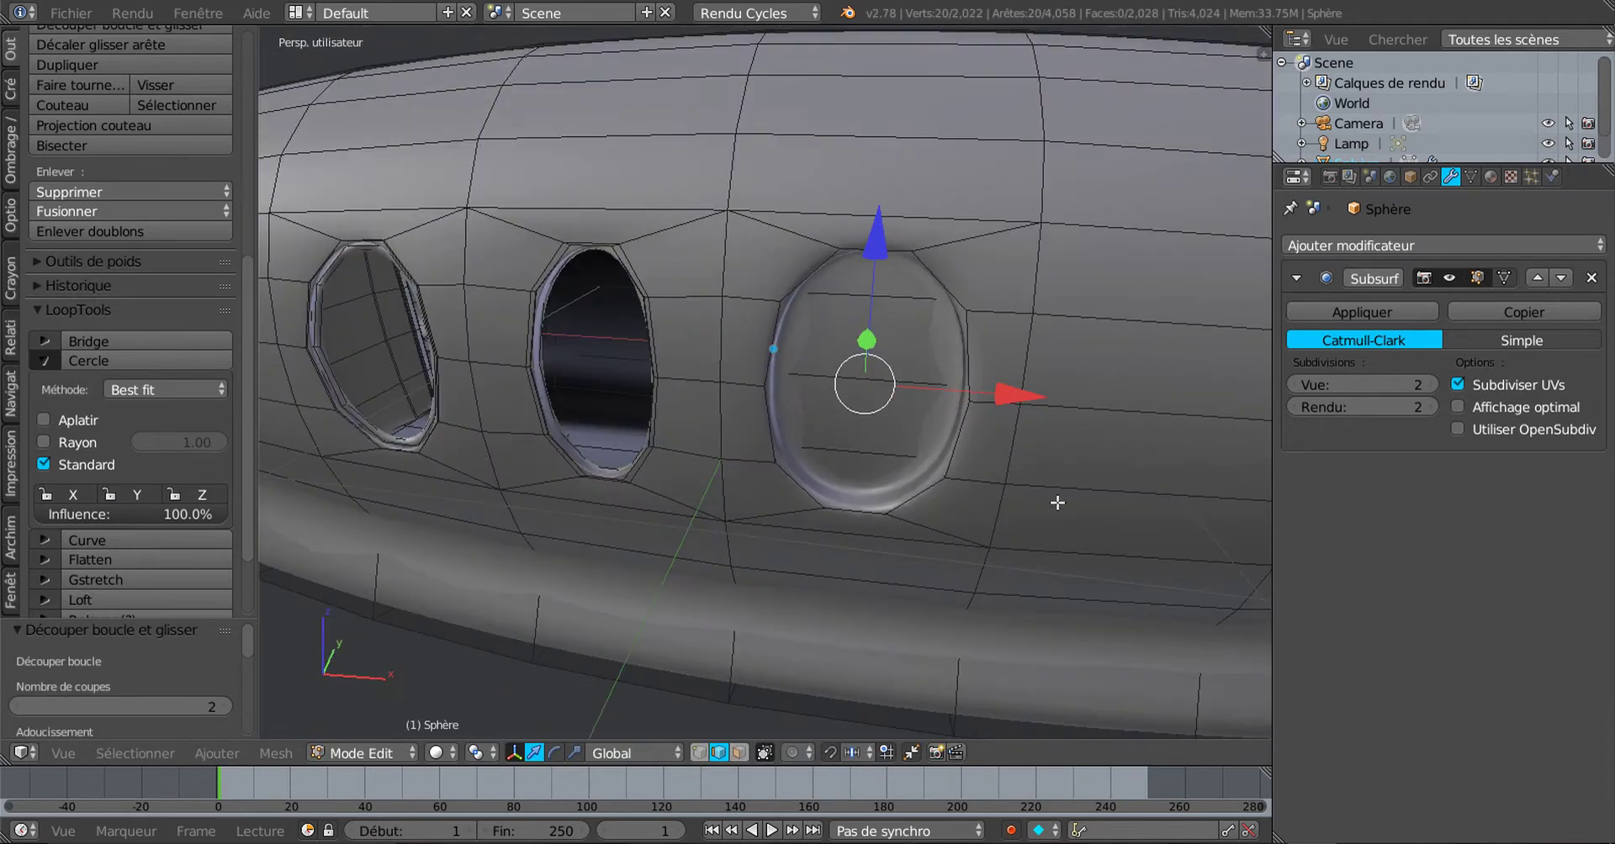
key(Tab)
key(Tab)
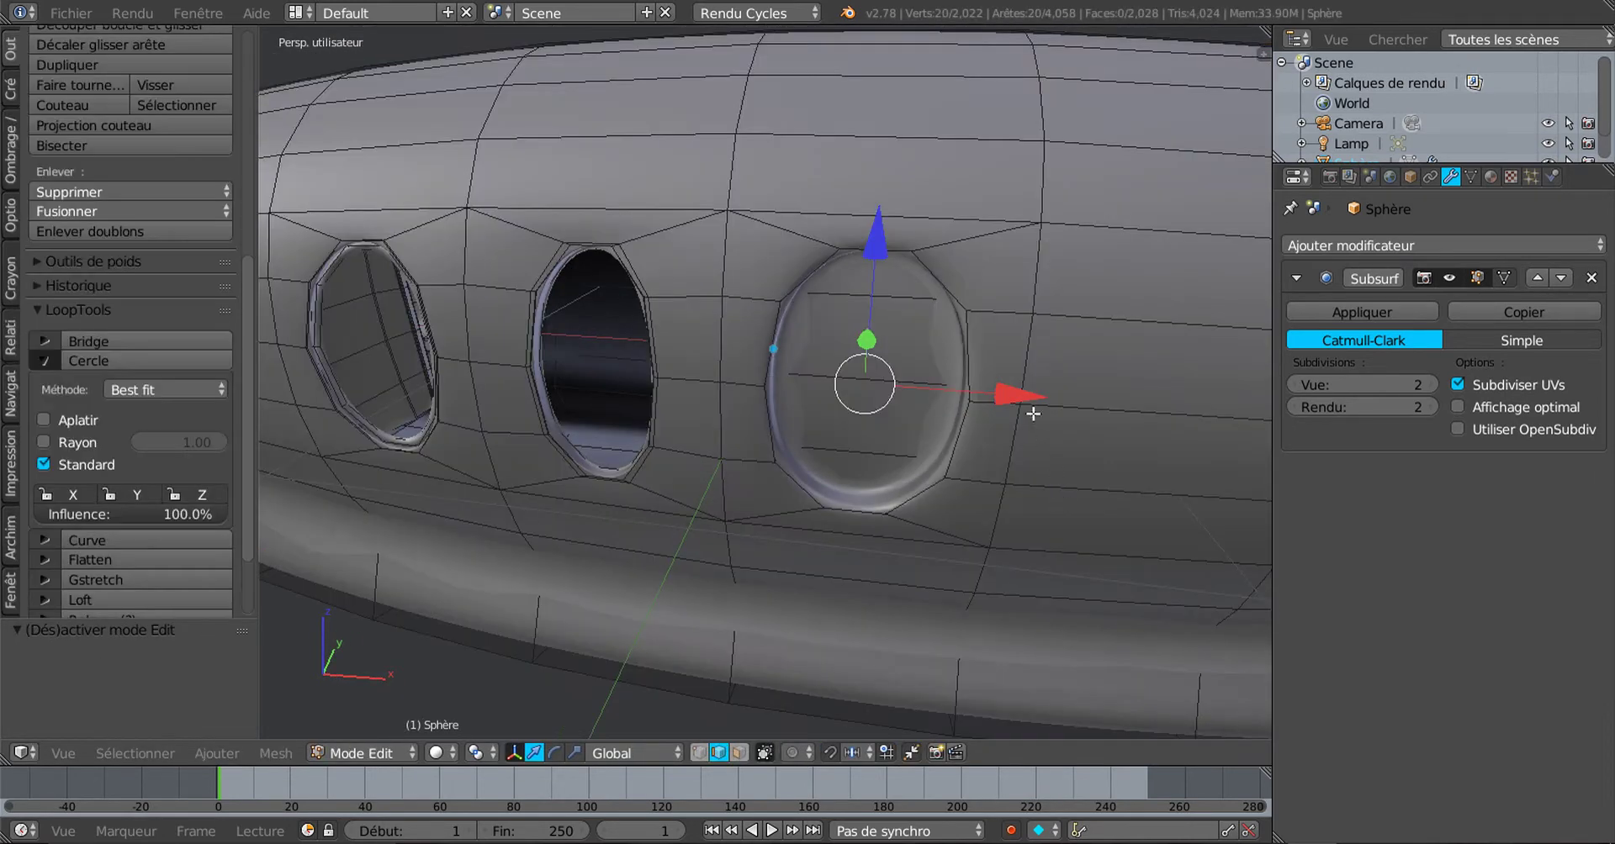
Step: Add one loop cut around the outside of the window, slid close to its rim, and check it in Object Mode
key(ctrl+r)
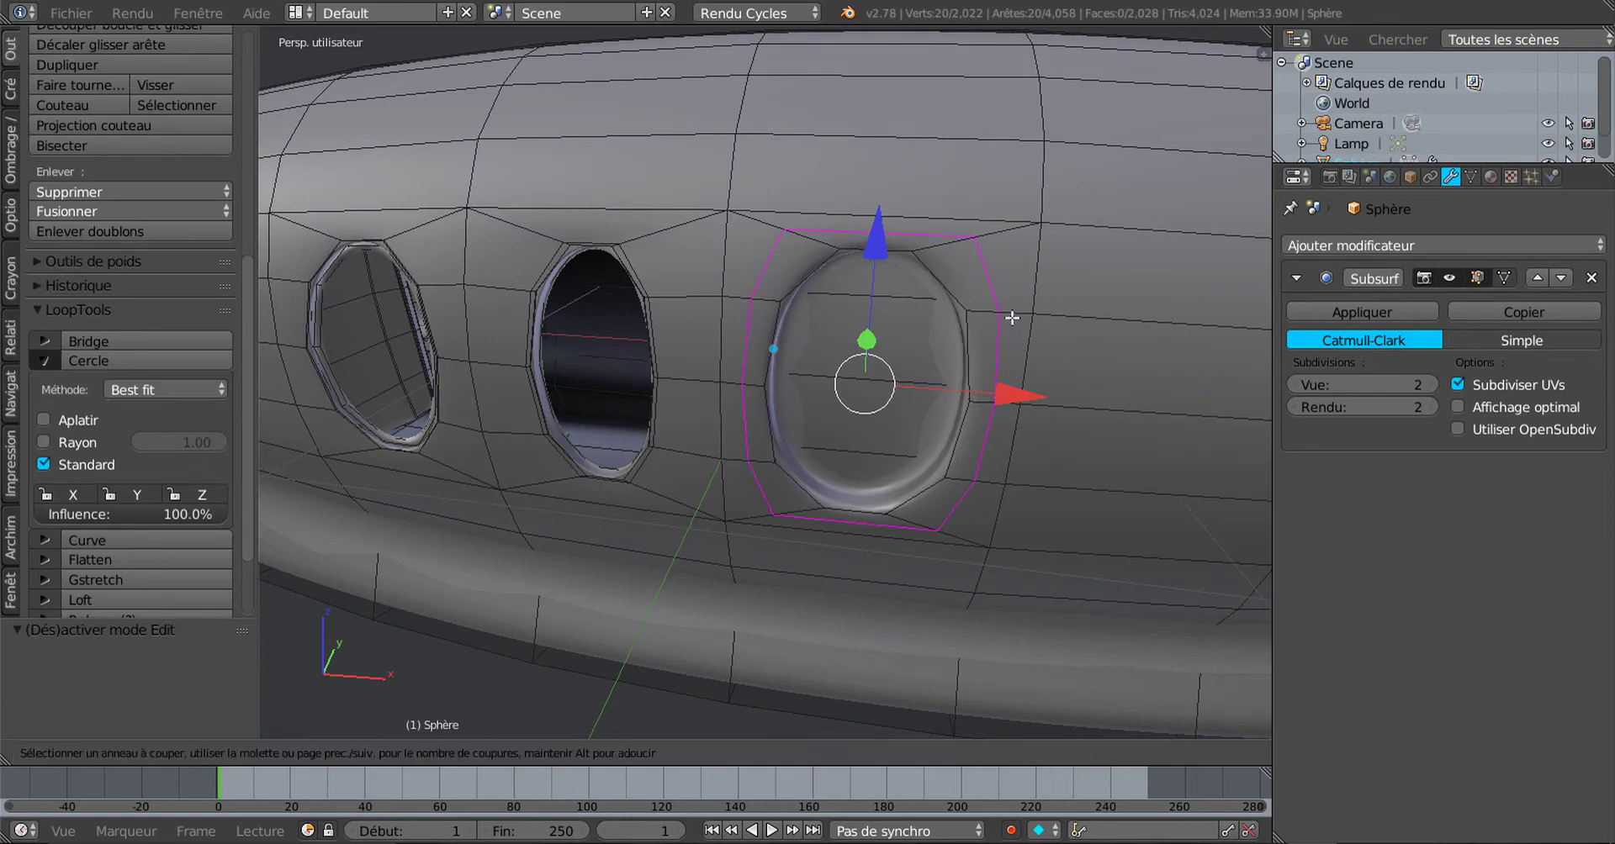
click(1006, 318)
click(987, 332)
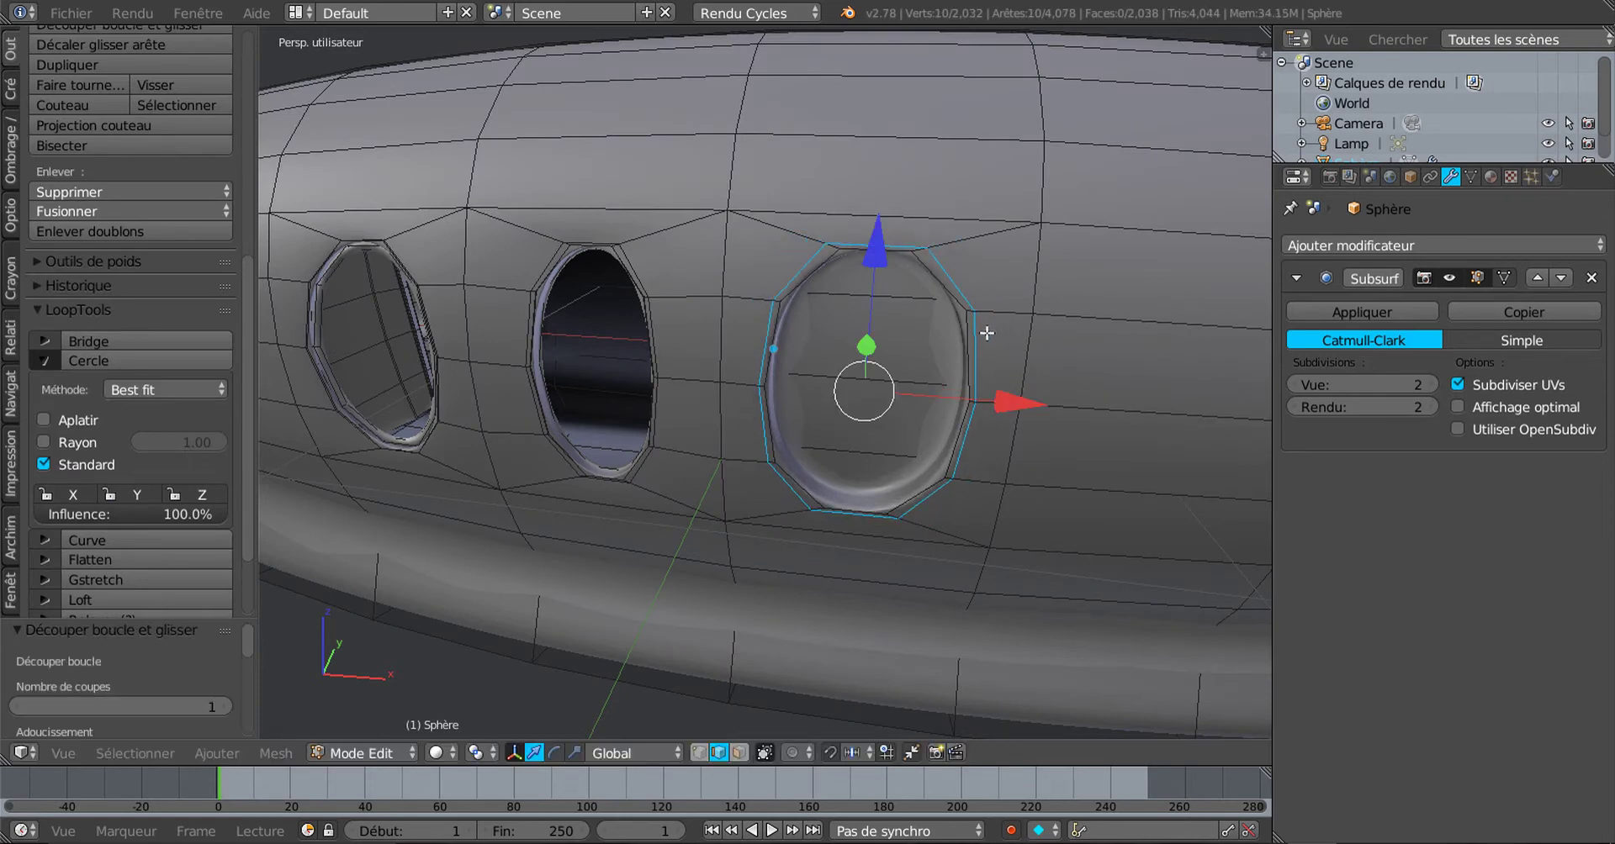
key(Tab)
middle_drag(1052, 452, 954, 372)
key(Tab)
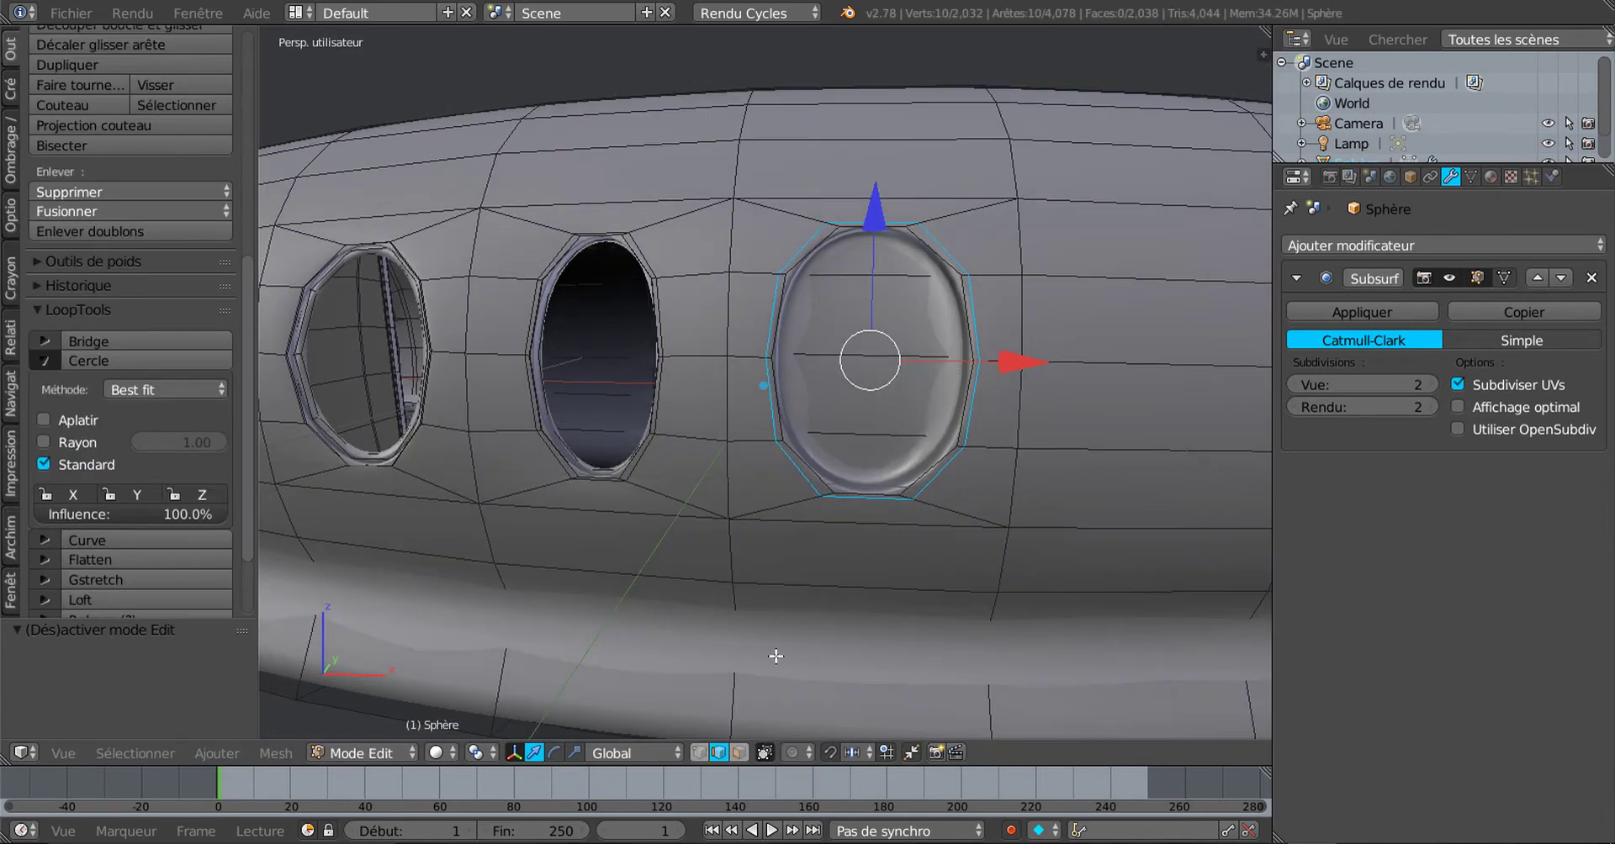
Step: In face selection, pick the four recessed window faces, inset them slightly and check the result in Object Mode
click(739, 753)
click(871, 261)
shift+click(877, 313)
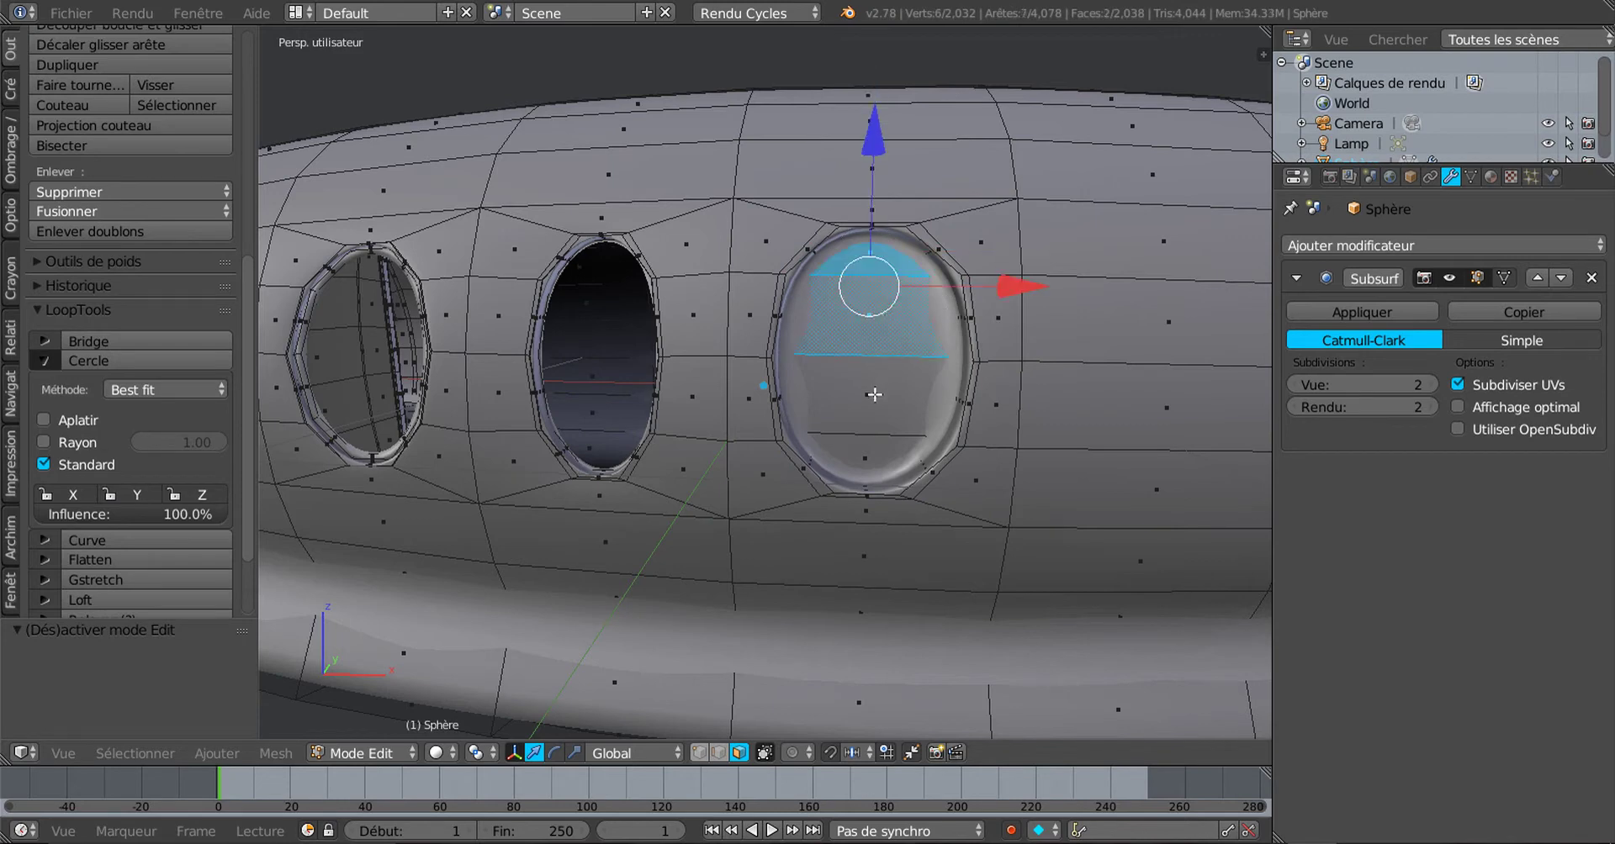
shift+click(875, 395)
shift+click(868, 449)
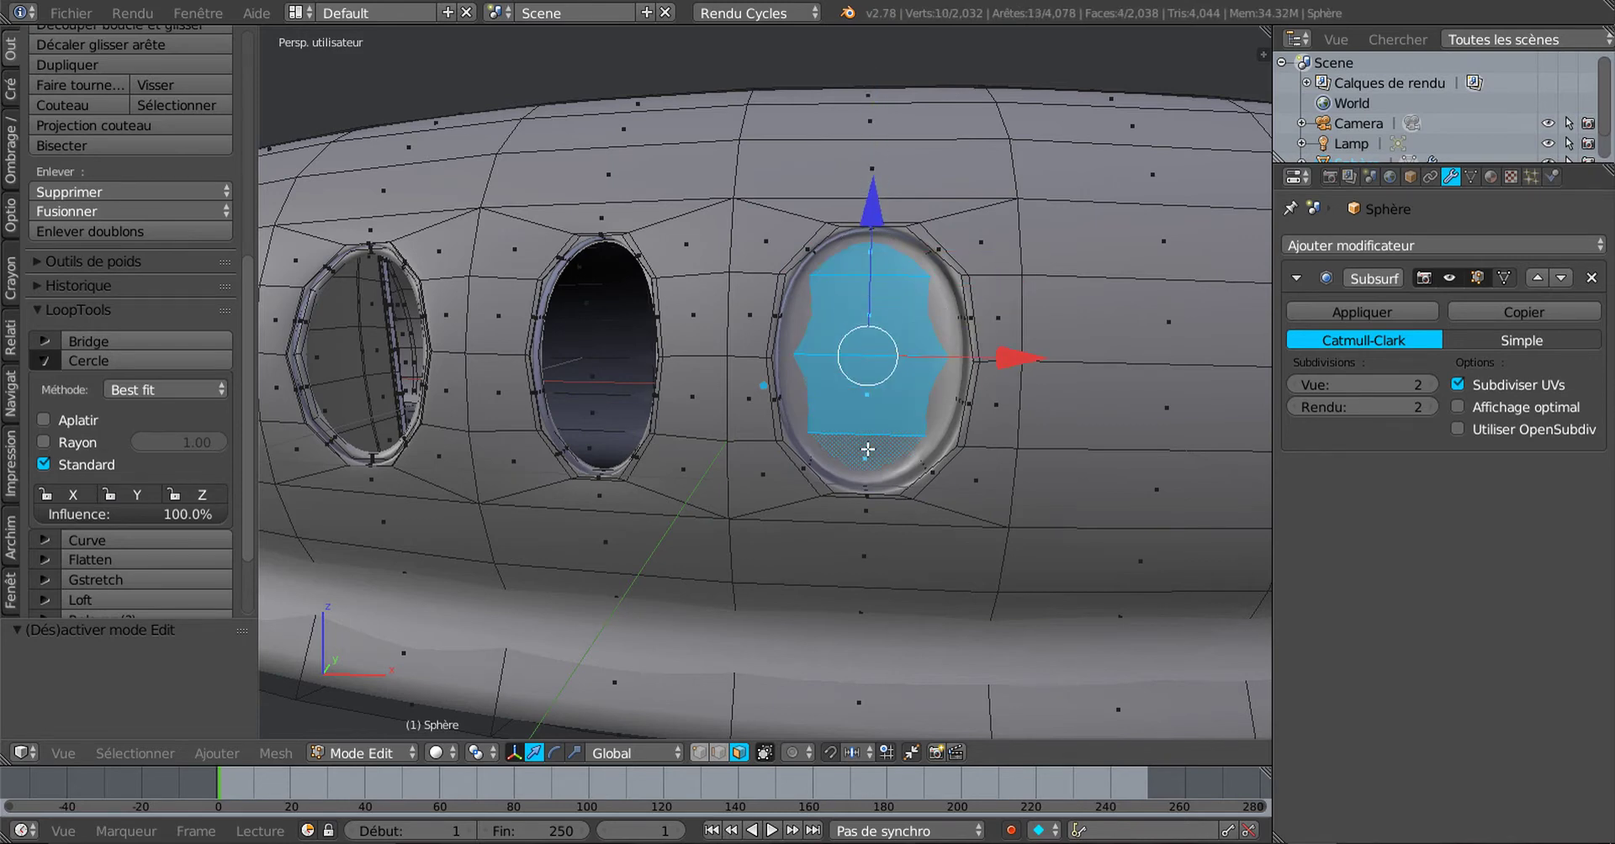
key(i)
click(1011, 485)
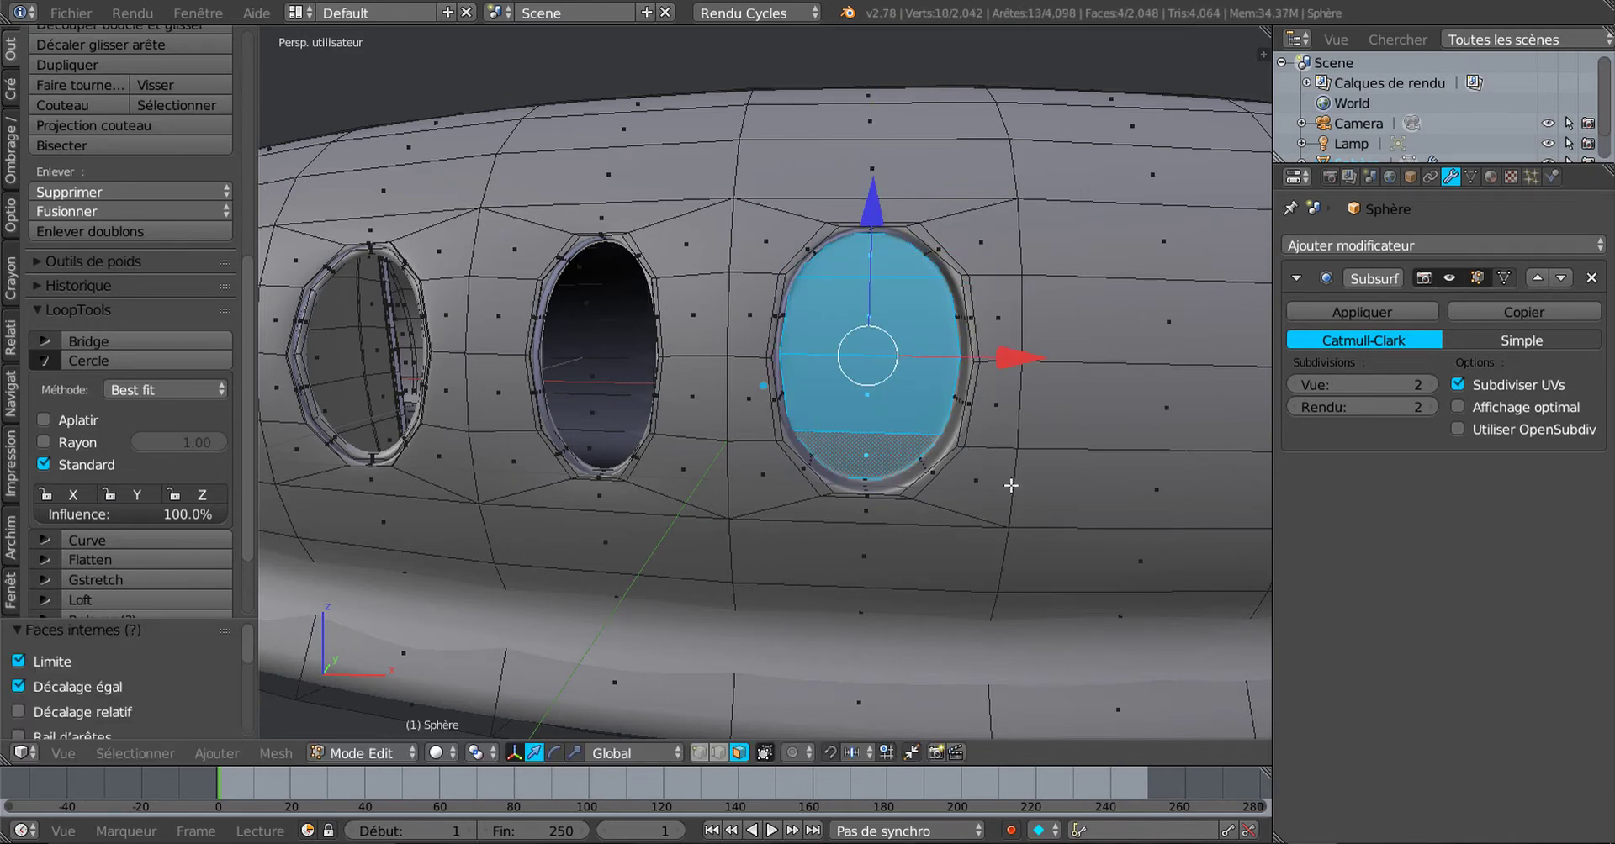
key(Tab)
middle_drag(1011, 486, 979, 532)
key(Tab)
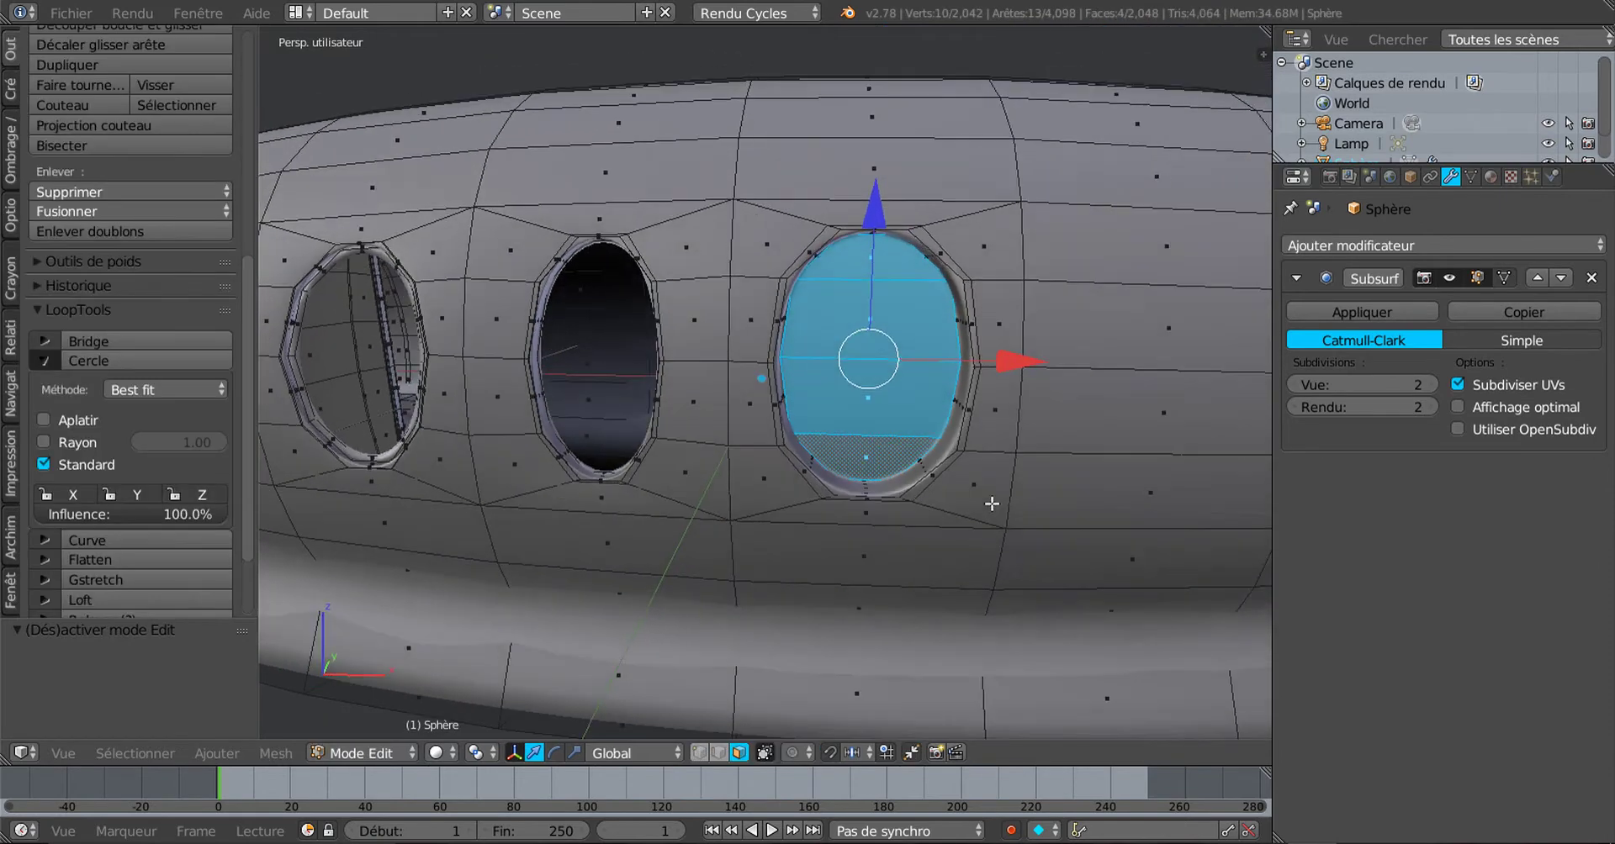
Step: Inspect the window from outside and inside the fuselage, and undo the last inset and the face selection
middle_drag(879, 409, 833, 307)
scroll(562, 421, down, 5)
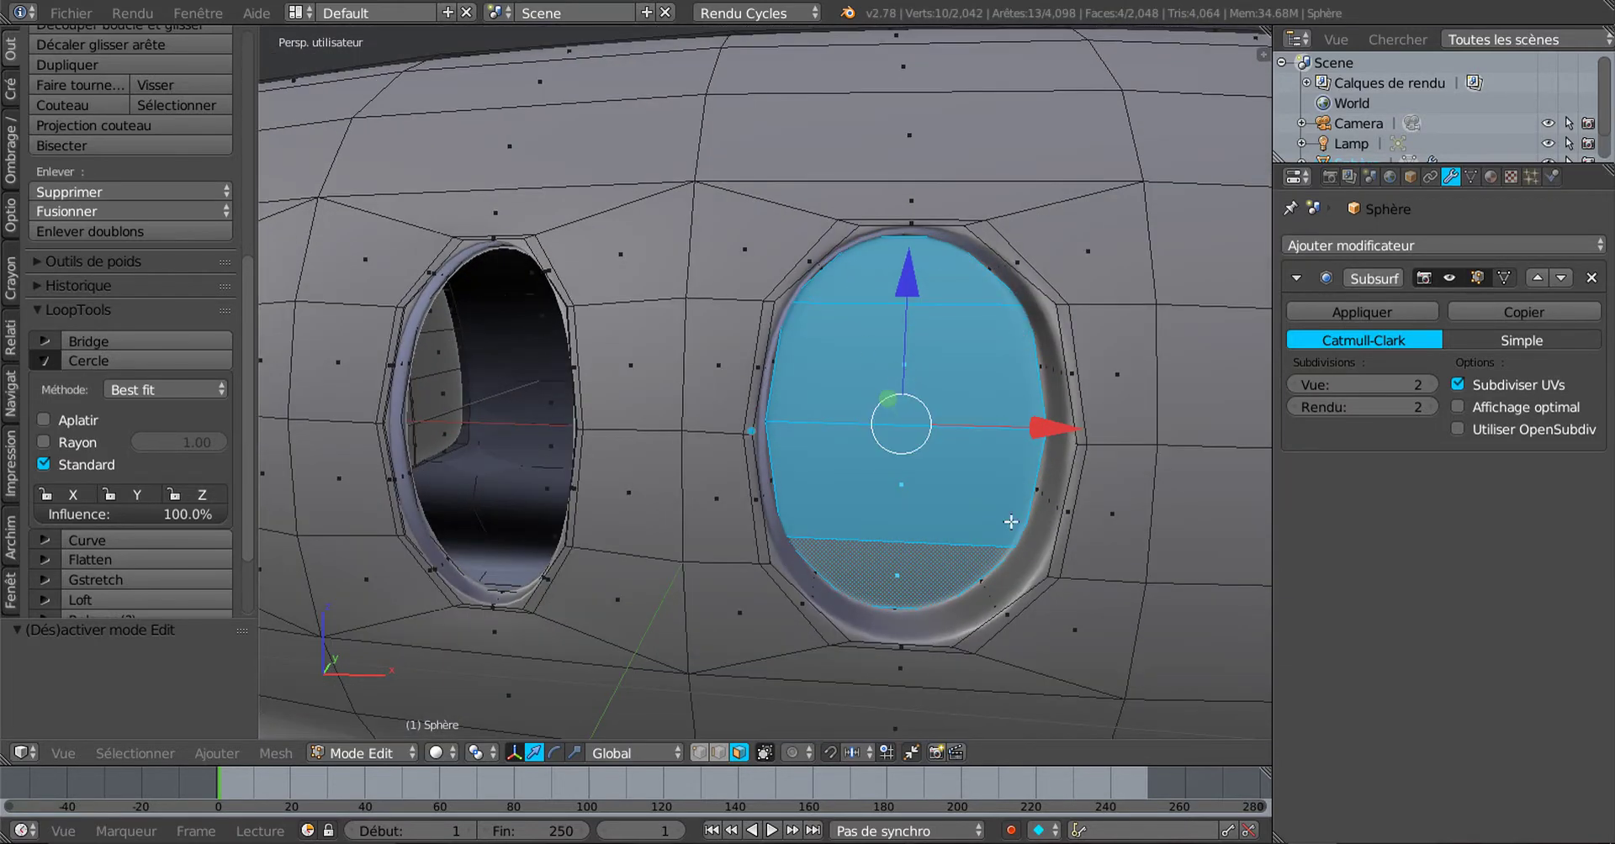
scroll(1010, 521, down, 2)
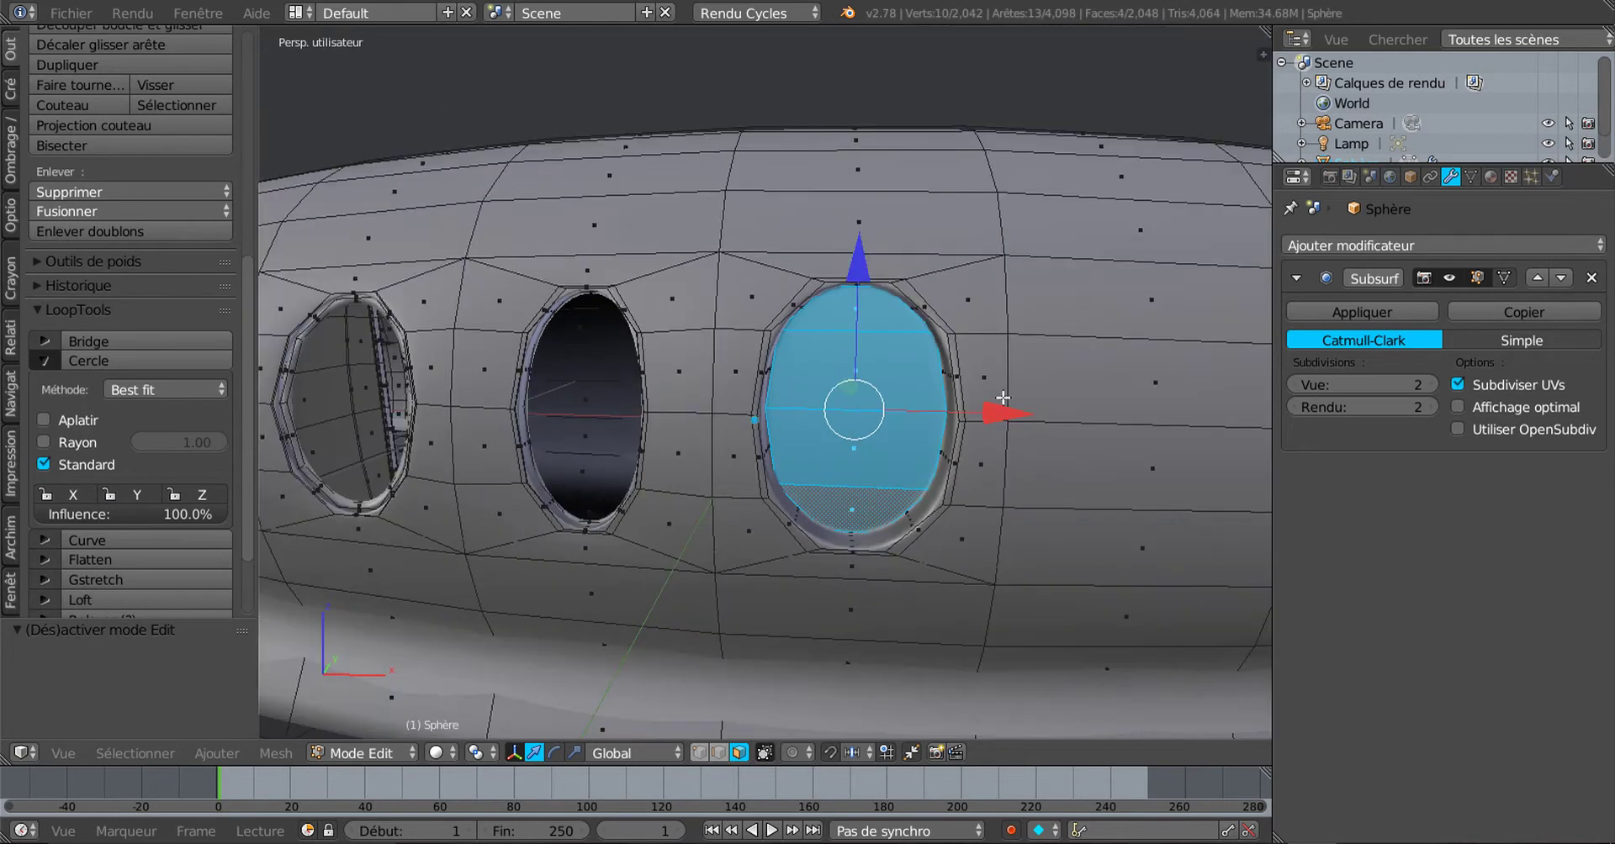
middle_drag(949, 515, 757, 449)
key(ctrl+z)
key(ctrl+z)
key(ctrl+z)
key(ctrl+z)
key(ctrl+z)
key(ctrl+z)
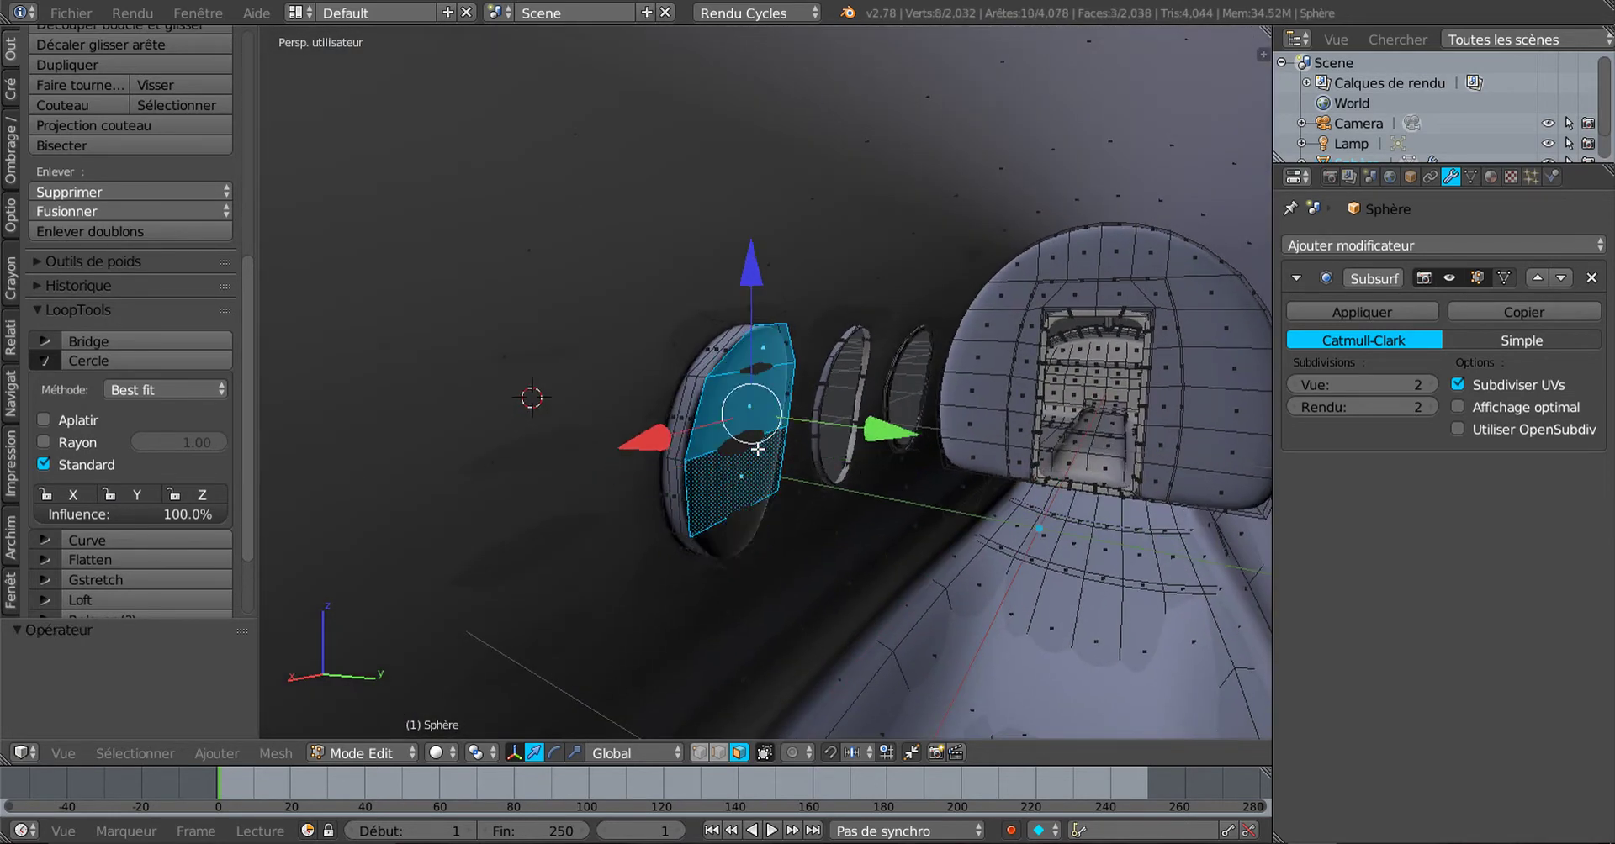
key(ctrl+z)
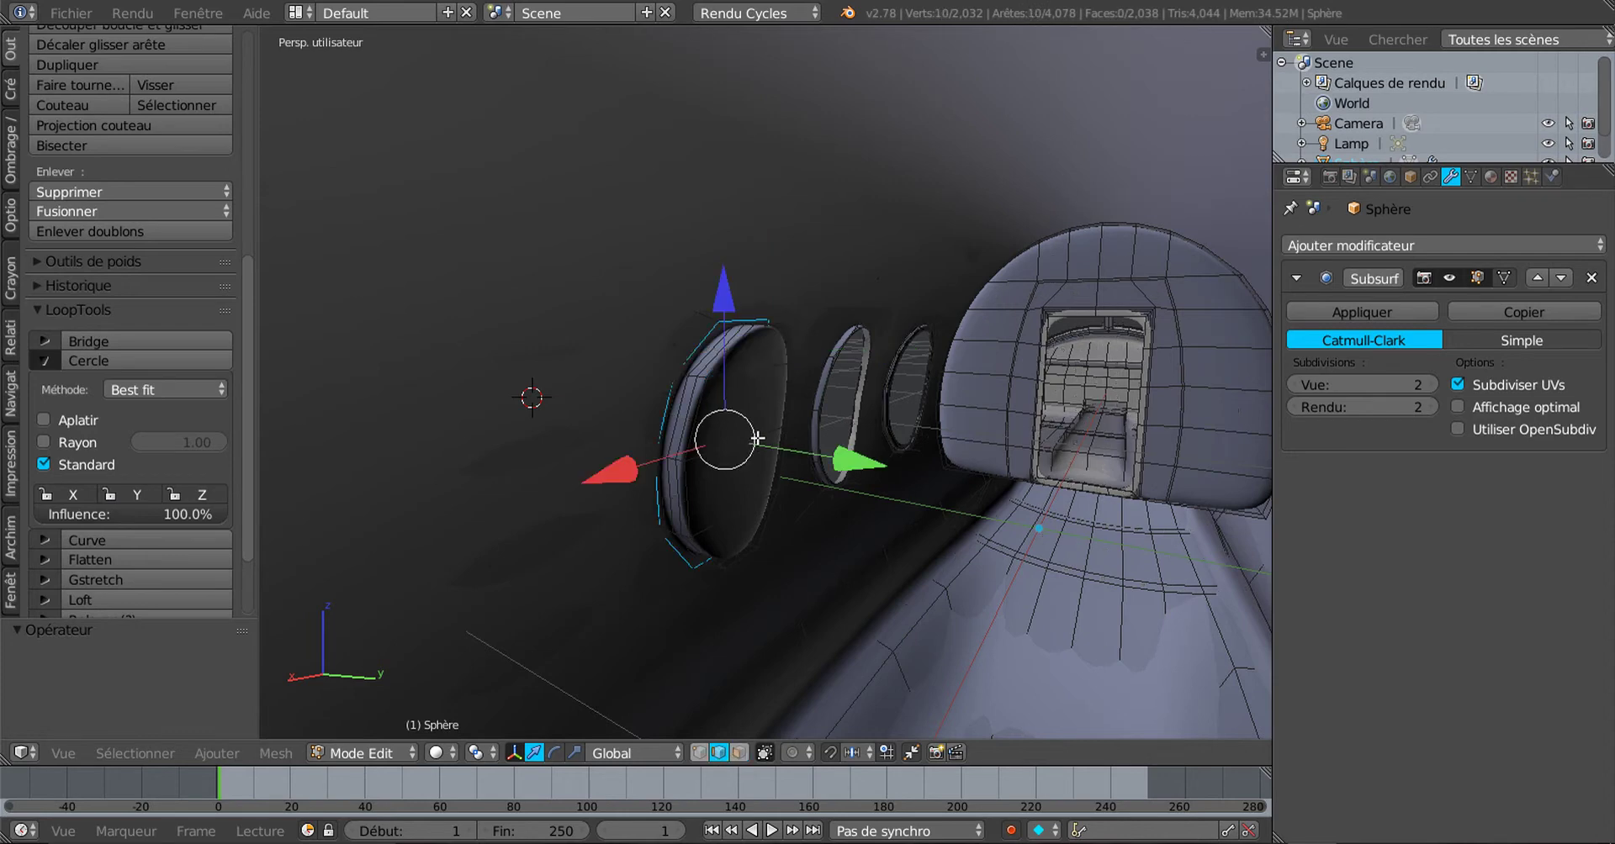
Step: Undo the loop cuts around the window's rim and inner wall, back to the selected four recessed faces
key(ctrl+z)
key(ctrl+z)
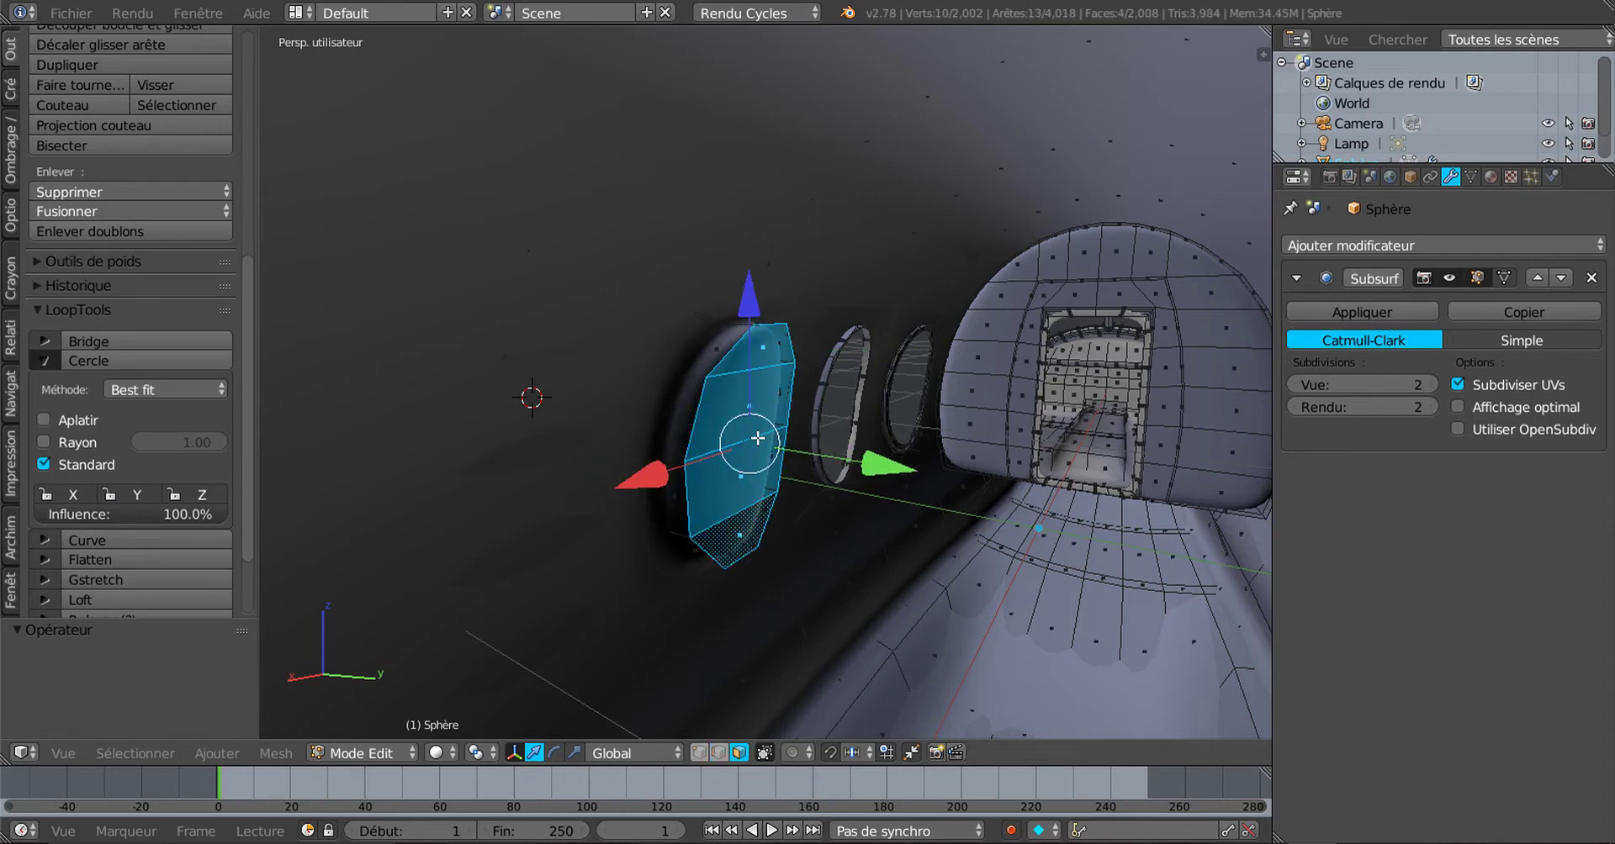
middle_drag(758, 438, 679, 447)
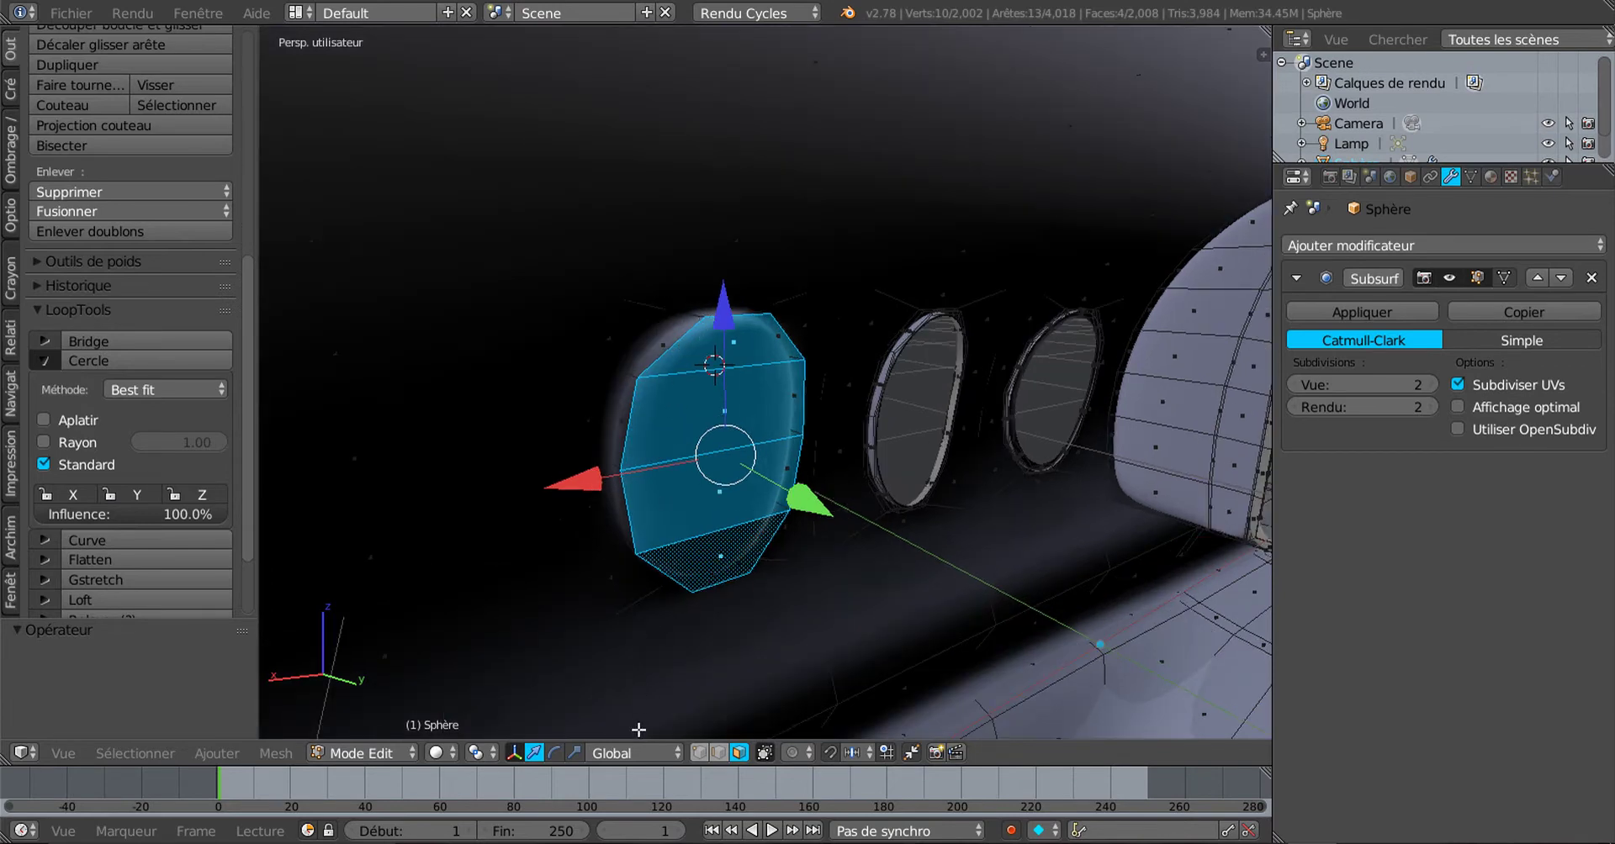
Step: Scale the four recessed window faces down to about 0.9 and check the smoothed result in Object Mode
middle_drag(659, 732, 792, 502)
middle_drag(732, 567, 941, 566)
key(s)
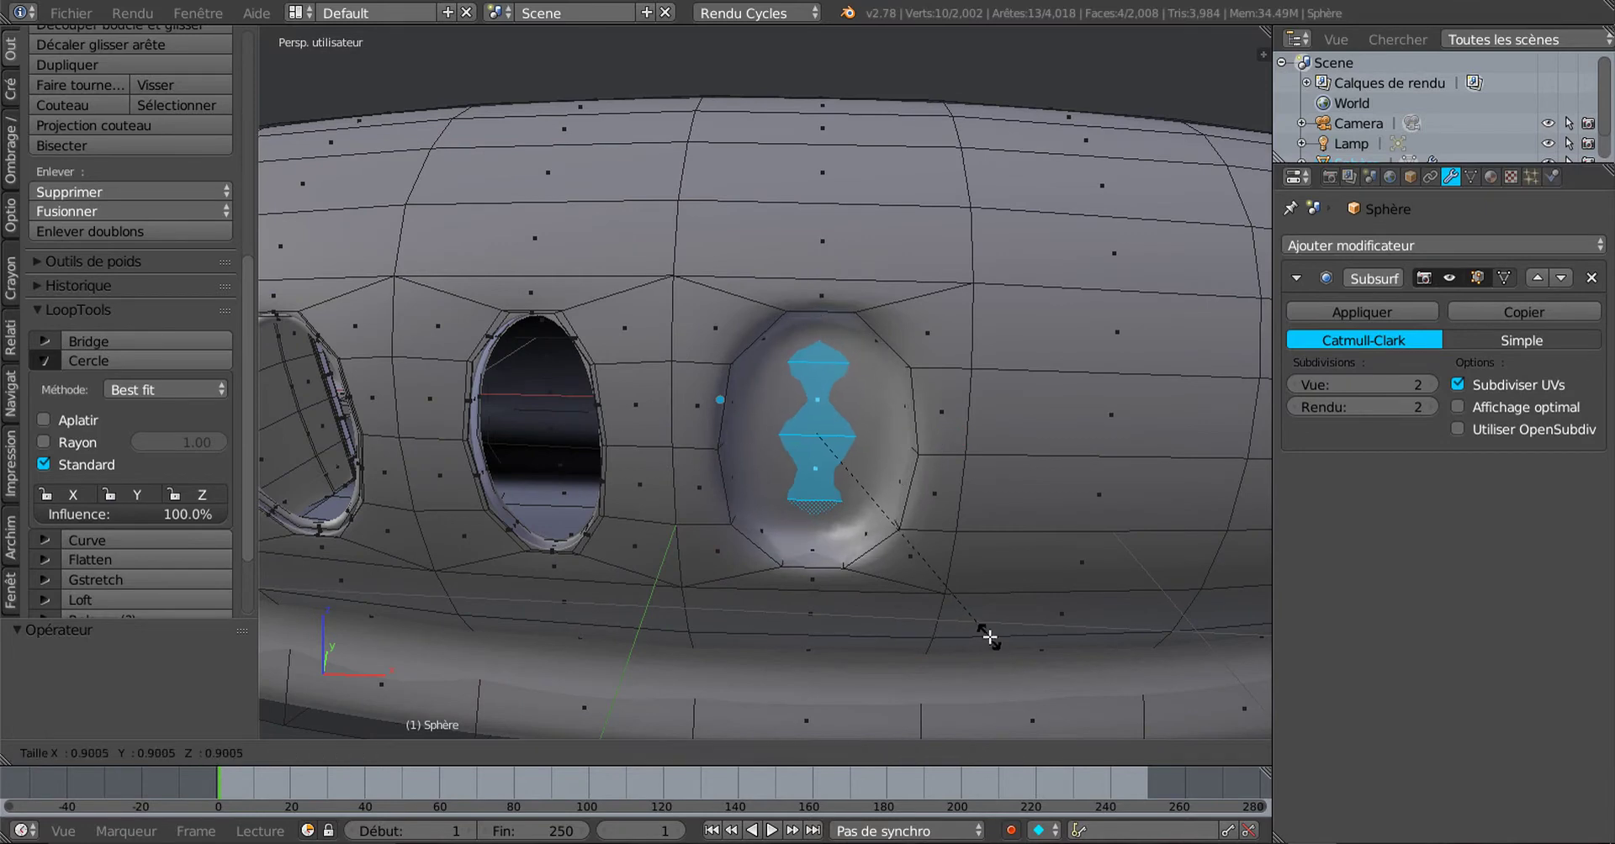
click(984, 627)
key(Tab)
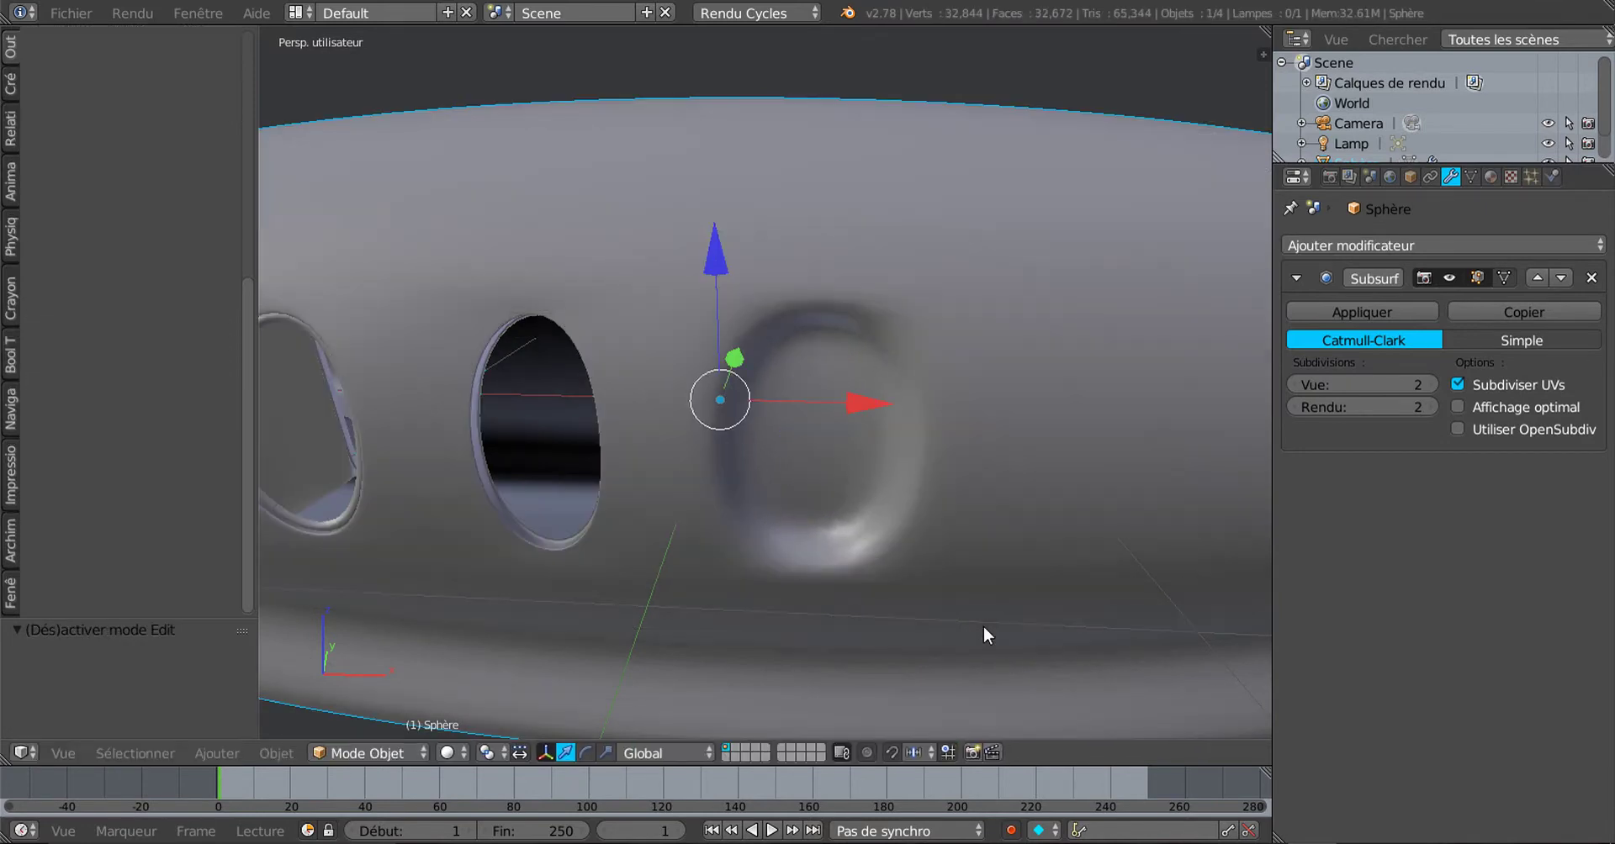
middle_drag(1038, 497, 1020, 496)
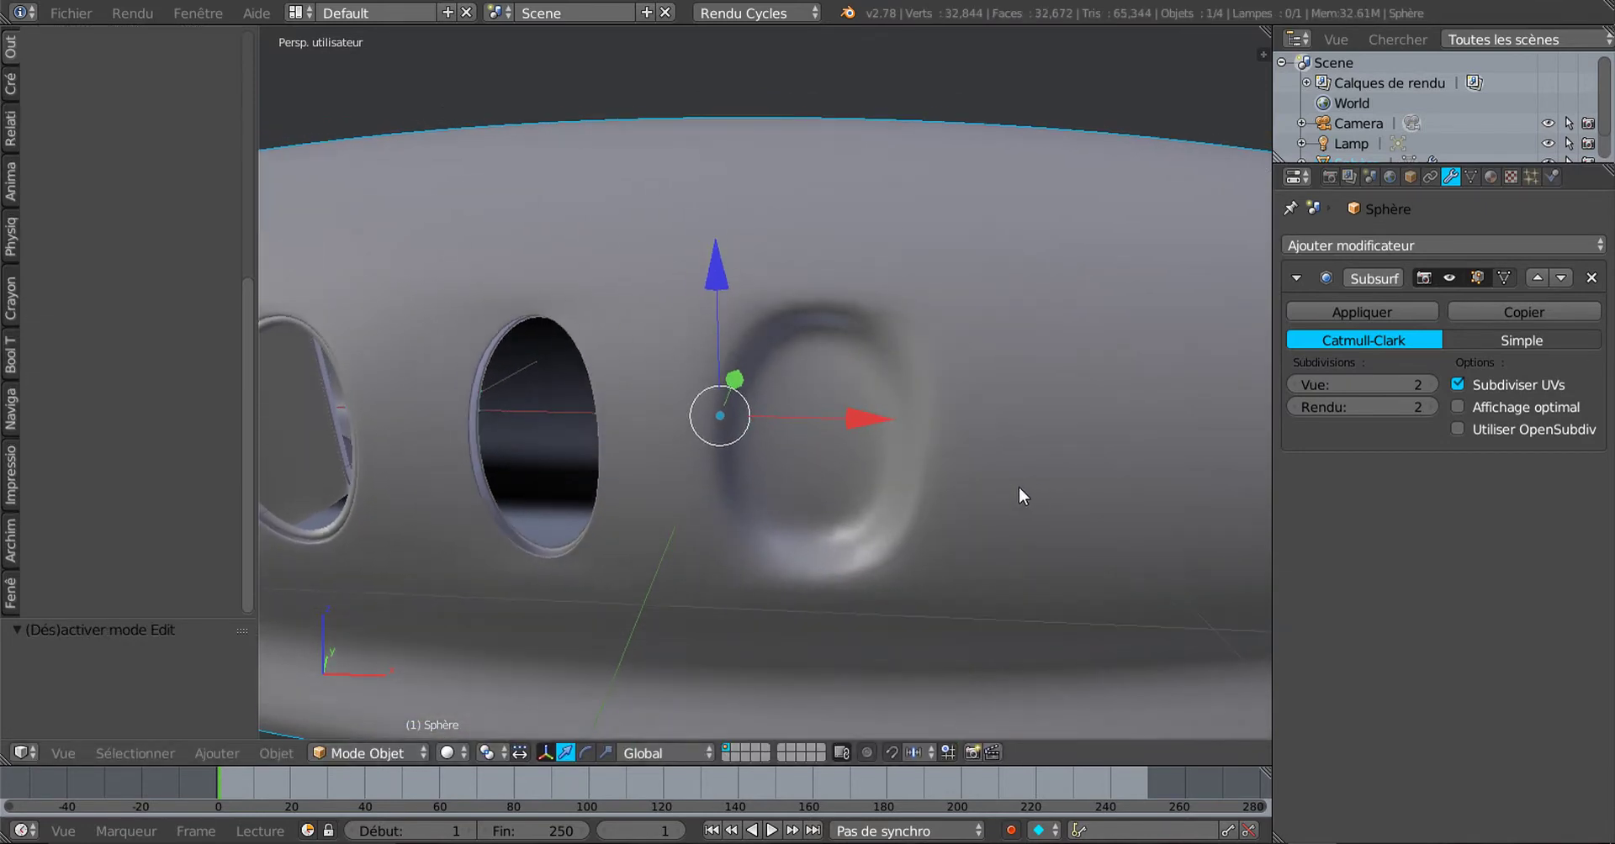
key(Tab)
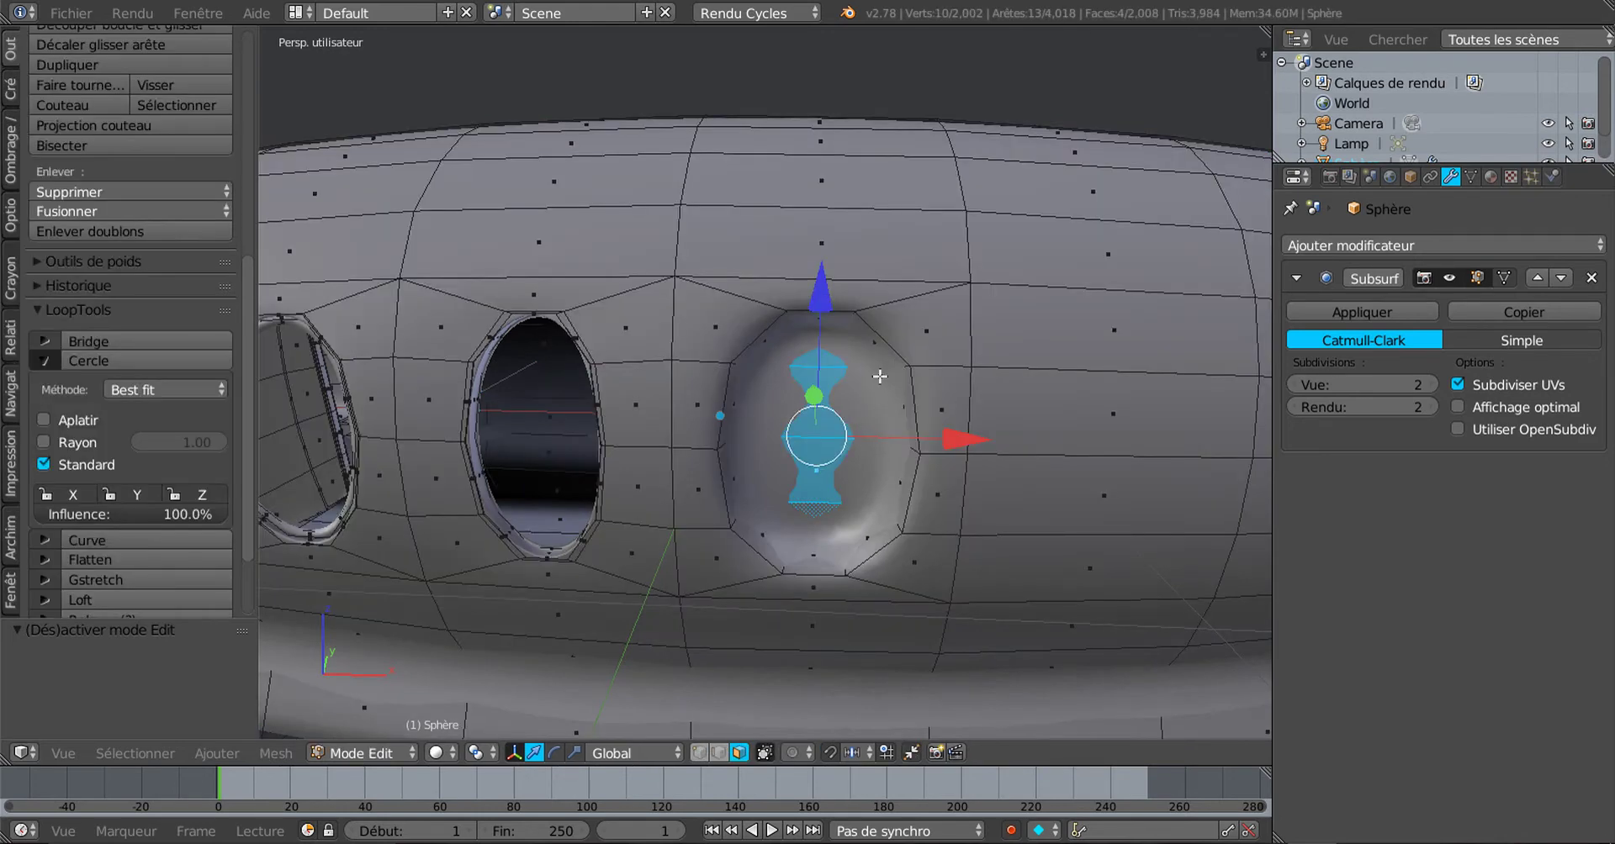
Step: In edge selection, select the short top and bottom edges of the recessed window's back face from inside the fuselage
middle_drag(976, 477, 647, 453)
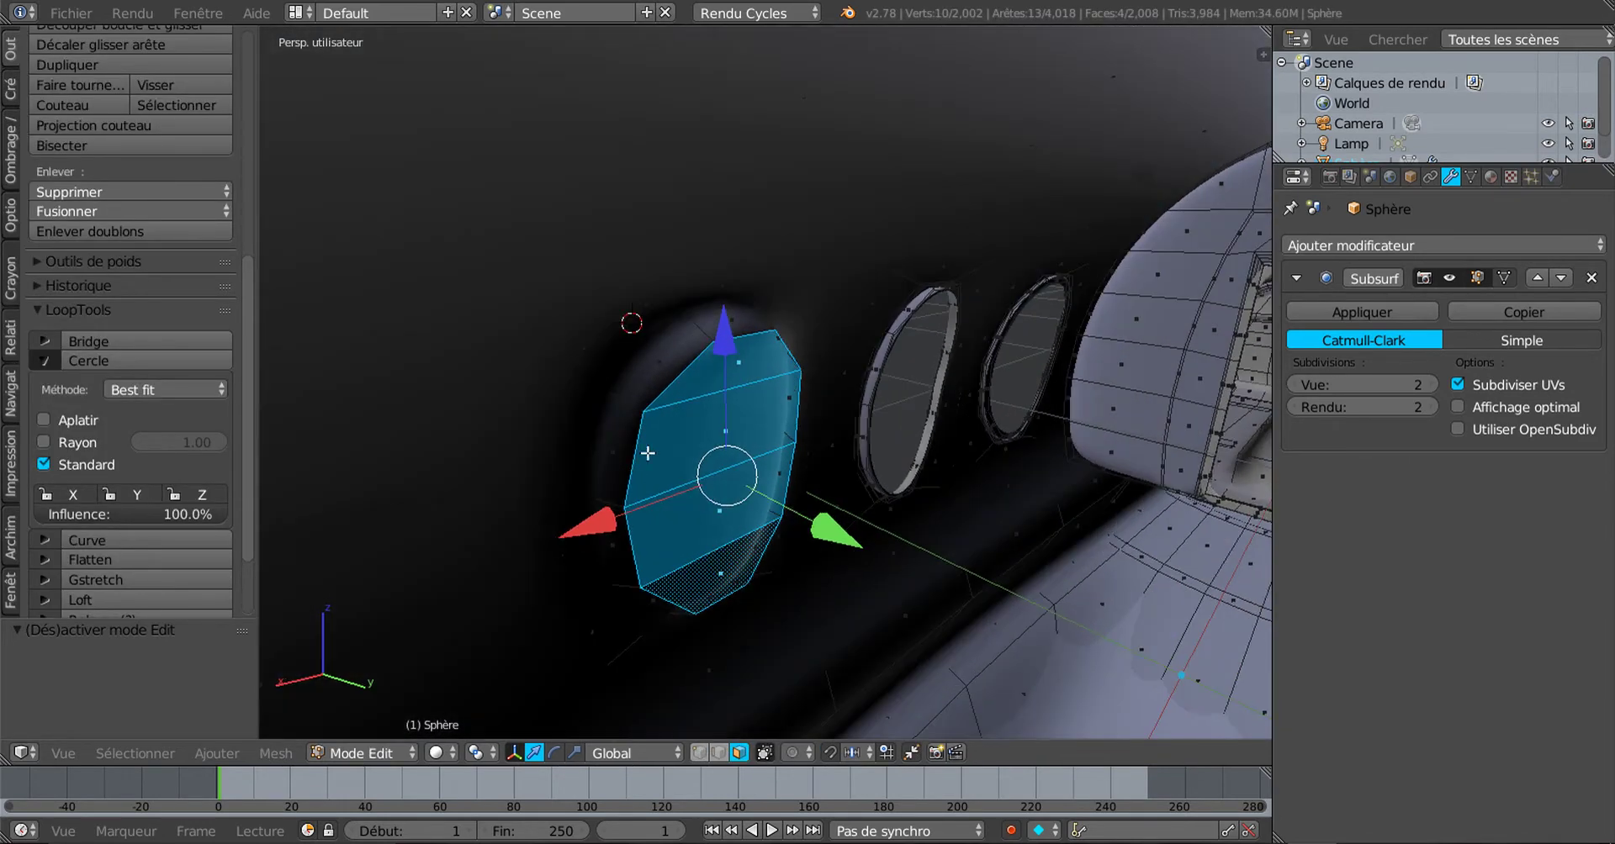
right_click(751, 336)
click(719, 753)
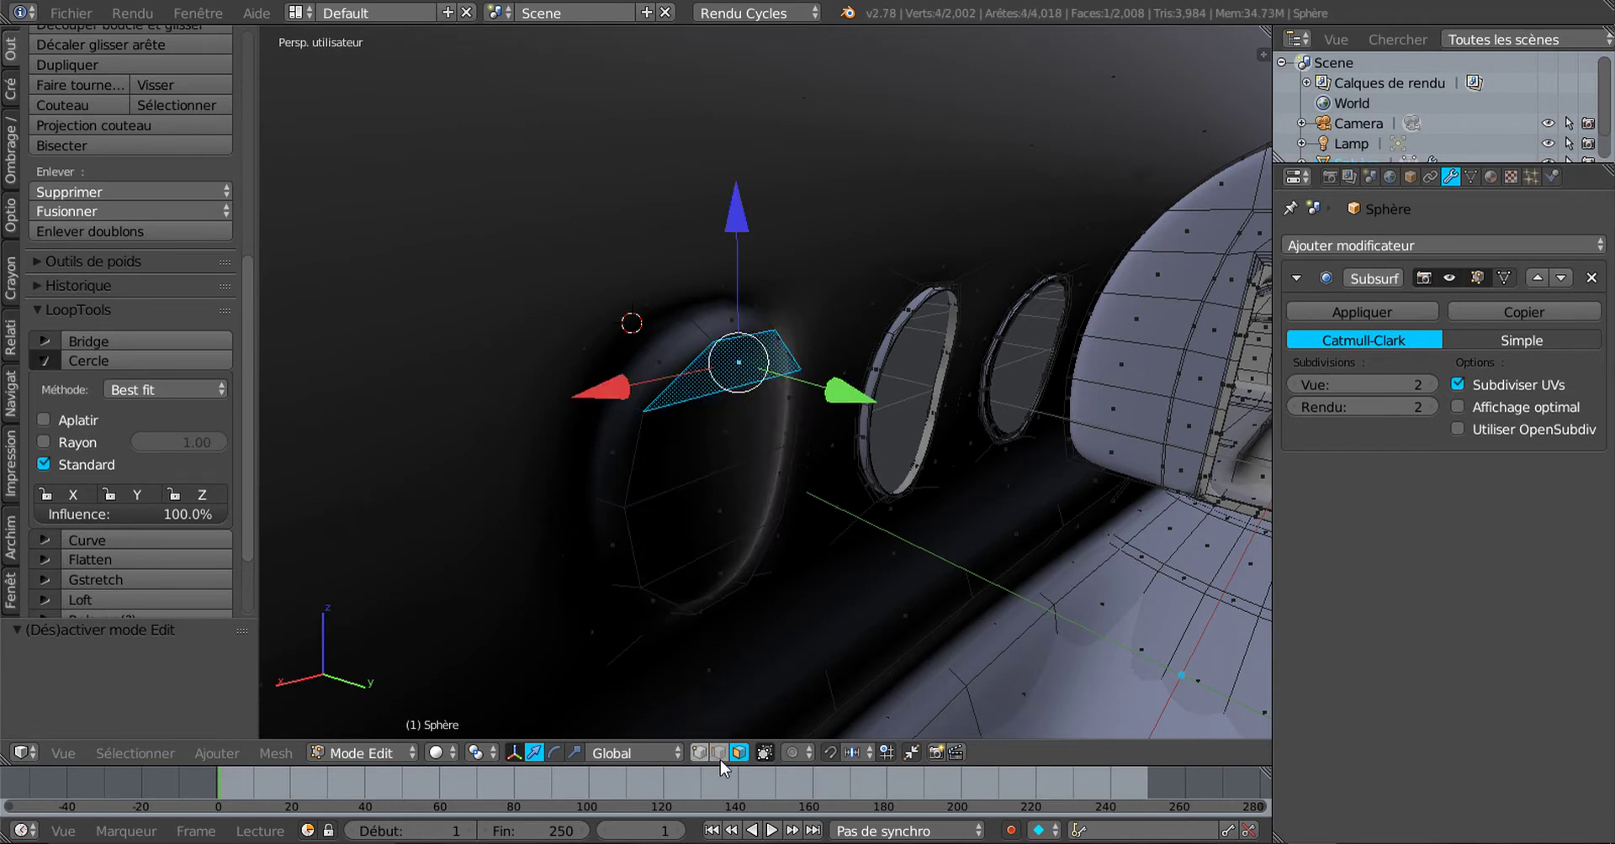
right_click(745, 341)
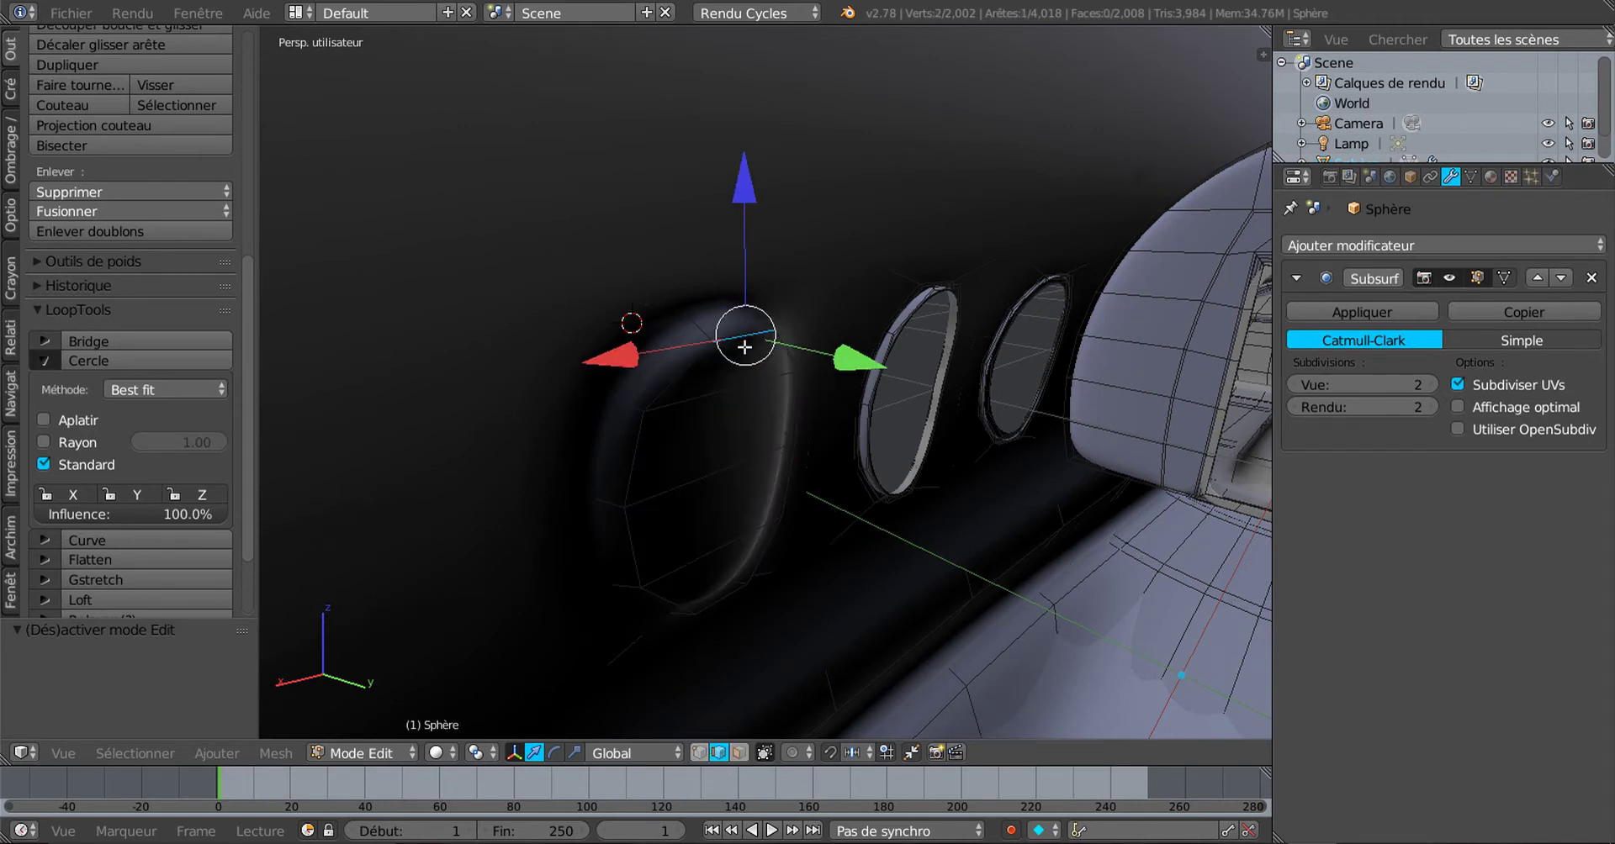
shift+click(725, 601)
scroll(725, 606, up, 3)
middle_drag(721, 618, 680, 596)
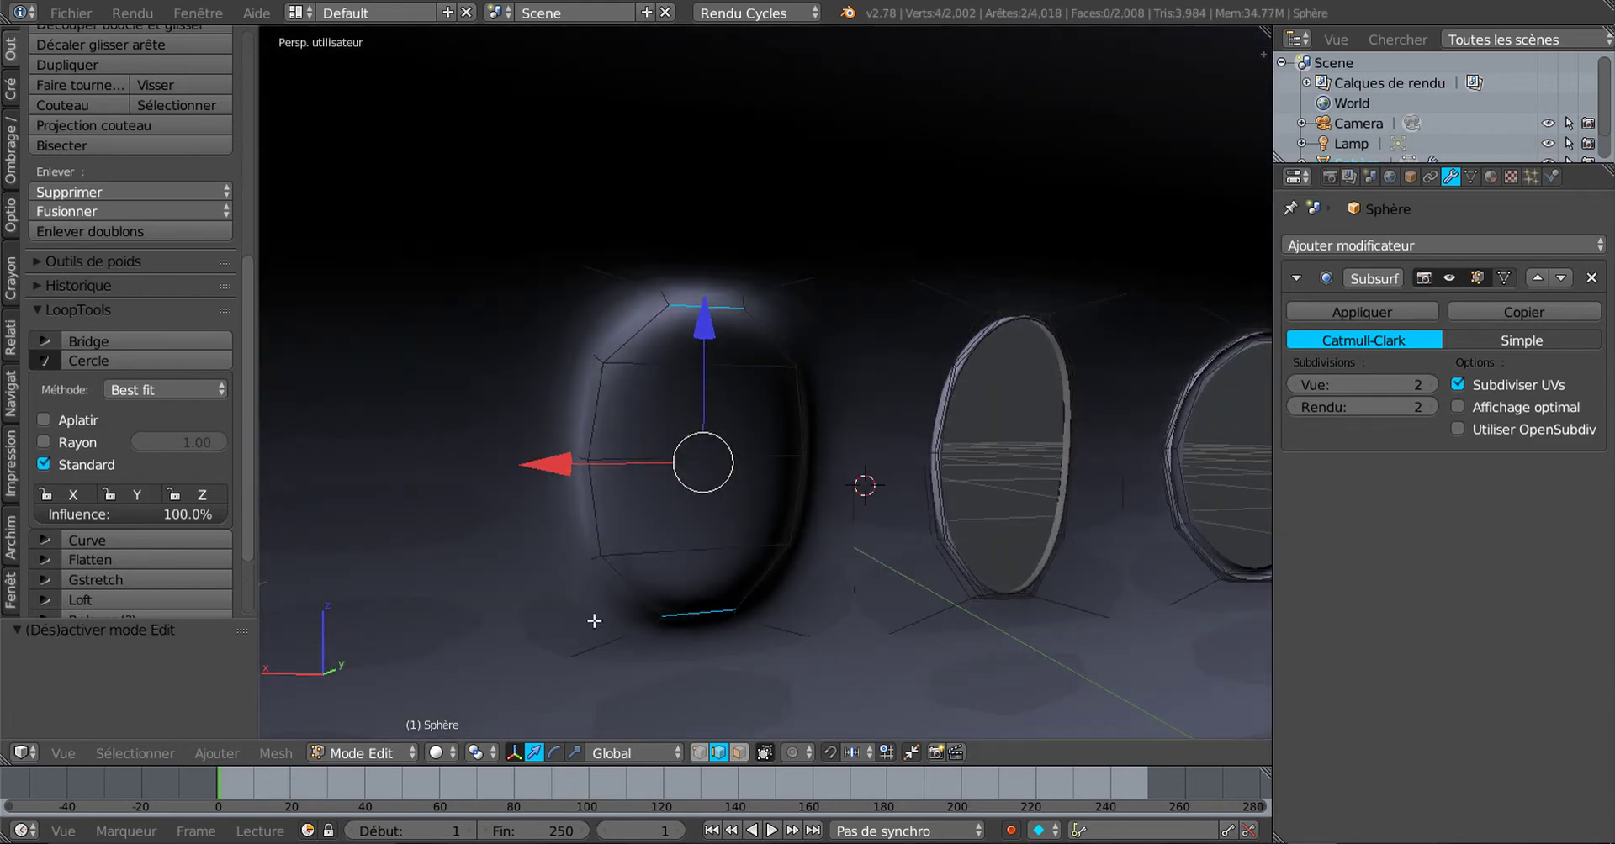
middle_drag(592, 629, 581, 600)
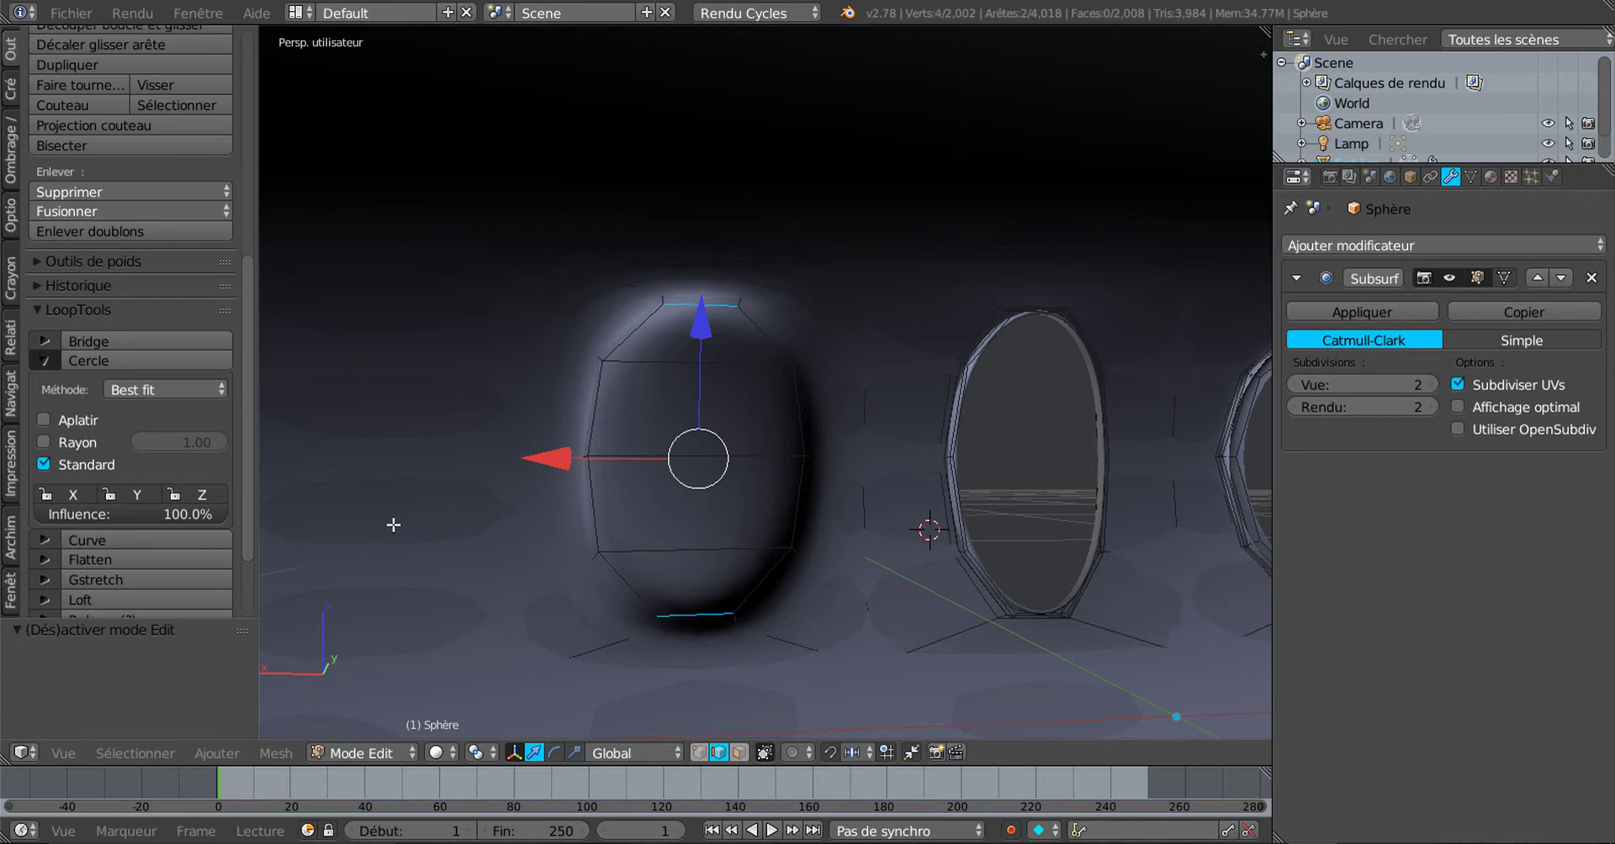
Step: With the subdivision view level lowered to 0, widen the two selected edges along X by a factor of 2.474
click(575, 752)
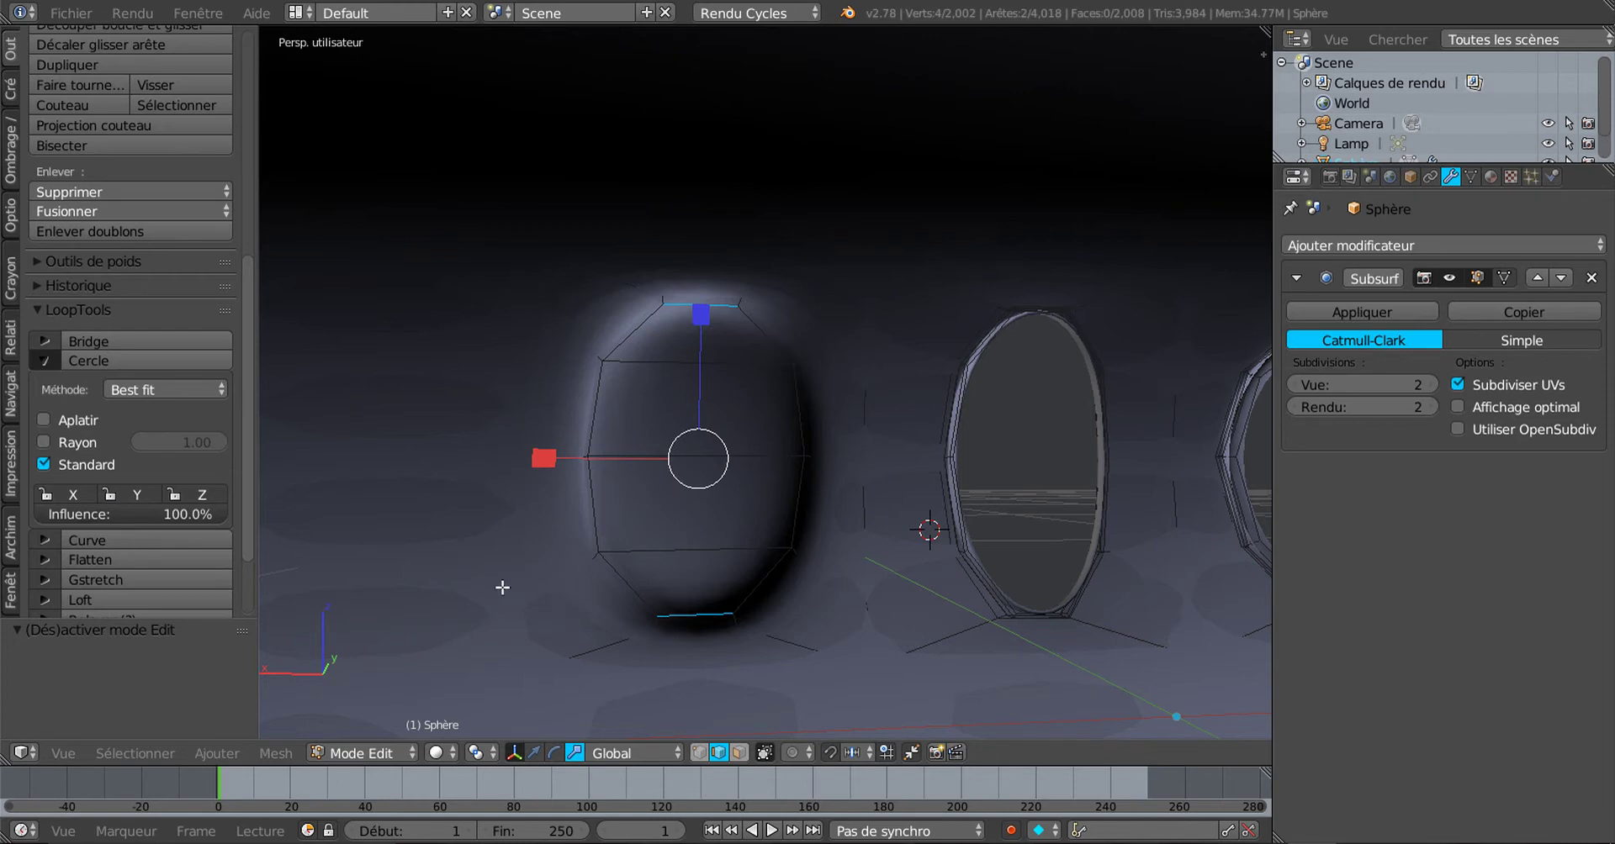
key(KP_1)
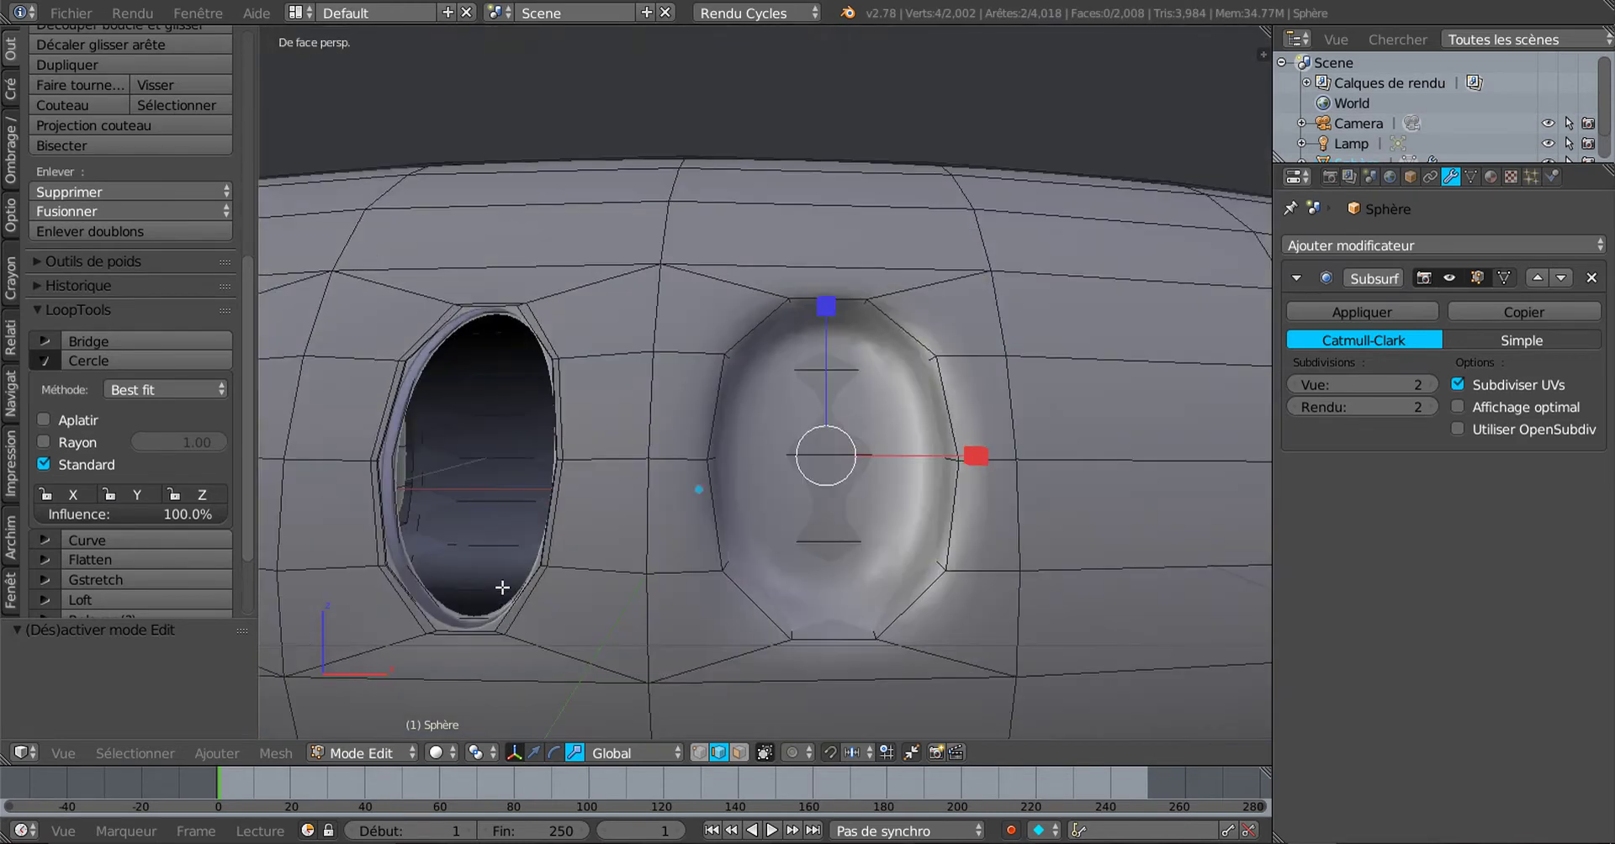
click(1291, 385)
click(1292, 385)
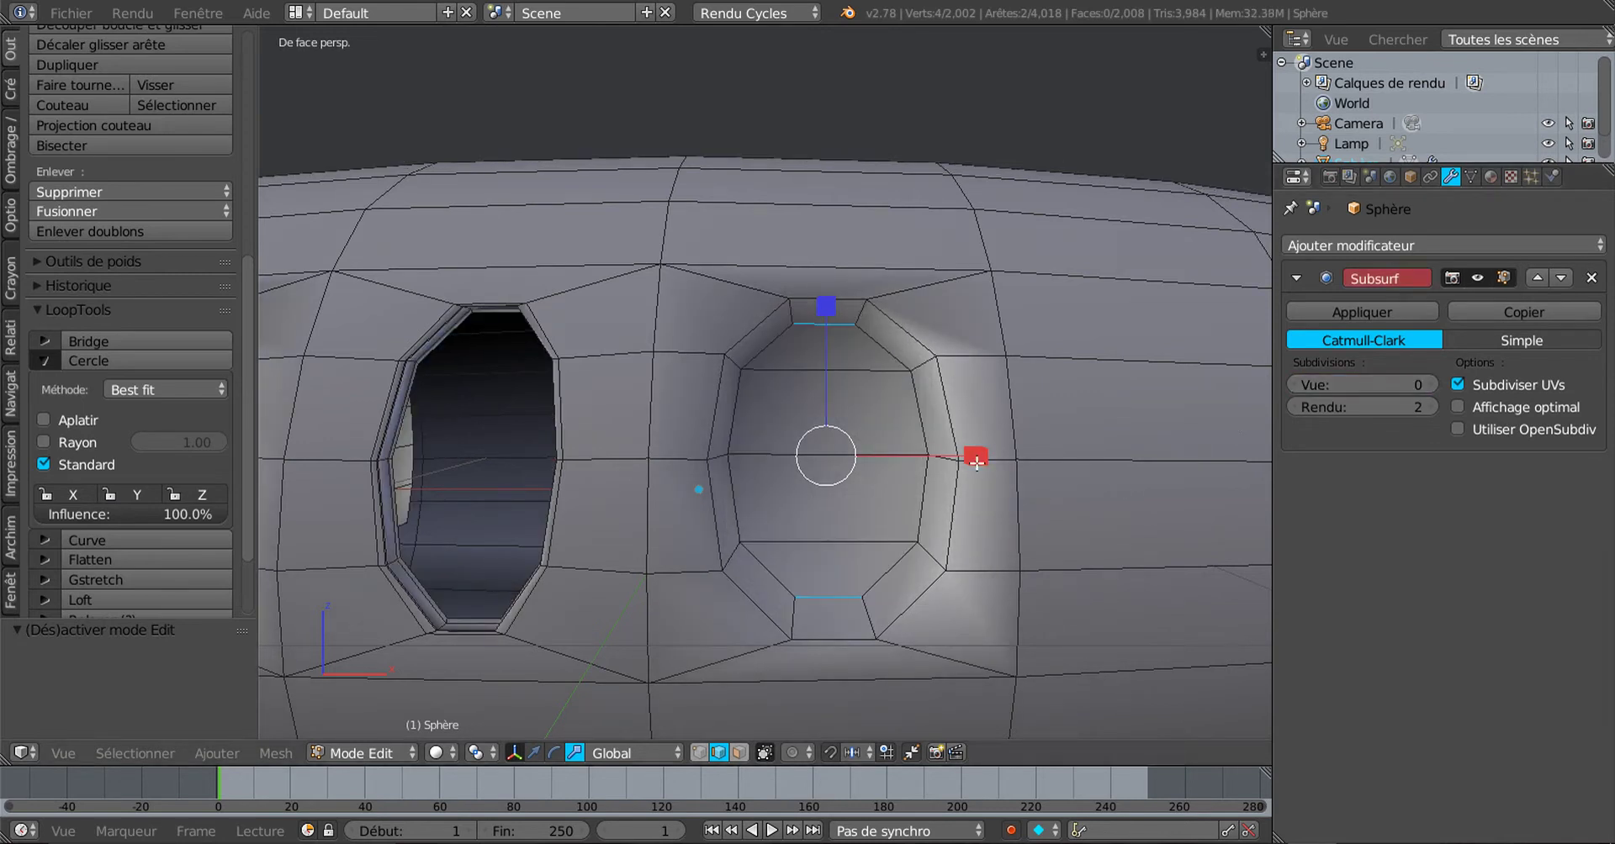
drag(980, 458, 1196, 452)
middle_drag(1086, 507, 1257, 461)
Step: Restore the Subsurf view level to 2 and check the widened recess in Object Mode
double_click(1427, 382)
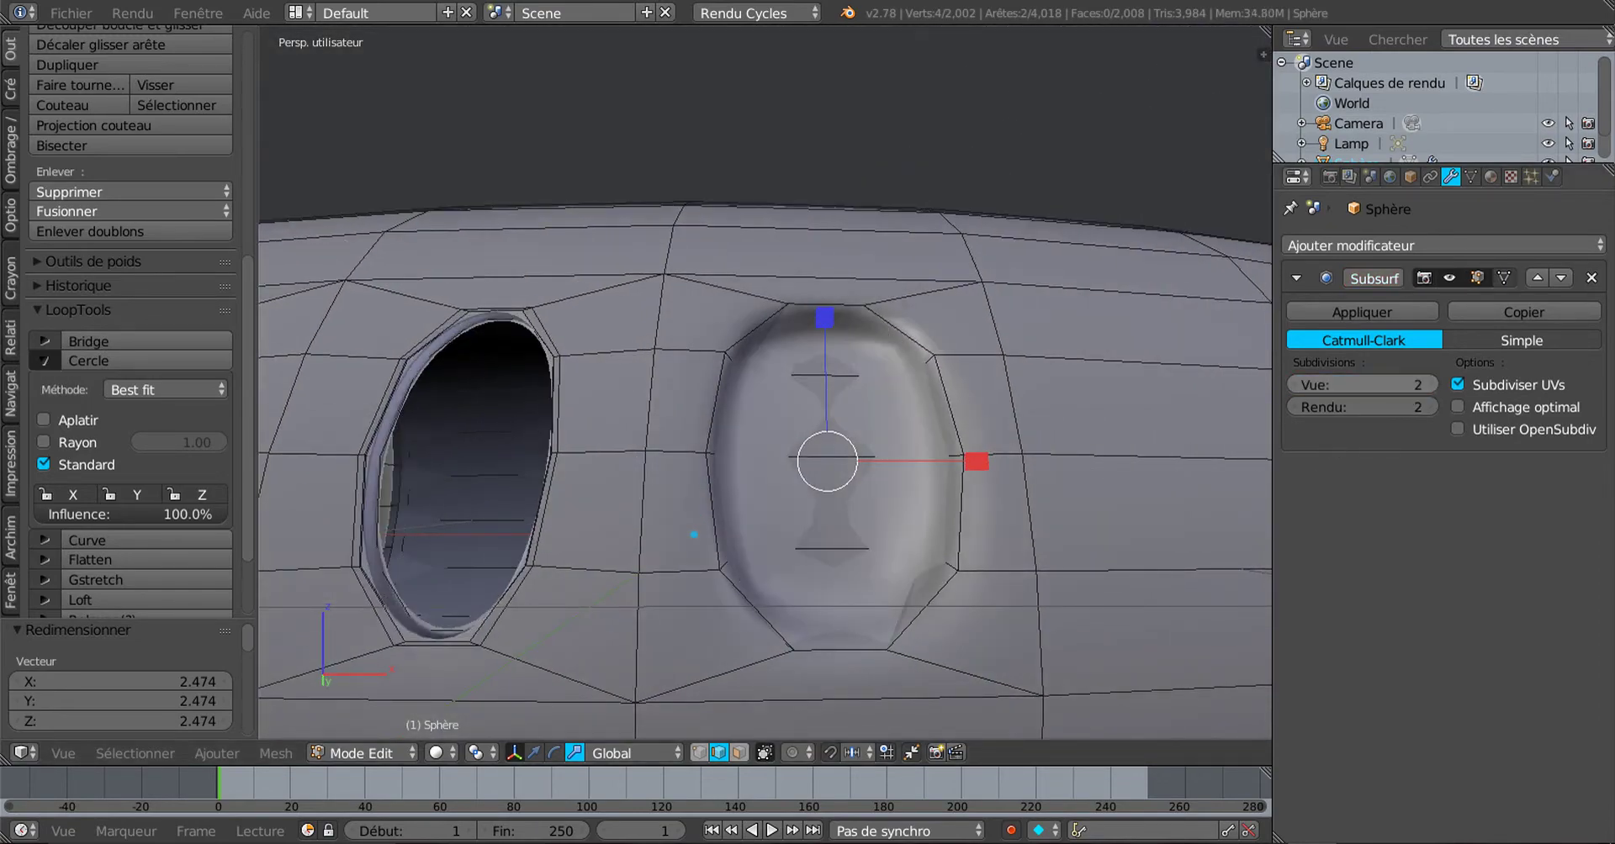
middle_drag(1092, 484, 1059, 508)
key(Tab)
key(Tab)
key(Tab)
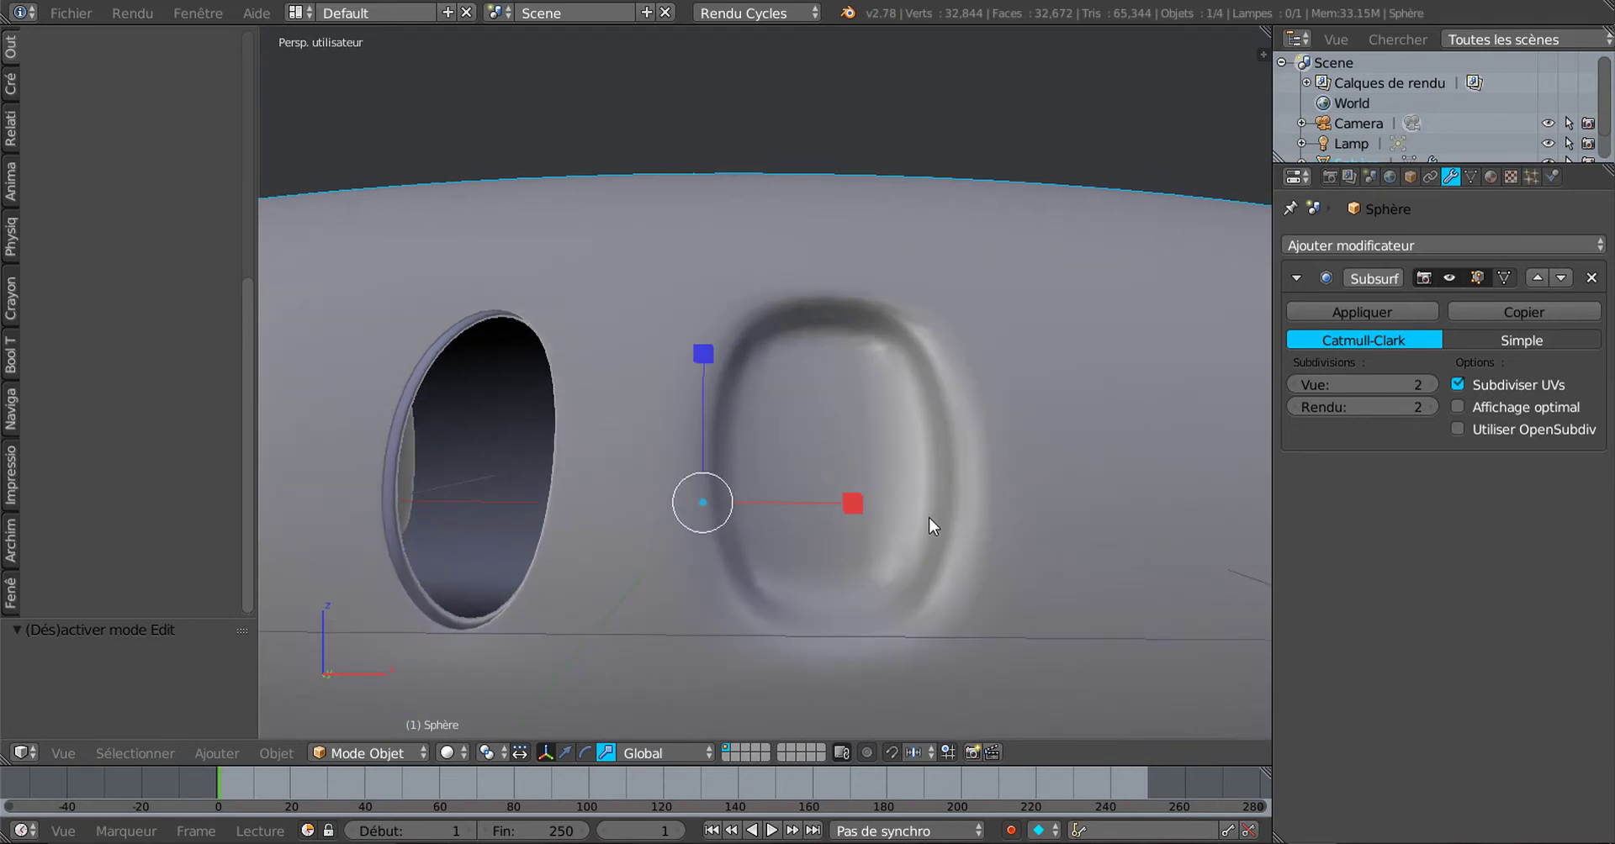
key(Tab)
Step: Add one loop cut around the recess's inner wall, slid close to the outer rim
middle_drag(929, 518, 922, 427)
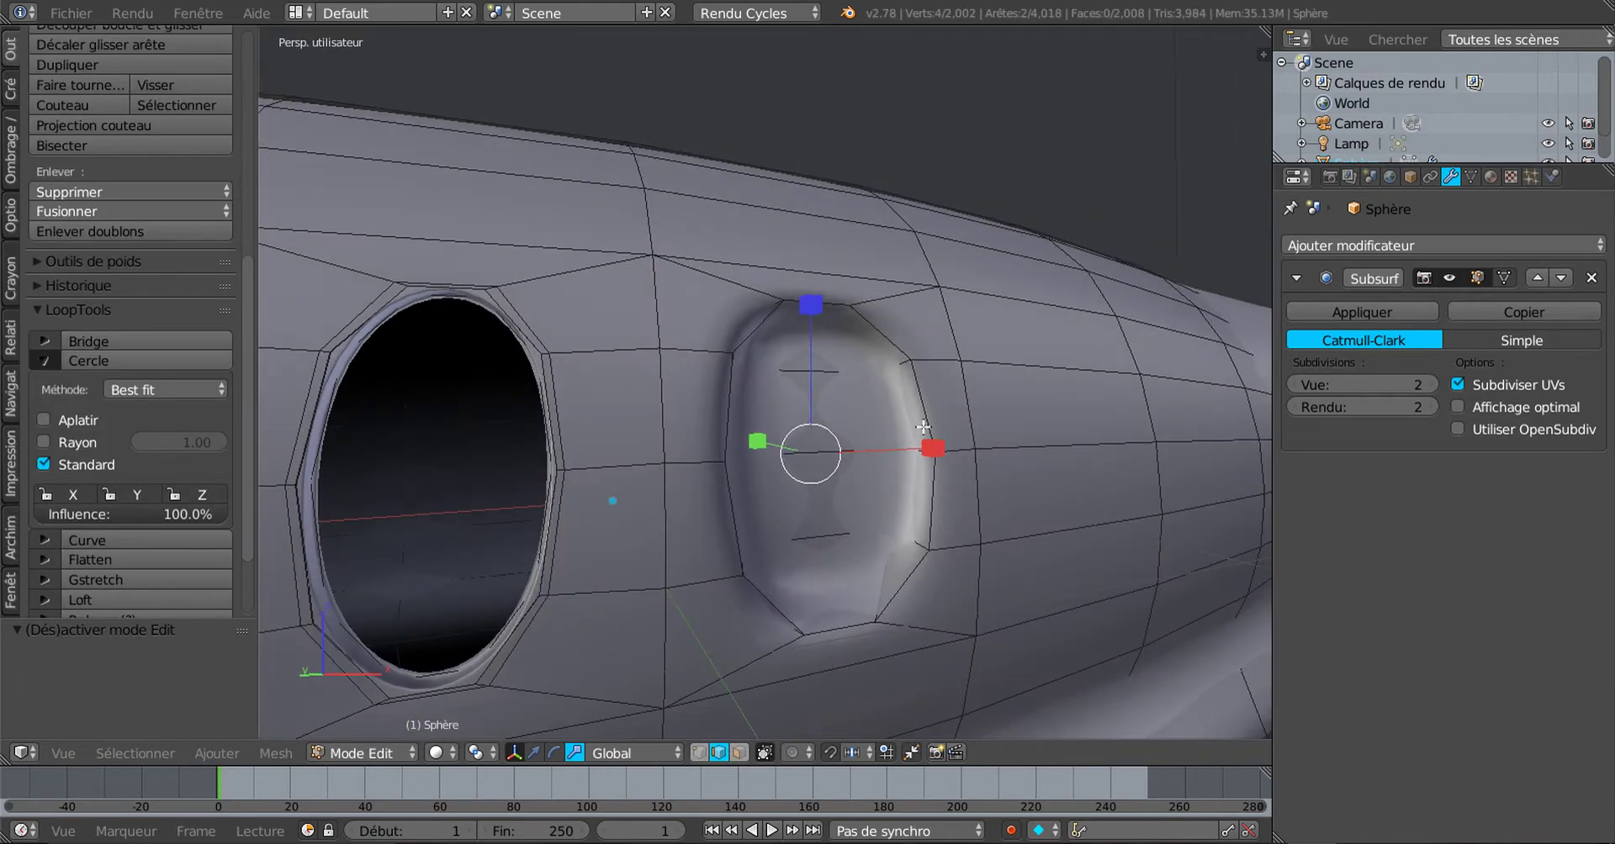
key(ctrl+r)
click(900, 367)
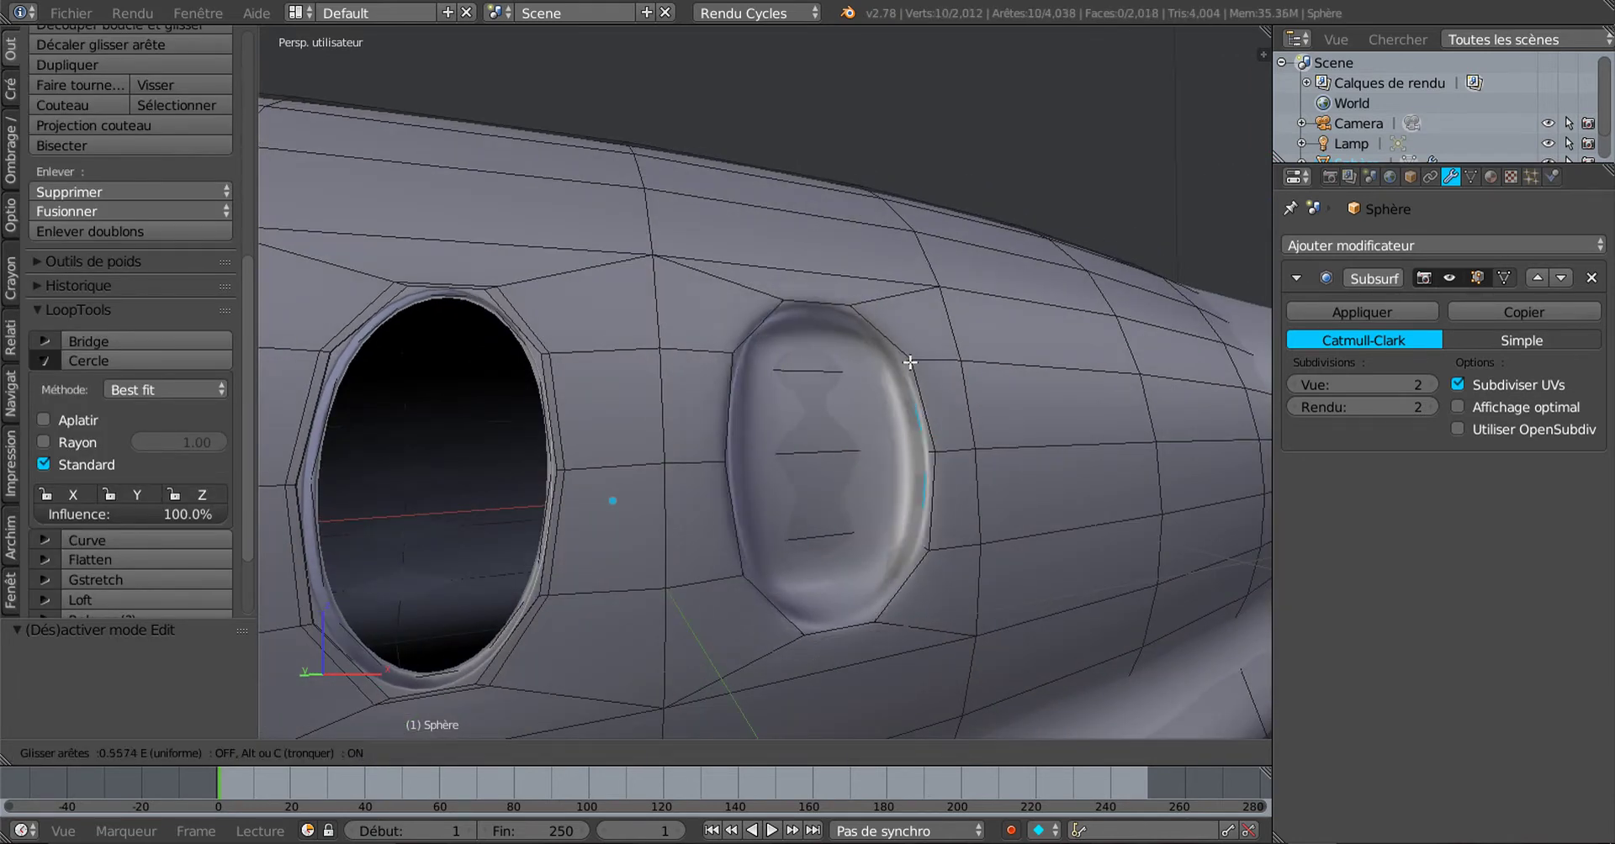
click(913, 365)
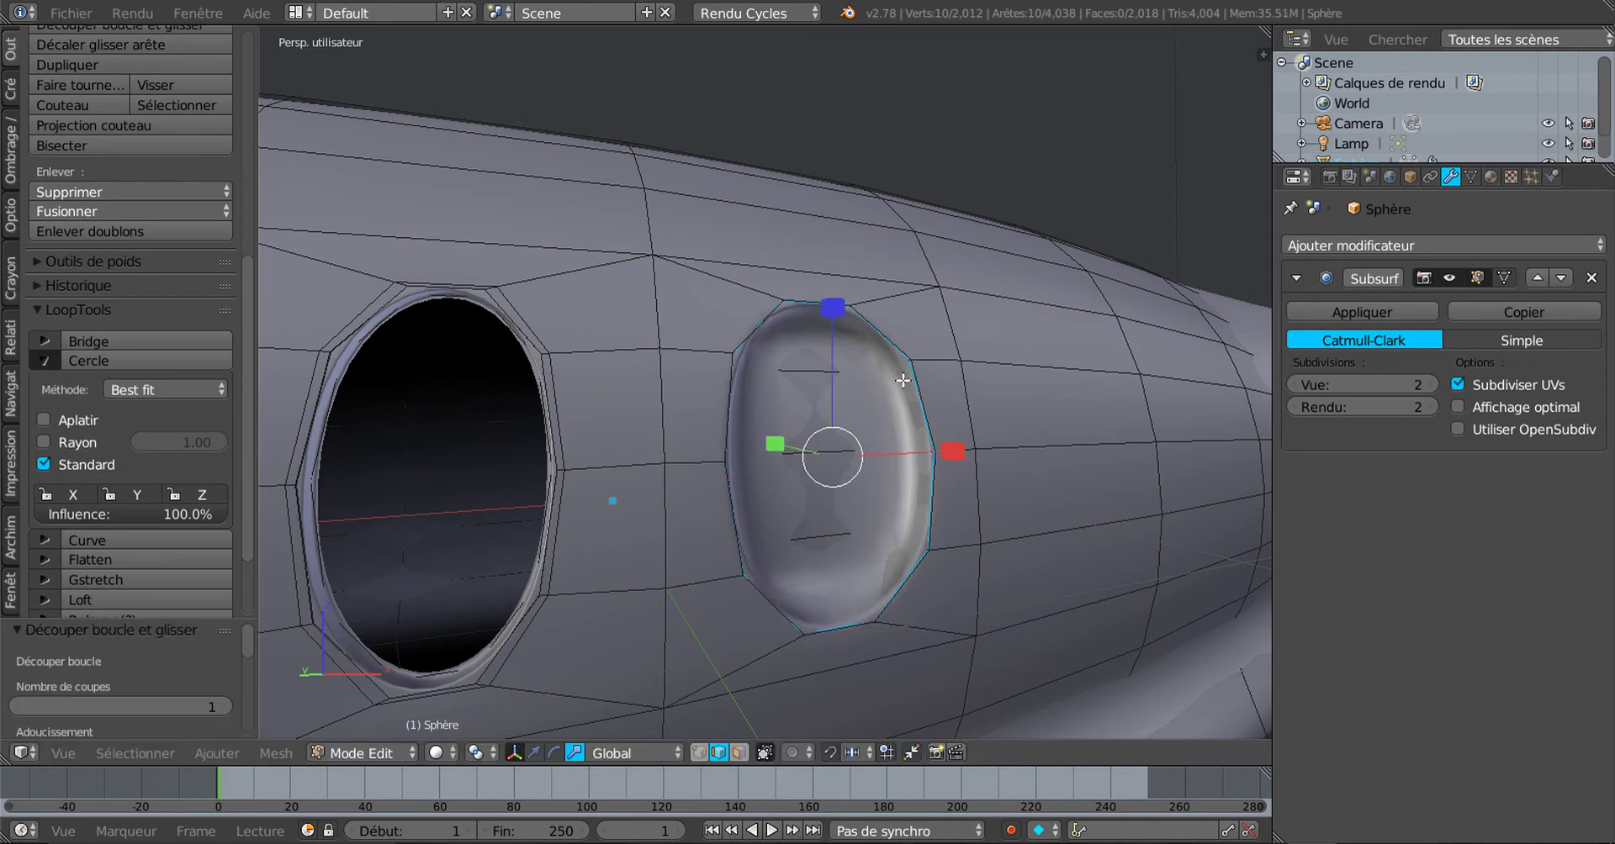
Step: Add another loop cut around the recess's inner wall, slid toward its back face, and check it in Object Mode
key(ctrl+r)
click(893, 373)
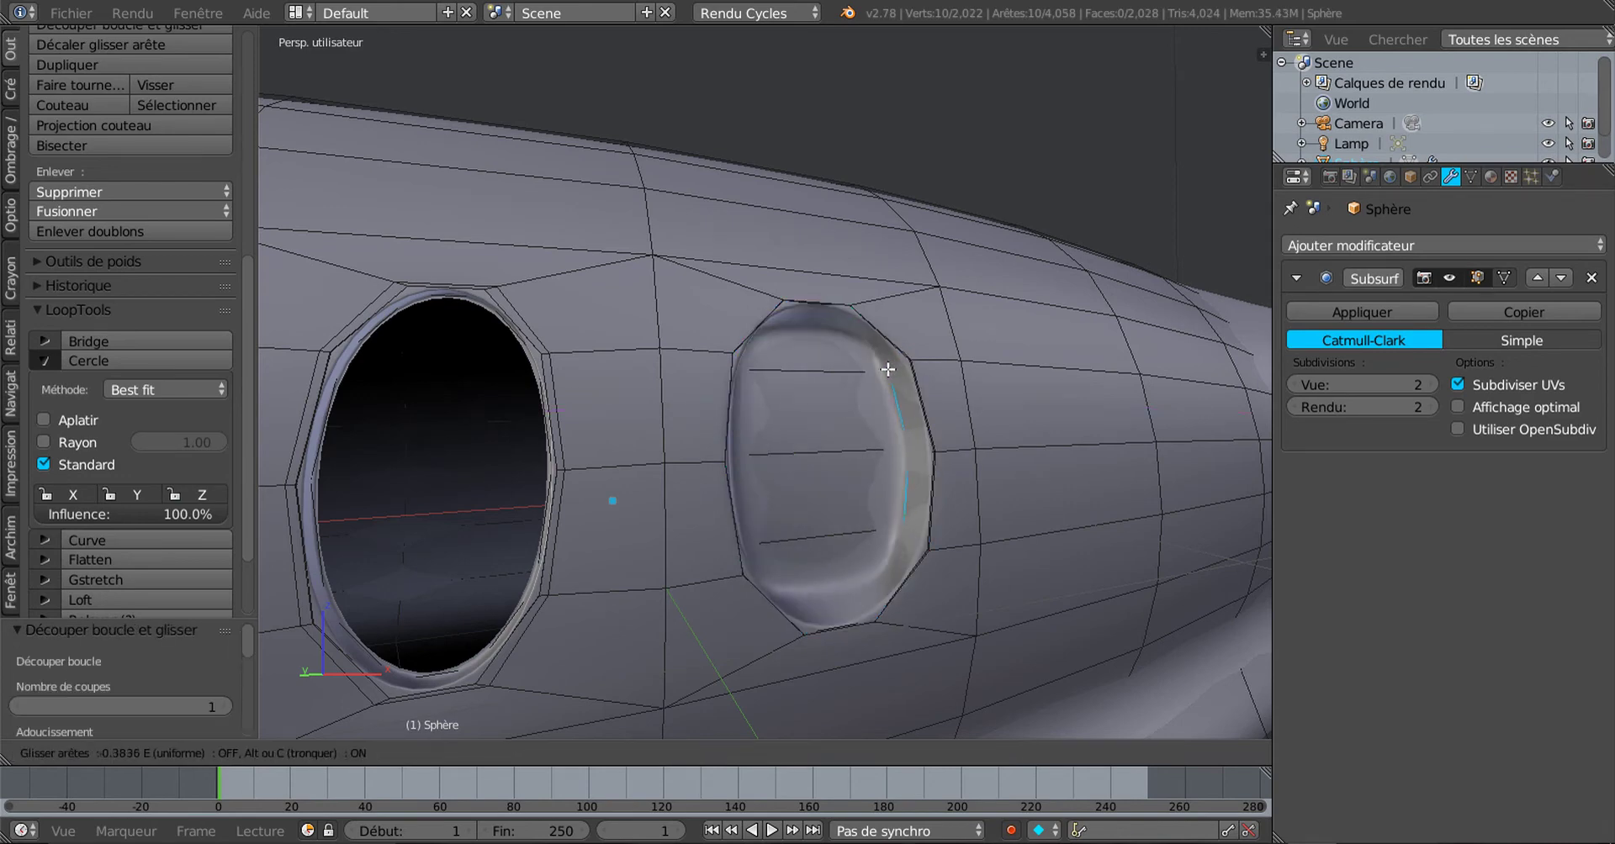
click(885, 374)
middle_drag(885, 374, 492, 431)
key(Tab)
key(Tab)
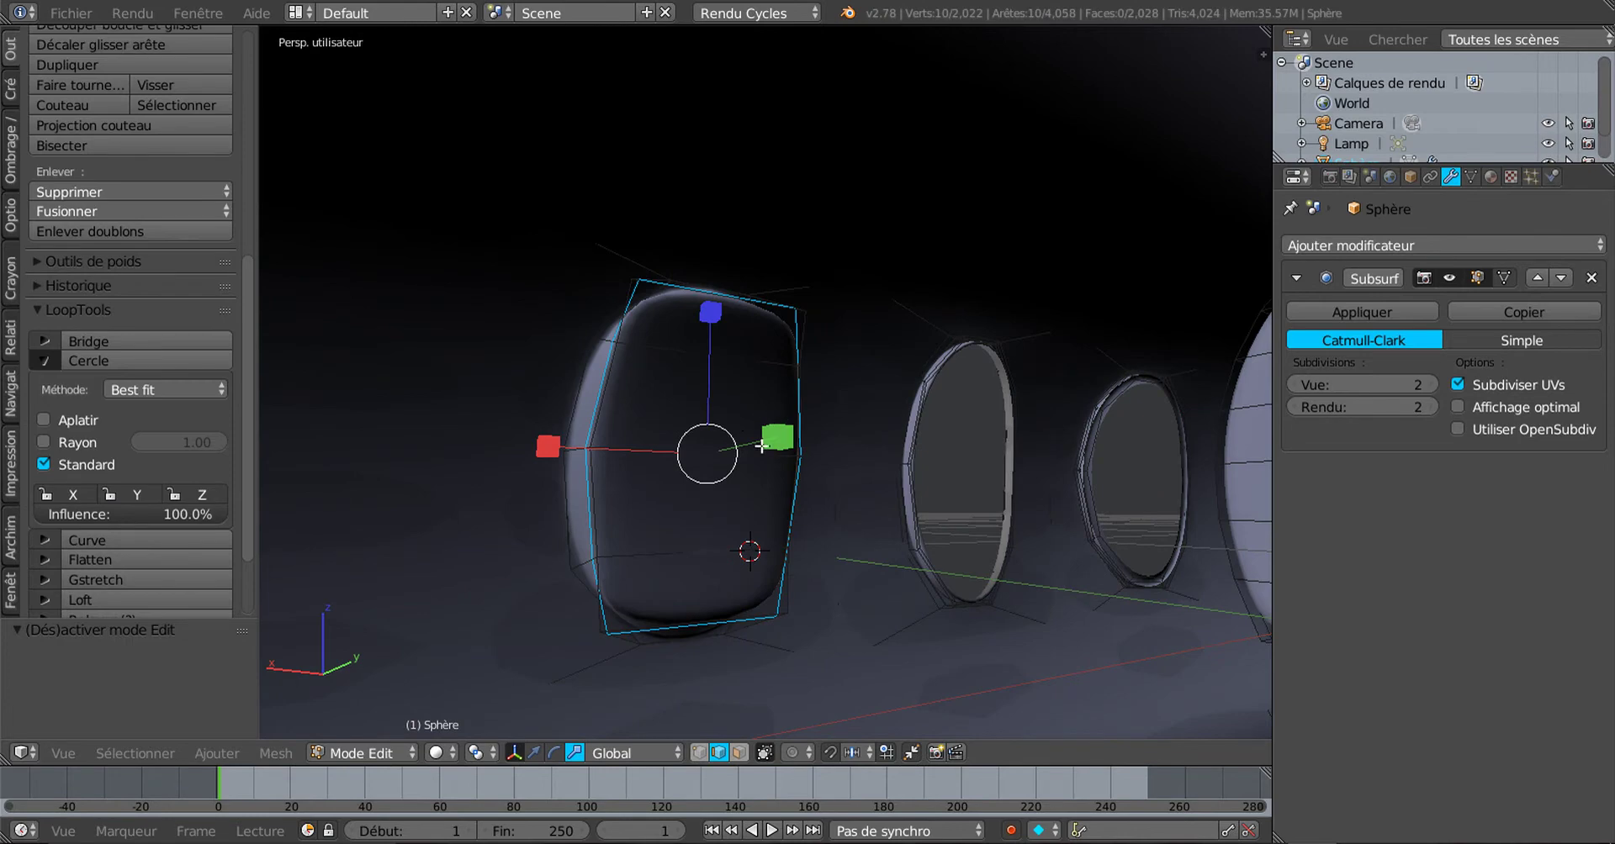
Step: Scale the new back loop of the window recess up by 1.227 and check it in Object Mode
middle_drag(762, 446, 795, 402)
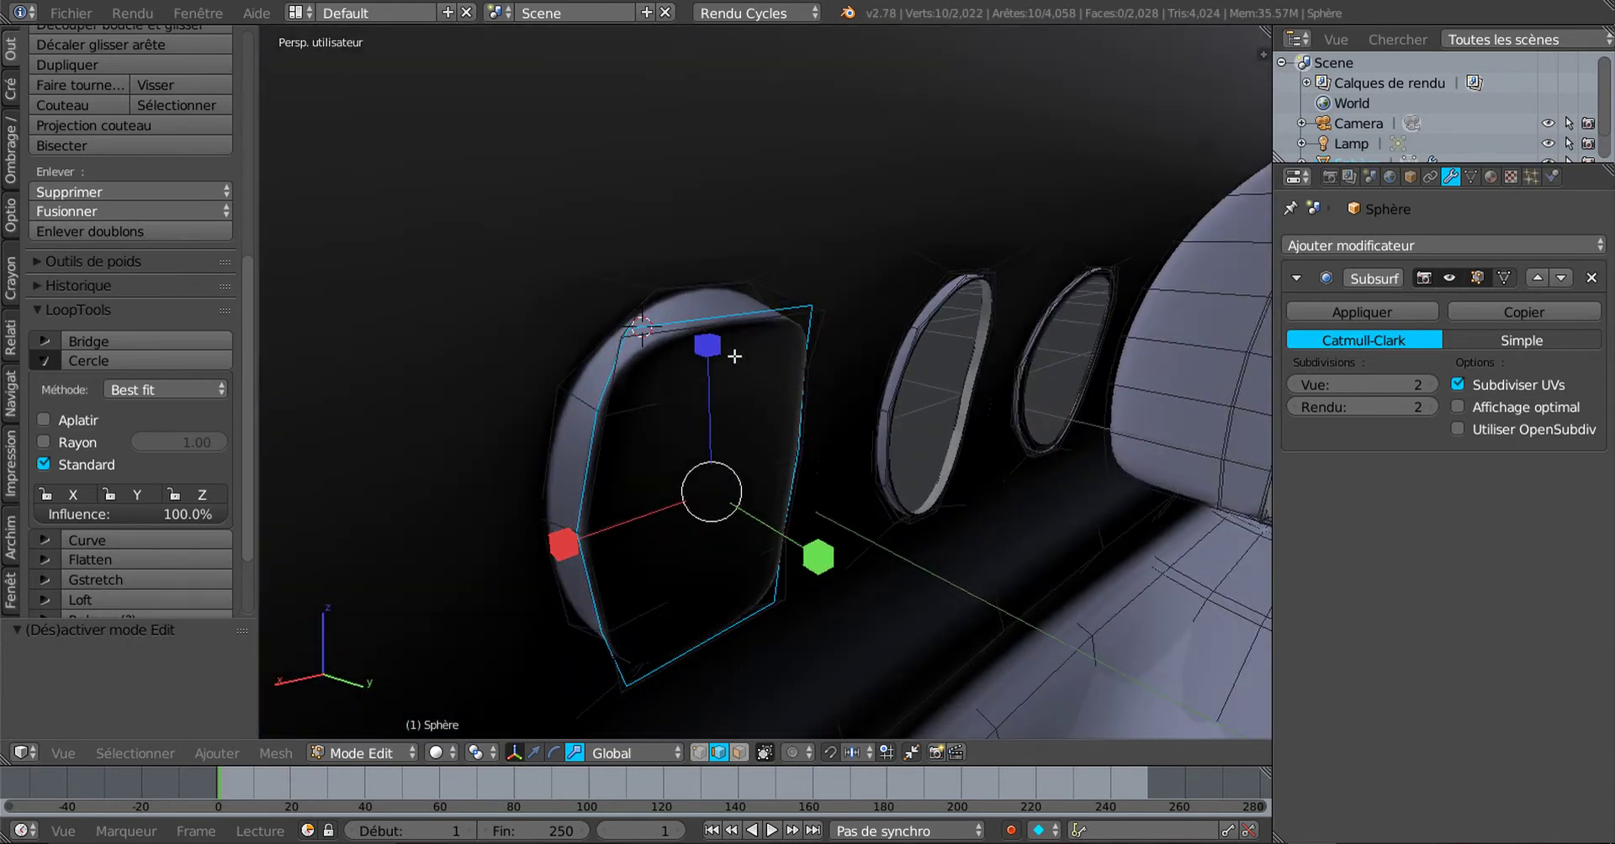
mouse_move(735, 353)
middle_down()
mouse_move(720, 335)
mouse_move(737, 340)
middle_up()
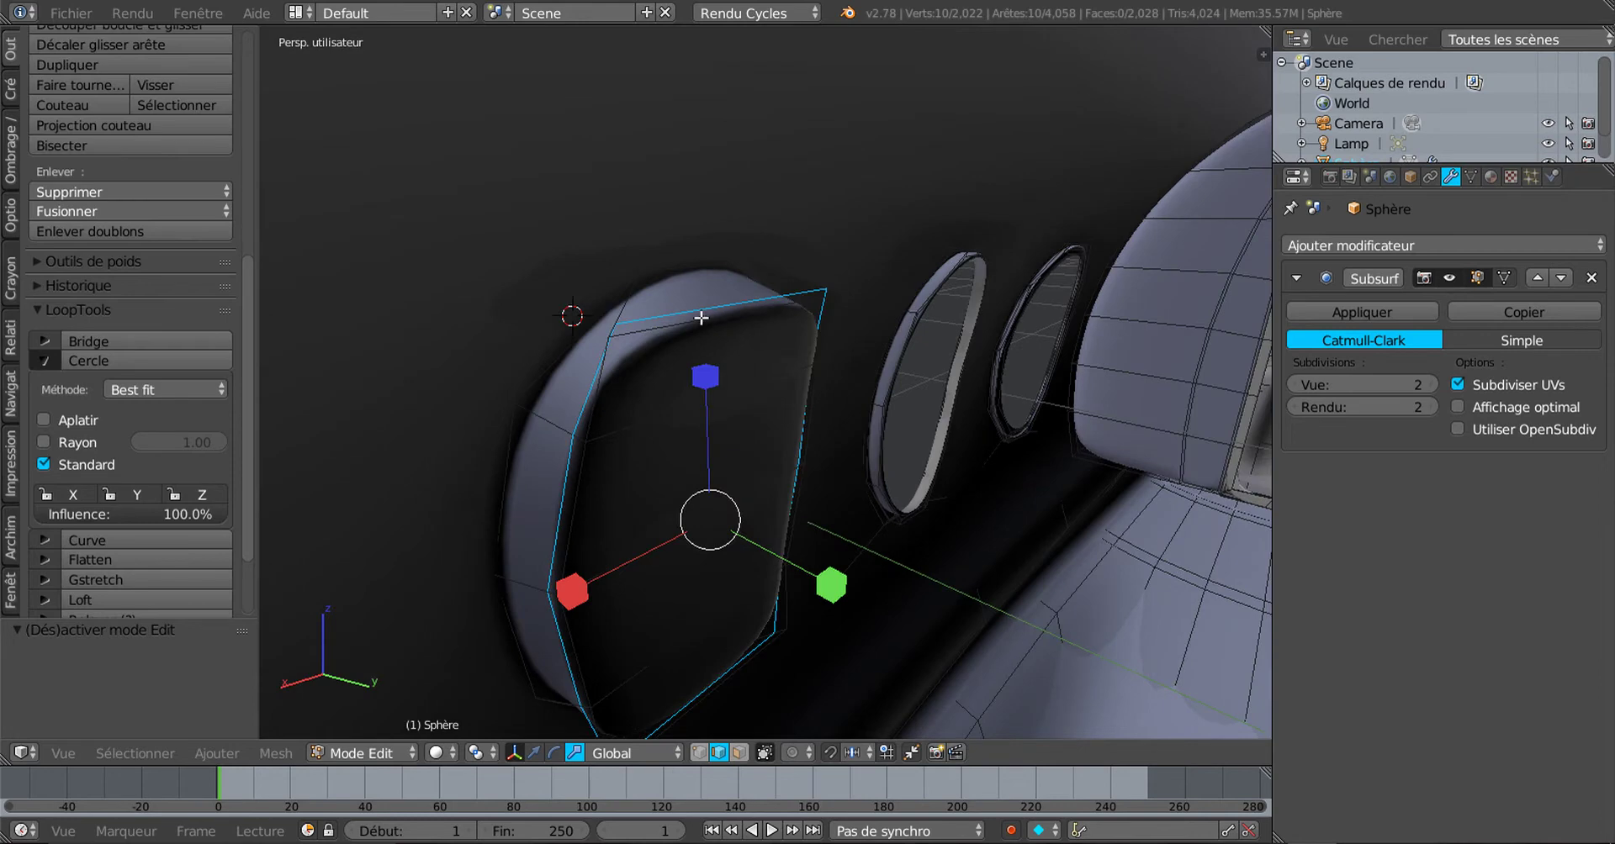
middle_drag(717, 443, 671, 453)
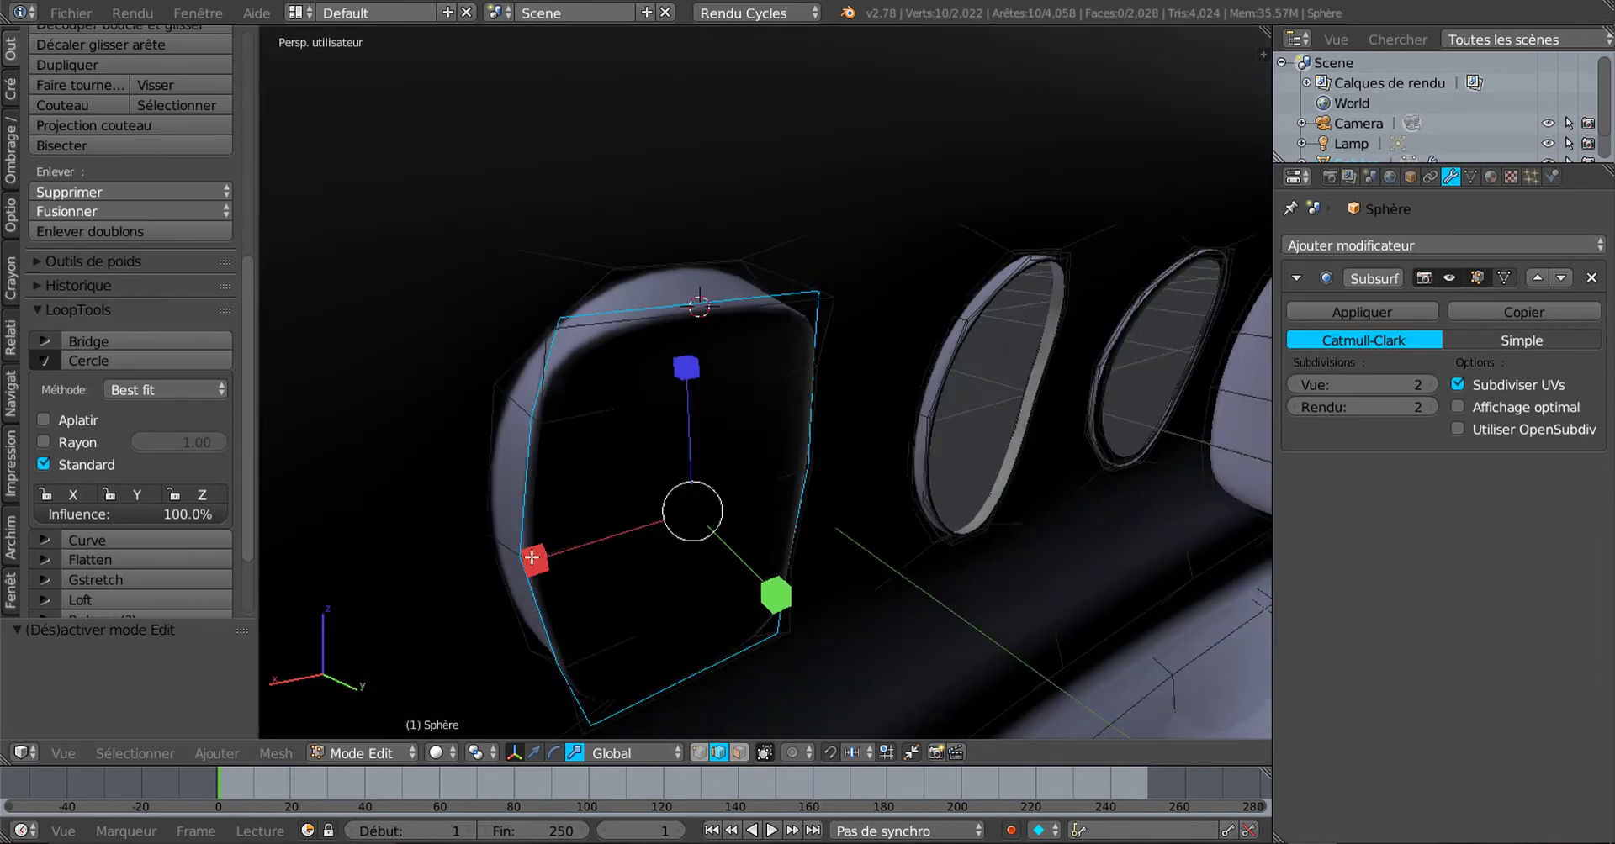
key(s)
click(503, 582)
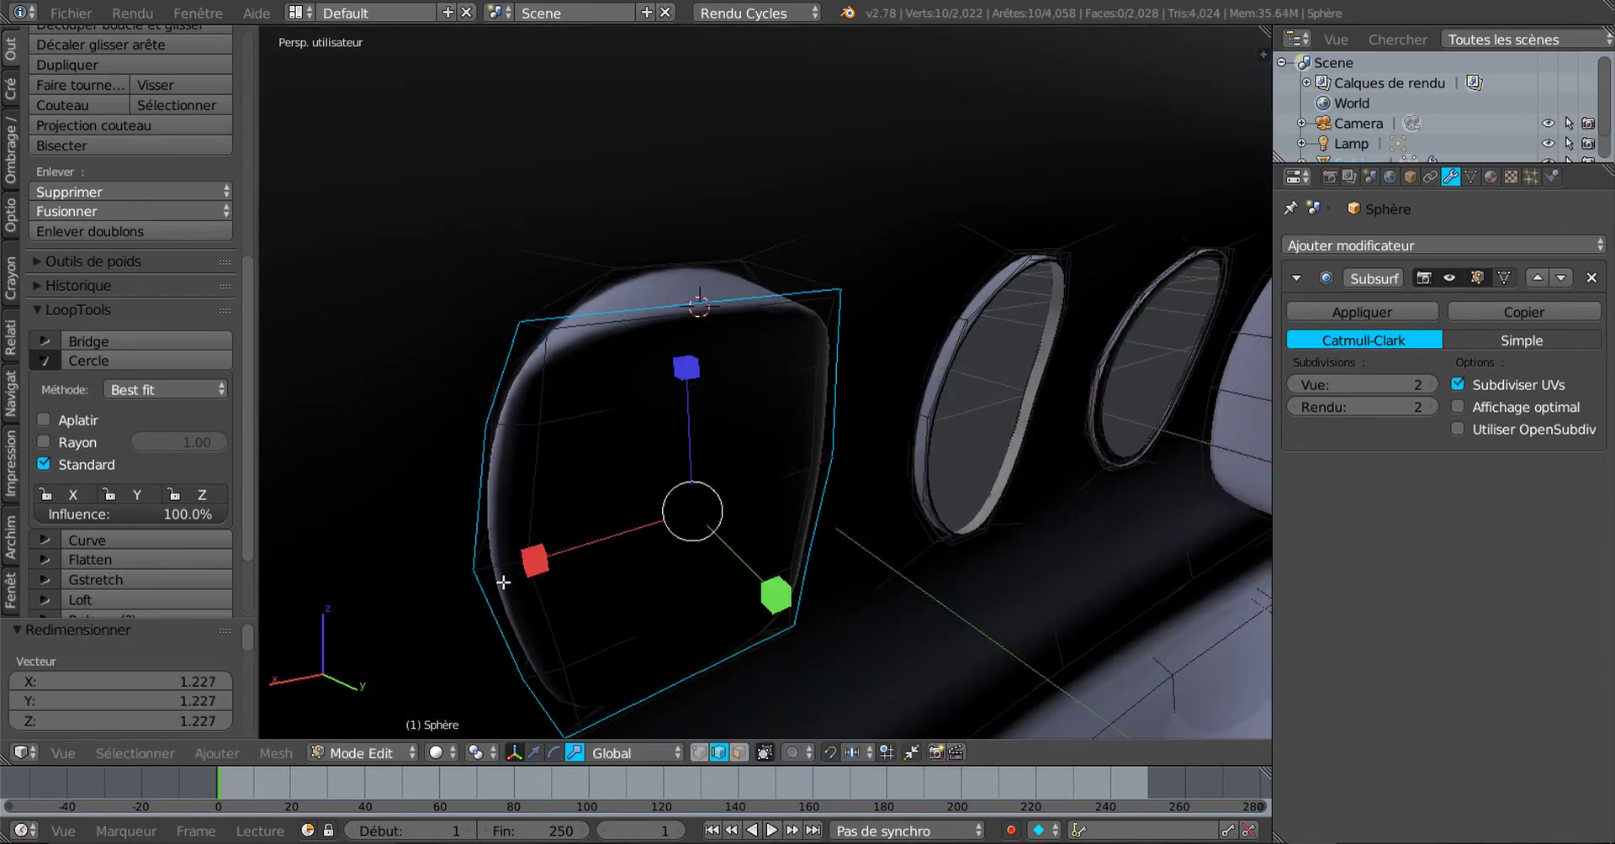
key(Tab)
middle_drag(550, 558, 868, 548)
key(s)
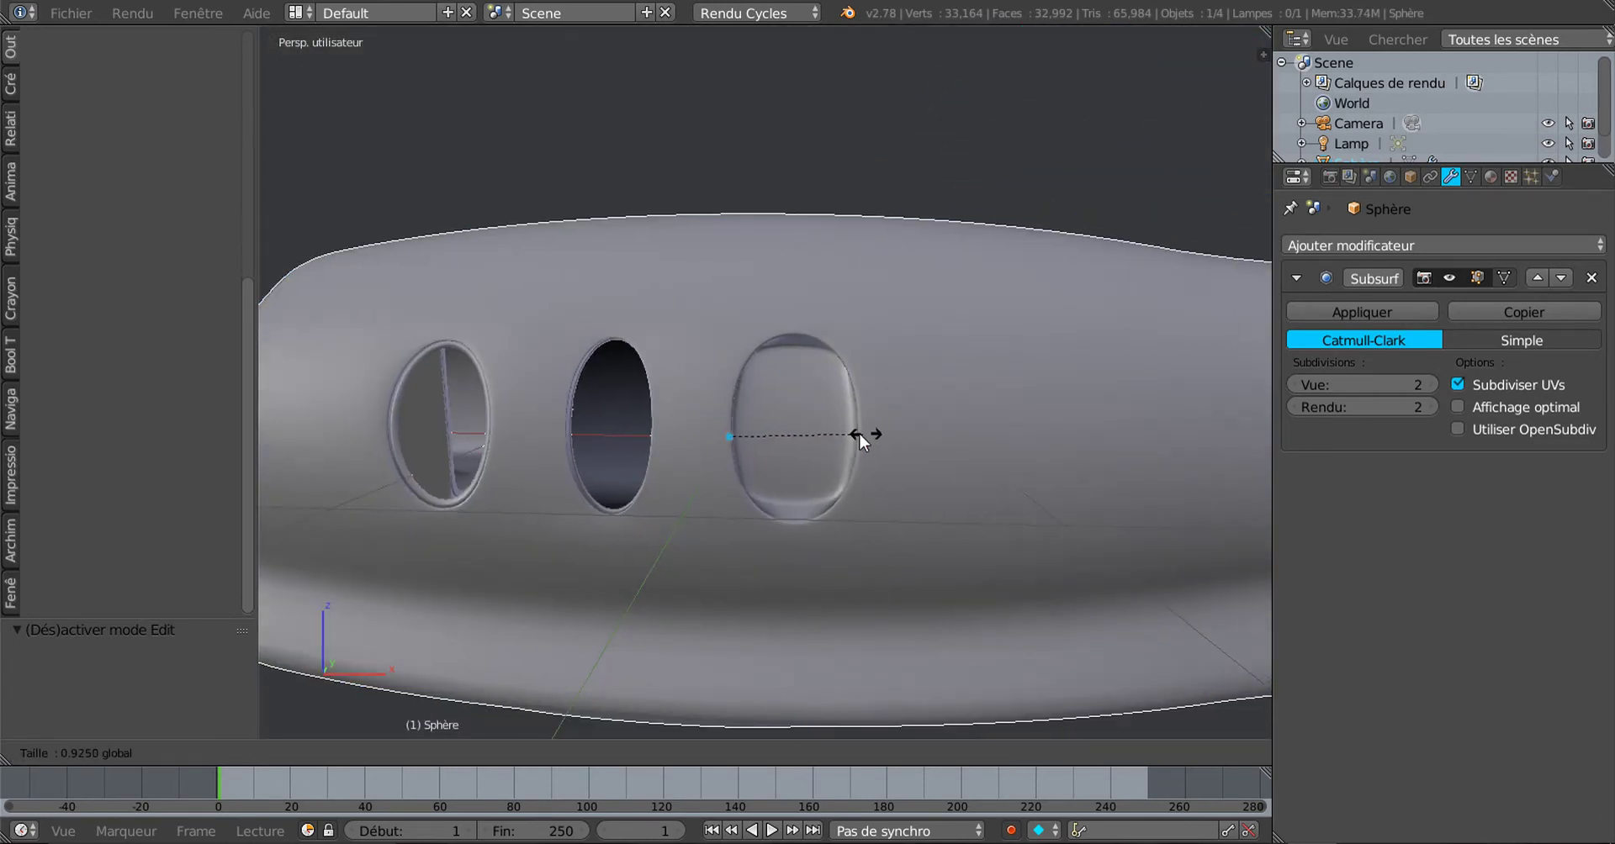
click(875, 432)
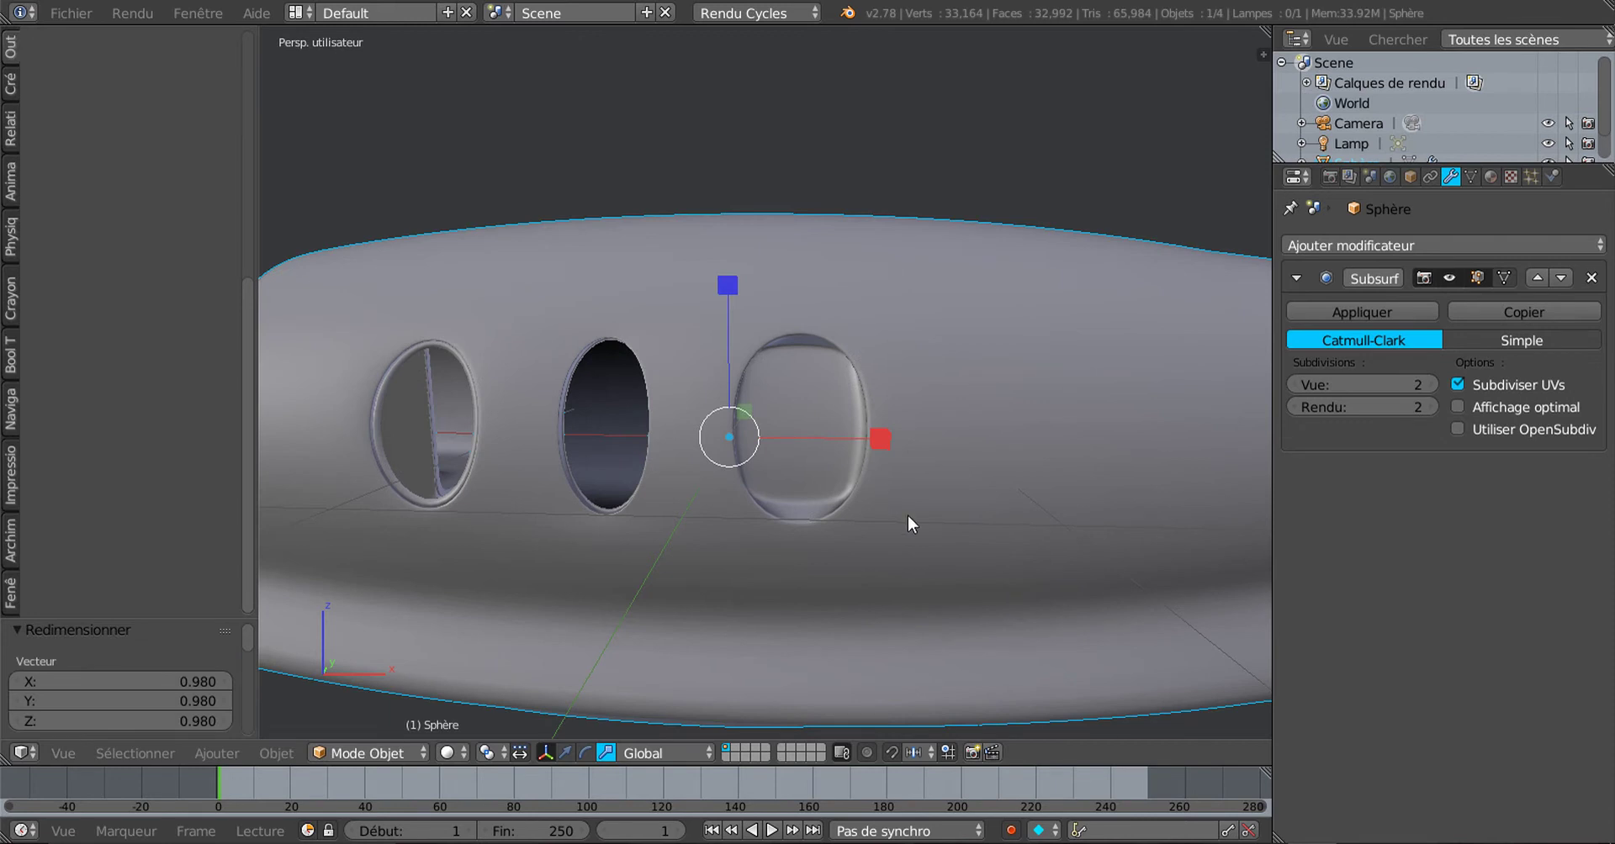
key(ctrl+a)
key(Escape)
key(ctrl+z)
Step: In Edit Mode, narrow the window's back loop along X by 0.746 and inspect it in Object Mode
key(Tab)
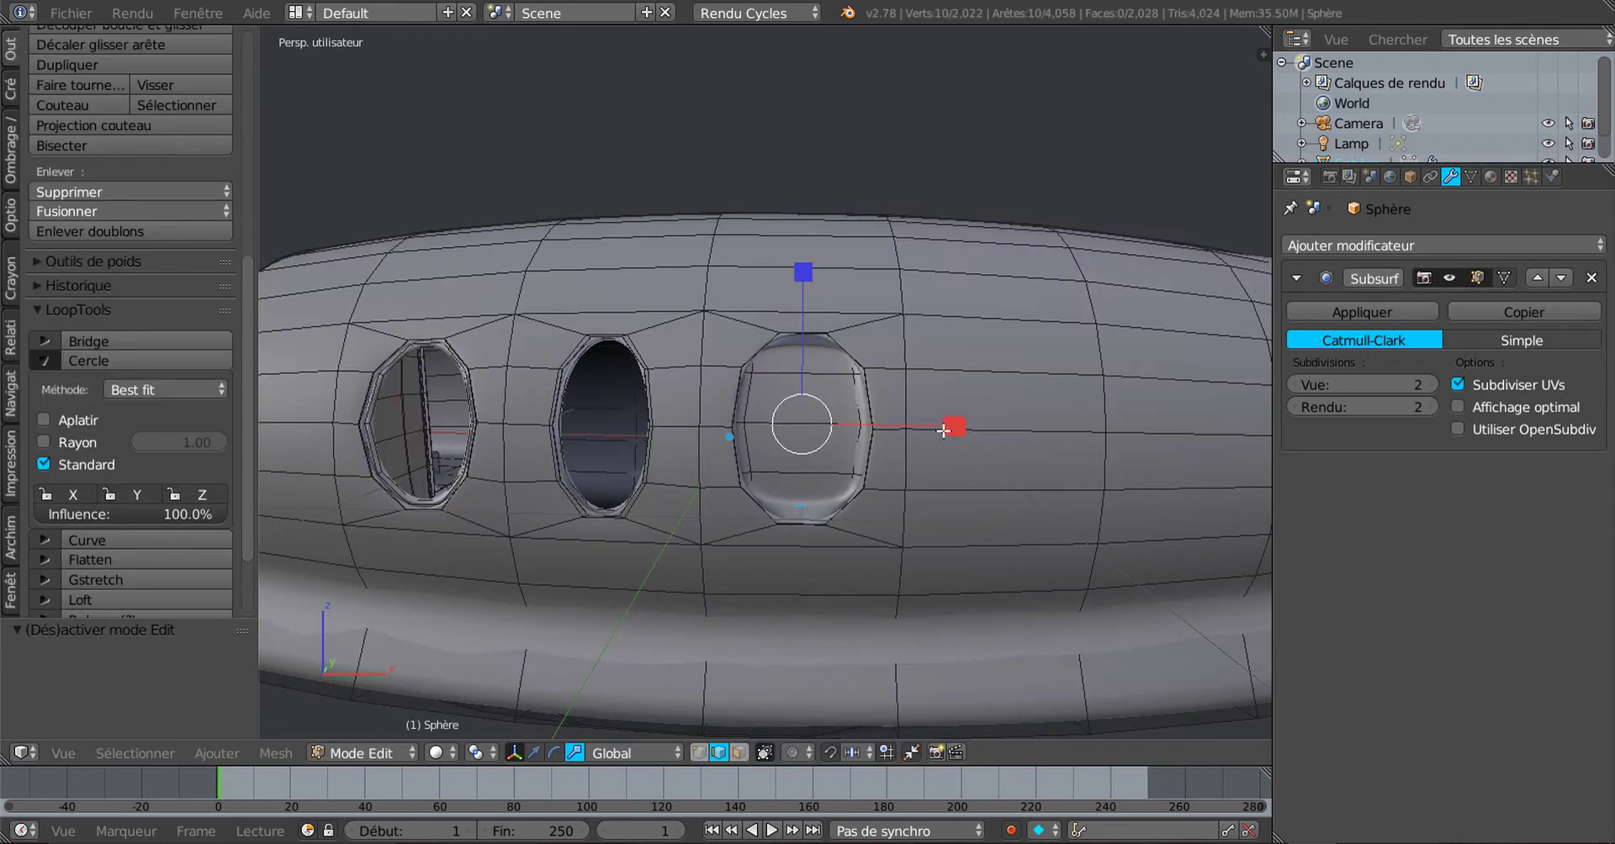
drag(941, 427, 927, 426)
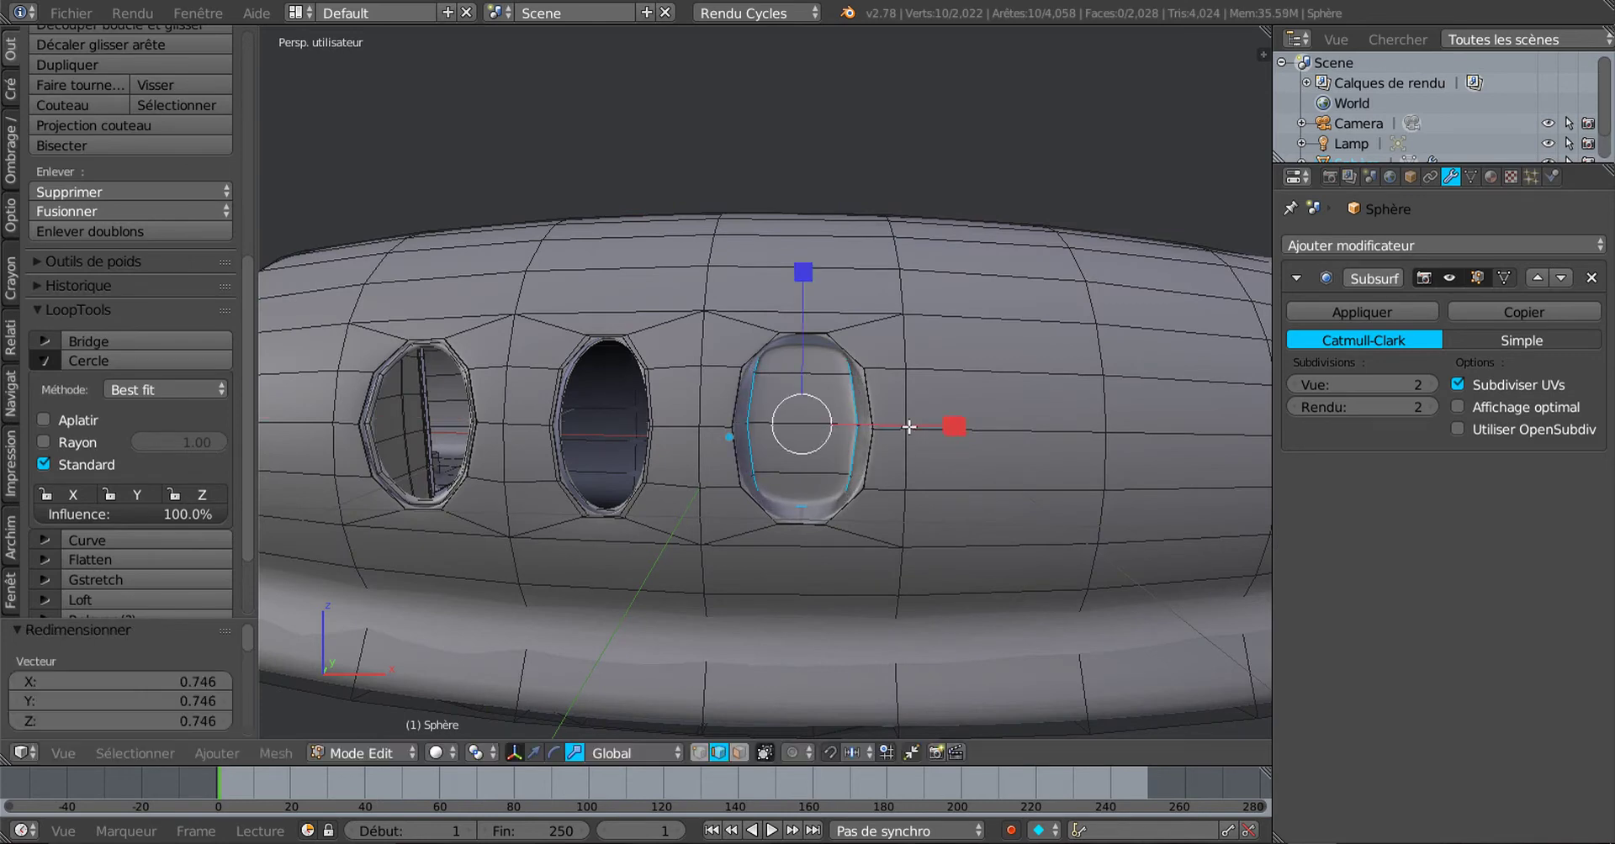
key(Tab)
mouse_move(893, 506)
middle_down()
mouse_move(889, 368)
mouse_move(886, 487)
mouse_move(978, 496)
mouse_move(905, 495)
mouse_move(880, 515)
mouse_move(912, 527)
mouse_move(900, 504)
middle_up()
scroll(930, 498, up, 4)
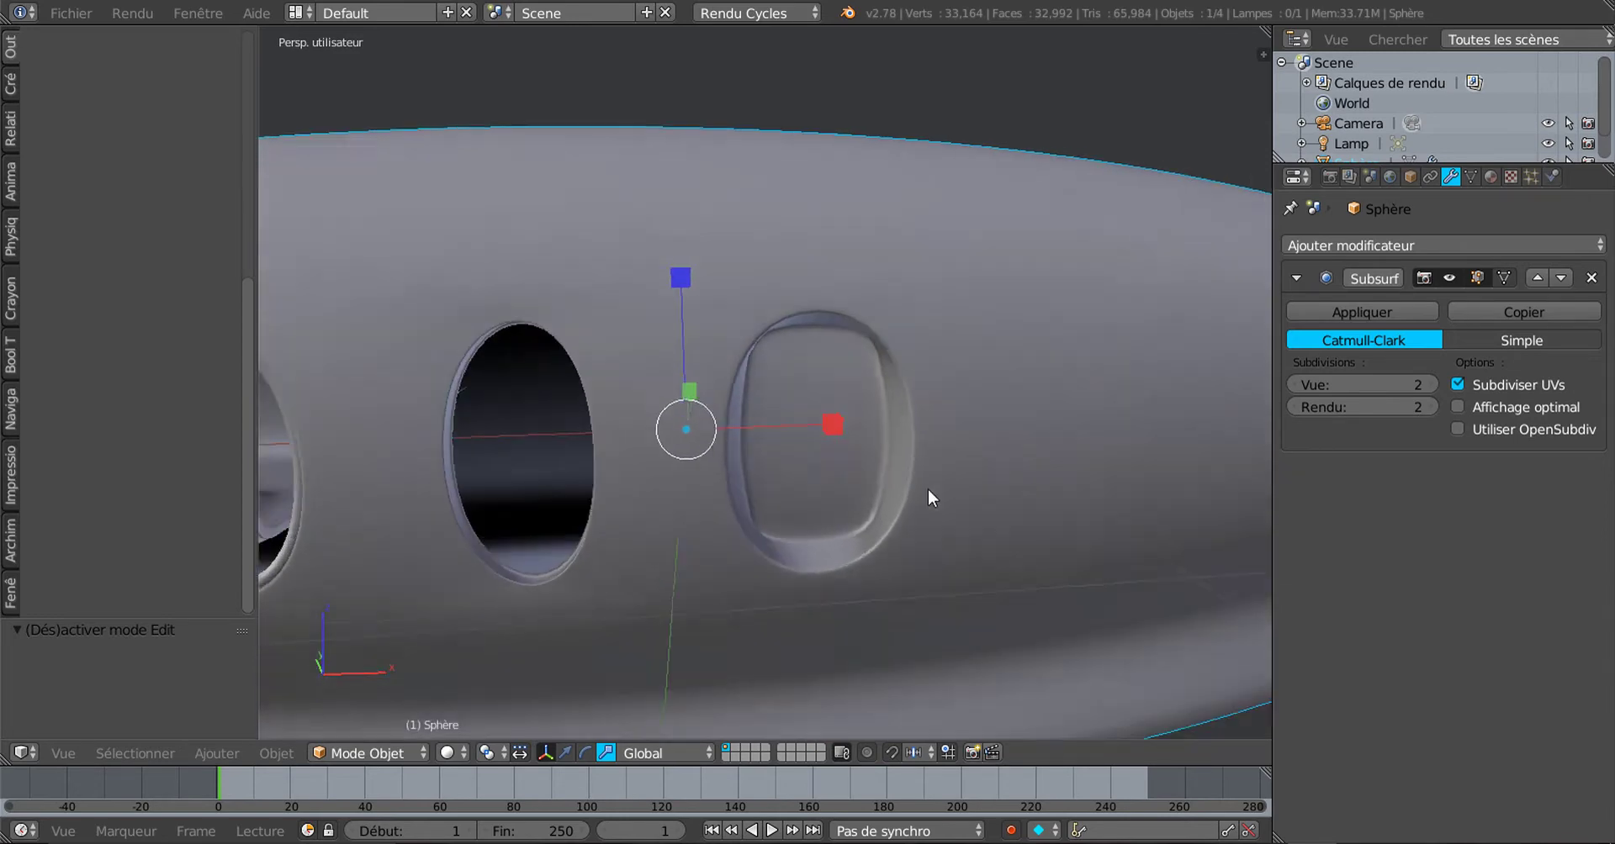
Step: Select the edge loop around the window's outer rim and try extruding it inward, scaled to about 0.76
key(Tab)
scroll(933, 488, up, 5)
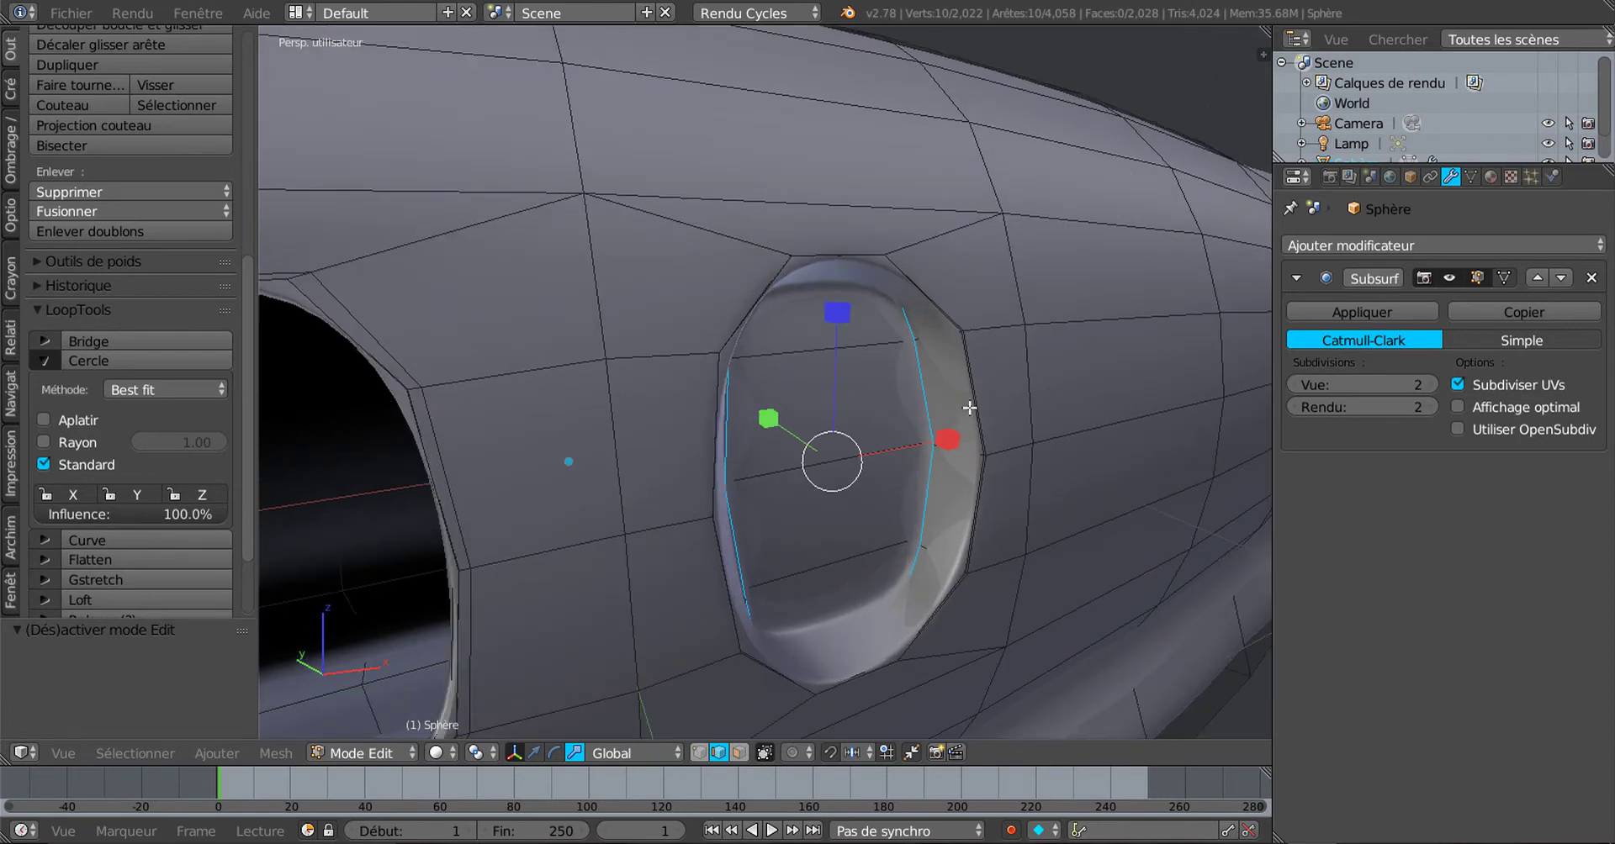
alt+right_click(970, 414)
middle_drag(991, 443, 925, 554)
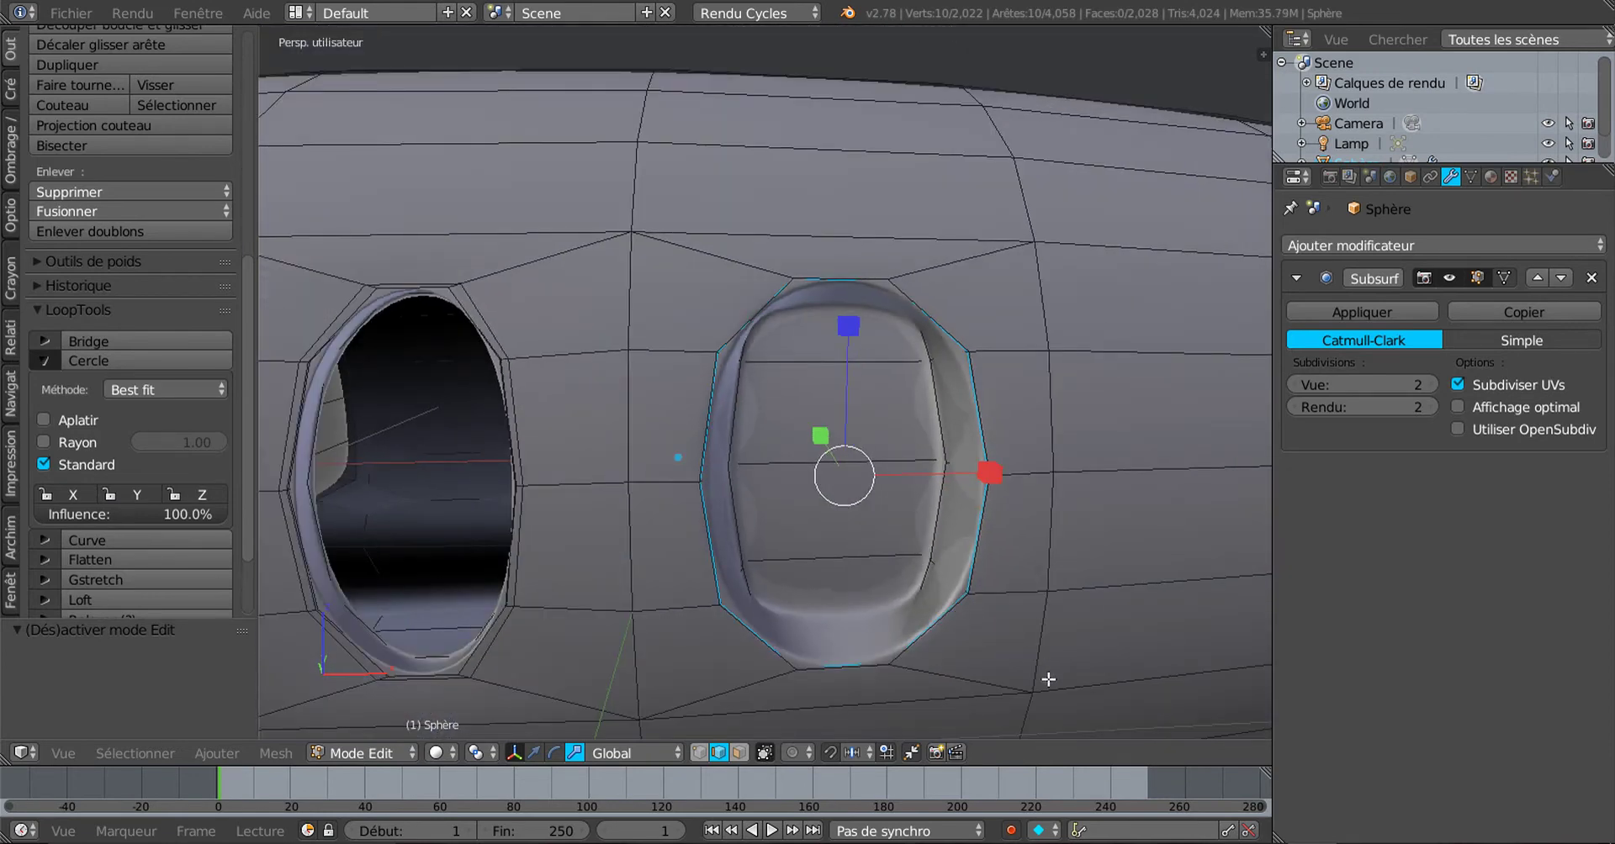
key(e)
key(s)
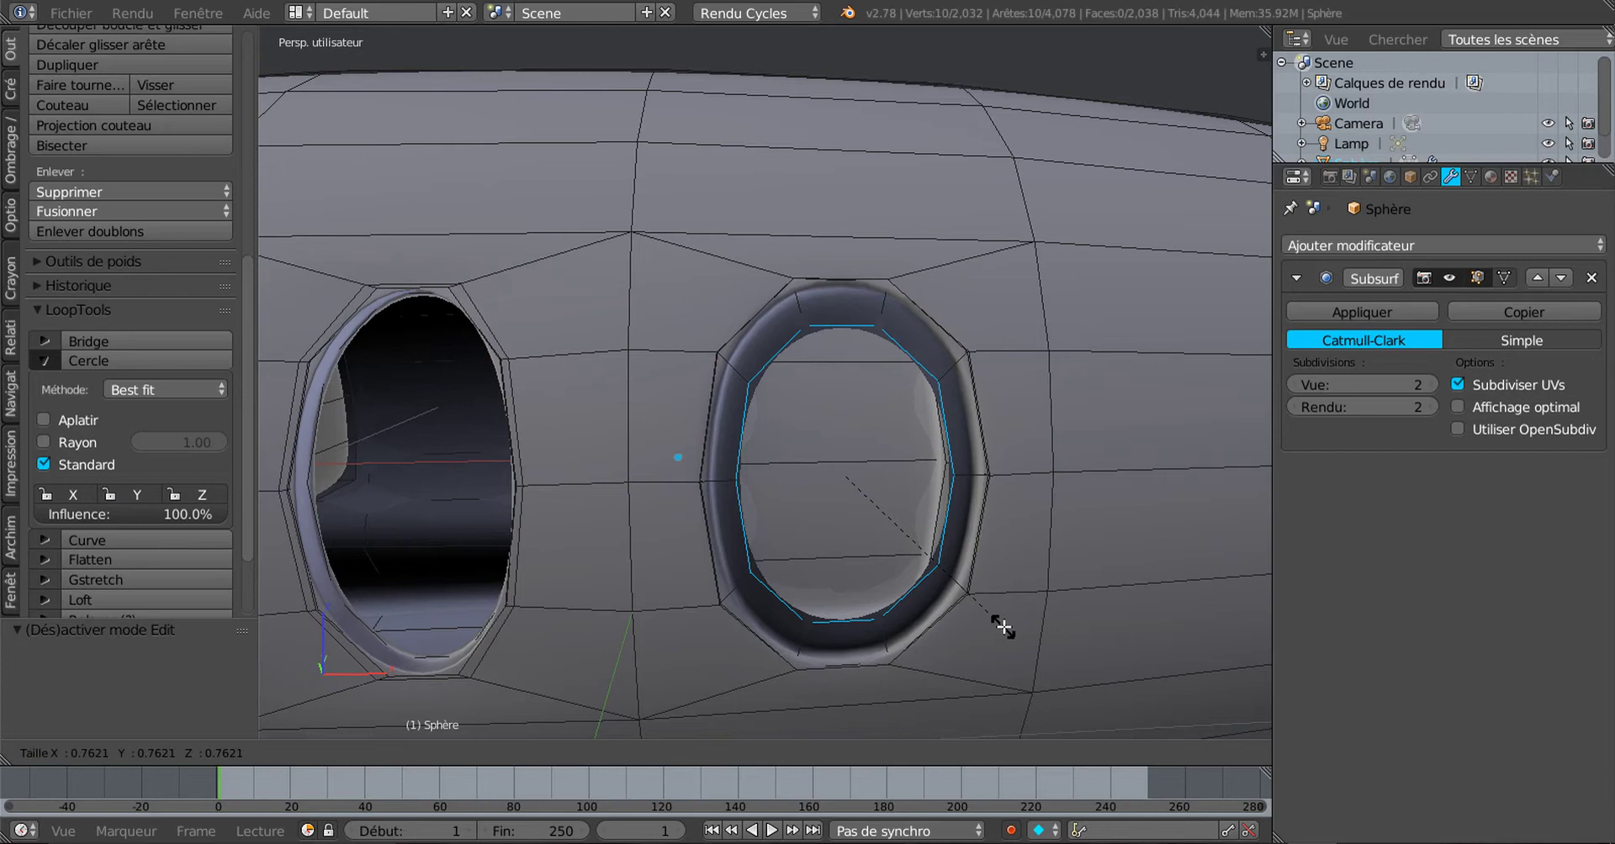
key(Escape)
middle_drag(1003, 627, 1057, 631)
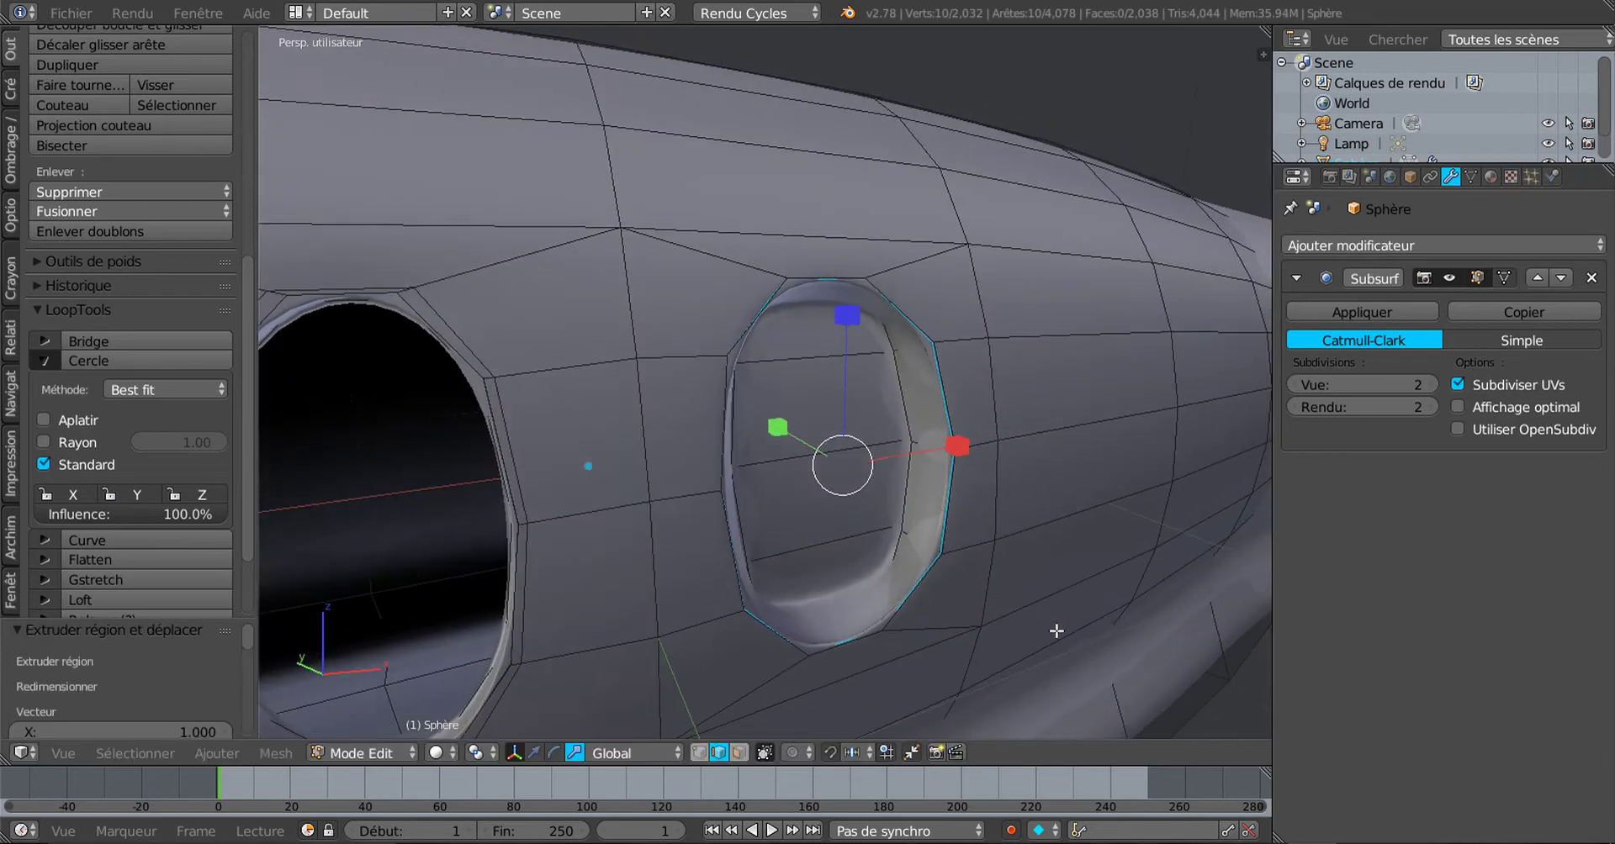
scroll(996, 616, up, 2)
mouse_move(981, 595)
middle_down()
mouse_move(977, 609)
mouse_move(967, 595)
middle_up()
key(KP_0)
key(KP_0)
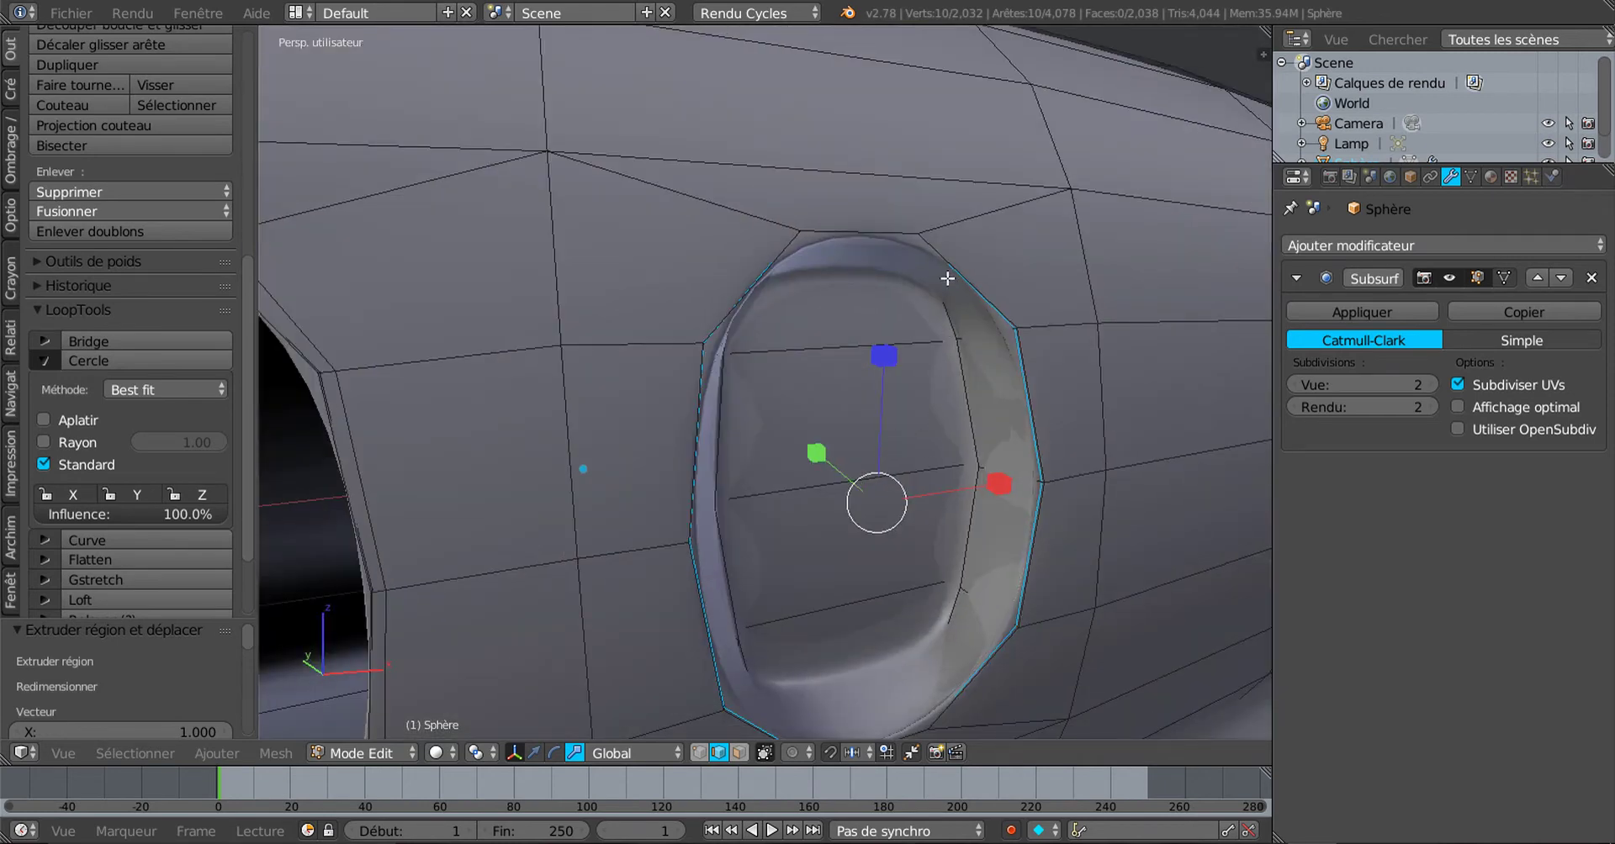
Step: Reselect the full edge loop around the window's outer rim
middle_drag(894, 455, 855, 457)
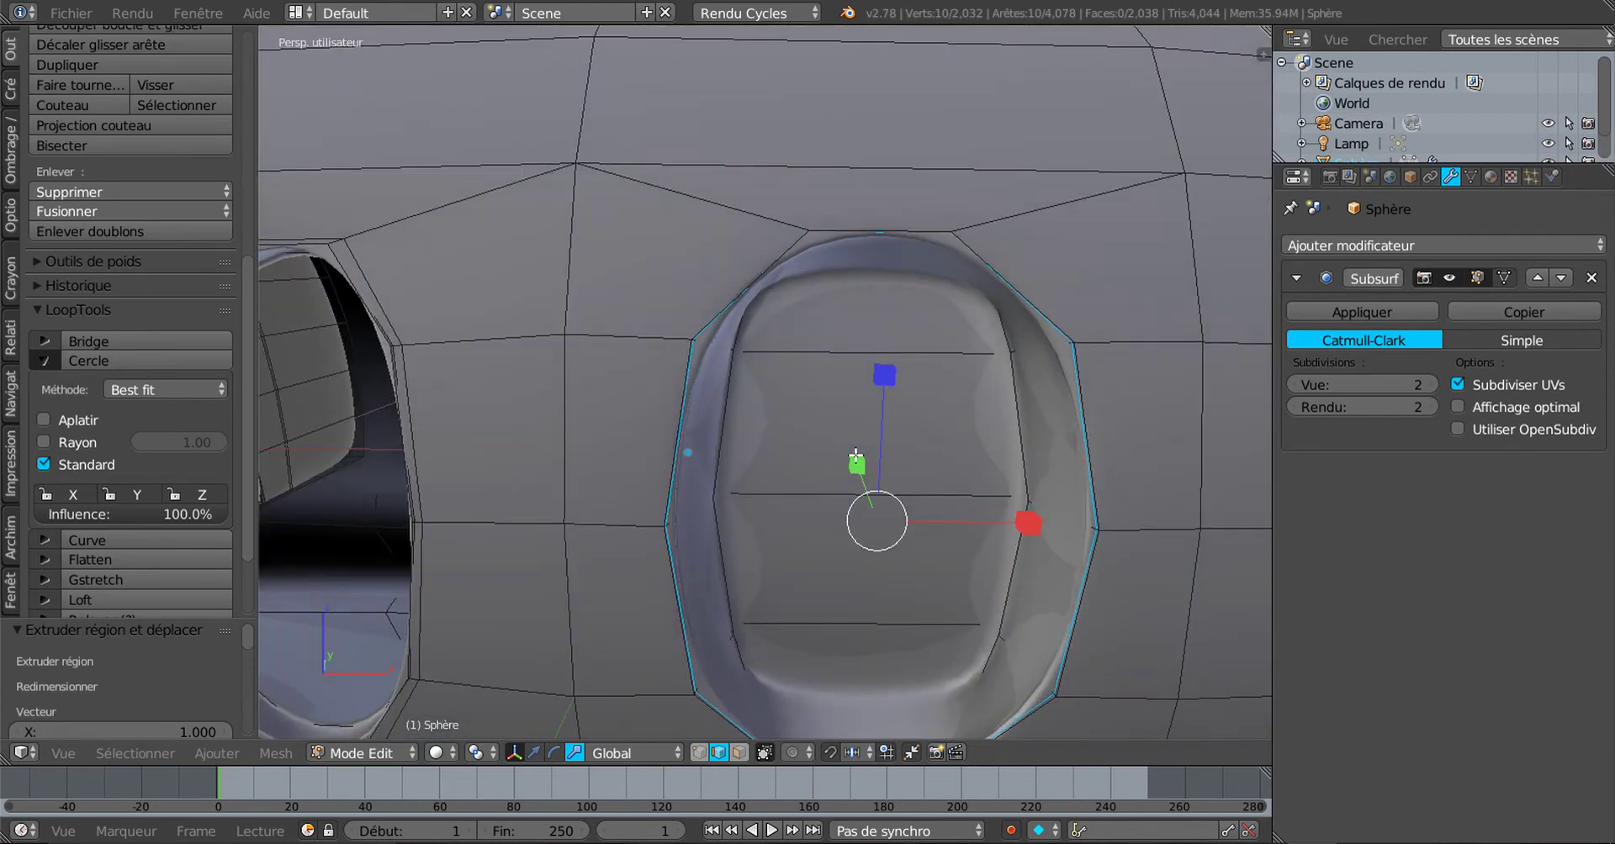
middle_drag(779, 340, 887, 479)
scroll(902, 458, up, 1)
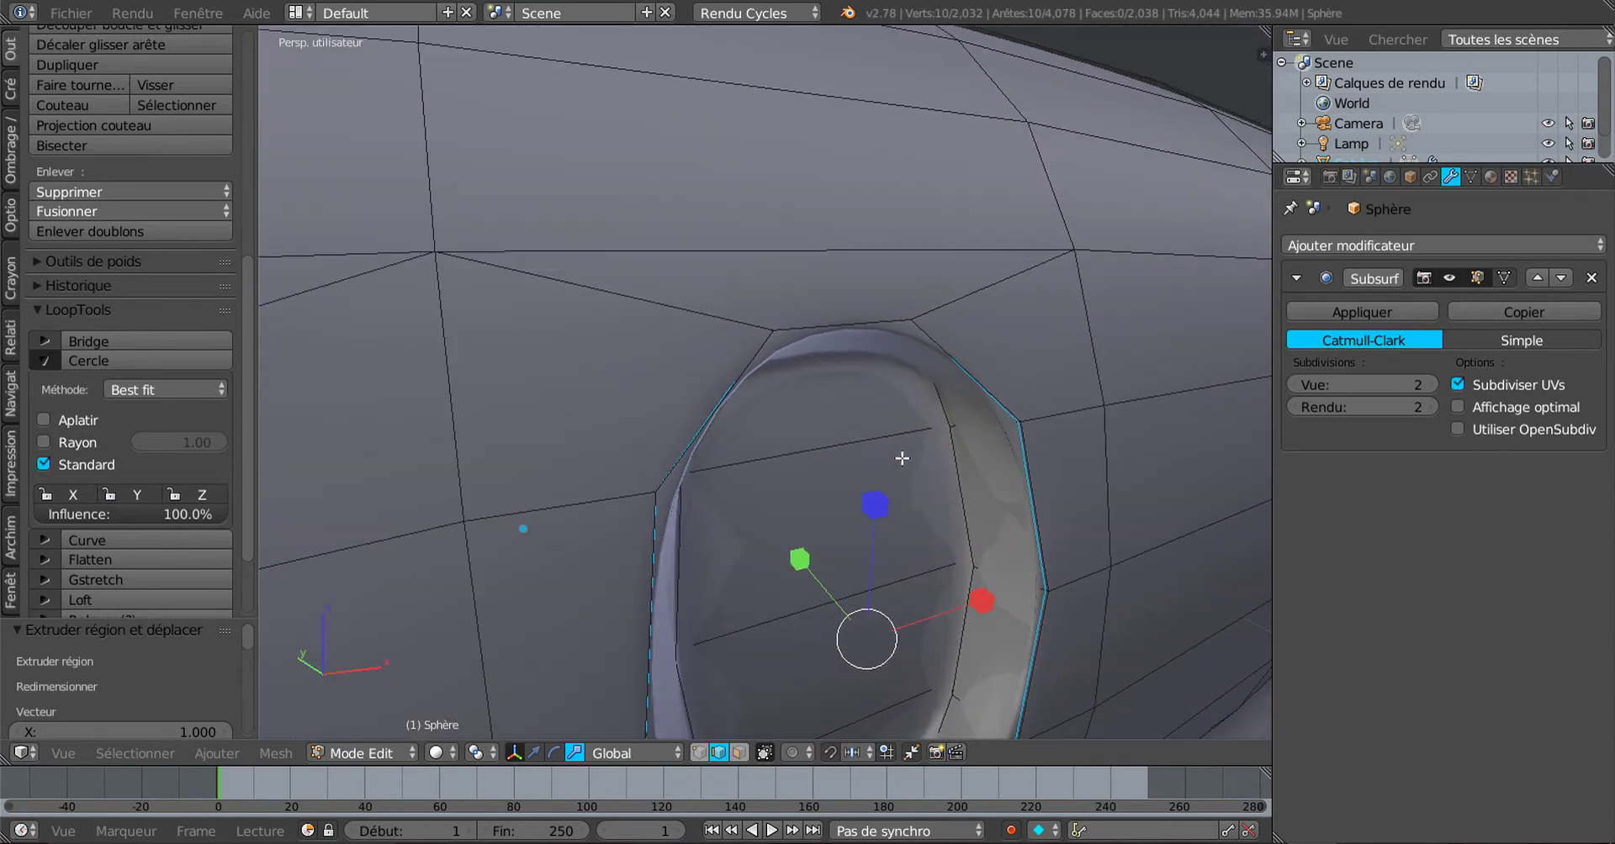
right_click(981, 386)
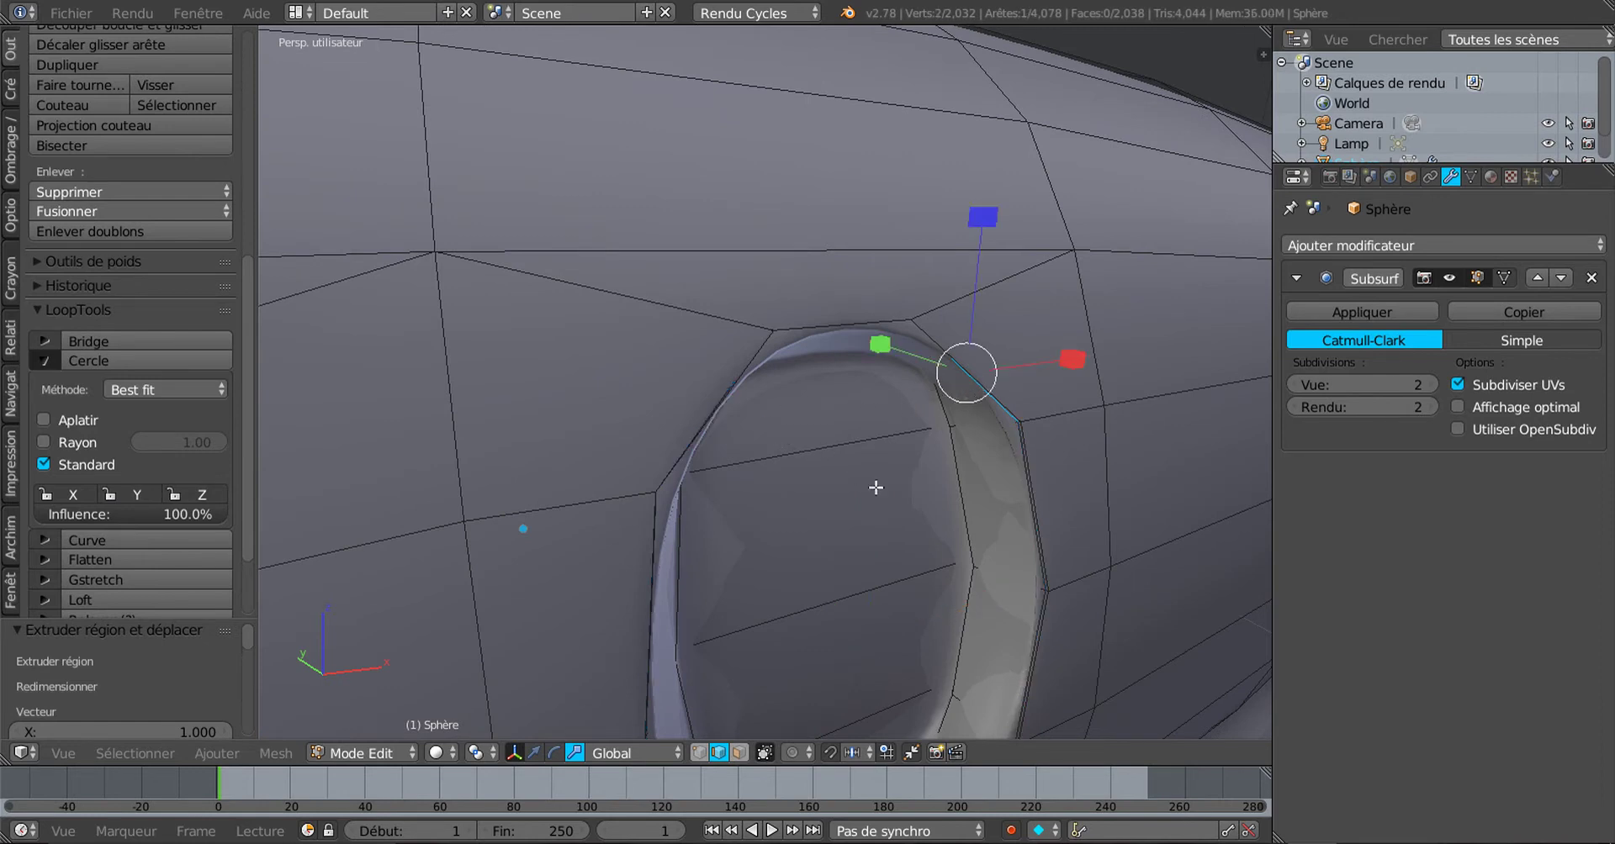
middle_drag(865, 494, 883, 497)
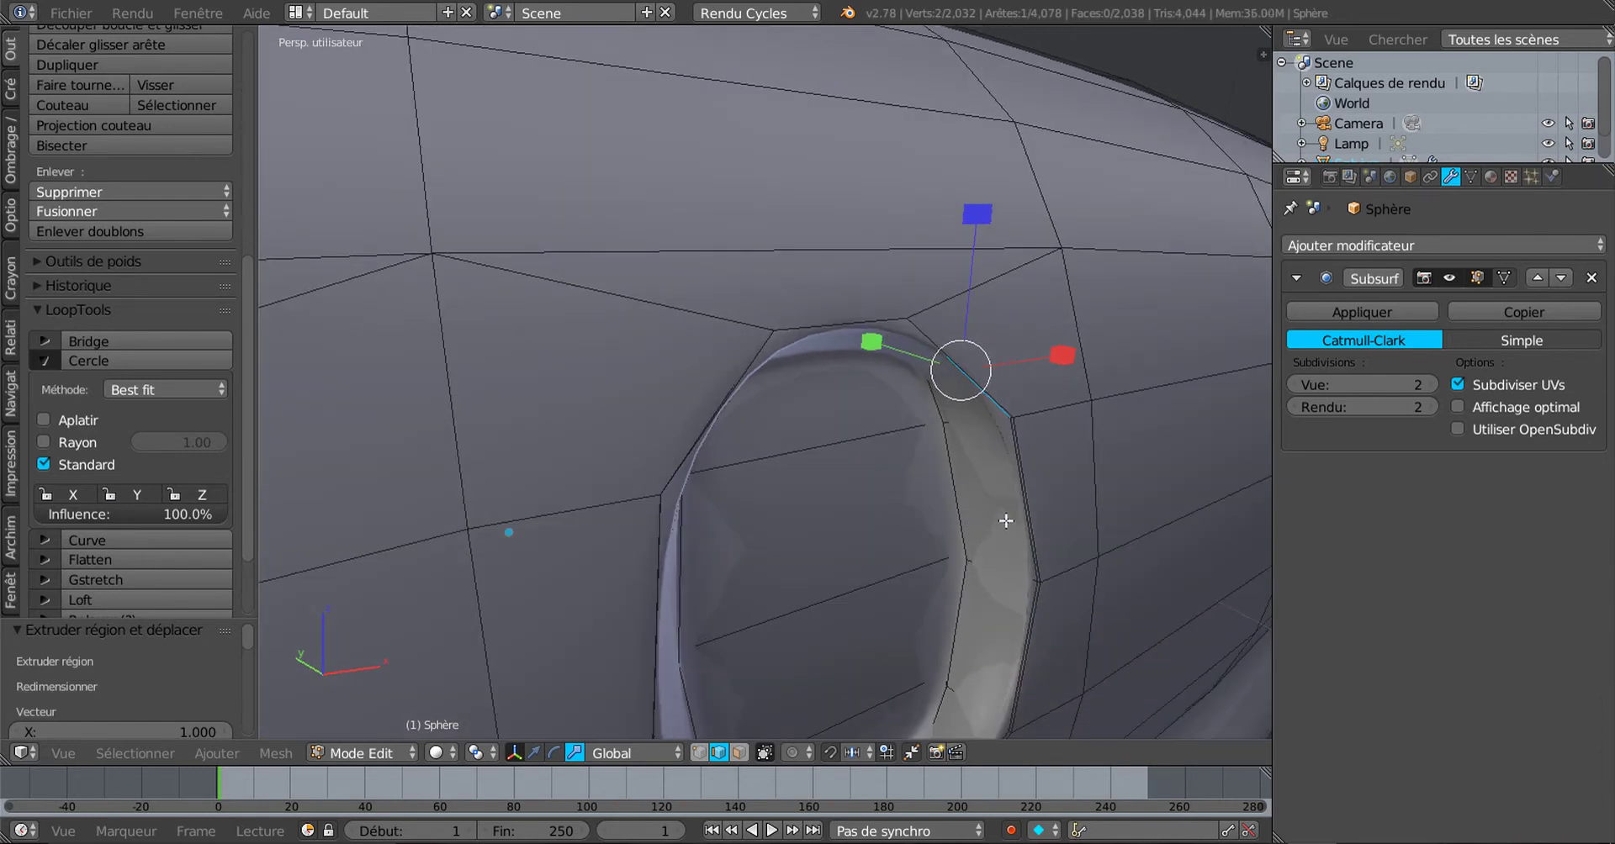
alt+right_click(1031, 522)
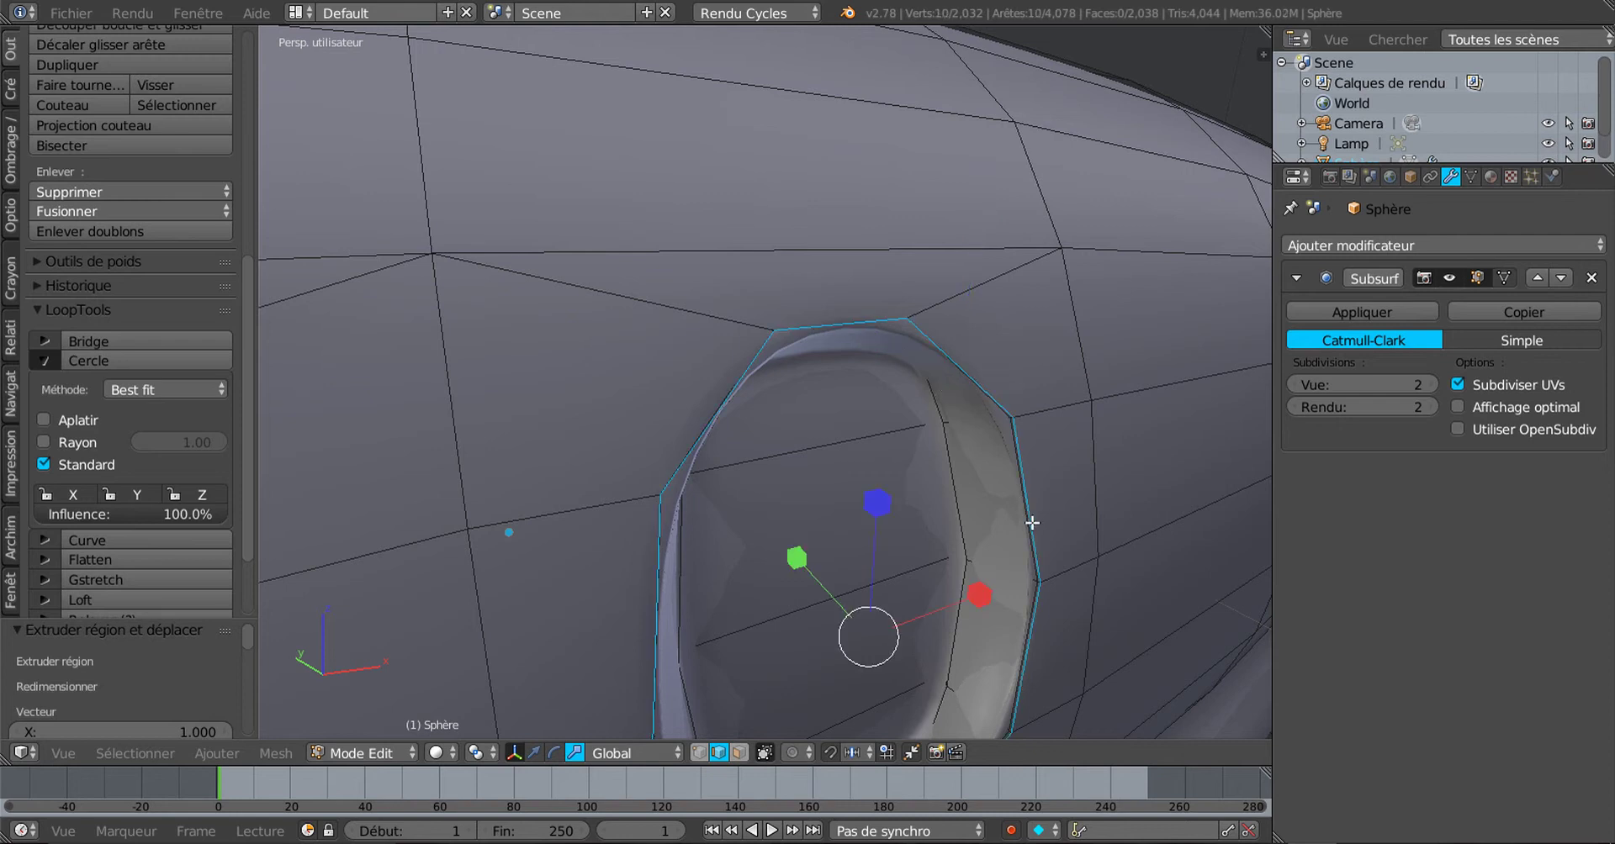
middle_drag(1044, 538, 1058, 547)
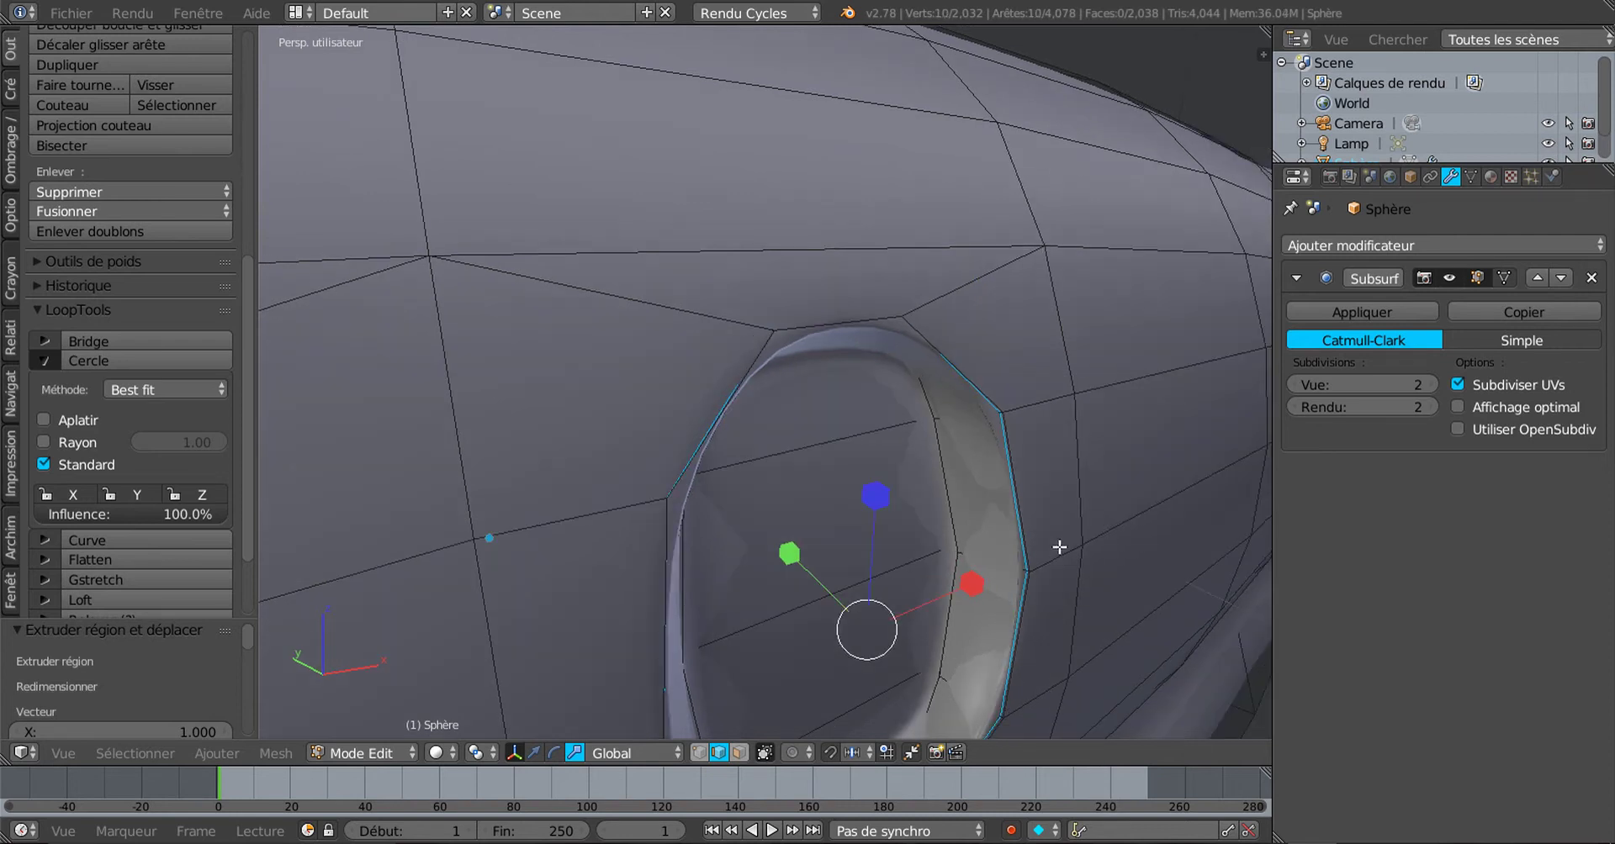
Step: Try dissolving the rim loop's edges, try deleting them instead, and undo the deletion
key(x)
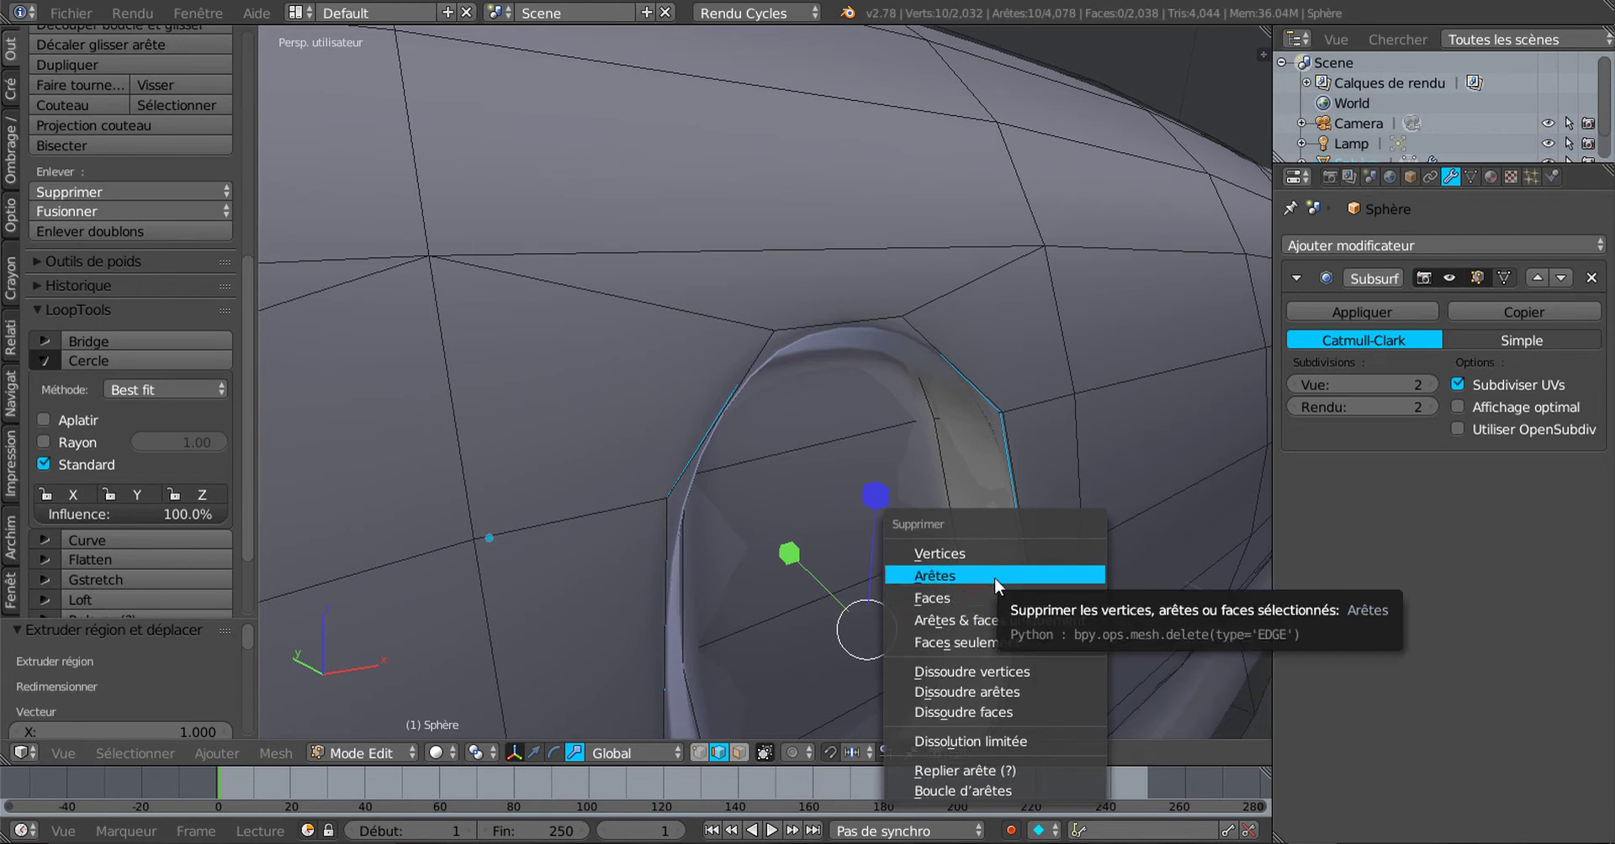
click(997, 692)
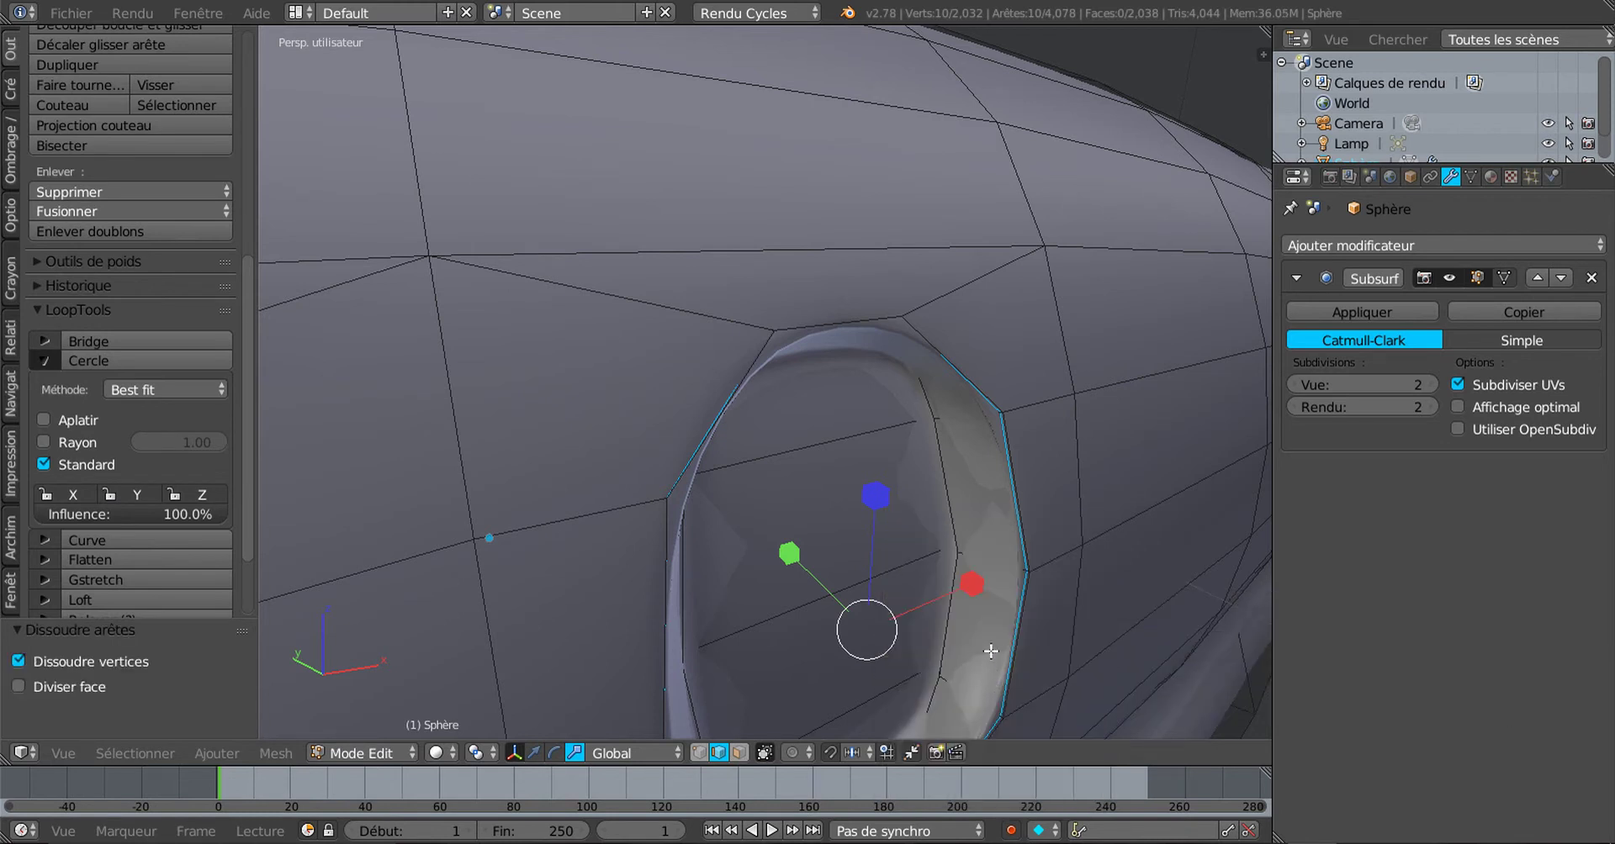
key(x)
click(997, 588)
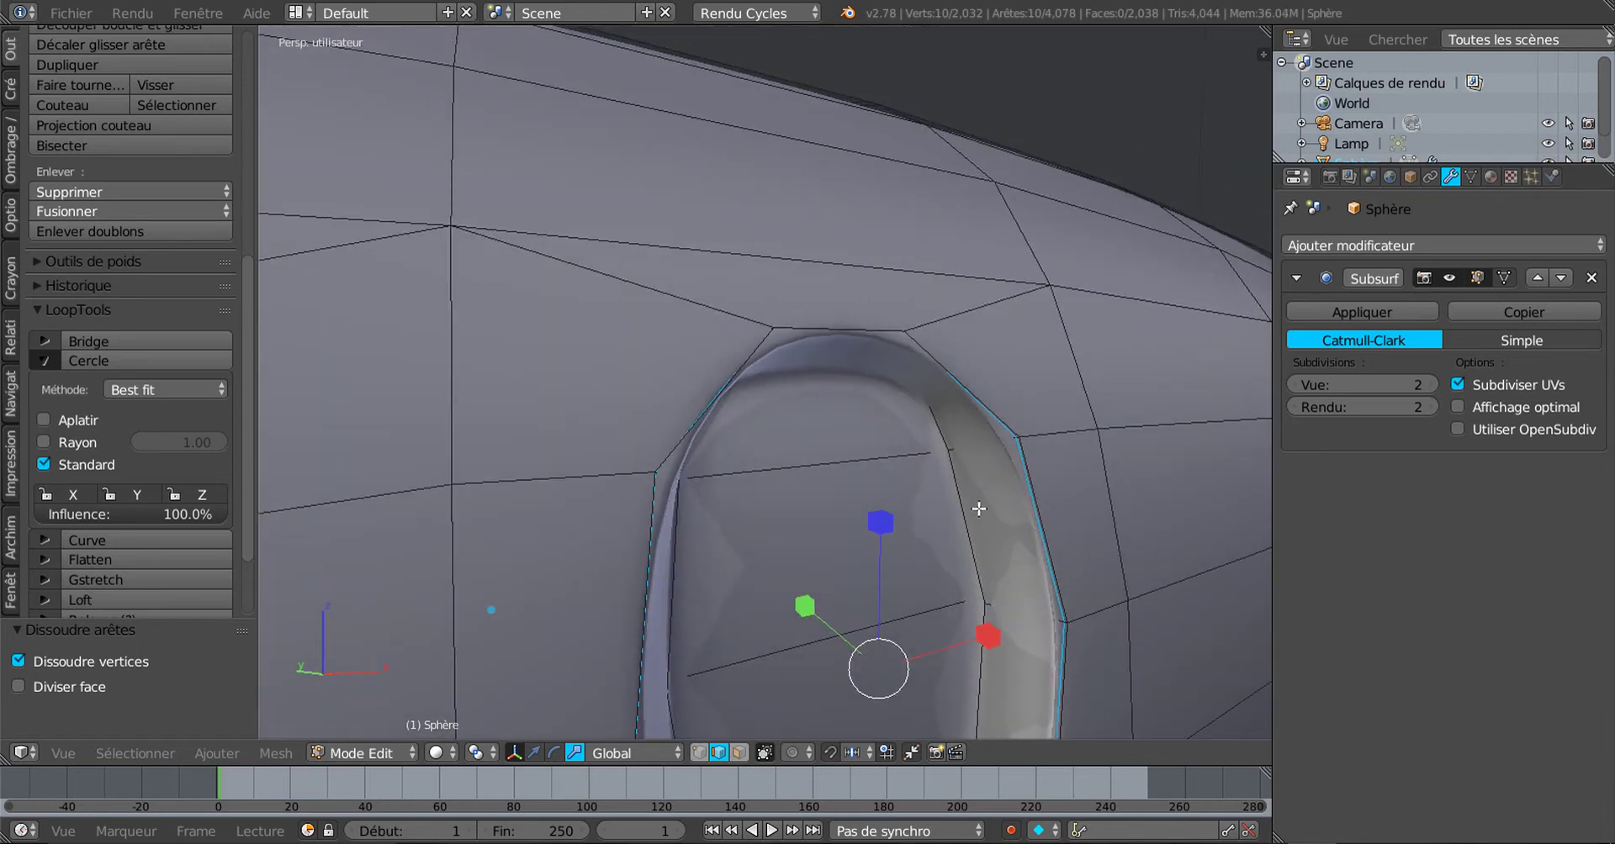
key(x)
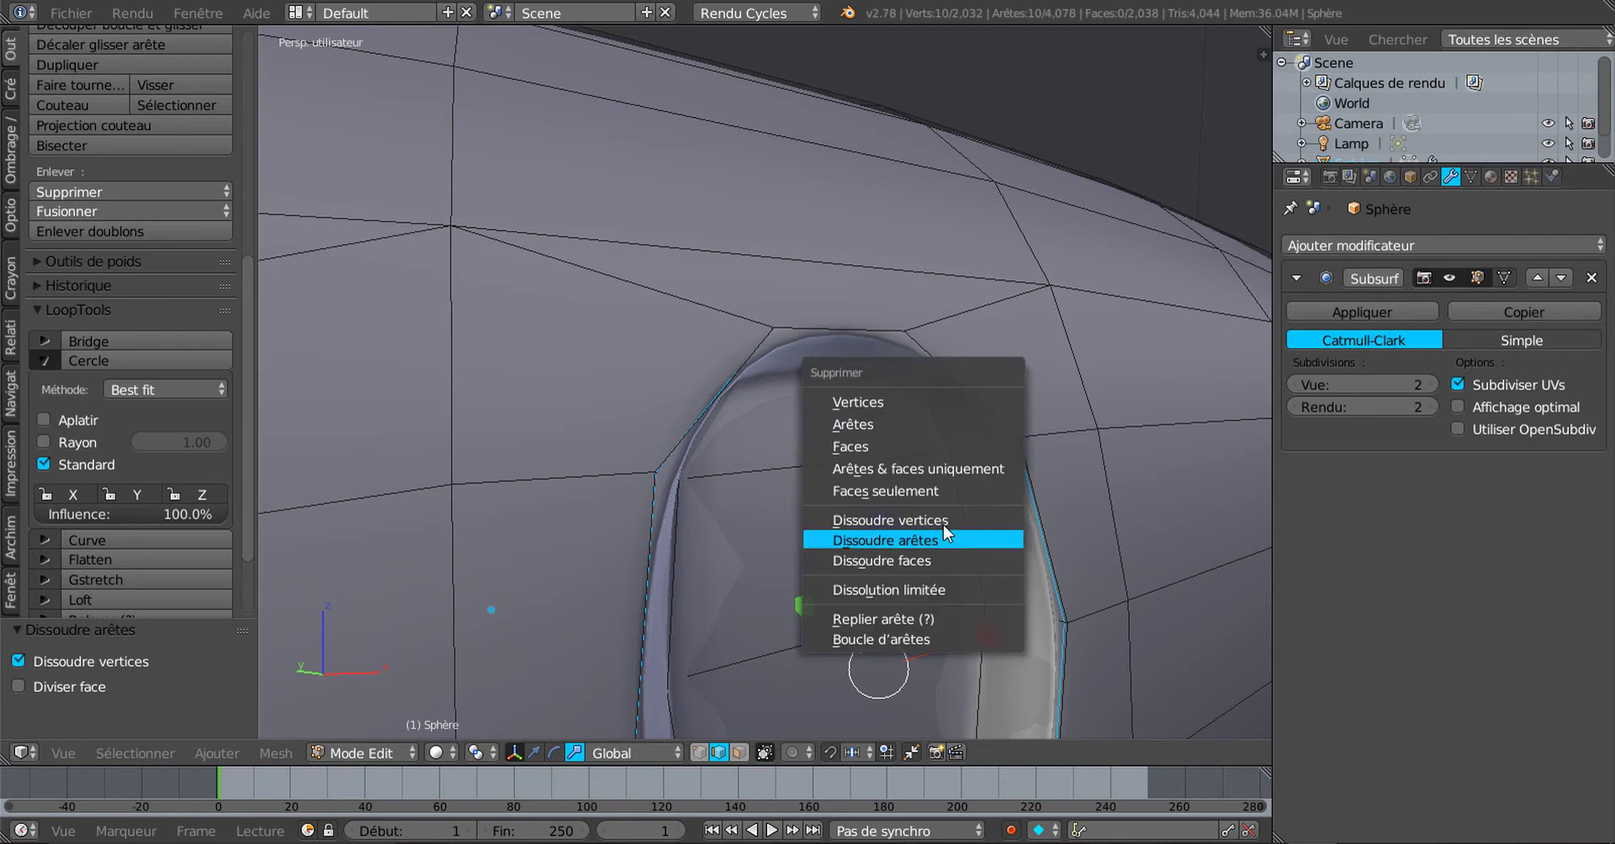
click(885, 424)
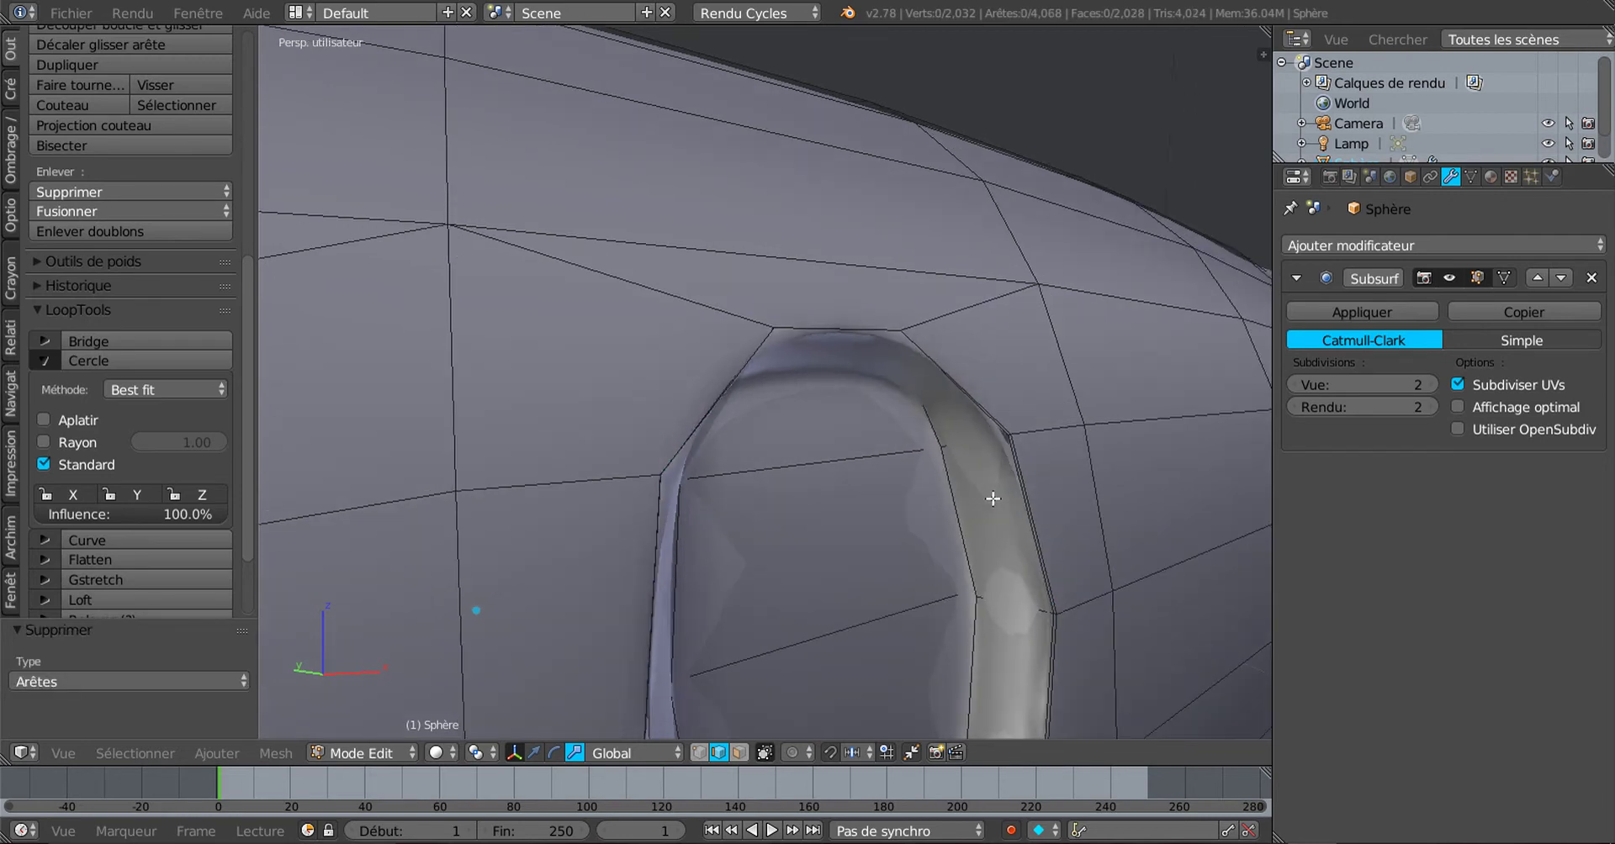
mouse_move(992, 499)
middle_down()
mouse_move(864, 503)
mouse_move(883, 502)
middle_up()
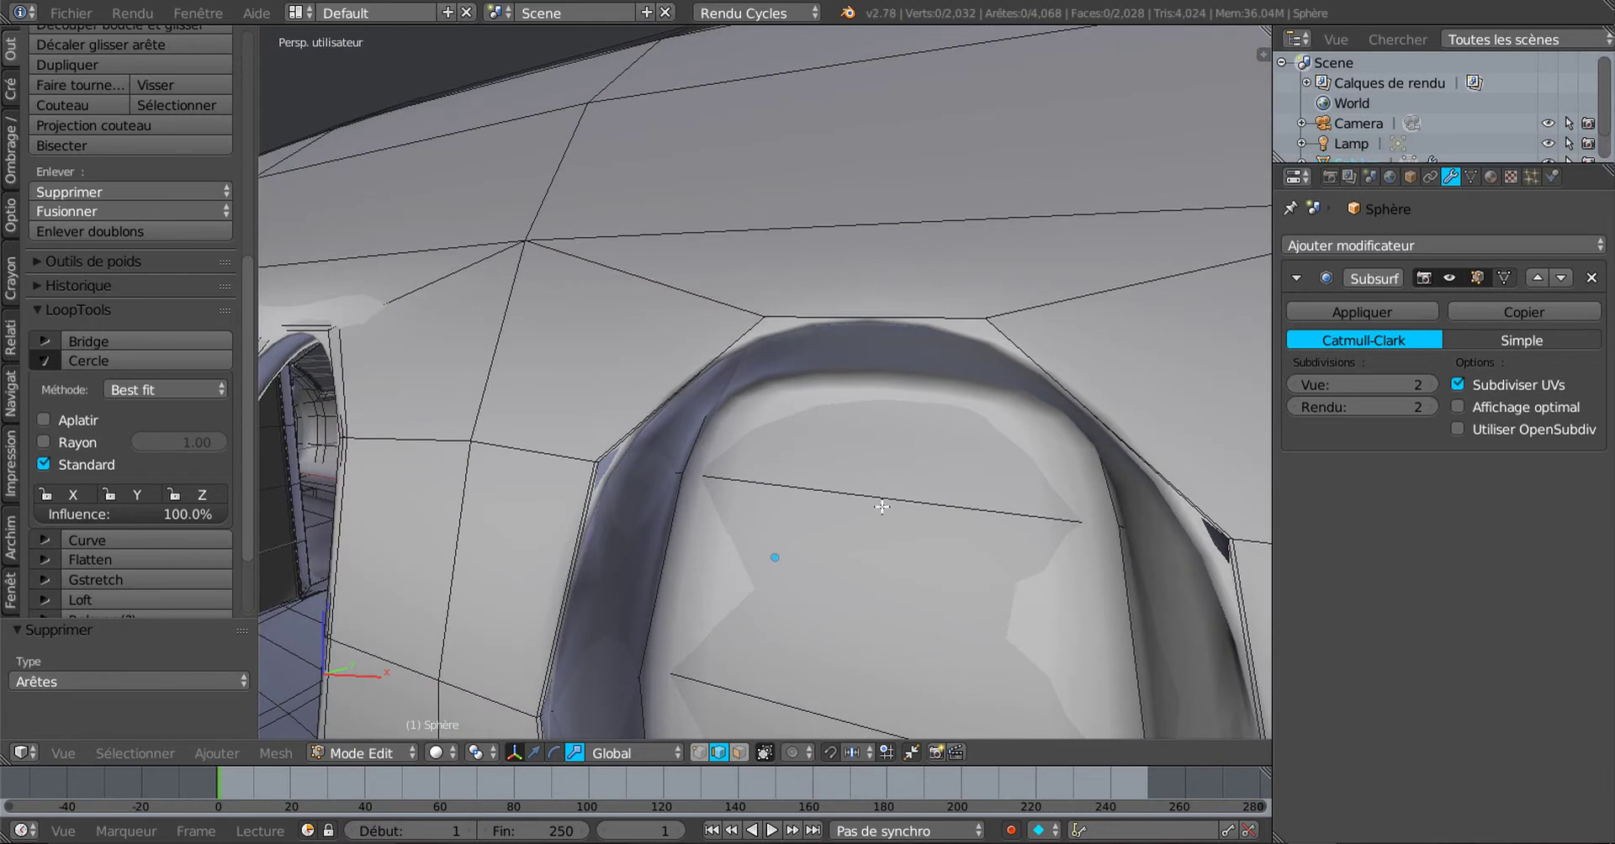
key(ctrl+z)
Step: Set the Subsurf modifier's view subdivisions to 0 to work on the unsmoothed window mesh
middle_drag(817, 535, 782, 547)
click(1296, 386)
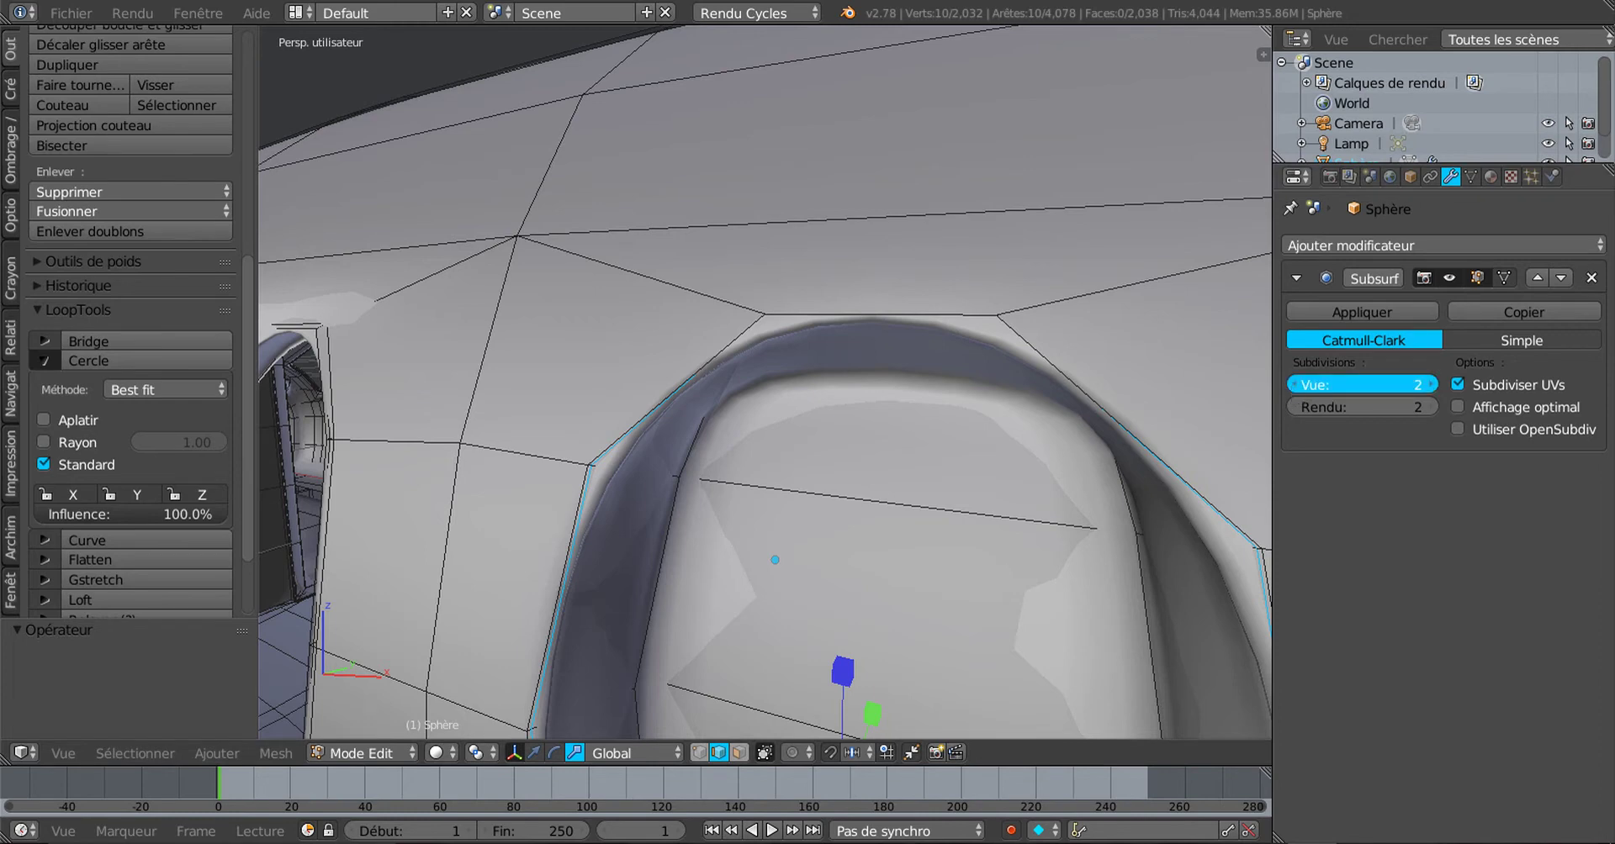
click(1295, 386)
middle_drag(1060, 498, 930, 487)
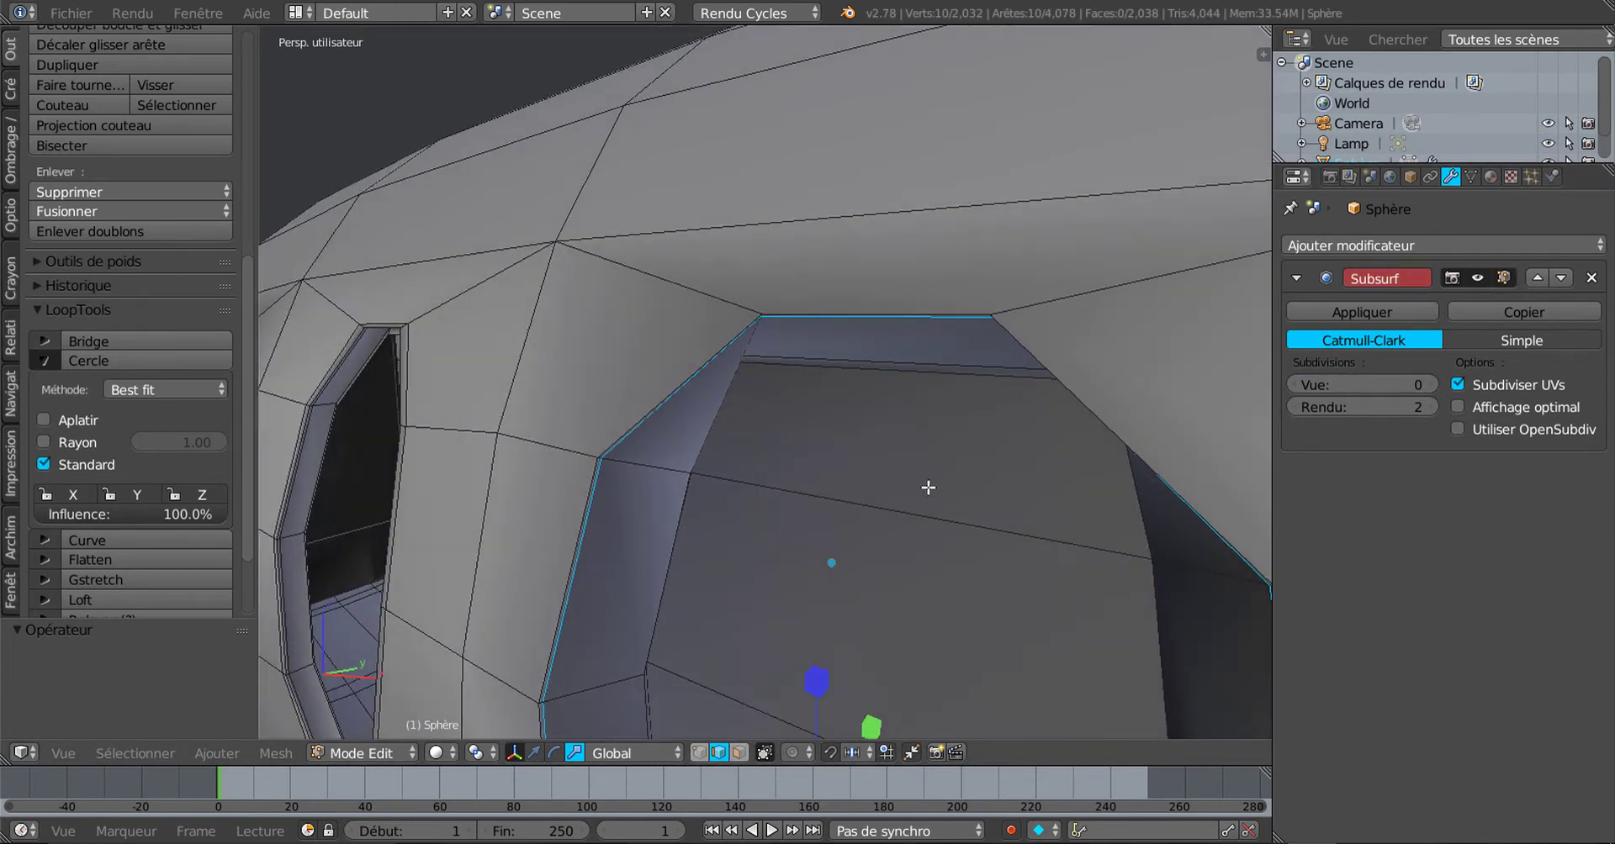
scroll(744, 531, up, 1)
middle_drag(612, 510, 807, 584)
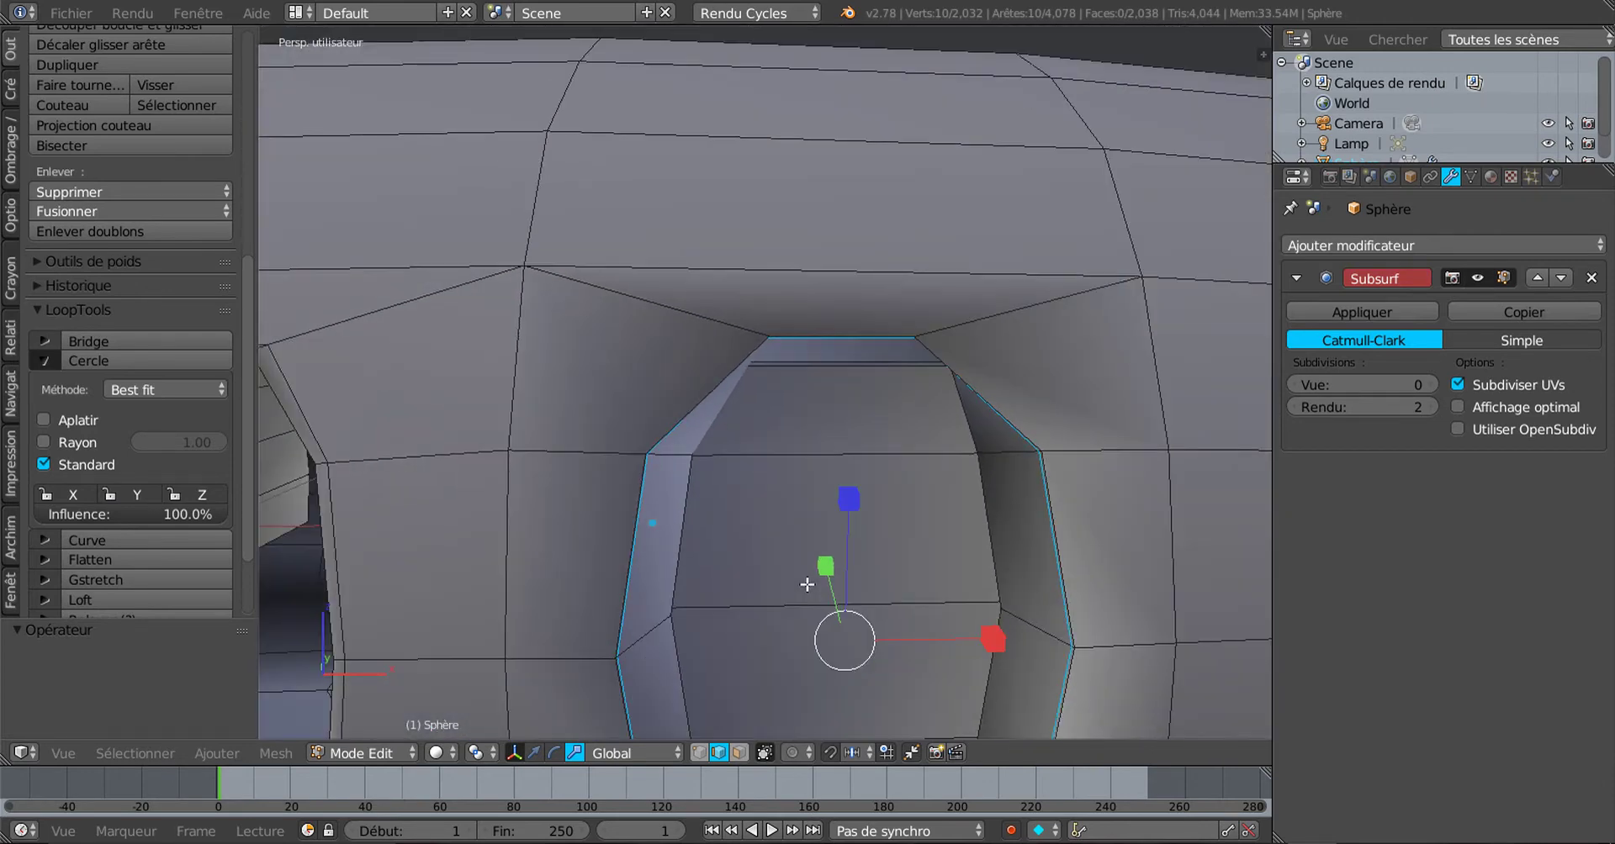
Step: Dissolve the vertices of the selected edge loop around the window's outer rim
key(x)
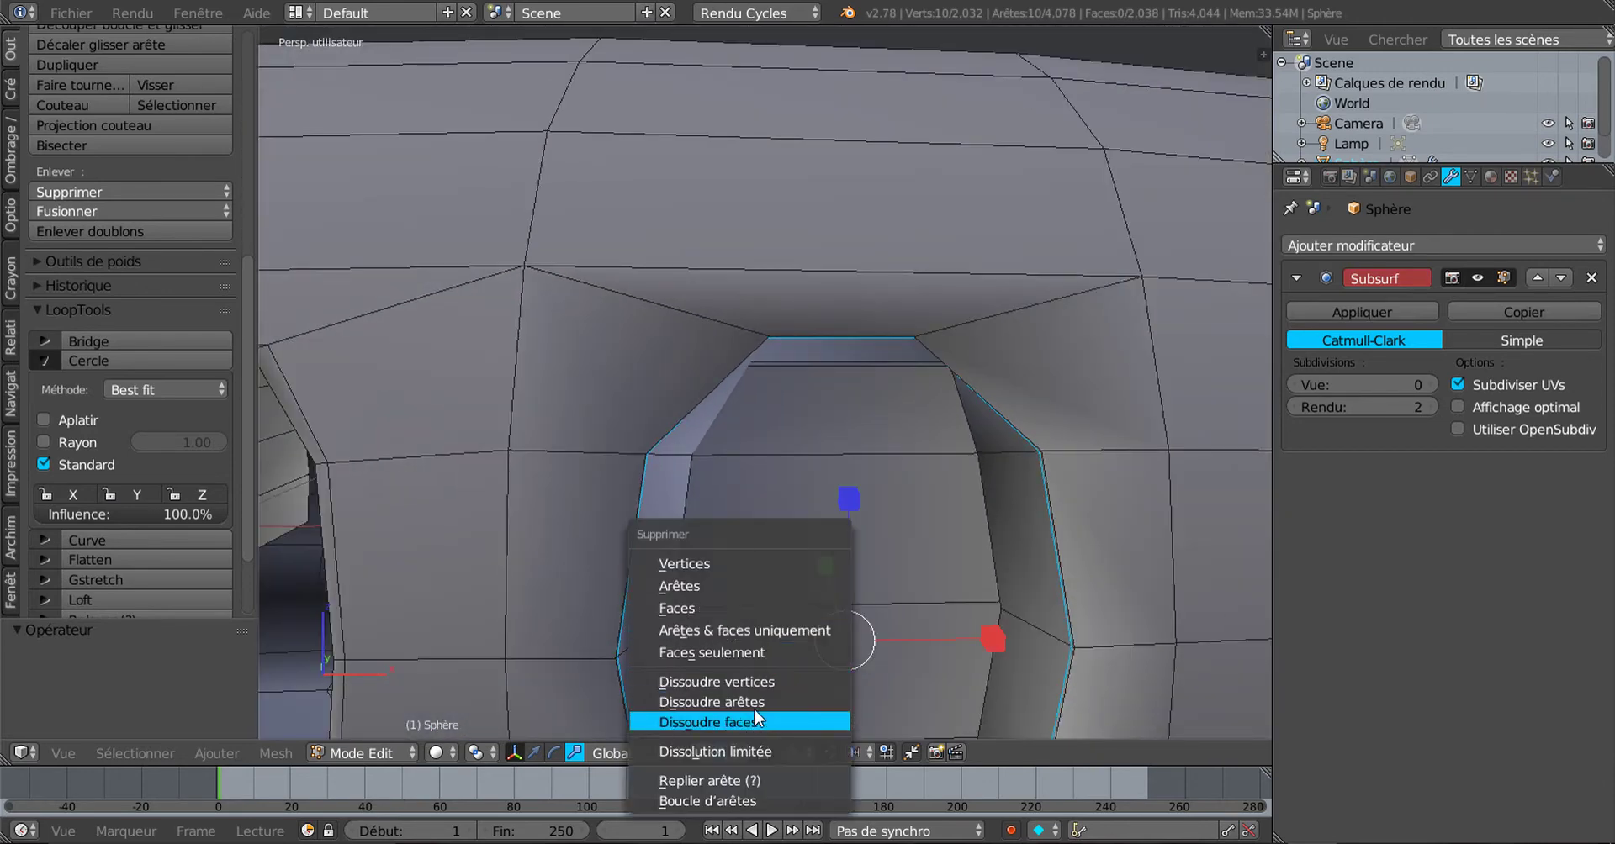
click(751, 681)
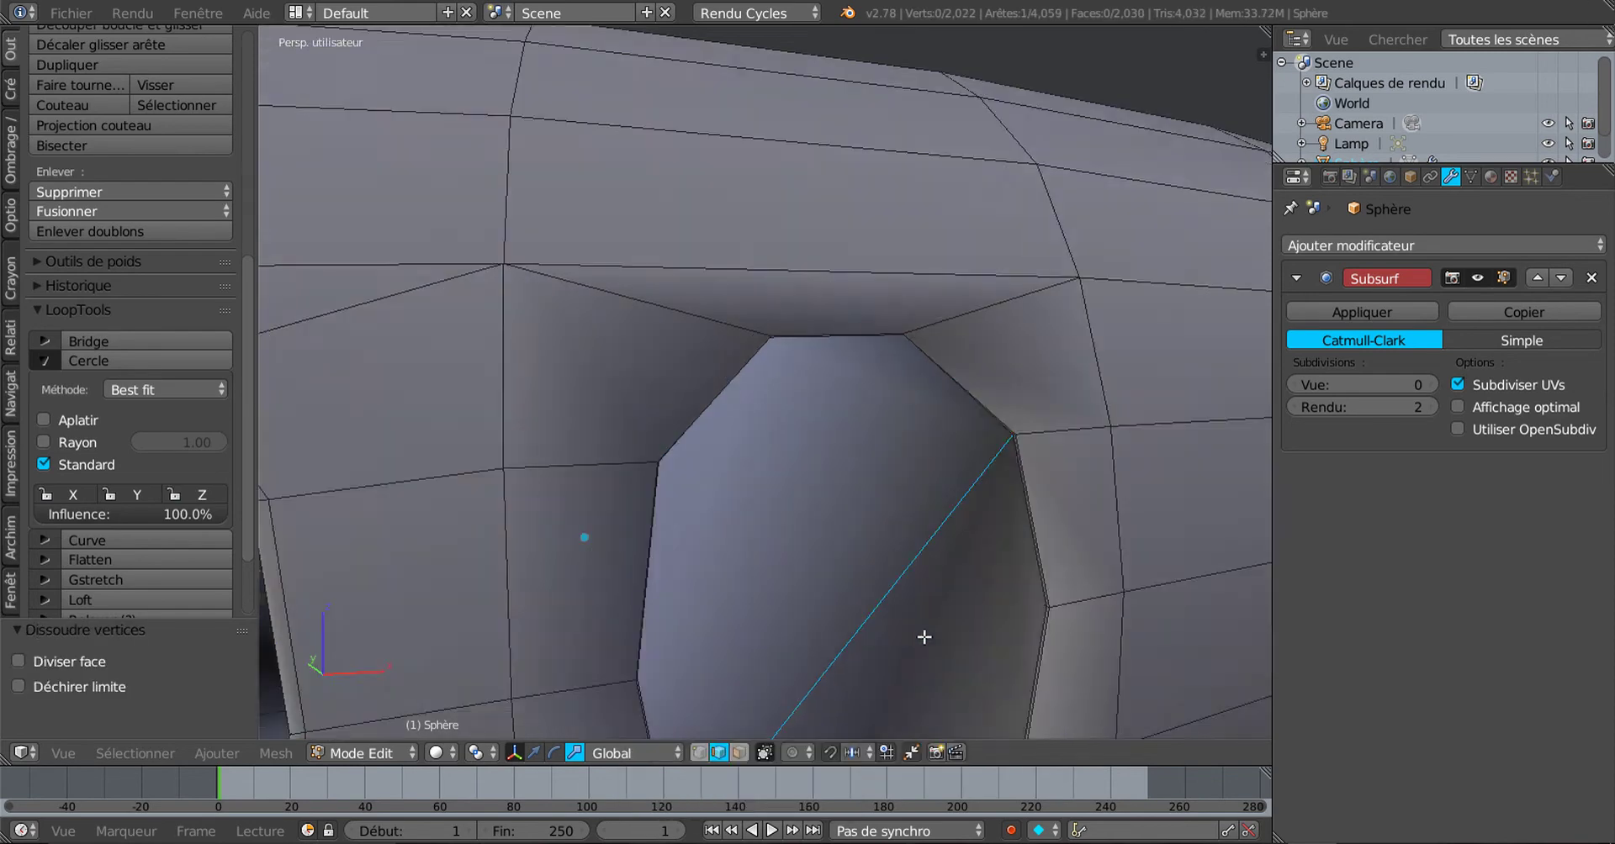
middle_drag(924, 638, 944, 635)
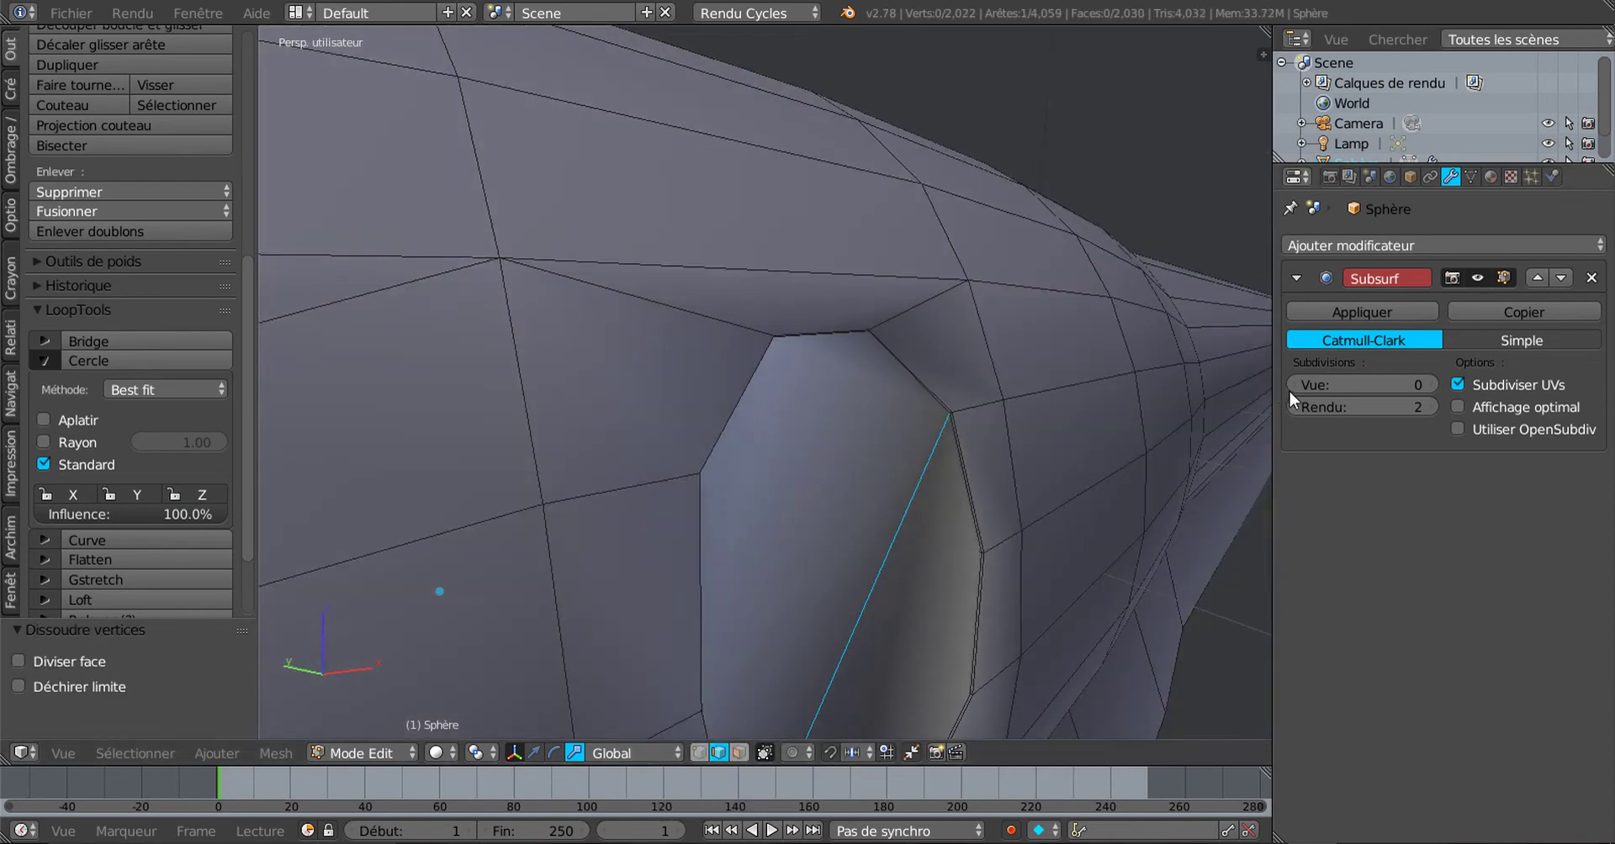
Step: Select the ten edges around the window's rim one by one, try Dissolve Edges on them, and dissolve their vertices instead
middle_drag(926, 501, 666, 425)
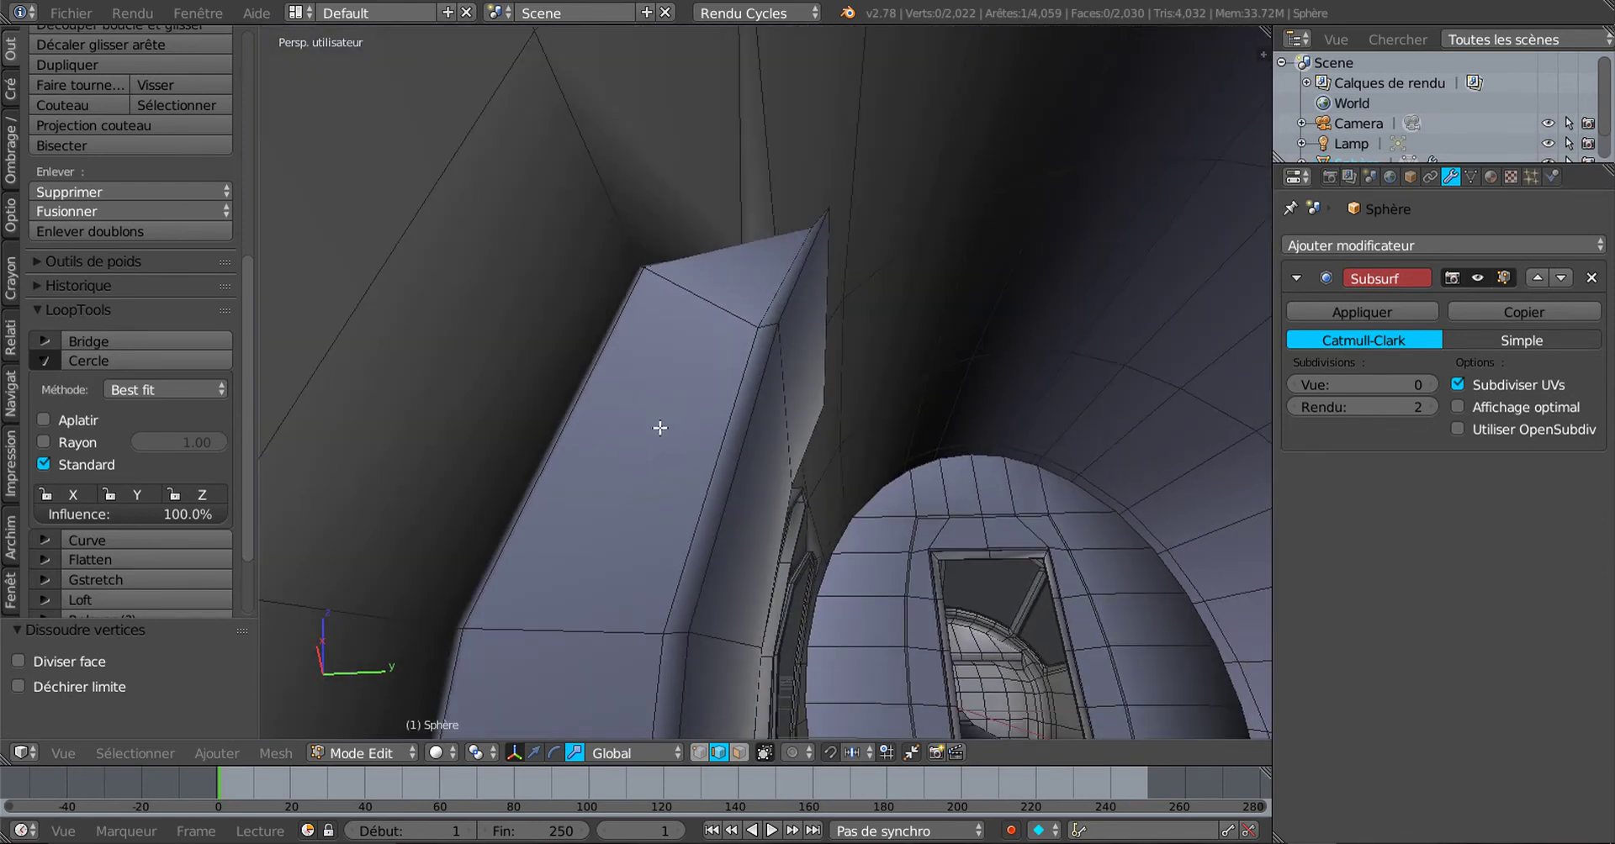
right_click(581, 399)
key(KP_Decimal)
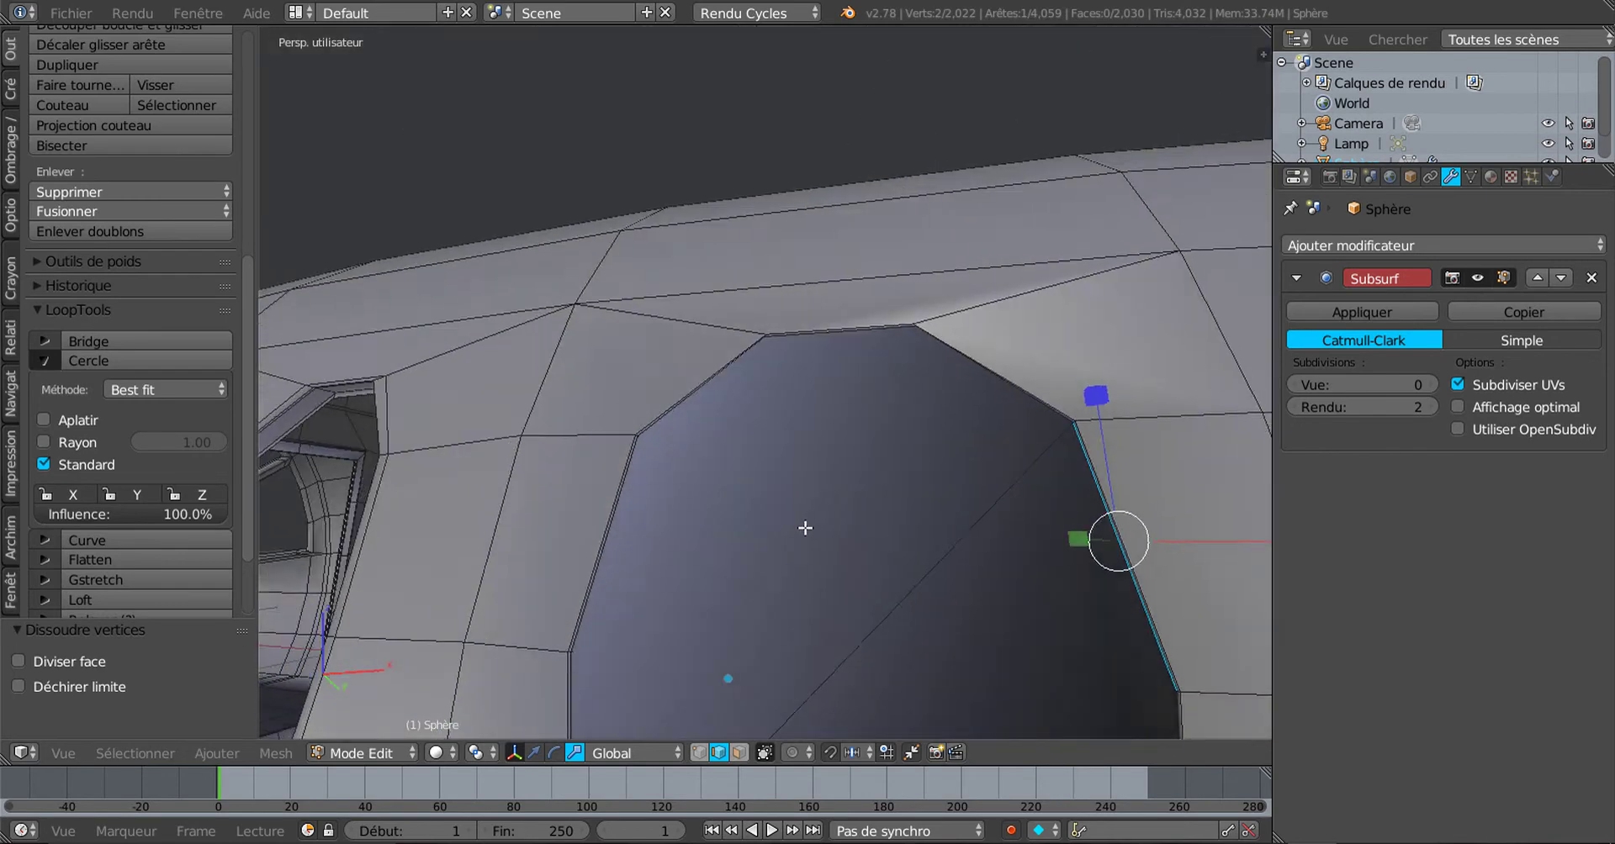
middle_drag(865, 480, 808, 511)
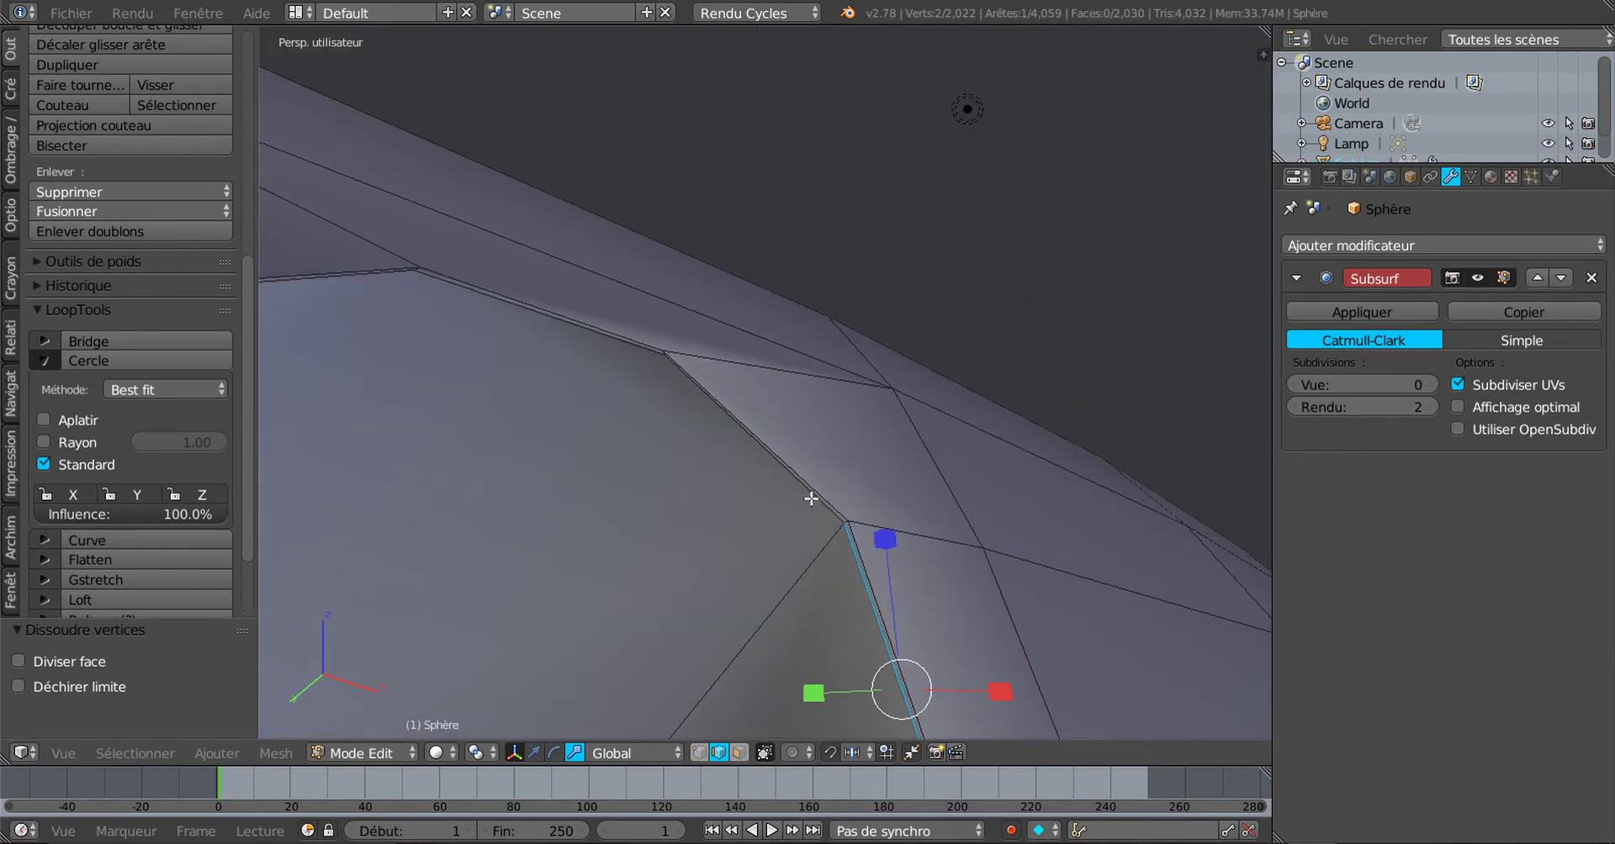
shift+right_click(811, 498)
shift+right_click(626, 361)
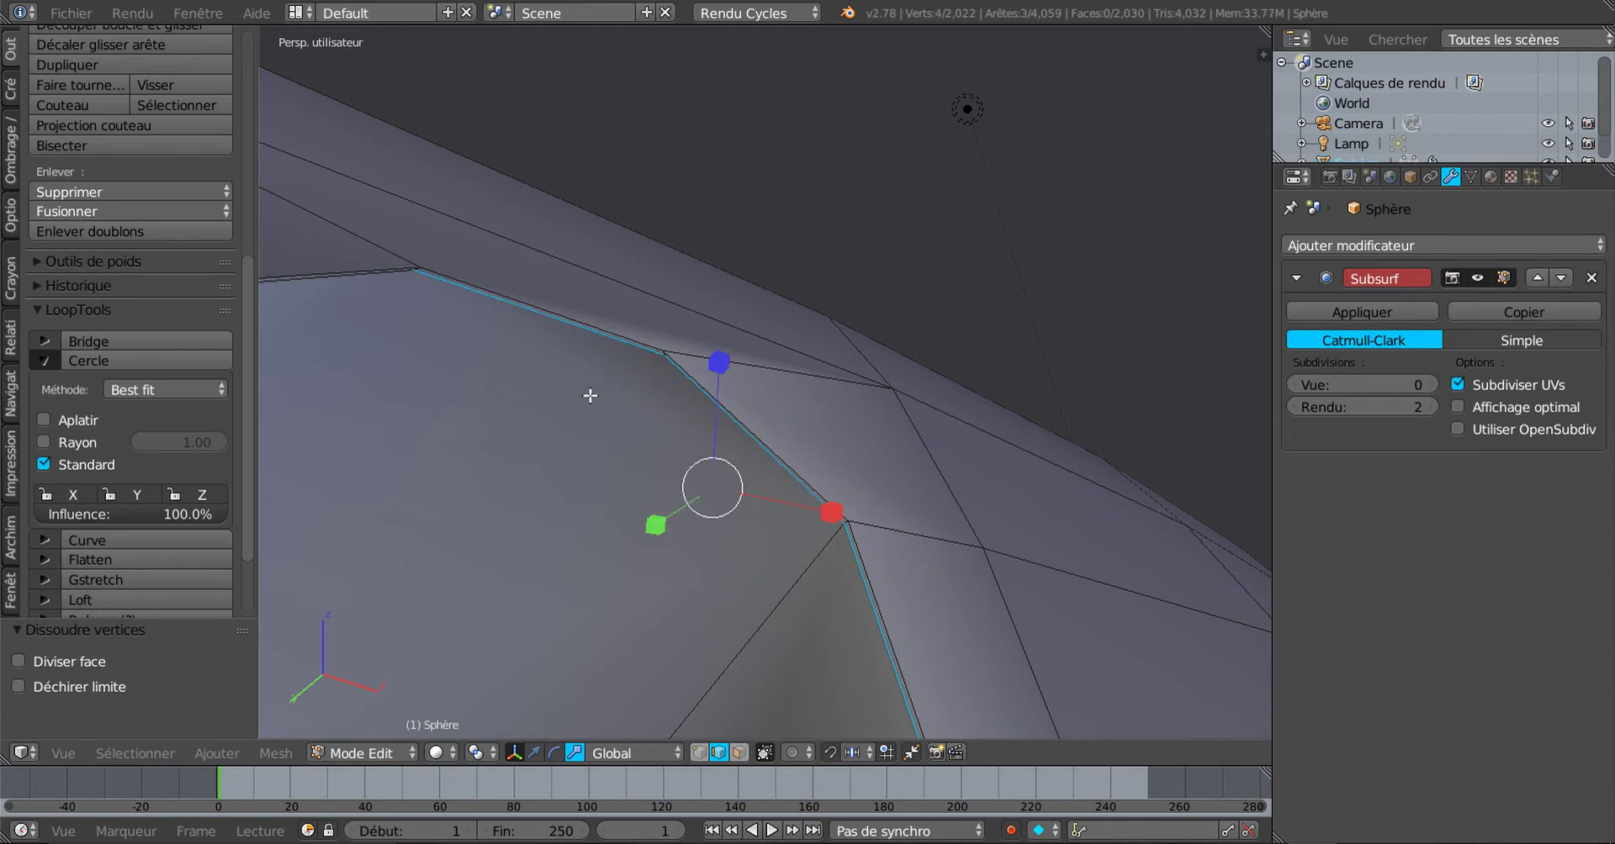
shift+right_click(382, 294)
middle_drag(382, 299, 730, 480)
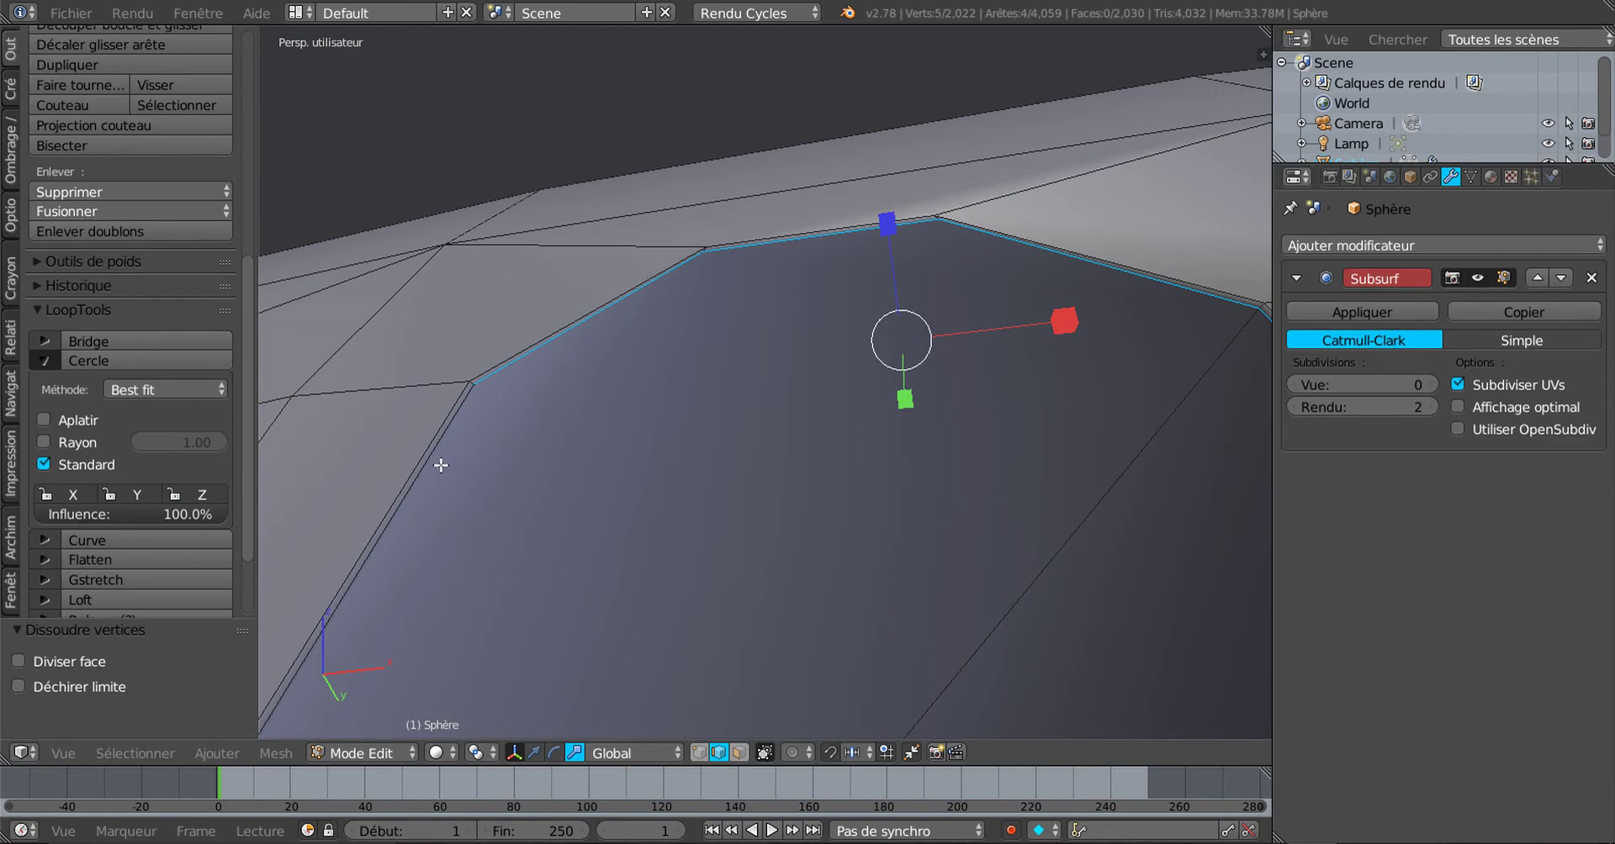
shift+right_click(441, 465)
middle_drag(522, 534, 555, 545)
scroll(613, 494, down, 5)
shift+right_click(541, 504)
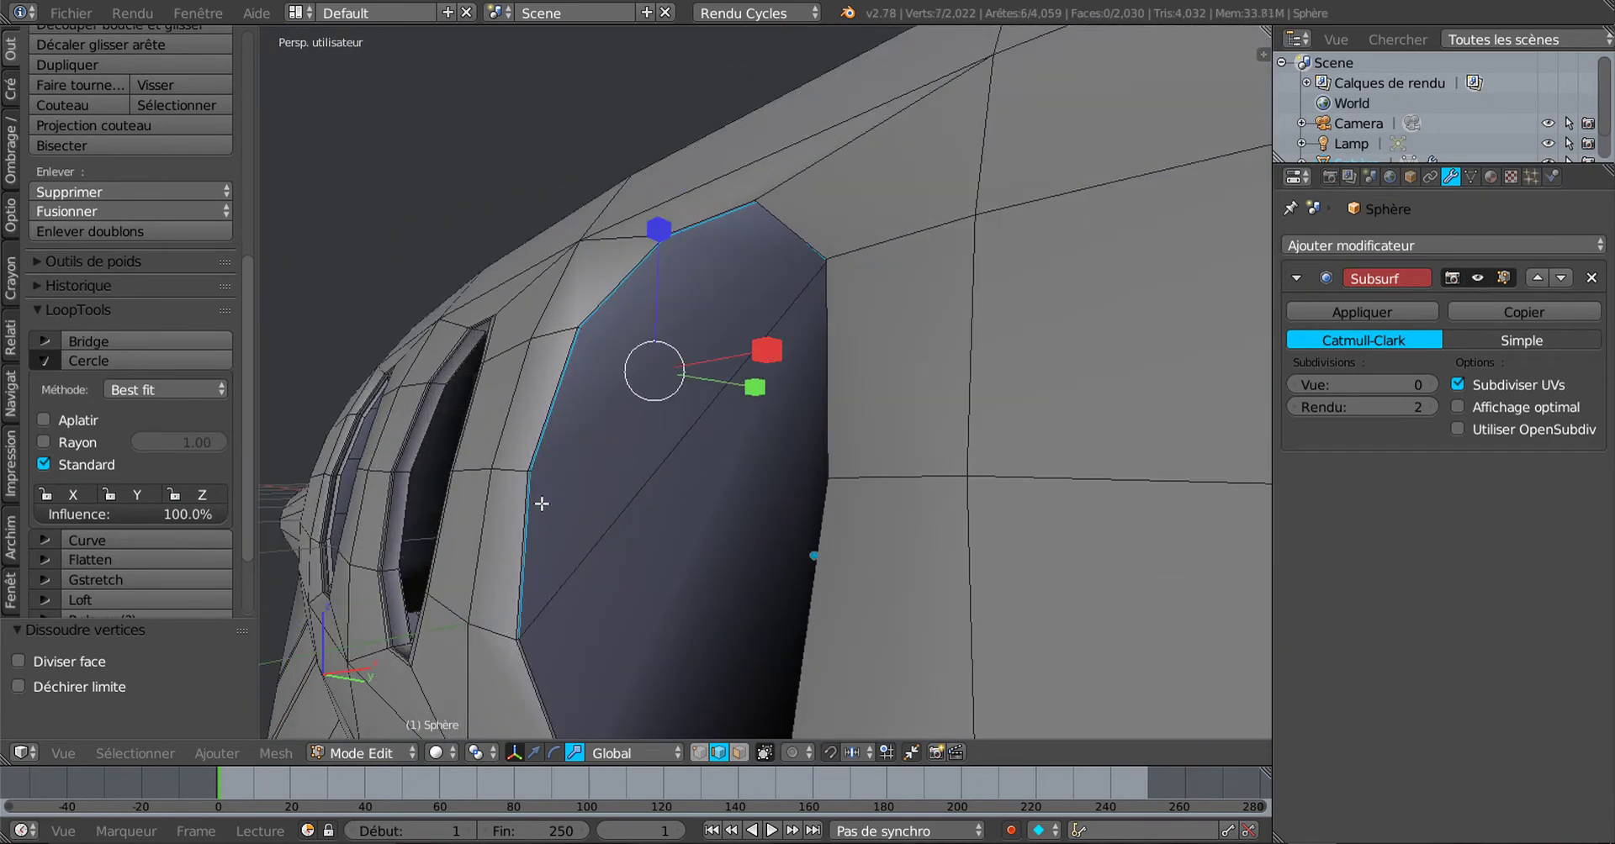
shift+right_click(536, 674)
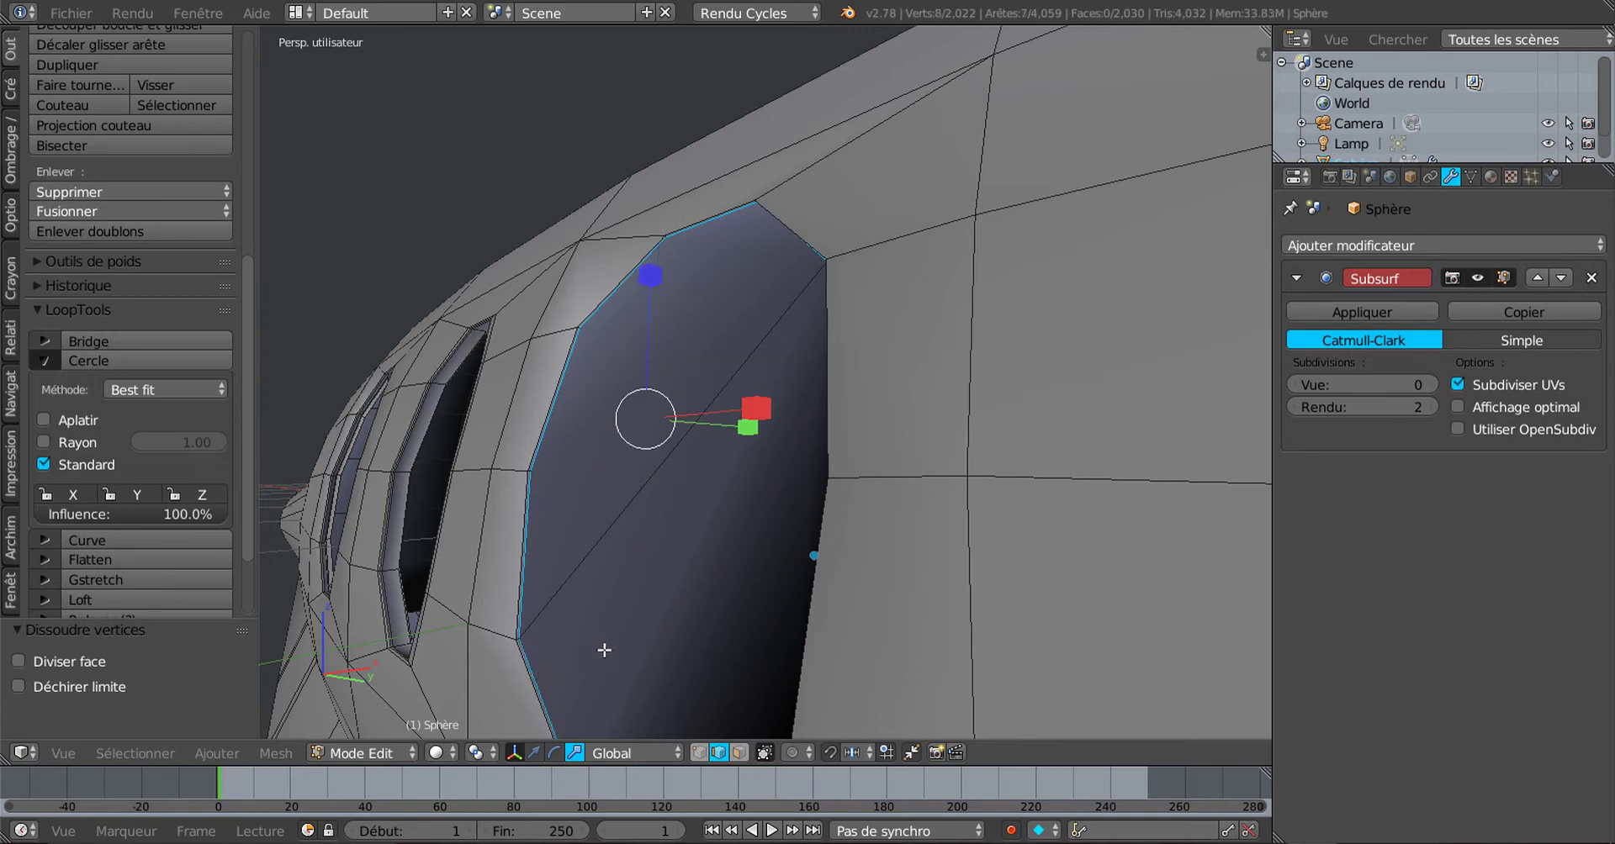
middle_drag(604, 650, 826, 569)
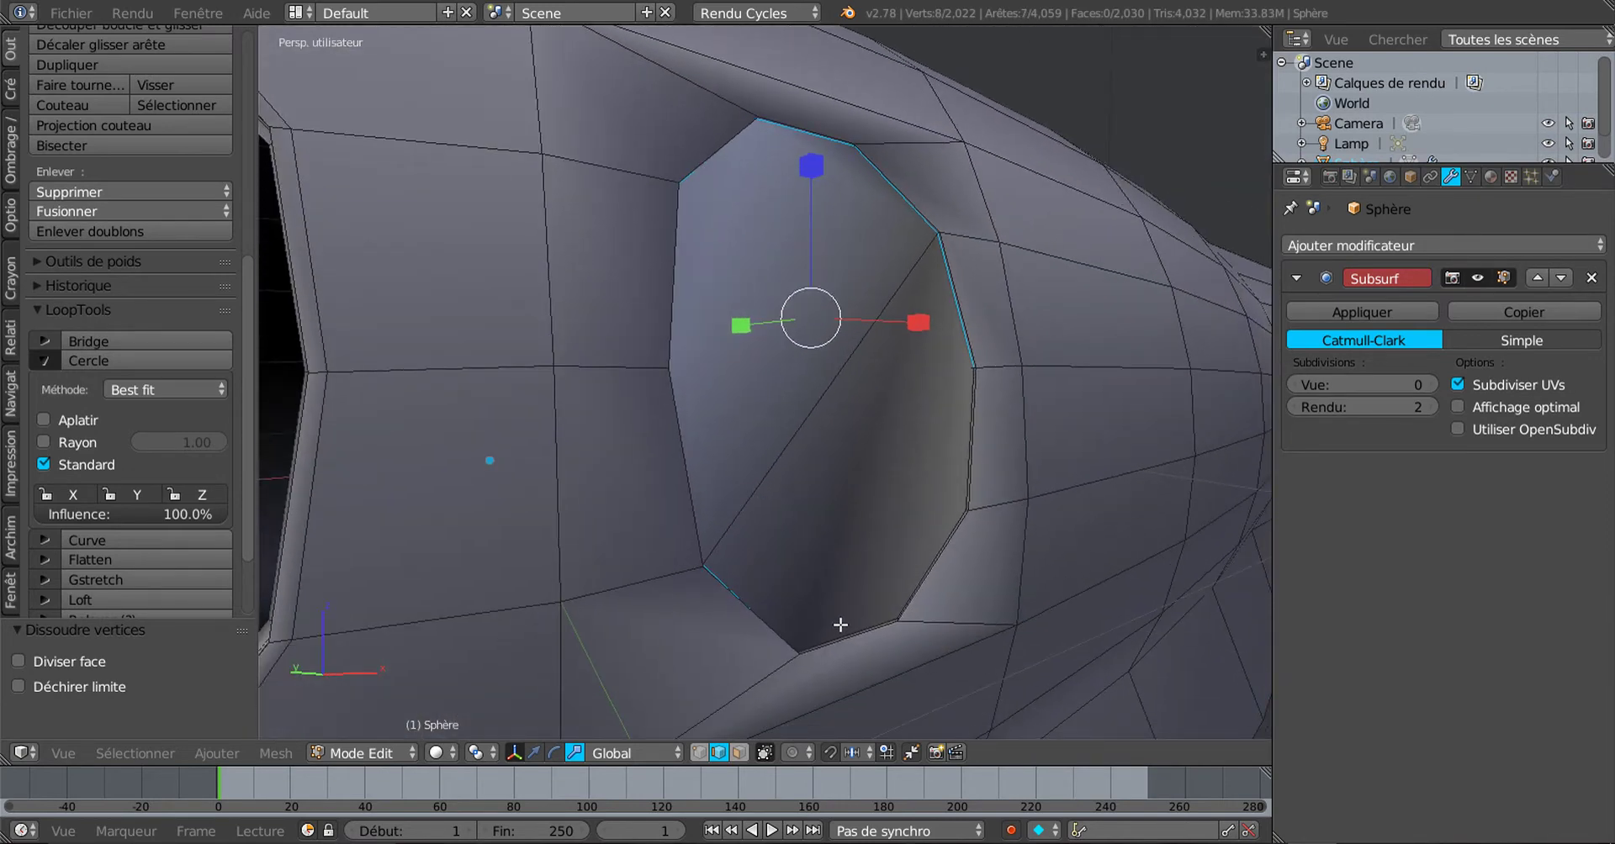
shift+right_click(918, 562)
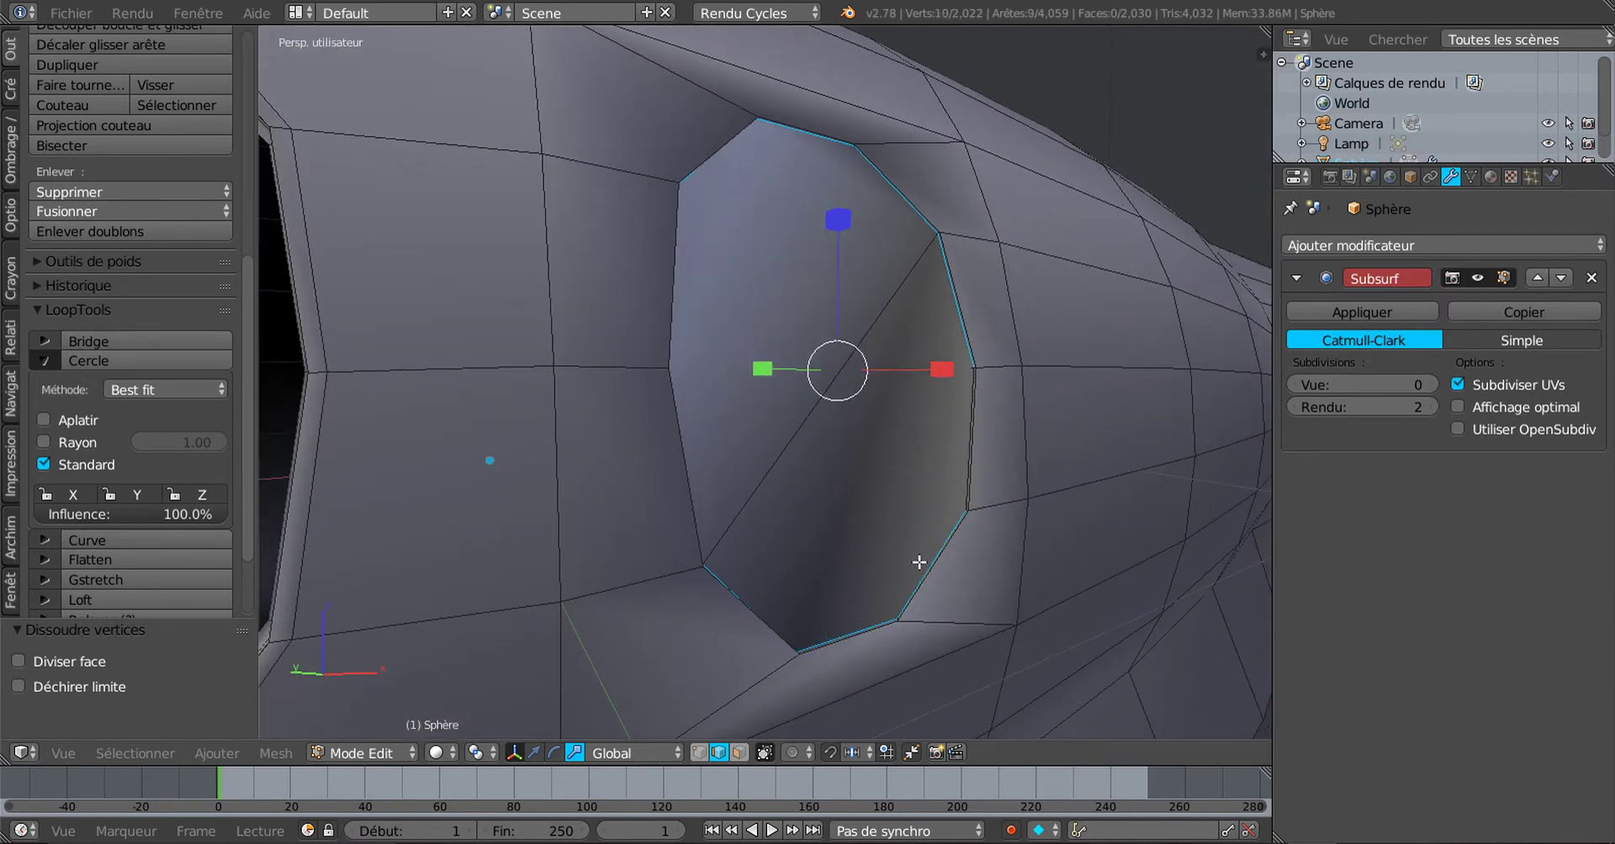
shift+right_click(953, 462)
key(KP_Decimal)
key(x)
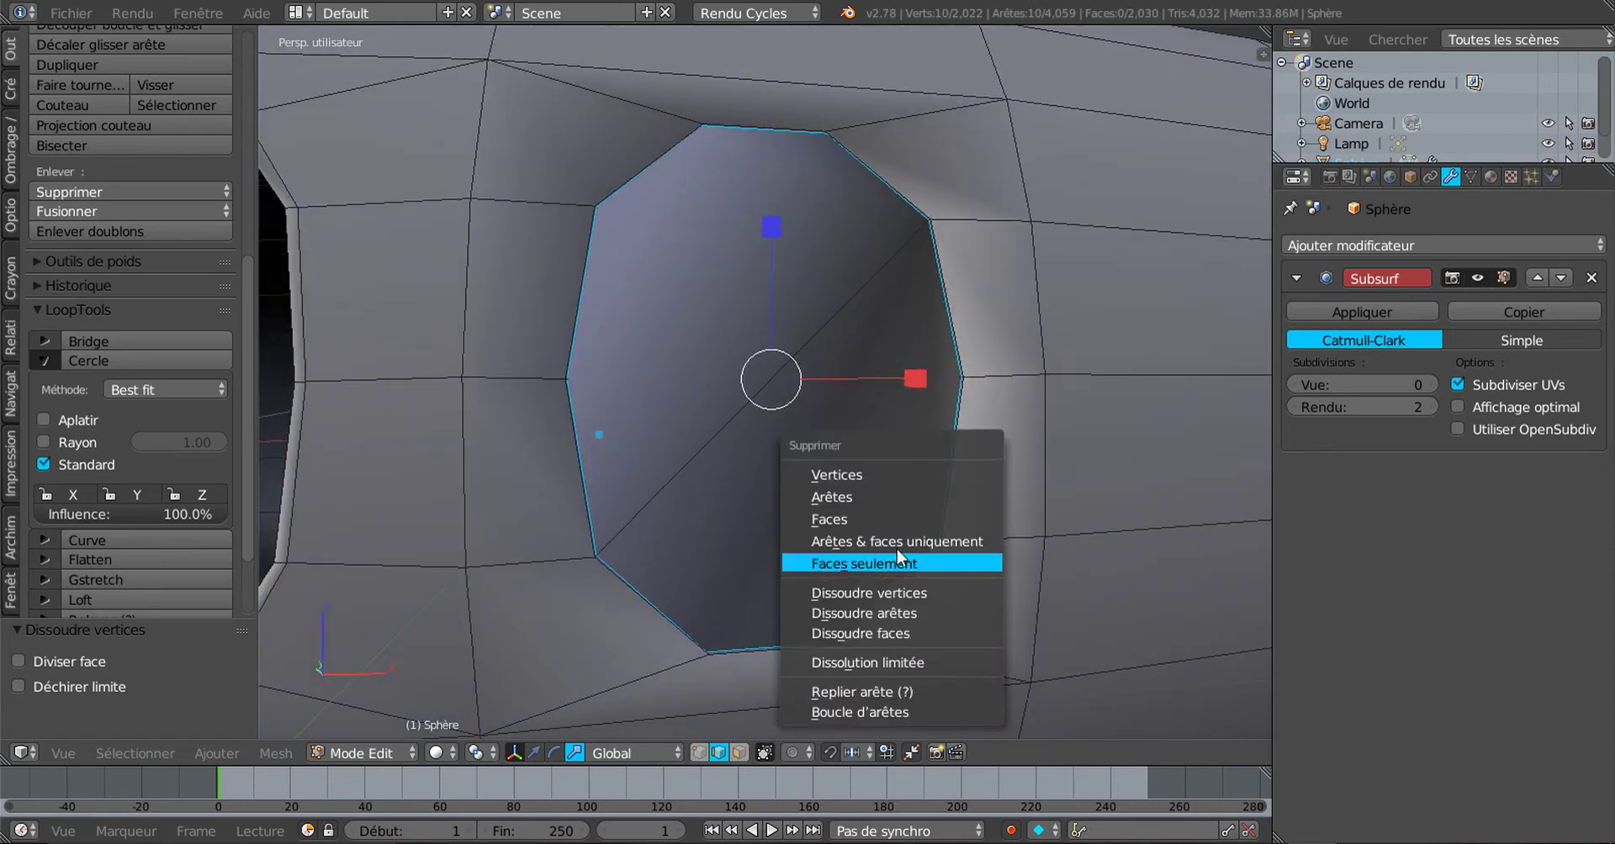
click(903, 612)
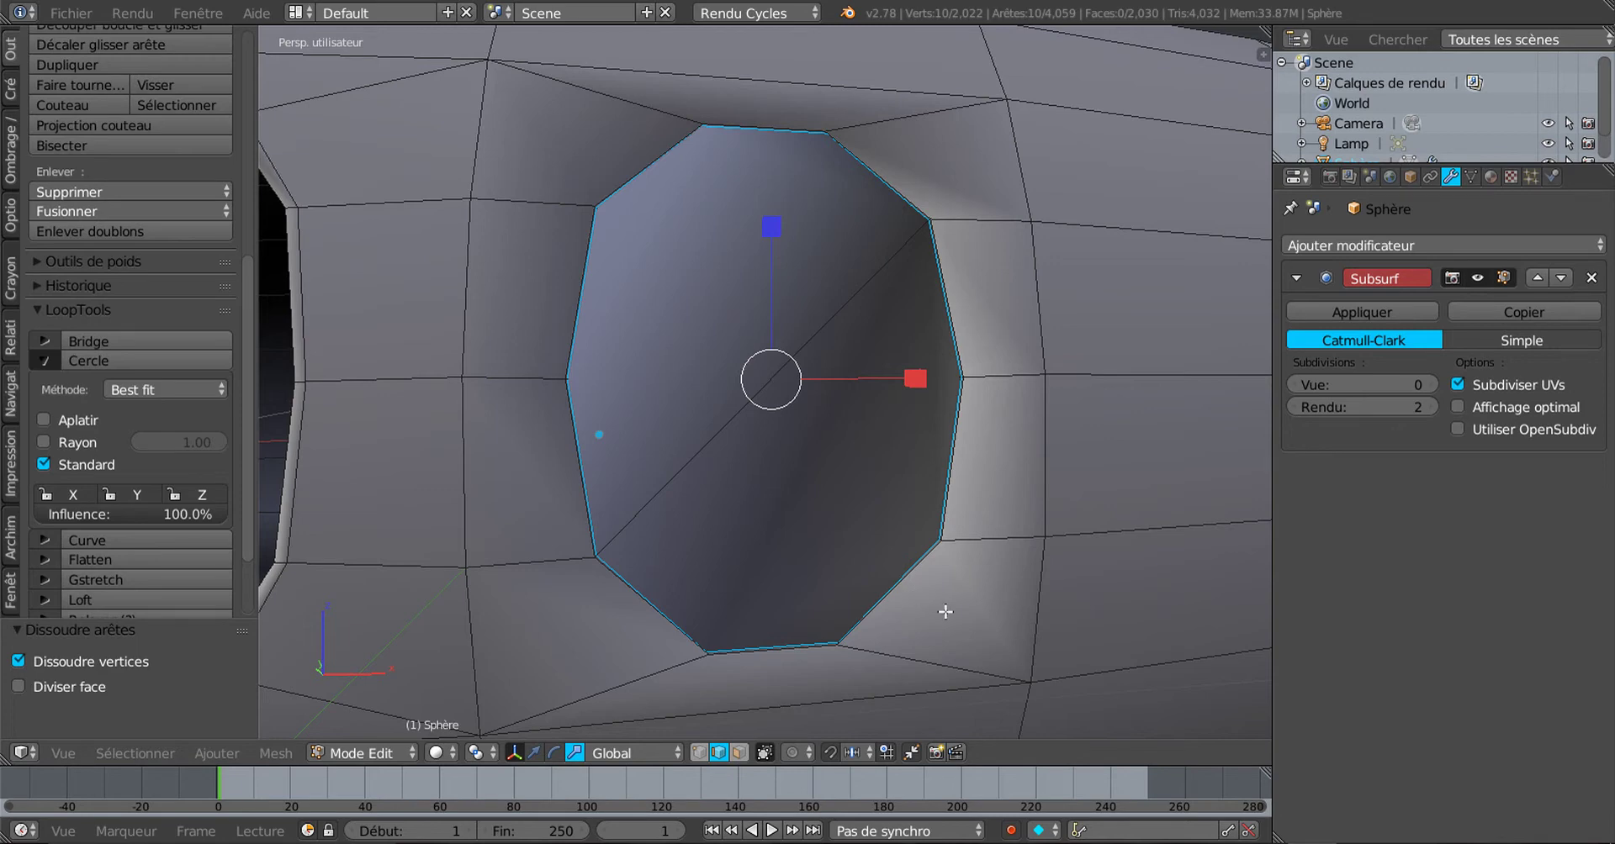
key(x)
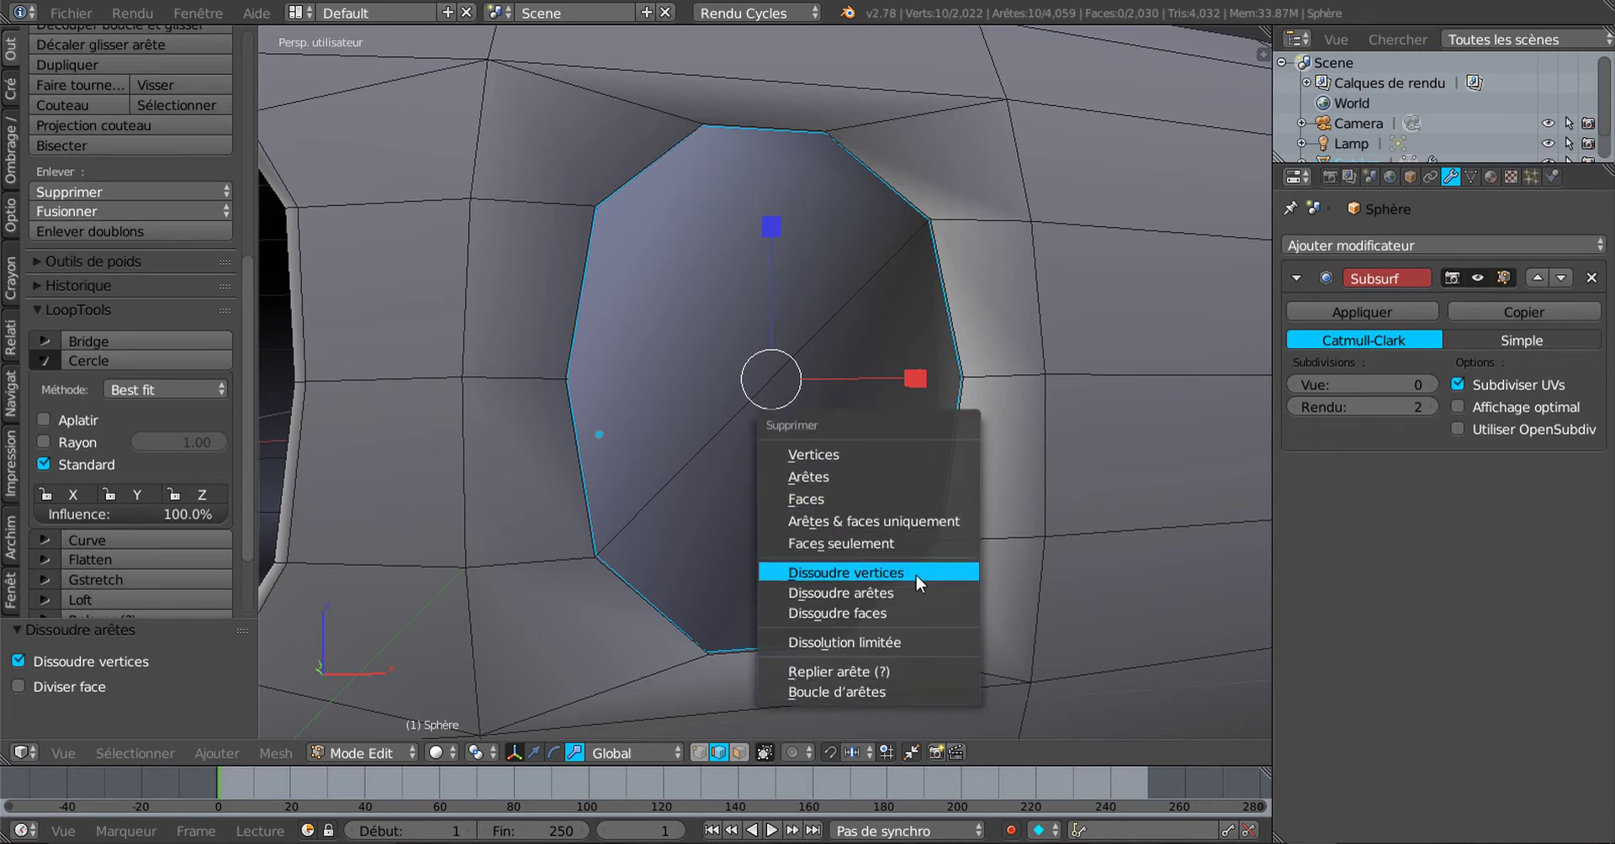
click(916, 576)
middle_drag(901, 571, 874, 593)
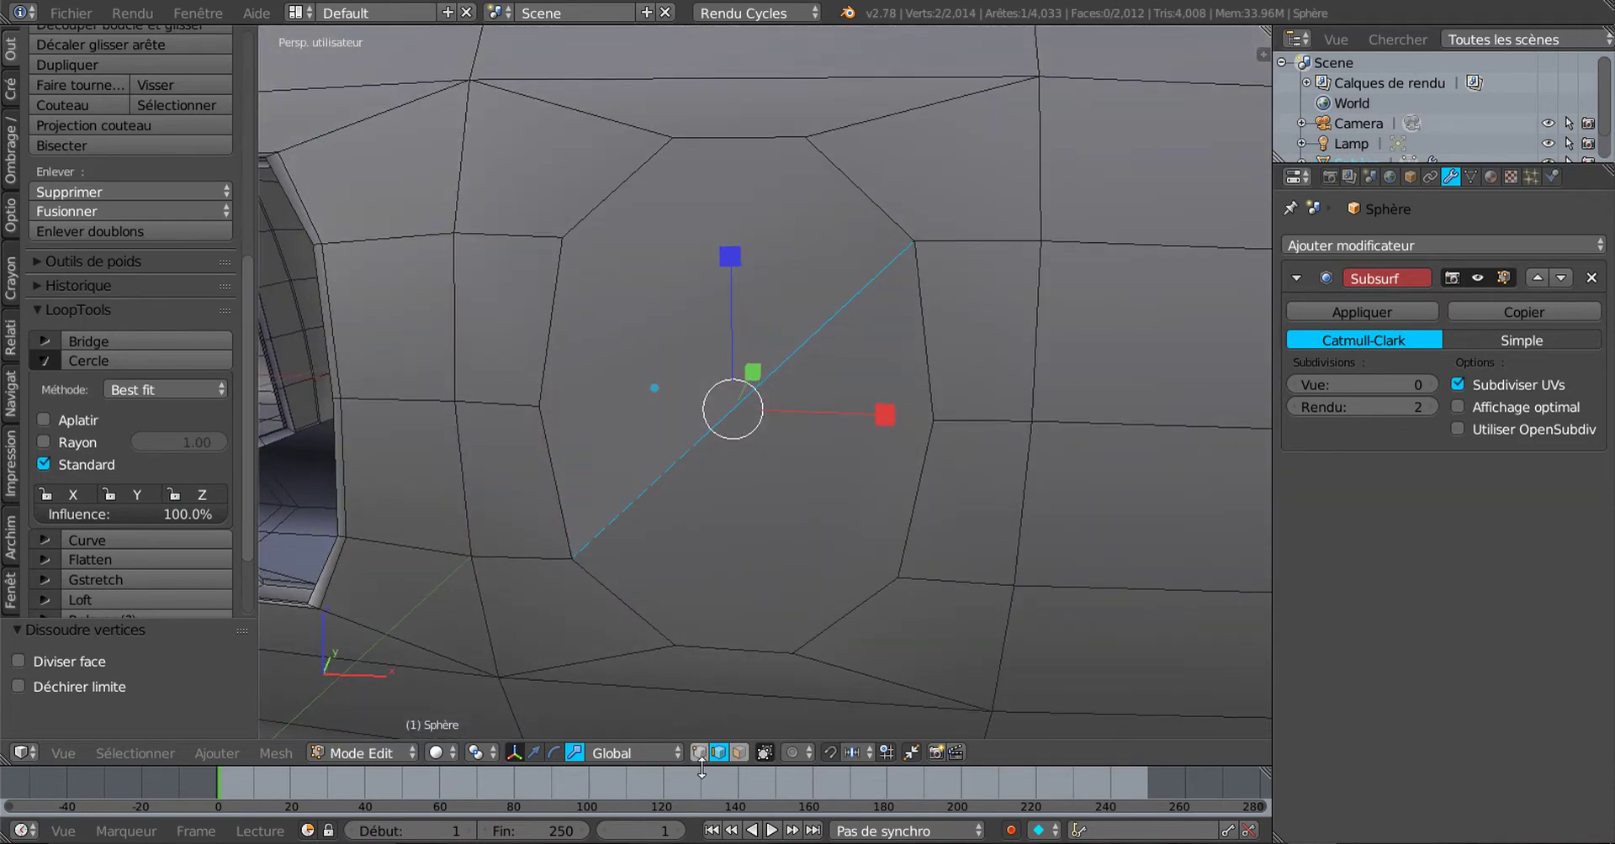
Step: In face select mode, delete only the two large faces covering the window opening, keeping their edges
click(739, 753)
click(773, 484)
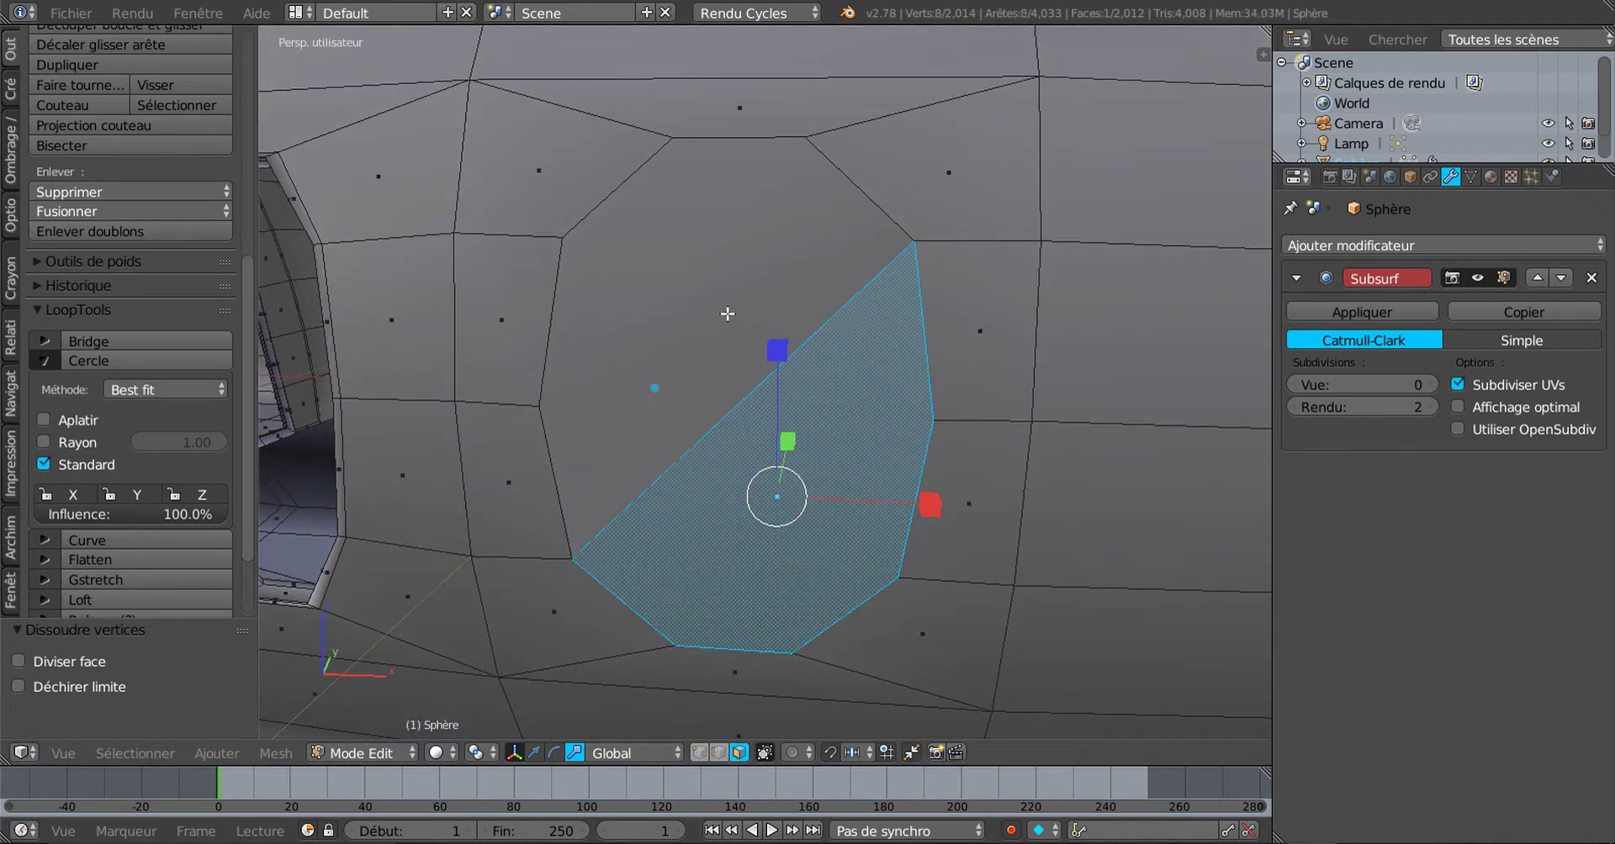
shift+click(768, 341)
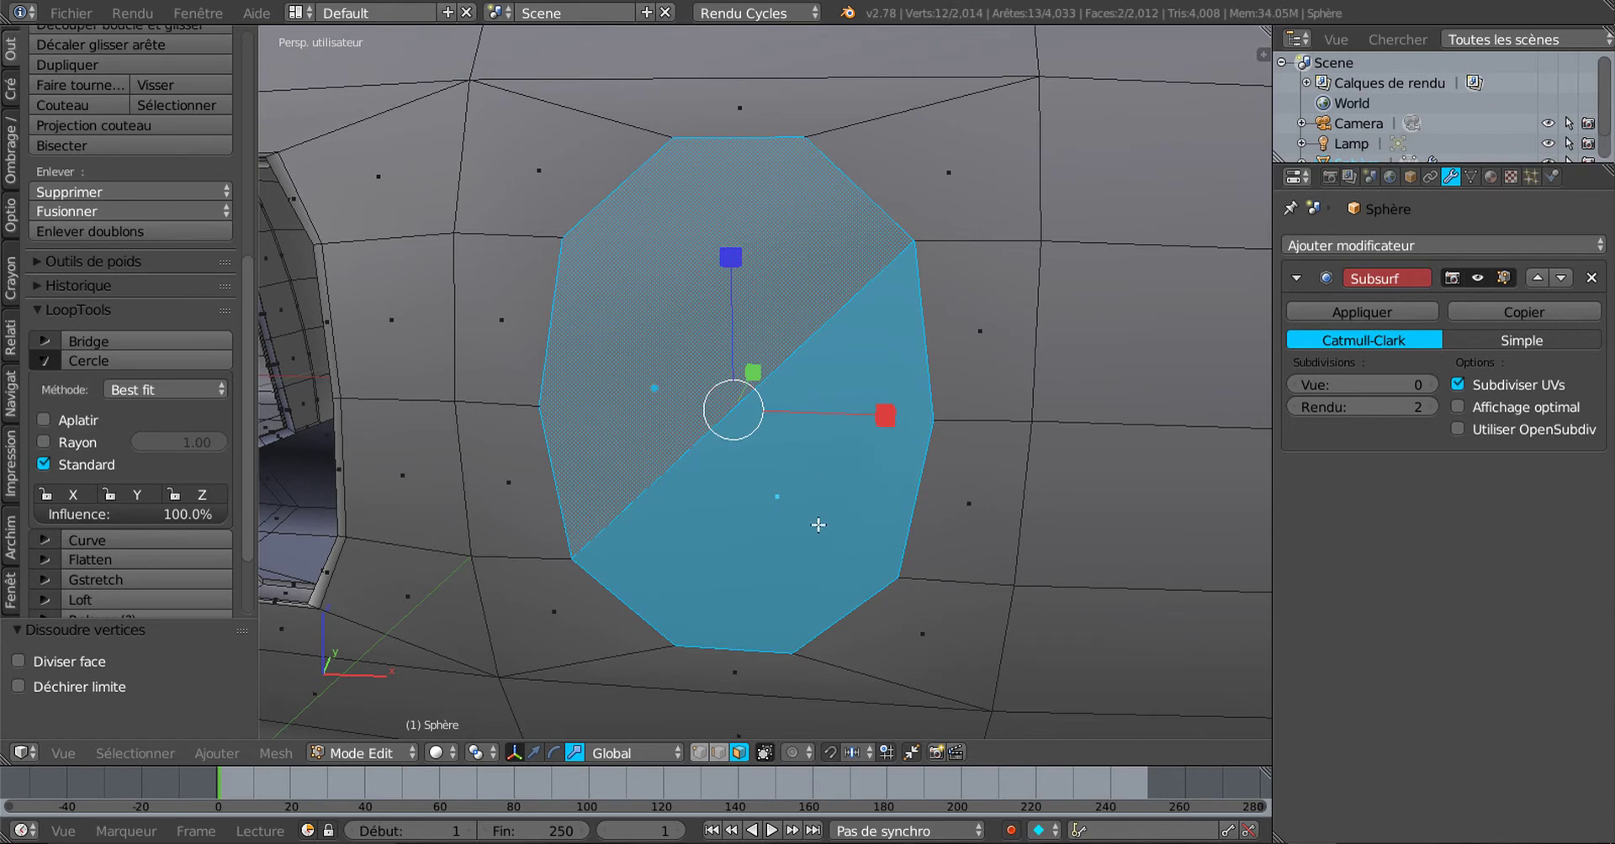
key(x)
click(799, 500)
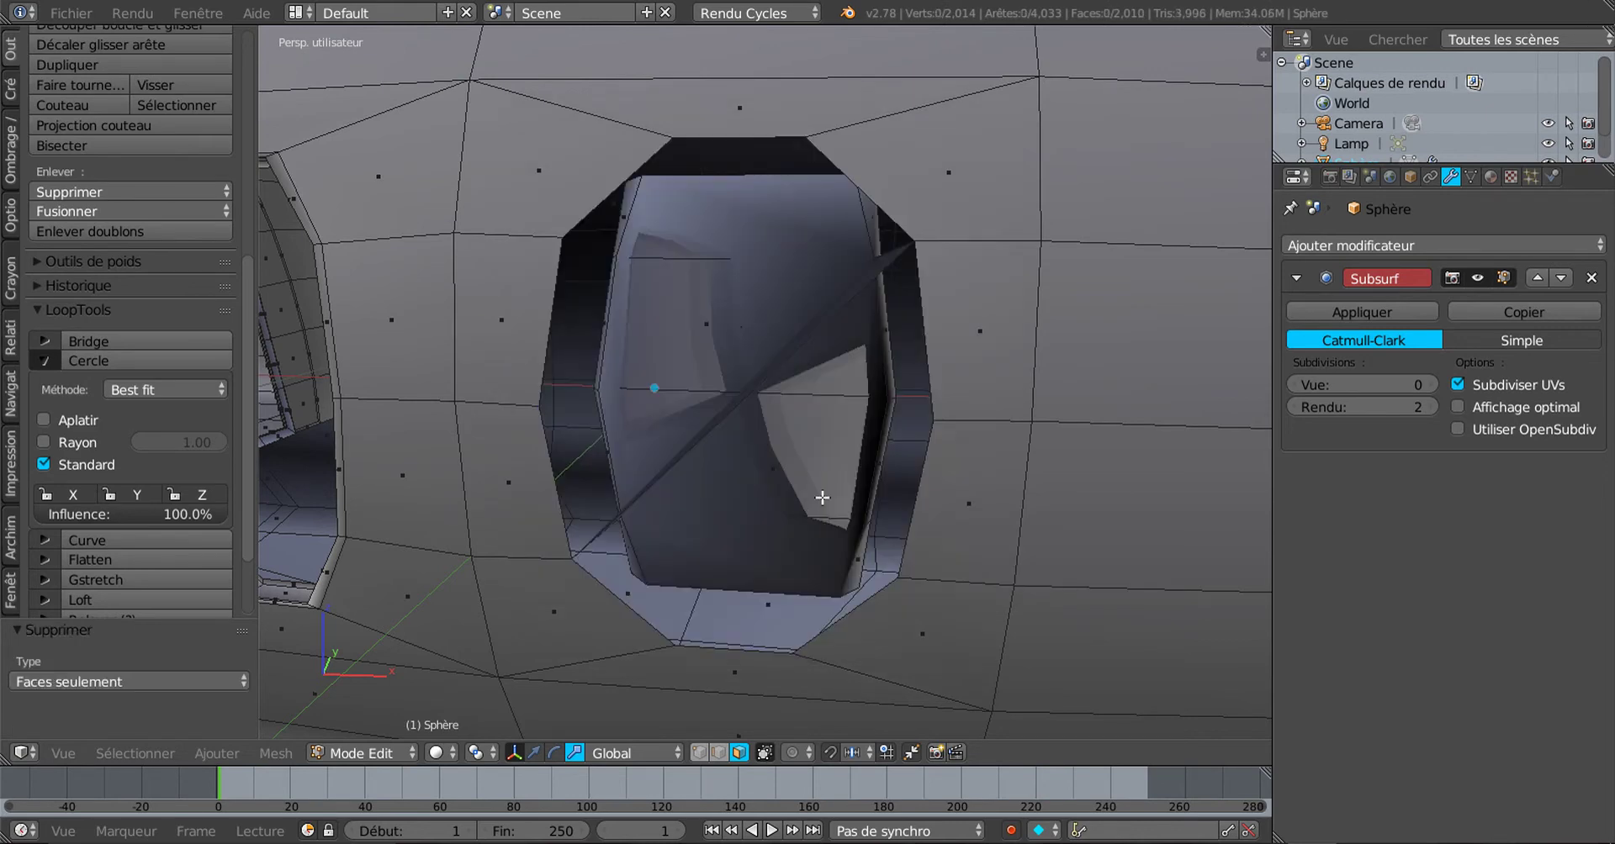
Step: Select all geometry linked to the leftover face inside the window opening and delete its faces
middle_drag(821, 498, 975, 514)
right_click(789, 320)
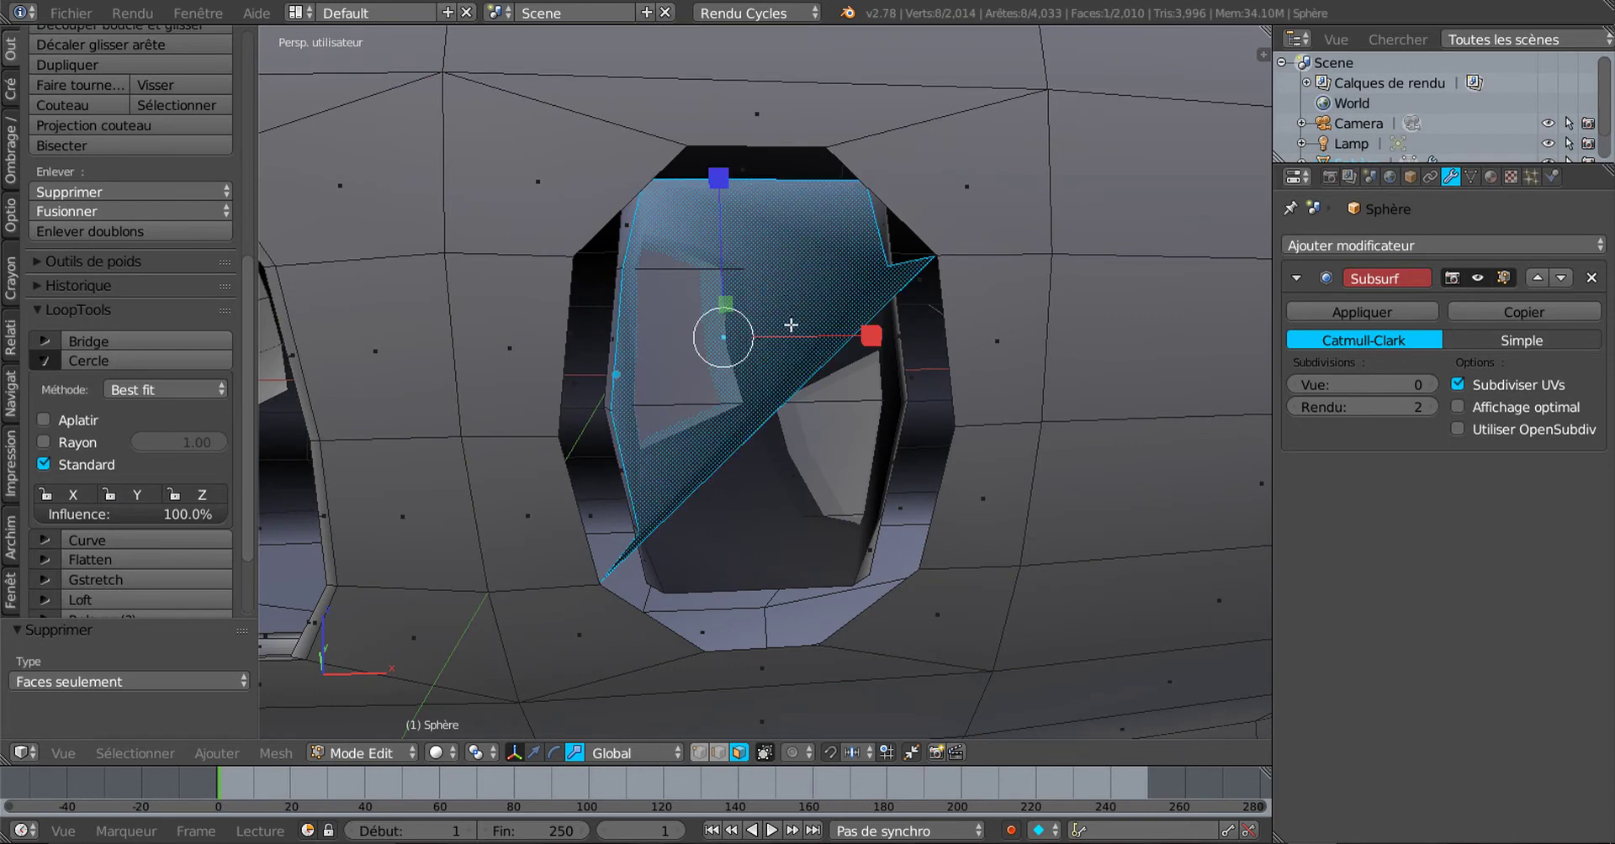
key(ctrl+l)
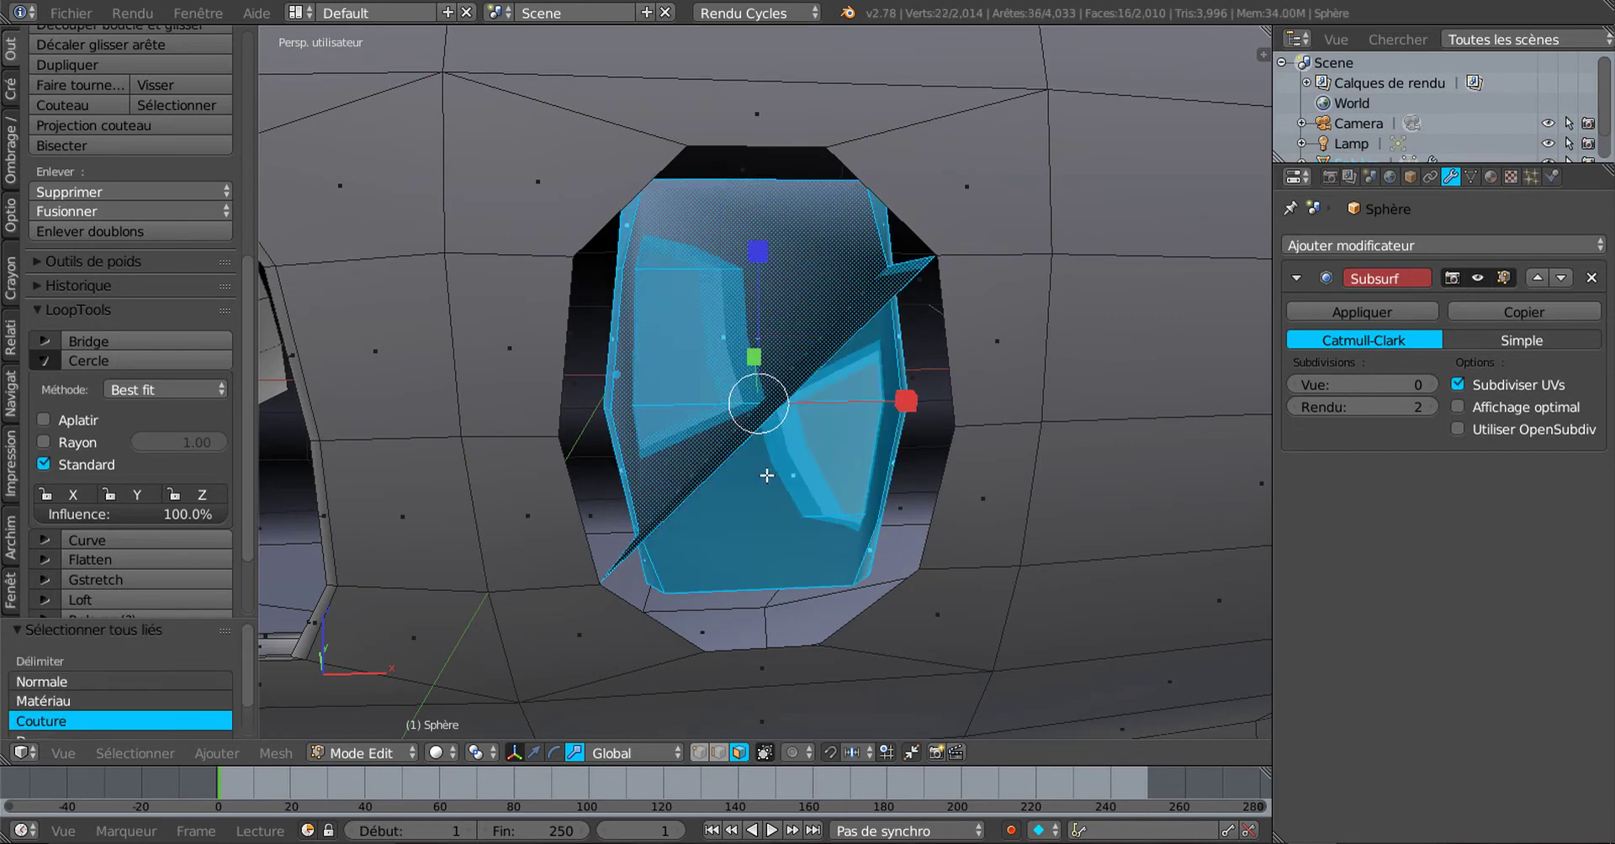
key(x)
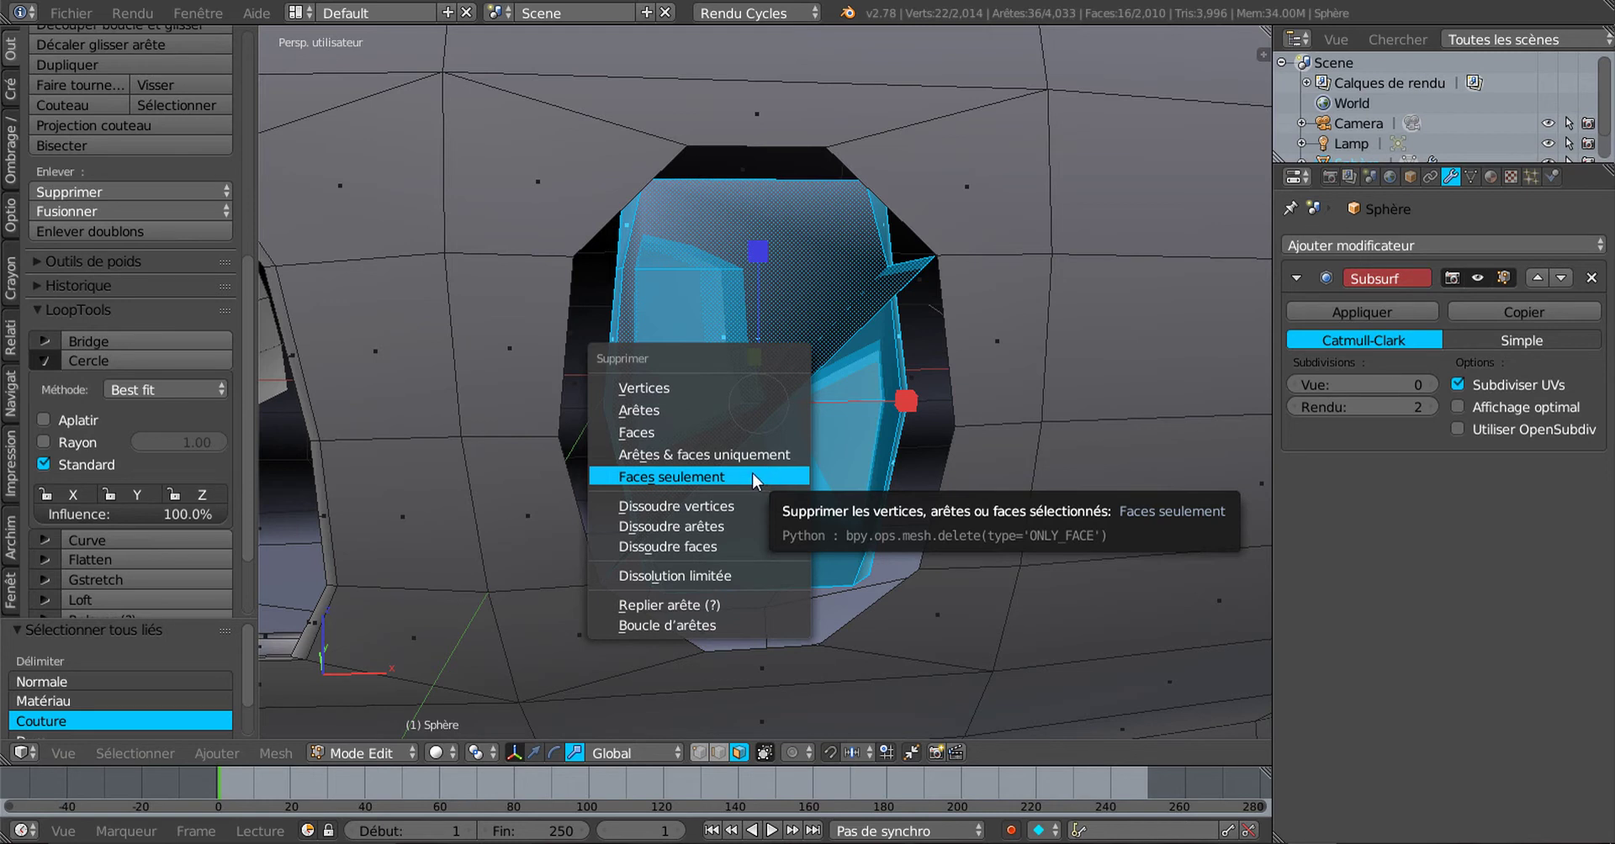
click(671, 431)
Step: In edge select mode, duplicate the cleared opening's boundary loop and move the copy -0.209 along Y, outside the fuselage
middle_drag(753, 435, 713, 444)
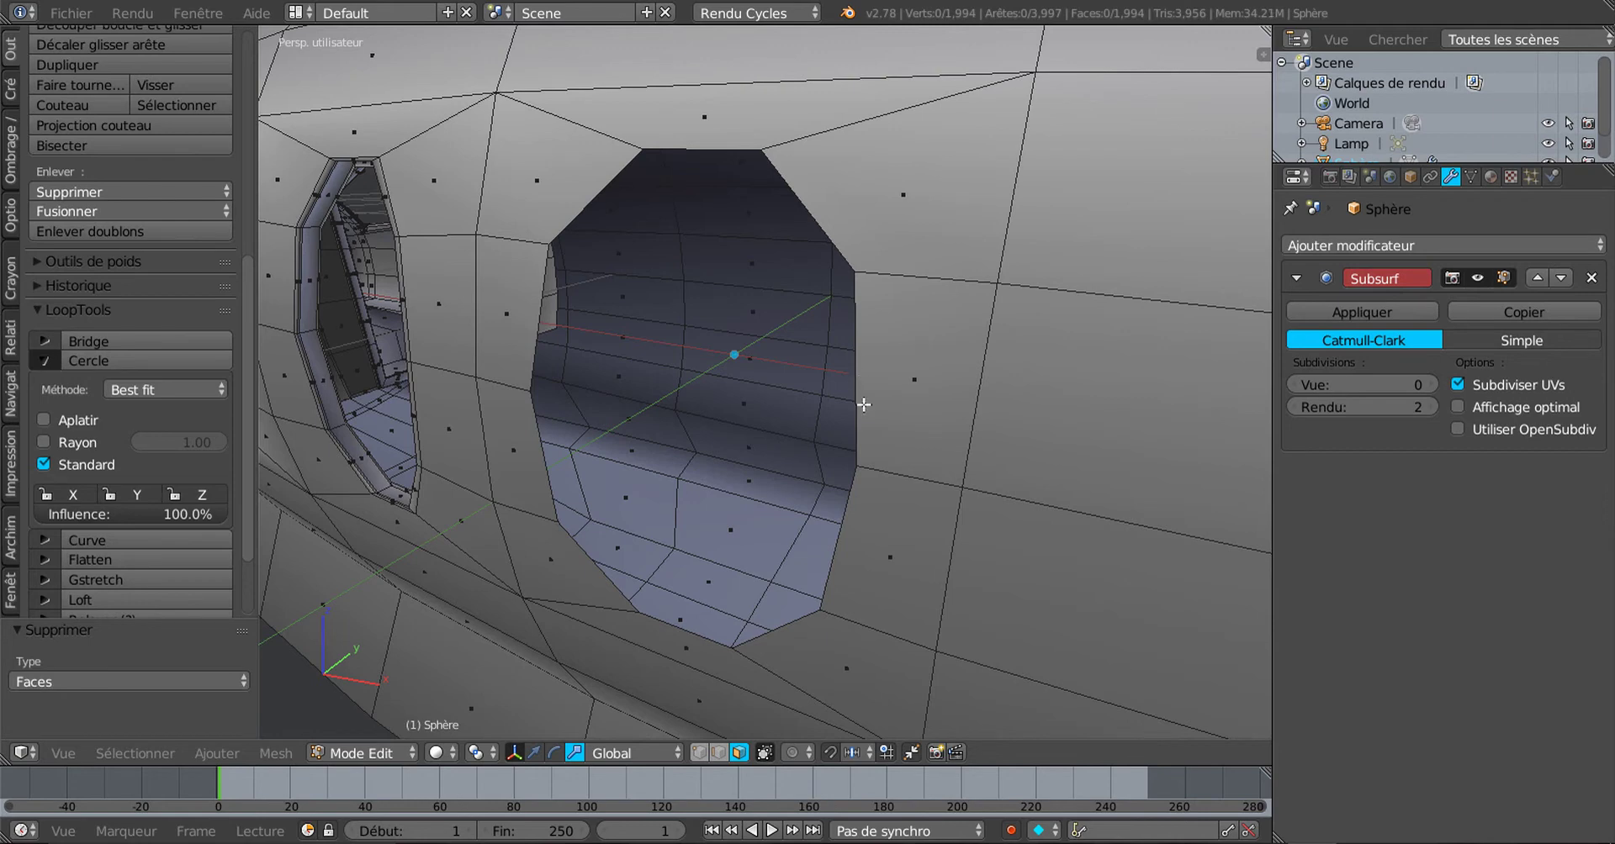
middle_drag(871, 571, 923, 570)
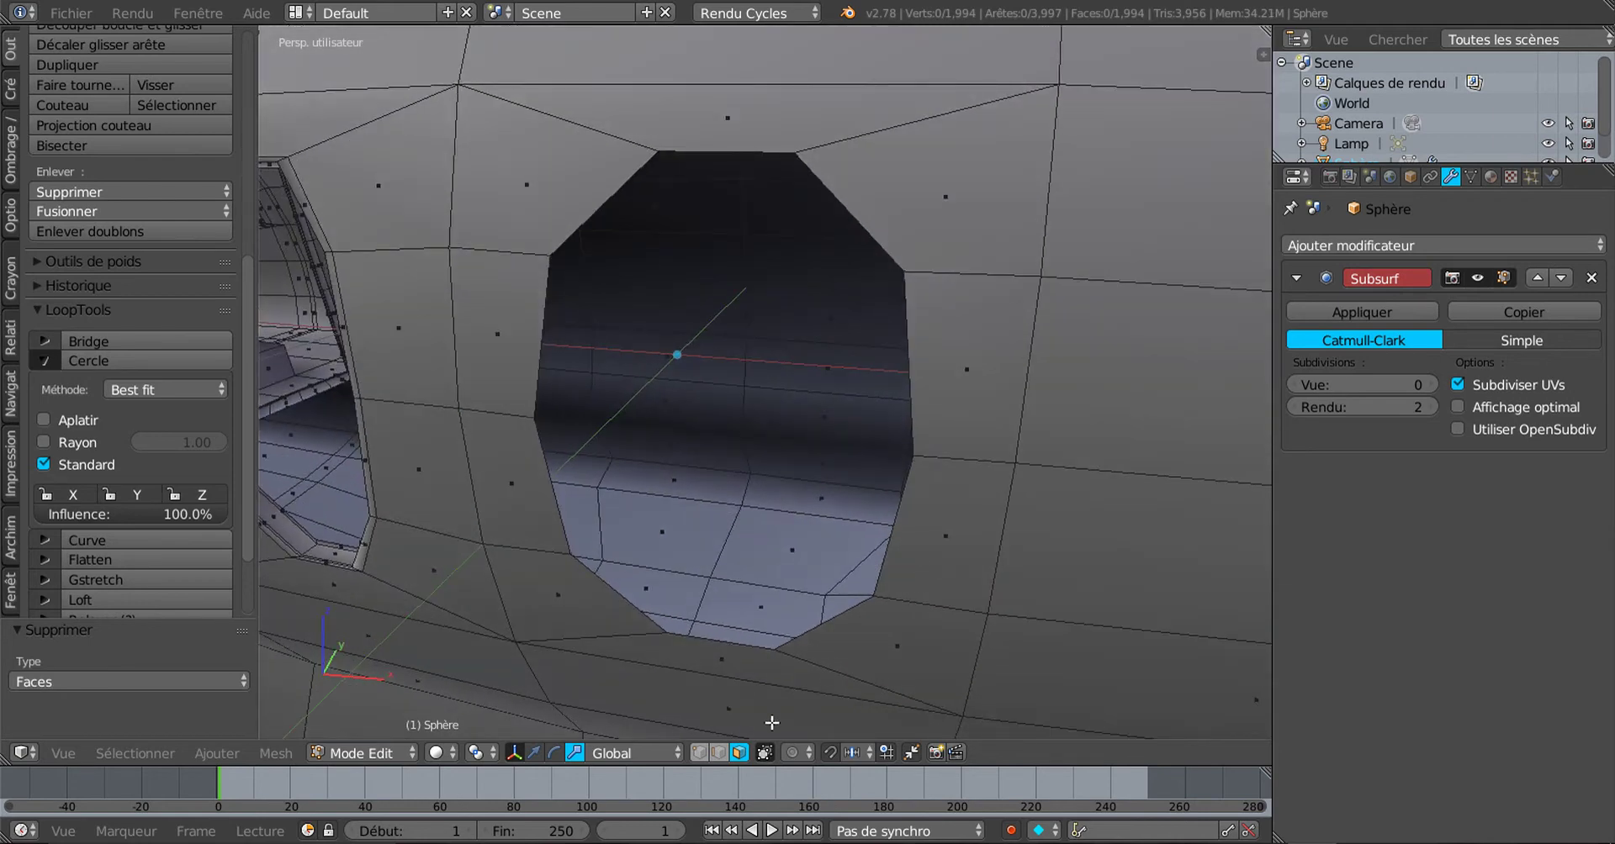
click(719, 753)
alt+click(906, 385)
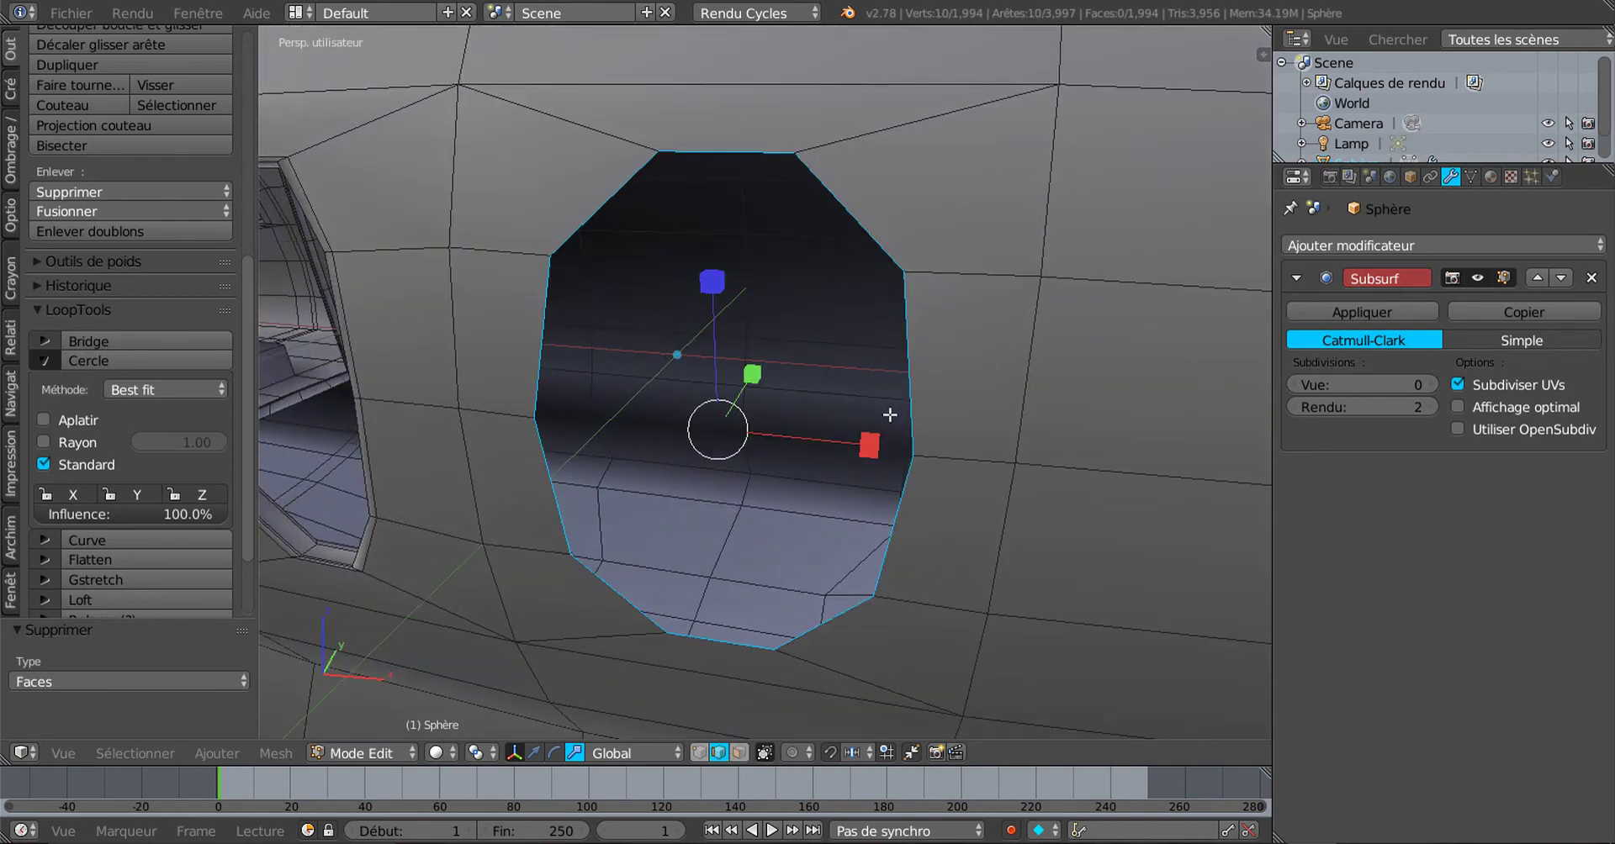
middle_drag(921, 490, 917, 450)
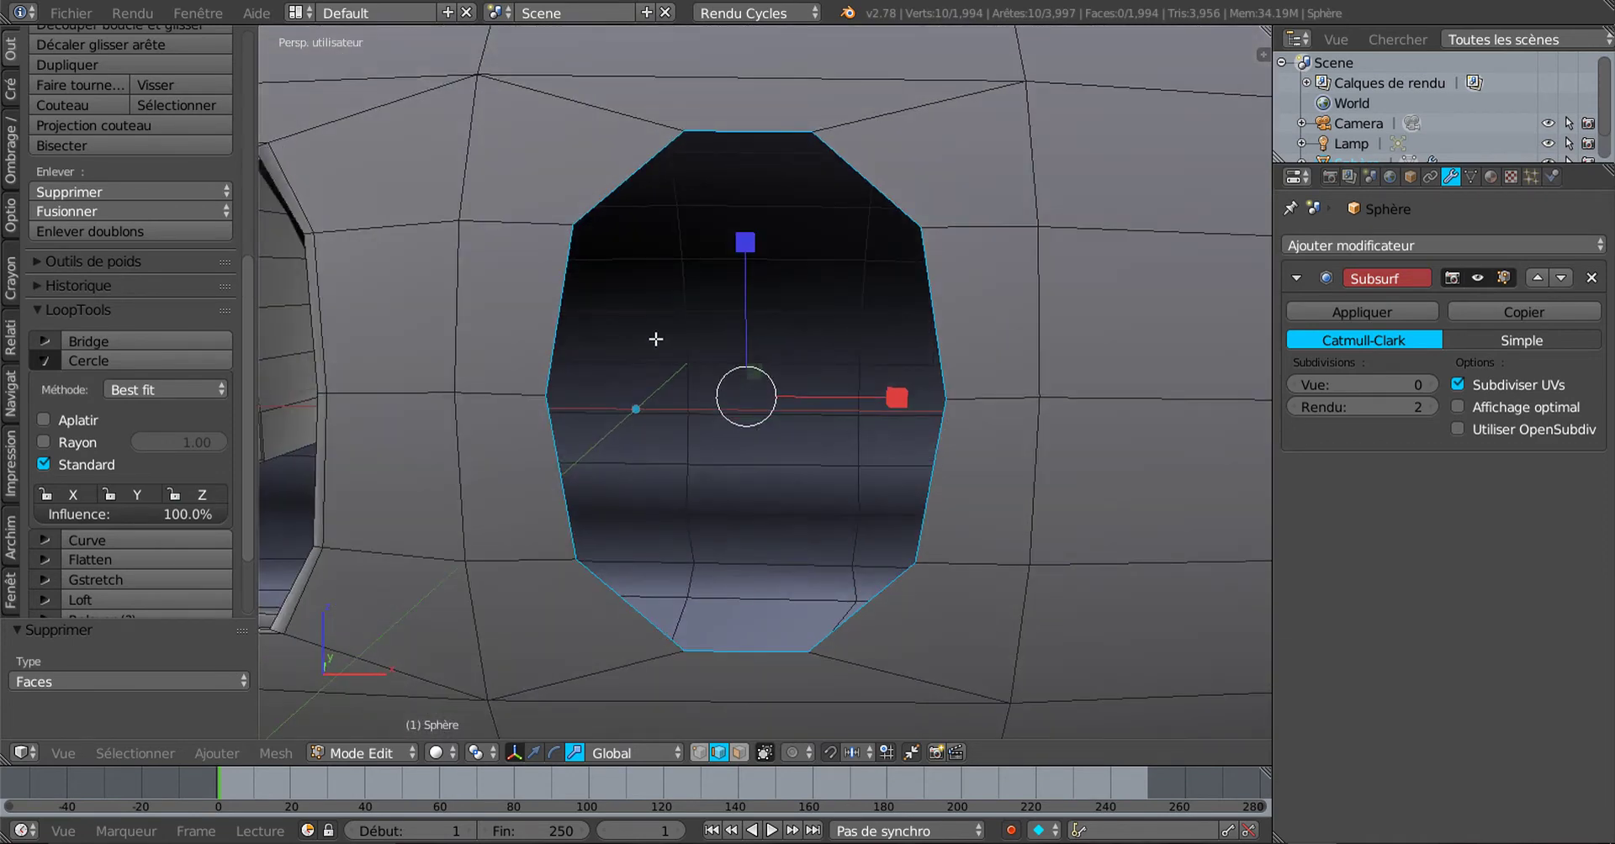
middle_drag(917, 368, 913, 498)
middle_drag(917, 446, 915, 448)
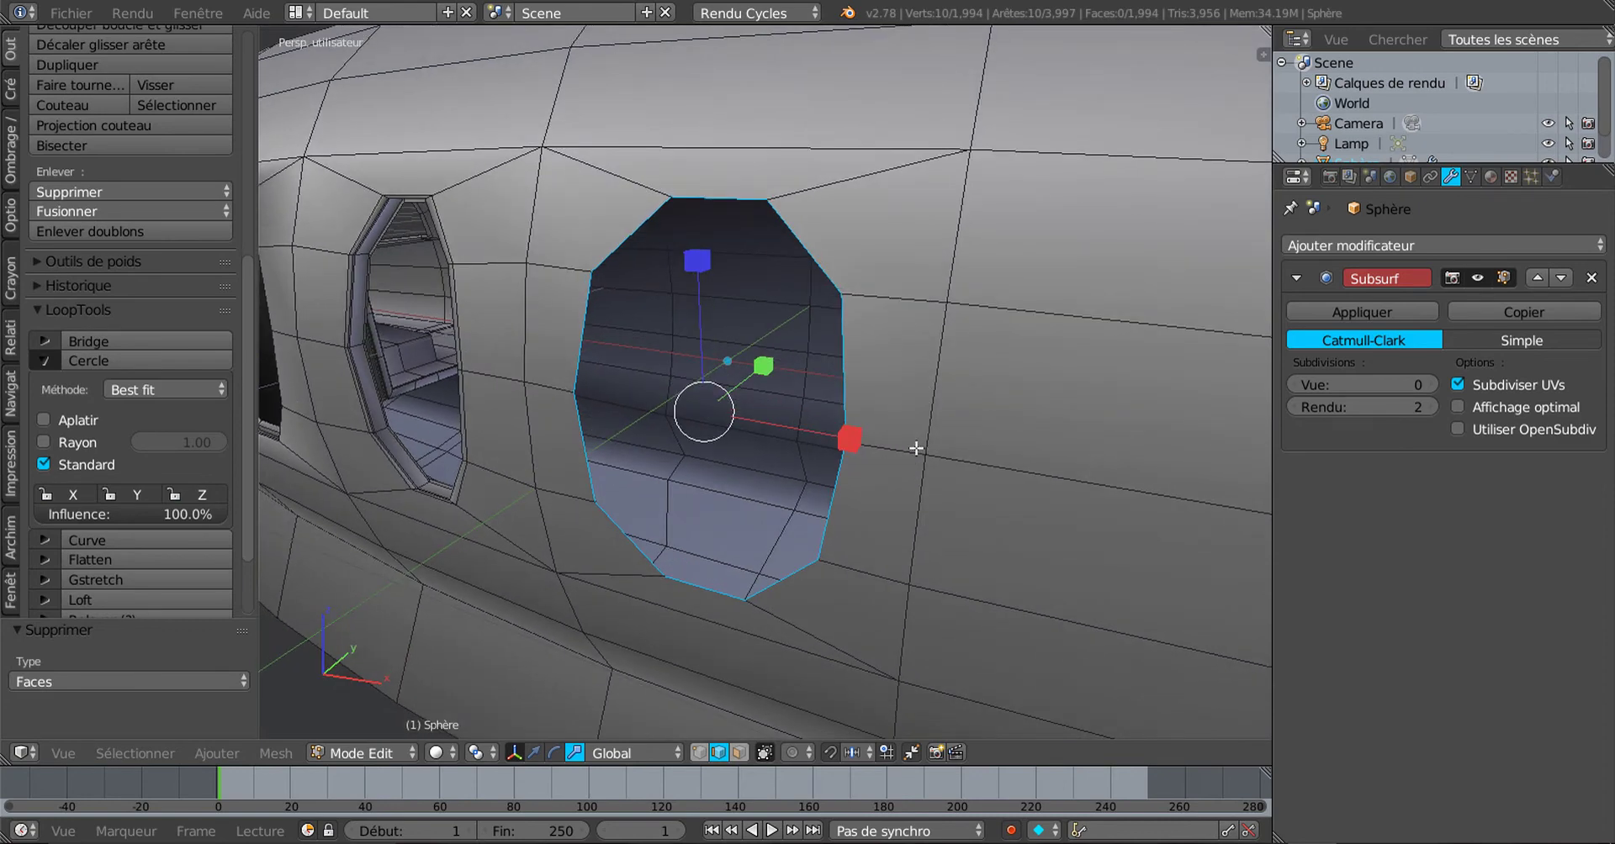
key(shift+d)
right_click(916, 448)
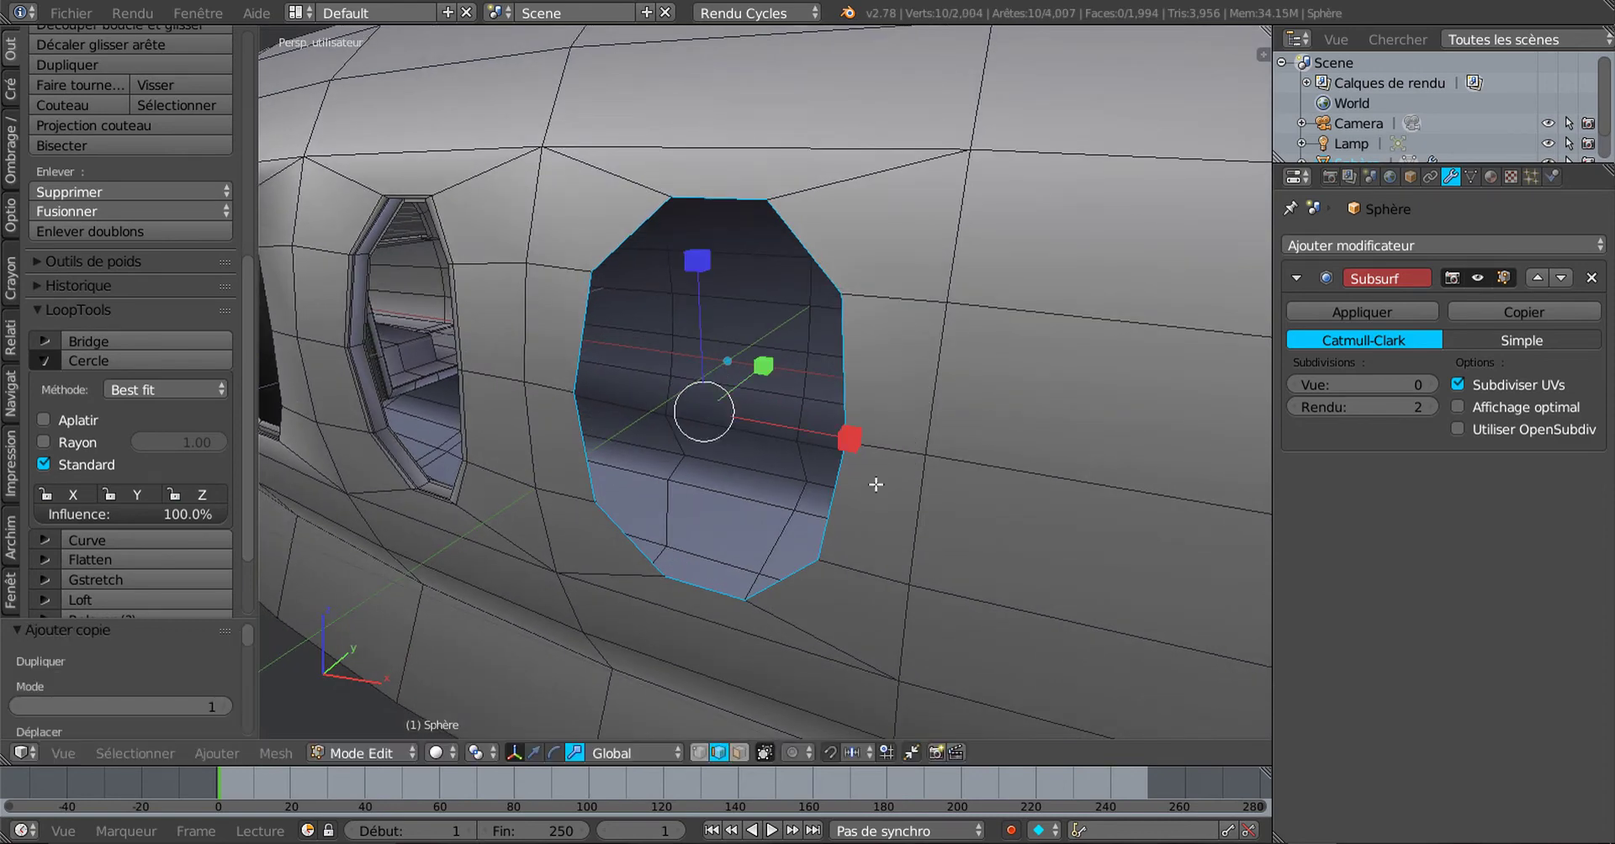
click(537, 752)
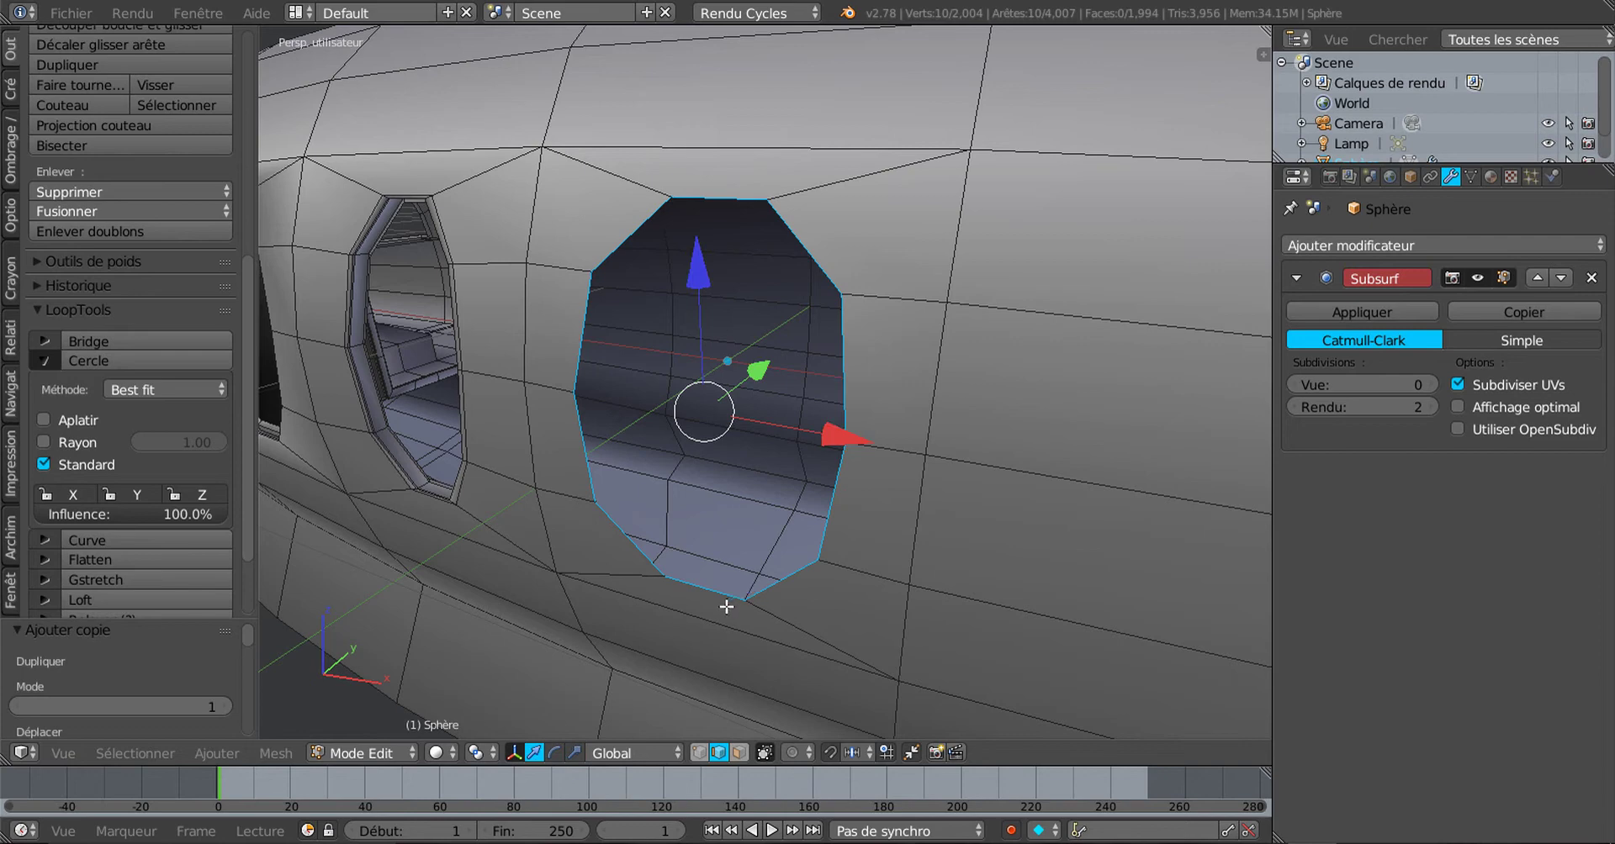
middle_drag(727, 605, 728, 537)
drag(770, 376, 668, 438)
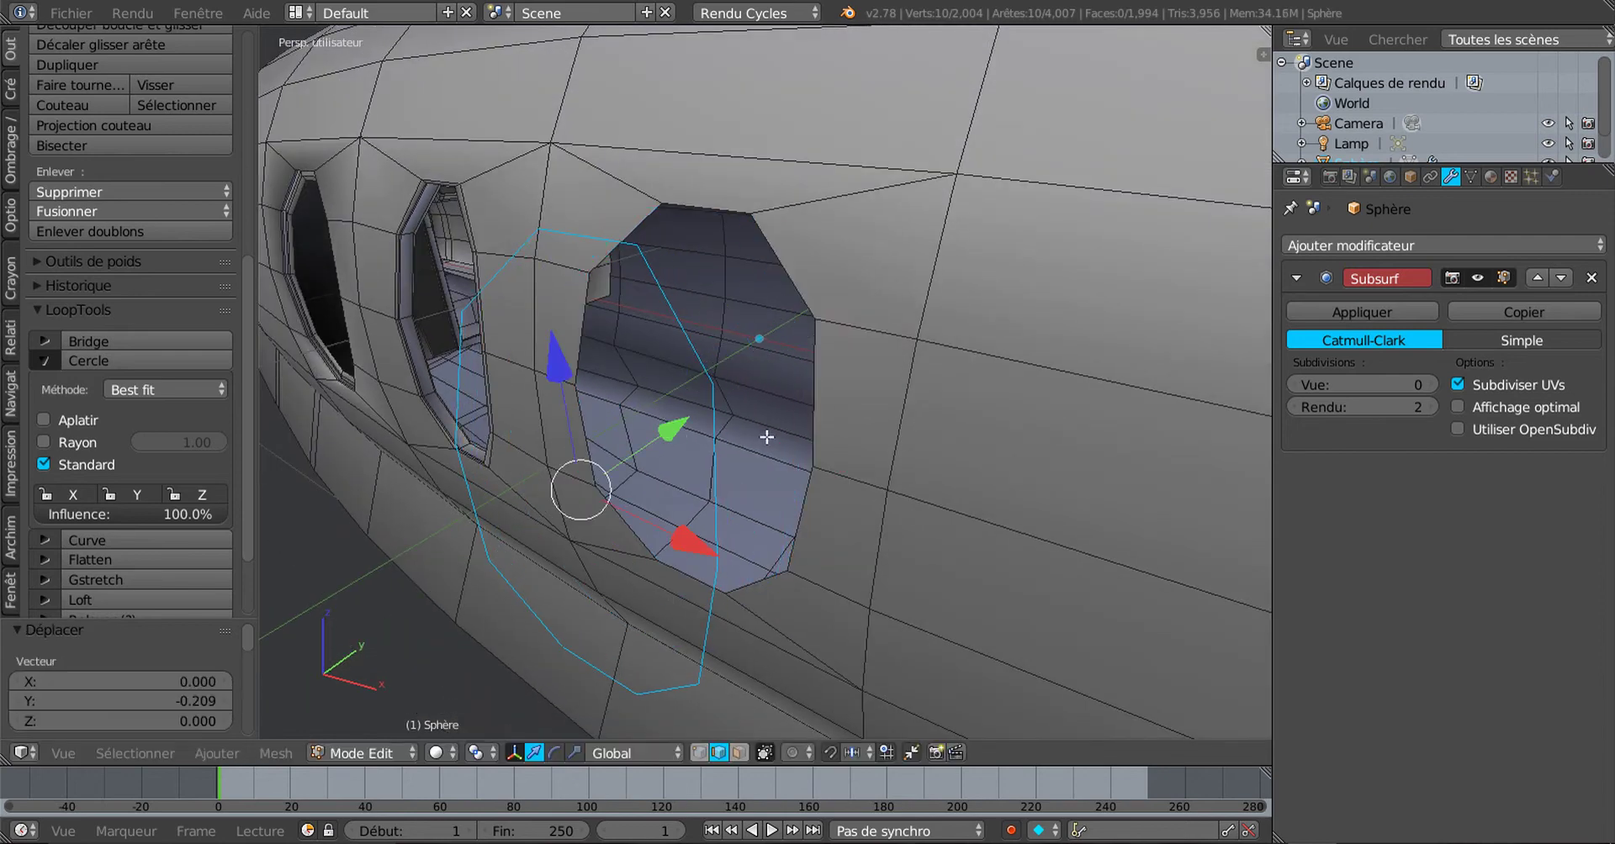
Step: Select the opening's boundary loop on the fuselage and extrude it 0.056 inward along Y
middle_drag(668, 438, 919, 421)
scroll(886, 438, up, 1)
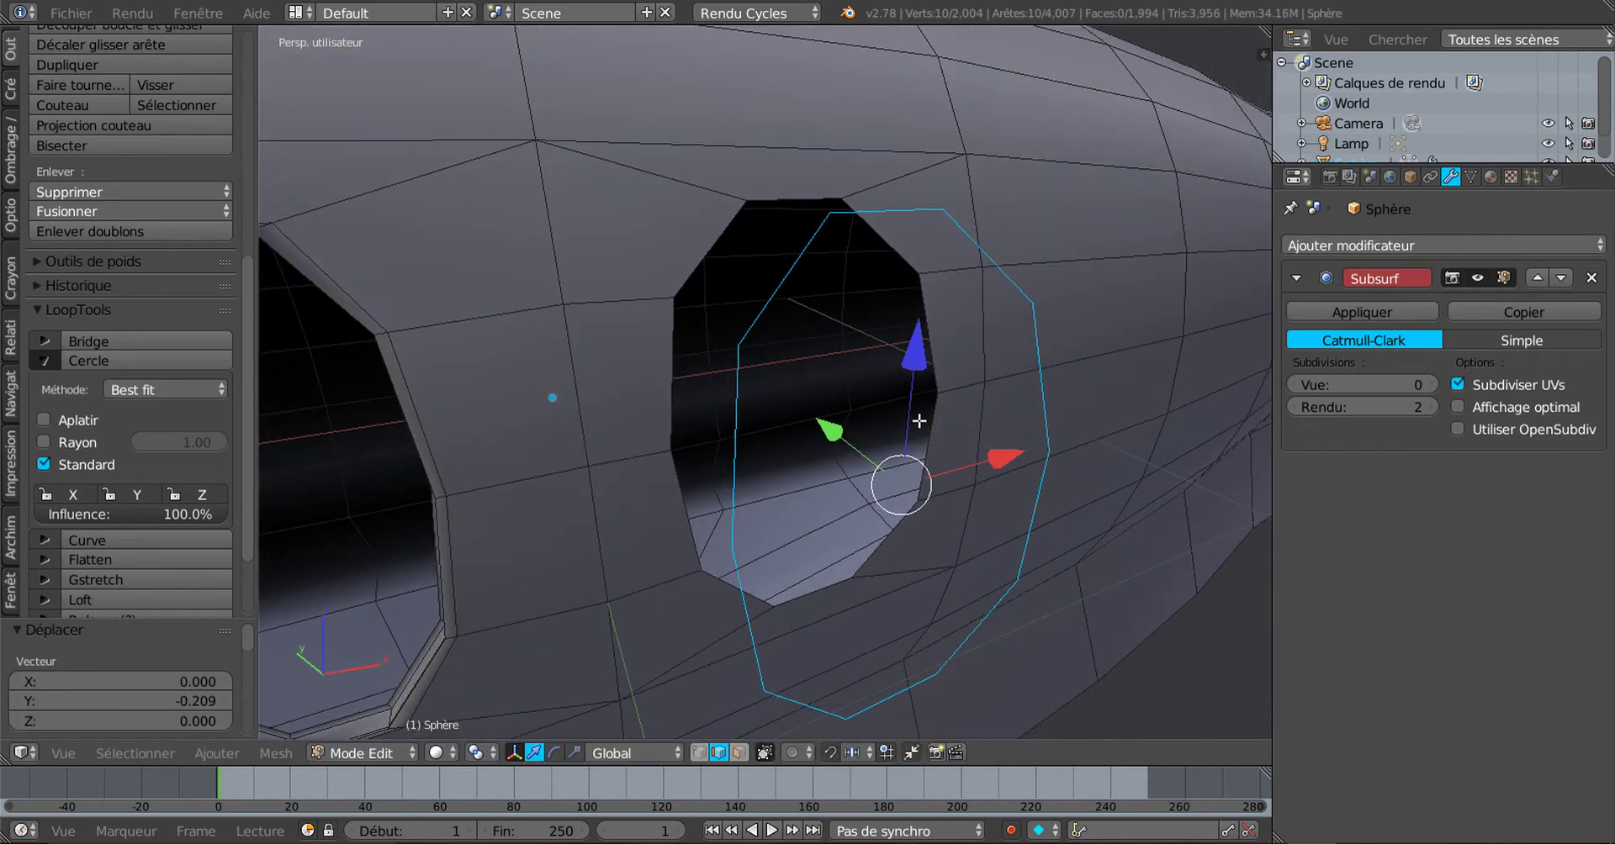
alt+right_click(895, 255)
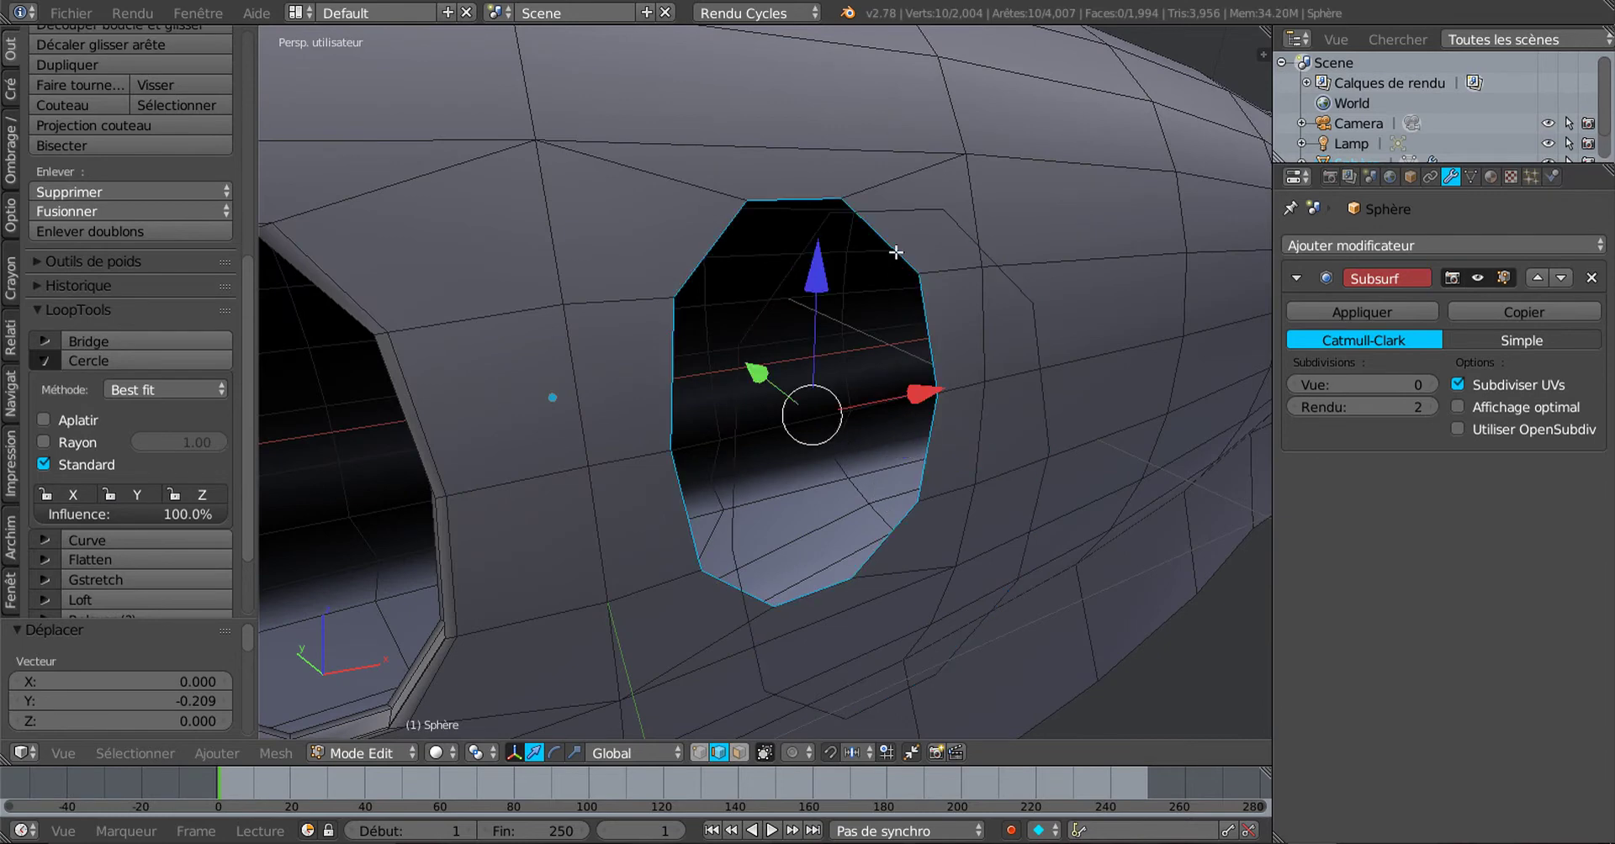
middle_drag(933, 341, 760, 415)
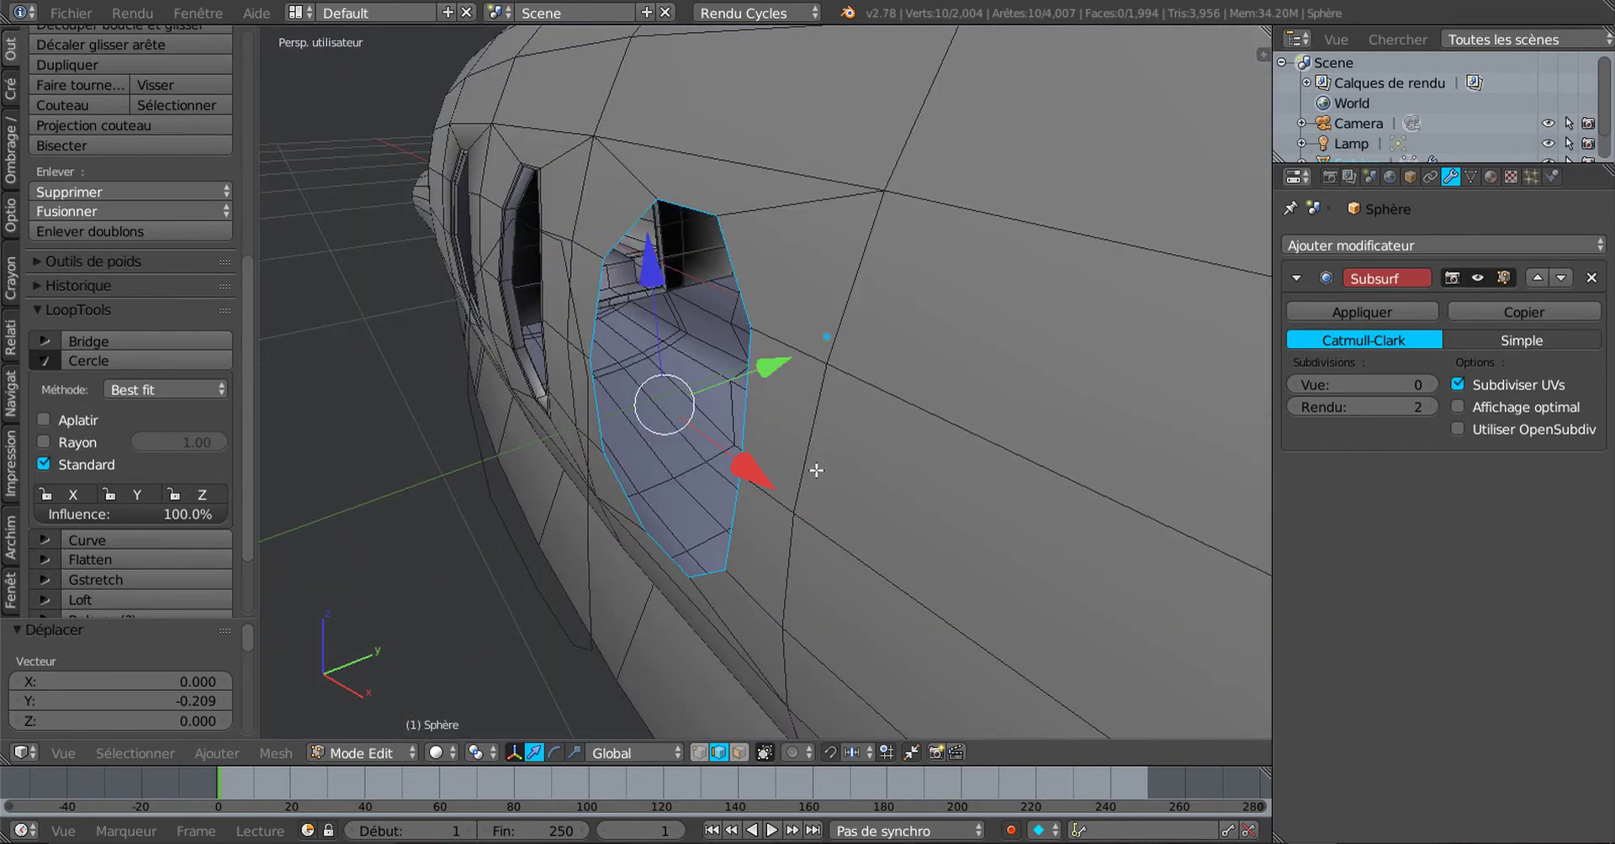
key(e)
drag(776, 370, 821, 360)
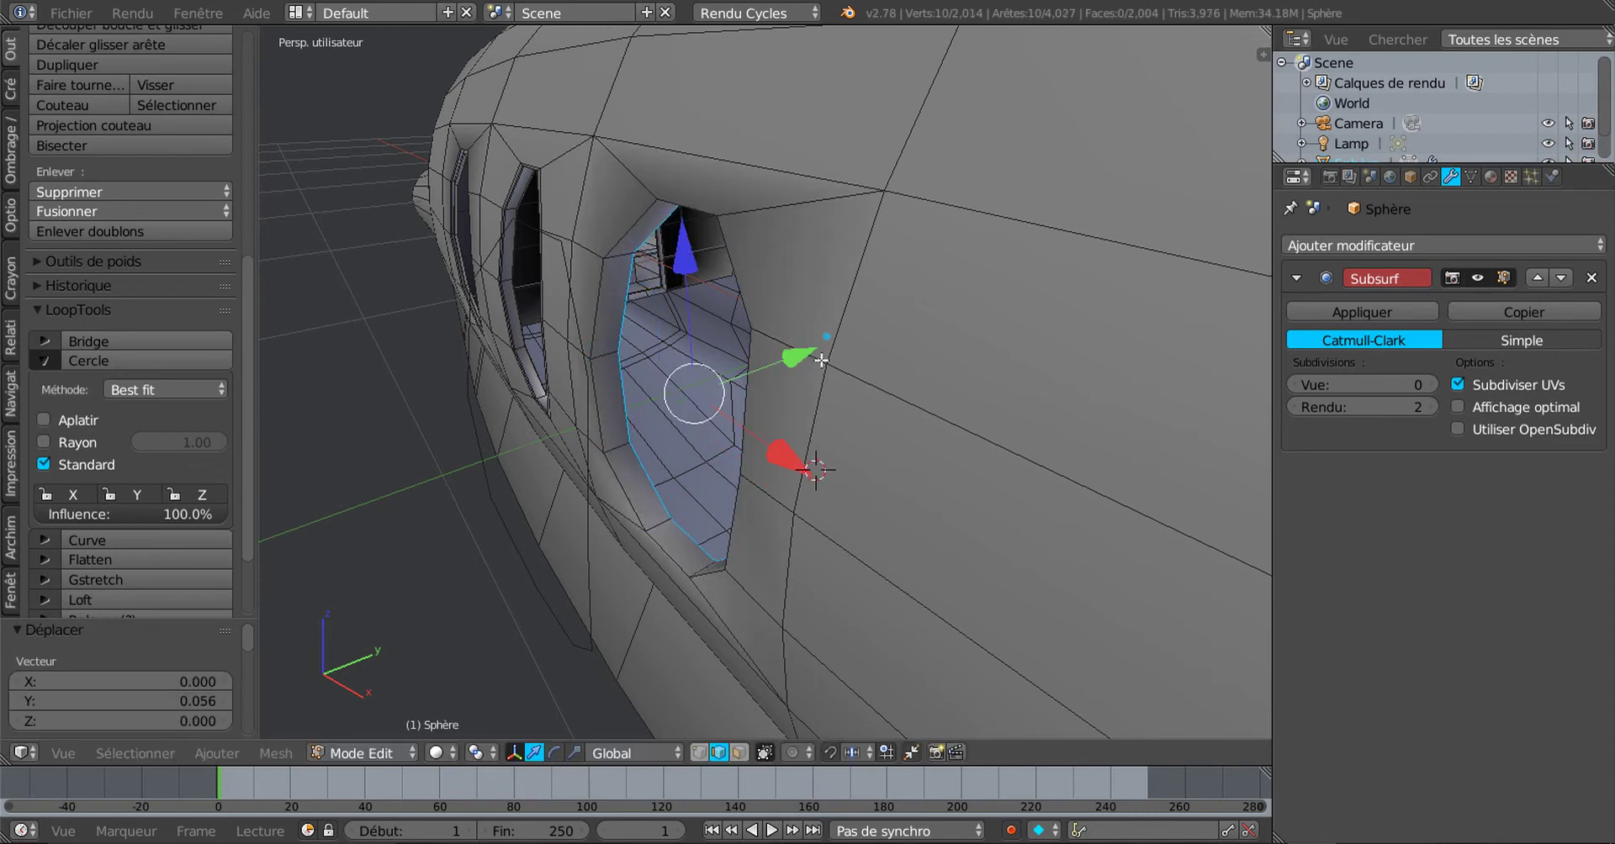
Step: Set the Subsurf modifier's view subdivisions to 2
click(1429, 385)
click(1429, 384)
middle_drag(1122, 436, 1178, 410)
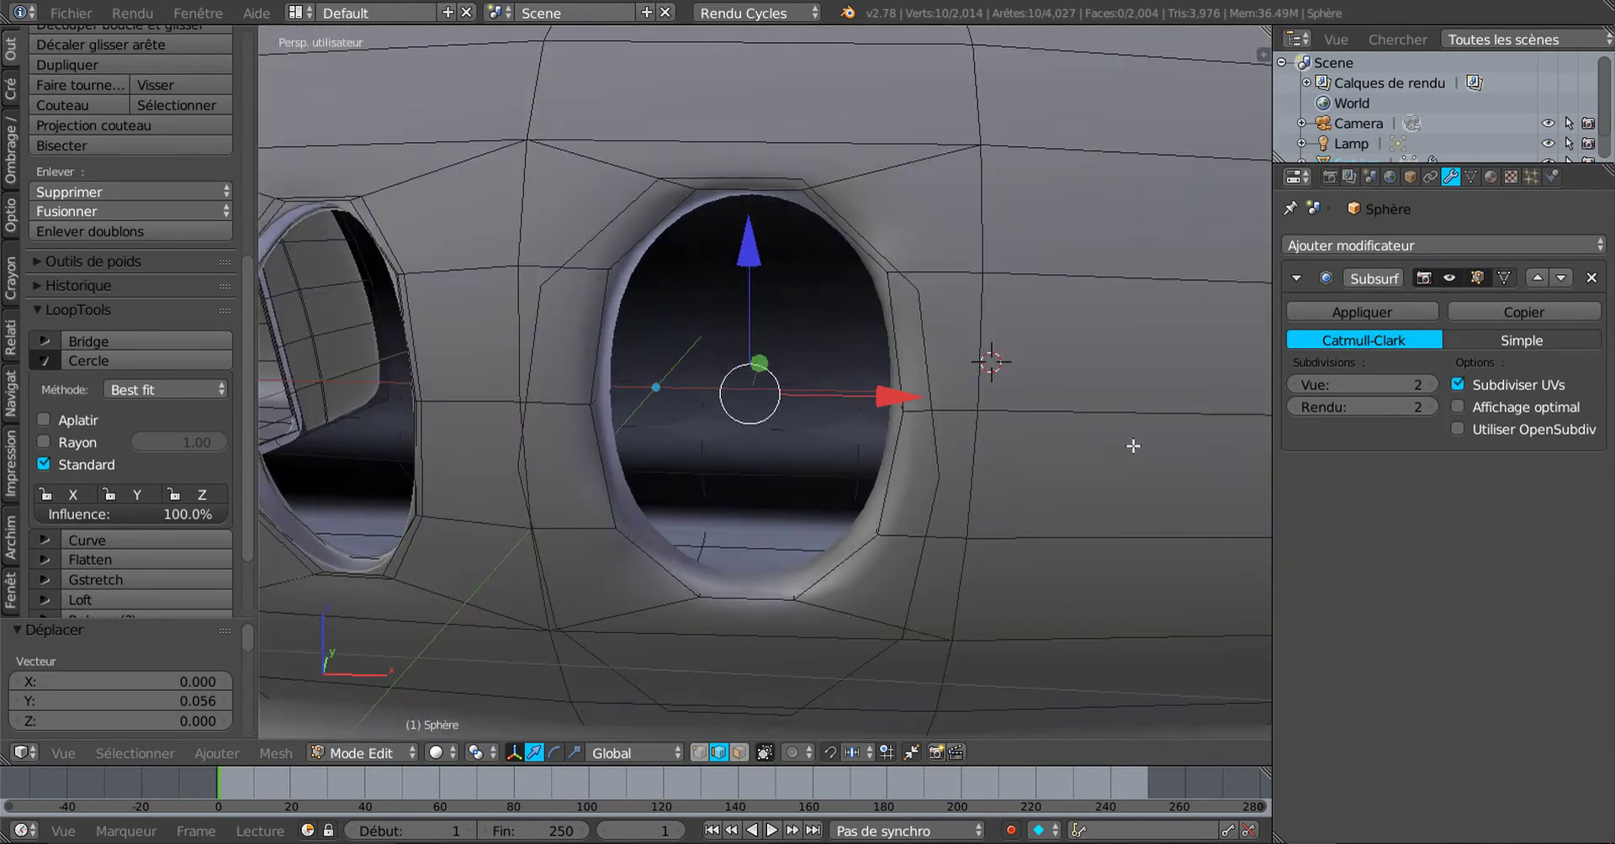
Step: Extrude the opening's inner edge loop and scale it inward to 0.866
key(e)
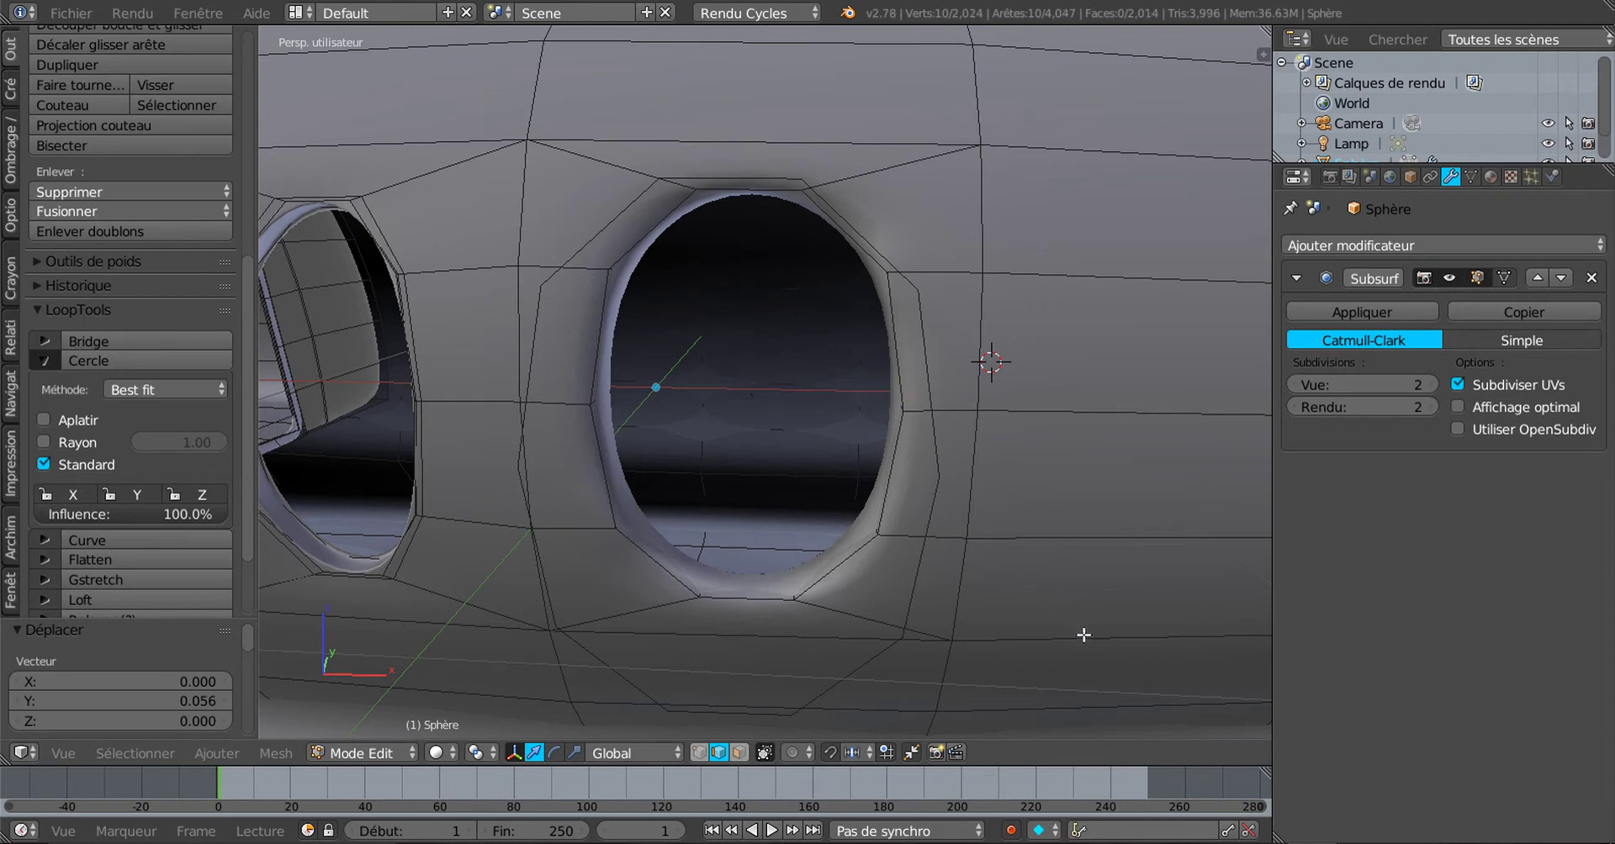
key(s)
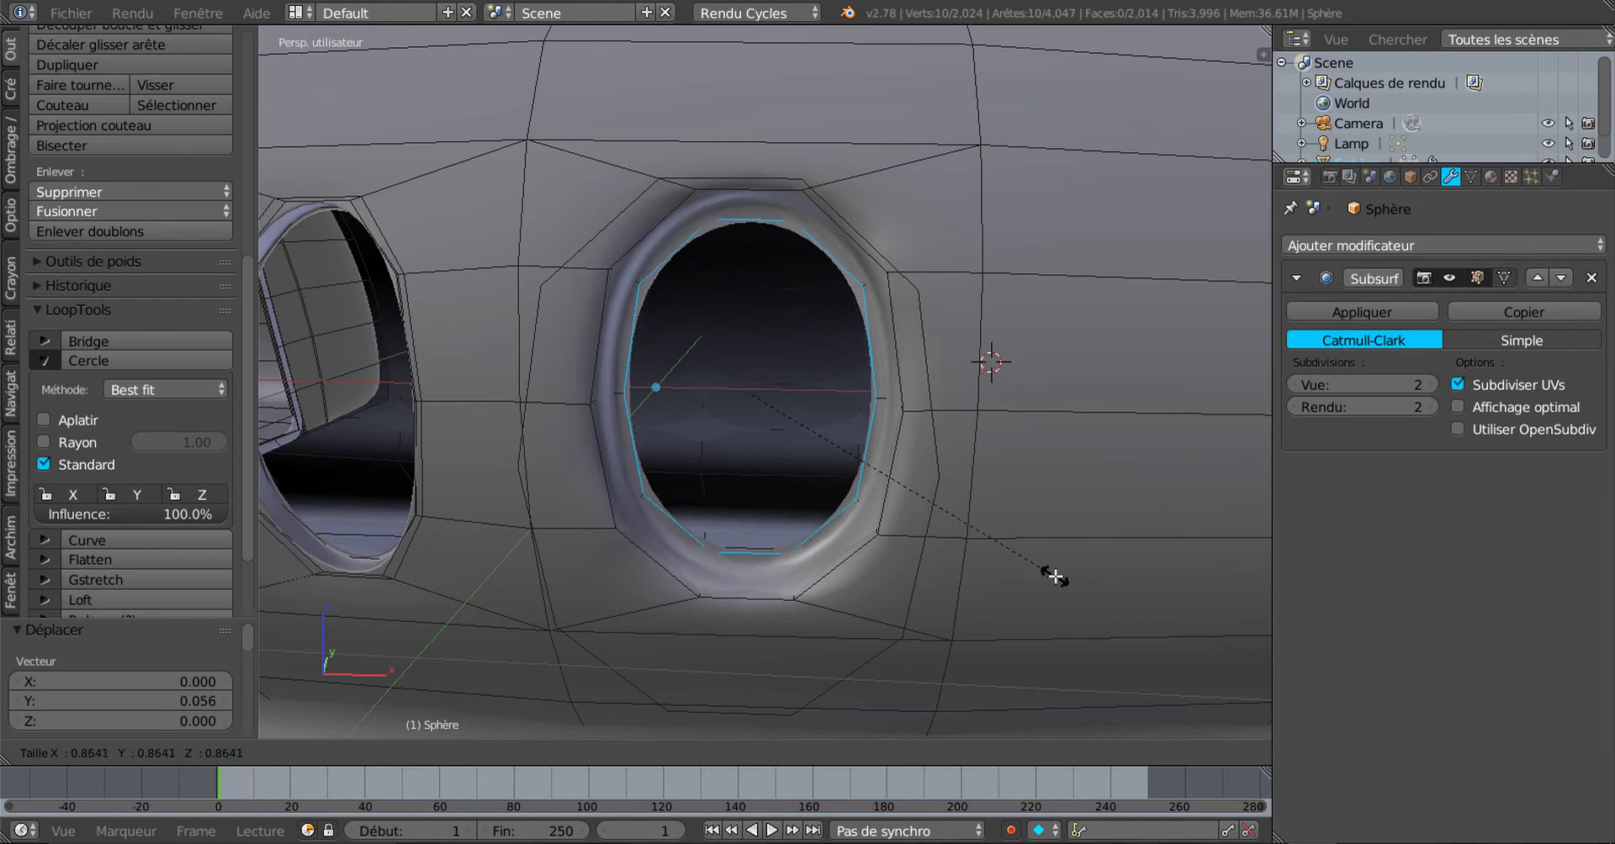
click(1050, 573)
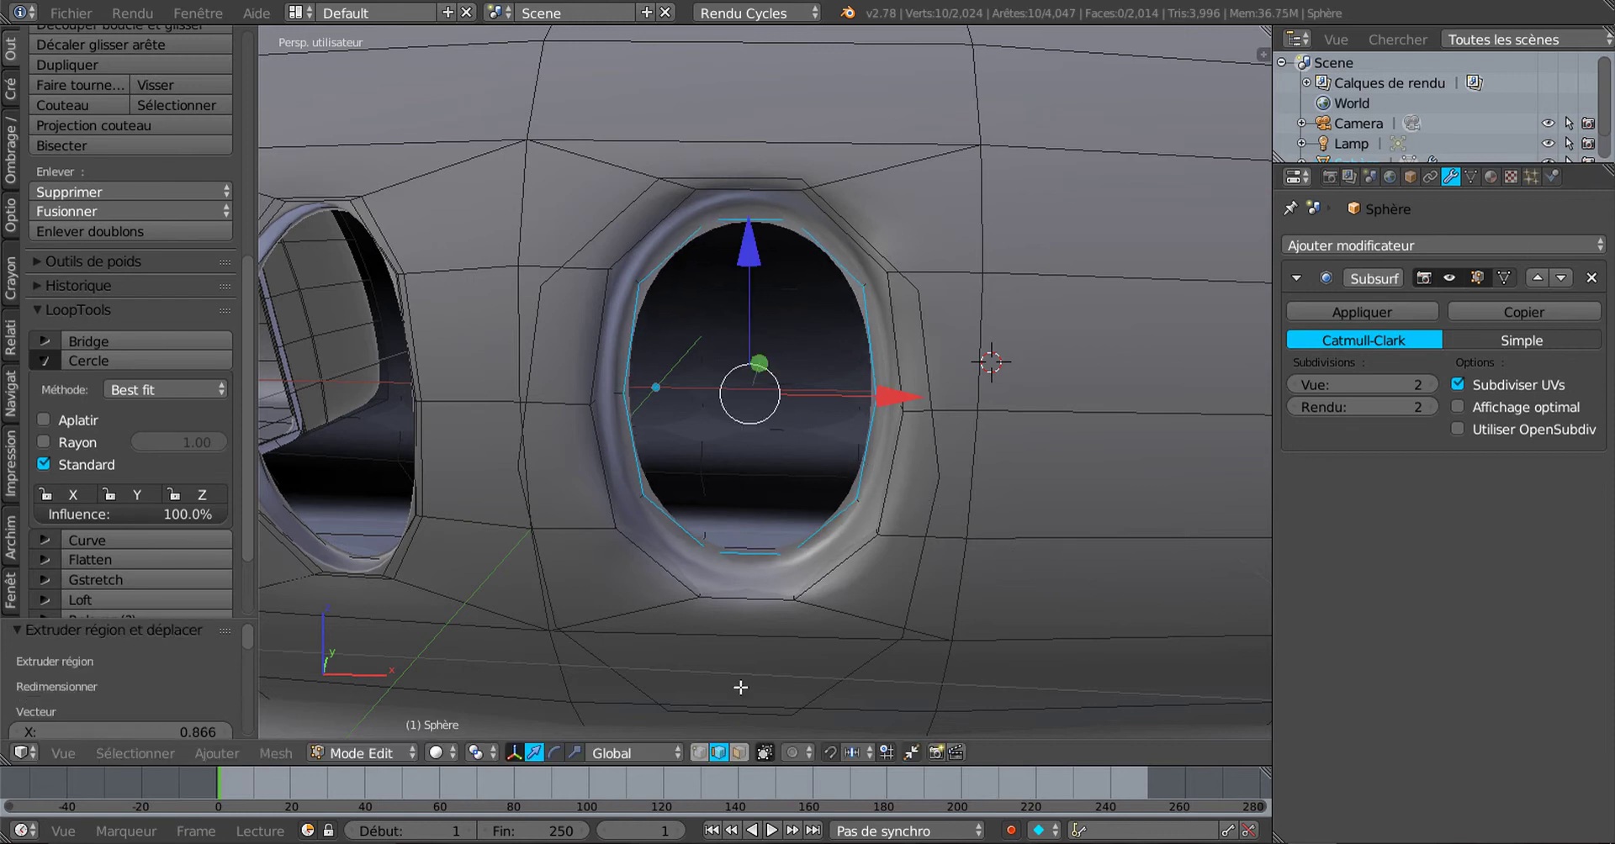
Step: Try scaling the inner edge loop along X to 0.987 and undo the change
click(575, 752)
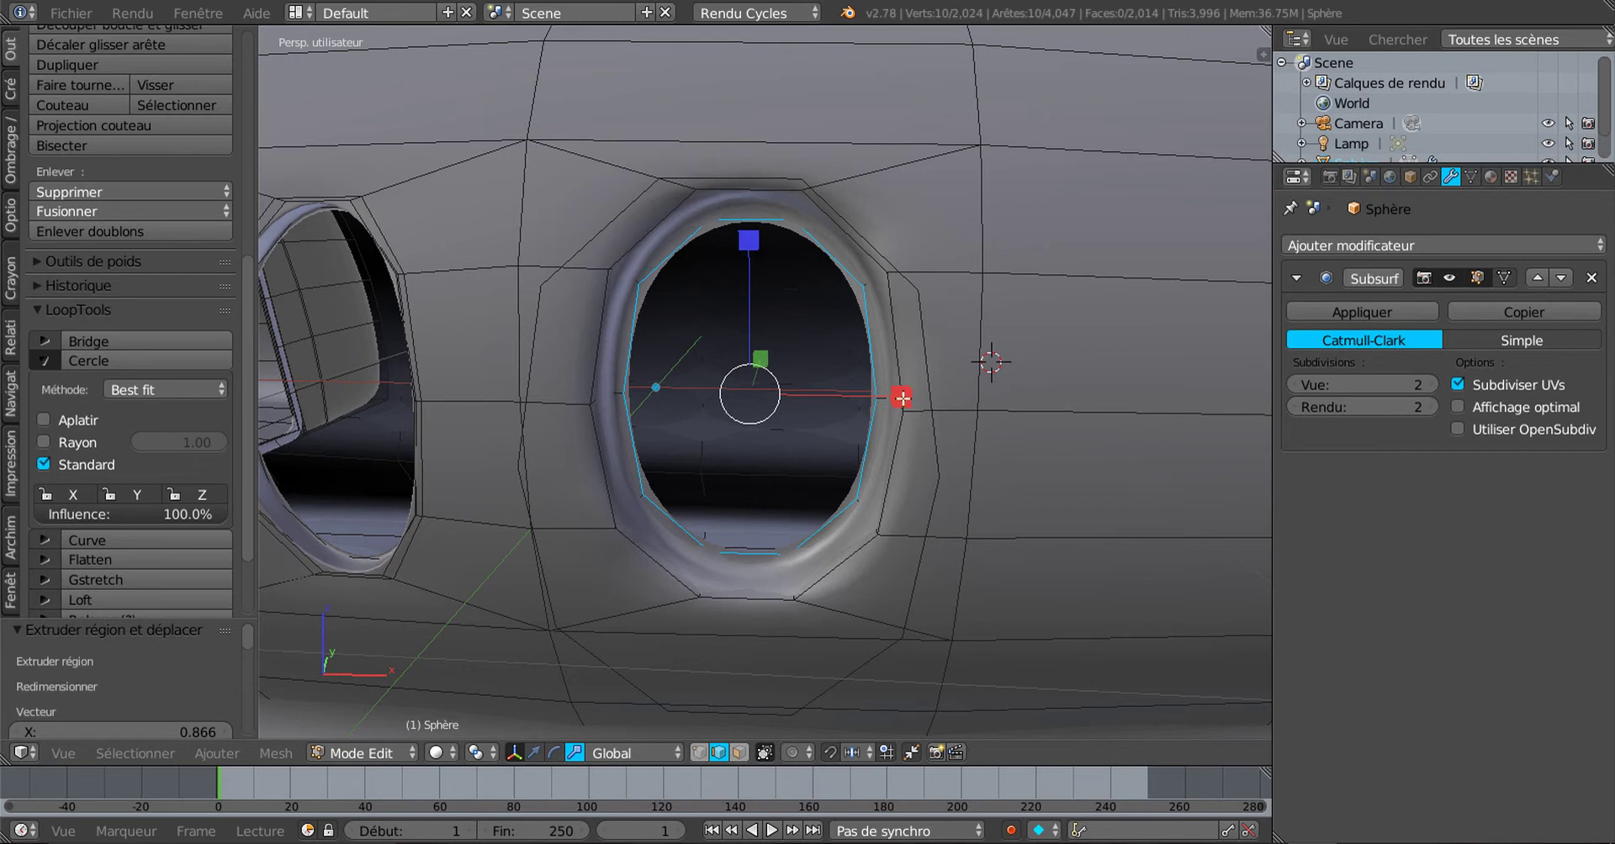
mouse_move(902, 398)
mouse_down()
mouse_move(937, 391)
mouse_move(840, 386)
mouse_move(914, 389)
mouse_move(902, 403)
mouse_up()
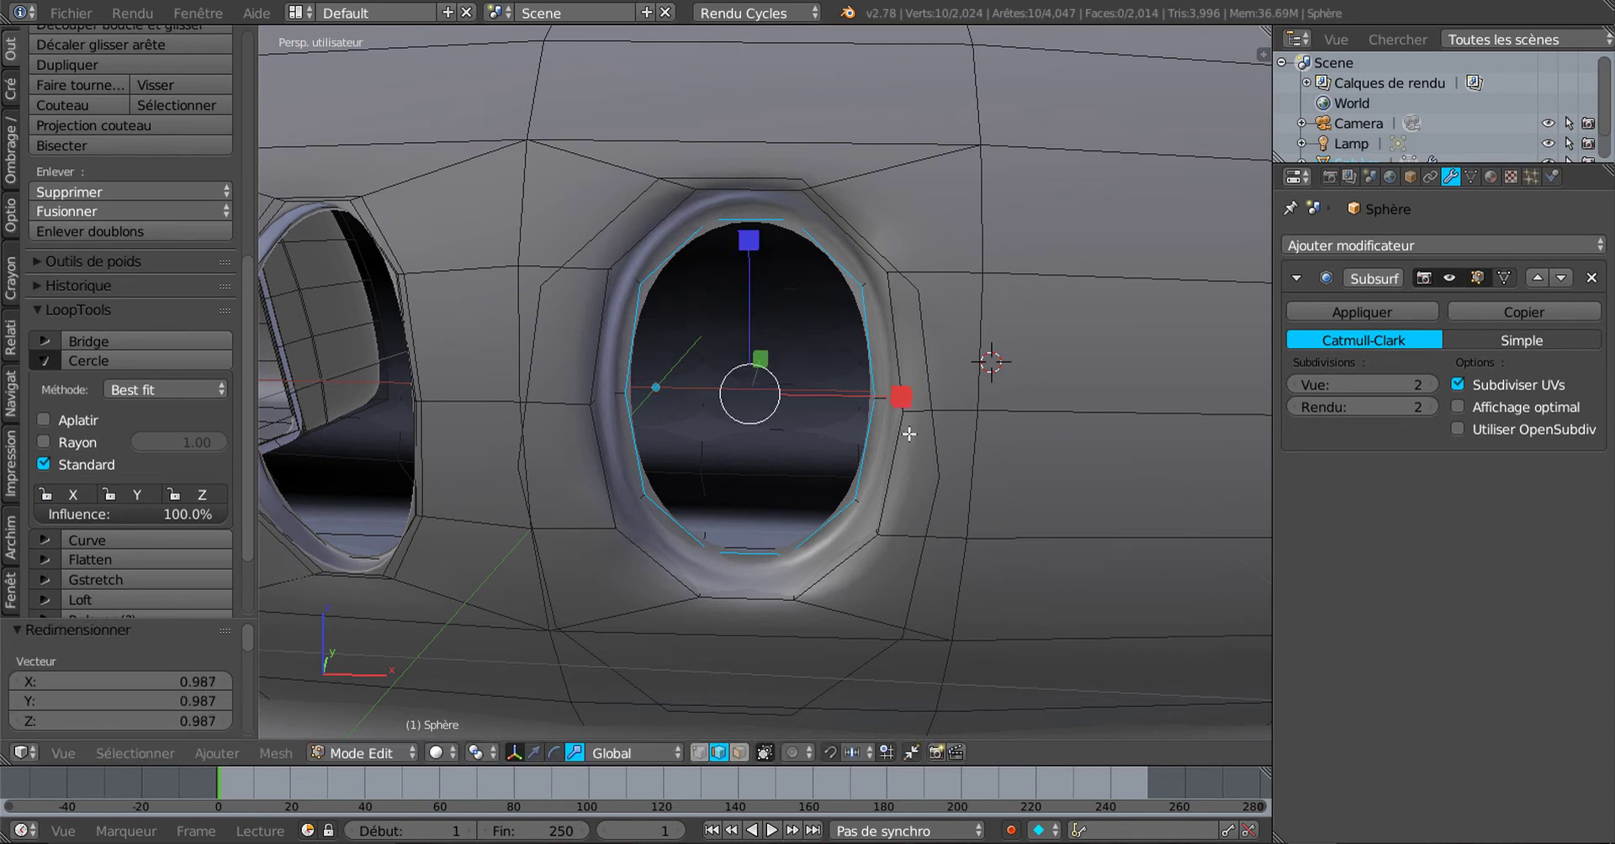
key(ctrl+z)
key(ctrl+z)
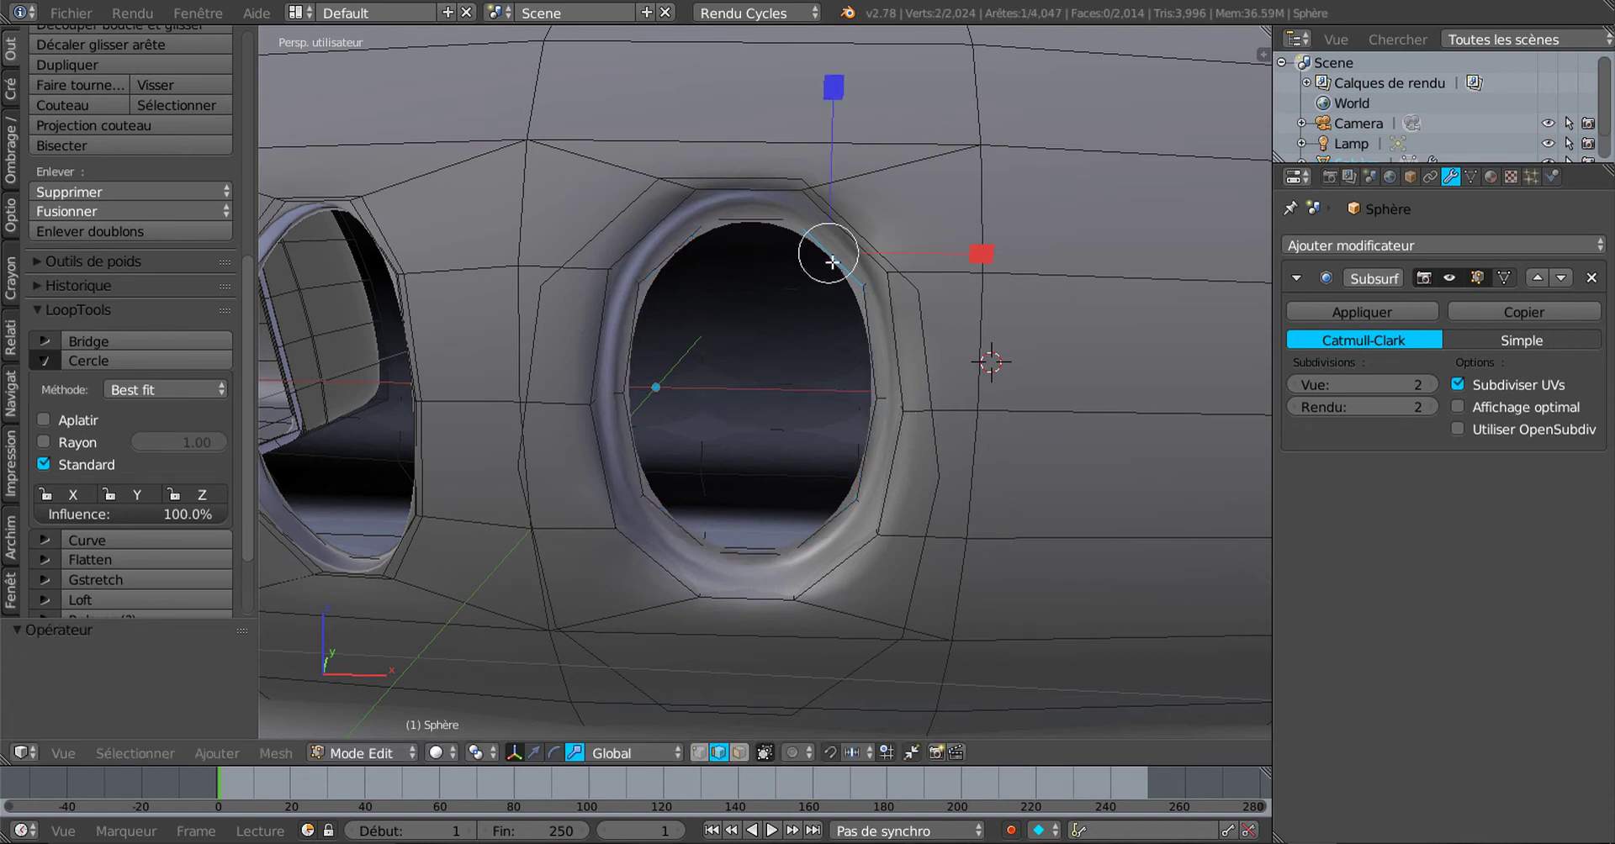
Step: Widen the top and bottom edges of the inner loop along X by a scale of 2.349
right_click(733, 221)
shift+right_click(758, 554)
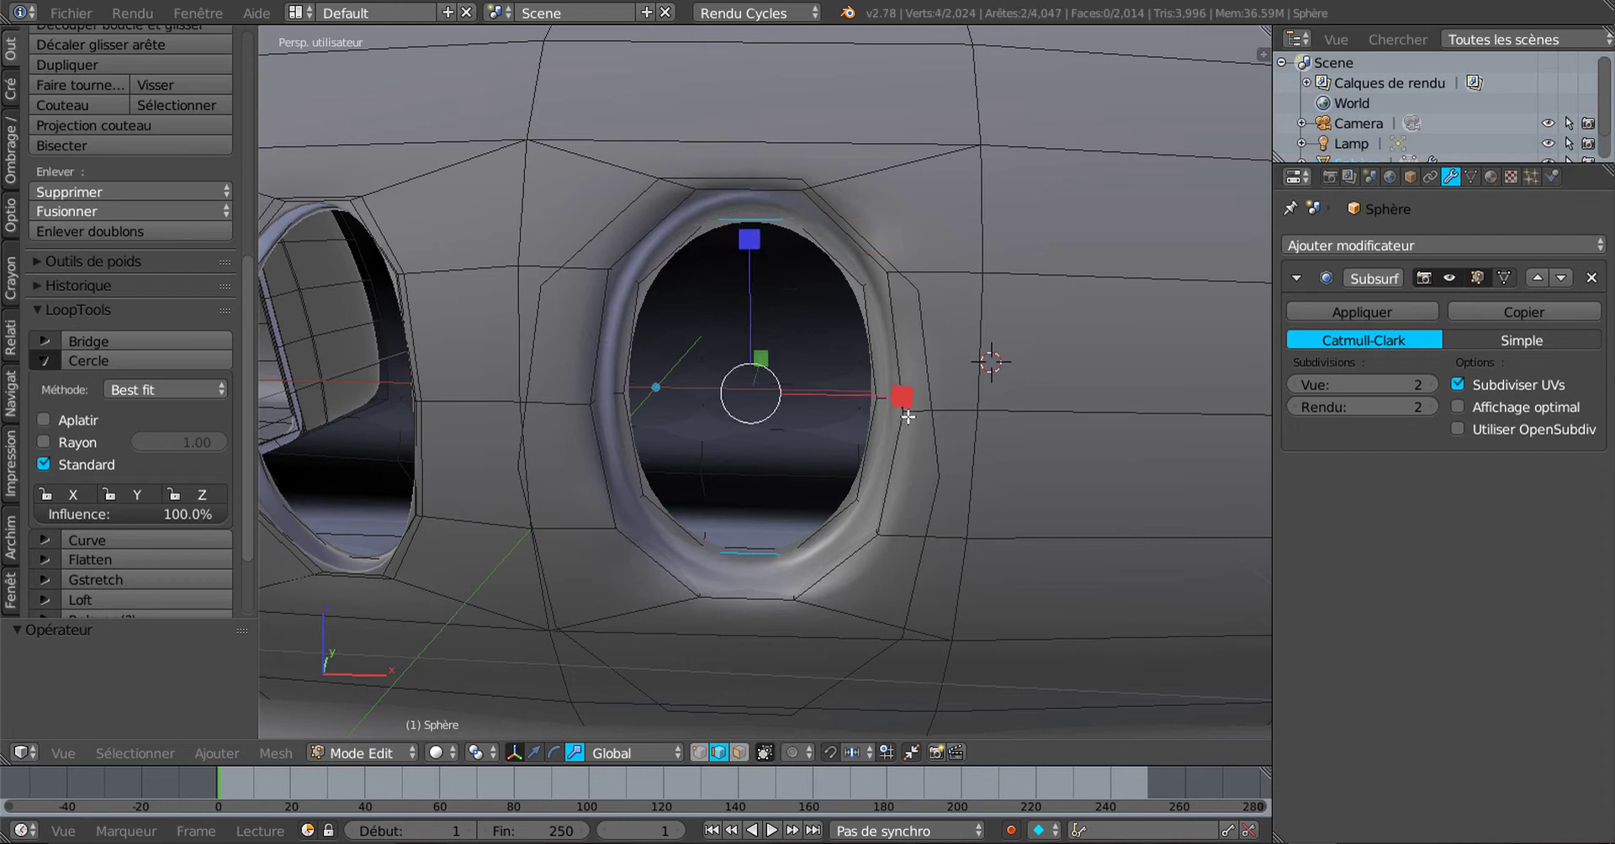
drag(915, 399, 1104, 412)
Step: Add a loop cut on the fuselage around the window and slide it about 0.84 toward the opening's rim
middle_drag(1060, 484, 967, 510)
key(ctrl+r)
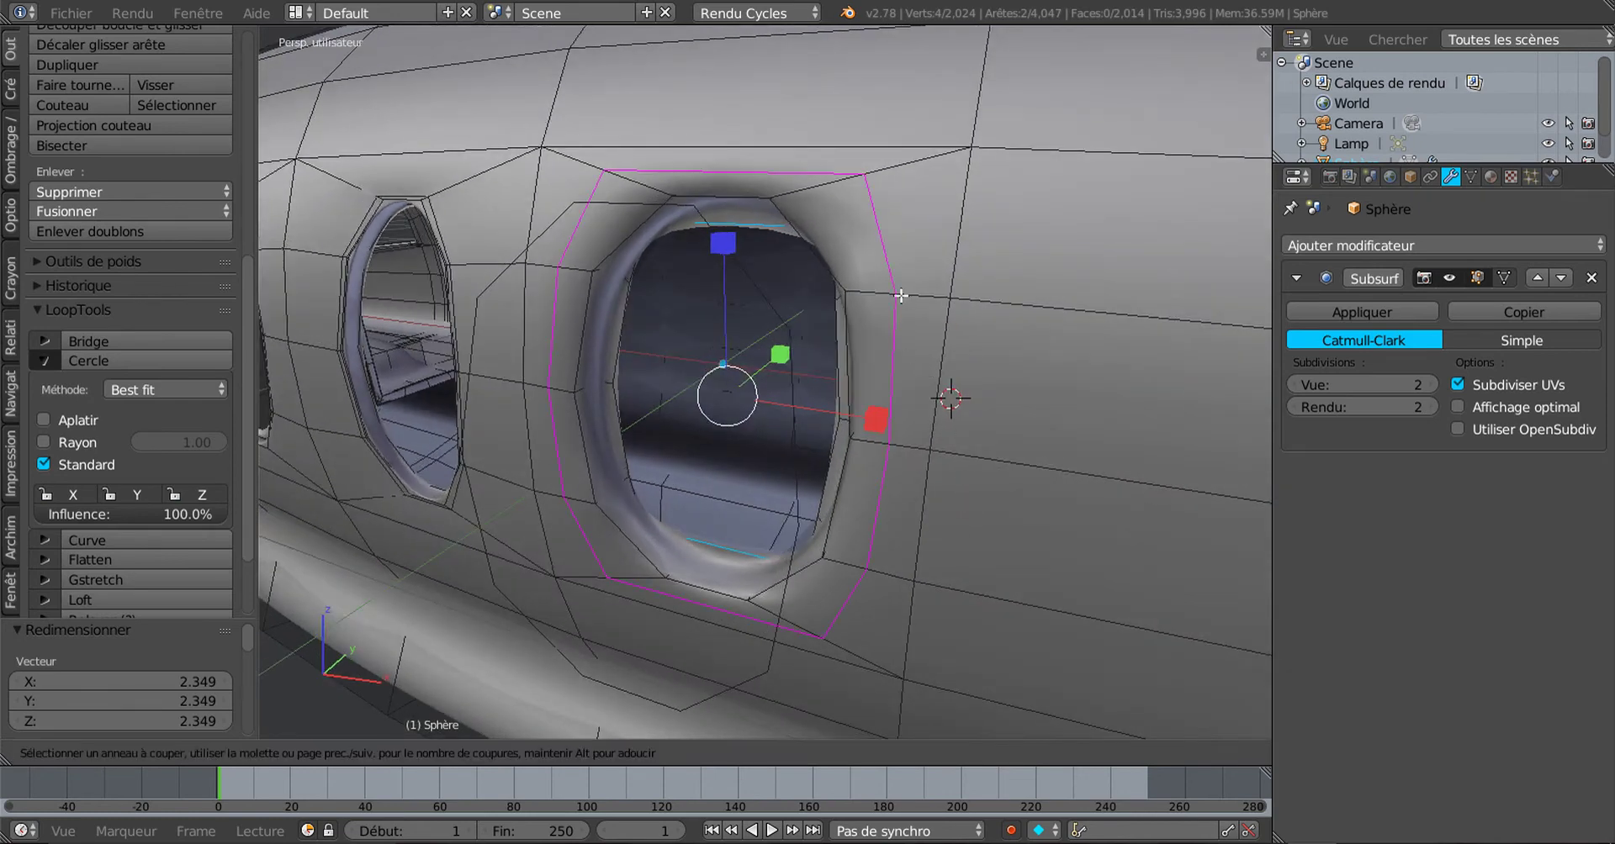
click(900, 295)
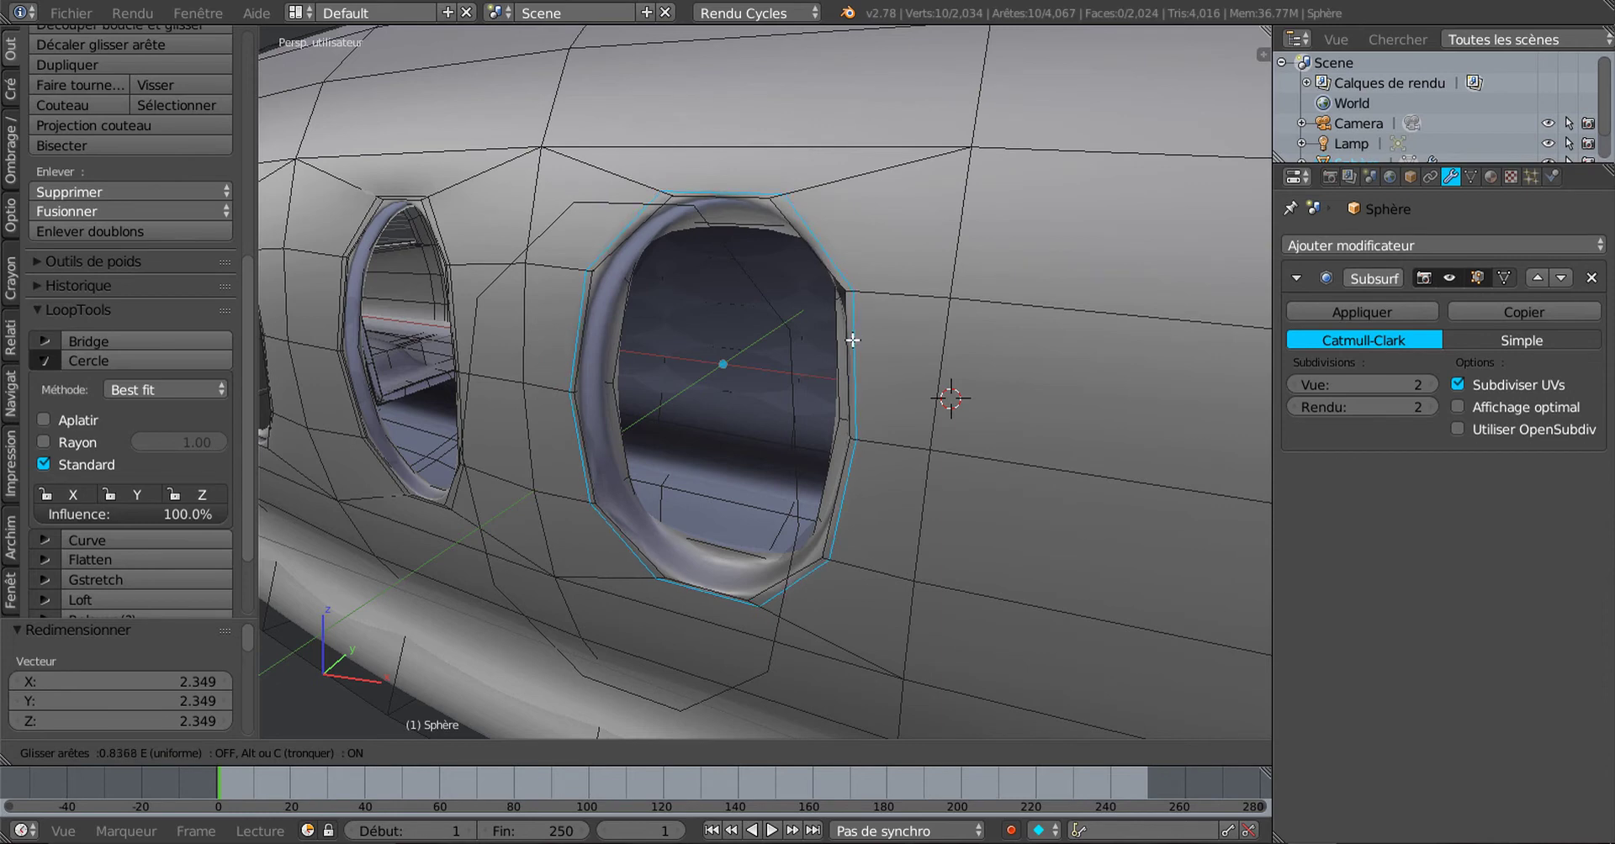
click(852, 340)
Step: Add two loop cuts on the window's recessed rim wall, sliding one toward its outer edge and one toward its inner edge
middle_drag(865, 335, 1032, 312)
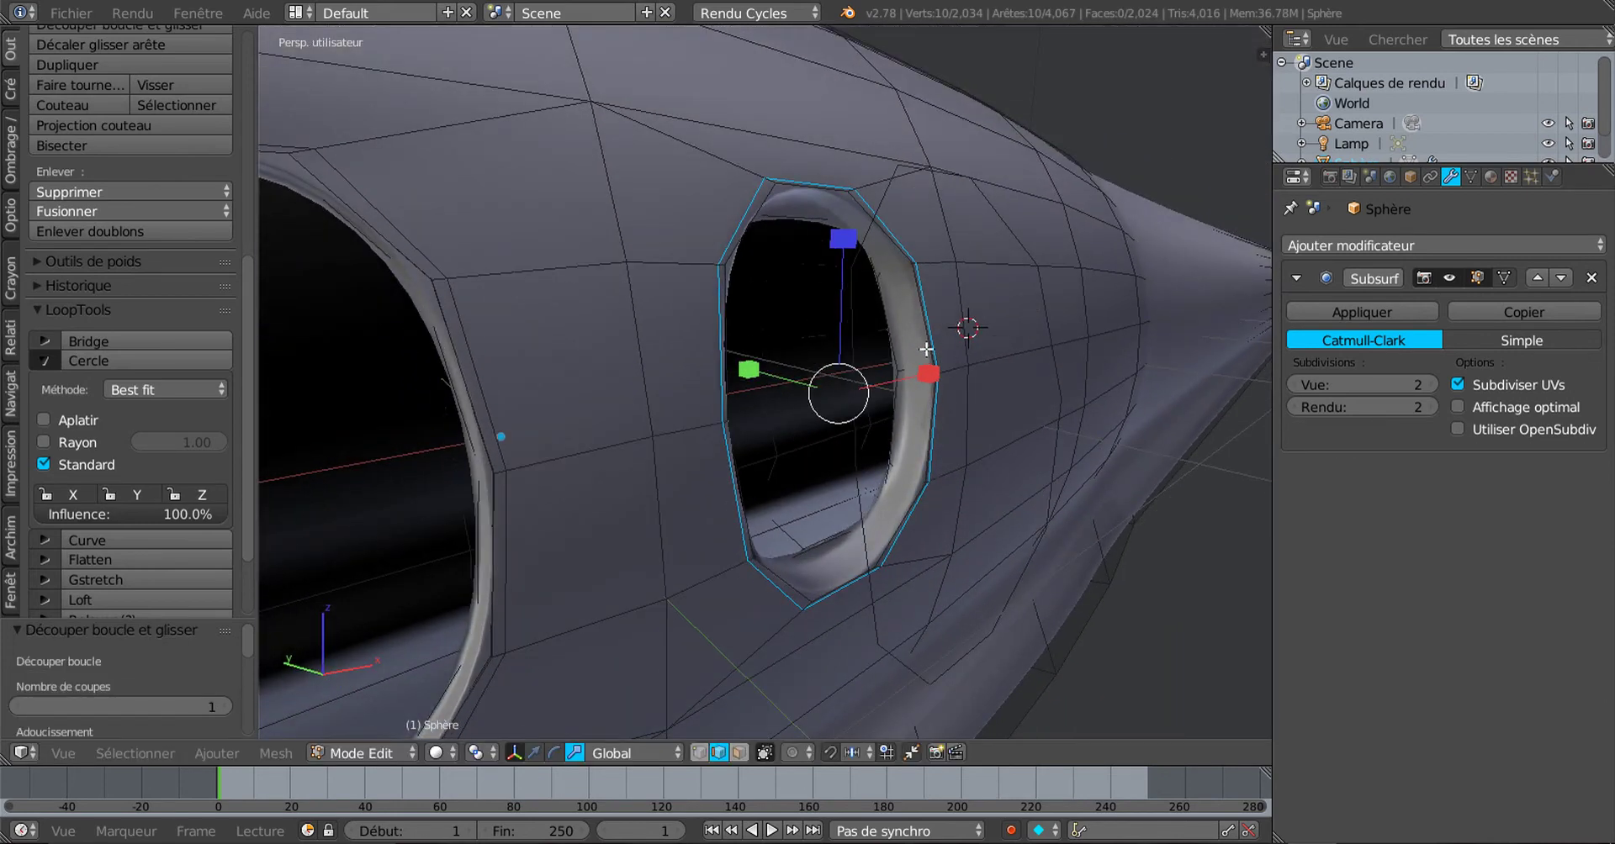
key(ctrl+r)
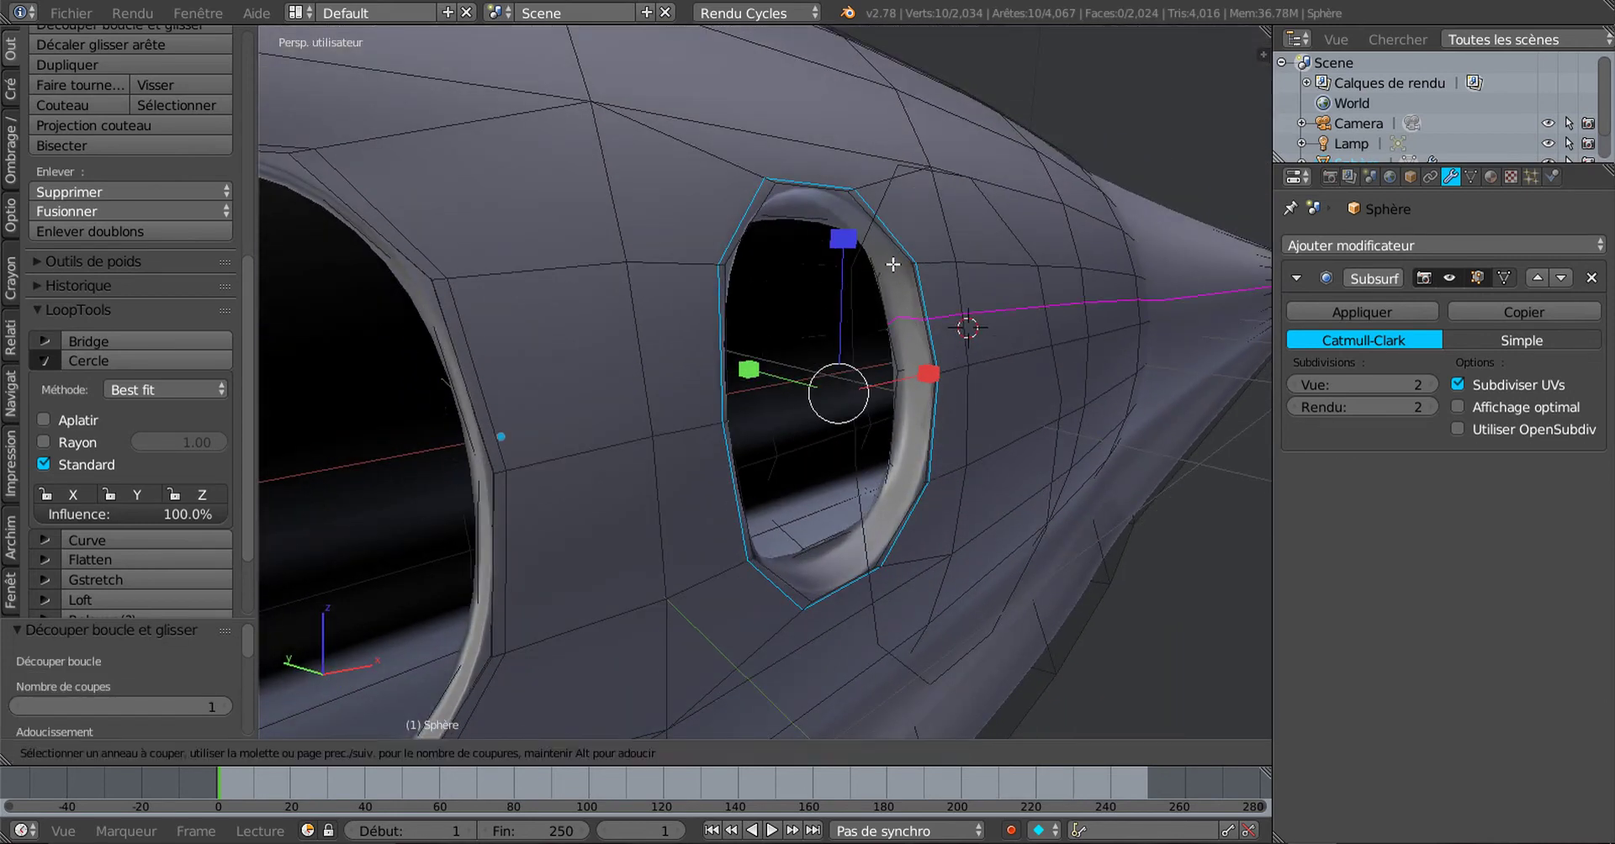
click(893, 264)
click(903, 263)
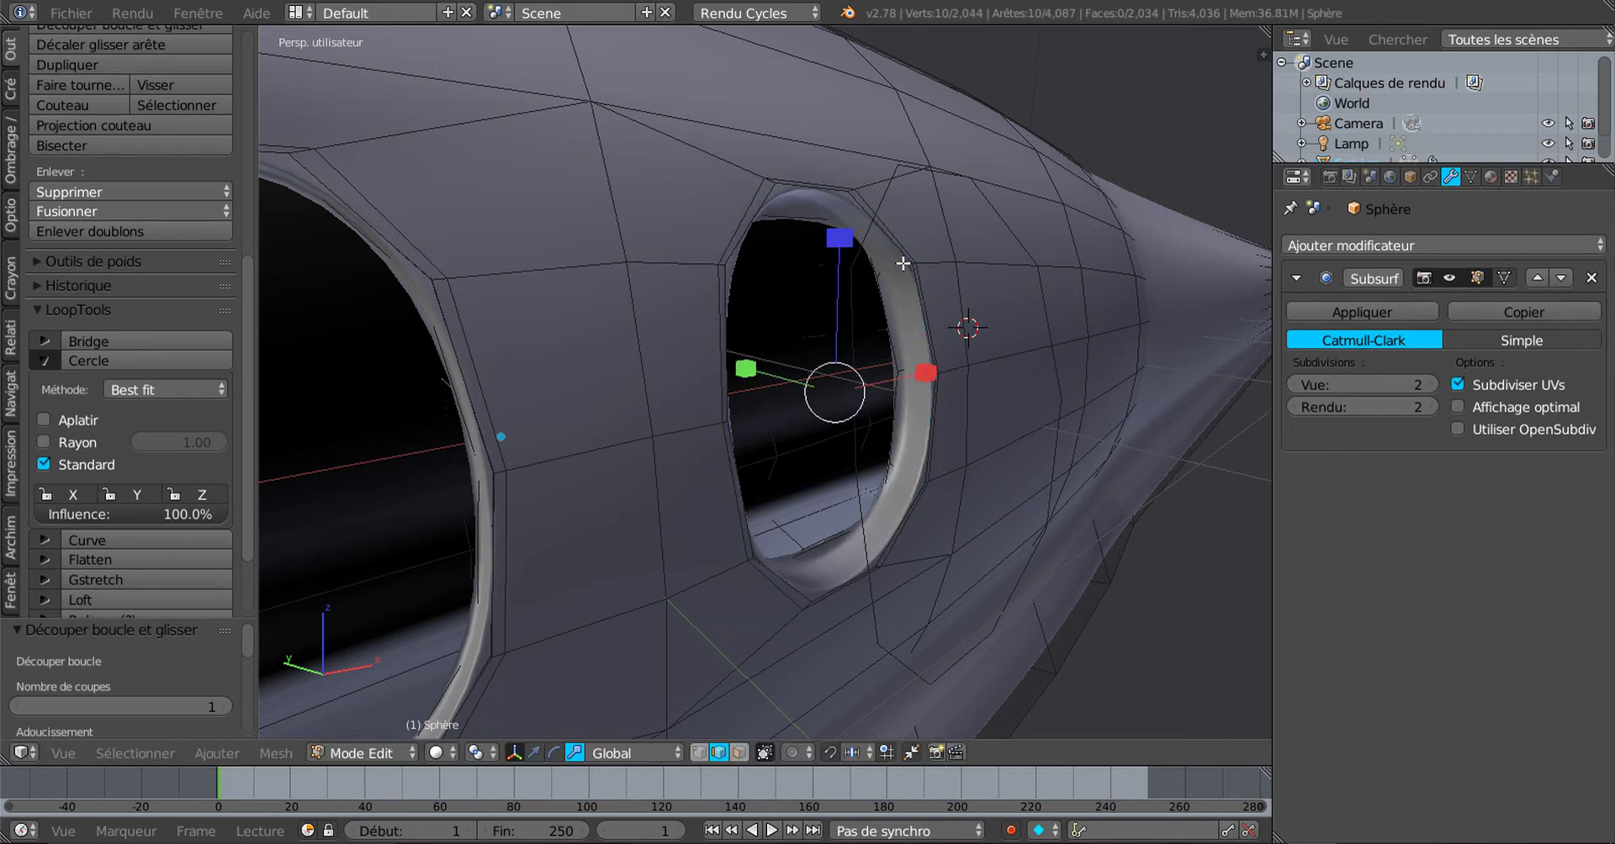
key(ctrl+r)
click(899, 273)
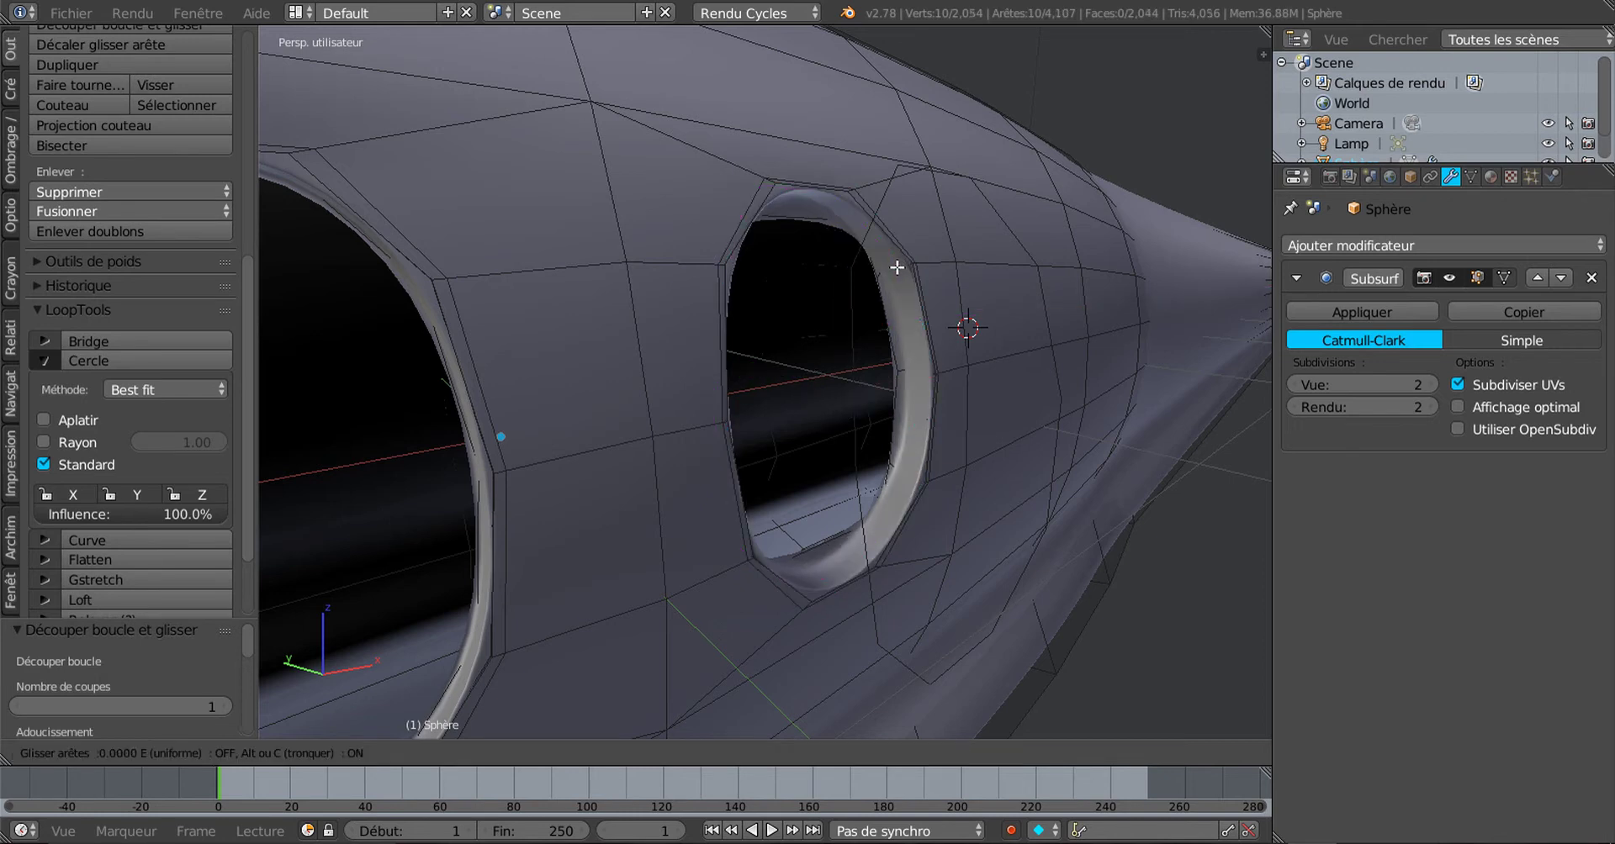
click(891, 273)
Step: Select the window's innermost edge loop, move it 0.016 along Y, and return to Object Mode
scroll(814, 408, up, 3)
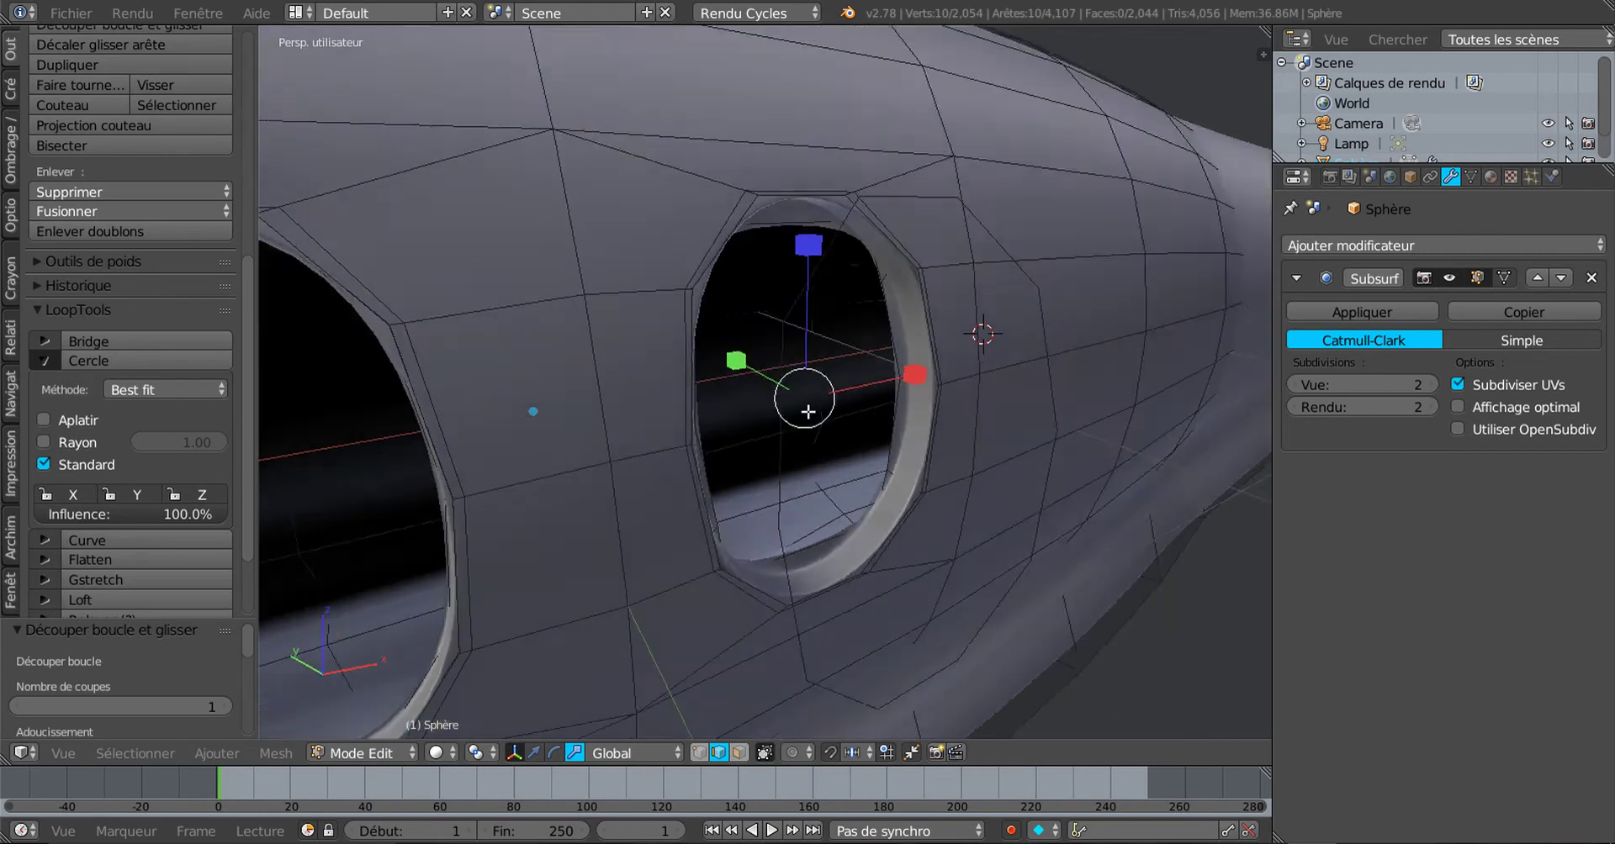
middle_drag(814, 408, 735, 414)
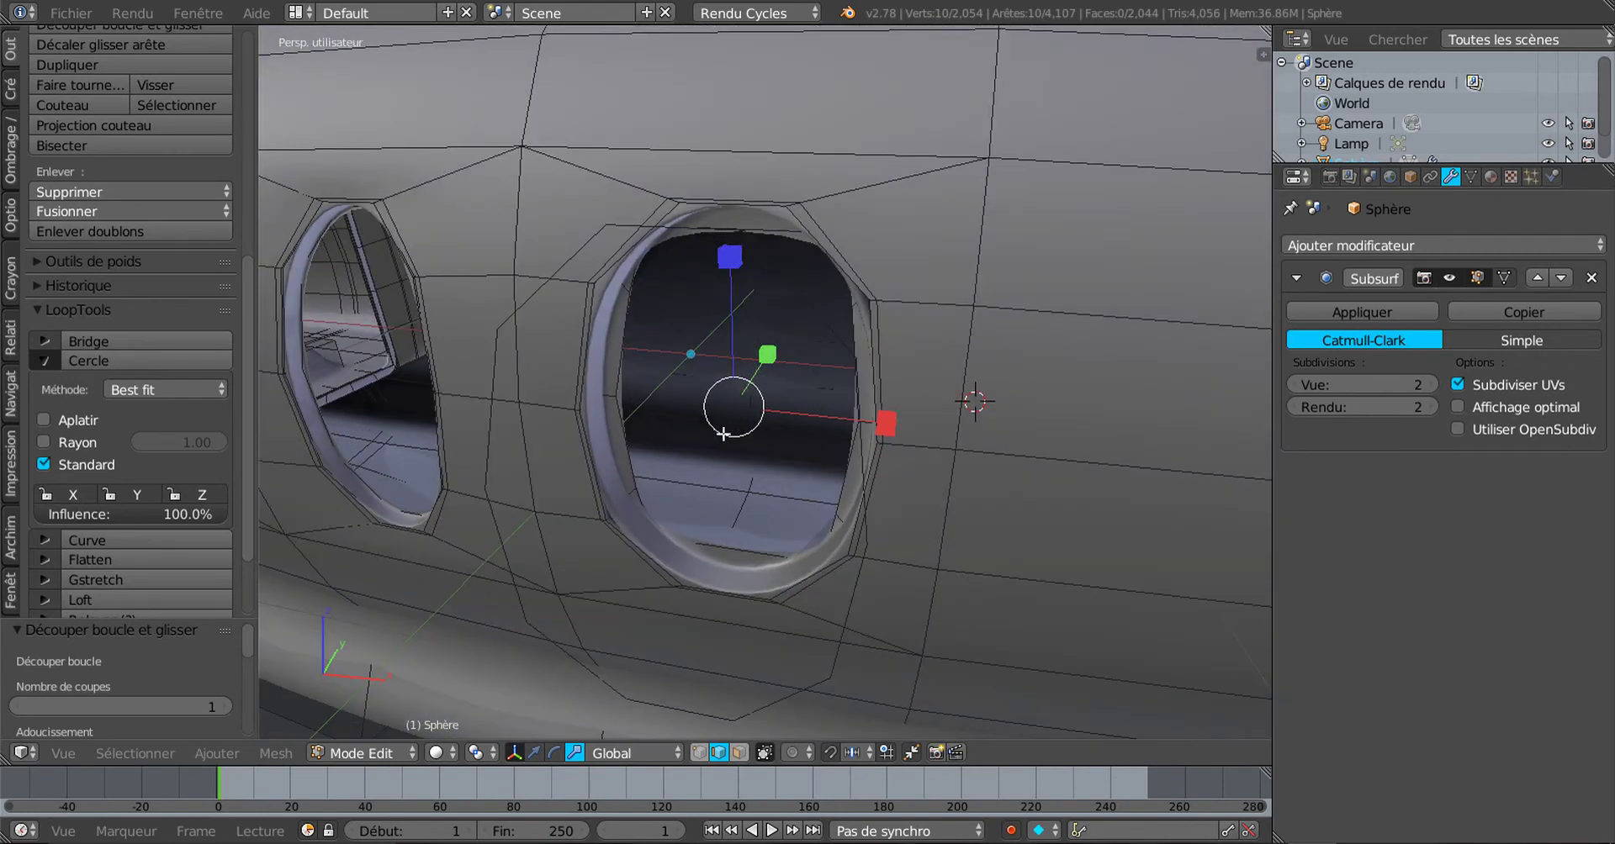
alt+right_click(731, 548)
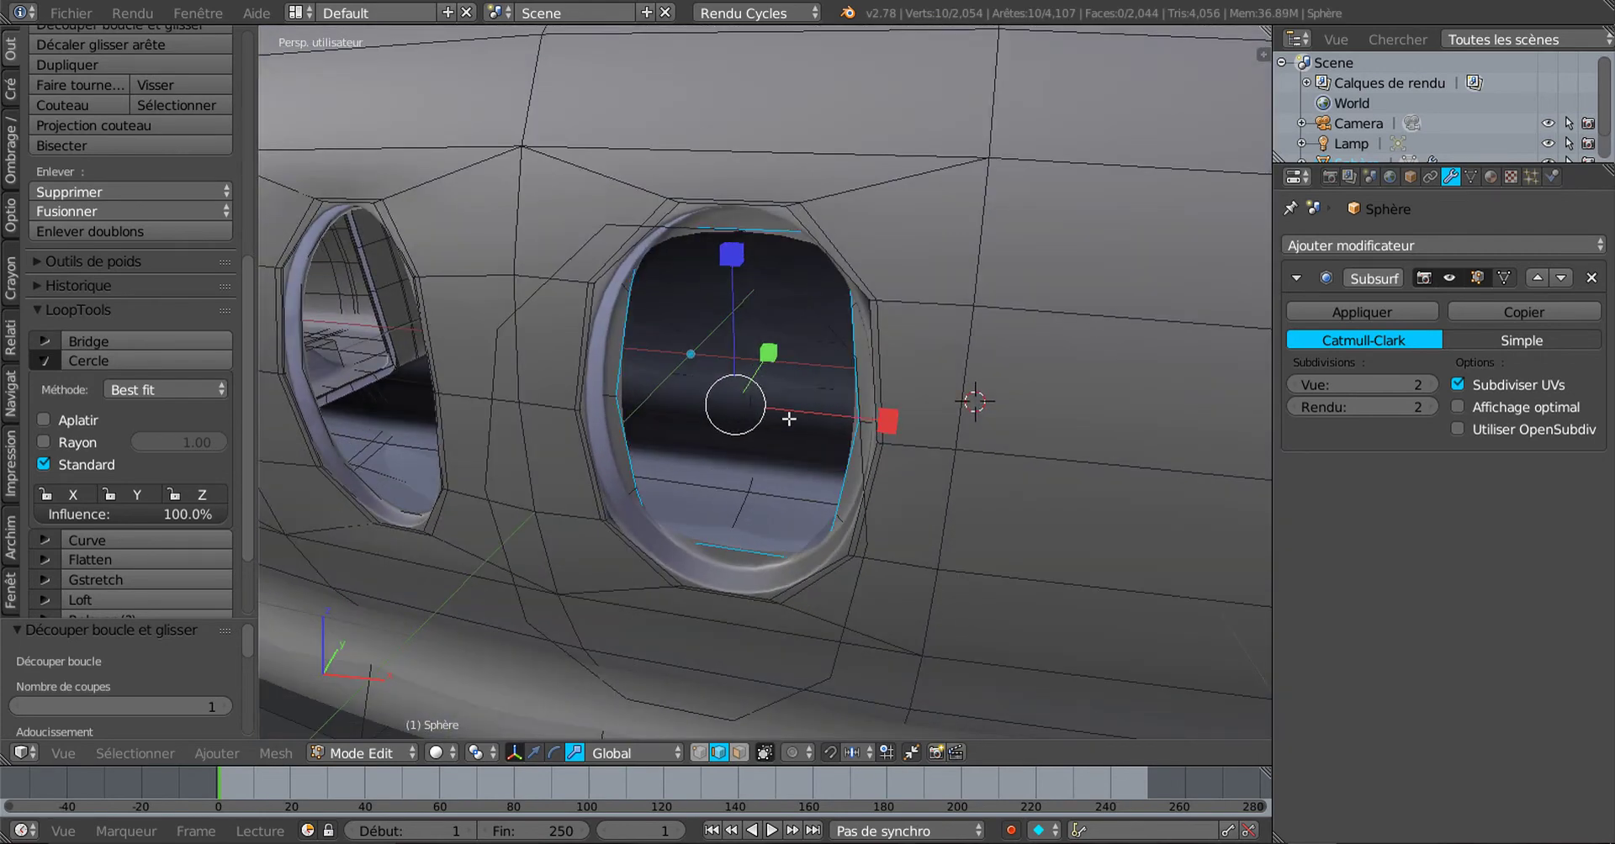
click(534, 753)
middle_drag(713, 491, 705, 503)
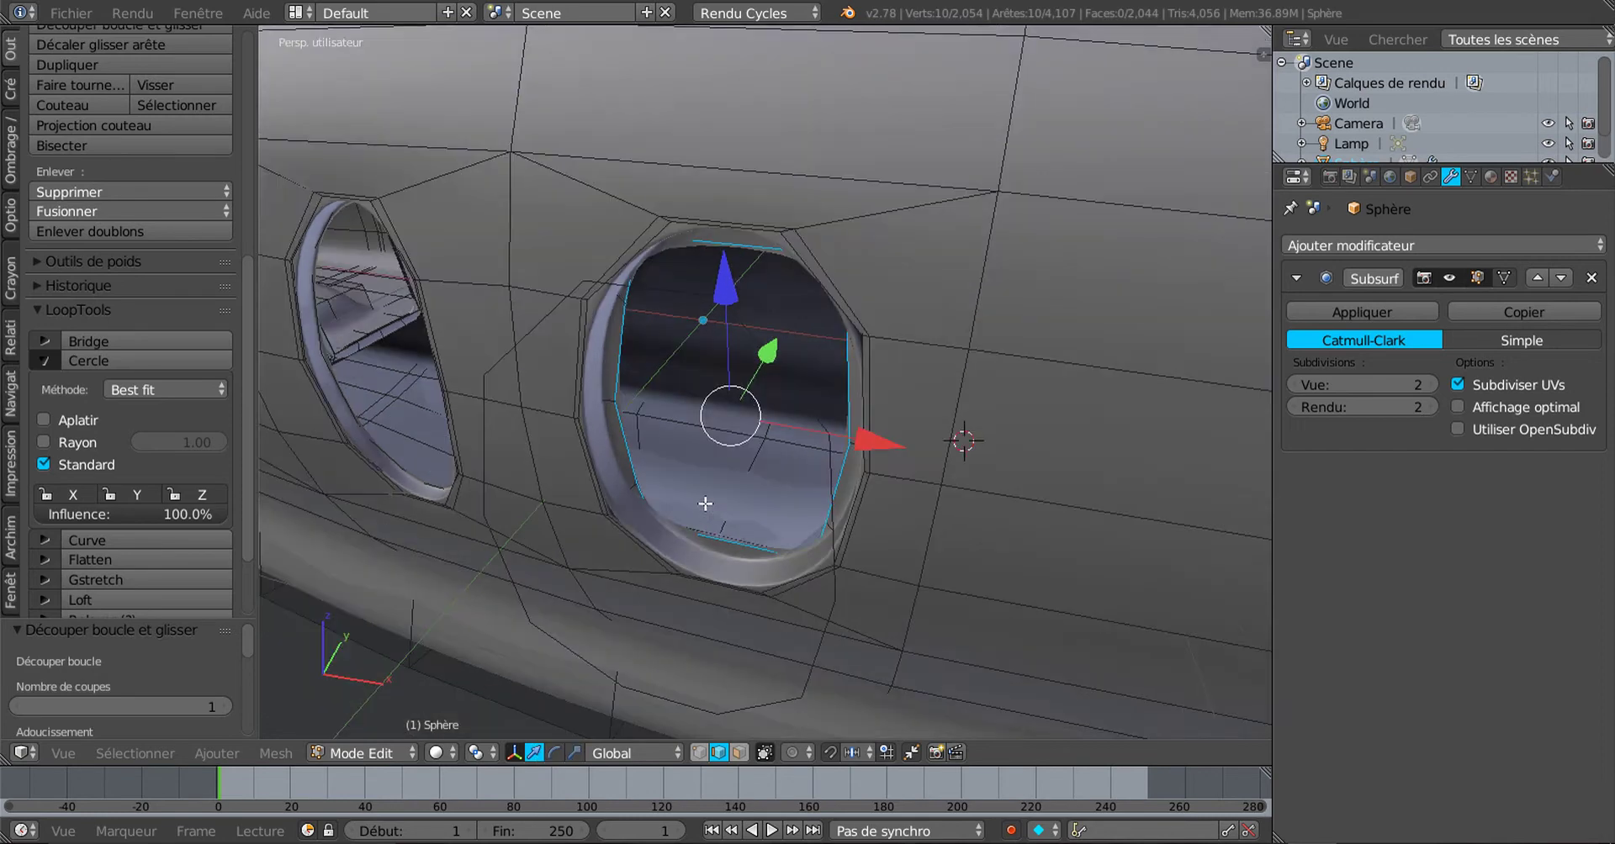
drag(772, 356, 777, 350)
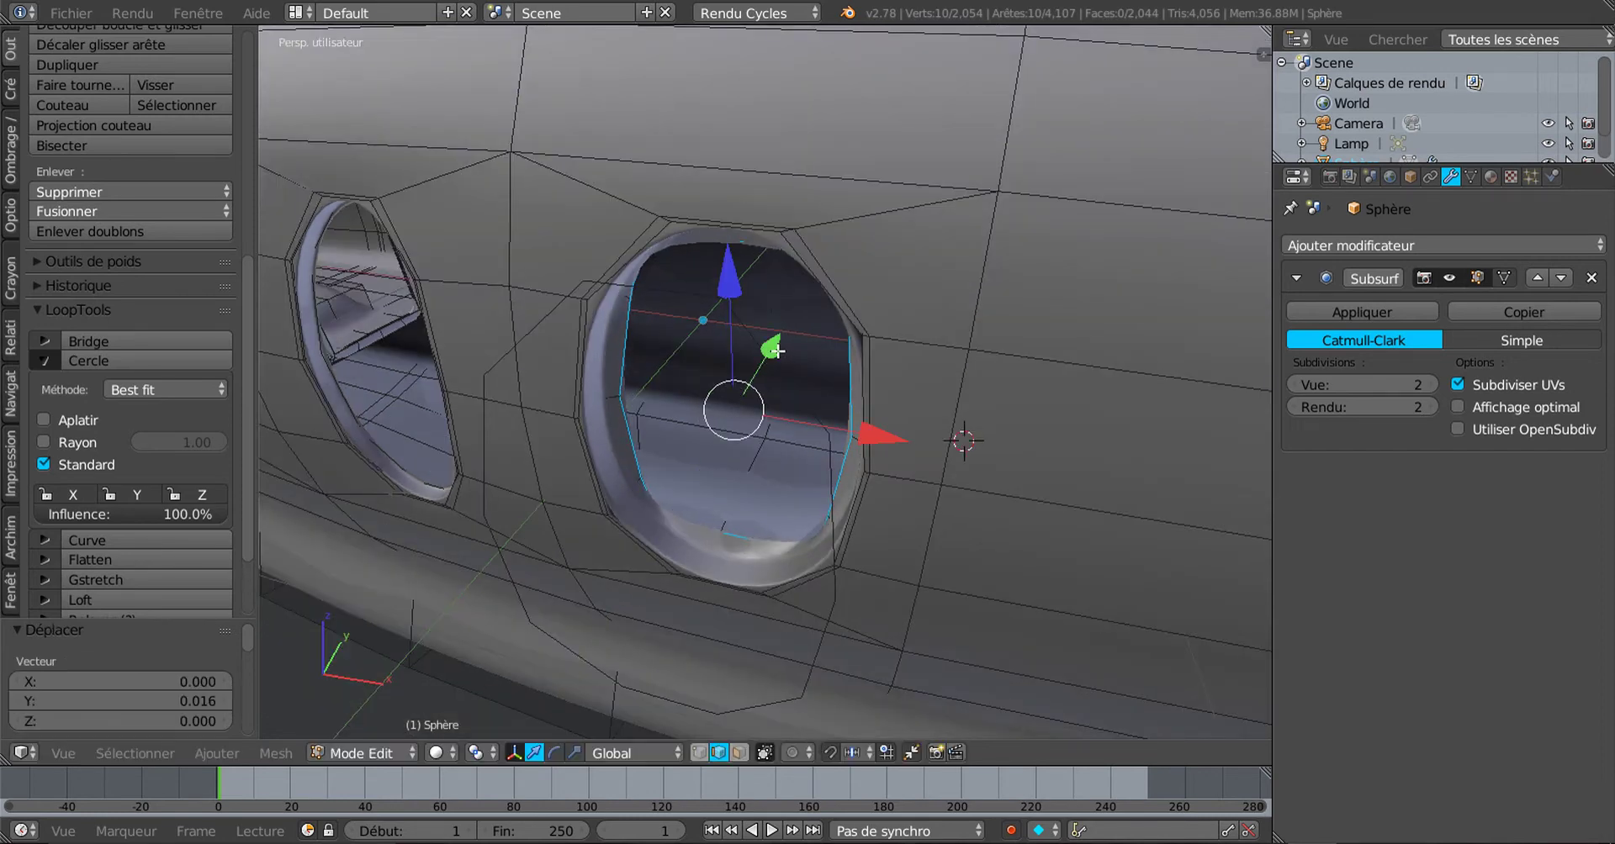
key(Tab)
middle_drag(703, 519, 916, 529)
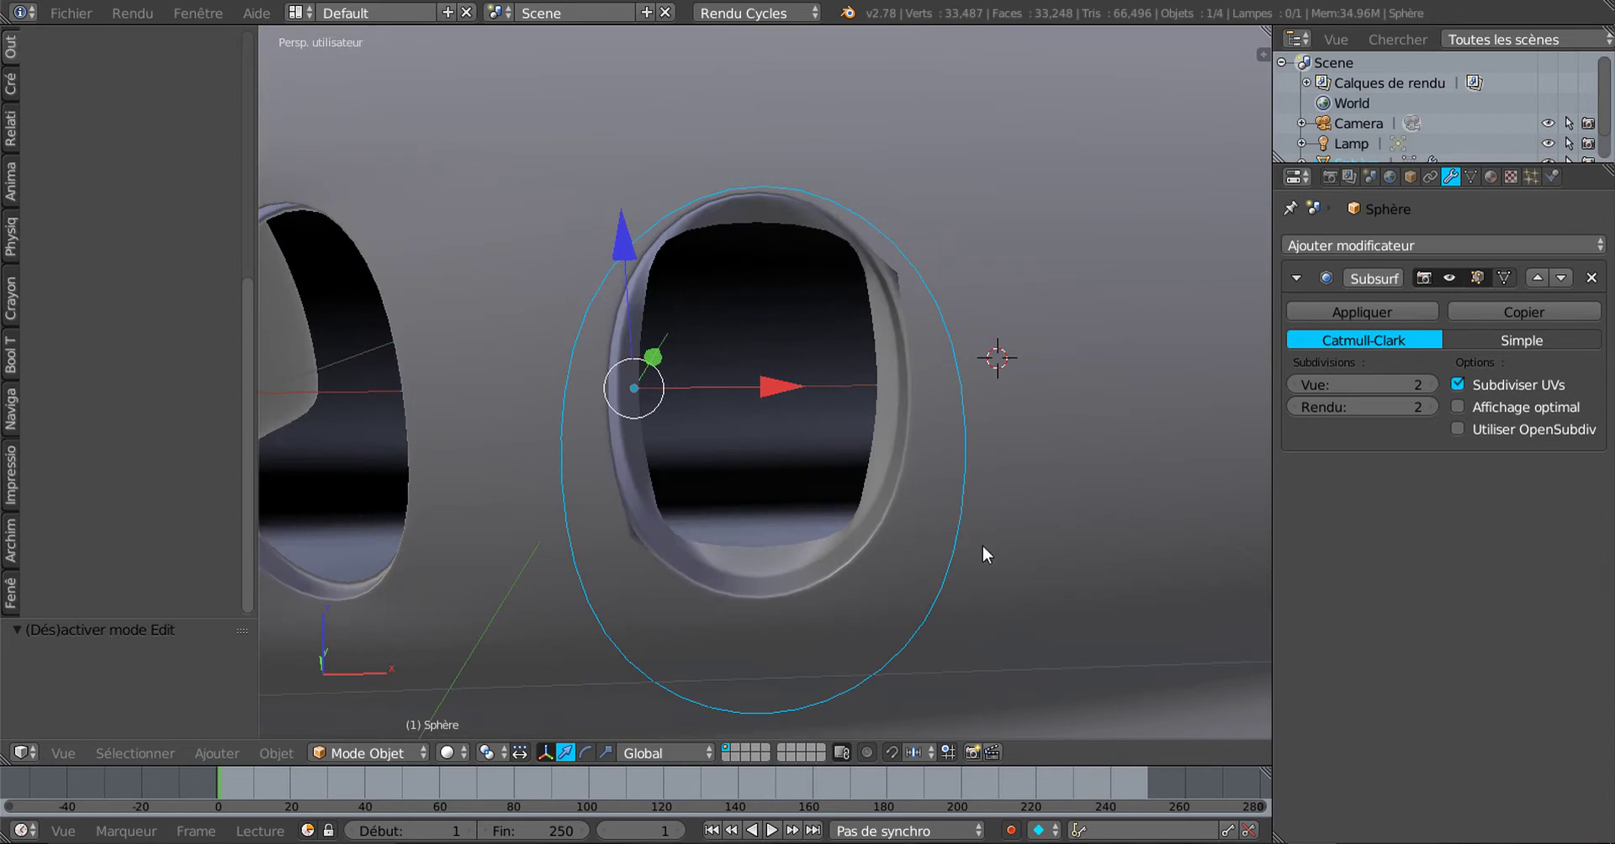
Step: Put the fuselage mesh into Edit Mode at the third window opening
middle_drag(965, 482, 1026, 531)
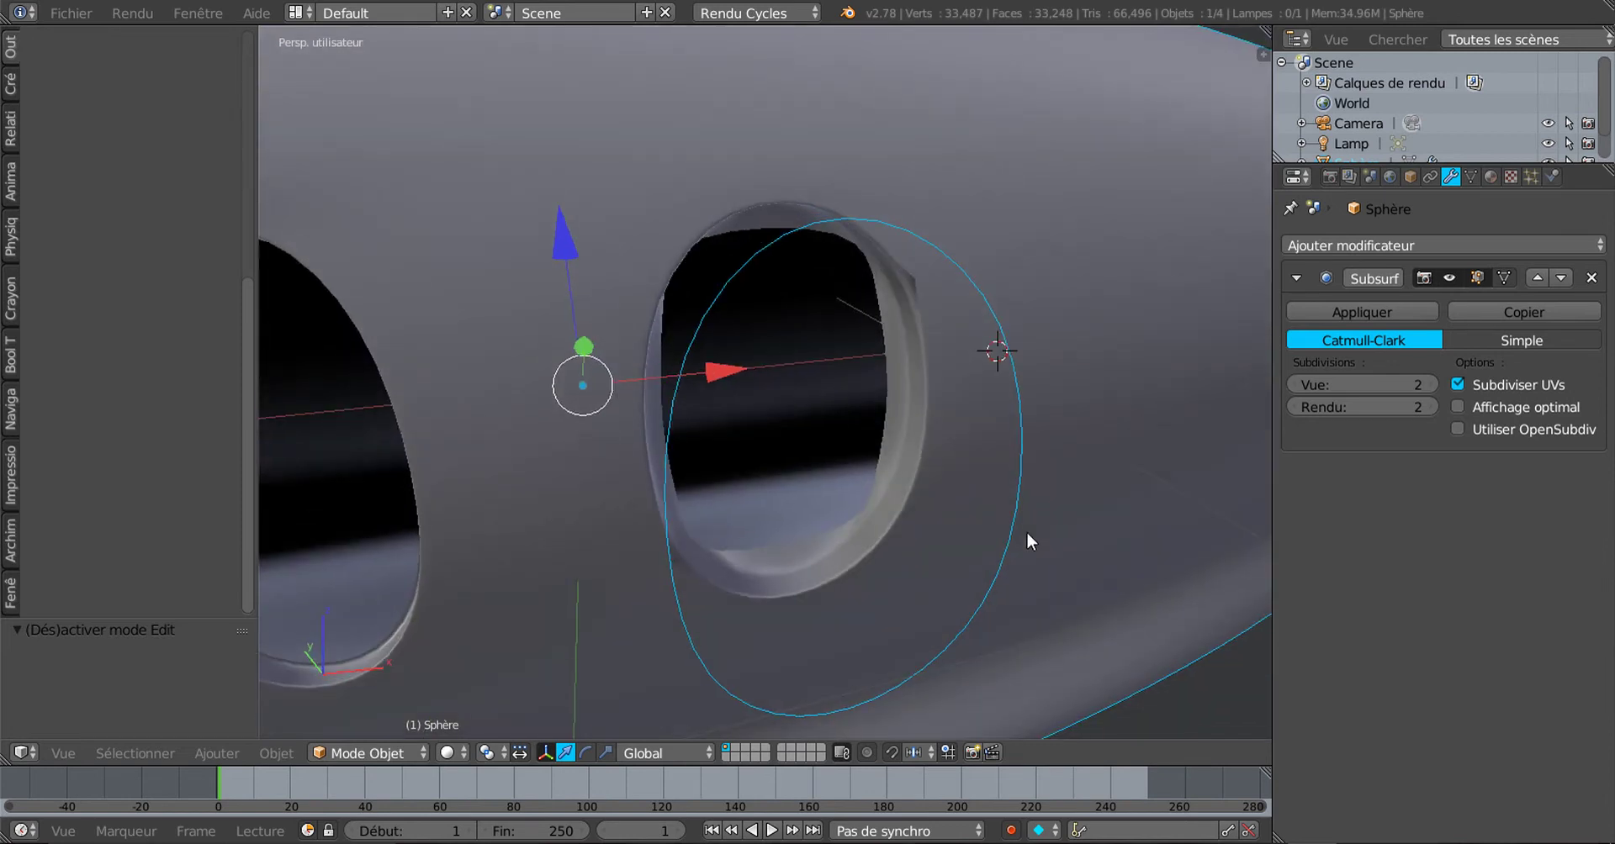
key(Tab)
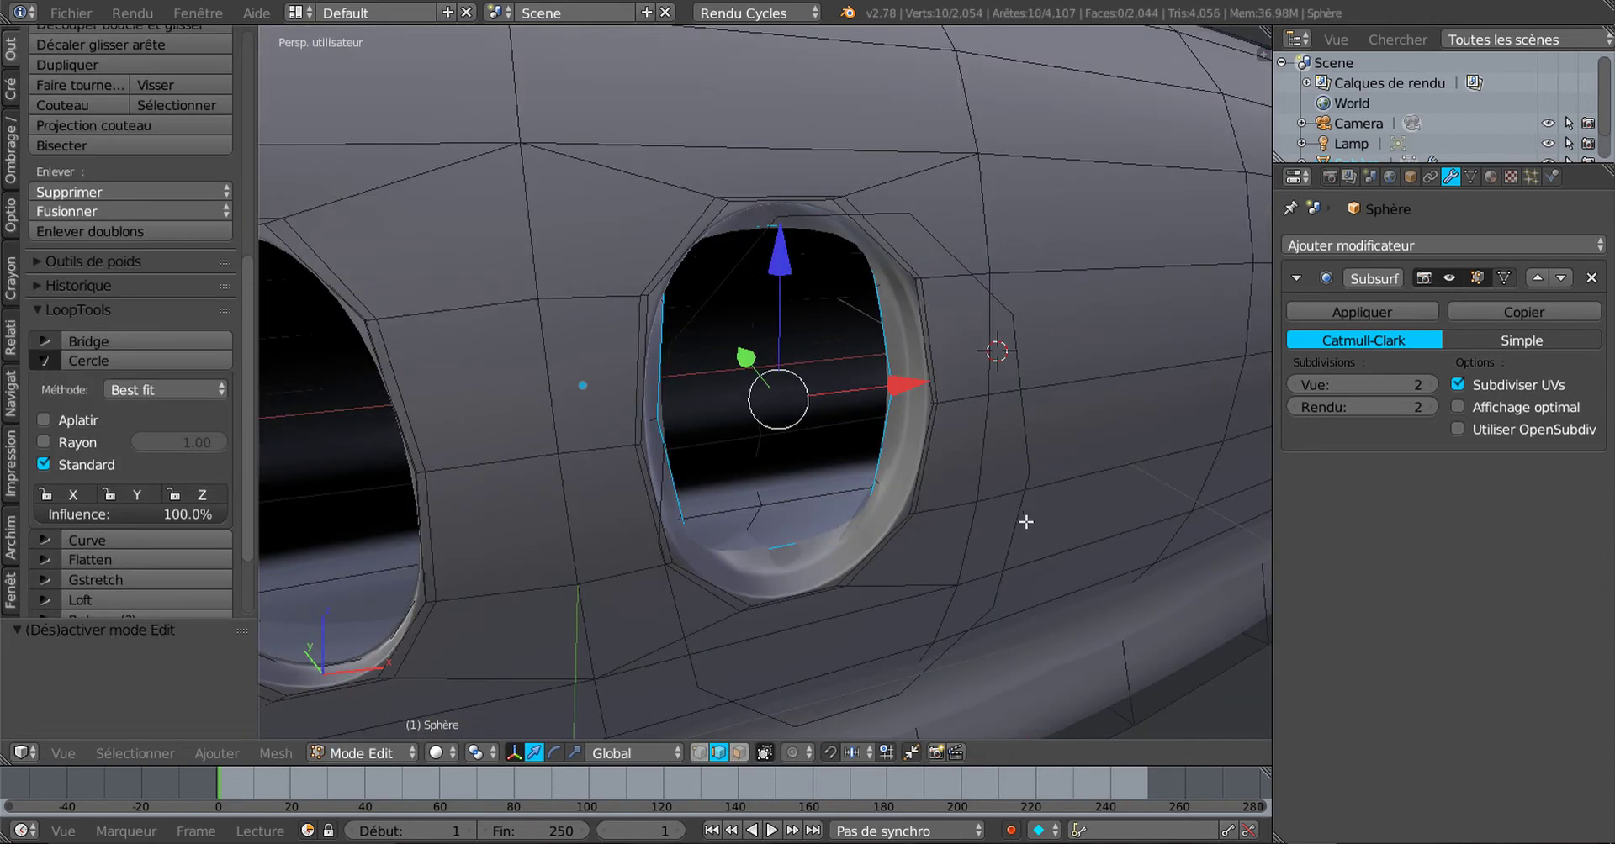
click(699, 752)
middle_drag(857, 625, 848, 600)
shift+middle_drag(740, 657, 812, 550)
click(740, 752)
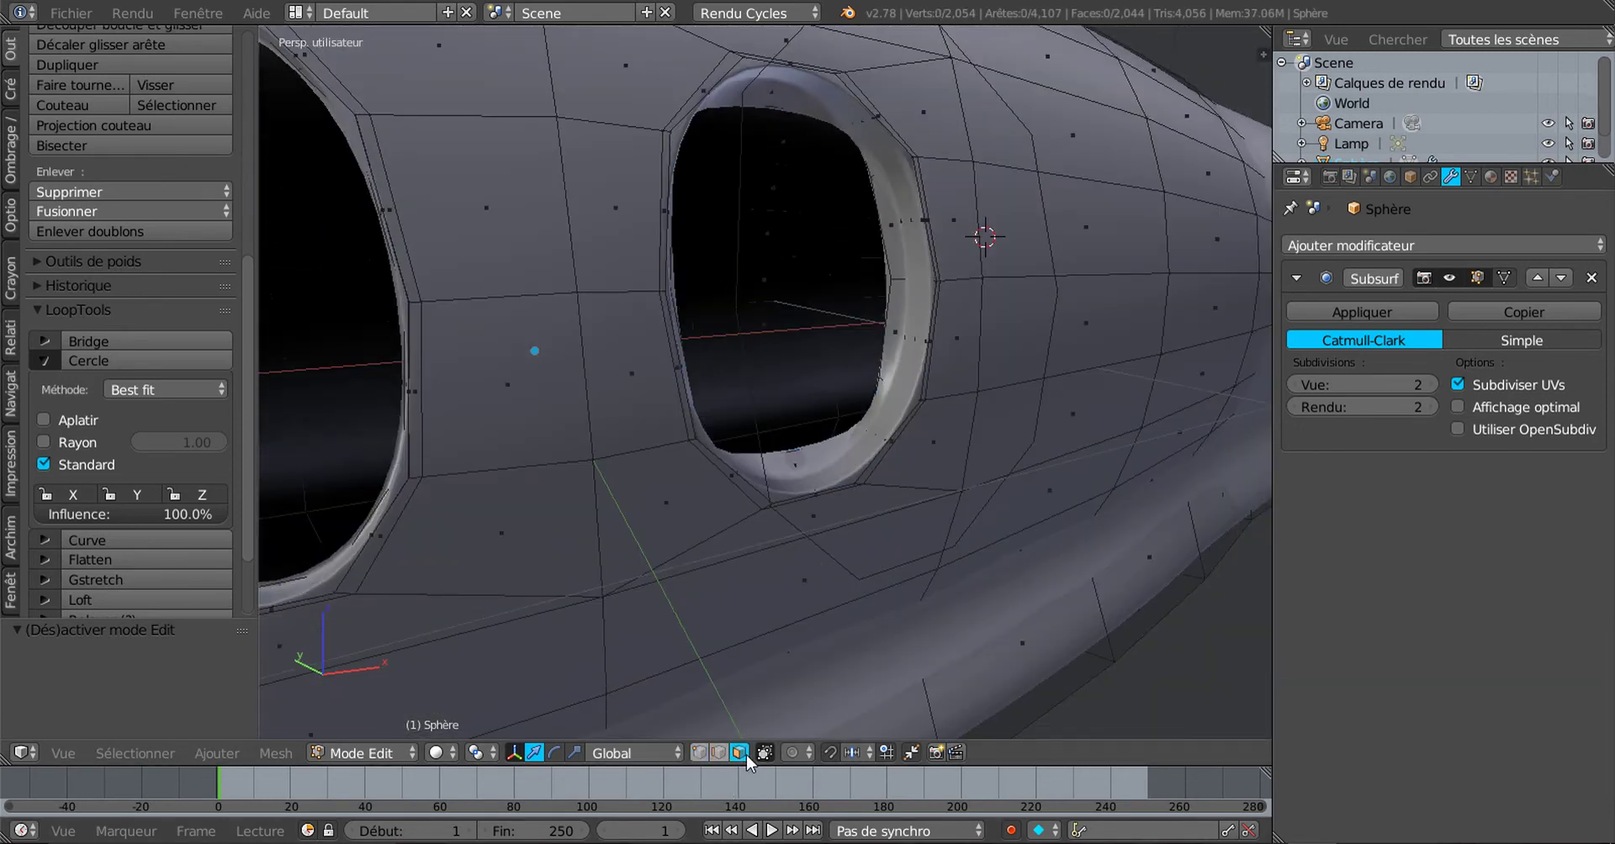
right_click(818, 529)
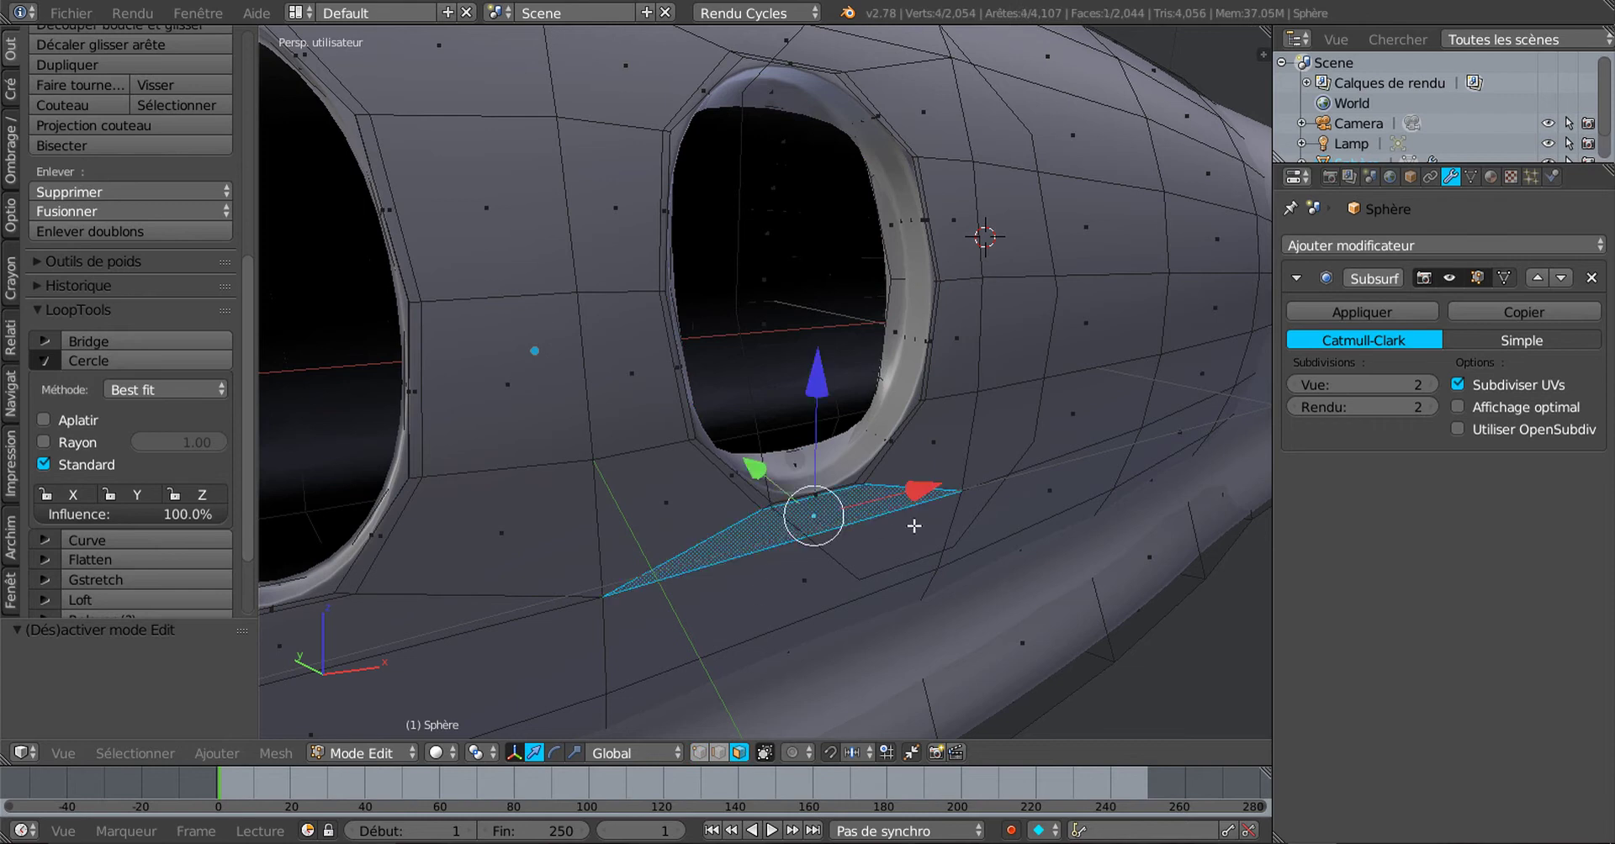
alt+right_click(975, 432)
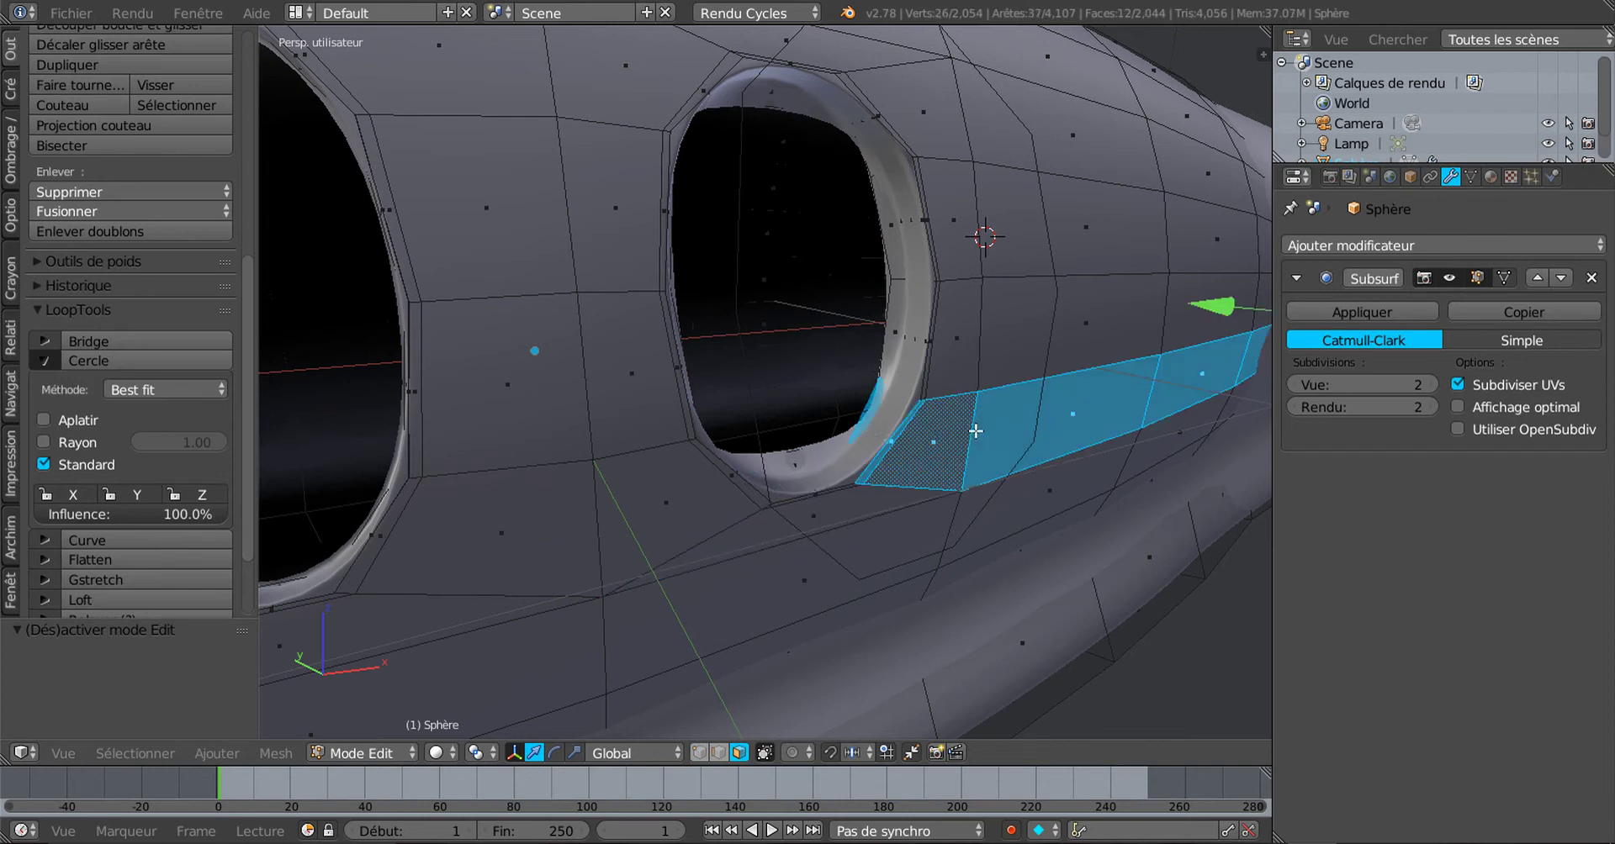
click(718, 753)
alt+right_click(982, 339)
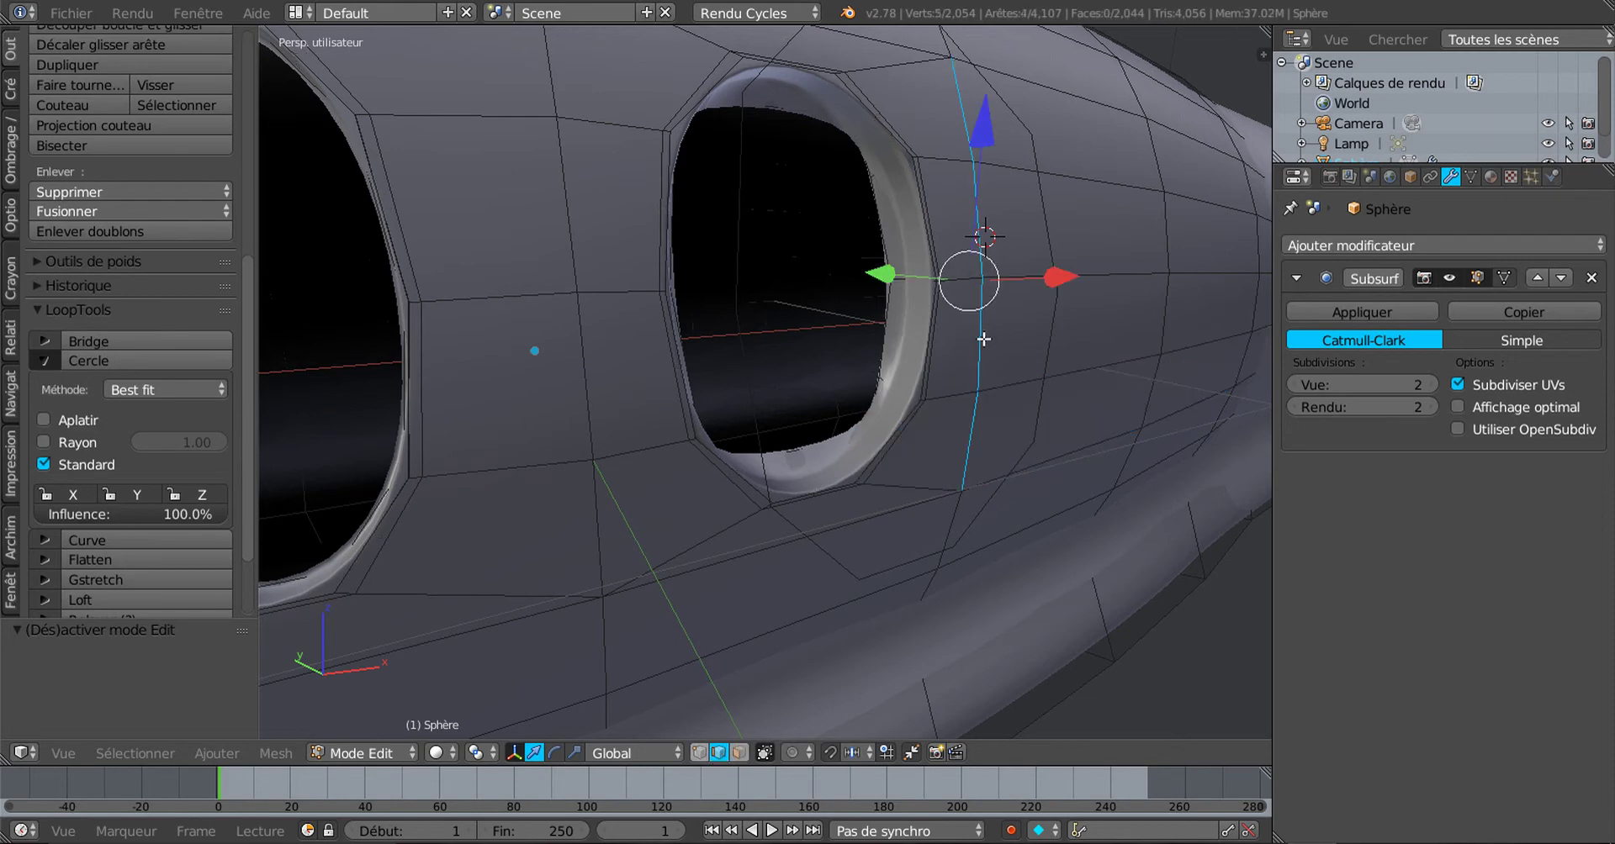
Step: Select the floating edge loop duplicated from the third window and separate it into its own object
alt+right_click(1054, 335)
middle_drag(998, 487, 933, 492)
scroll(934, 493, down, 1)
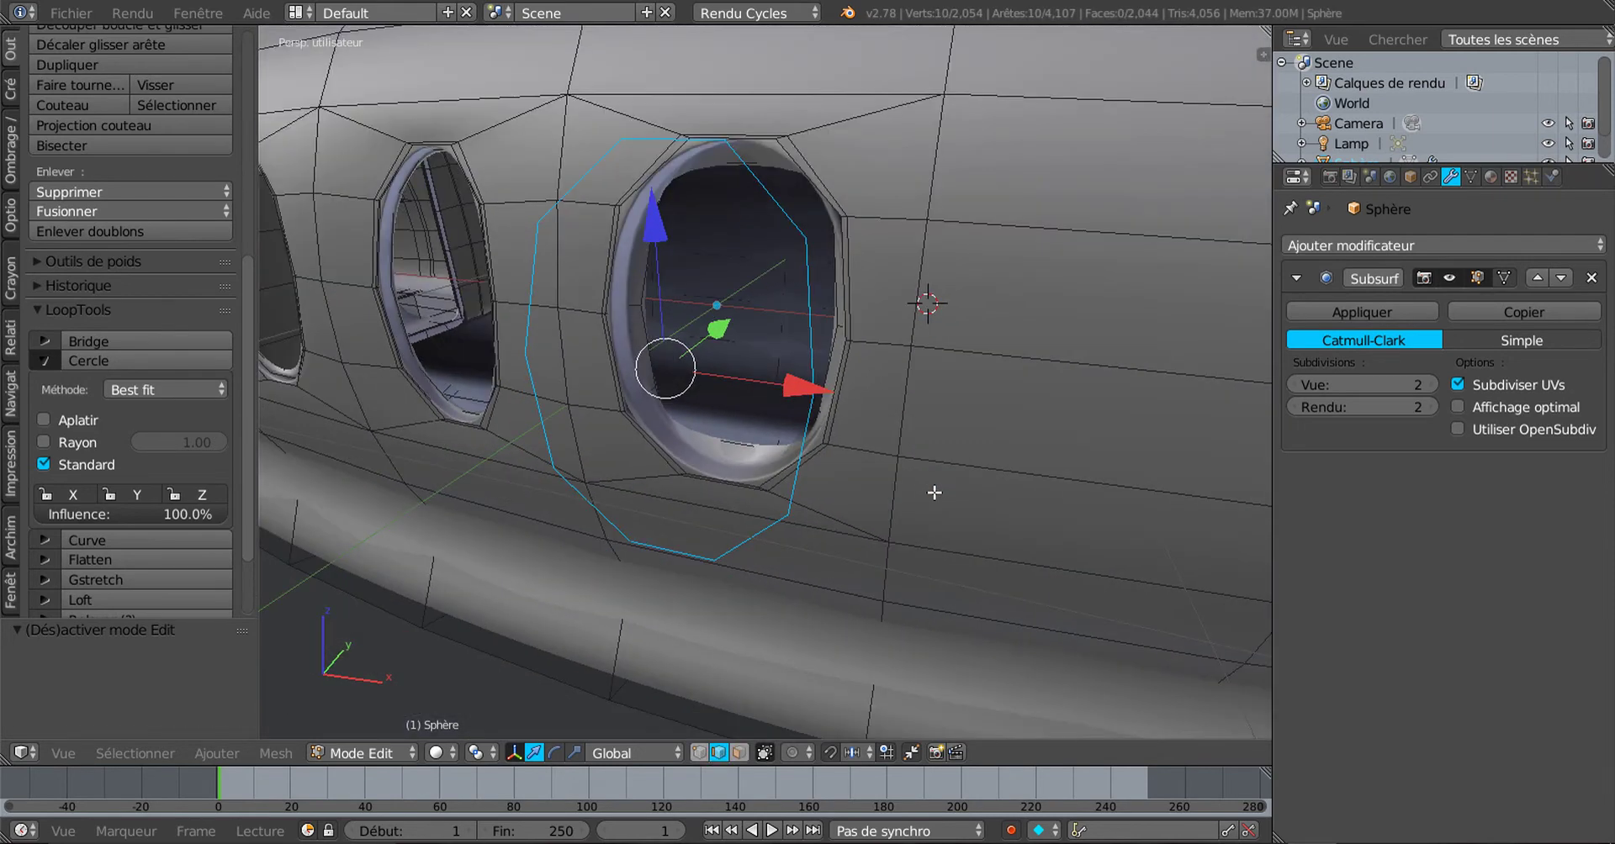
key(p)
click(934, 491)
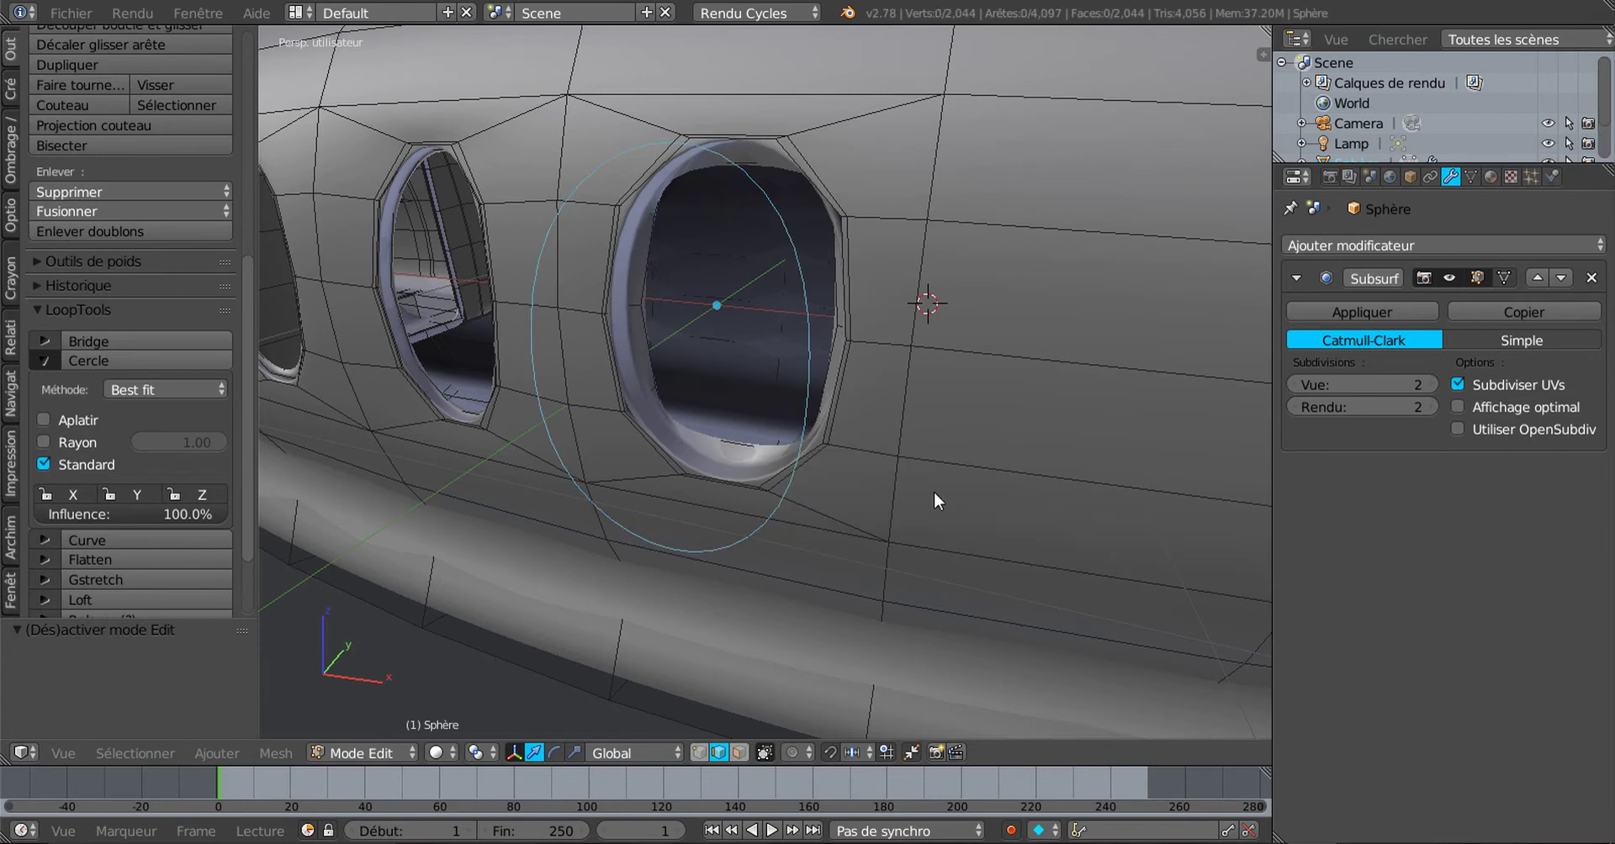
Step: Open the separated outline object in Edit Mode and fill a face between its two upper slanted edges
middle_drag(933, 491, 969, 490)
key(Tab)
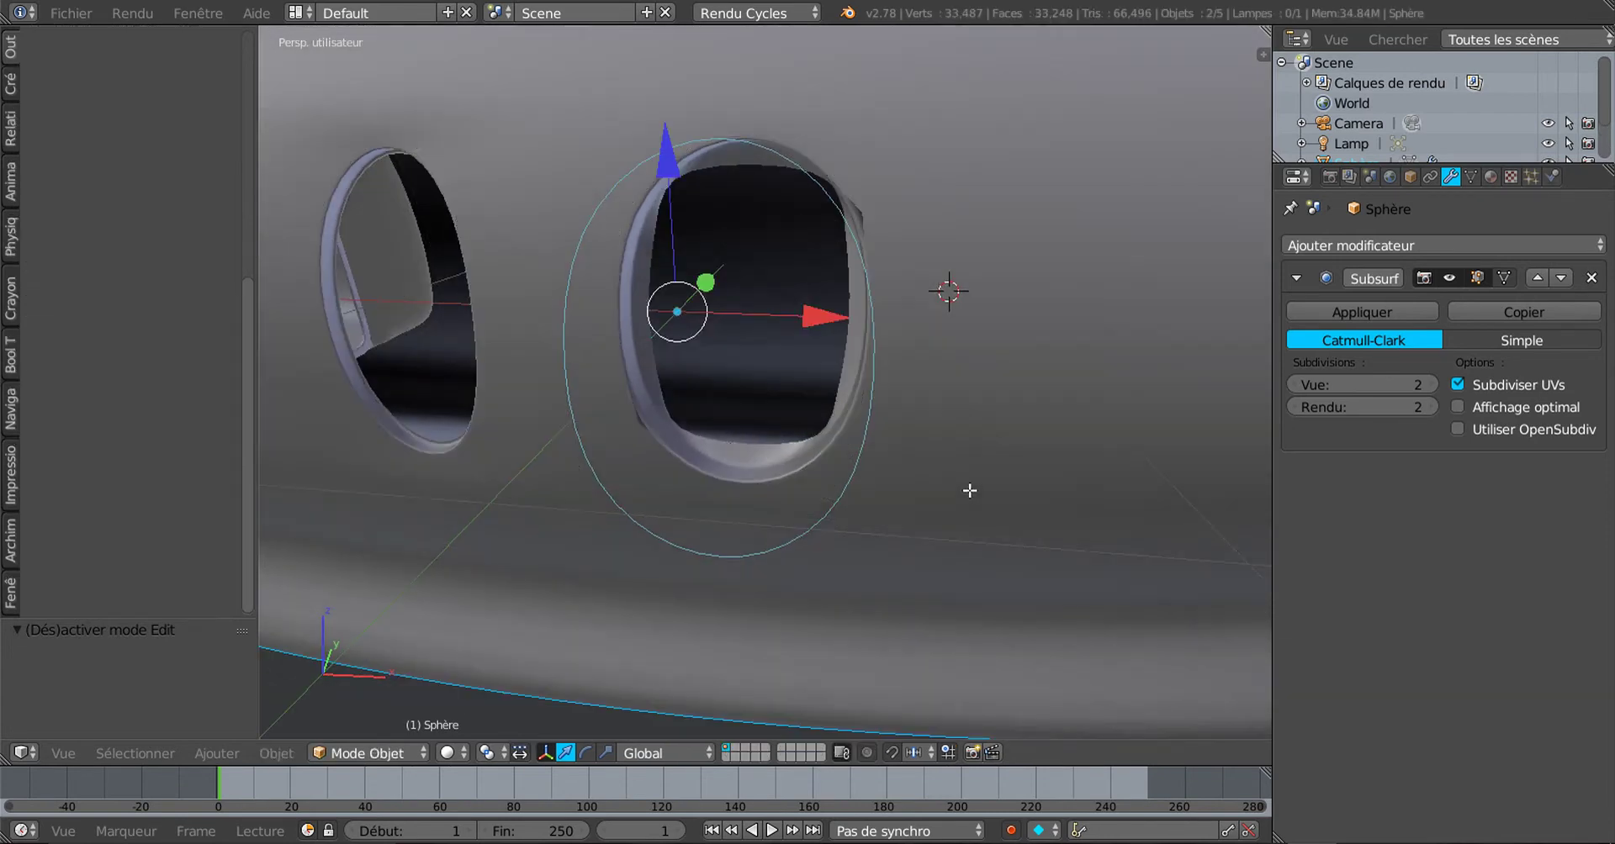
right_click(861, 456)
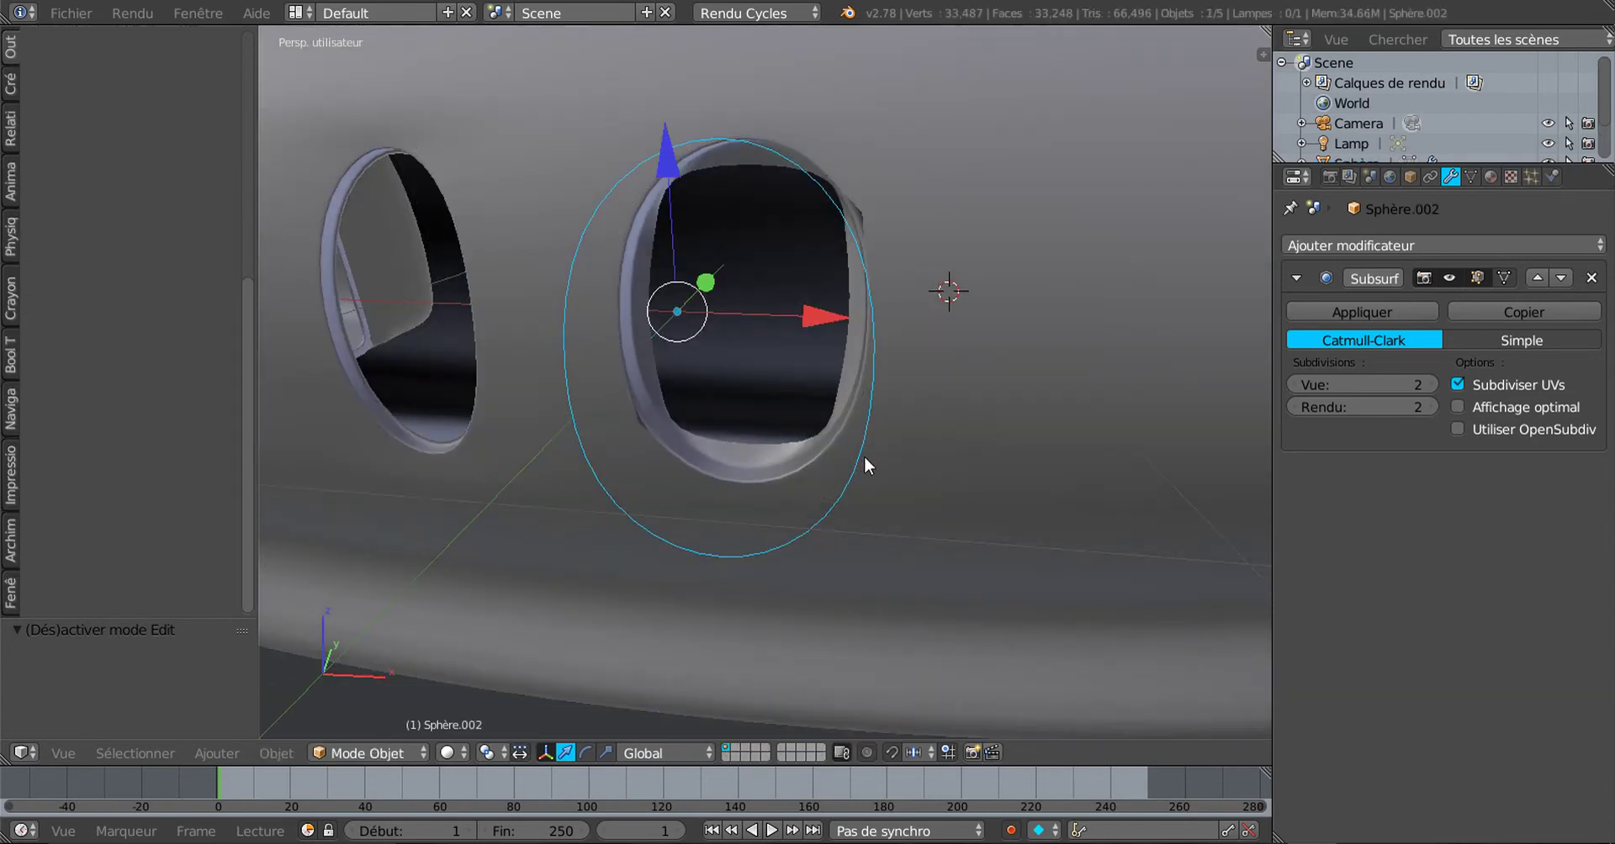
key(Tab)
middle_drag(1000, 493, 969, 560)
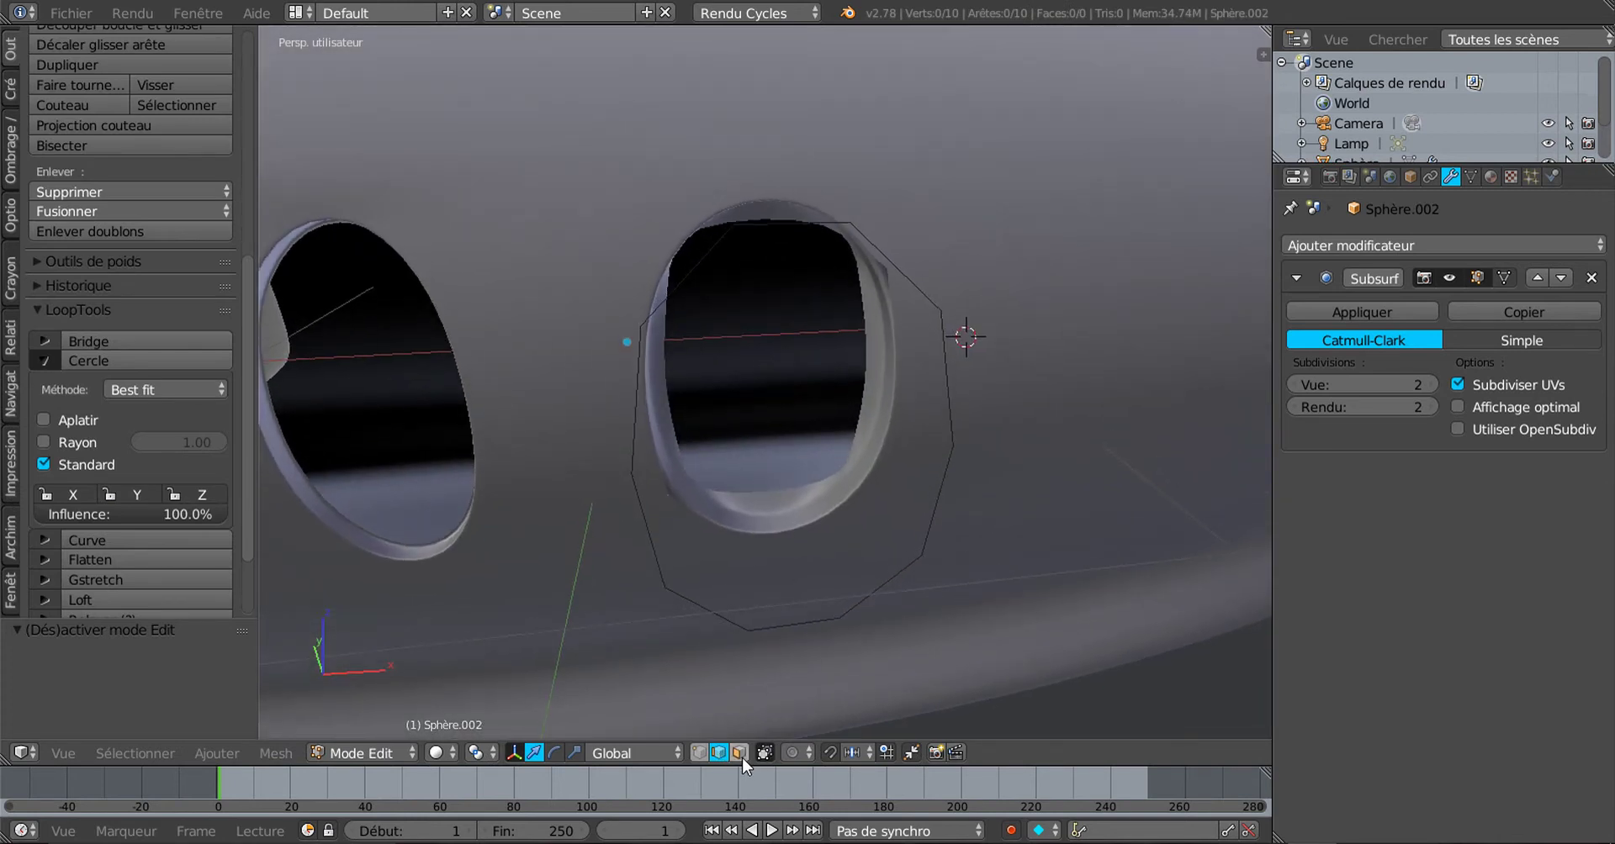
right_click(695, 280)
shift+right_click(877, 257)
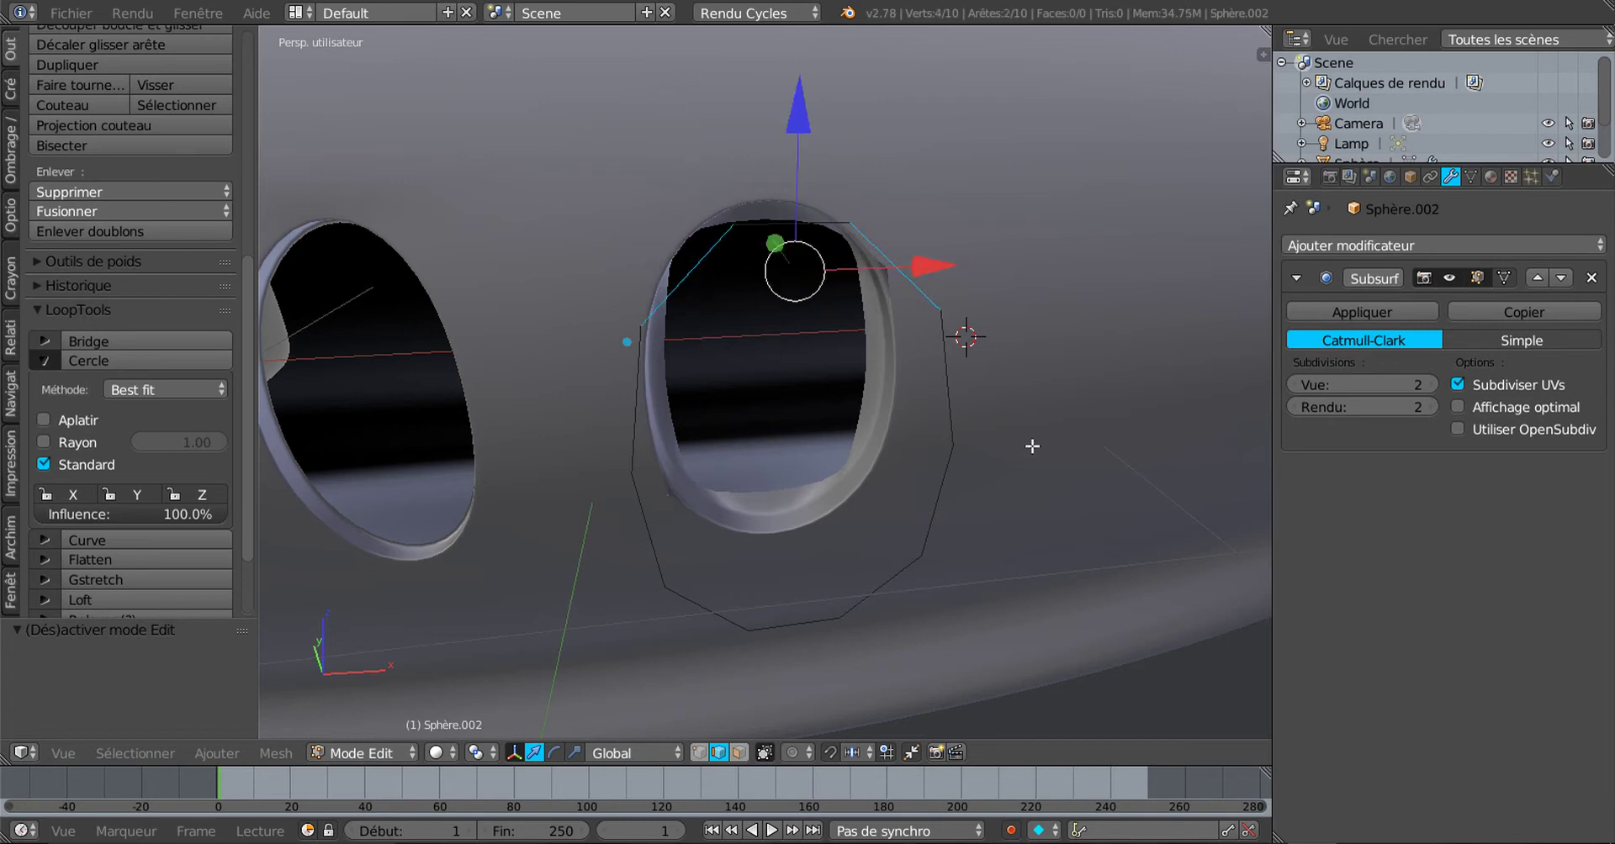
key(f)
click(1031, 445)
Step: Fill two more faces across the middle of the outline between its opposite side edges
right_click(639, 391)
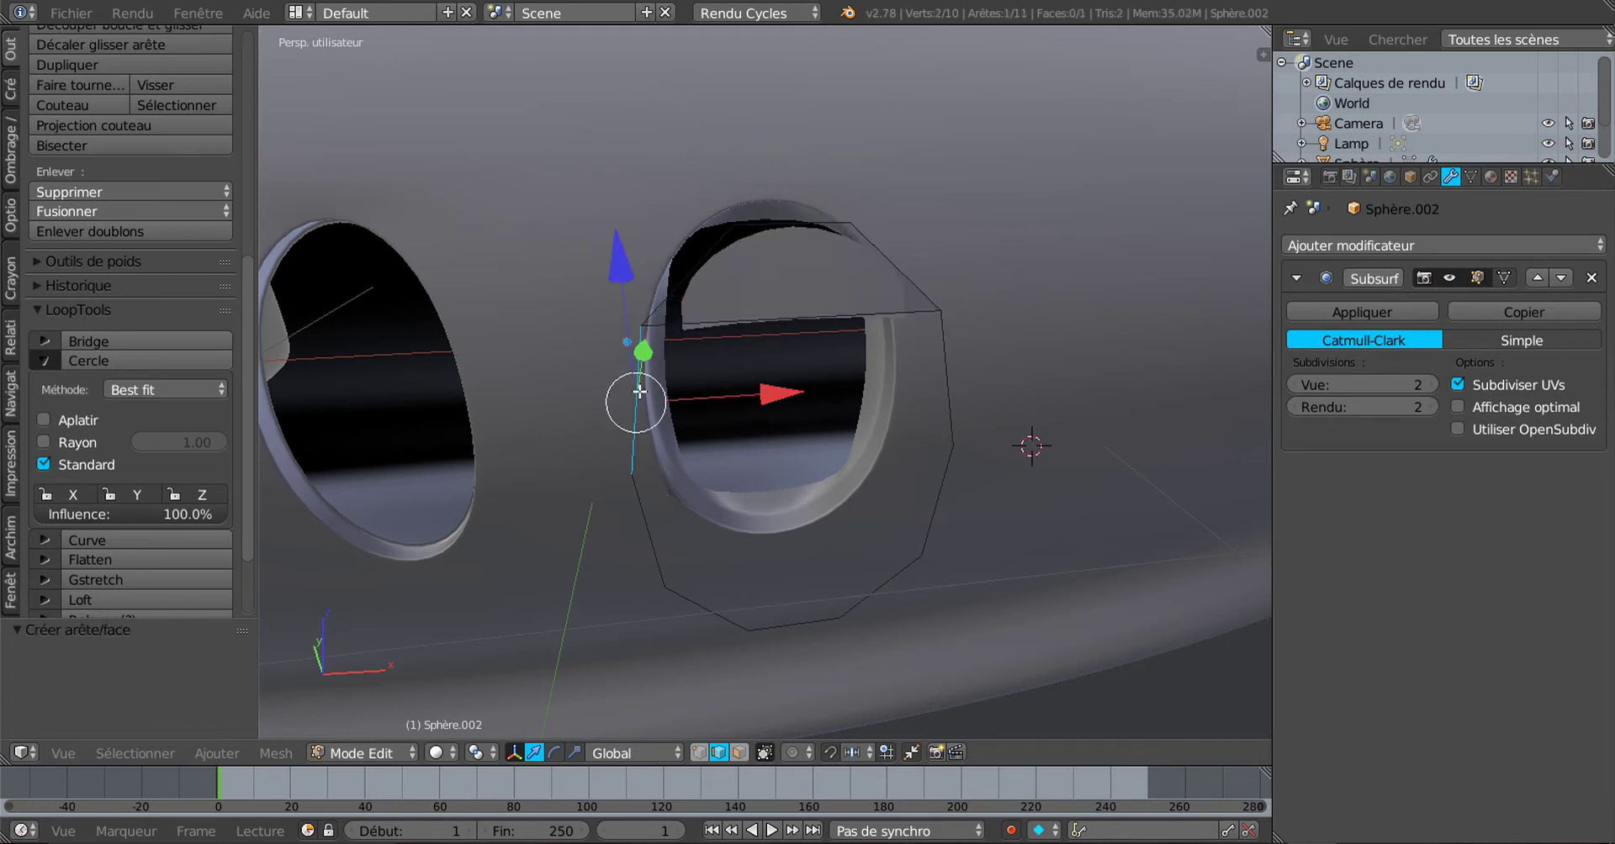
shift+right_click(934, 377)
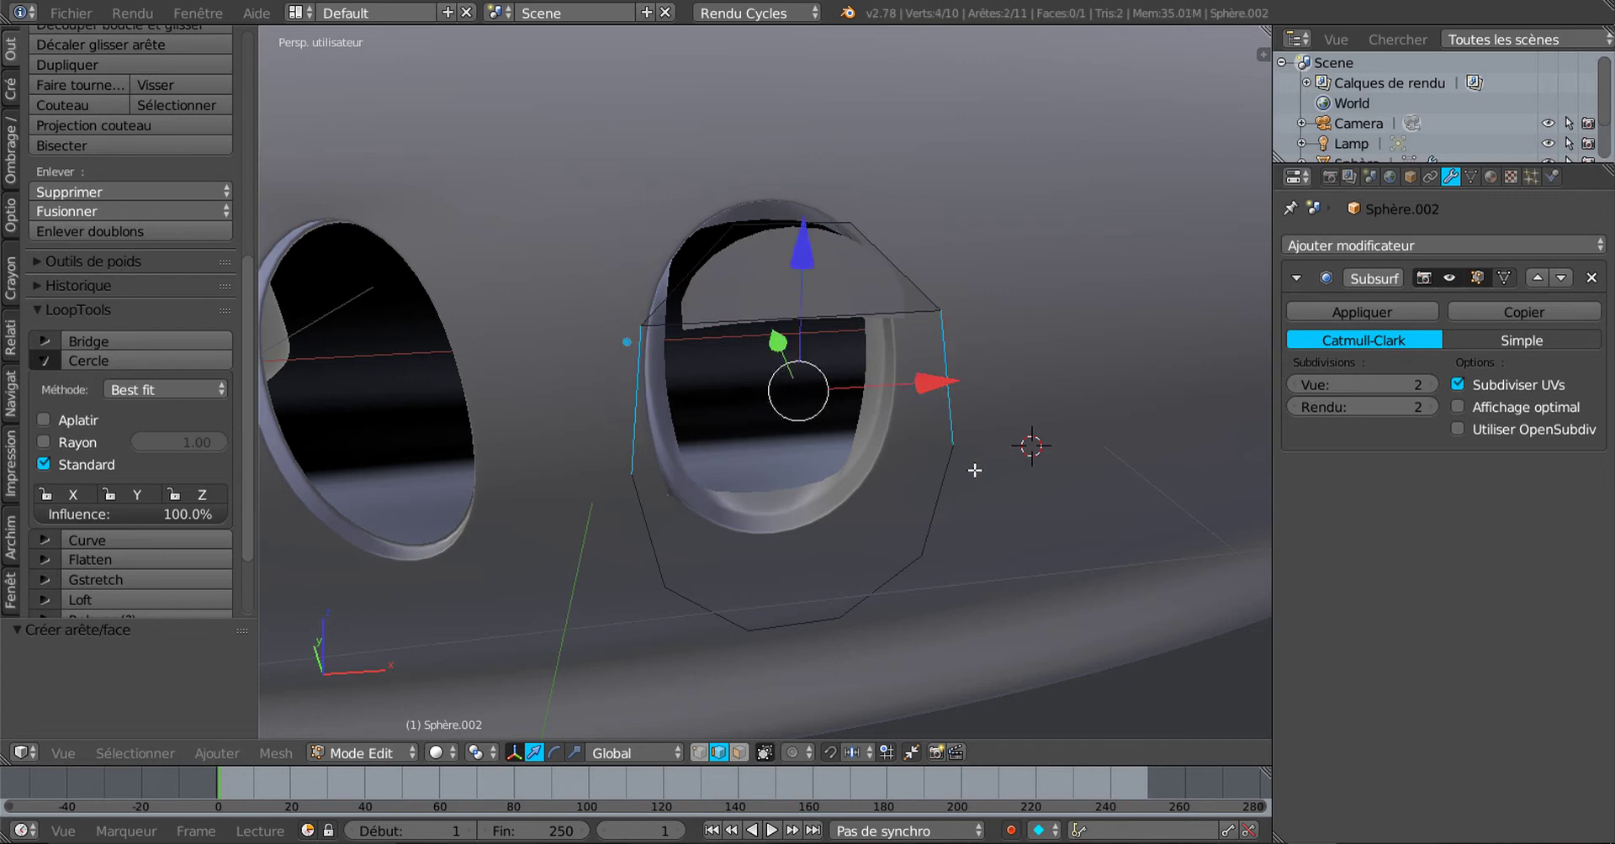
key(f)
click(974, 470)
right_click(670, 536)
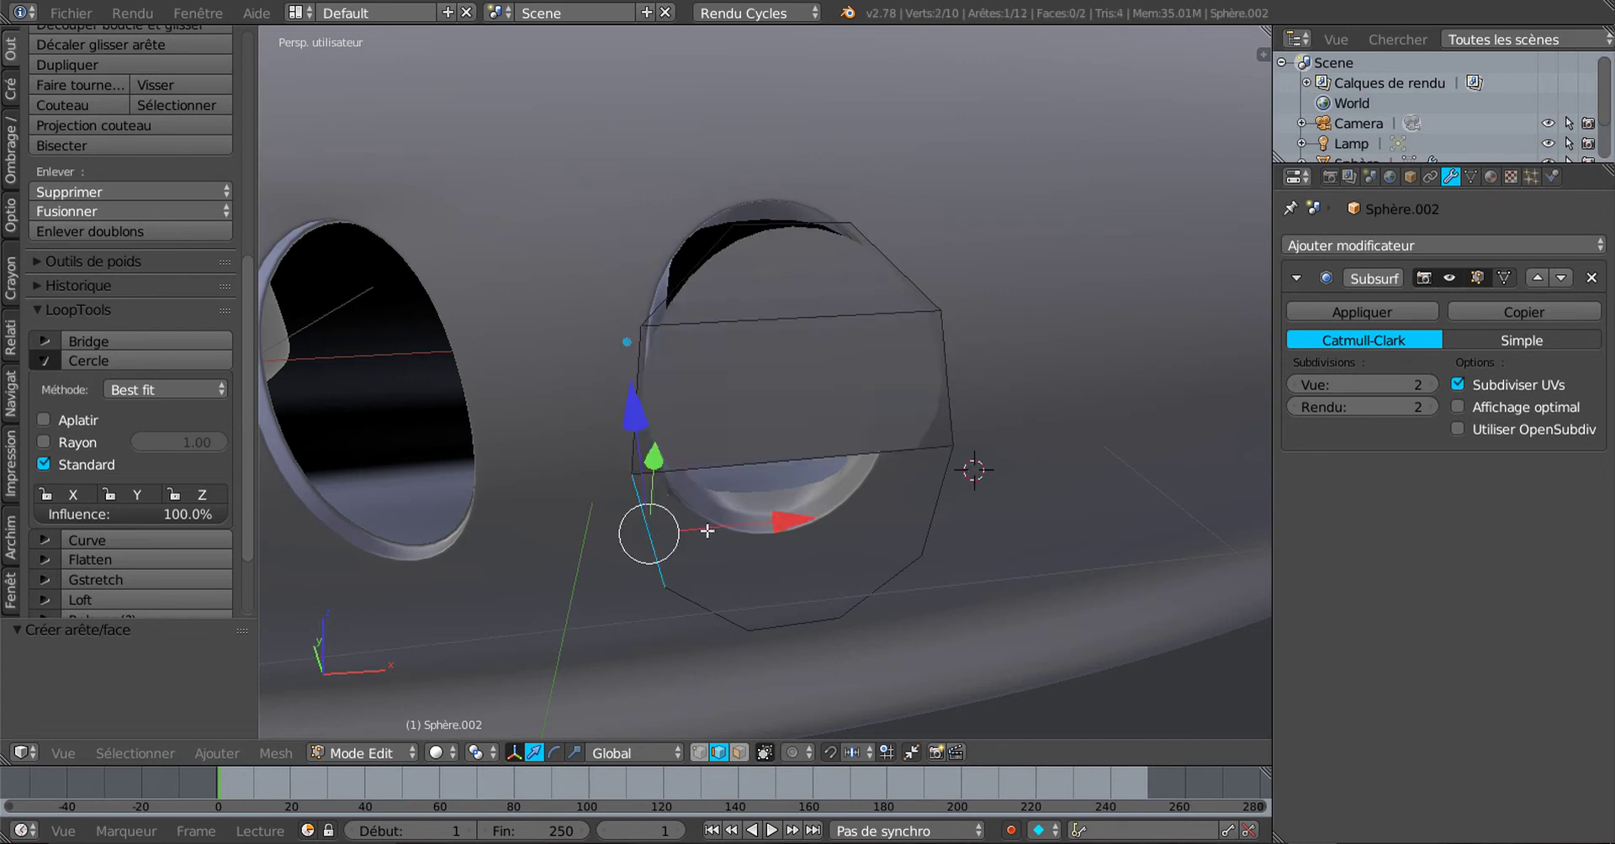
shift+right_click(920, 497)
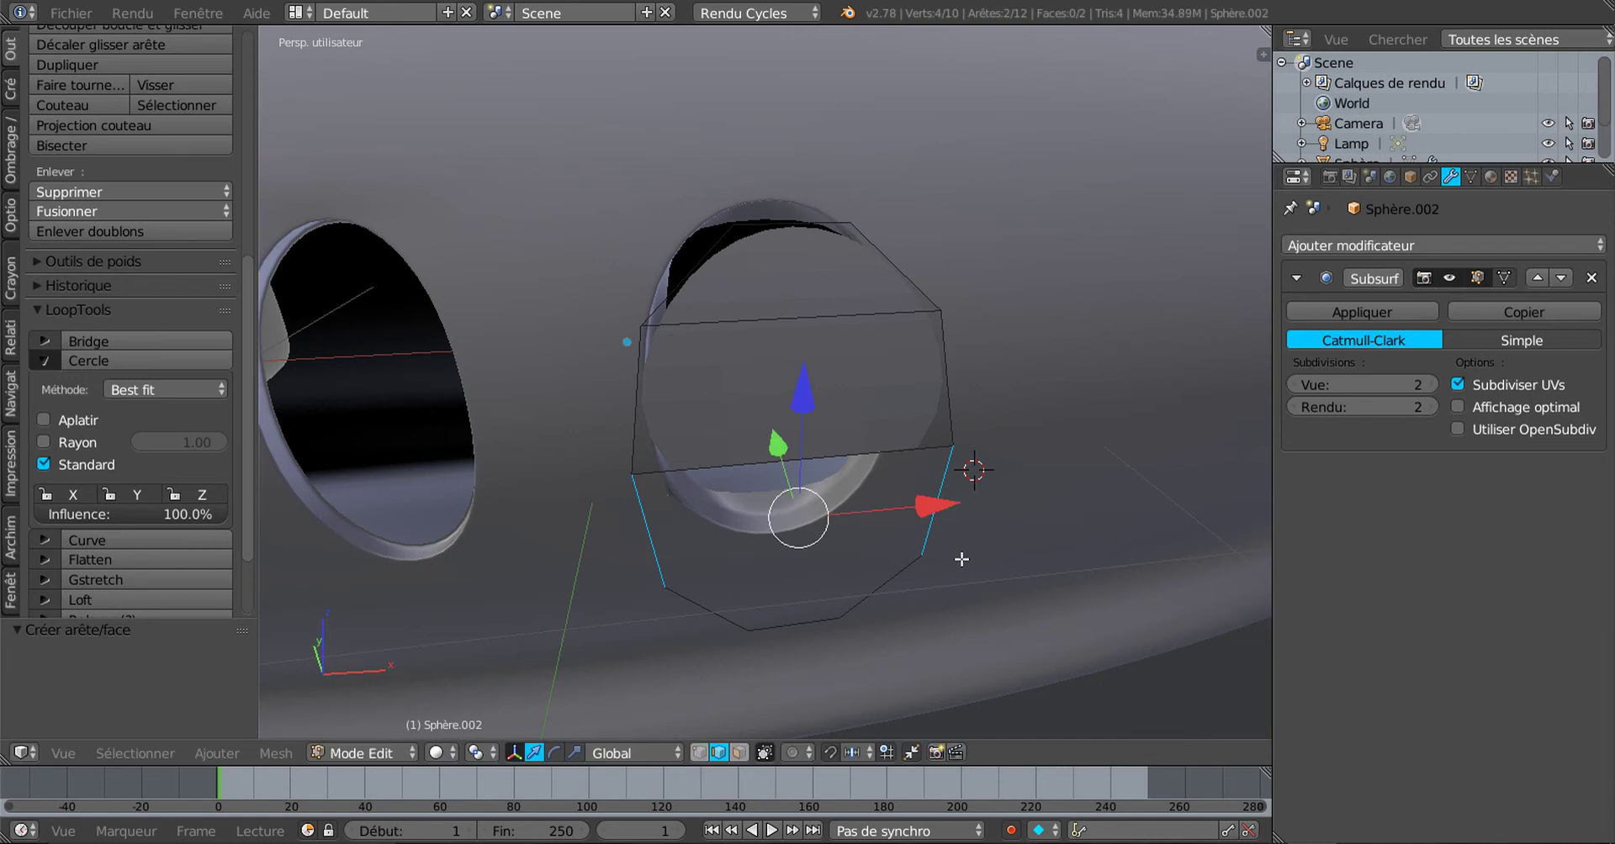
key(f)
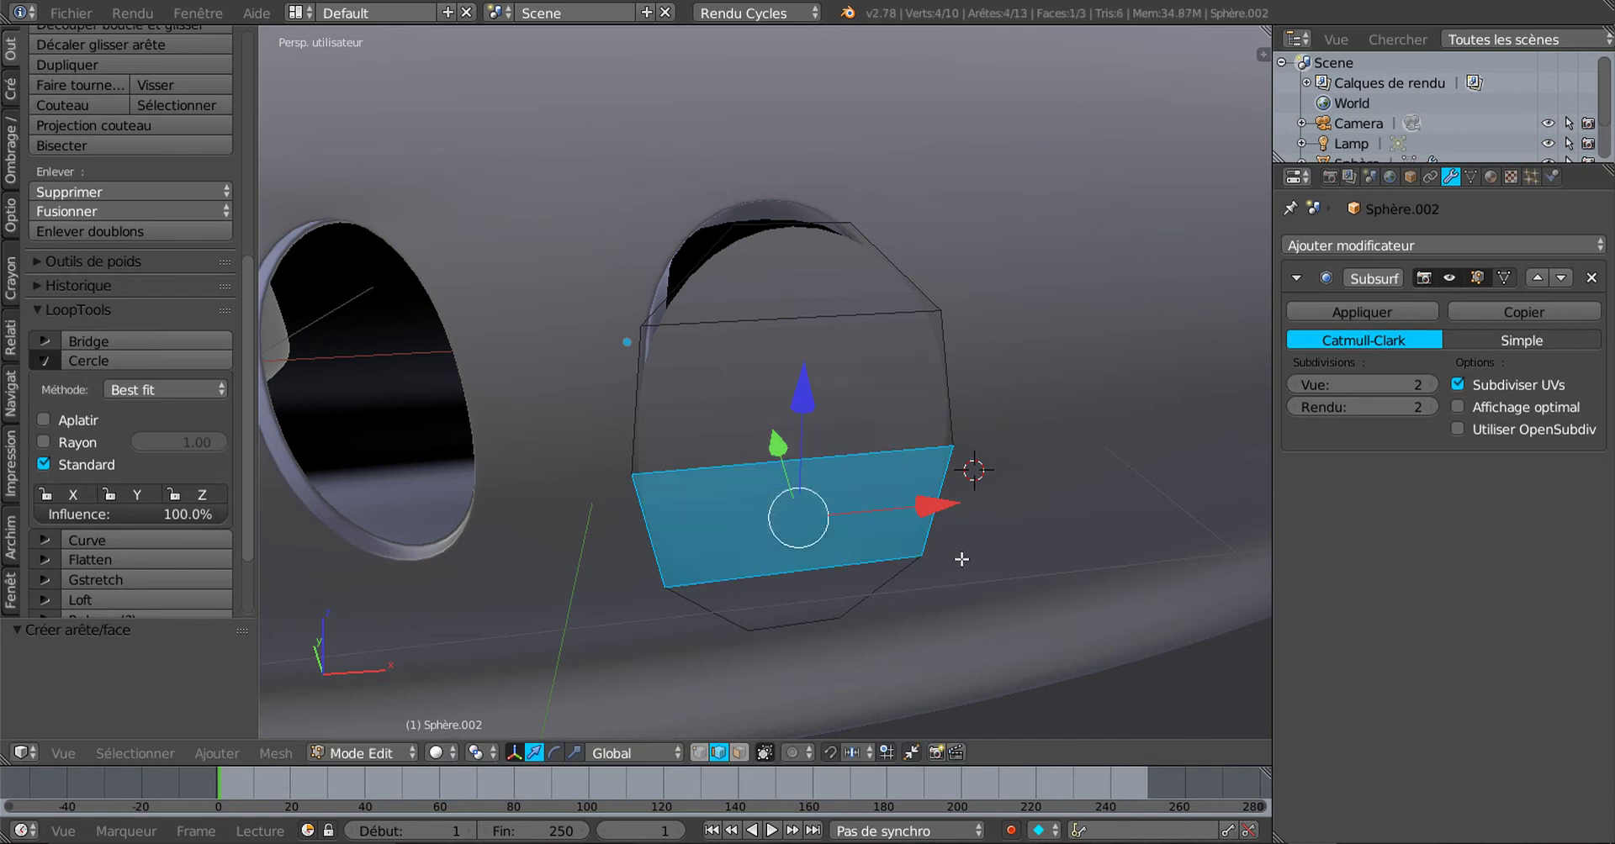
Step: Fill the last face between the two lower slanted edges of the outline
right_click(707, 600)
shift+right_click(879, 588)
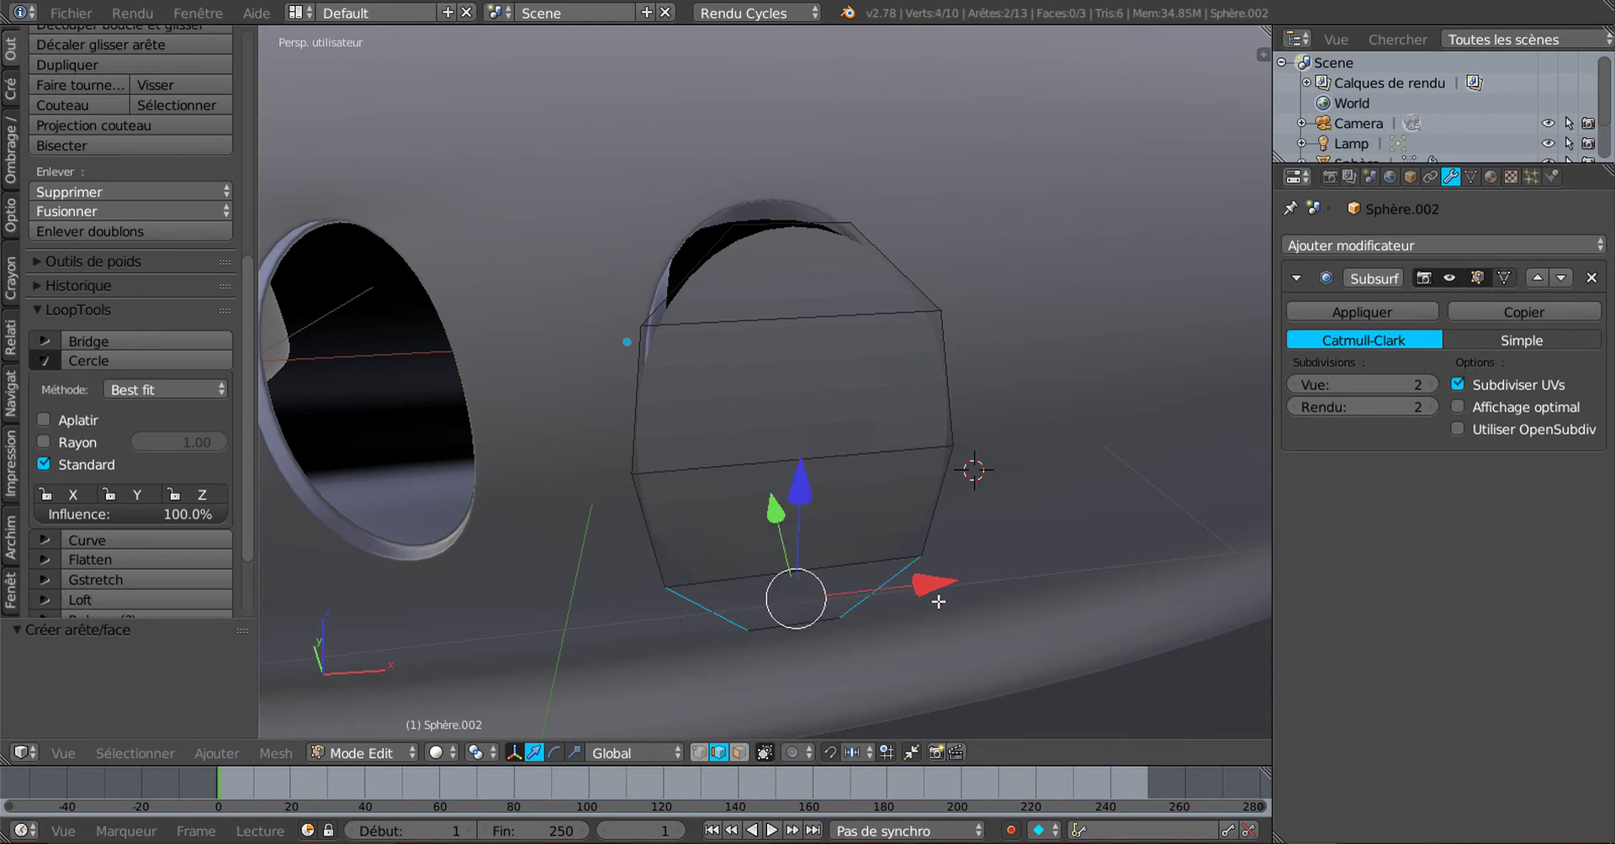
key(f)
middle_drag(913, 598, 845, 580)
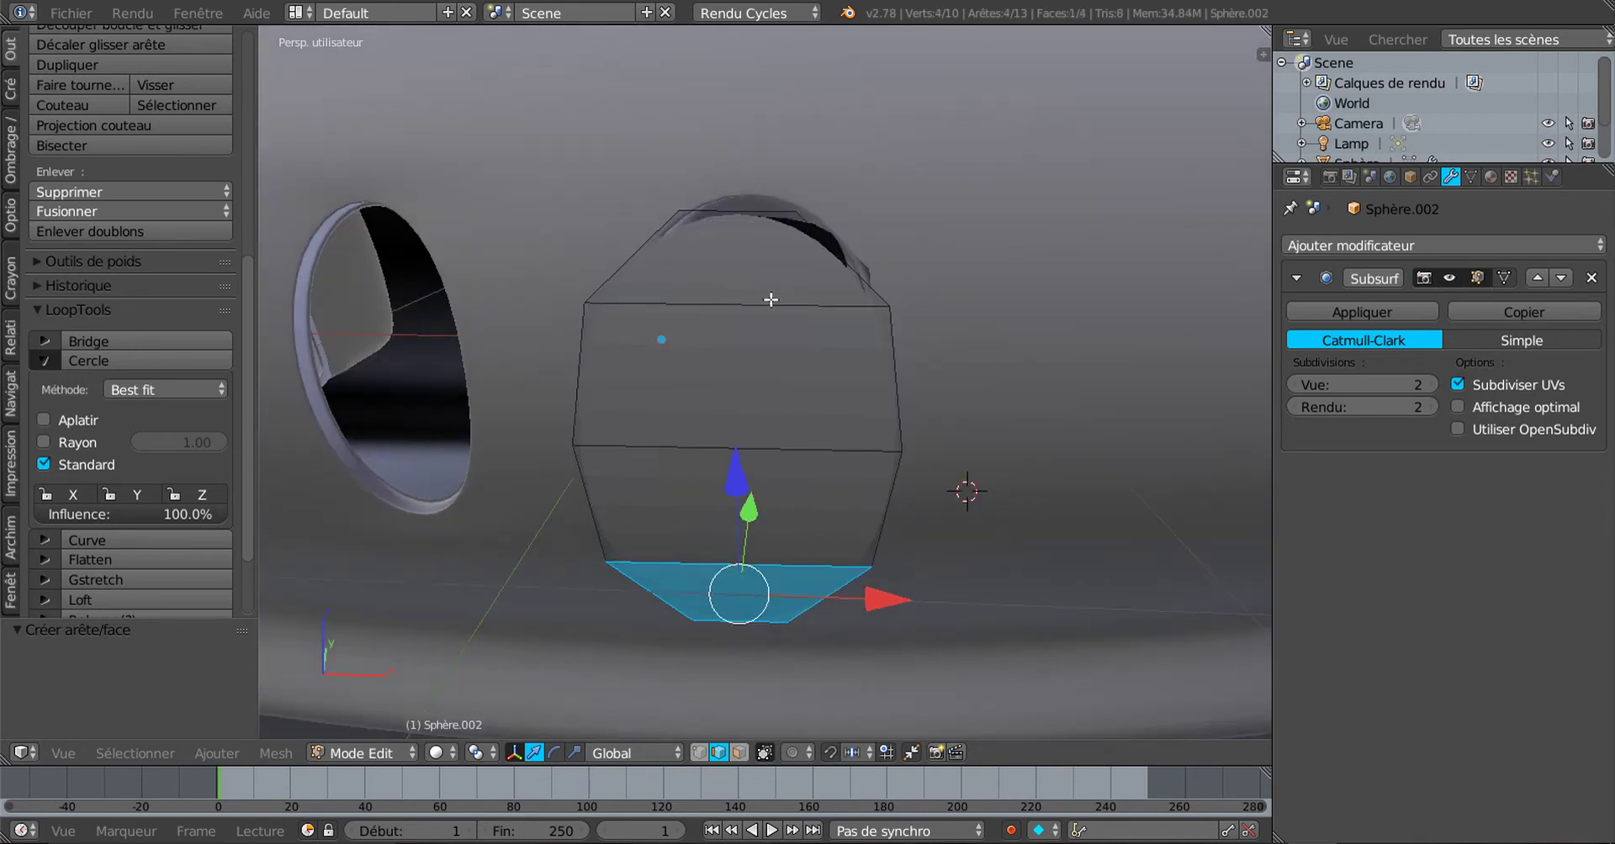
Step: Select all four faces of the window pane and inset them by about 0.01
click(739, 752)
shift+click(731, 293)
shift+click(757, 383)
shift+click(750, 516)
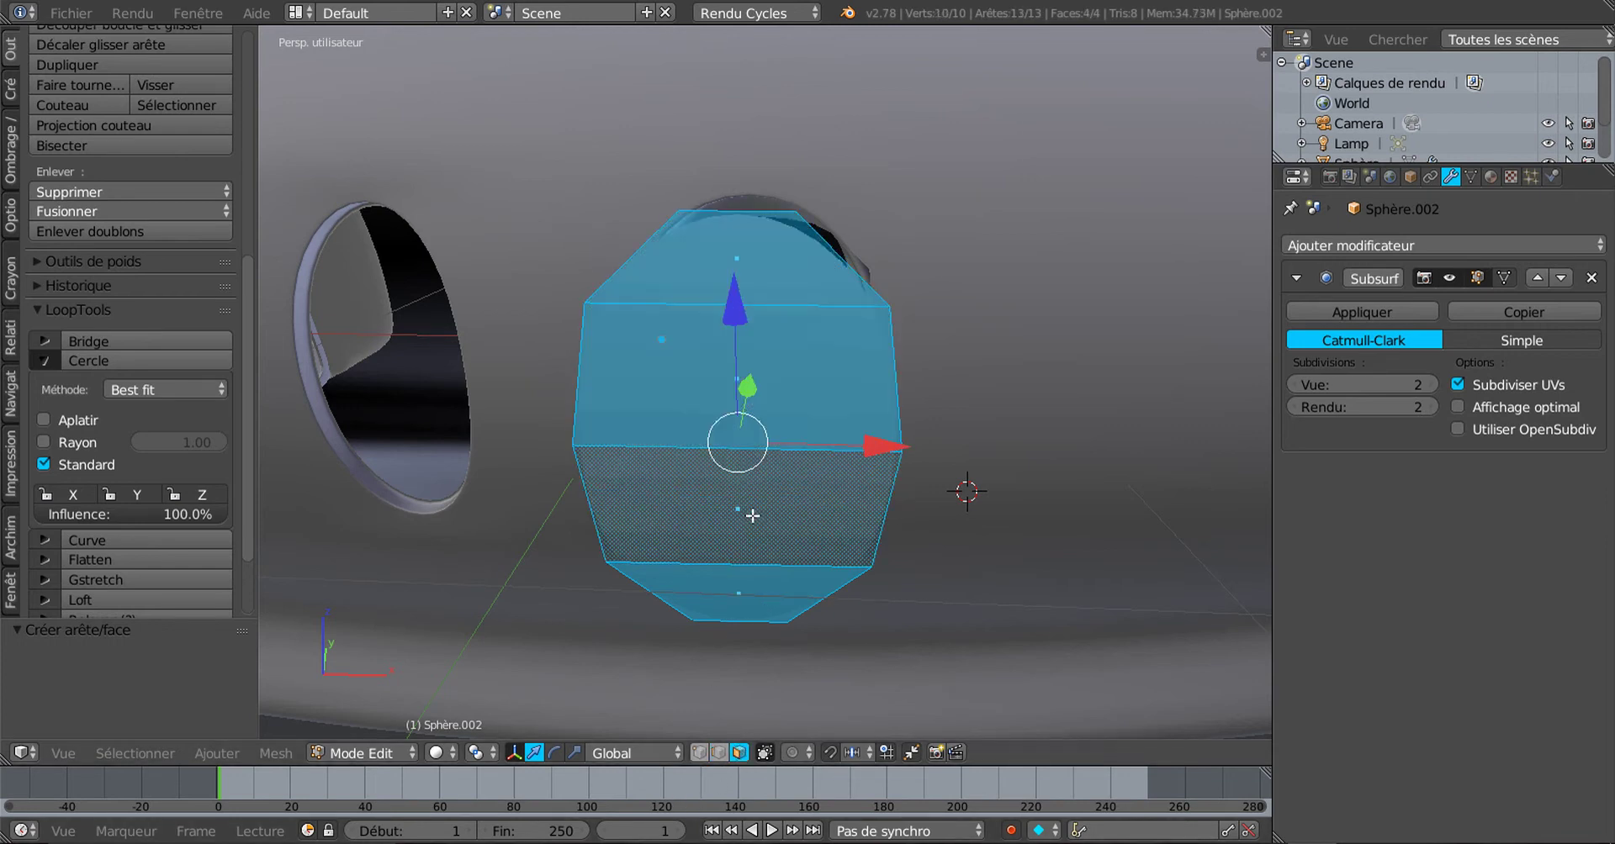
key(i)
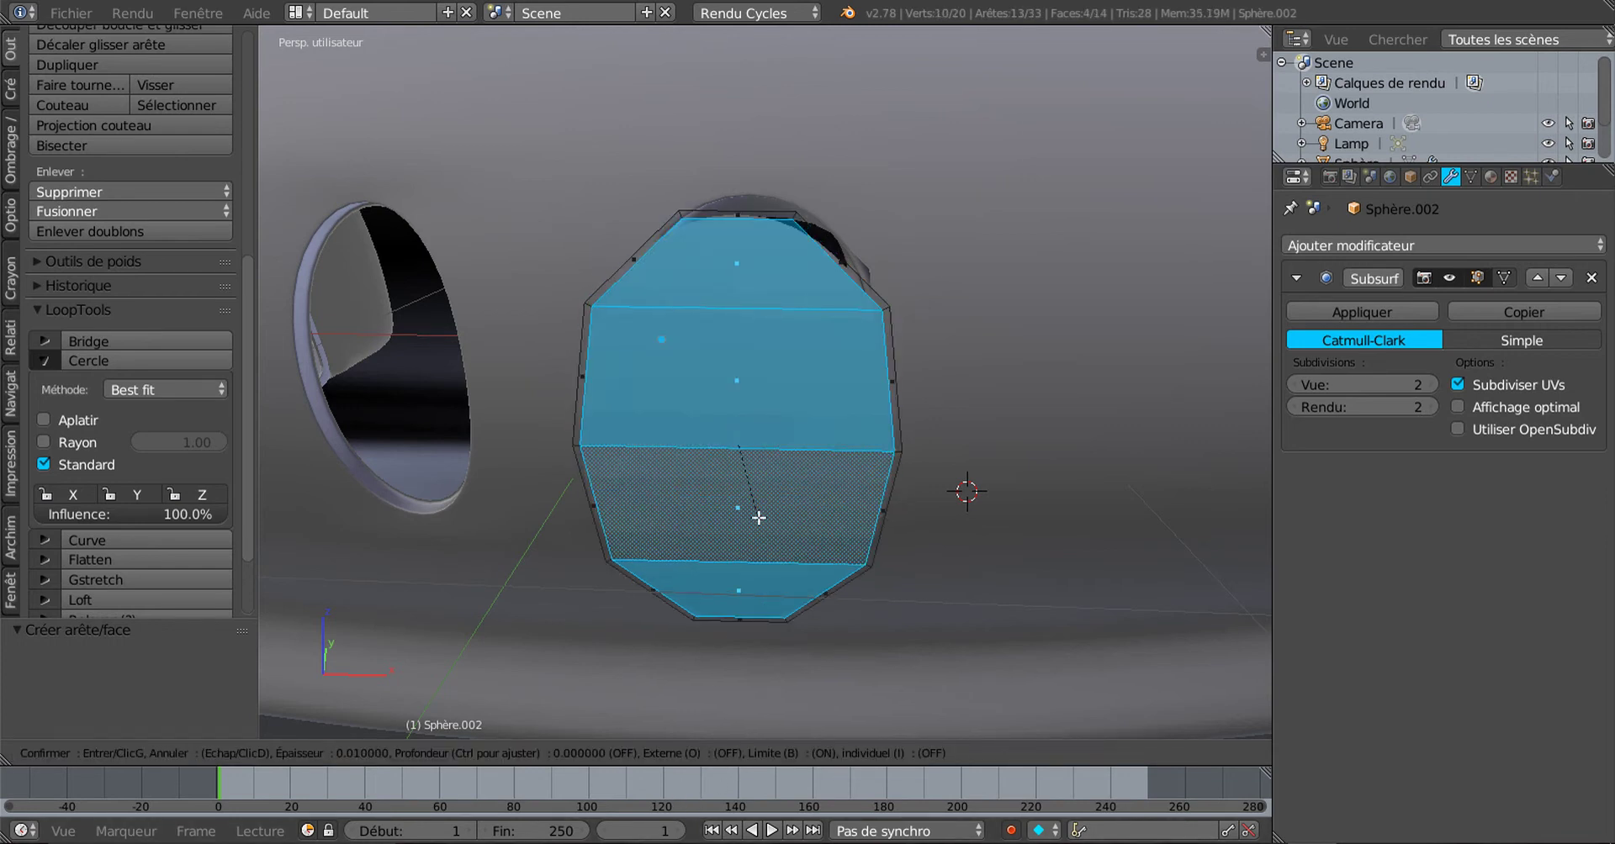
click(759, 518)
middle_drag(760, 518, 693, 530)
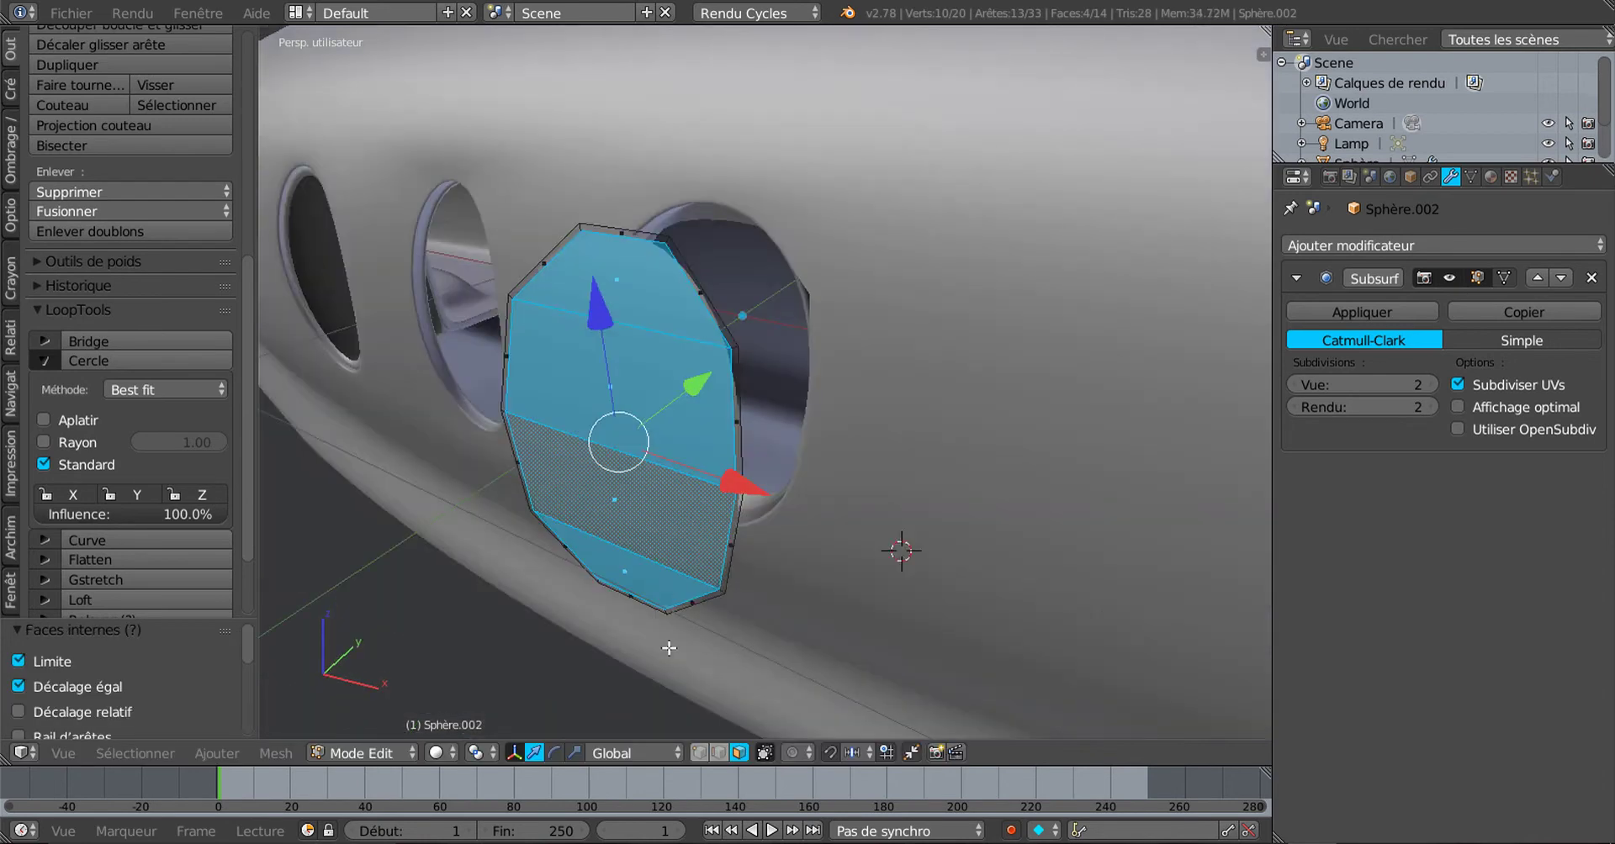
click(554, 753)
middle_drag(690, 606, 677, 604)
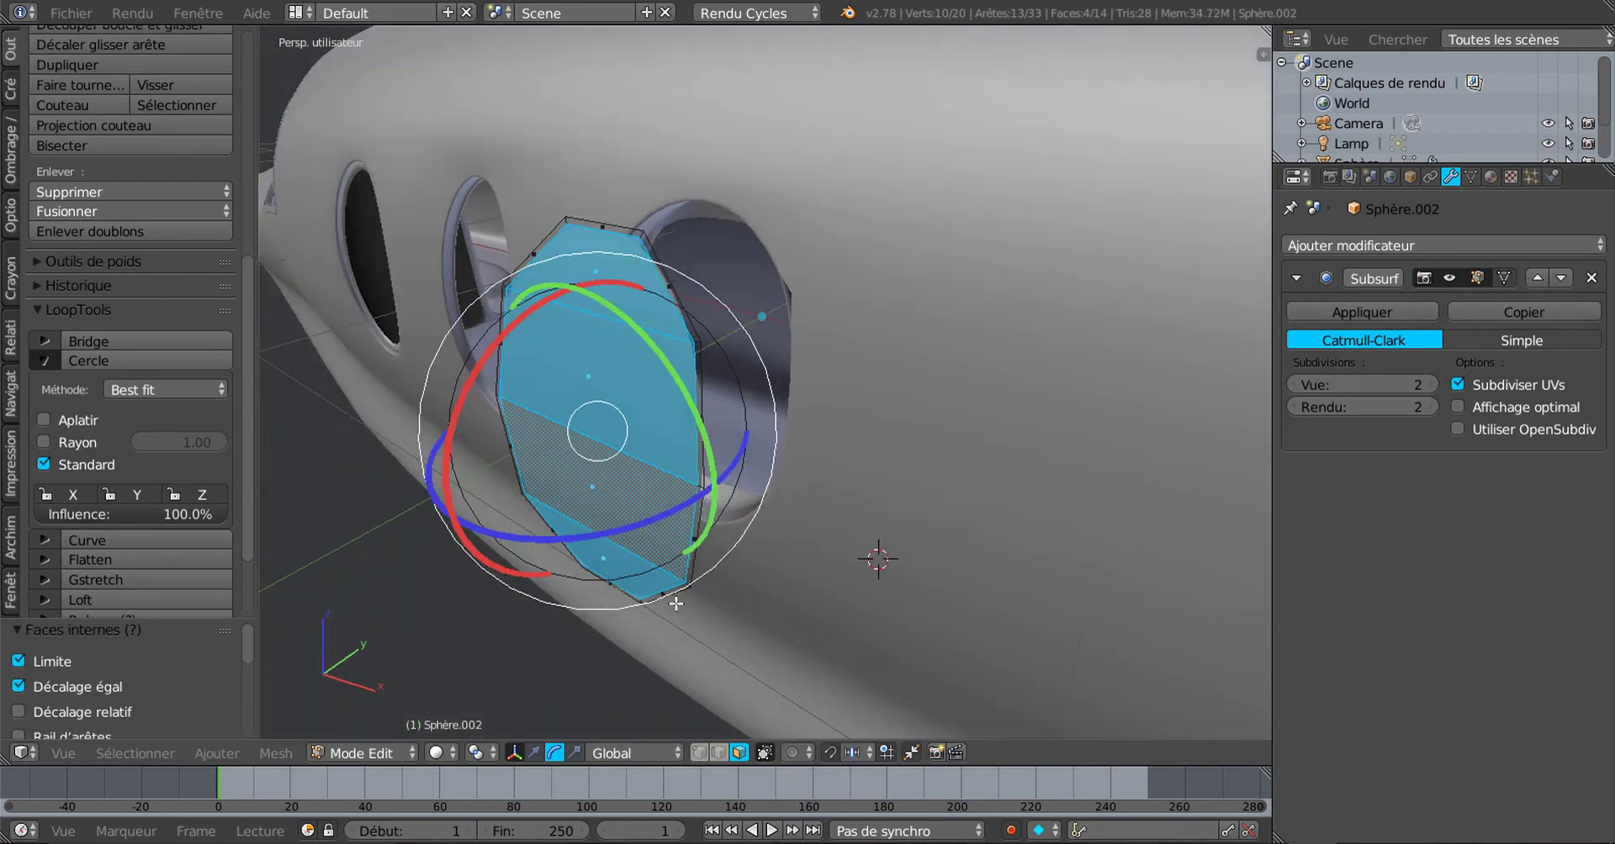
click(534, 754)
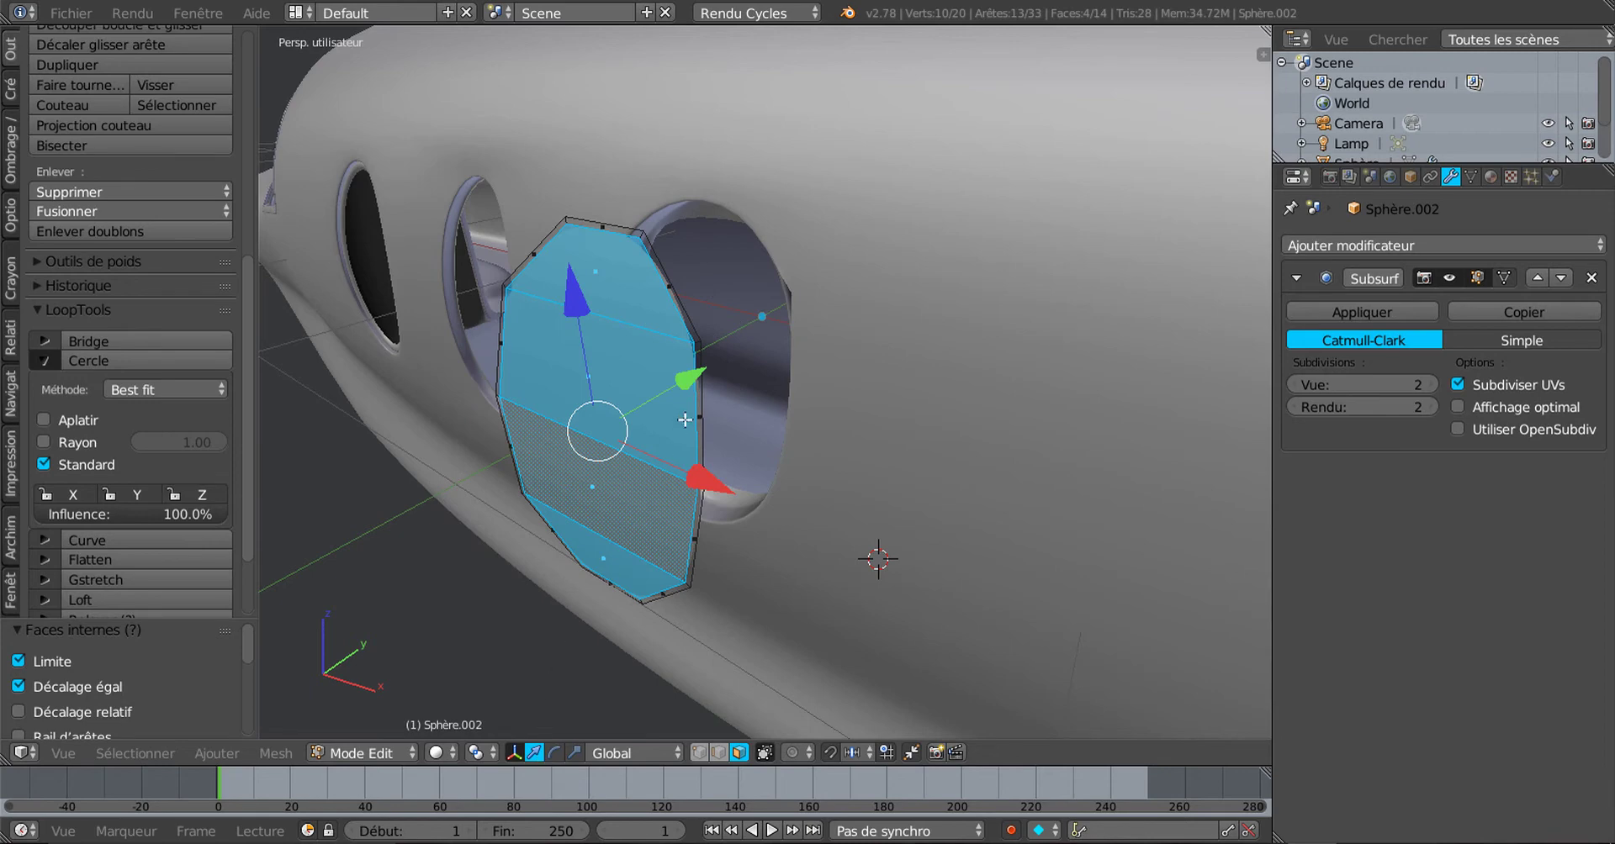
drag(696, 378, 739, 349)
right_click(739, 351)
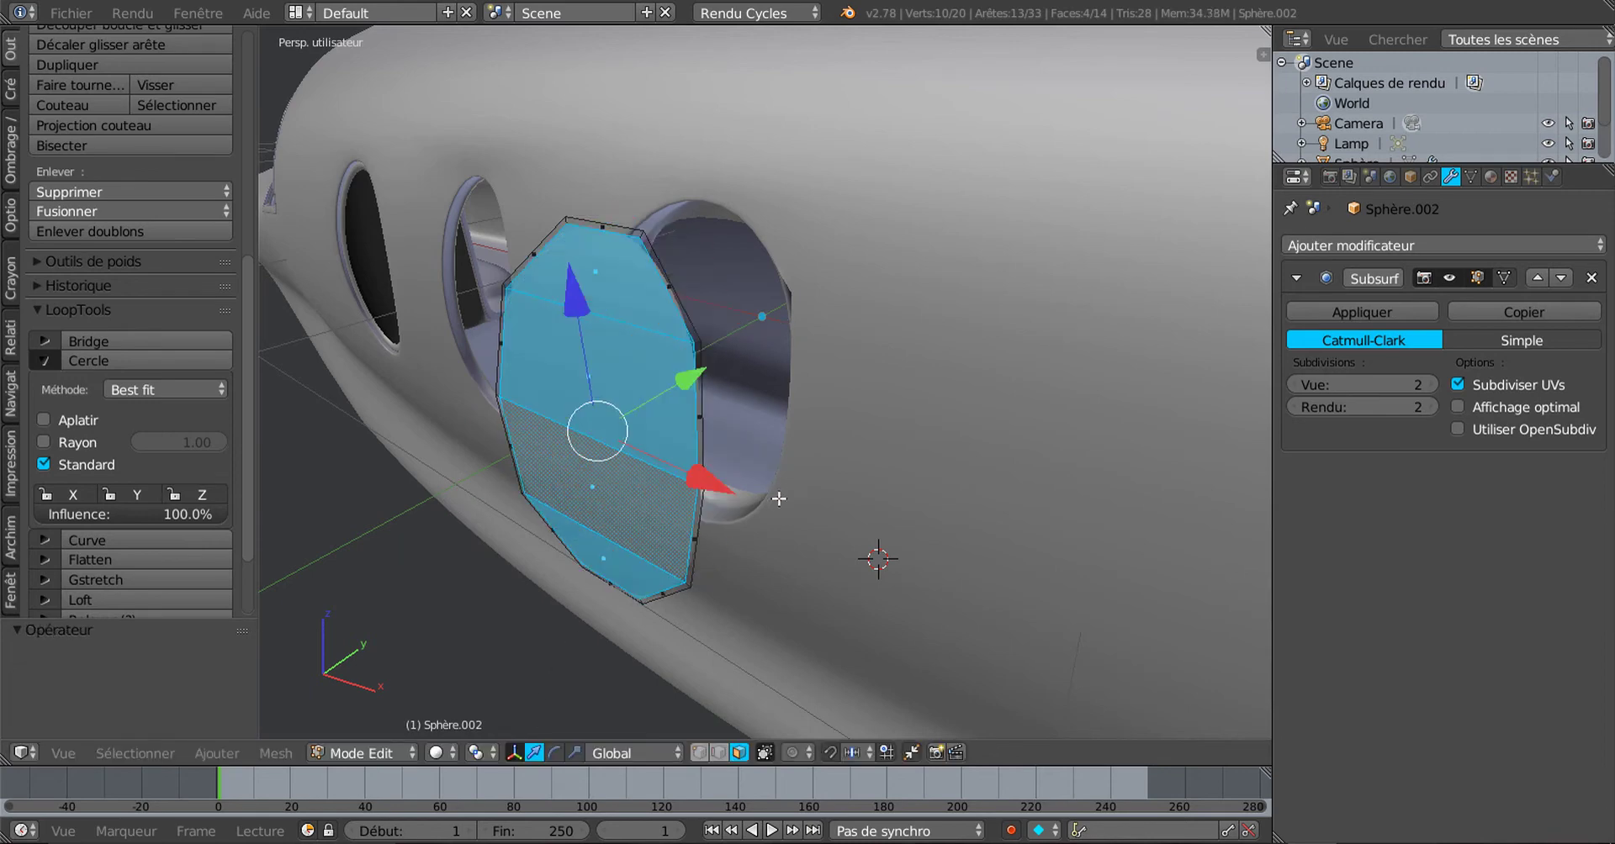
Step: Select the whole pane mesh and move it 0.215 along Y into the window opening
key(a)
key(a)
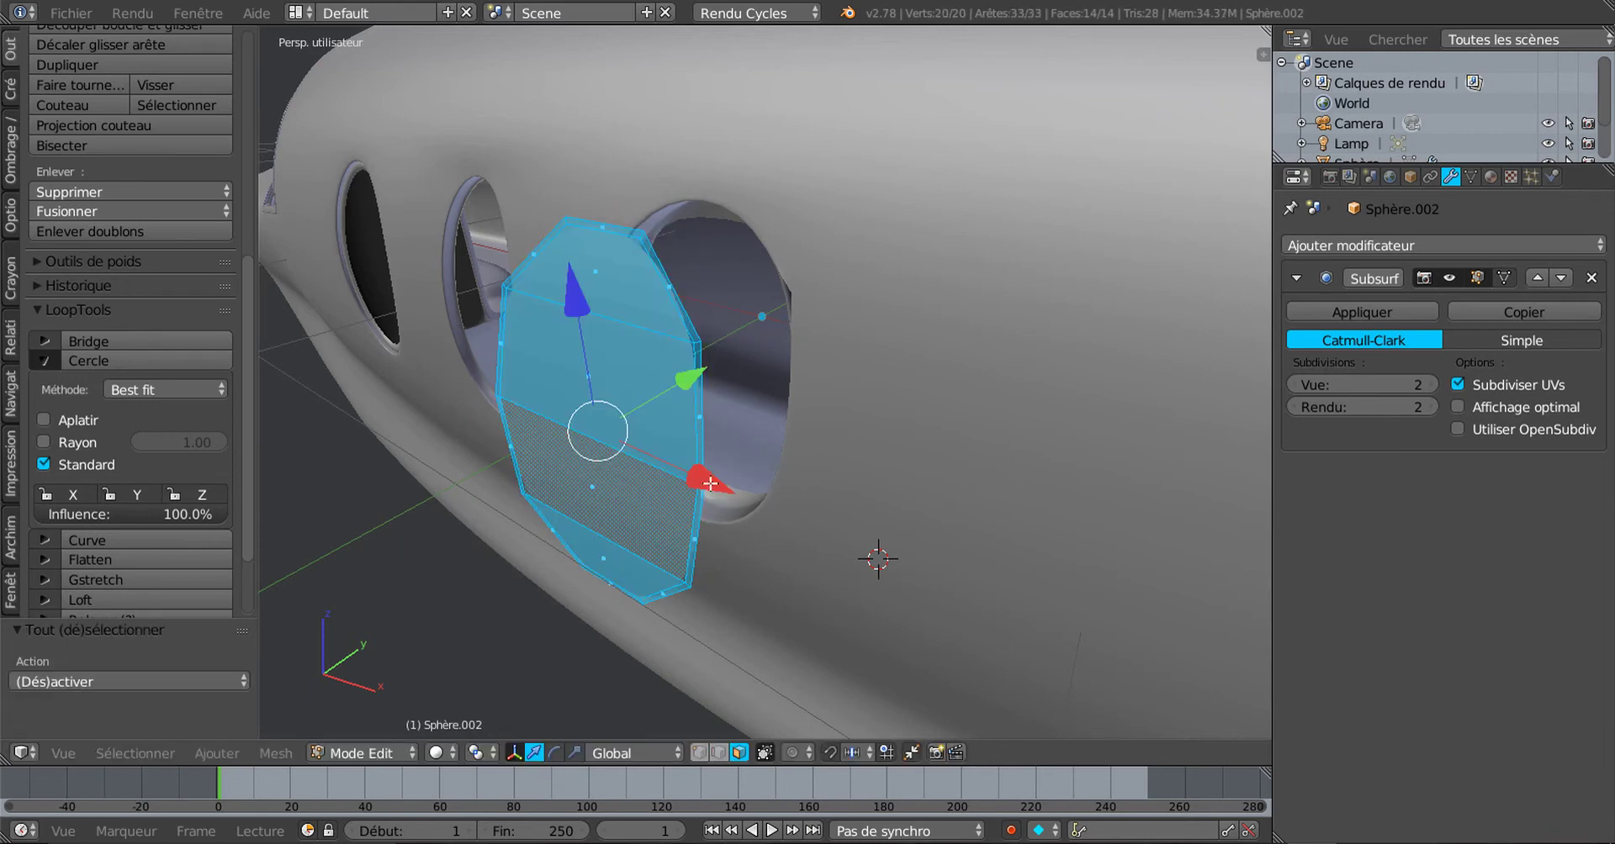
drag(697, 363, 782, 331)
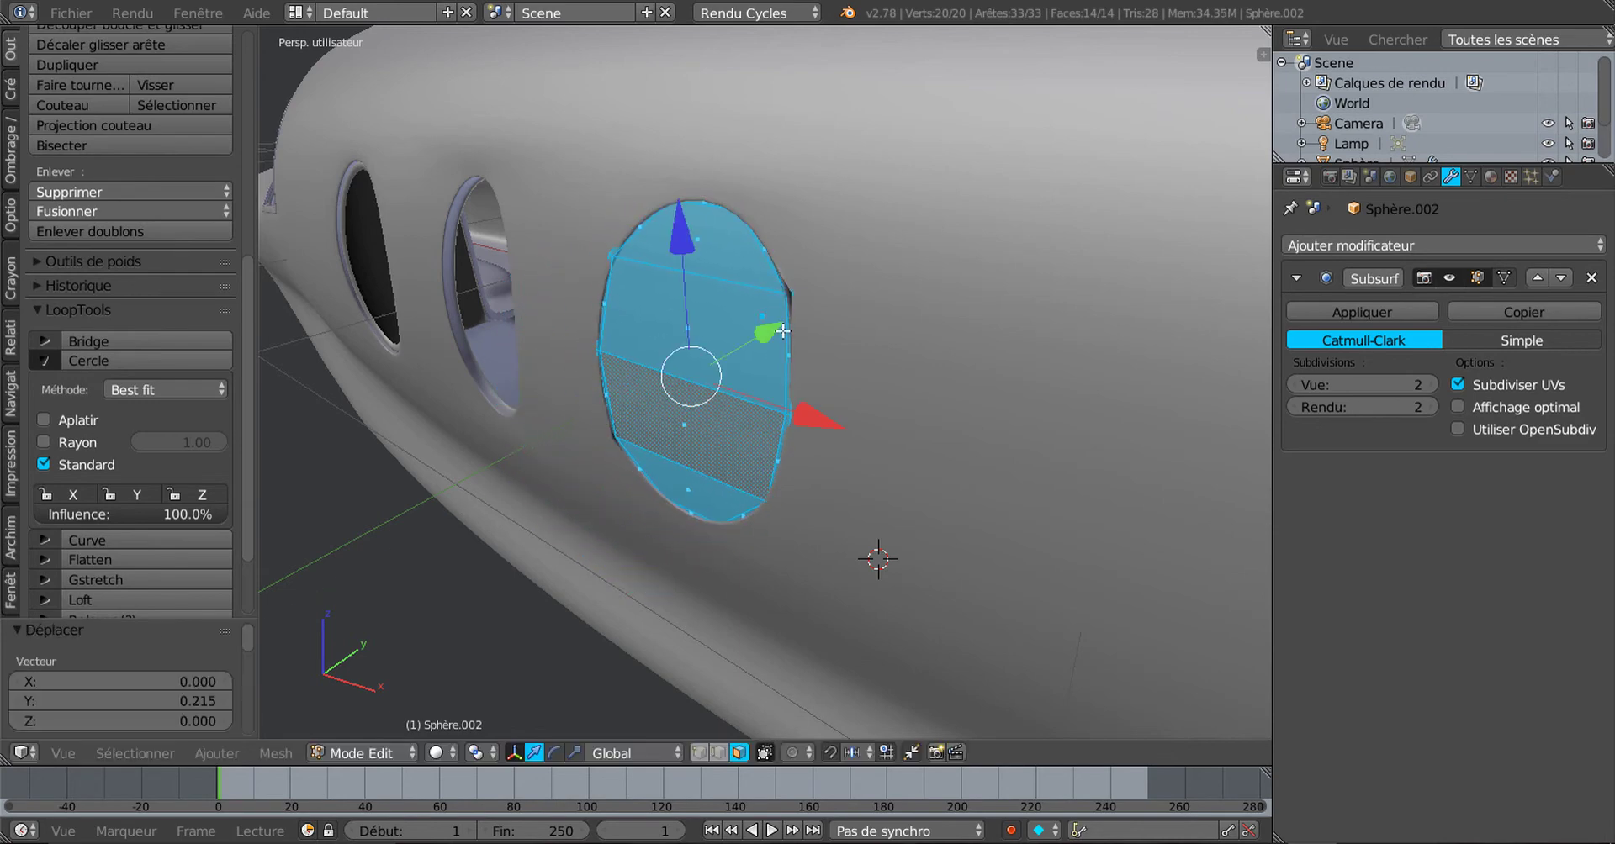
Step: Check the pane's fit in Object Mode, then move its whole mesh -0.134 along Y out of the opening
key(Tab)
middle_drag(795, 454, 857, 454)
key(Tab)
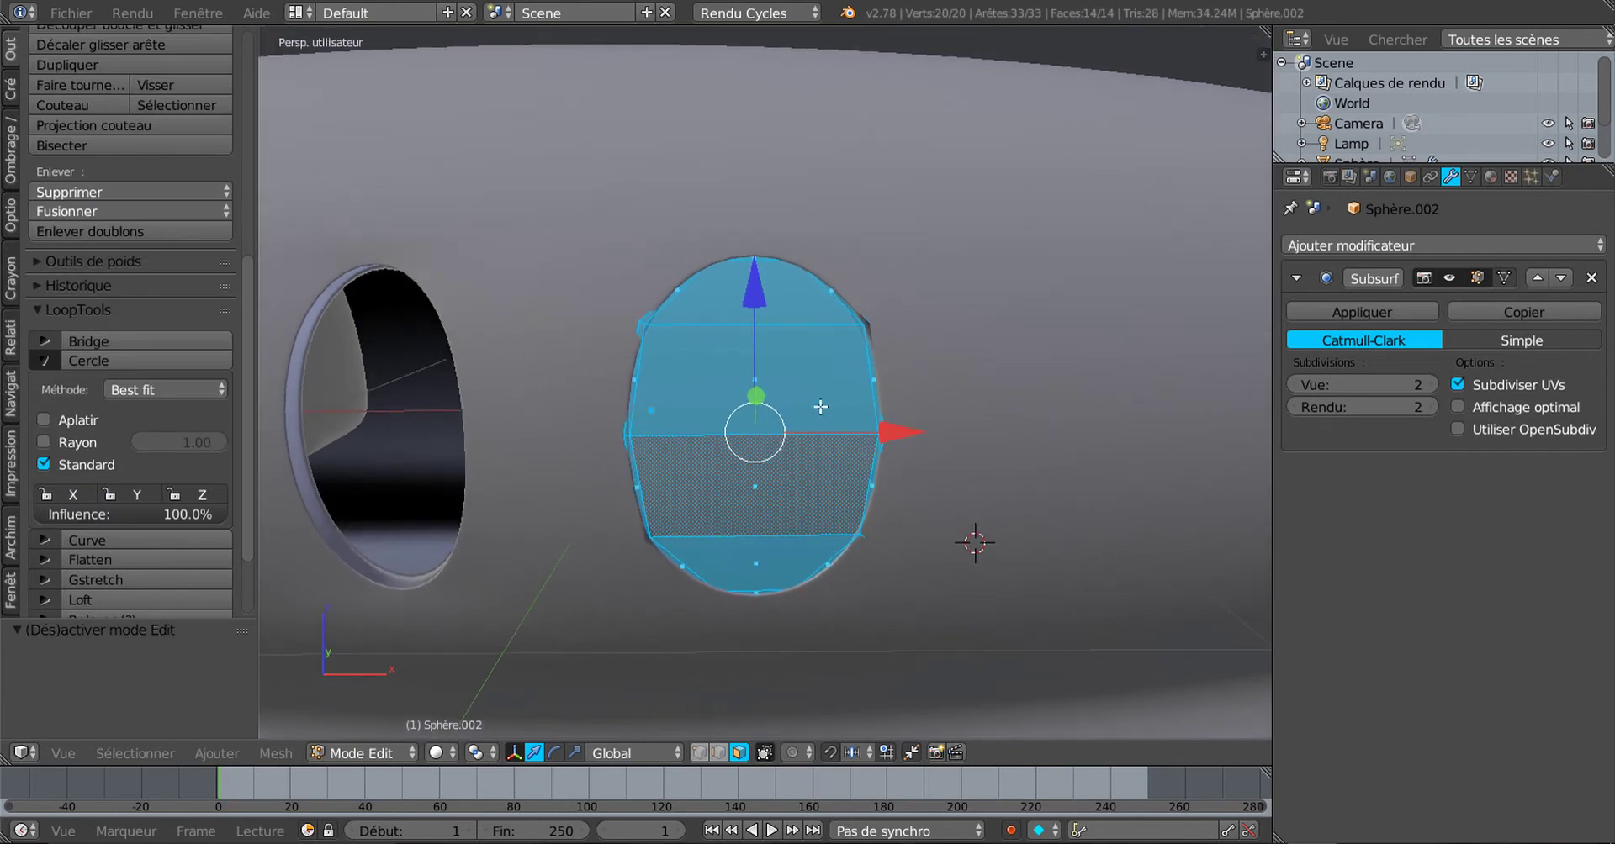
middle_drag(820, 407, 854, 417)
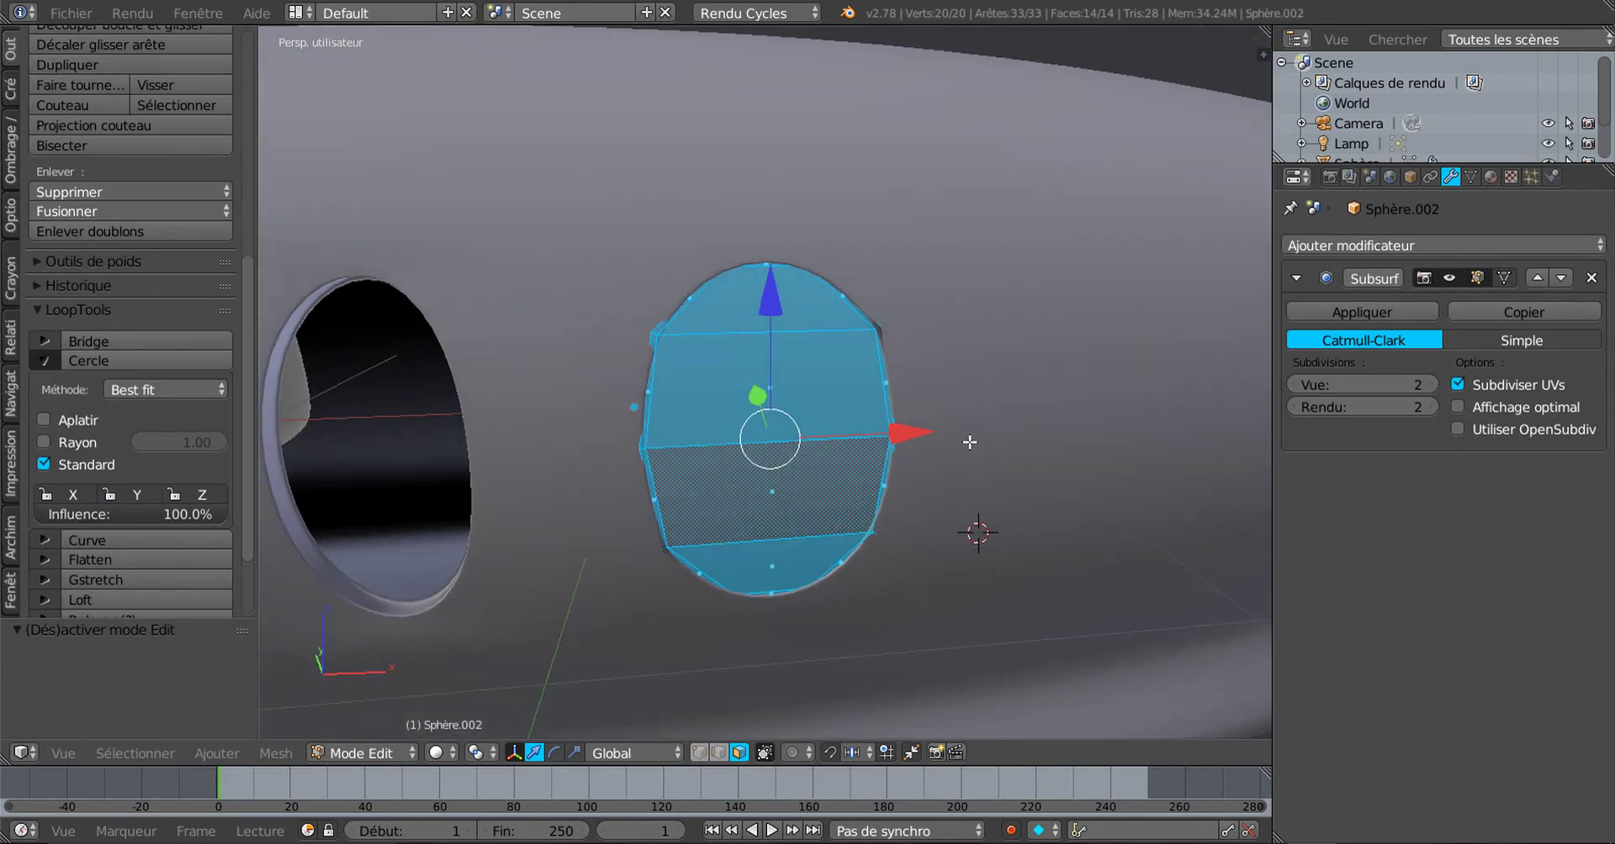
middle_drag(970, 441, 858, 485)
drag(754, 397, 712, 438)
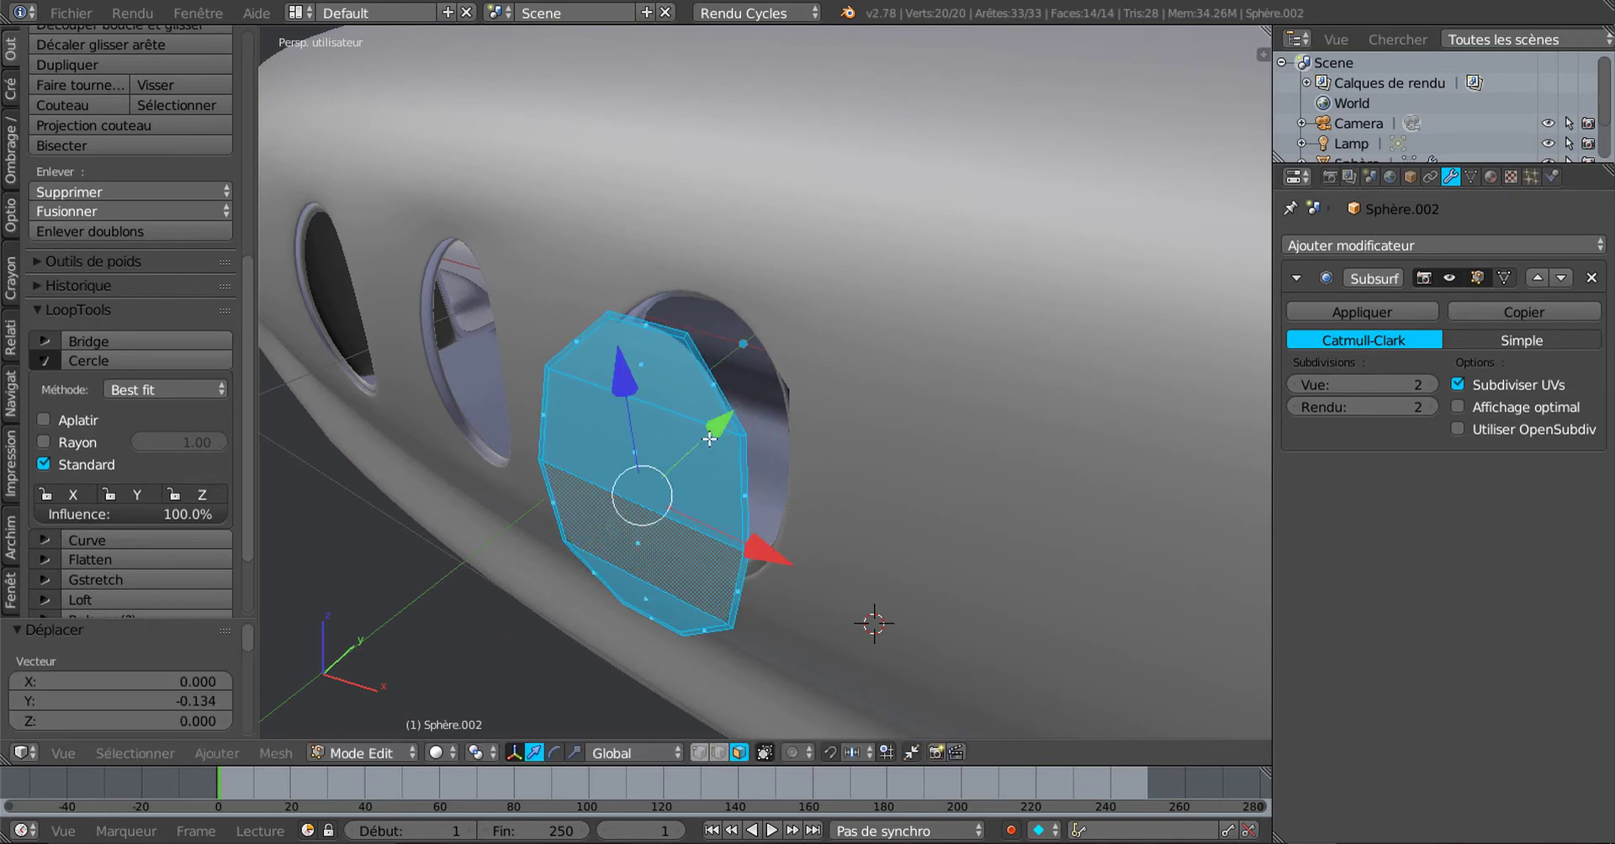
Step: Remove doubles on the whole pane mesh with a merge distance of 0.0001 and return to Object Mode
middle_drag(770, 471, 828, 448)
scroll(891, 483, up, 4)
click(92, 231)
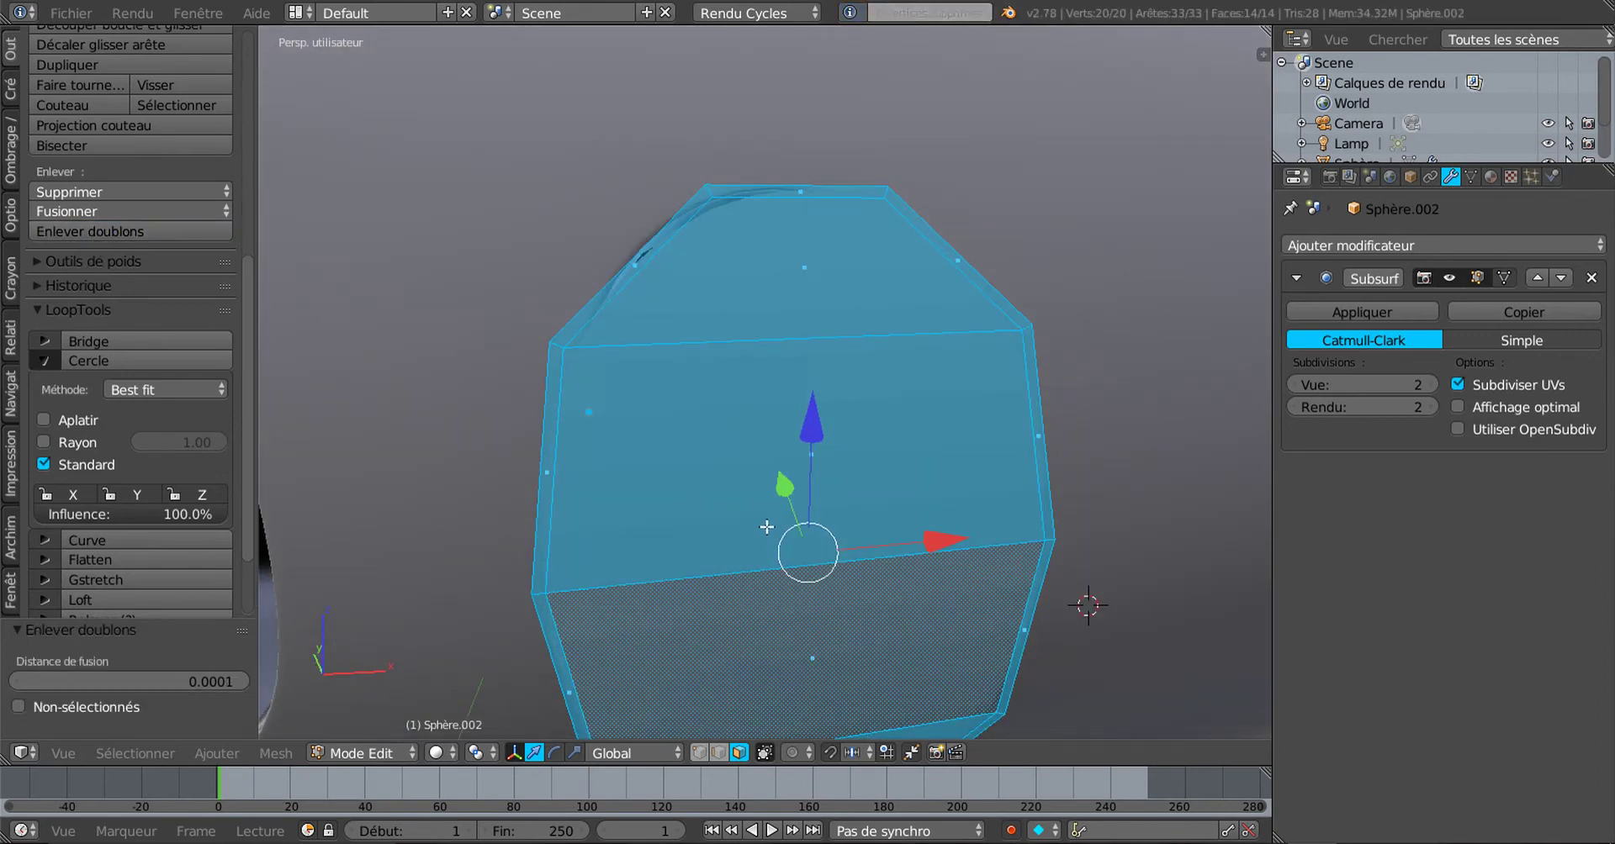
middle_drag(766, 527, 706, 543)
key(Tab)
key(Tab)
key(Tab)
key(Tab)
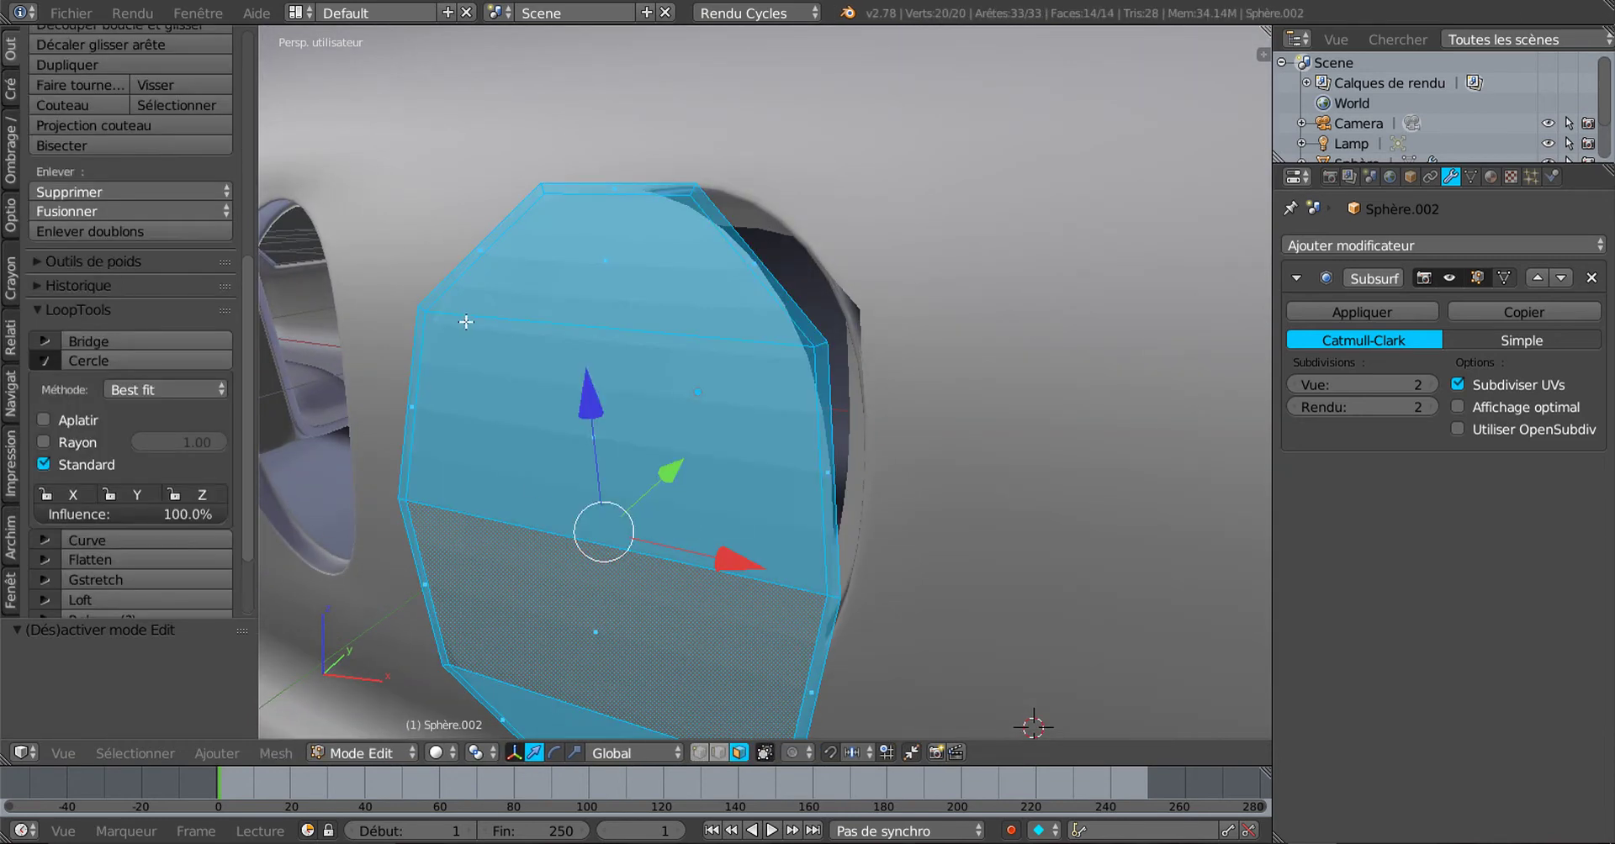
key(Tab)
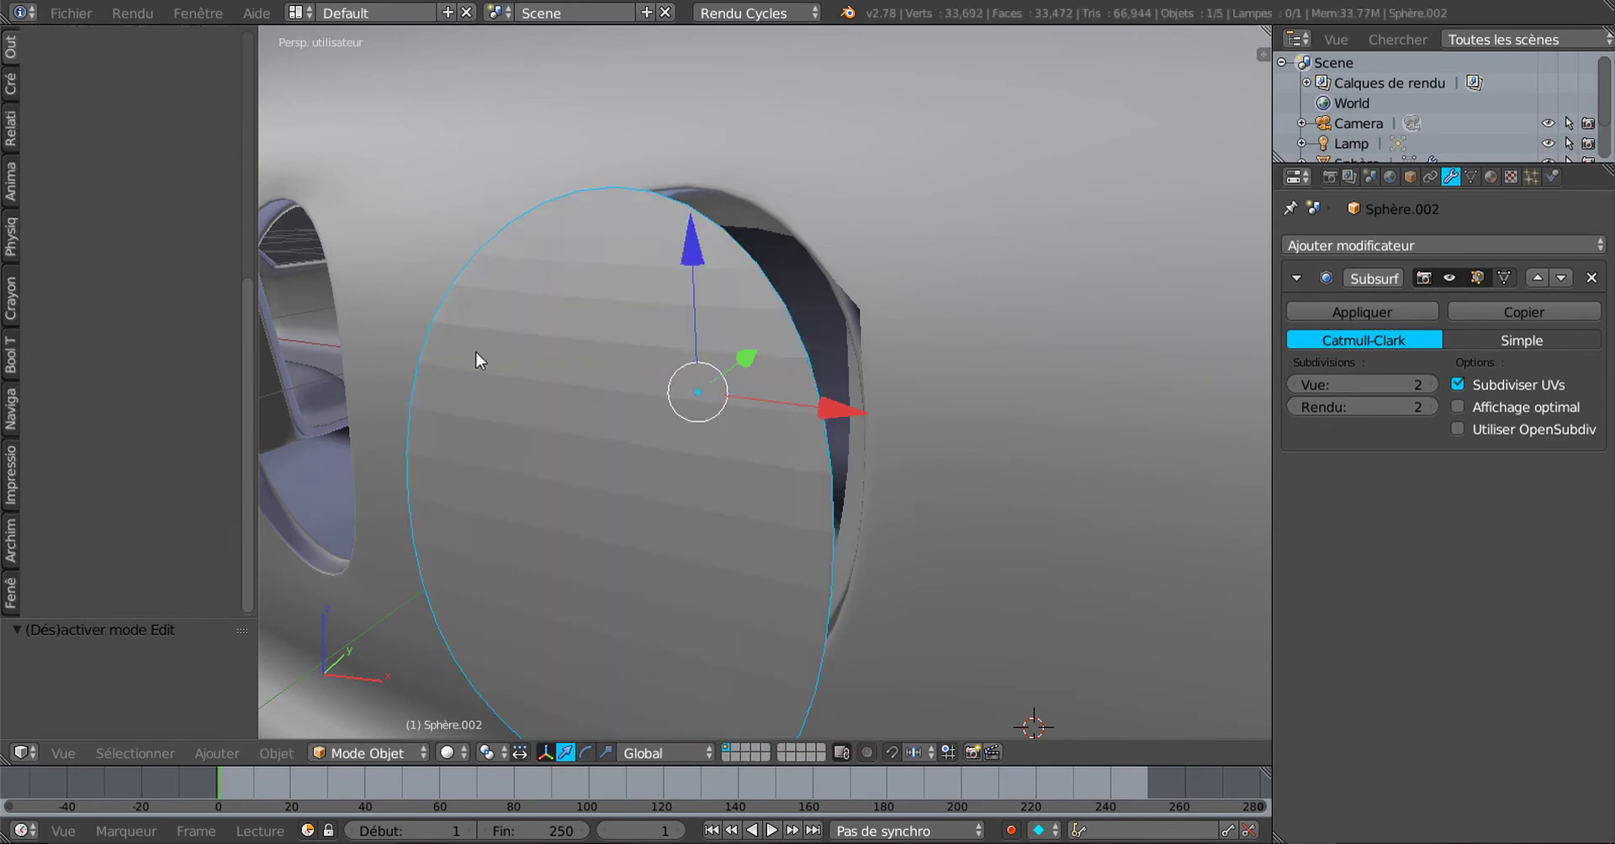
Step: Apply smooth shading to the window pane object
click(10, 48)
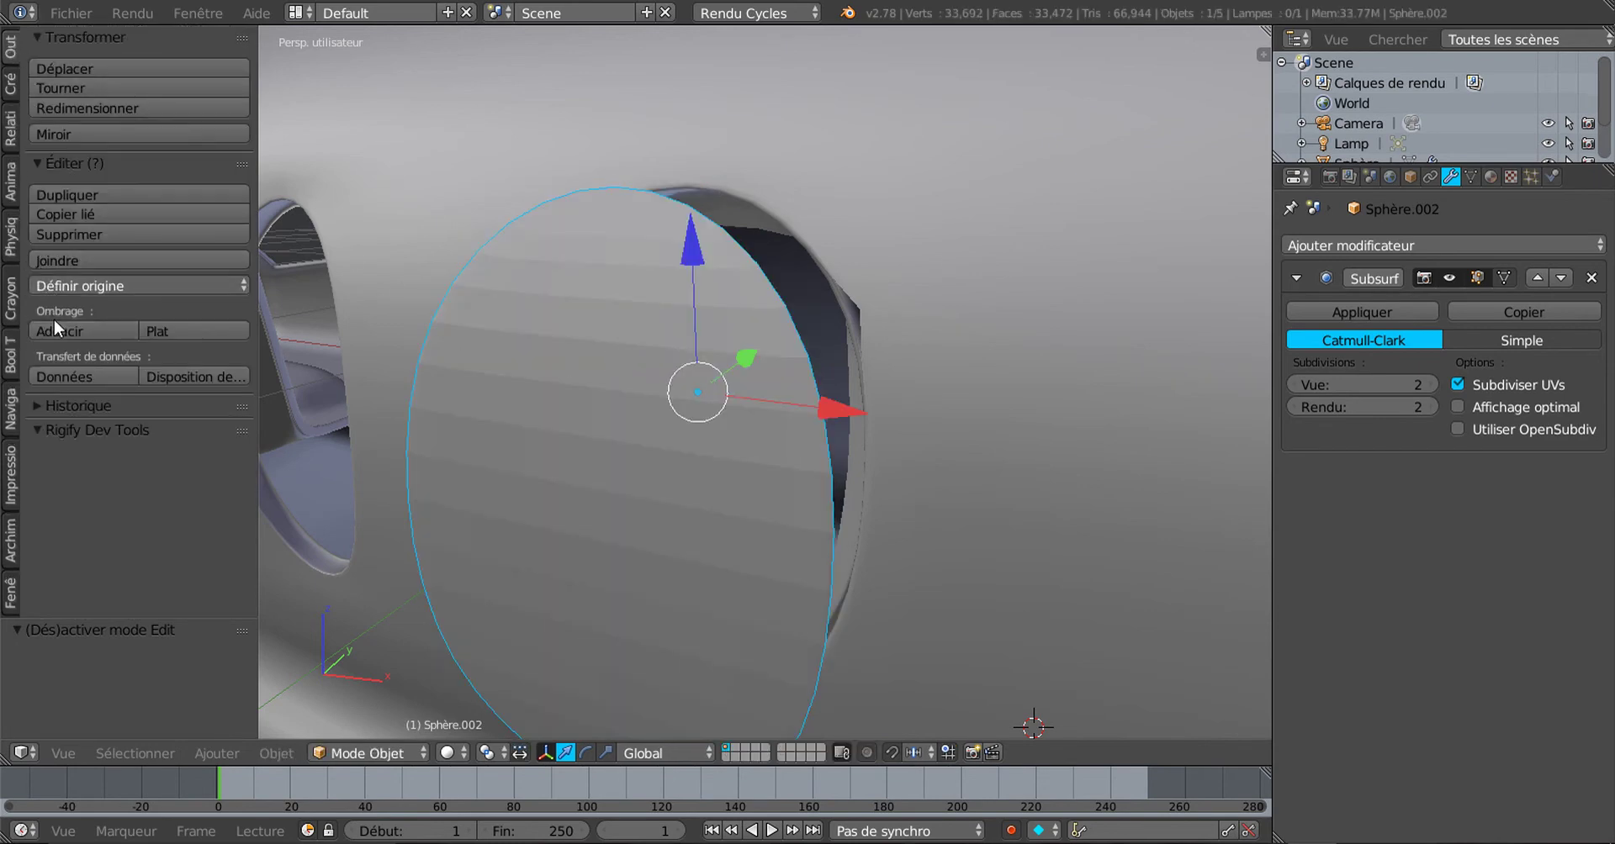
key(Tab)
key(Tab)
Step: Move the pane object along Y back into the third window opening, flush with the hull
middle_drag(432, 405, 750, 380)
drag(784, 339, 820, 337)
middle_drag(851, 338, 821, 357)
key(Tab)
key(Tab)
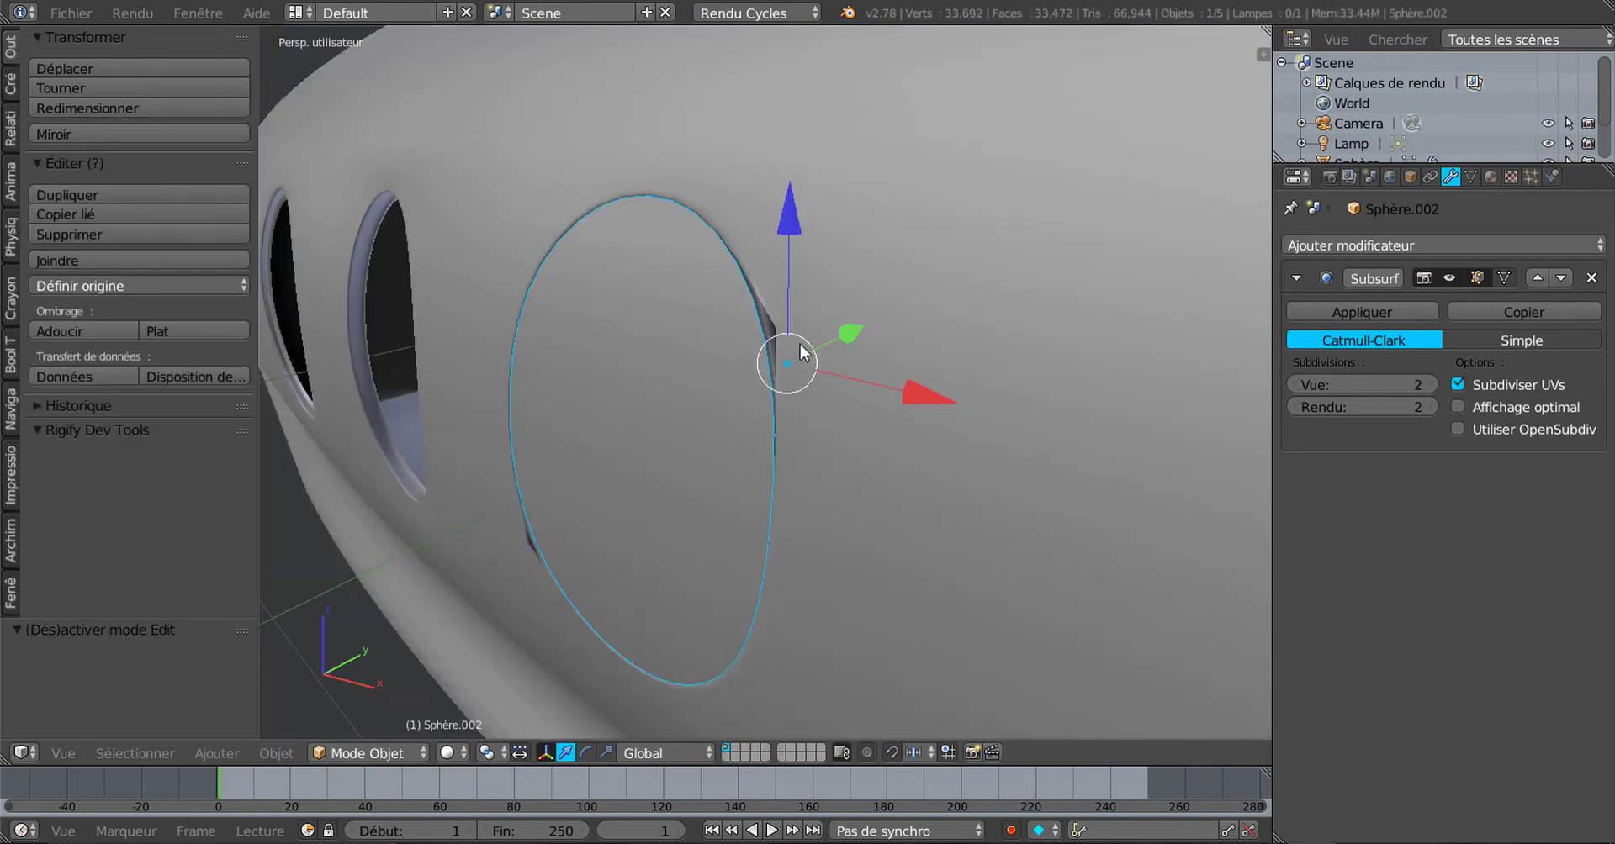
Step: Move the pane object -0.275 along Y out of the opening, then inspect the hull mesh around the third window
drag(841, 324, 789, 359)
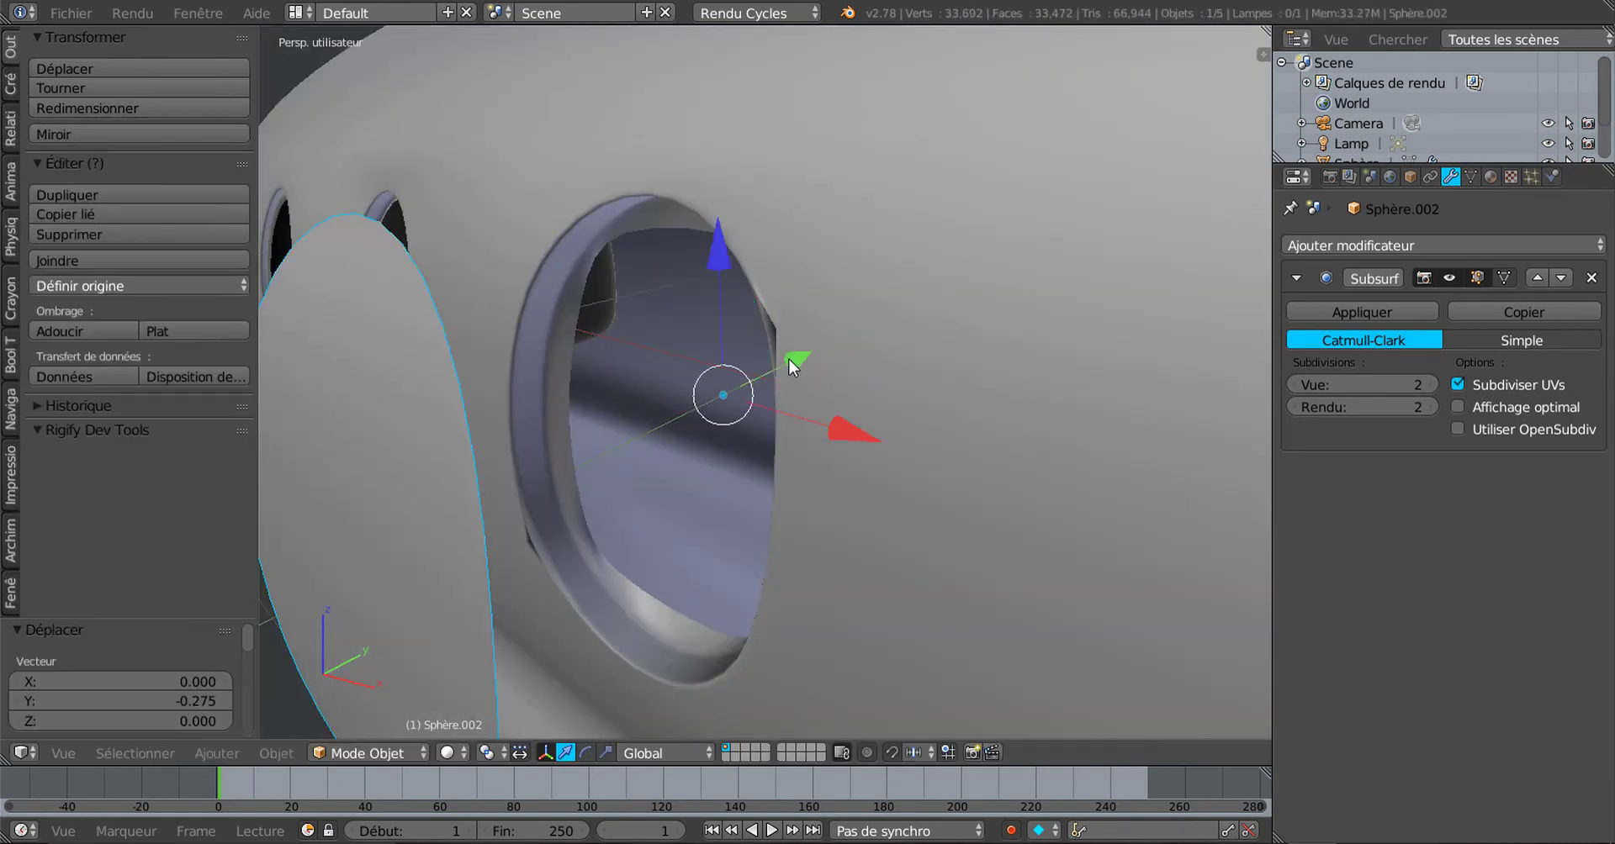
right_click(801, 342)
key(Tab)
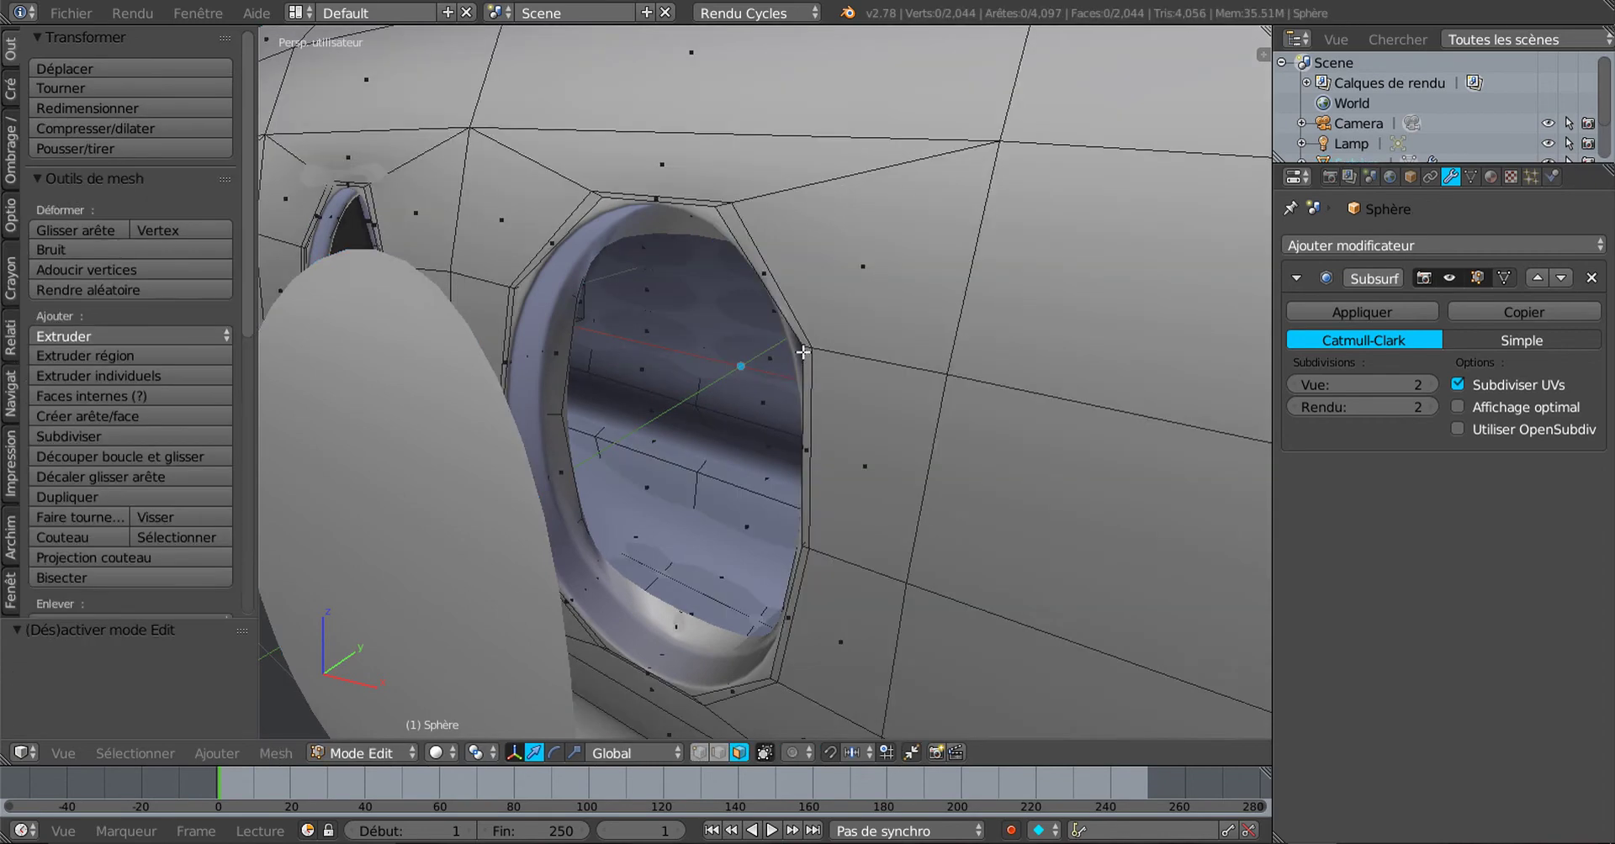
middle_drag(837, 365, 789, 372)
key(Tab)
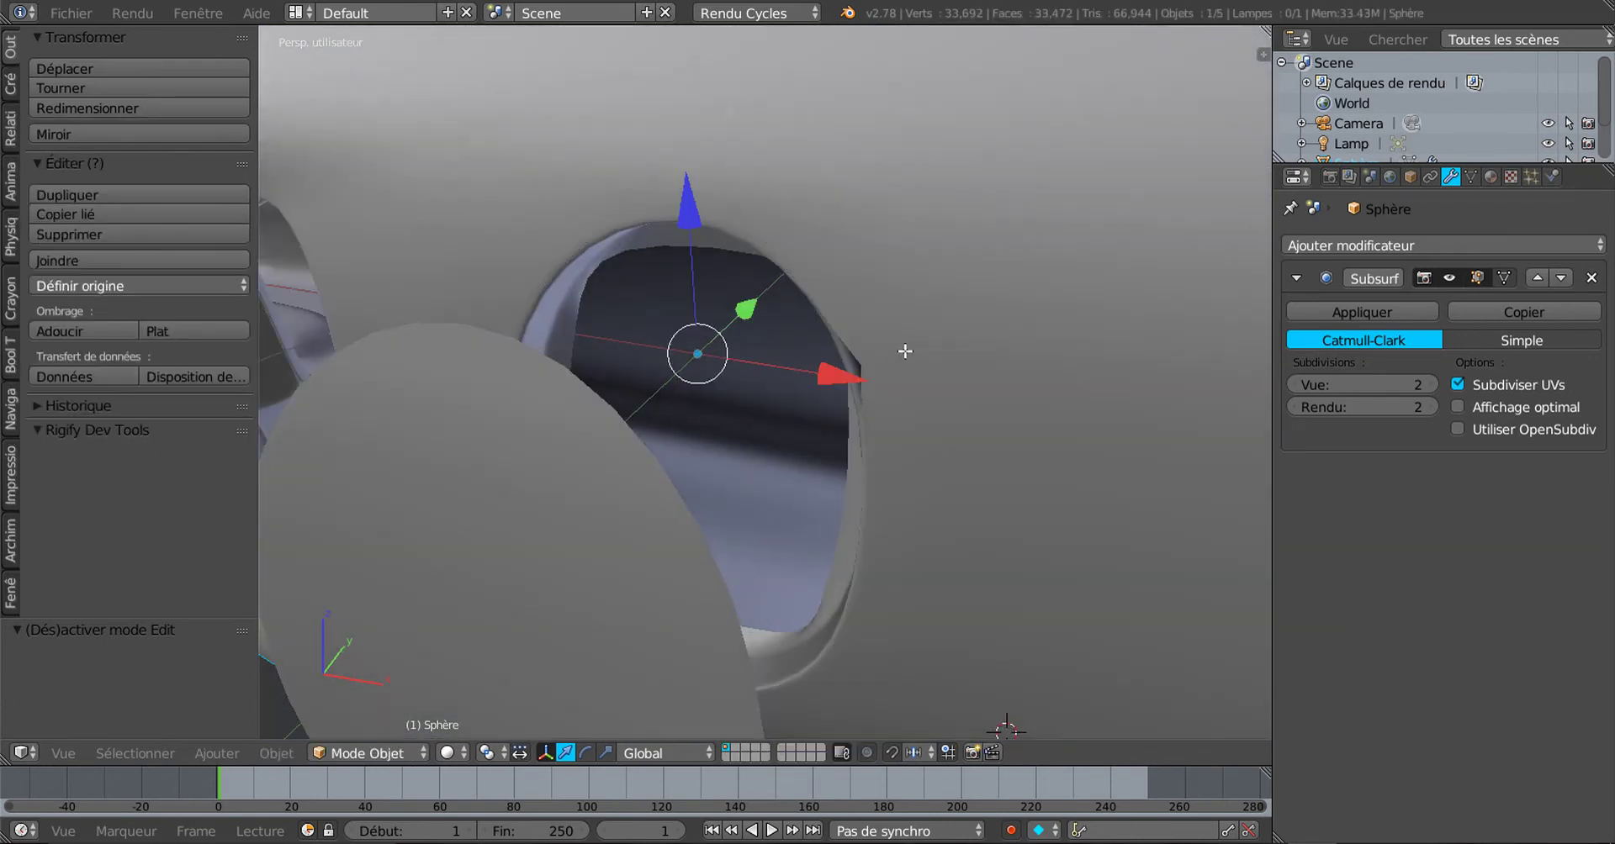
Step: Remove doubles on the whole hull mesh with a merge distance of 0.0001 and return to Object Mode
key(Tab)
key(a)
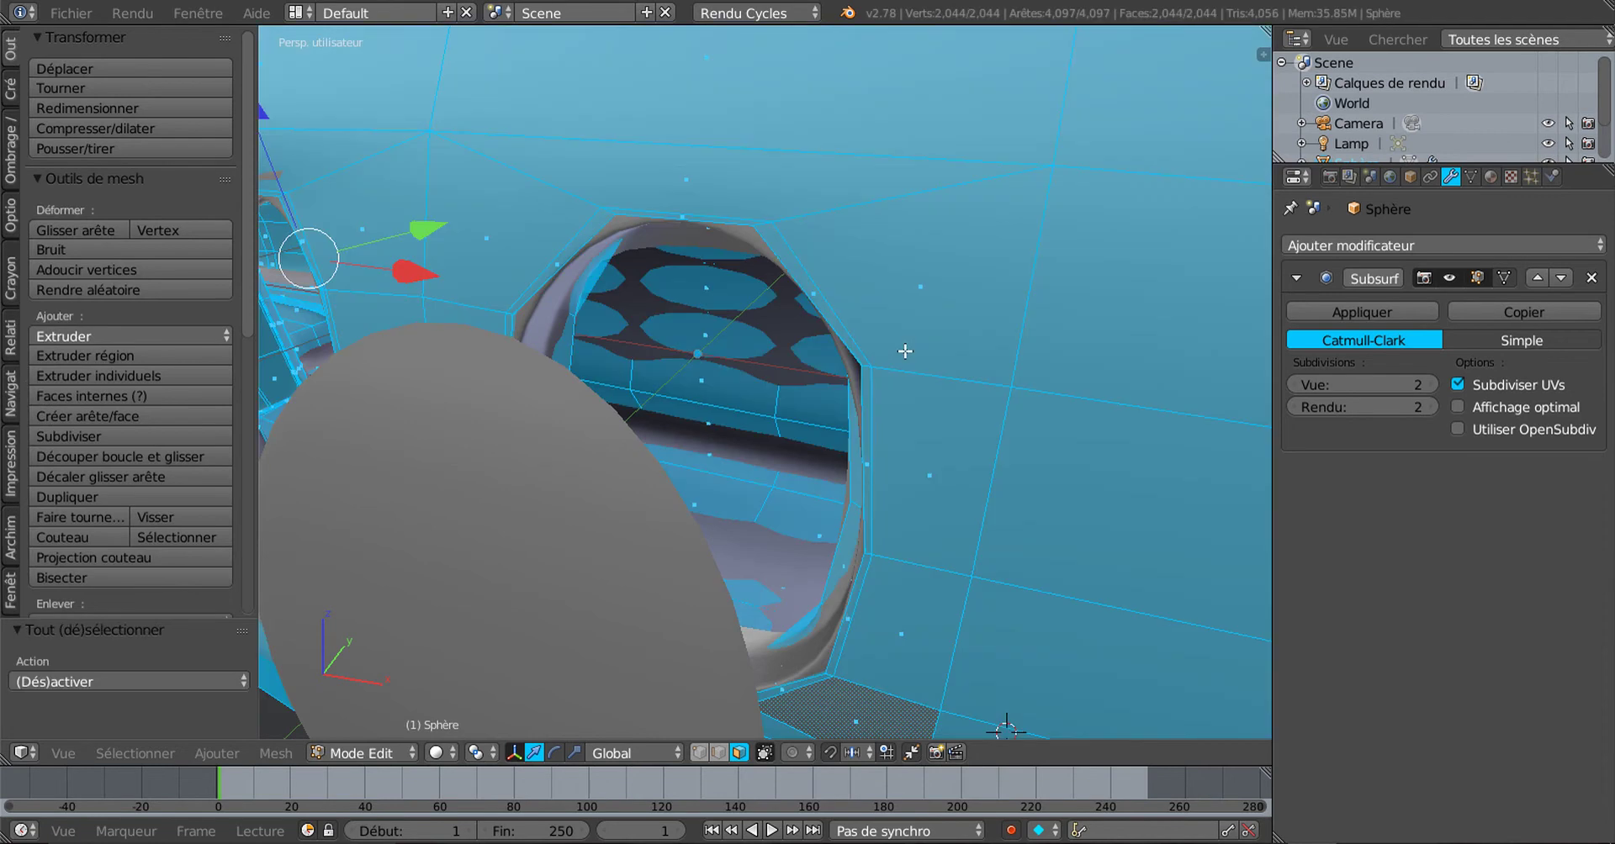
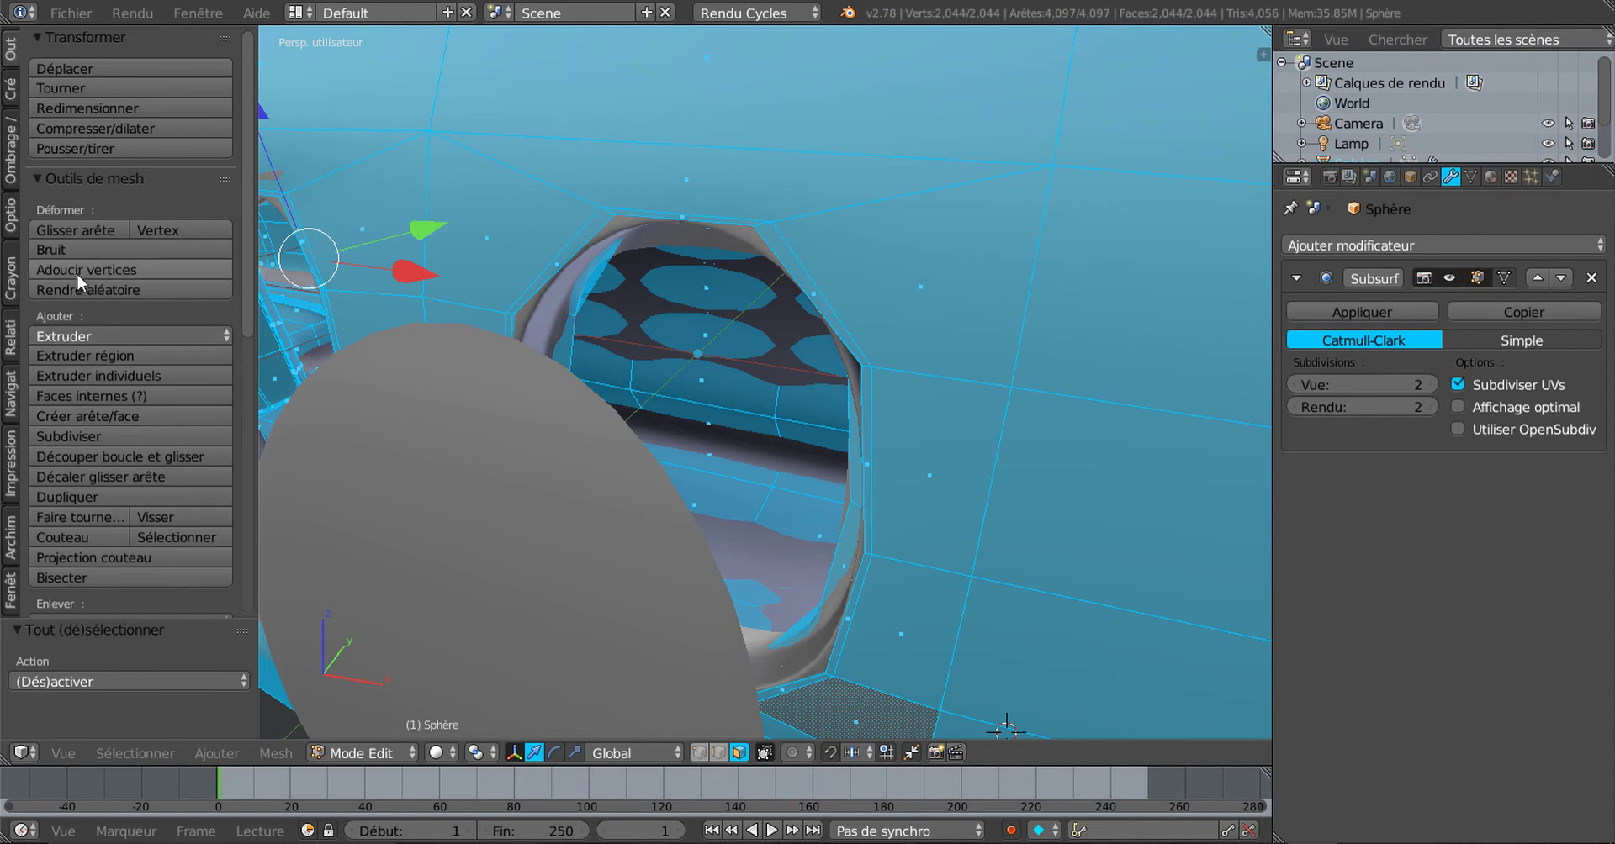
scroll(79, 277, down, 3)
scroll(81, 279, down, 1)
click(83, 501)
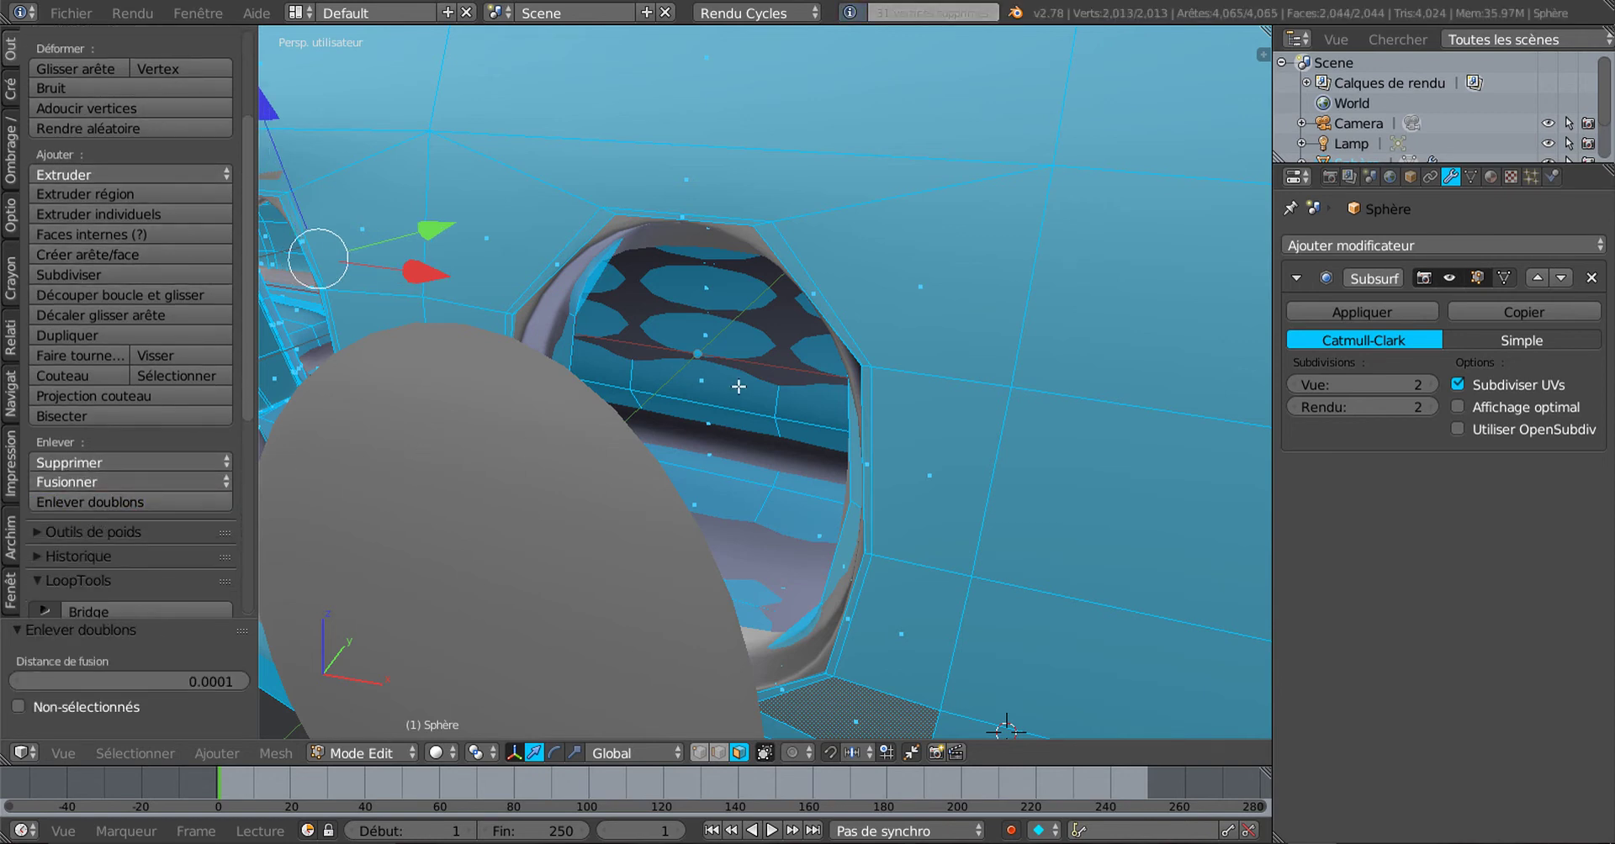
scroll(738, 386, down, 1)
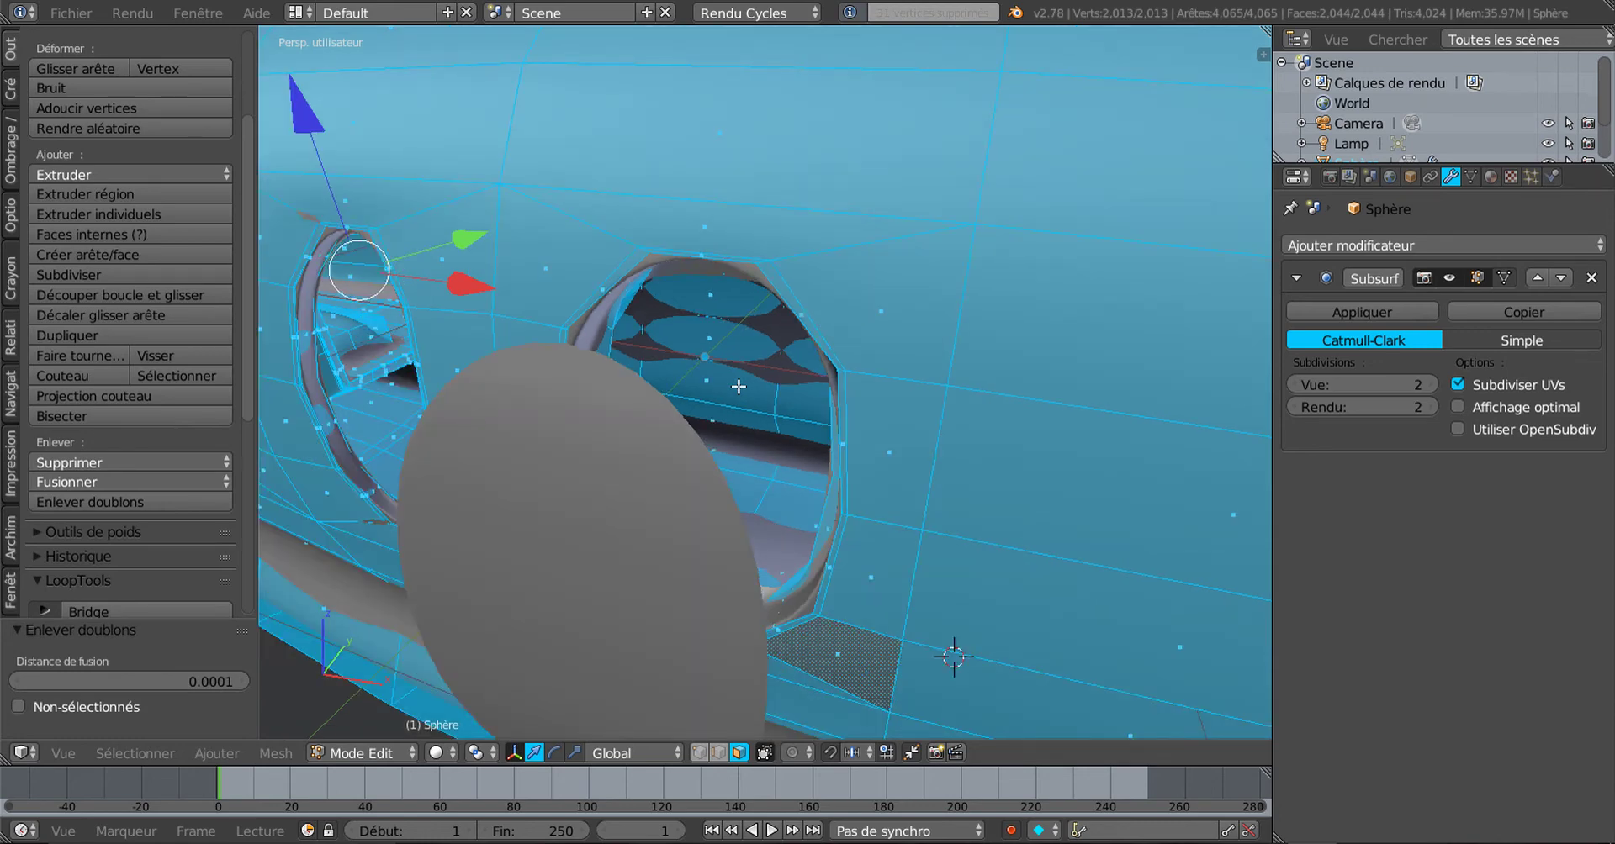
key(Tab)
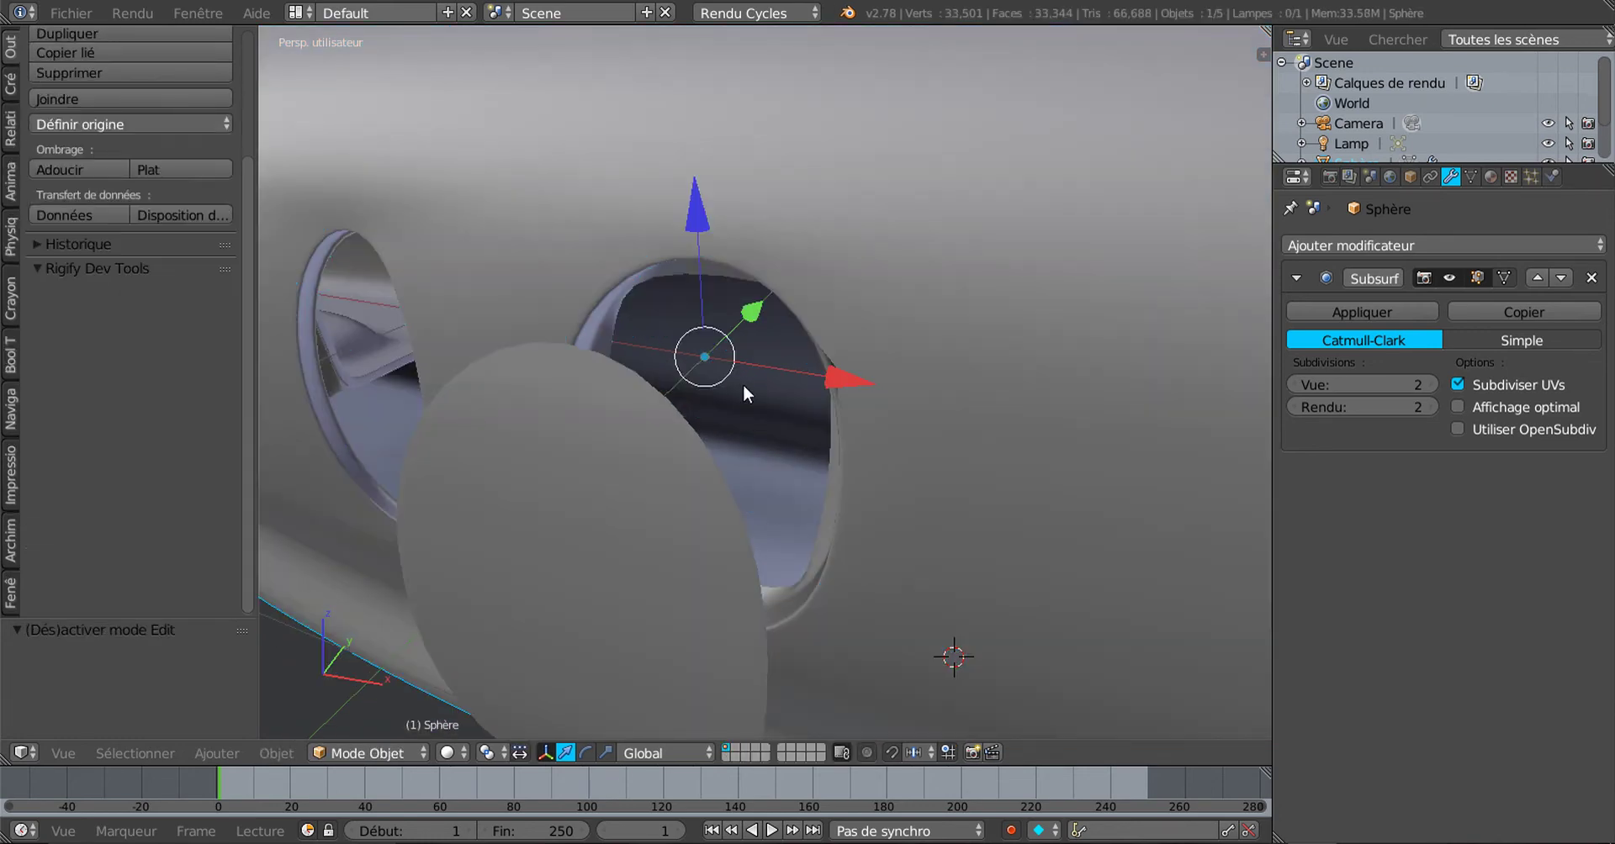
Step: Hide the window pane object to expose the third window's opening
middle_drag(770, 383, 676, 331)
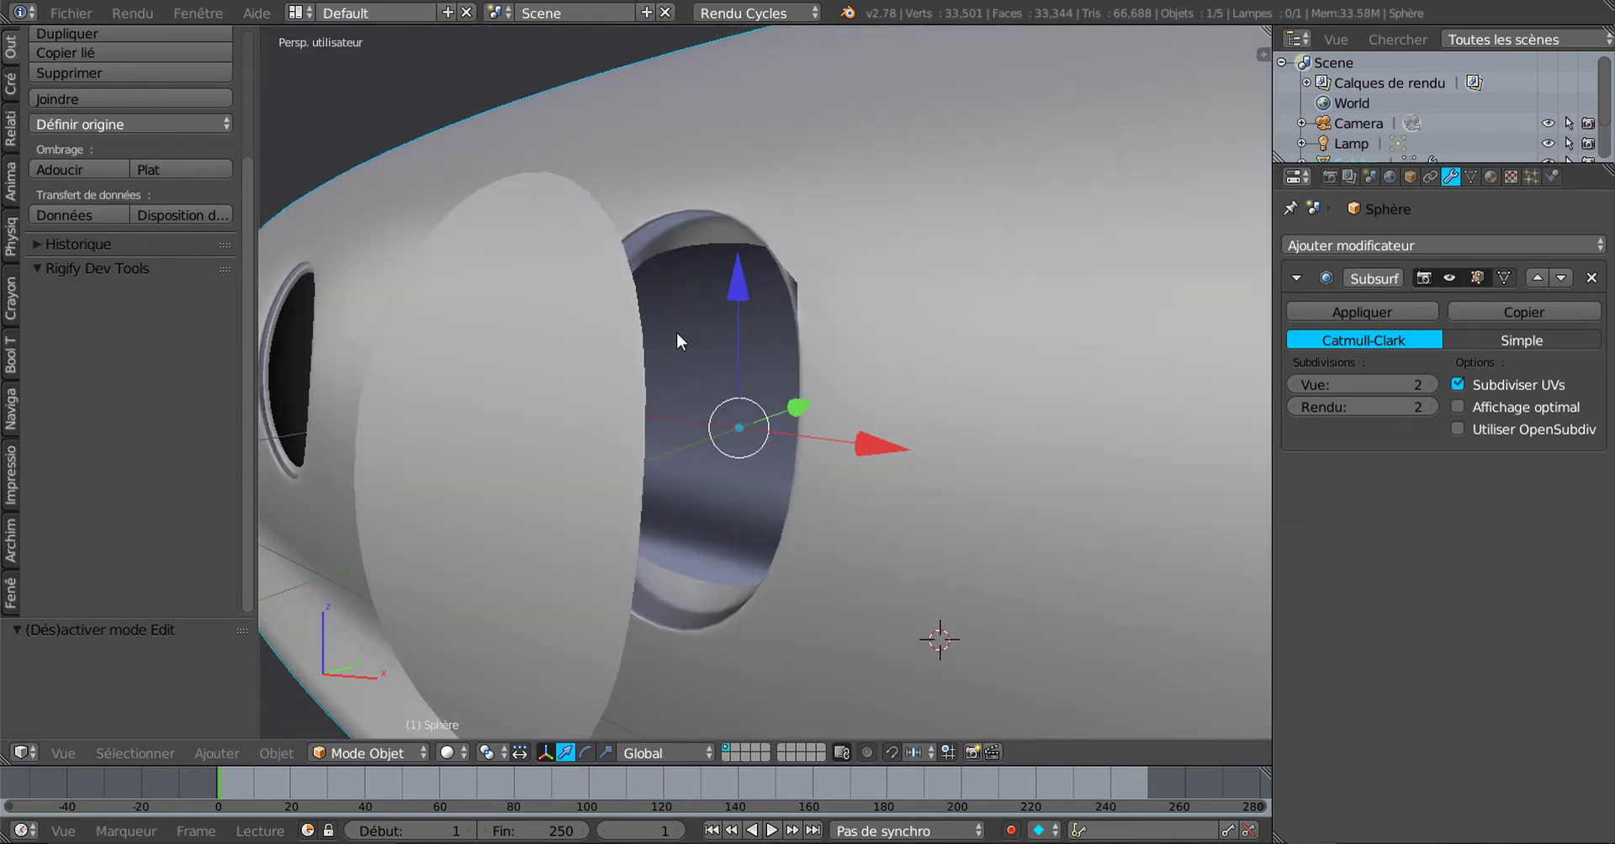
right_click(462, 371)
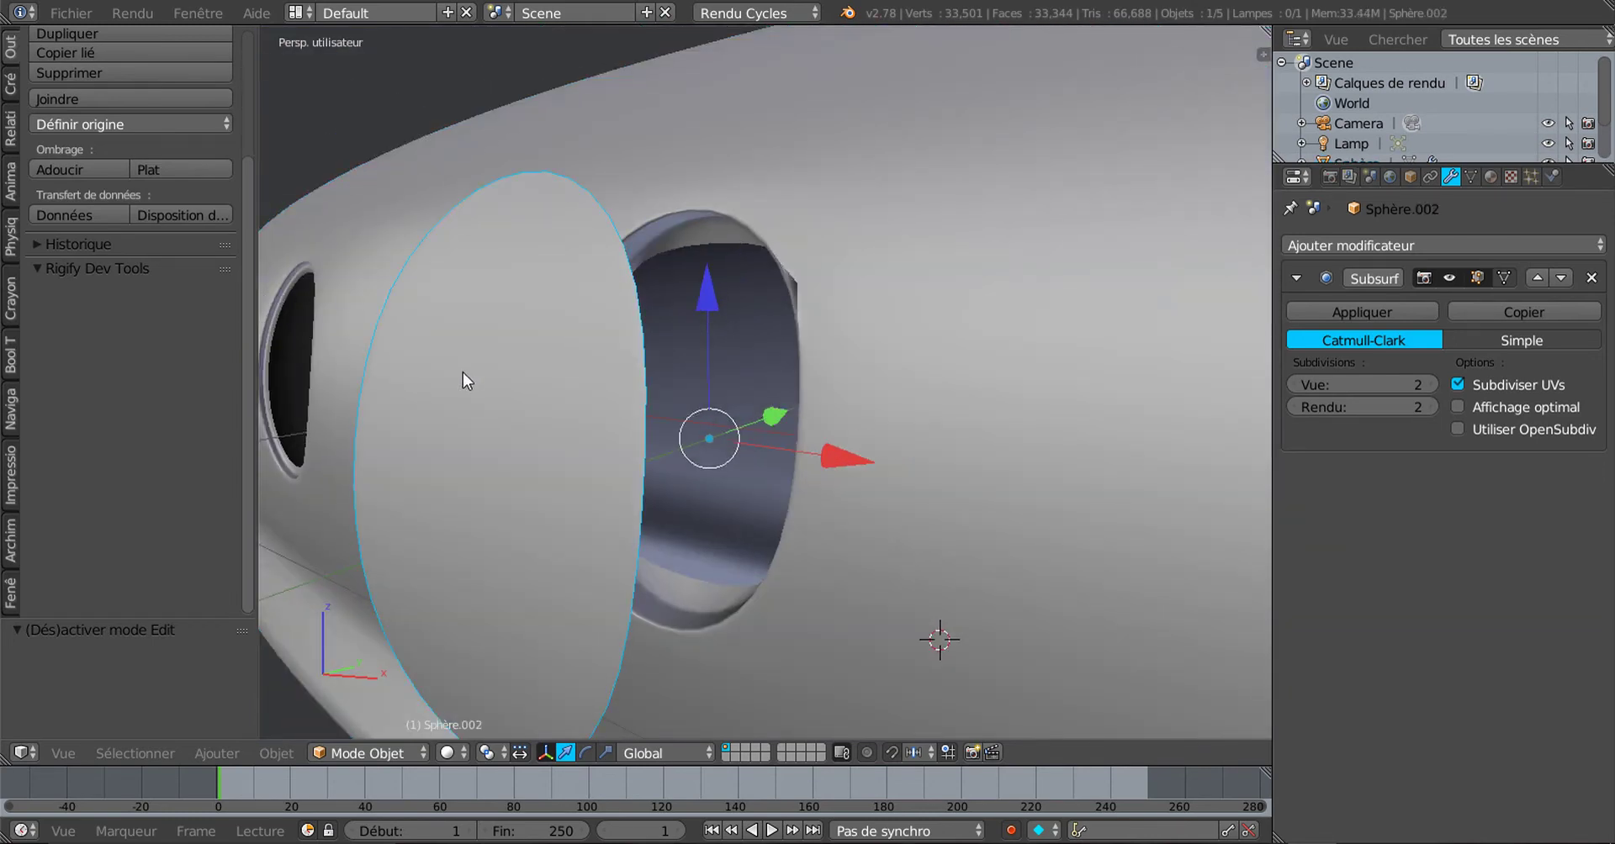
key(h)
Step: Recalculate the normals of the whole hull mesh in Edit Mode
scroll(632, 386, up, 3)
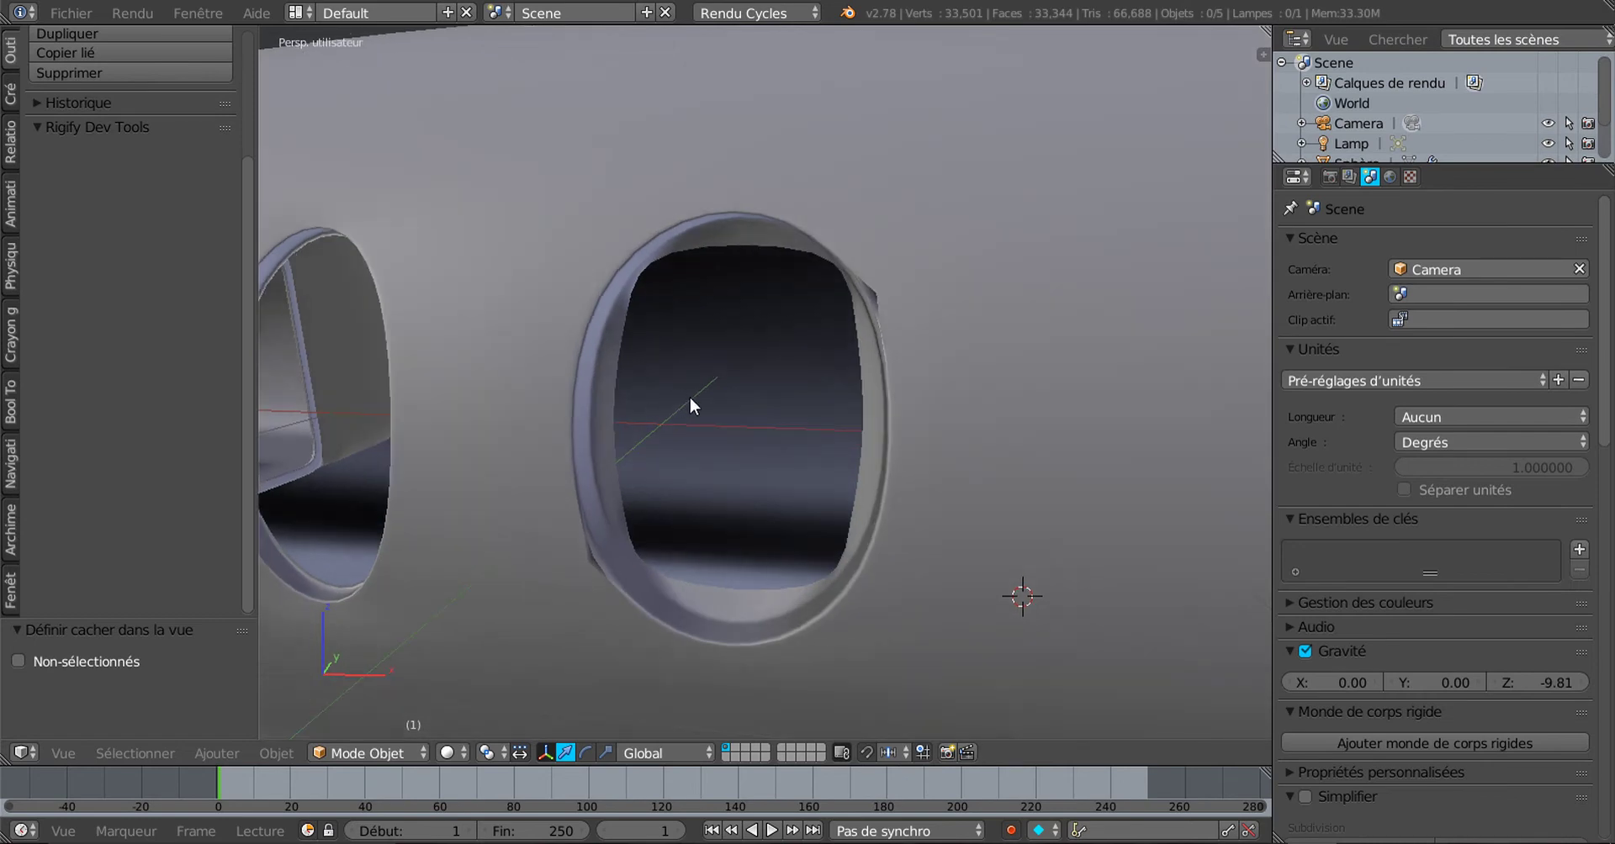
middle_drag(688, 396, 770, 346)
right_click(900, 327)
key(Tab)
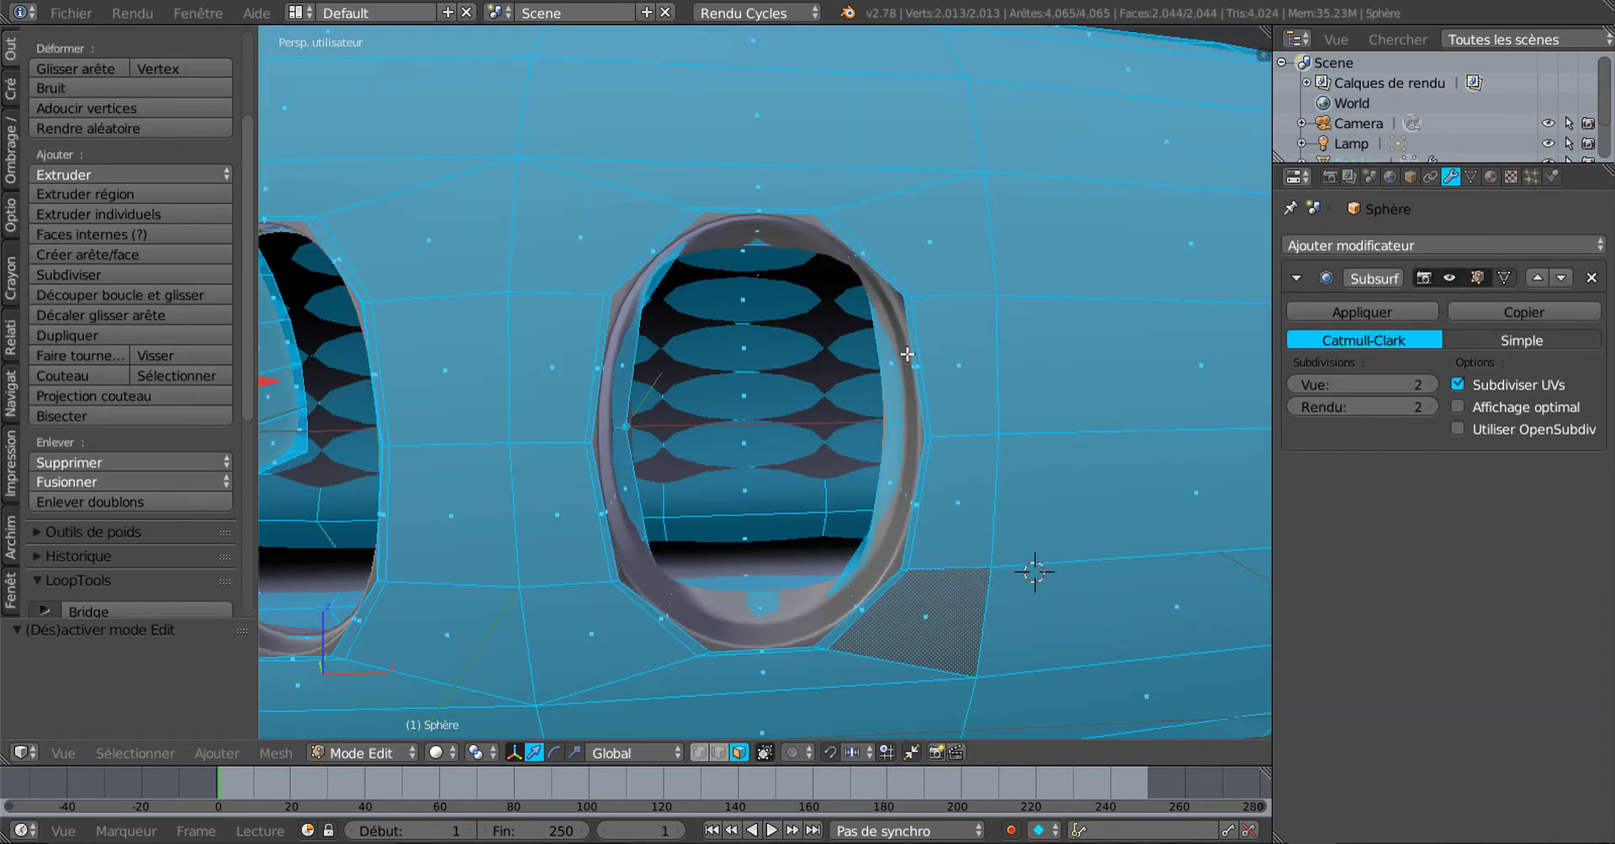
middle_drag(917, 360, 728, 330)
key(Tab)
key(Tab)
scroll(722, 331, up, 1)
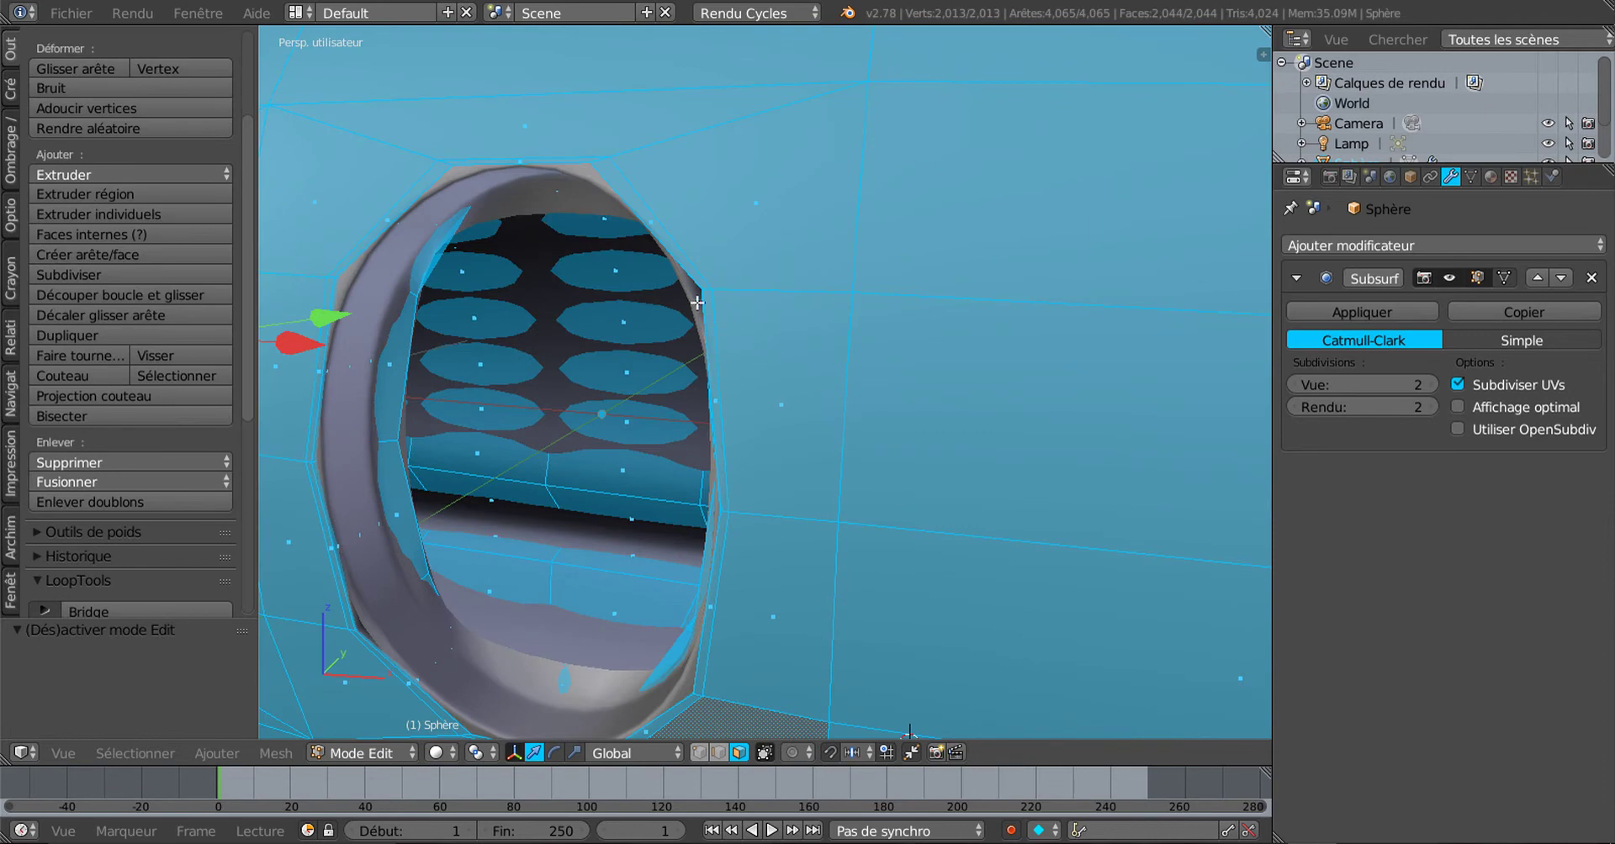
scroll(757, 313, up, 2)
middle_drag(757, 313, 823, 289)
scroll(823, 289, down, 2)
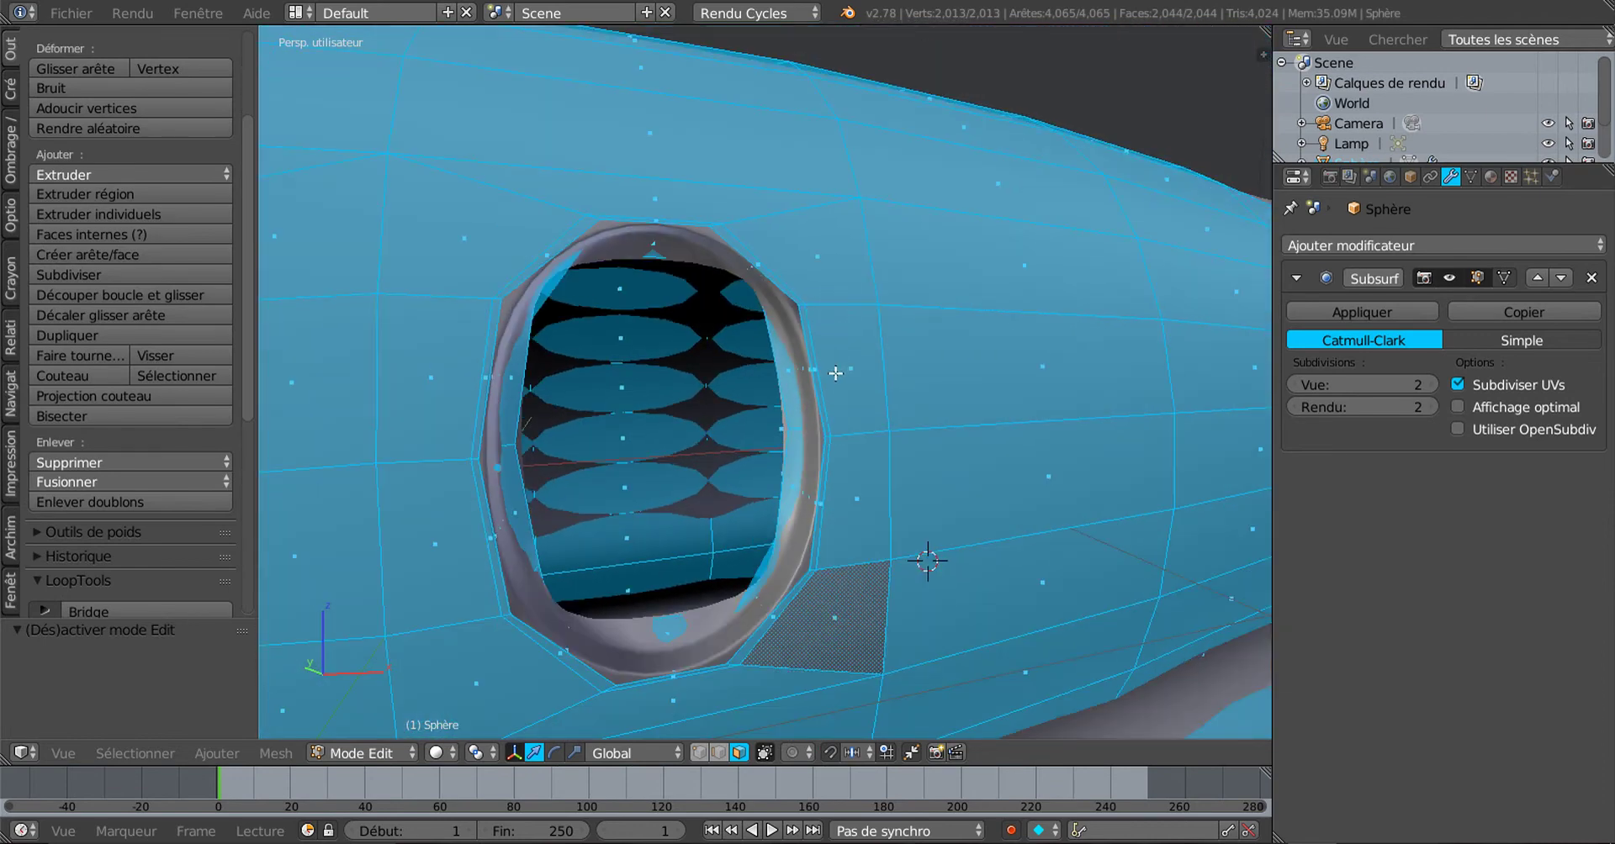
middle_drag(835, 374, 808, 379)
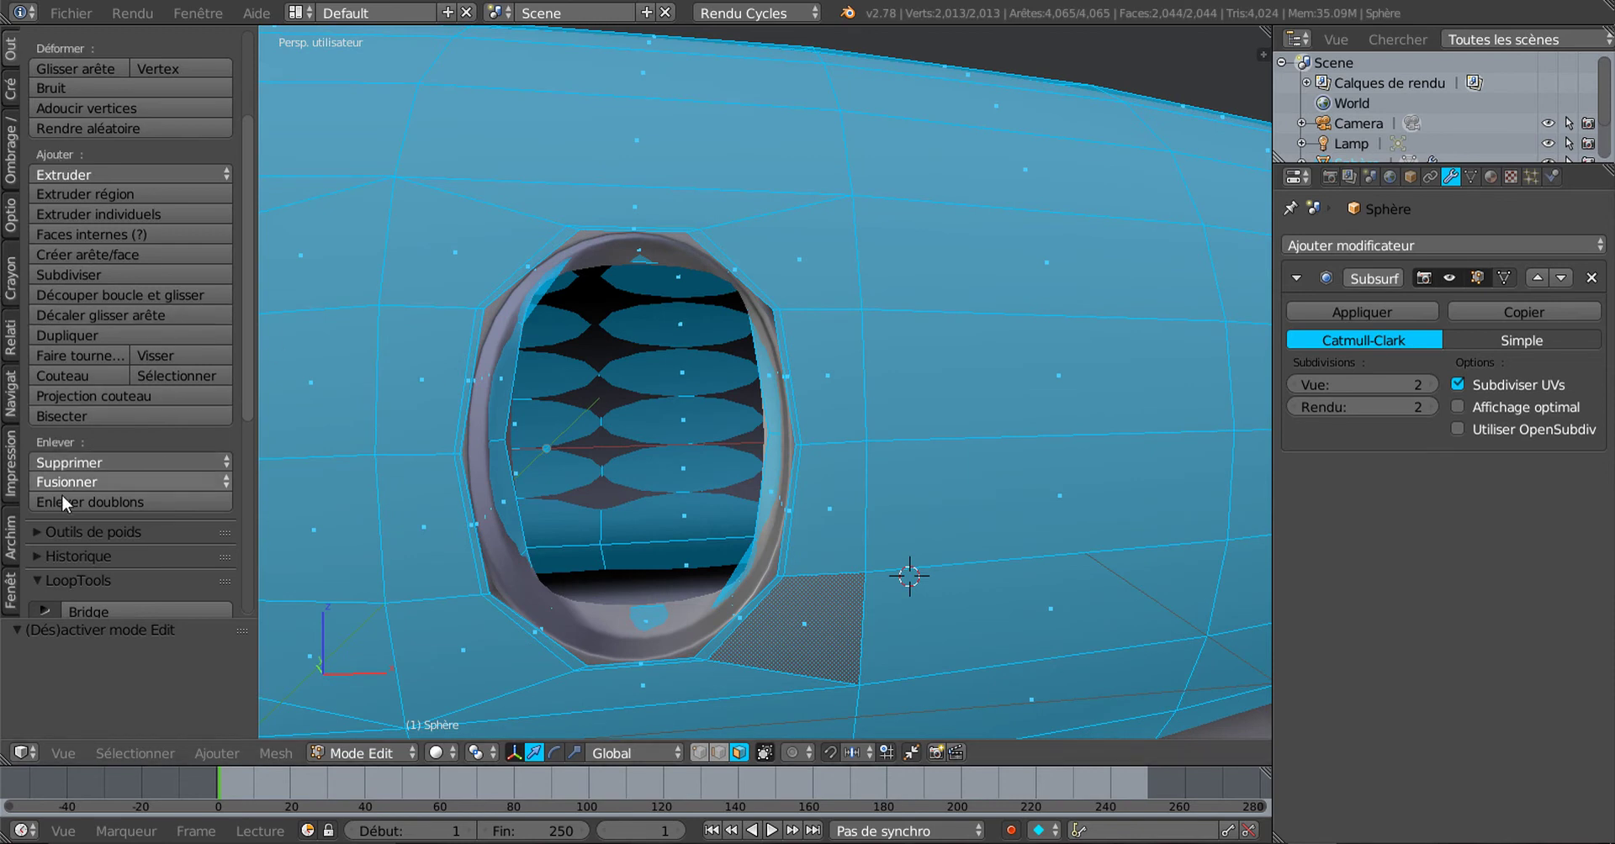
click(11, 155)
click(79, 214)
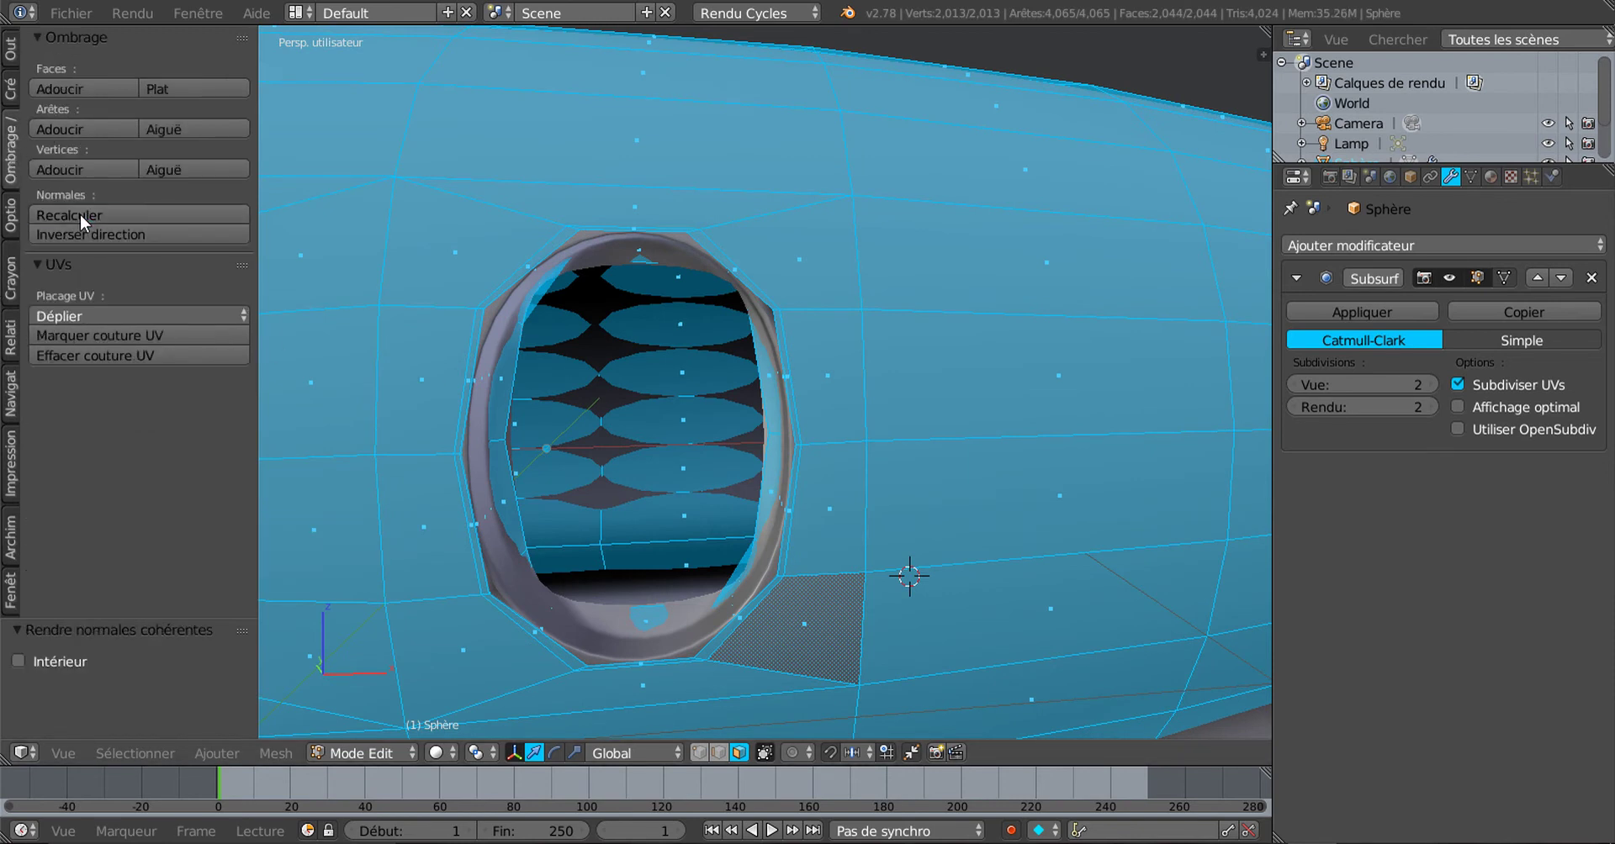
middle_drag(740, 406, 772, 406)
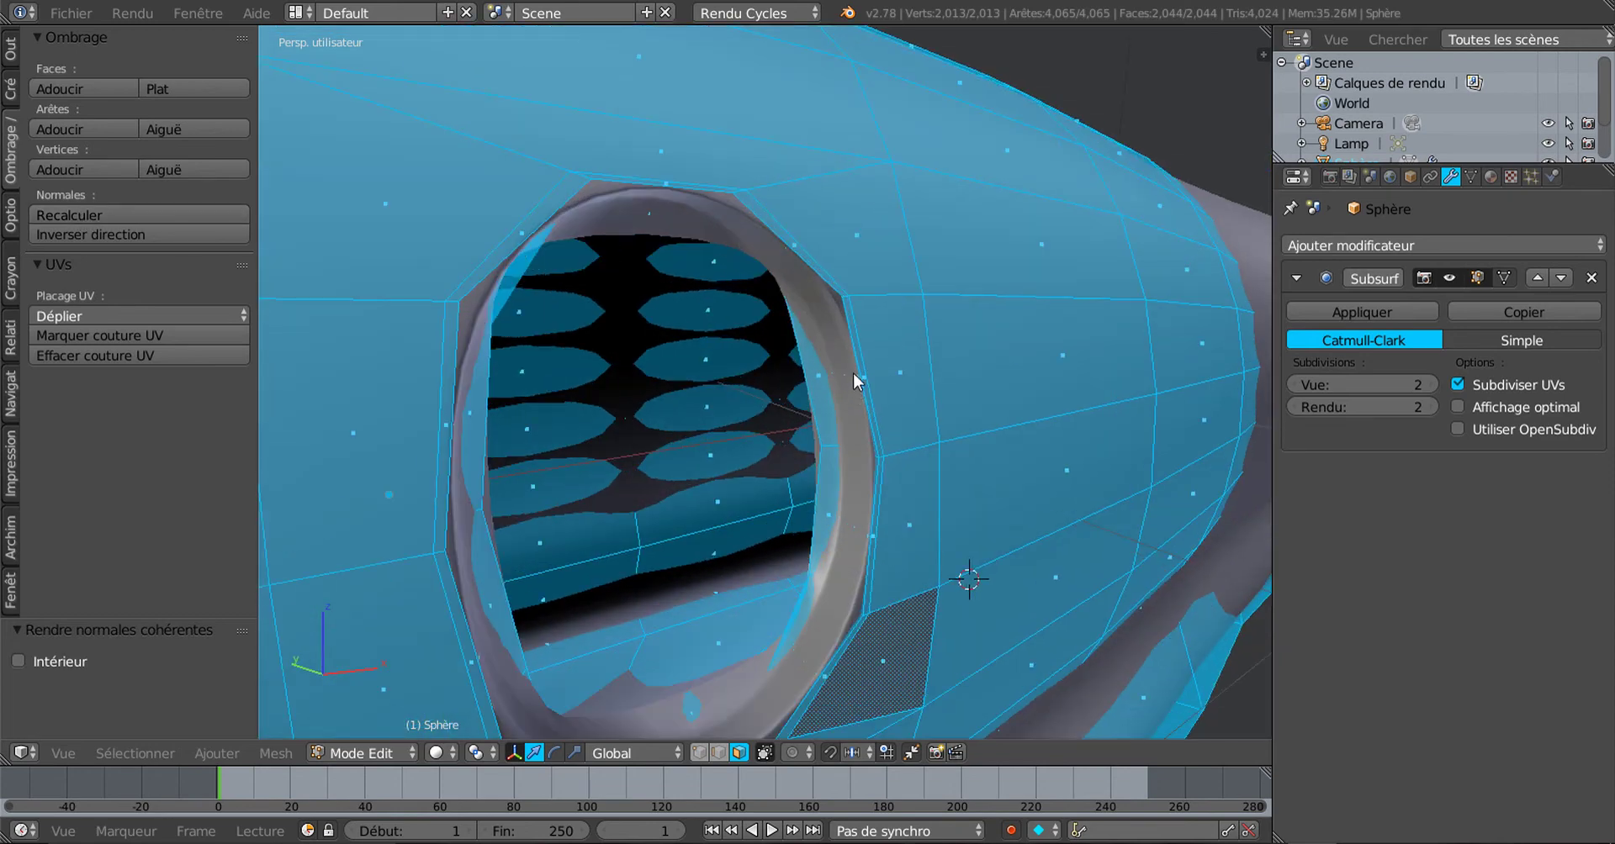
Step: Set the hull's Subsurf view subdivisions to 0 and return to Edit Mode at the third window's upper corner
key(Tab)
click(1300, 385)
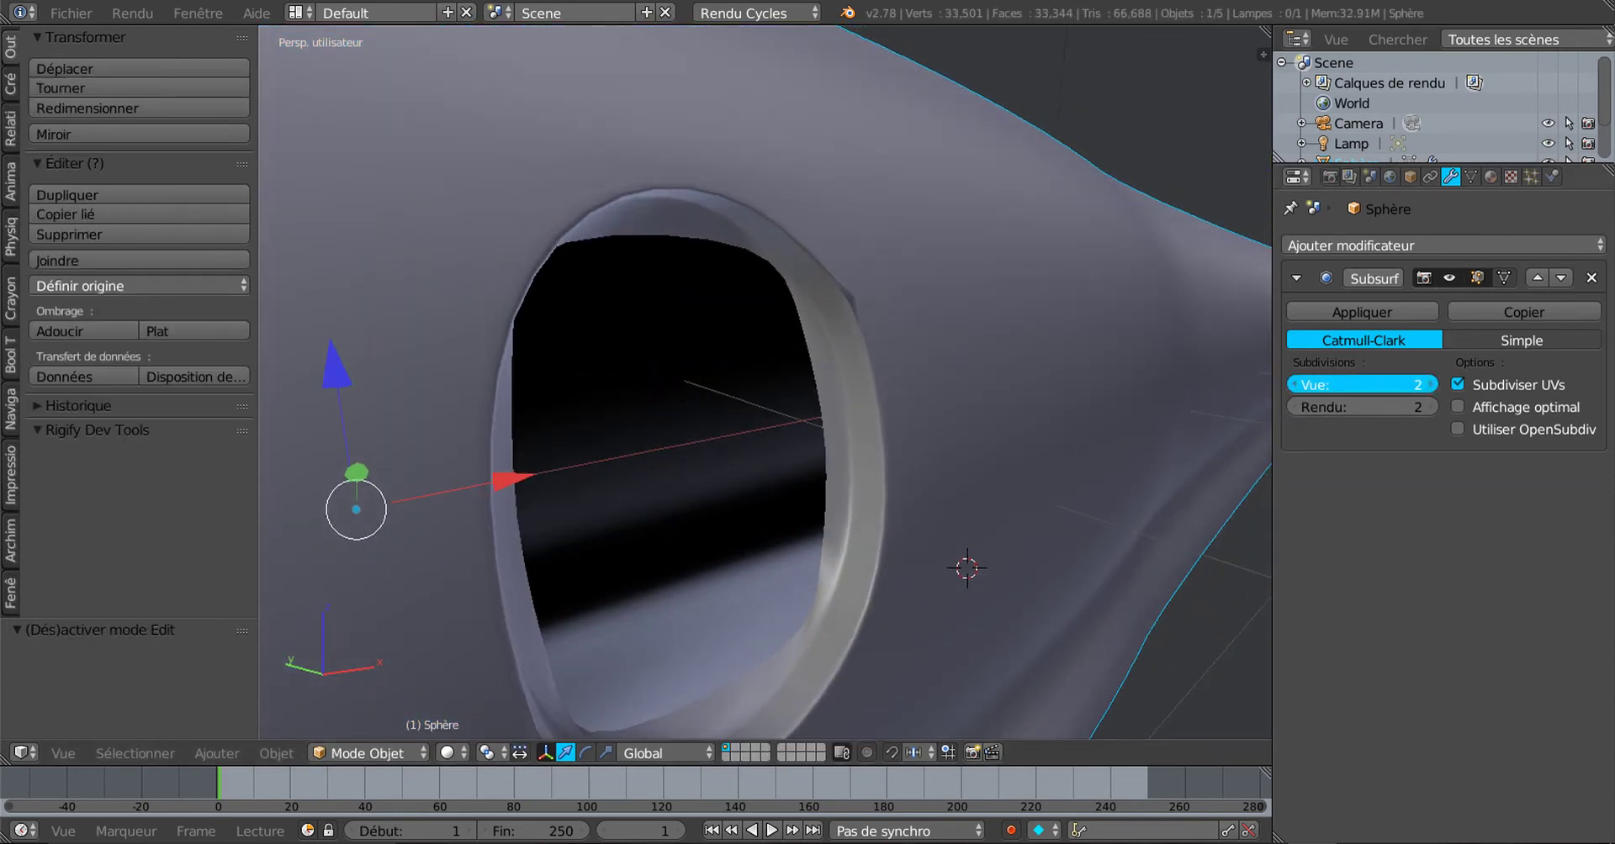
text(0)
key(Return)
middle_drag(1106, 390, 985, 359)
key(Tab)
scroll(983, 360, up, 4)
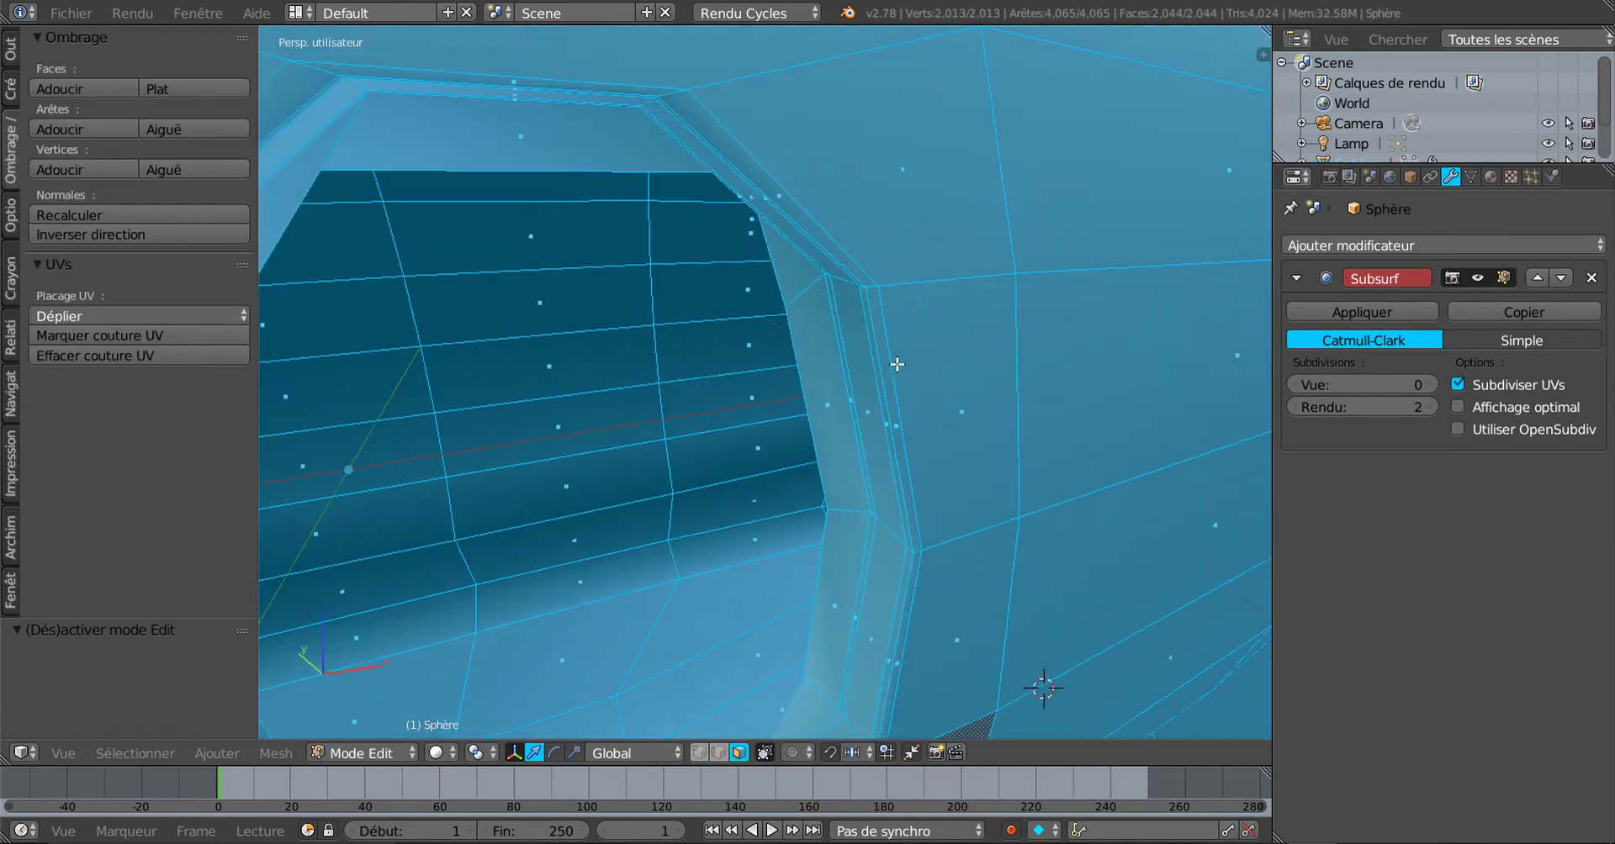
Step: Using edge selection, delete the tiny stray edge at the upper corner of the third window's outer rim
middle_drag(940, 320, 930, 391)
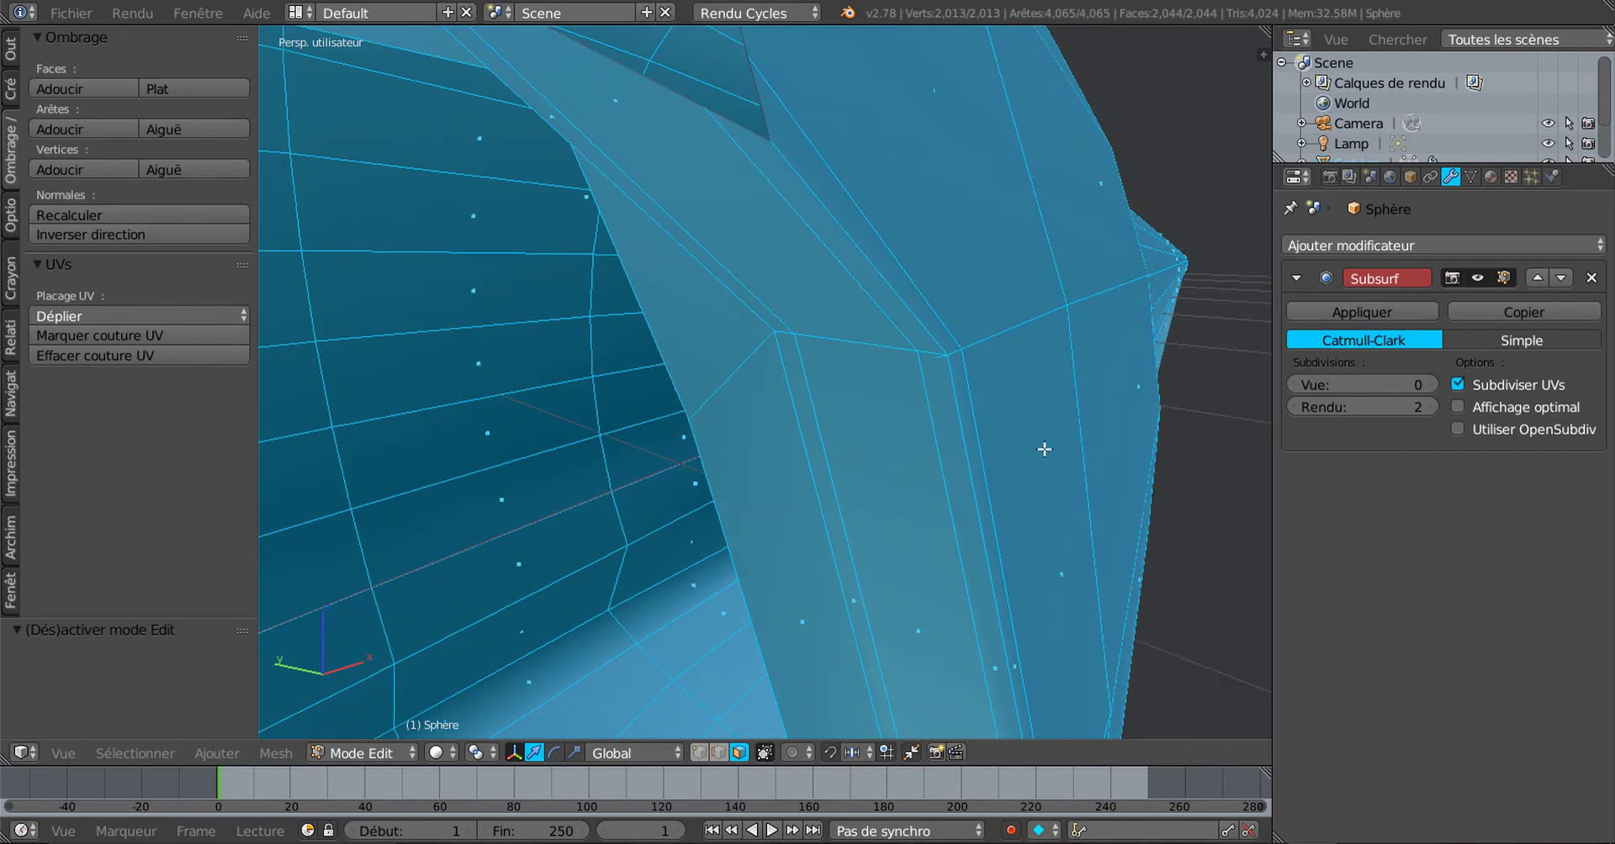
scroll(1005, 429, up, 3)
scroll(898, 454, up, 3)
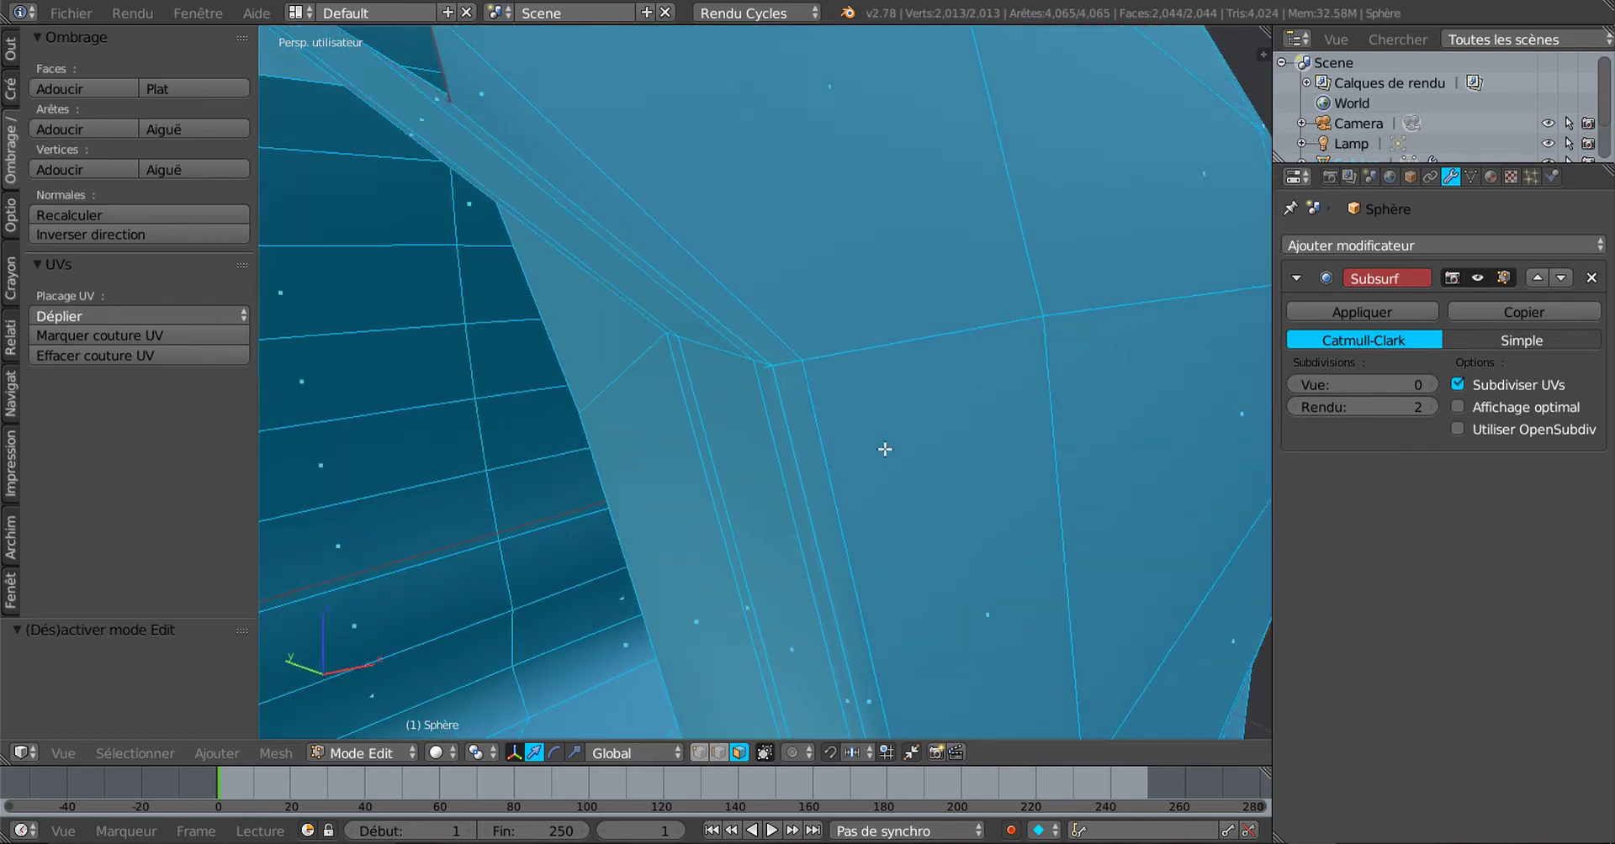
middle_drag(885, 449, 858, 449)
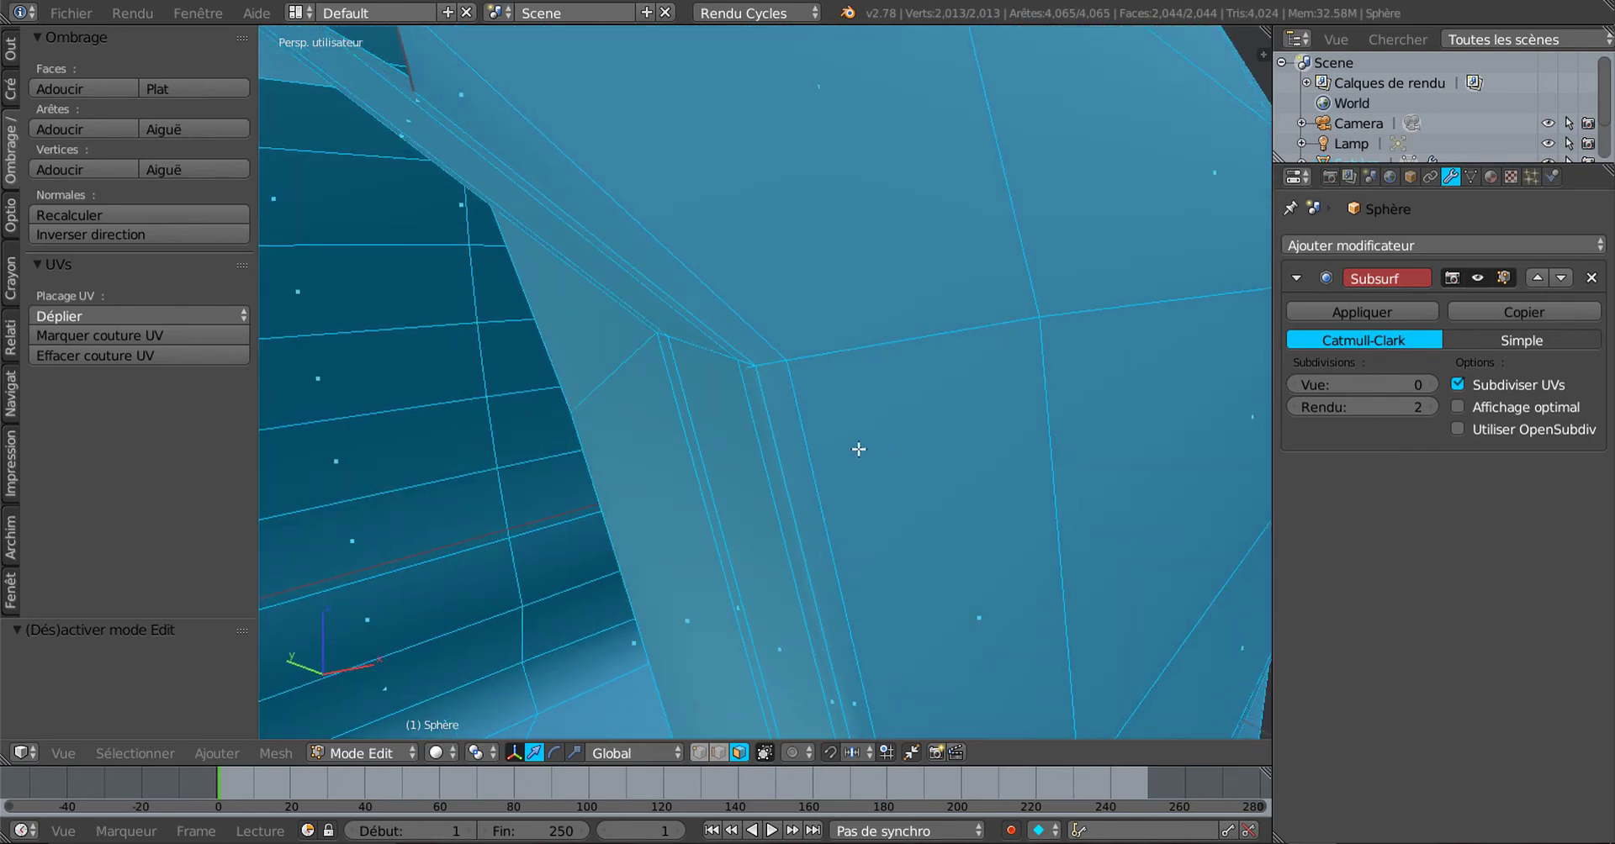
click(720, 751)
right_click(747, 369)
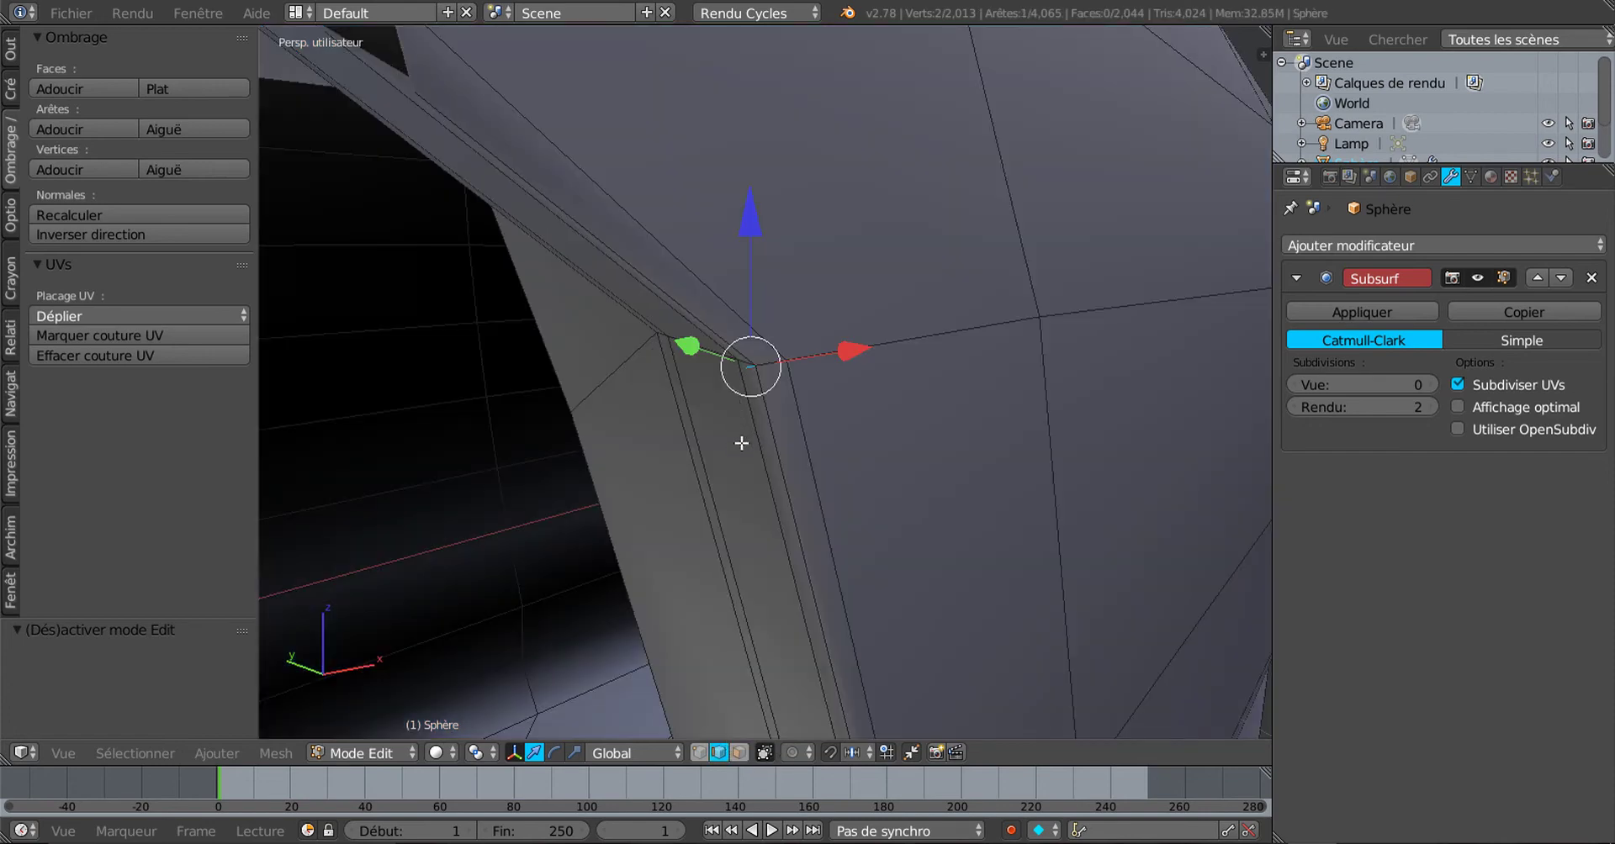
middle_drag(743, 441, 853, 449)
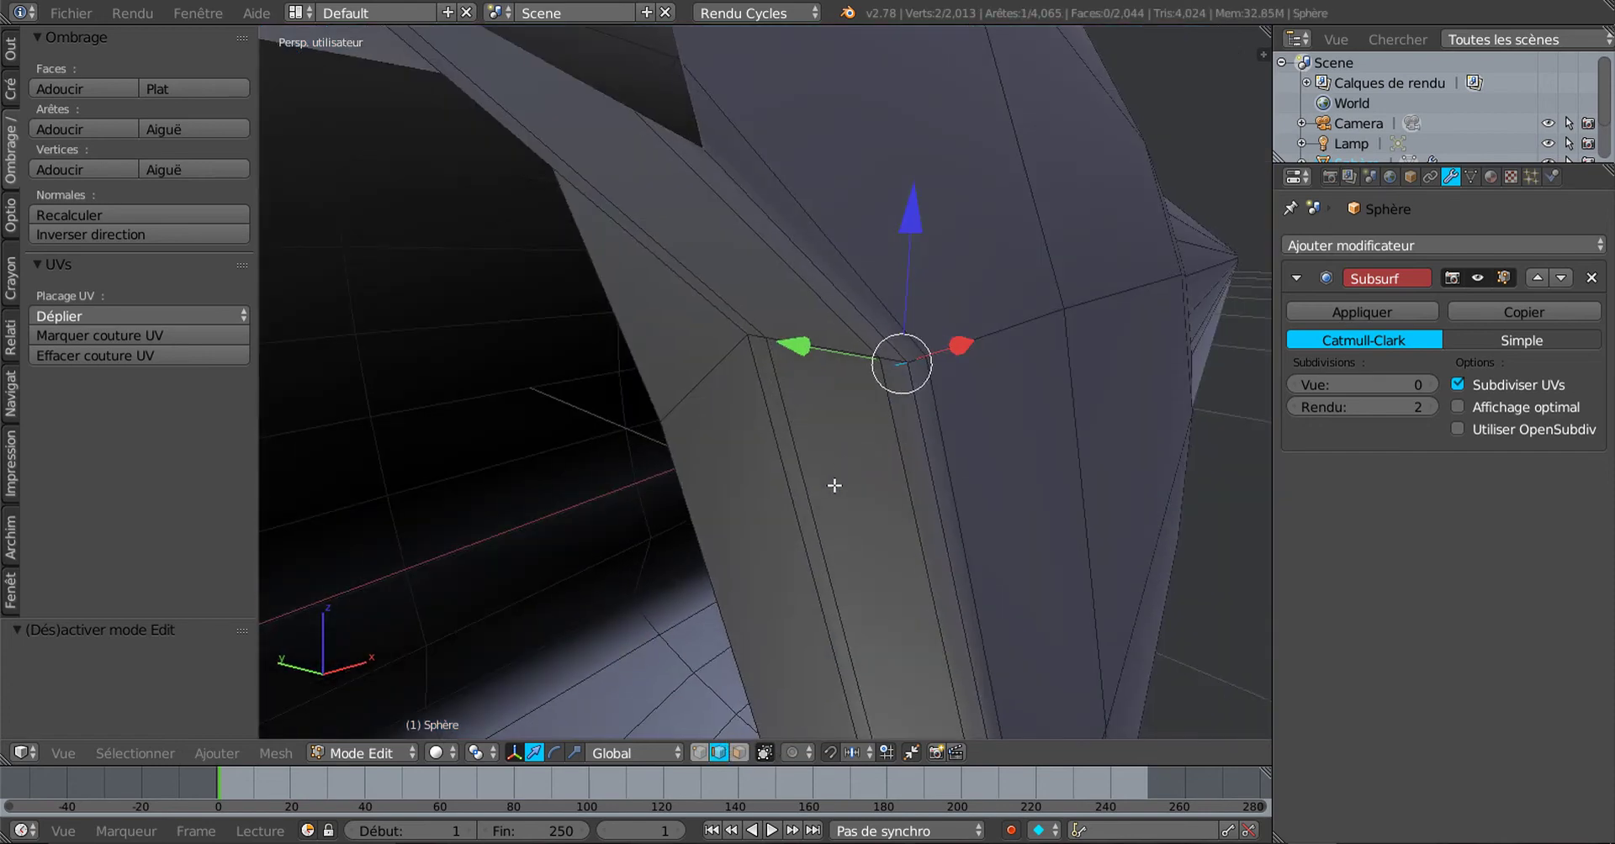
key(x)
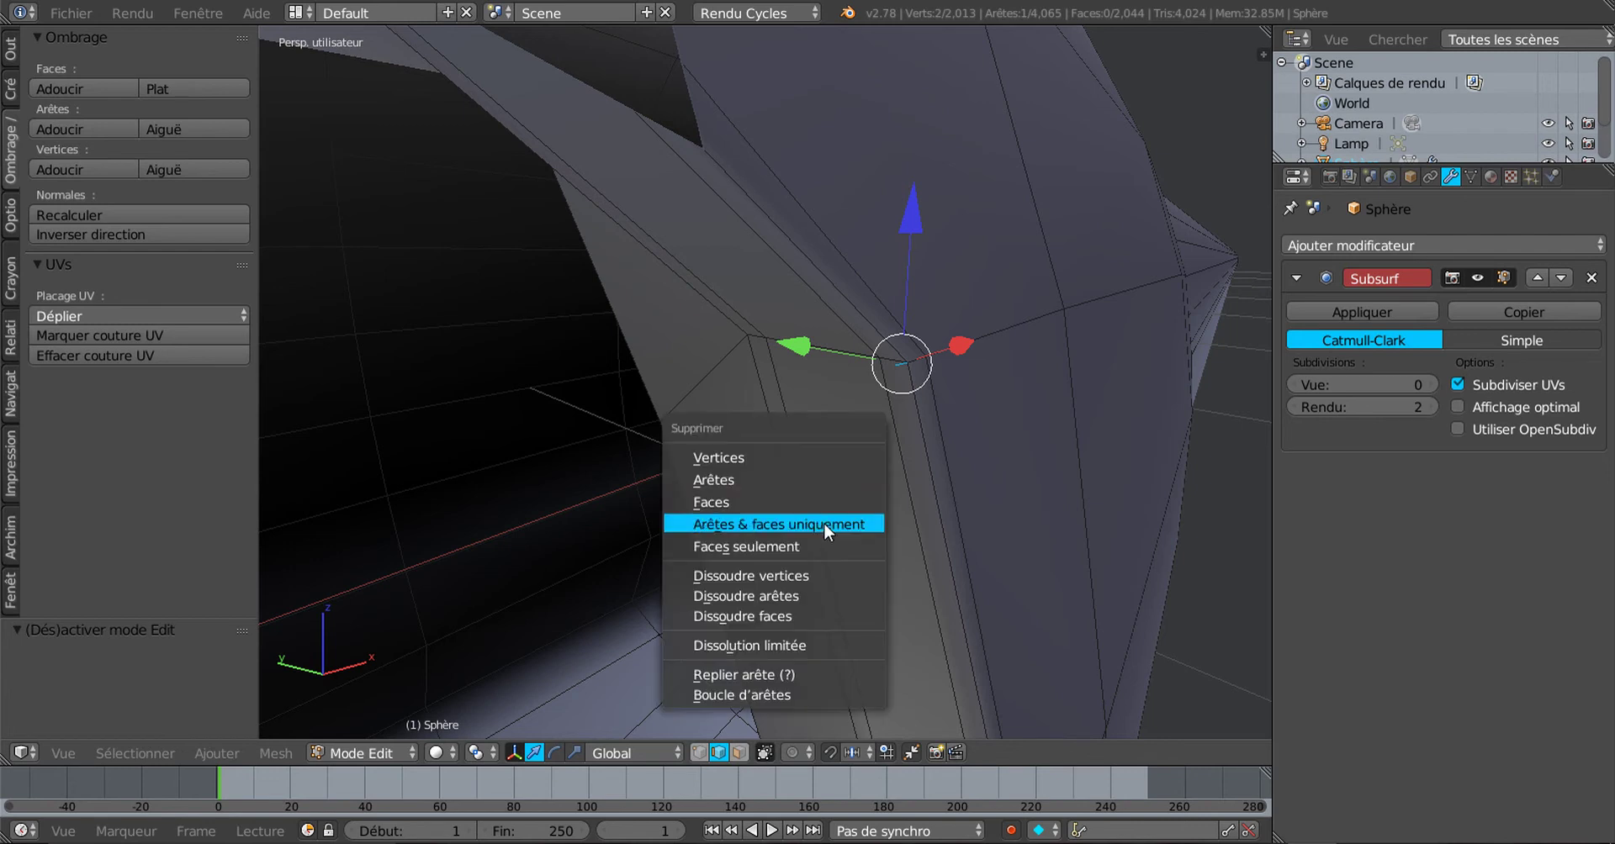
click(806, 593)
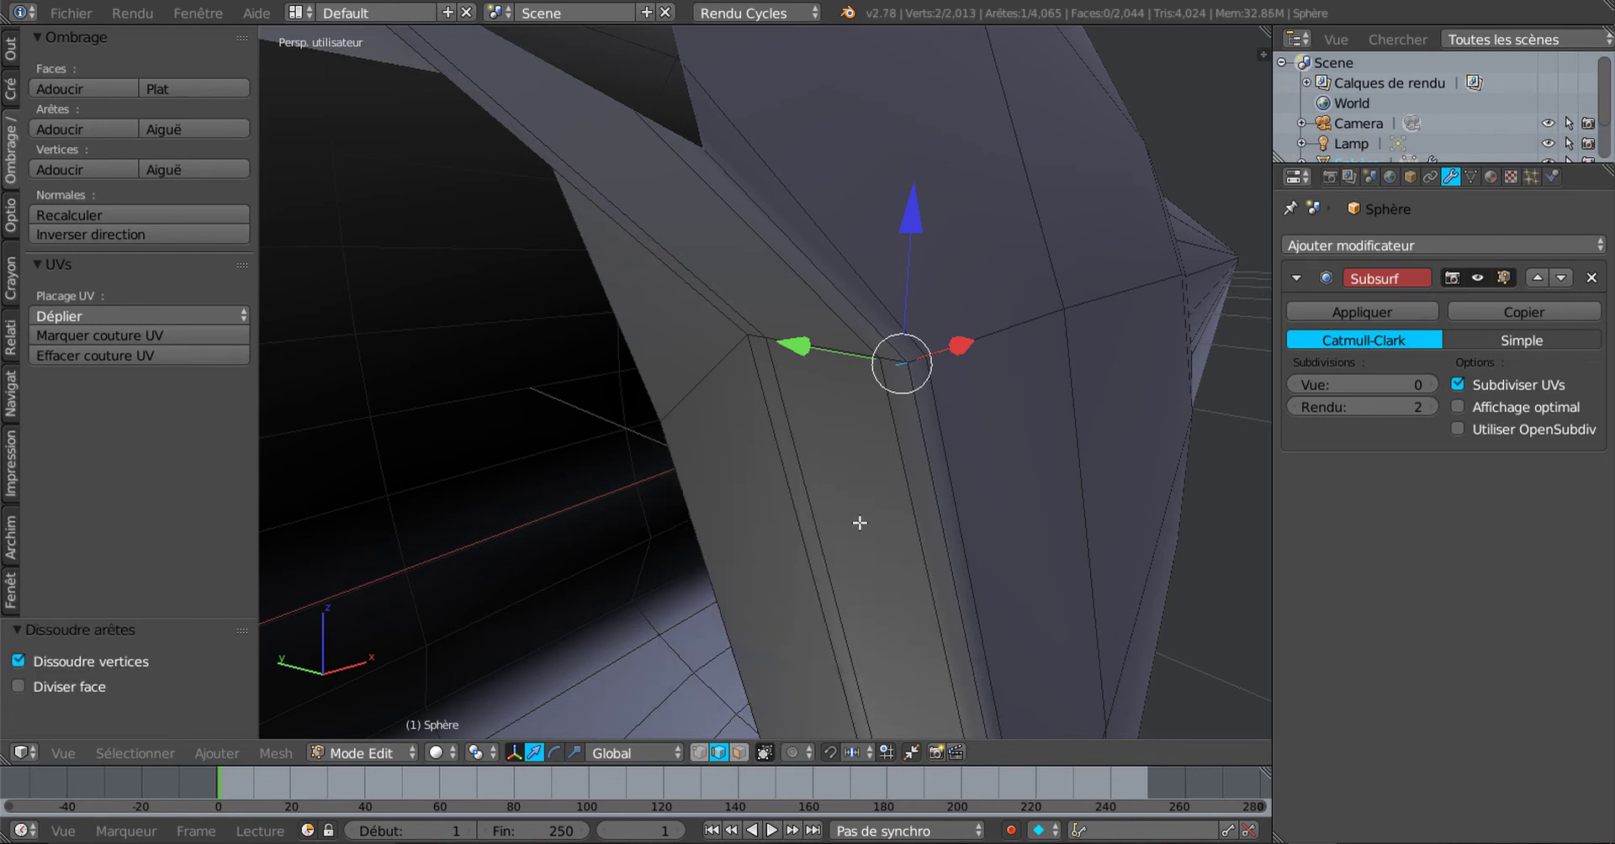
key(x)
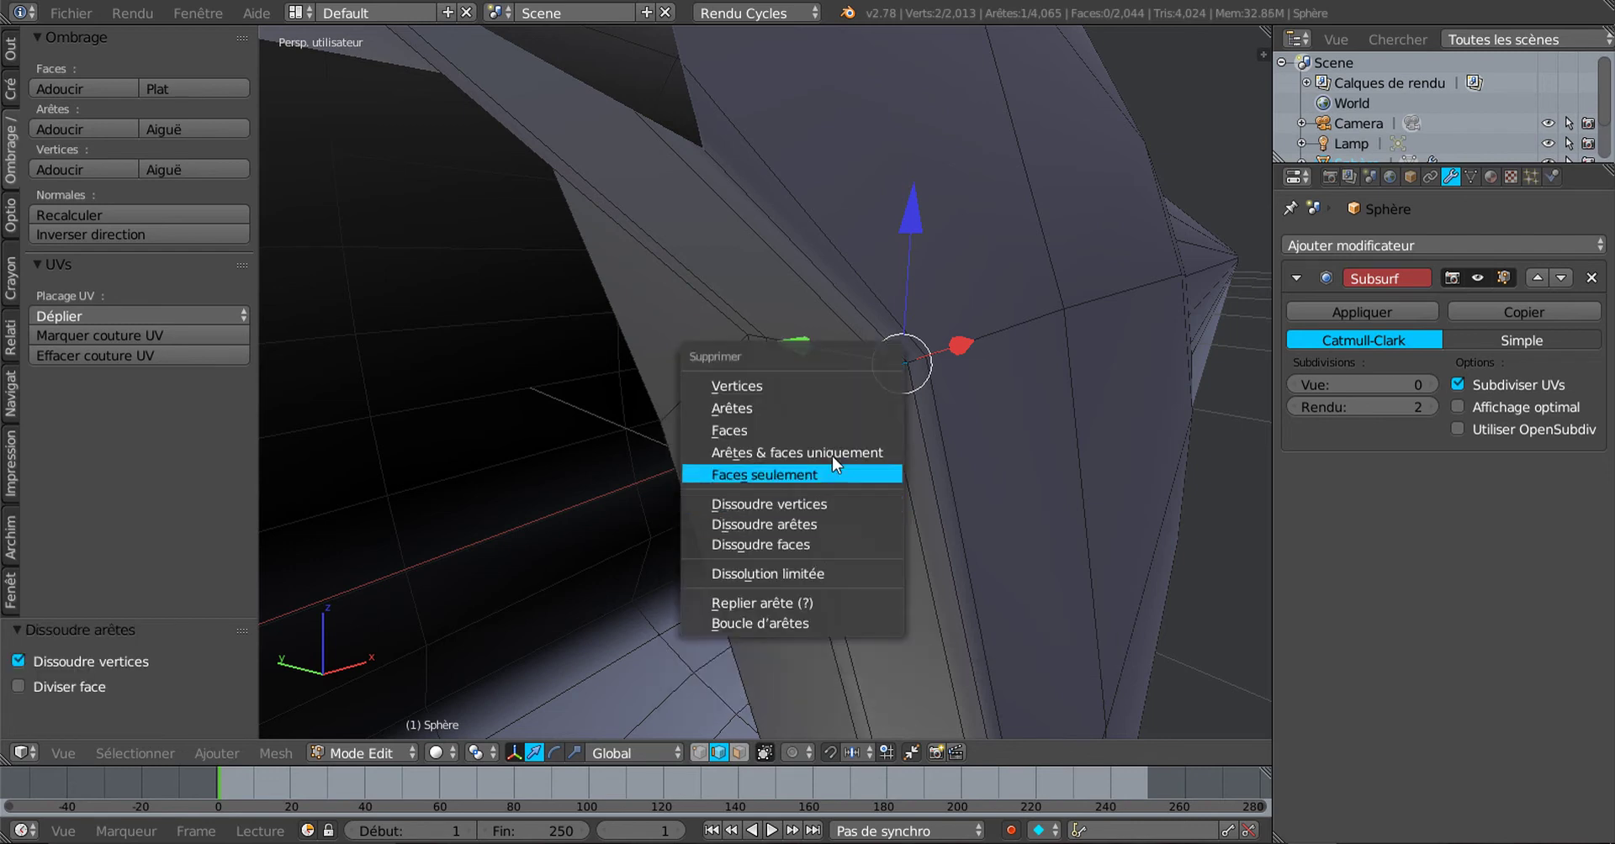
click(809, 406)
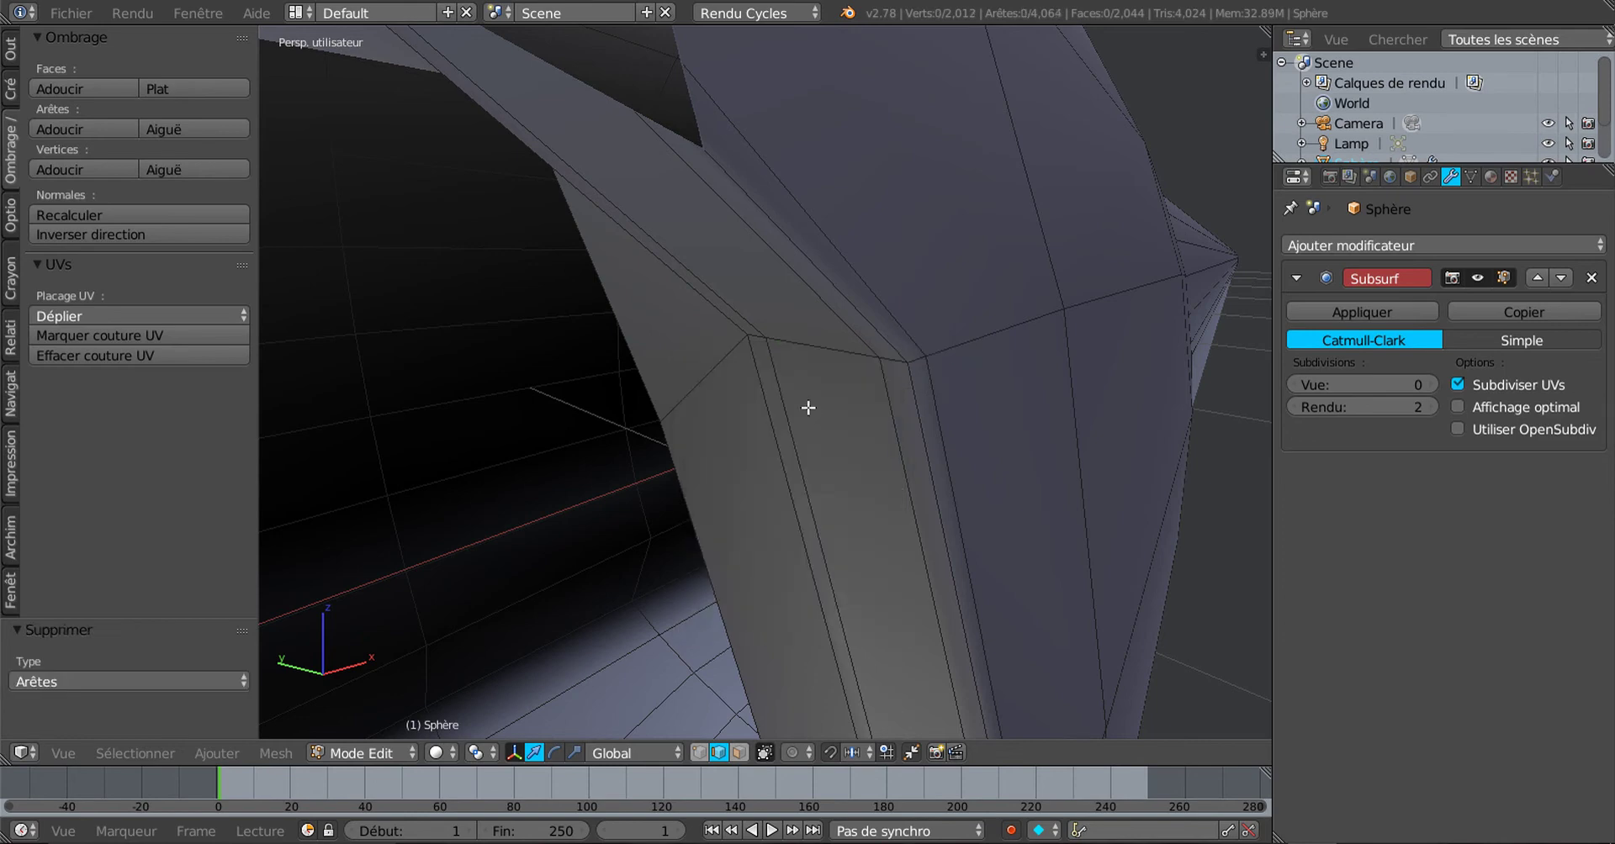
Step: Set the hull's Subsurf view subdivisions to 2 and check the windows in Object Mode
scroll(790, 444, up, 2)
scroll(787, 449, down, 2)
middle_drag(760, 477, 908, 429)
scroll(816, 453, up, 1)
middle_drag(816, 452, 941, 467)
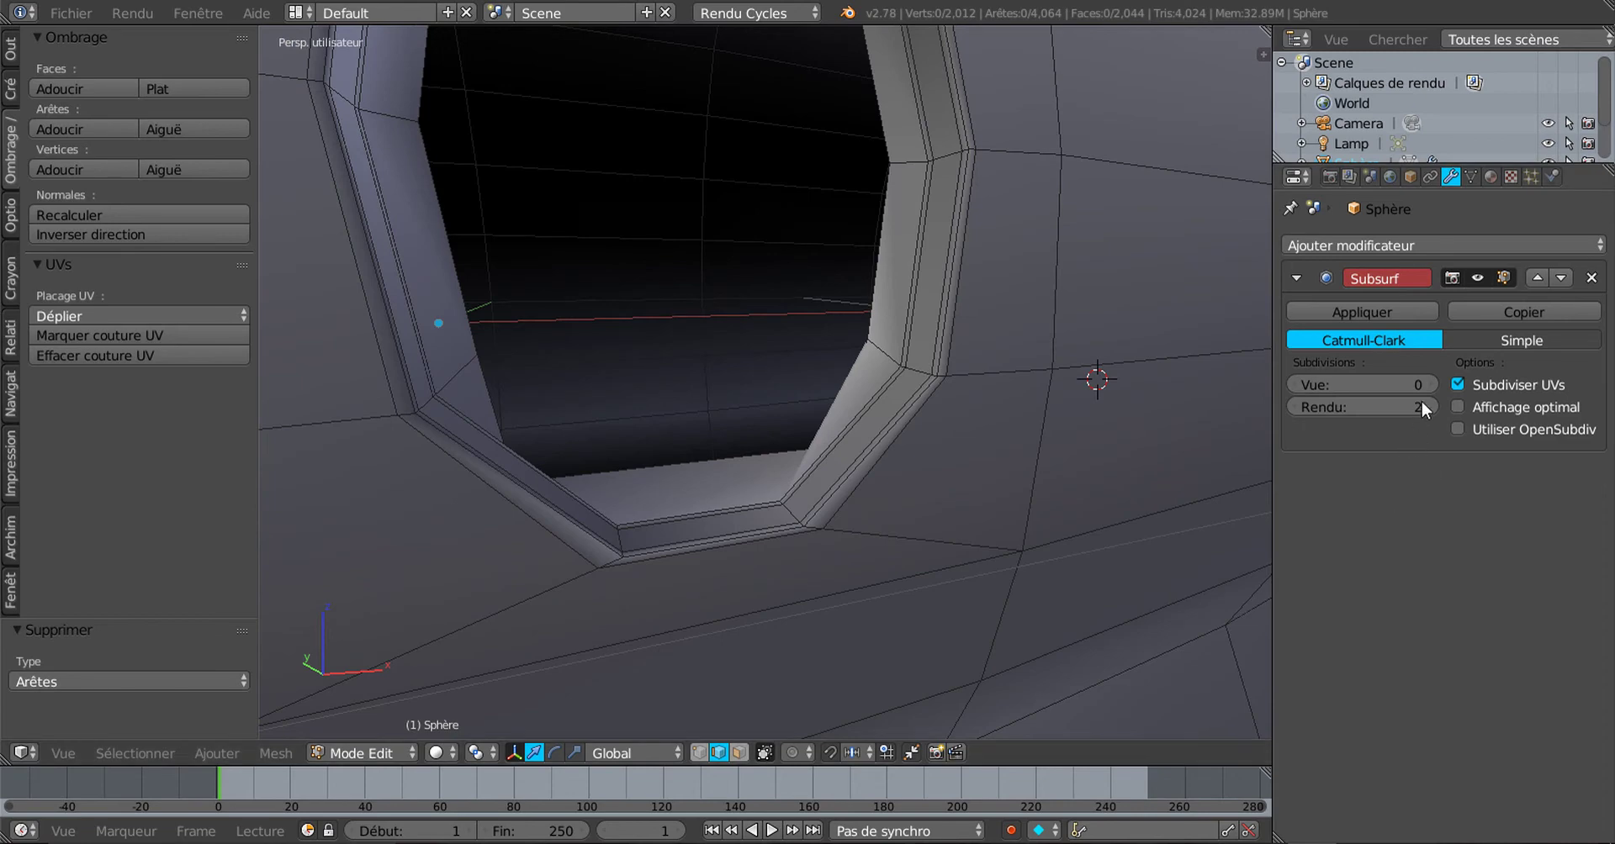
click(1358, 384)
drag(1358, 384, 1379, 384)
scroll(904, 493, down, 6)
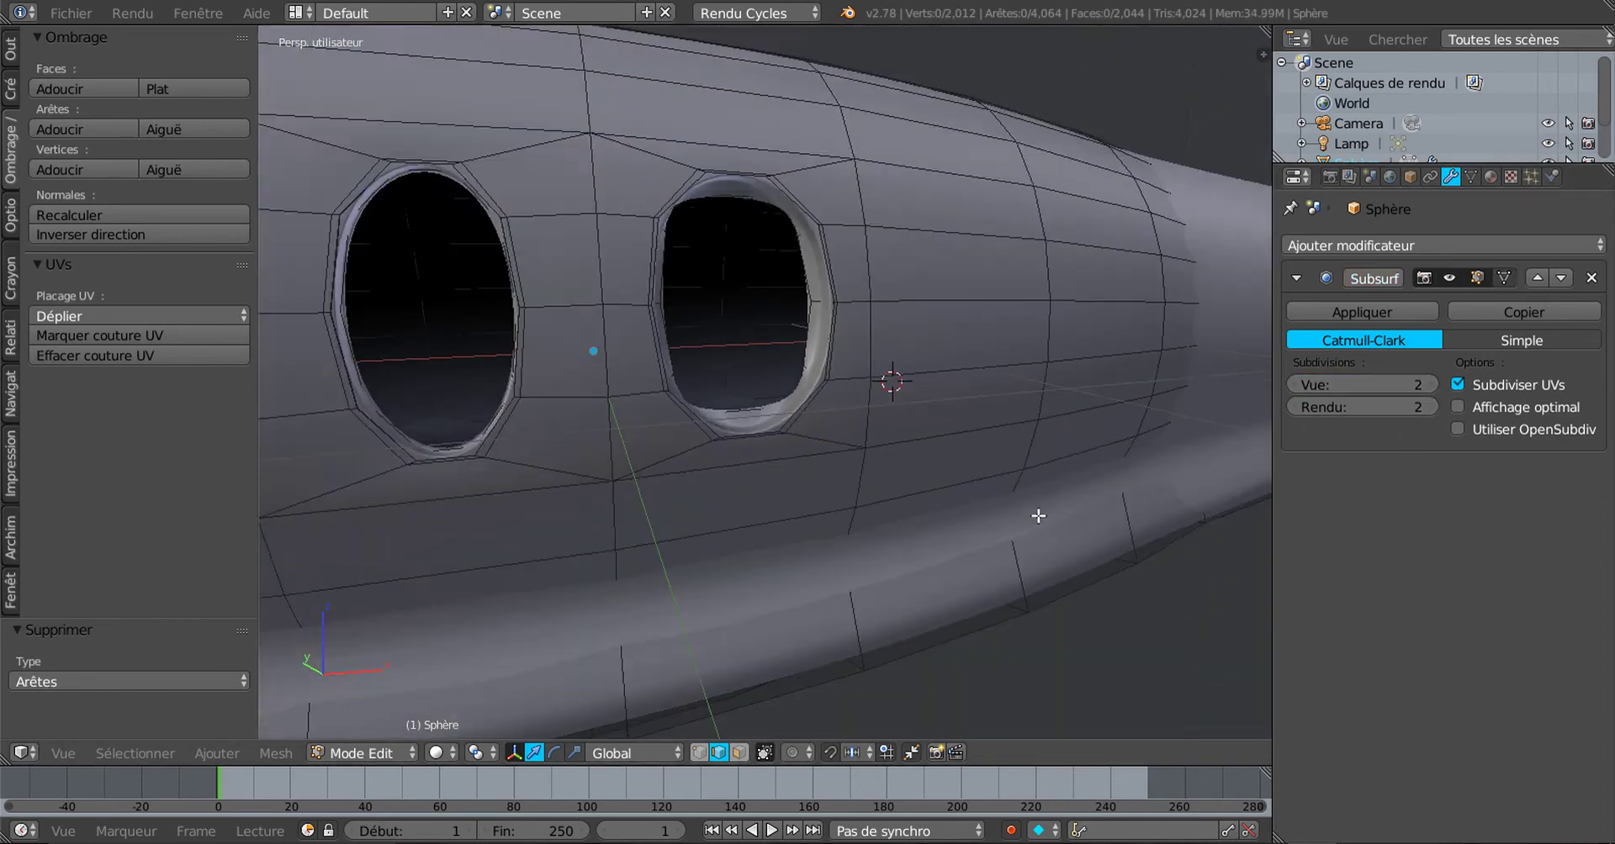
scroll(903, 493, down, 2)
mouse_move(929, 473)
middle_down()
mouse_move(901, 473)
mouse_move(943, 472)
middle_up()
key(Tab)
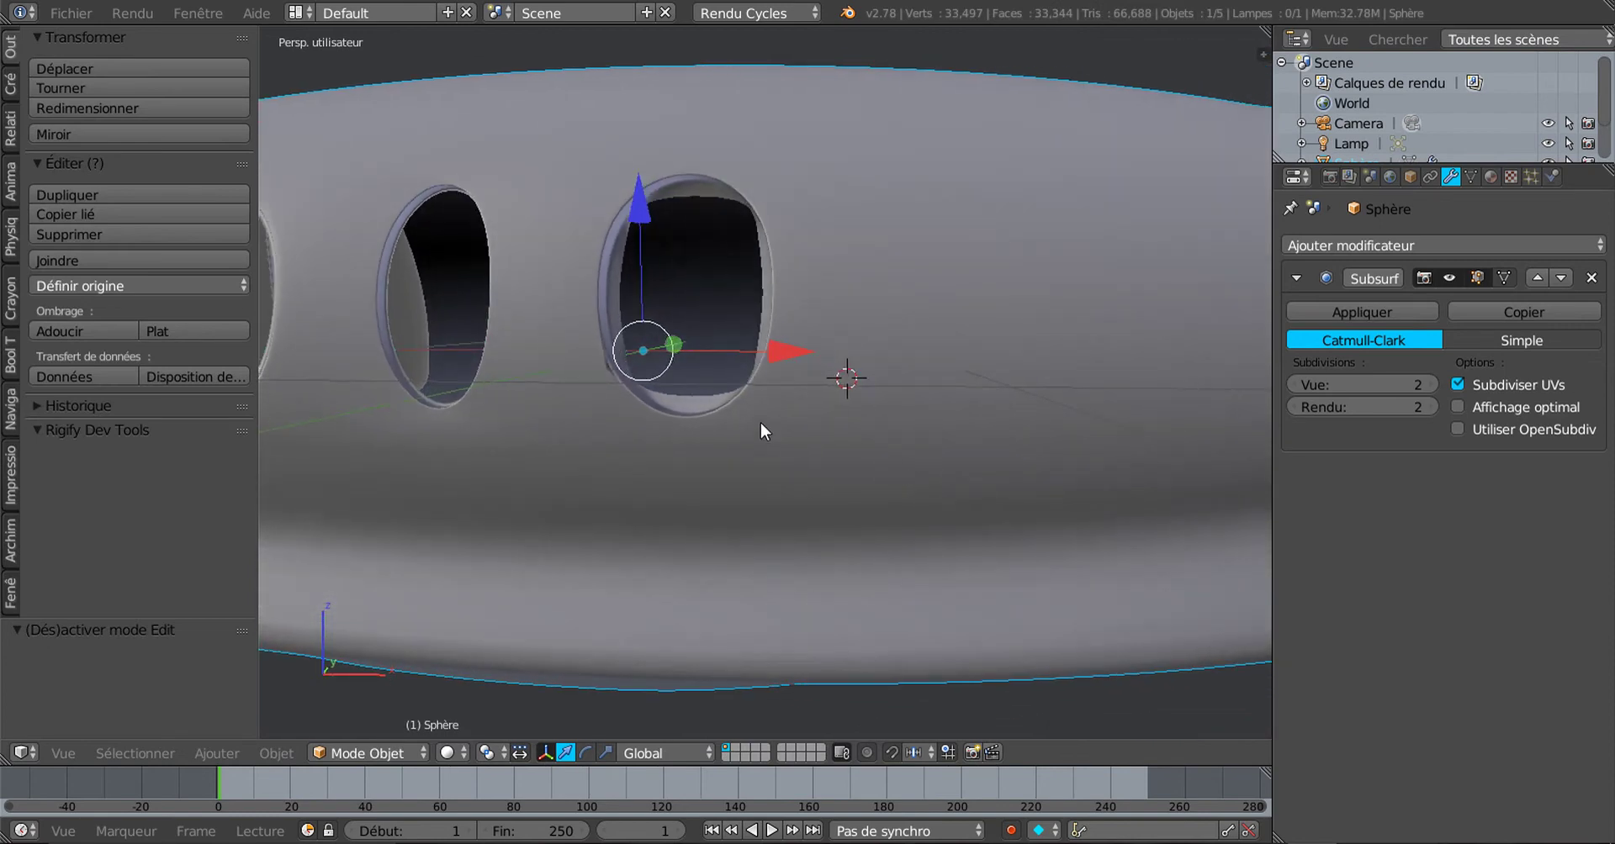
Step: In Edit Mode, set the hull's Subsurf view subdivisions to 0 and inspect the third window's lower rim corner
key(Tab)
scroll(776, 452, up, 8)
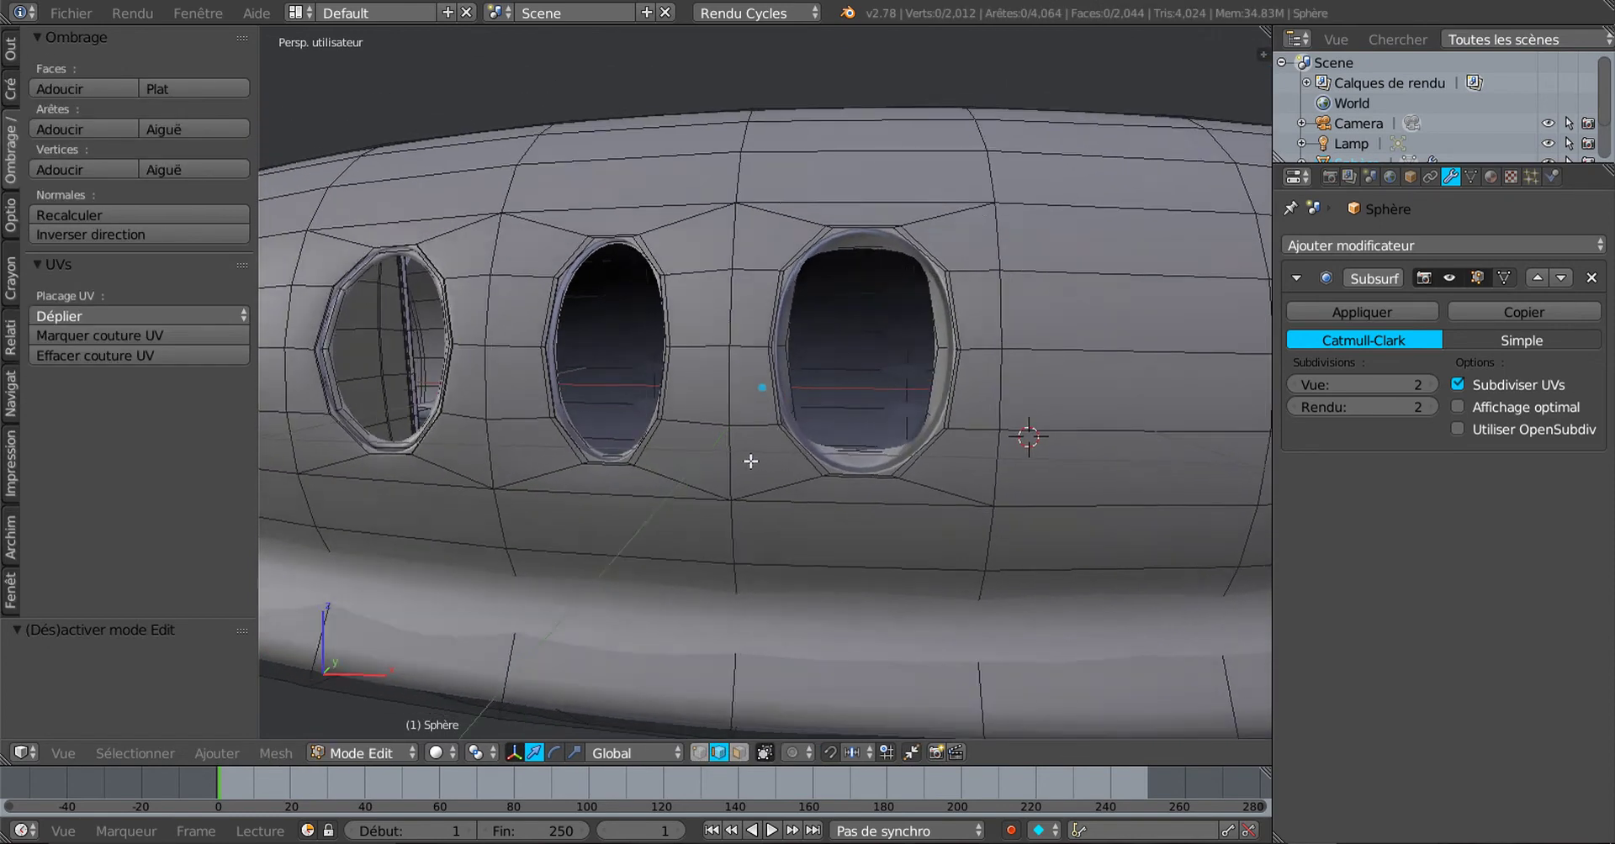
scroll(756, 505, up, 3)
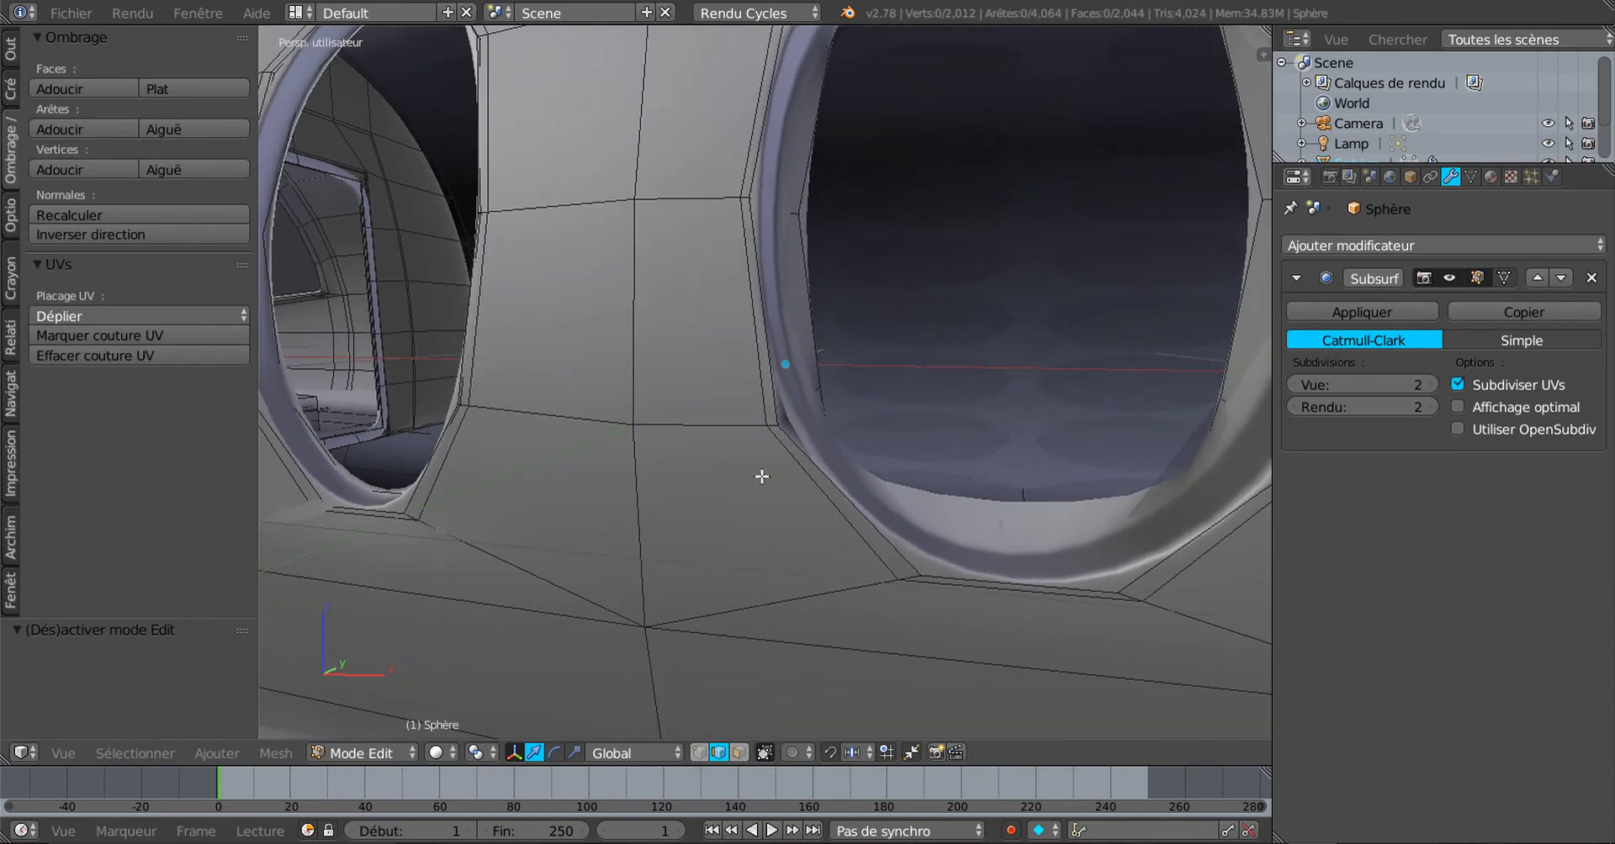
click(1294, 385)
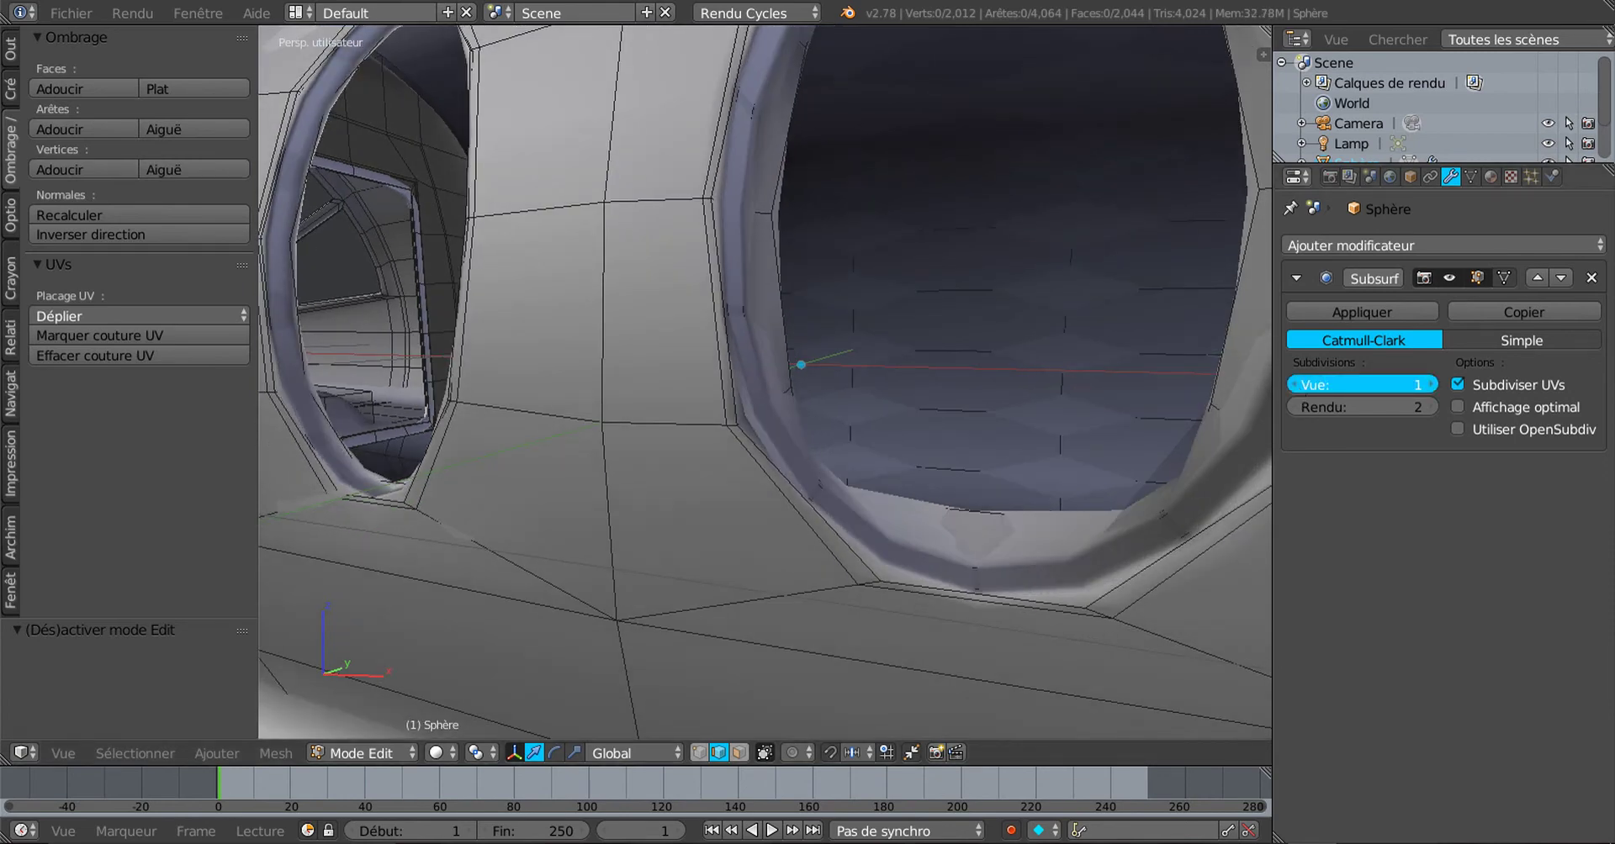
click(1295, 385)
scroll(756, 443, up, 4)
mouse_move(741, 461)
middle_down()
mouse_move(796, 446)
mouse_move(729, 452)
middle_up()
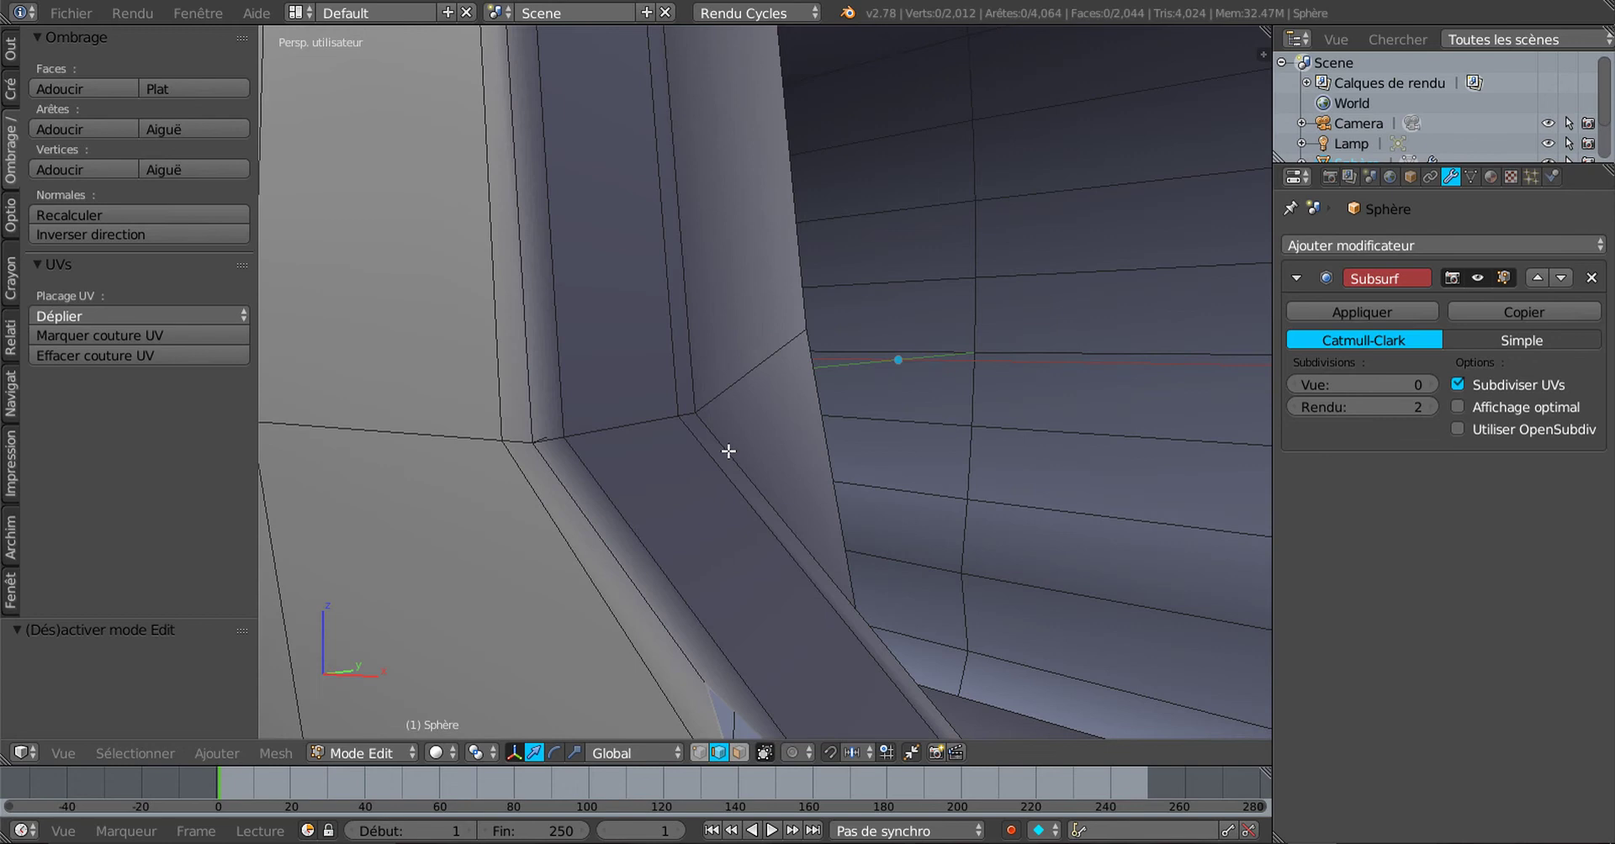
Step: Delete the tiny stray edge at the lower corner of the third window's outer rim
right_click(543, 432)
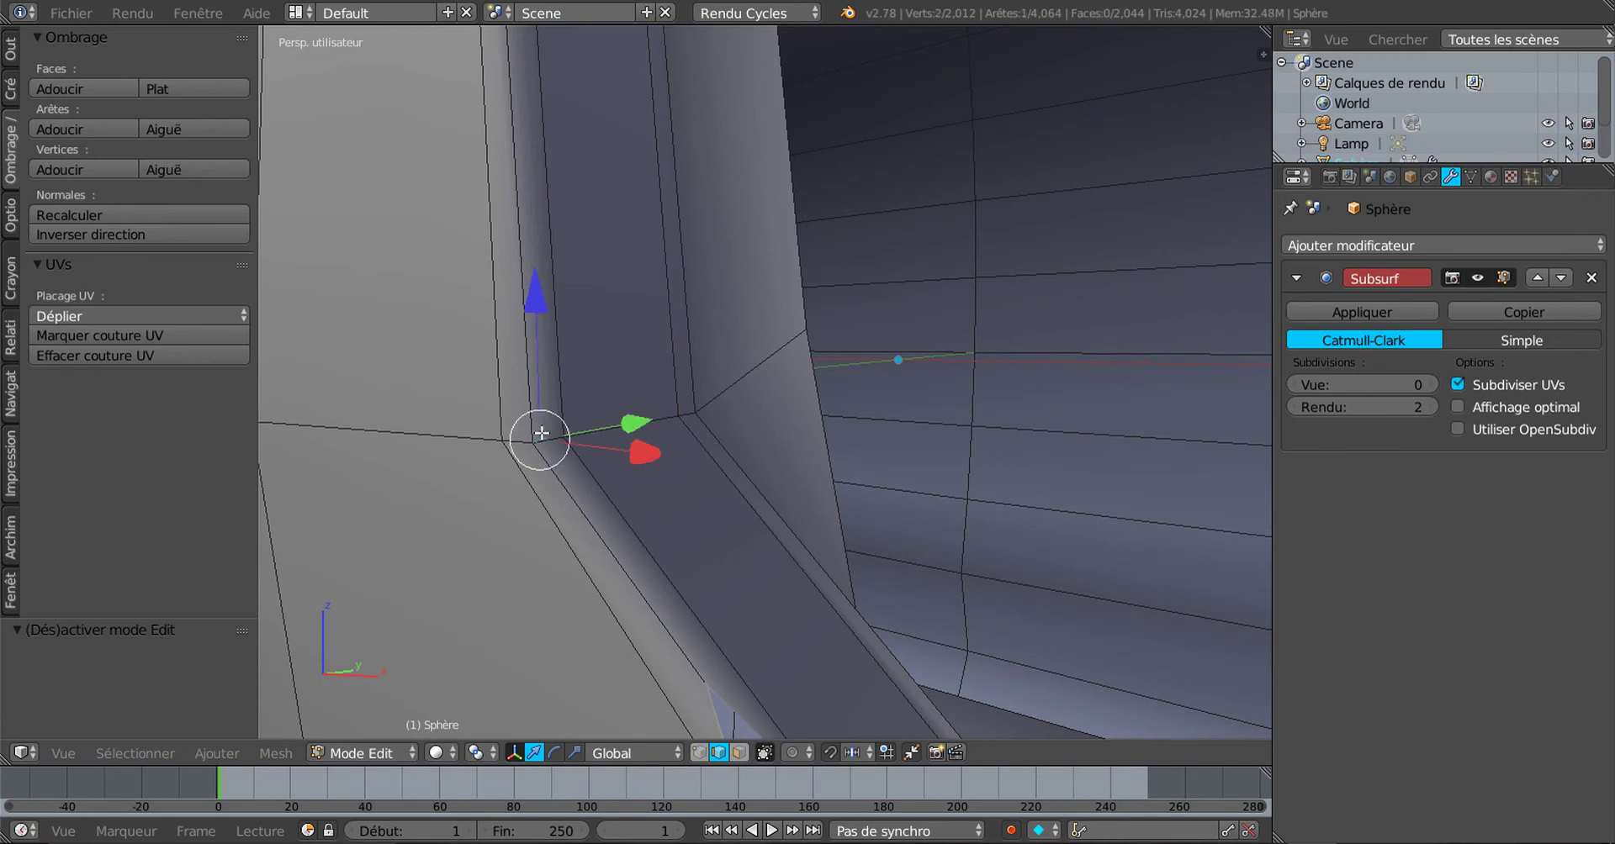
key(x)
click(673, 510)
Step: Set the hull's Subsurf view subdivisions to 2 and check the window openings in Object Mode
scroll(670, 508, down, 5)
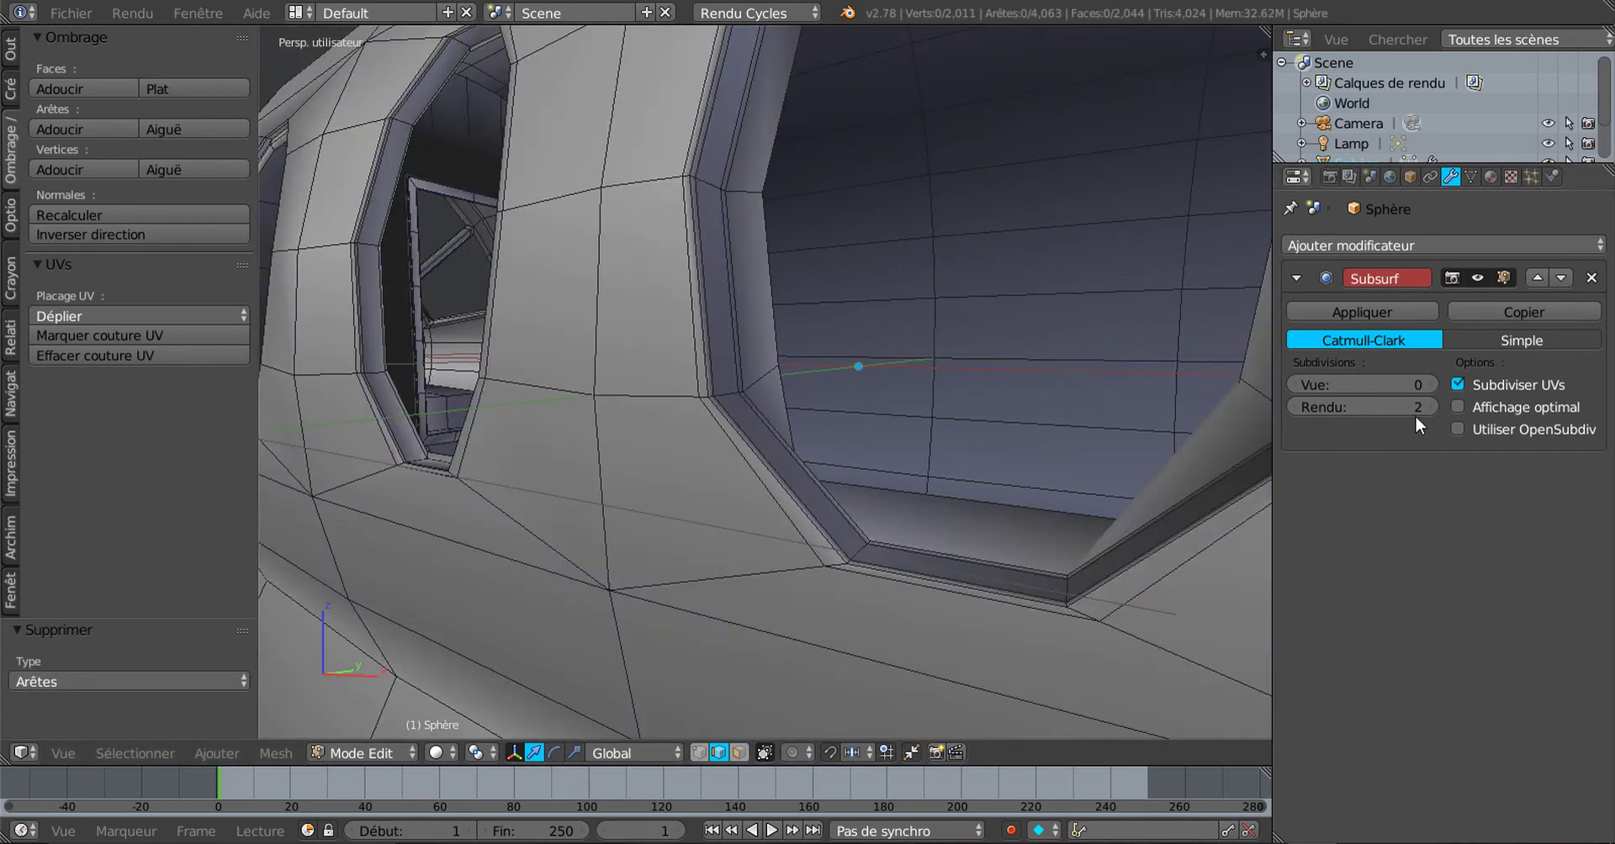
click(1429, 385)
click(1430, 385)
scroll(1013, 475, down, 5)
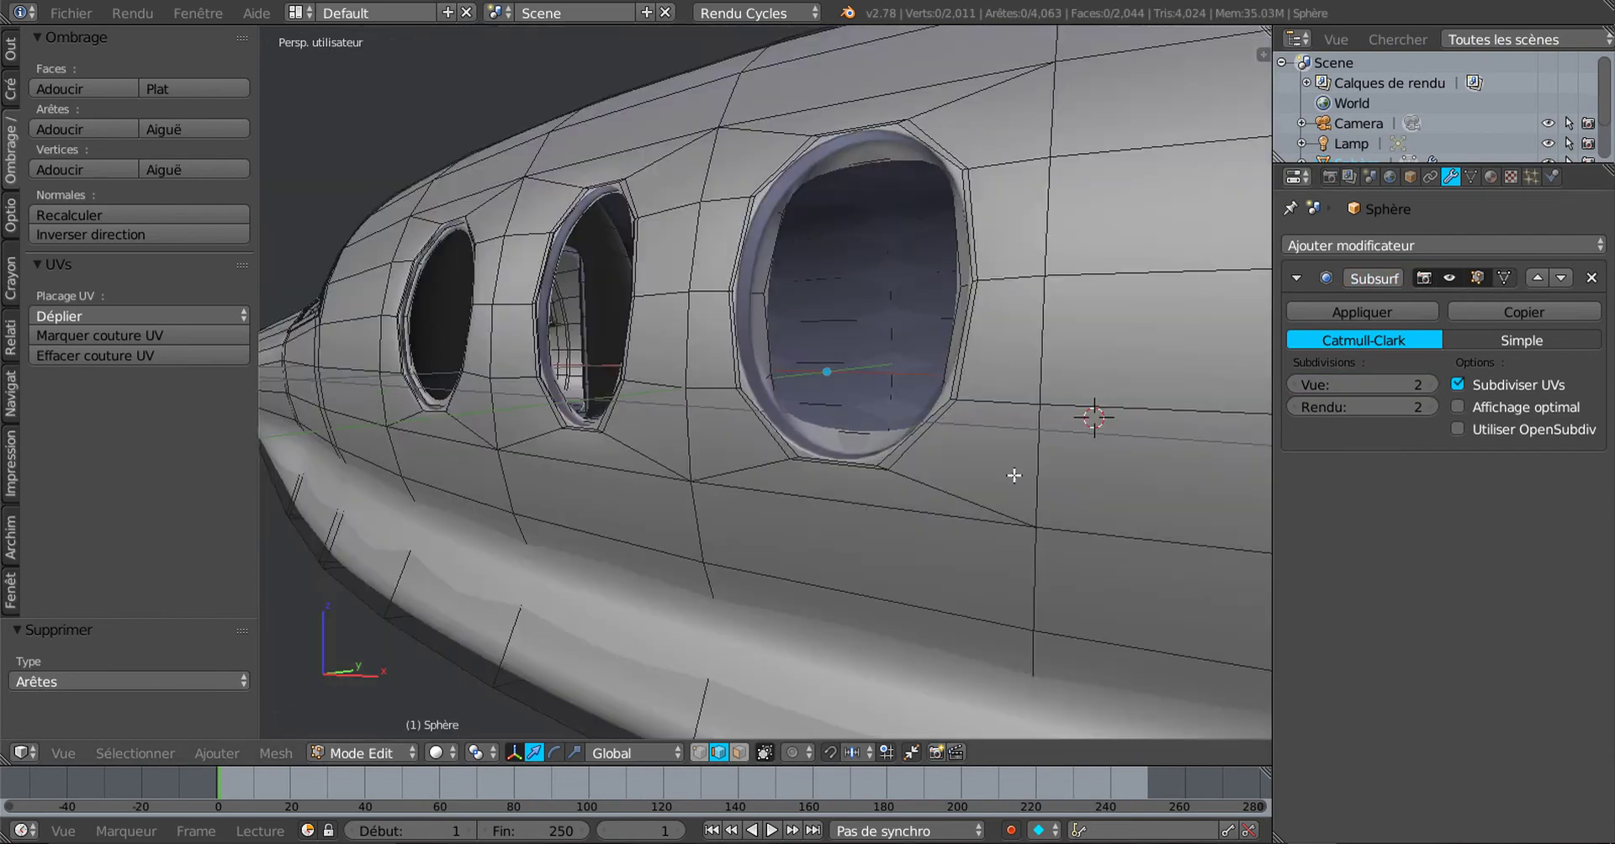
mouse_move(1013, 475)
middle_down()
mouse_move(988, 497)
mouse_move(1017, 501)
middle_up()
key(Tab)
scroll(1020, 518, down, 2)
scroll(1018, 501, up, 2)
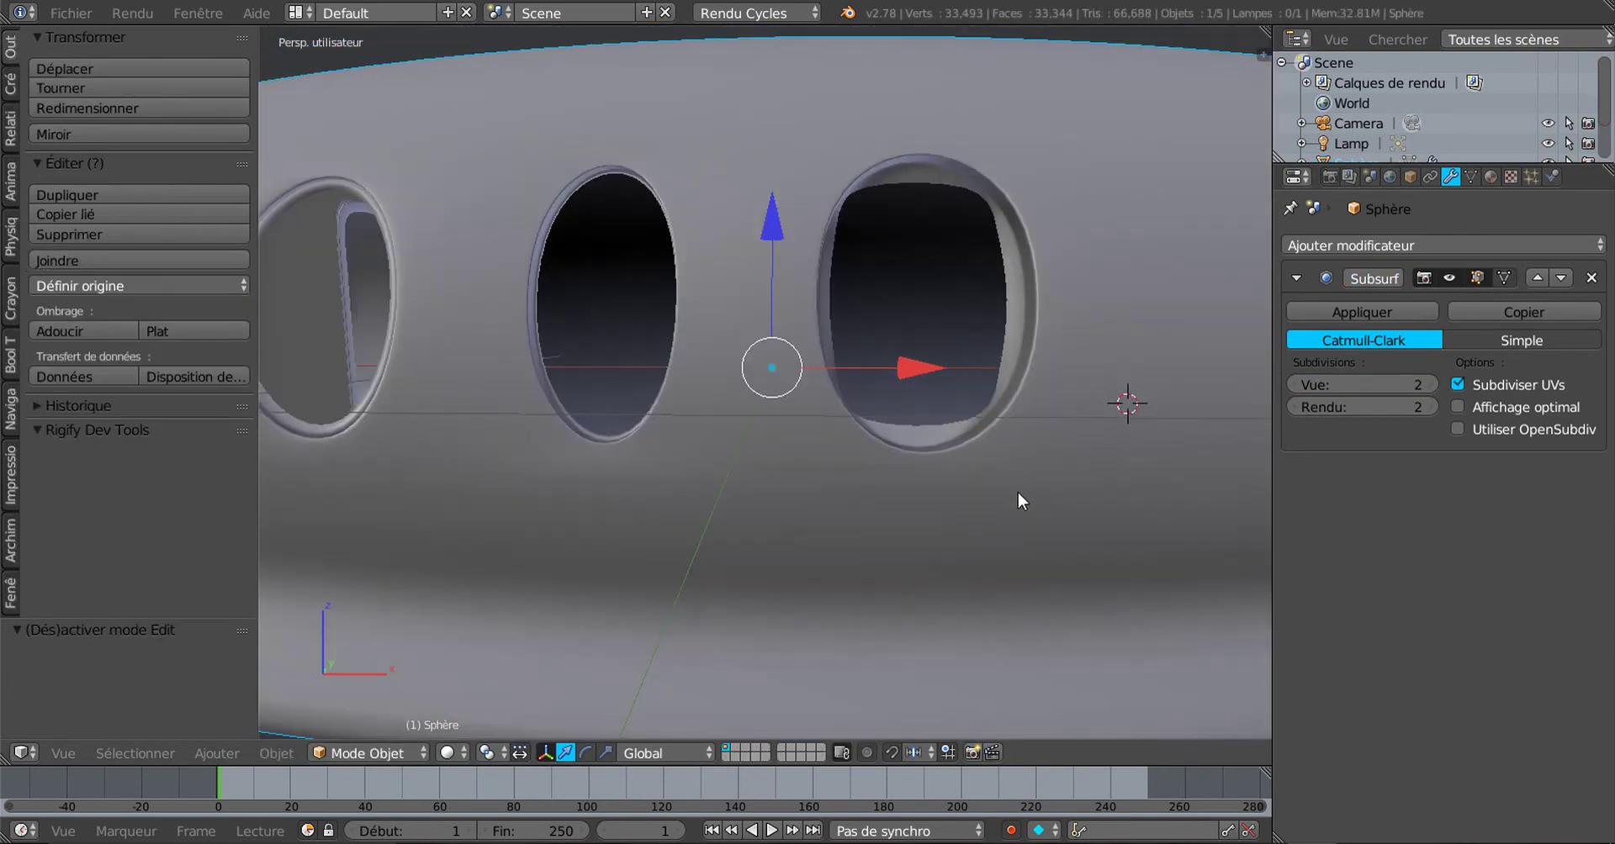
Step: Reveal the hidden objects, move the third window's pane 0.274 along the Y axis into its opening, and deselect everything
key(alt+h)
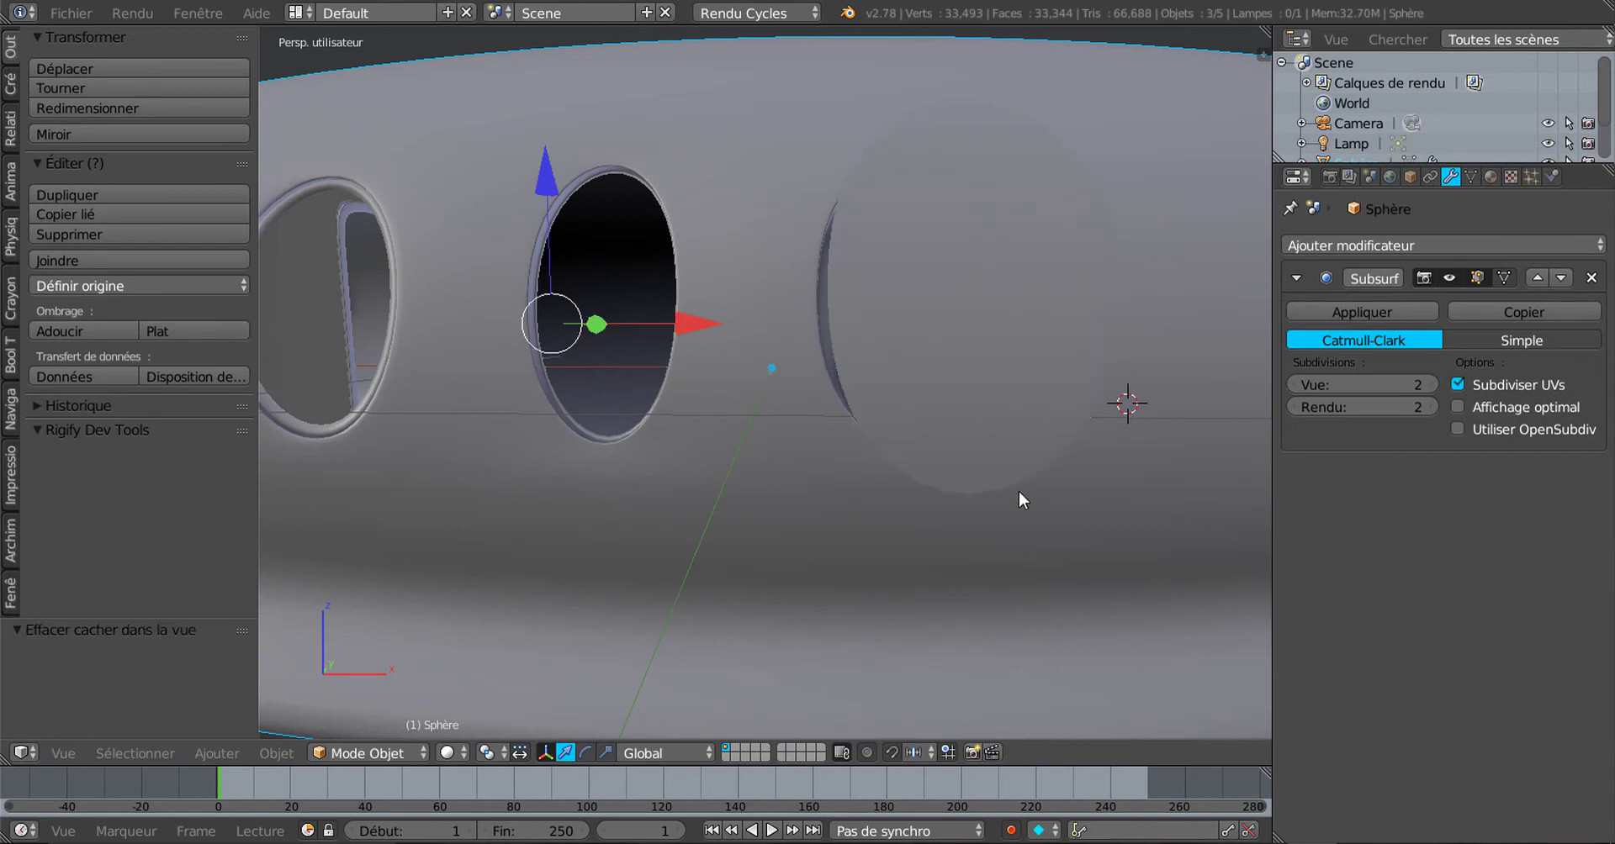
right_click(1013, 390)
middle_drag(1013, 389, 923, 414)
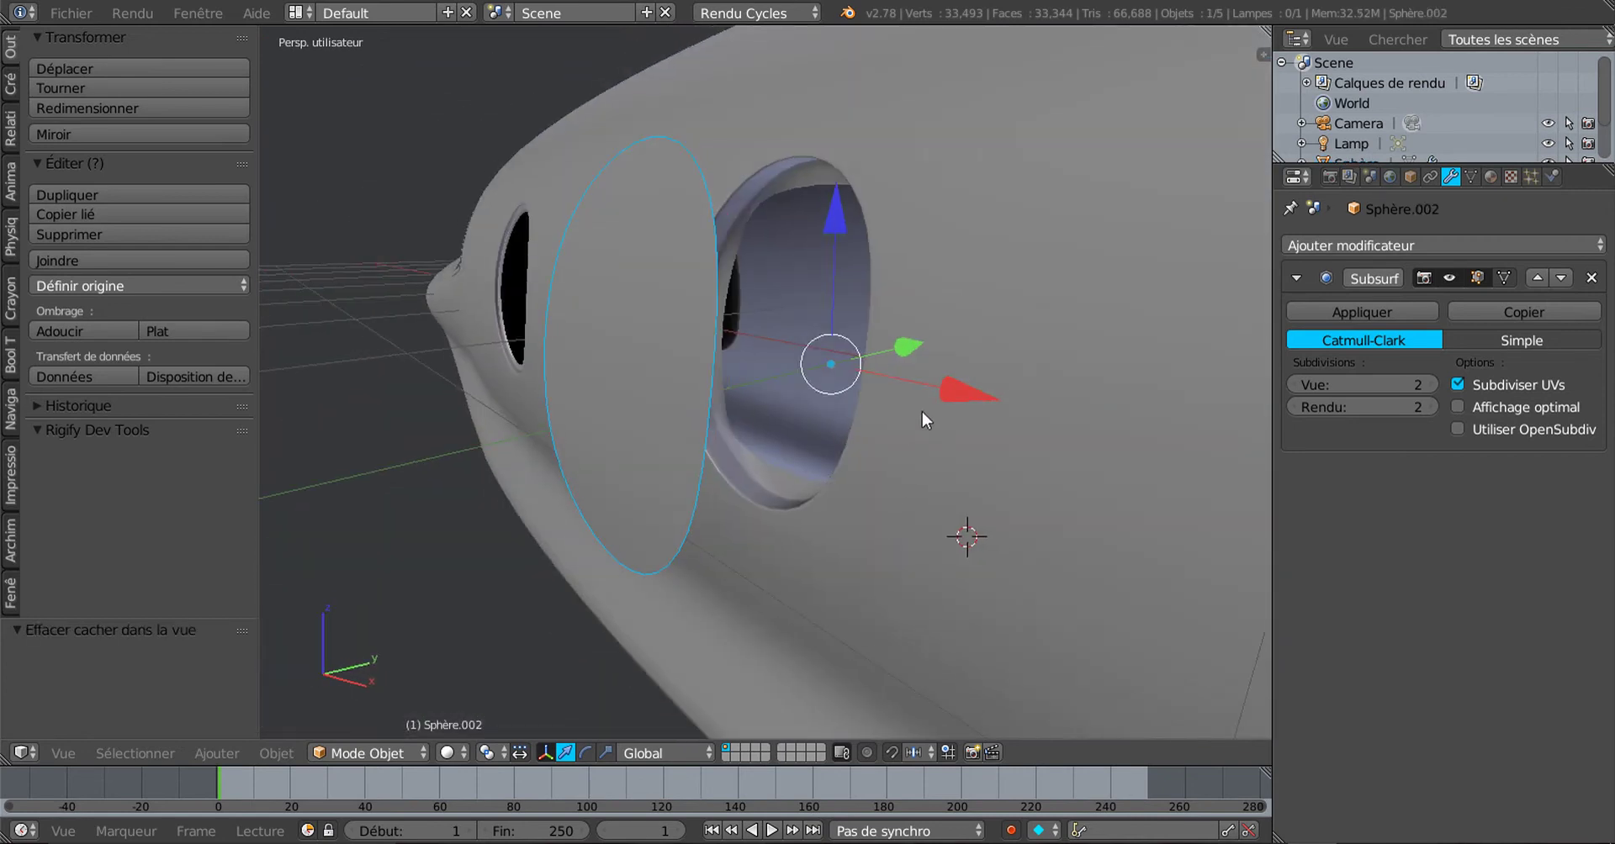
drag(911, 347, 966, 328)
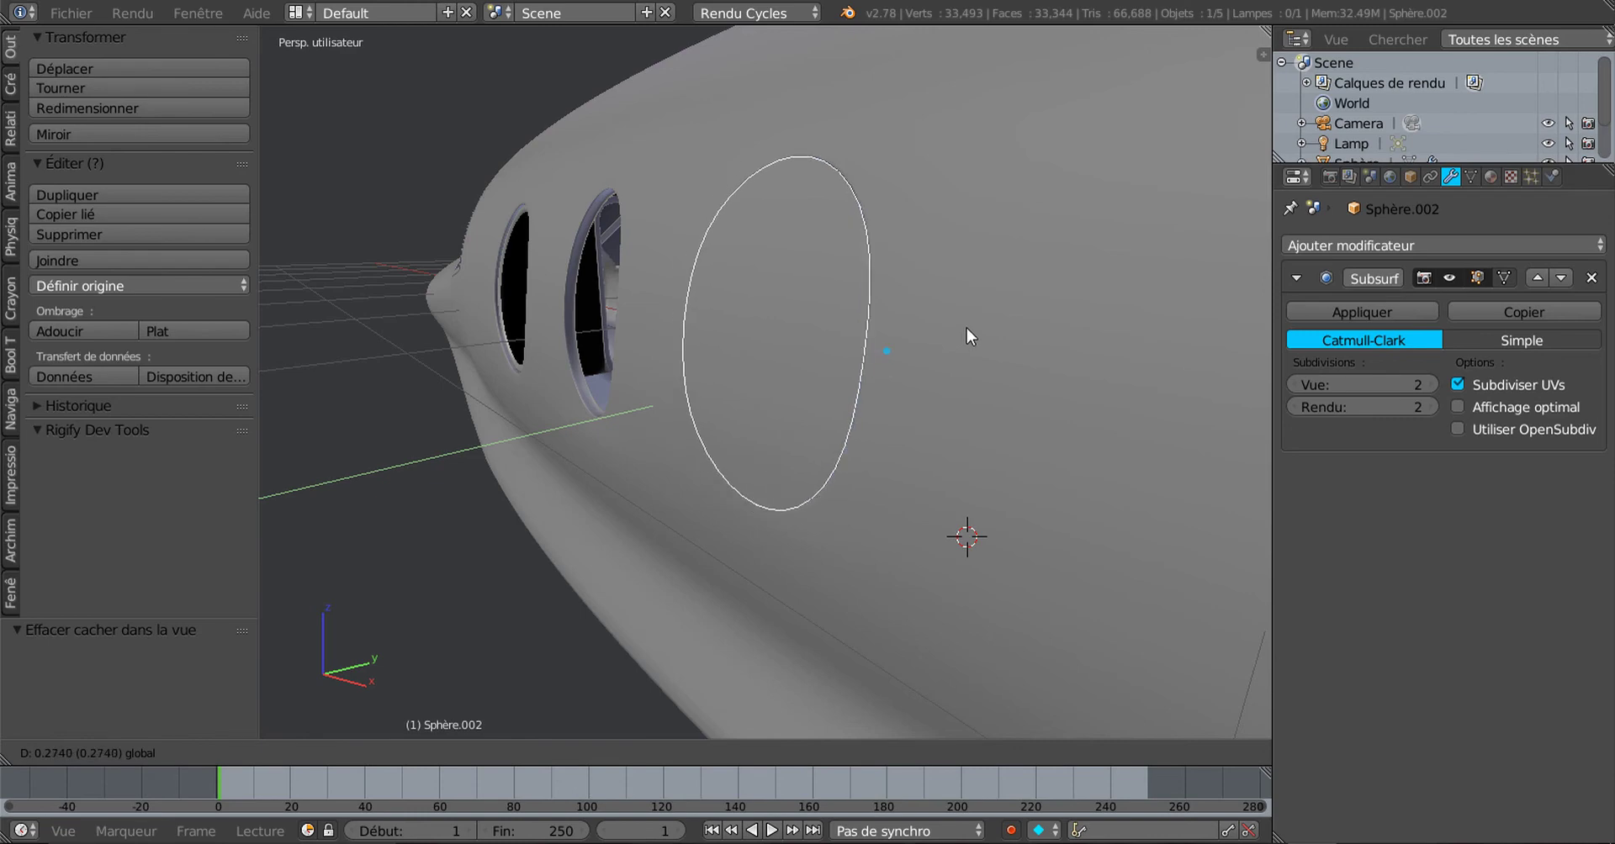
key(Tab)
mouse_move(981, 339)
middle_down()
mouse_move(1086, 356)
mouse_move(1026, 524)
mouse_move(966, 426)
mouse_move(979, 446)
mouse_move(876, 499)
mouse_move(992, 520)
mouse_move(940, 497)
mouse_move(982, 494)
mouse_move(962, 530)
mouse_move(854, 497)
mouse_move(814, 535)
mouse_move(865, 522)
mouse_move(929, 526)
mouse_move(935, 542)
mouse_move(1038, 536)
middle_up()
key(Tab)
key(a)
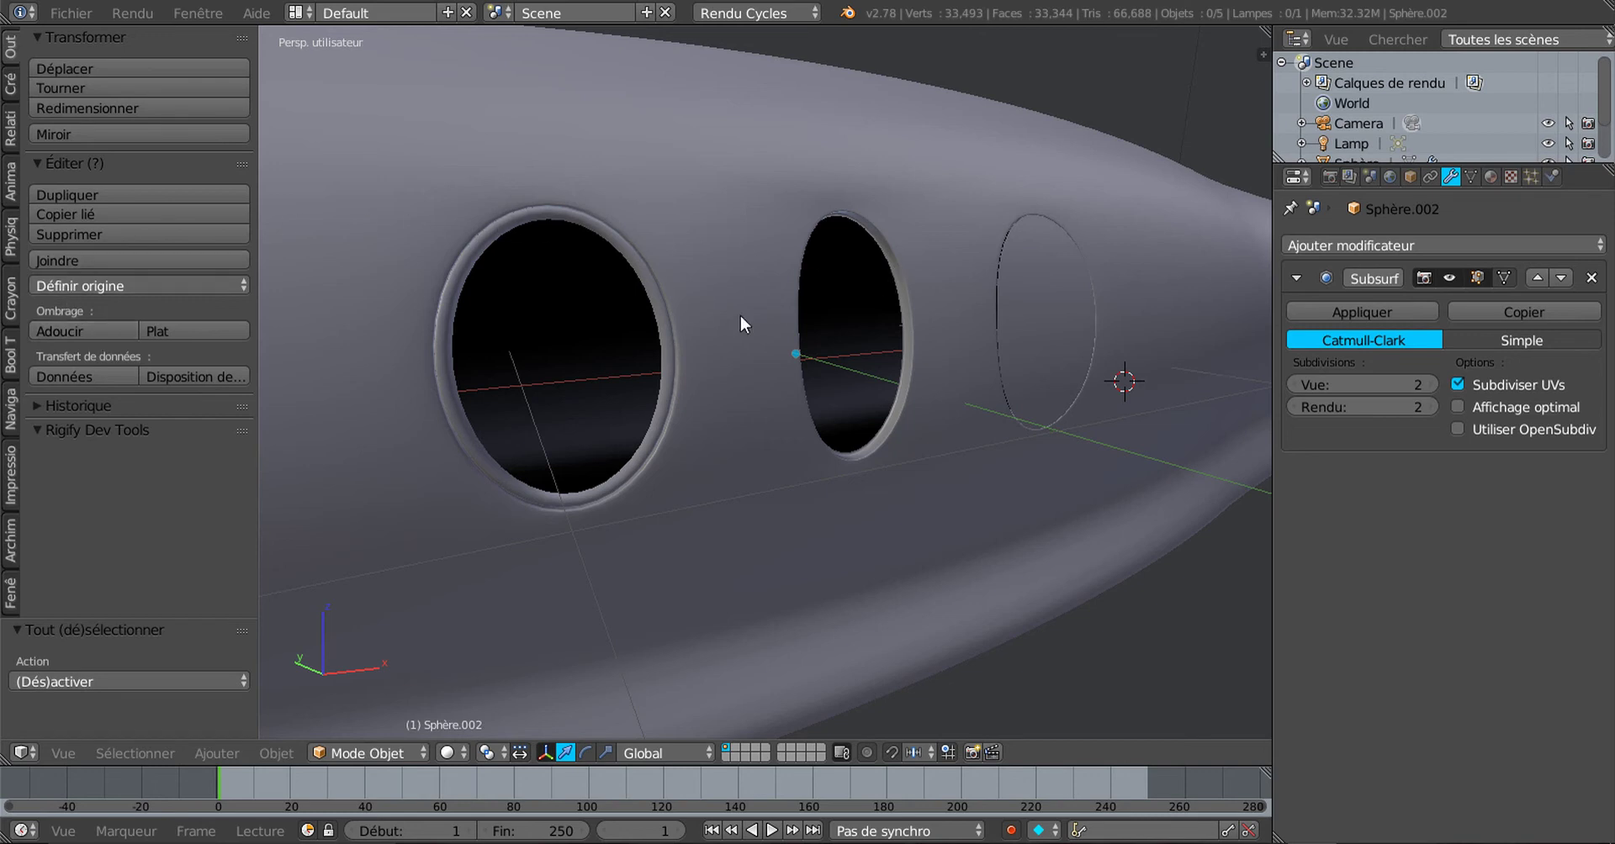
Step: Put the third window's pane in Edit Mode and examine the LoopTools Bridge and Circle settings
drag(255, 431, 308, 431)
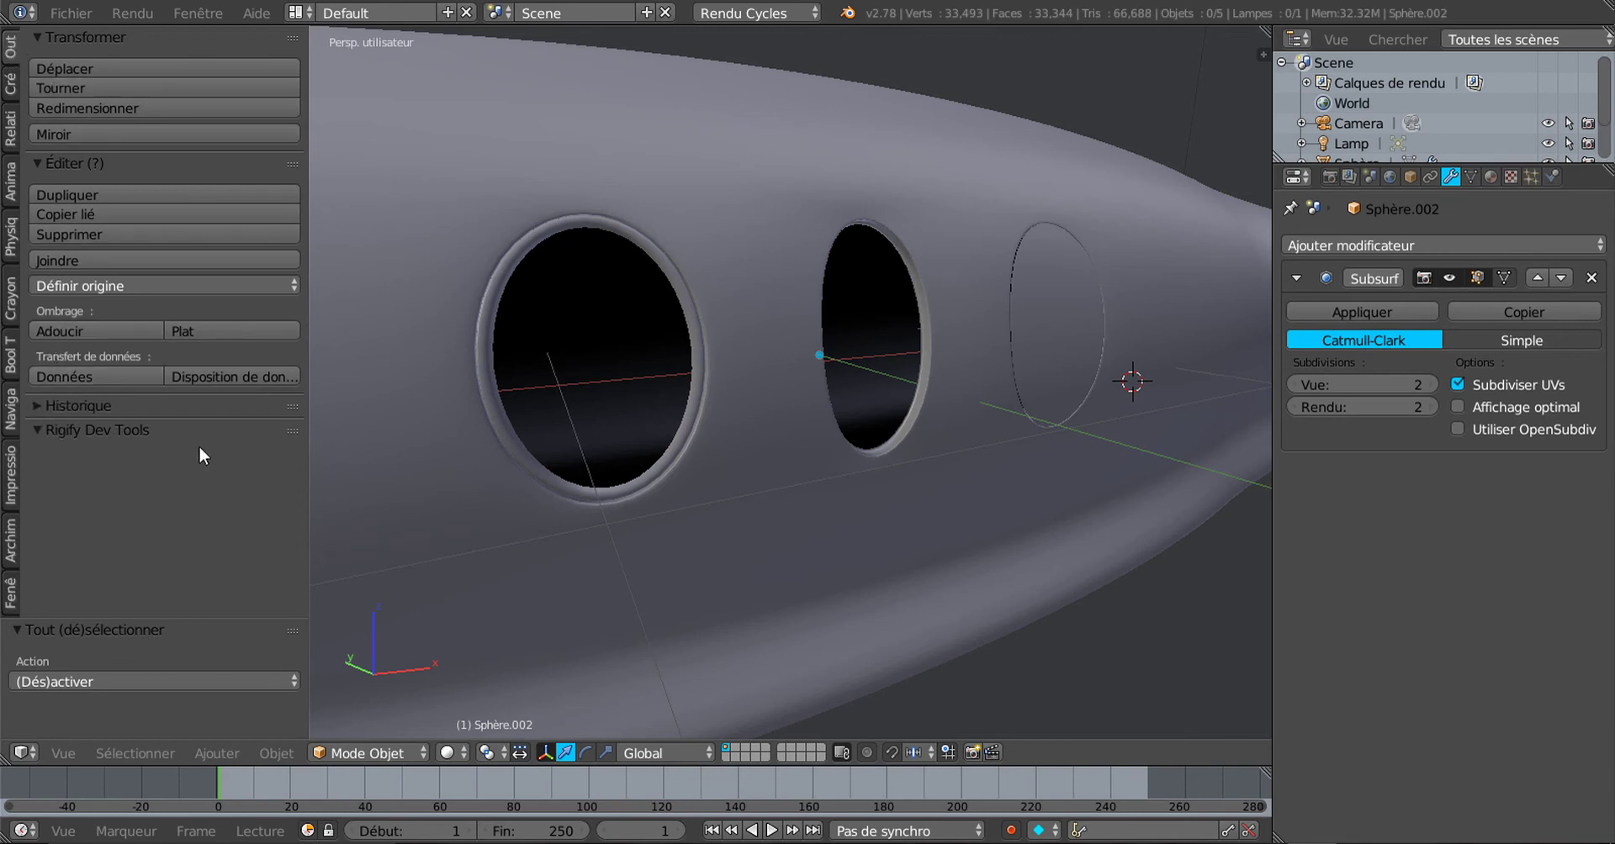
key(Tab)
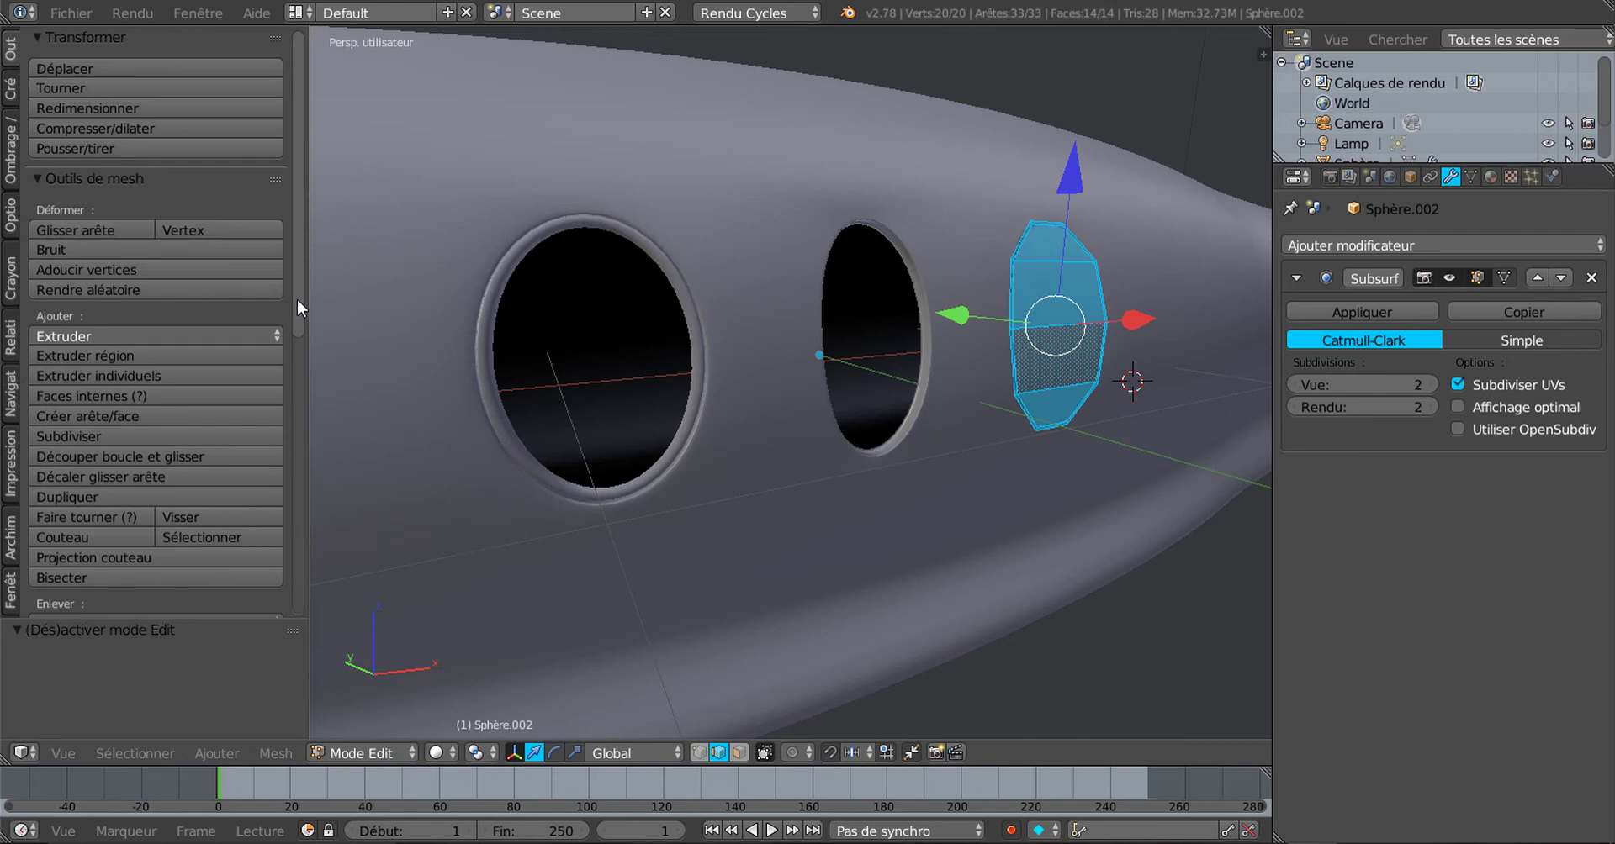
drag(296, 299, 300, 548)
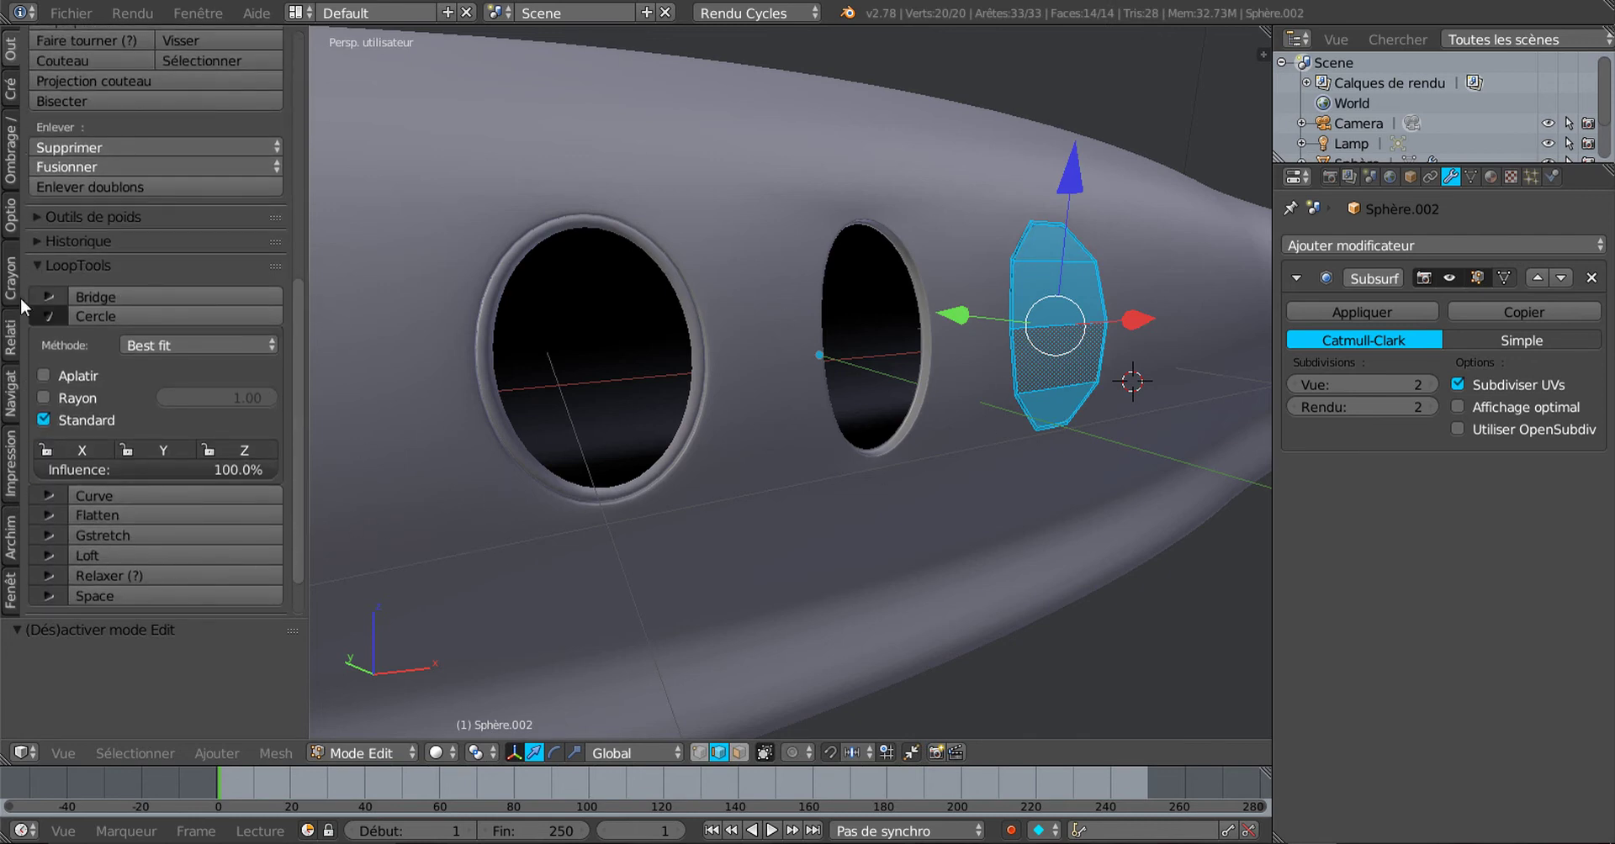
click(42, 310)
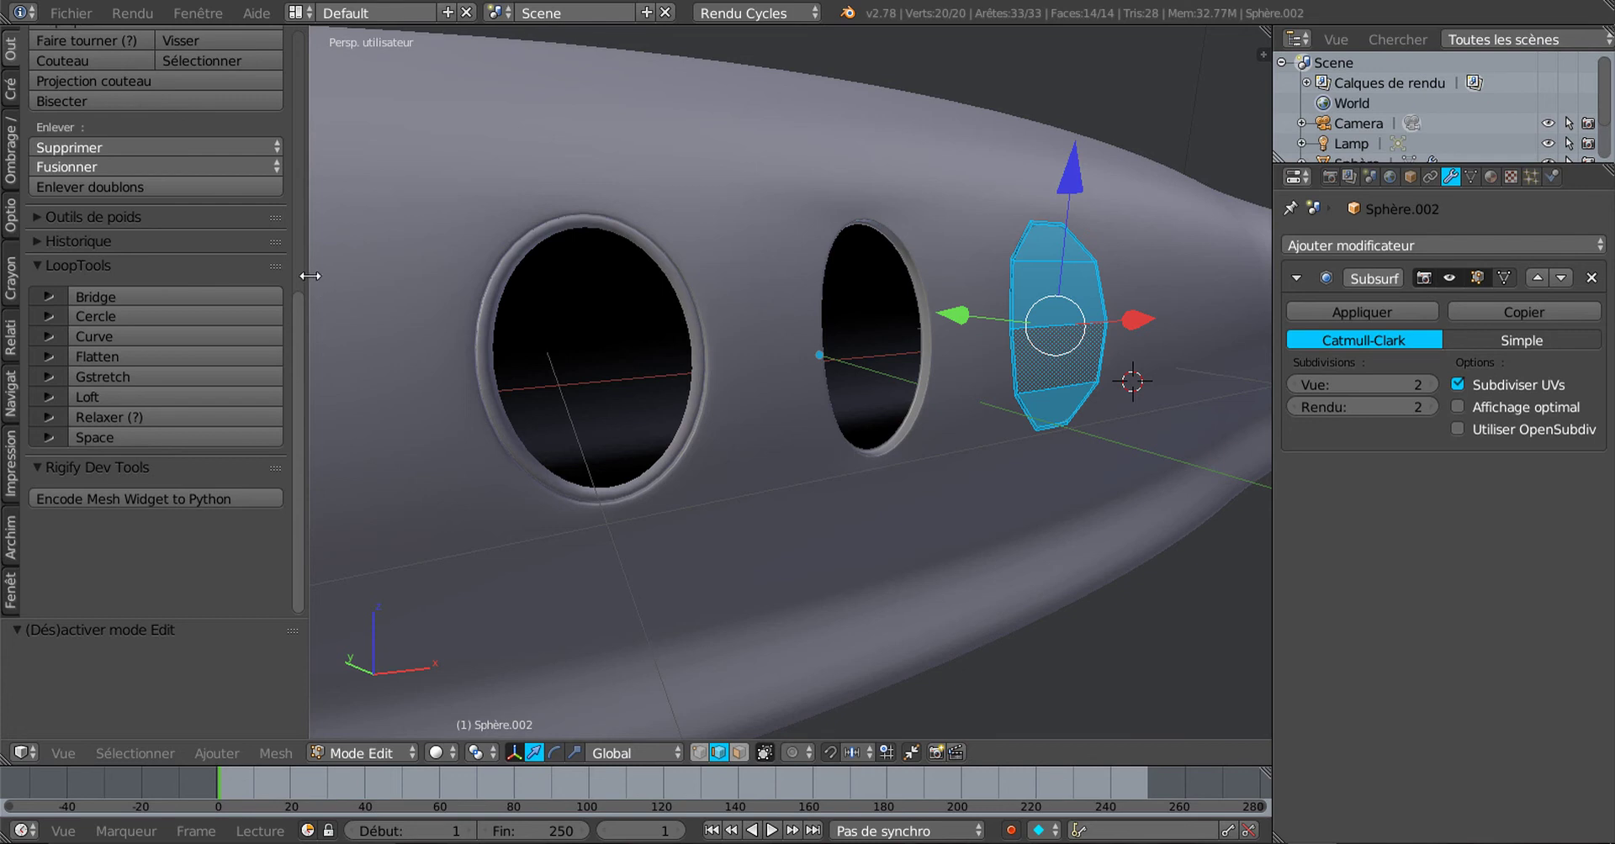
drag(313, 276, 350, 266)
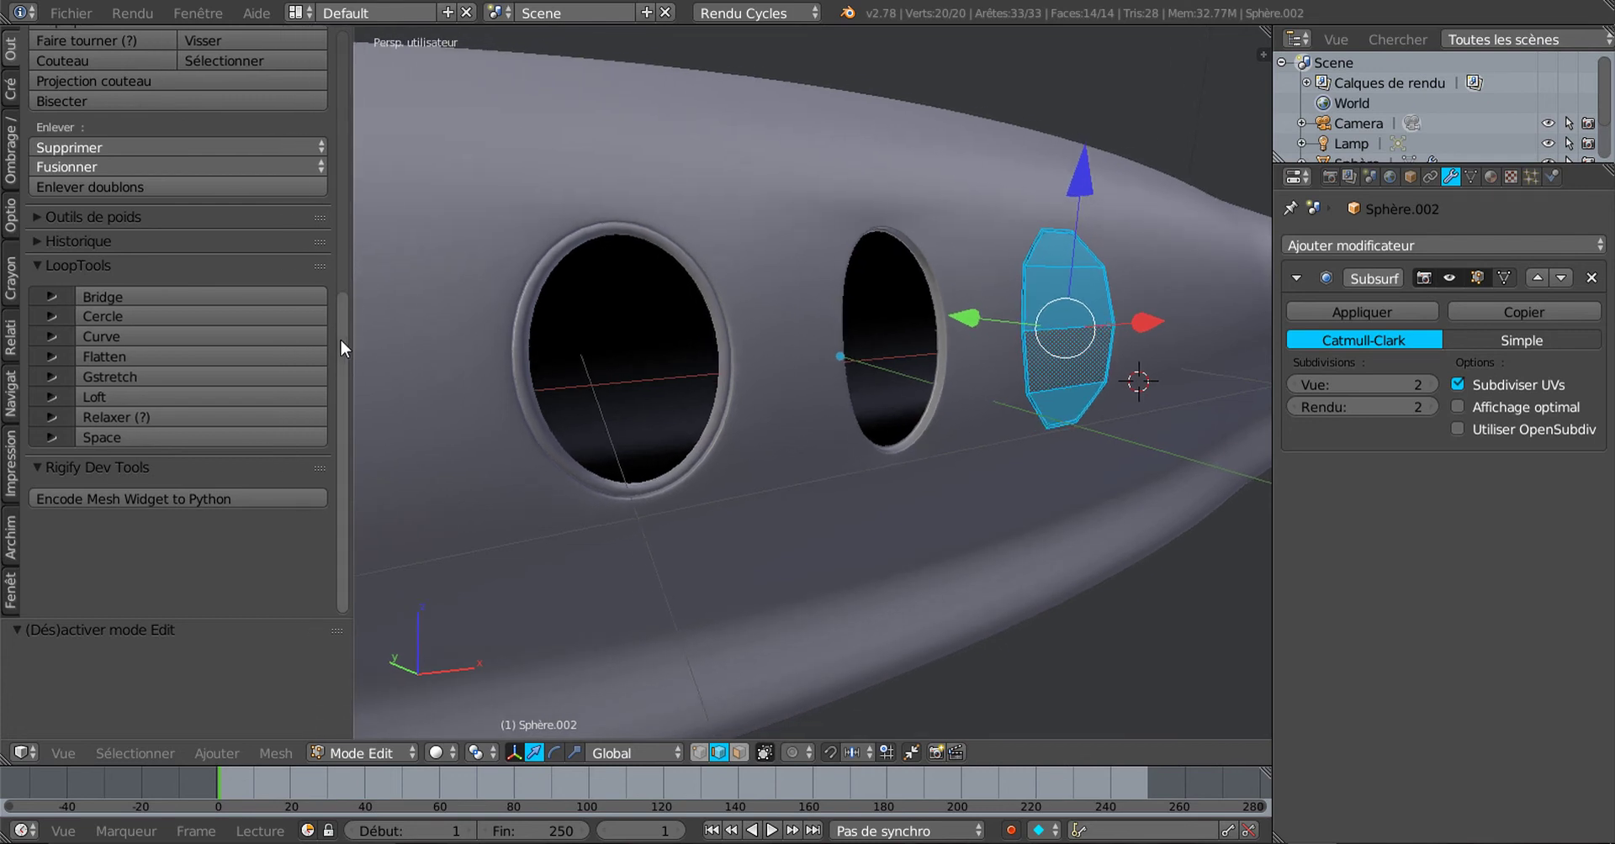
scroll(341, 348, up, 3)
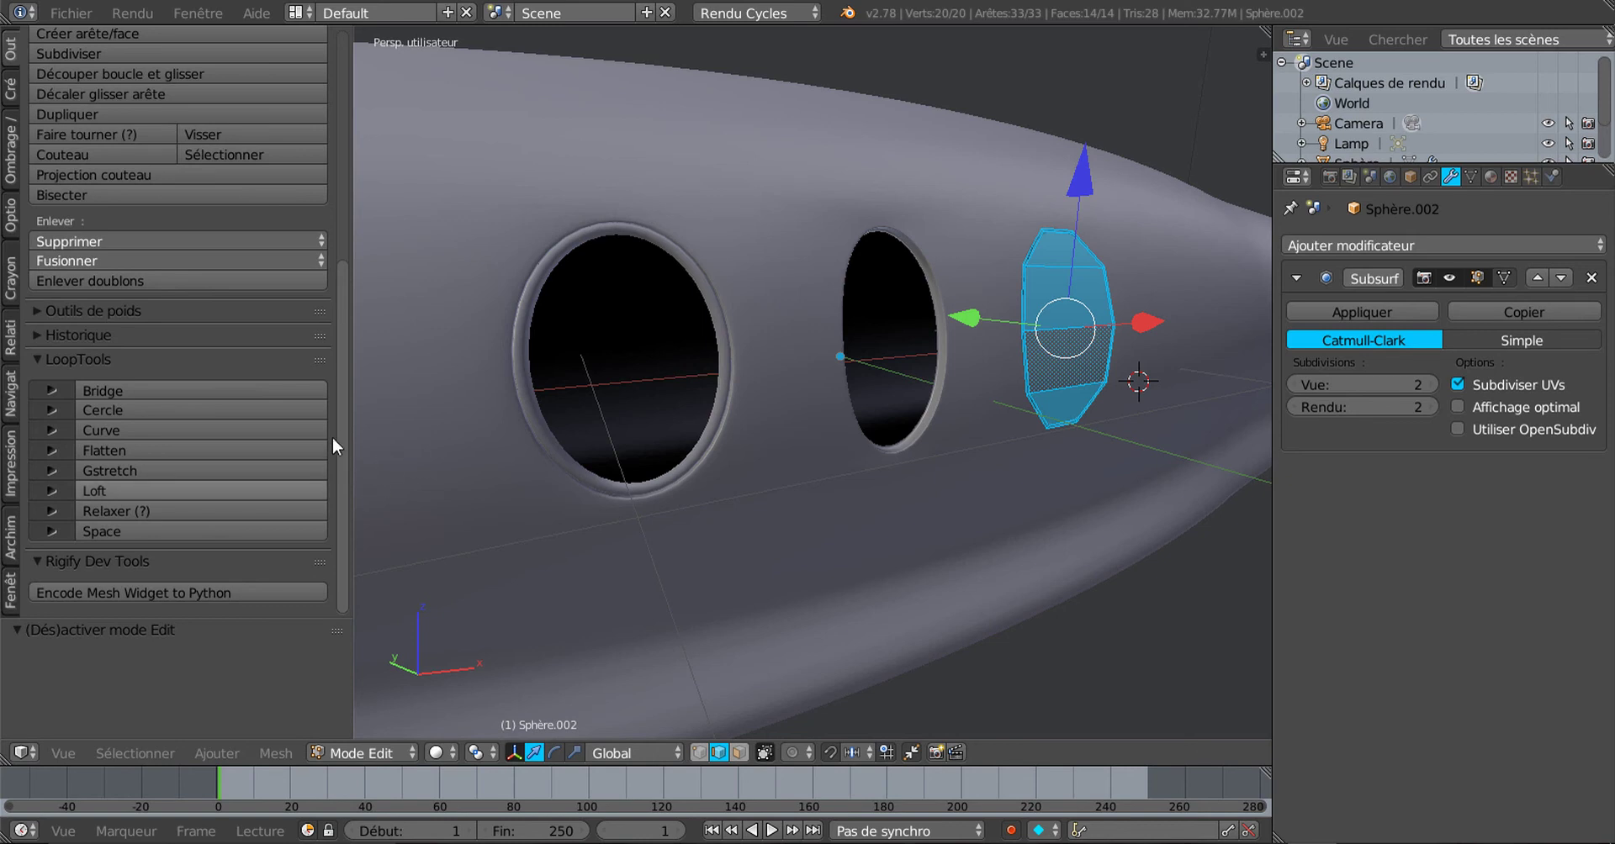
click(52, 391)
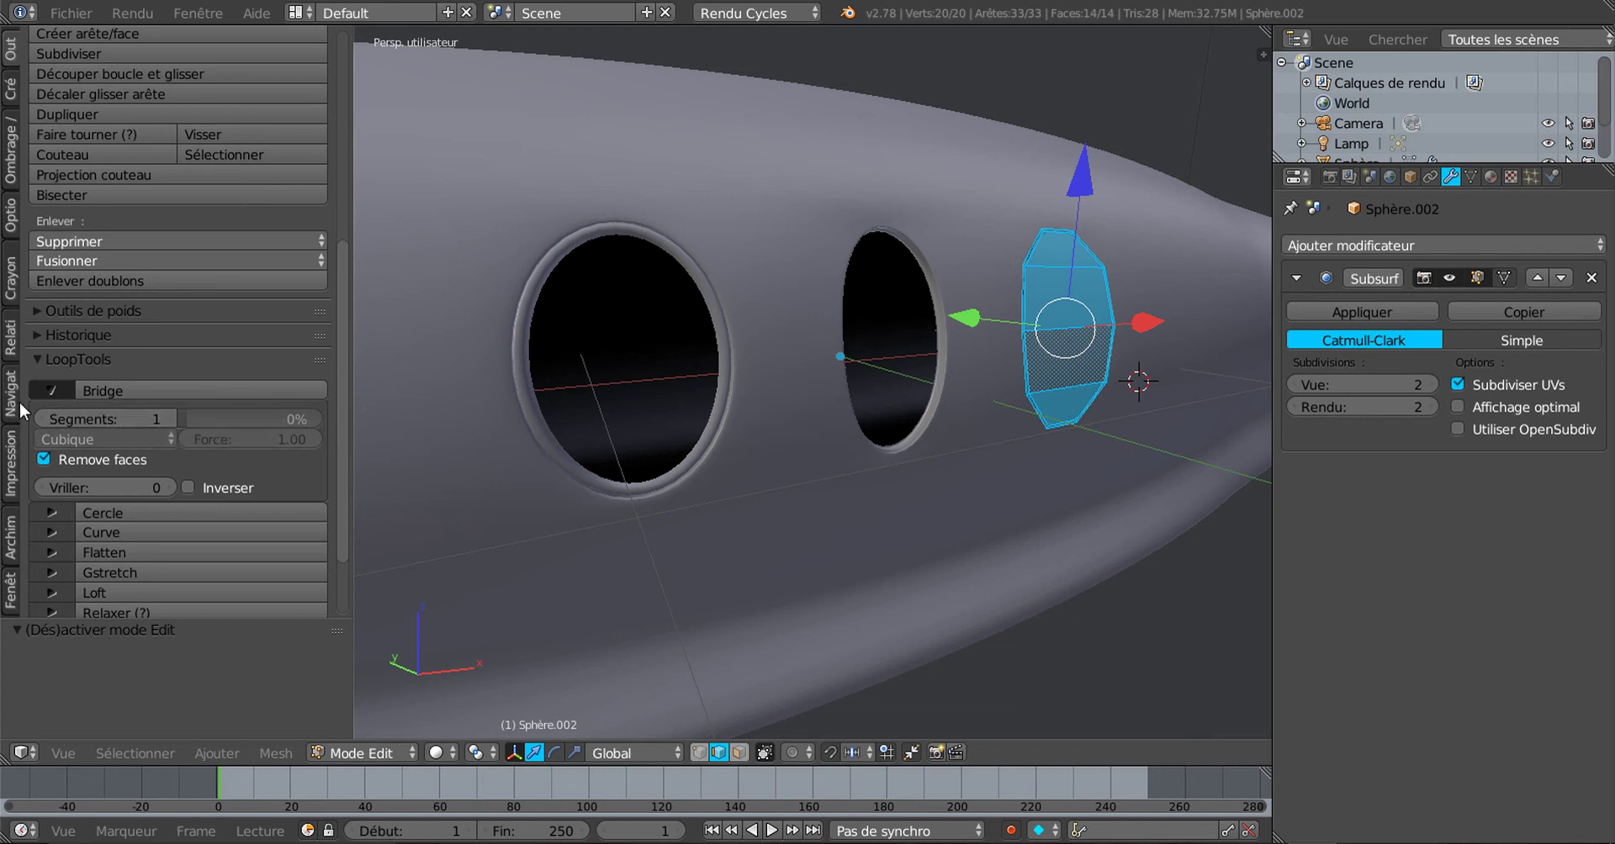
click(50, 391)
click(54, 410)
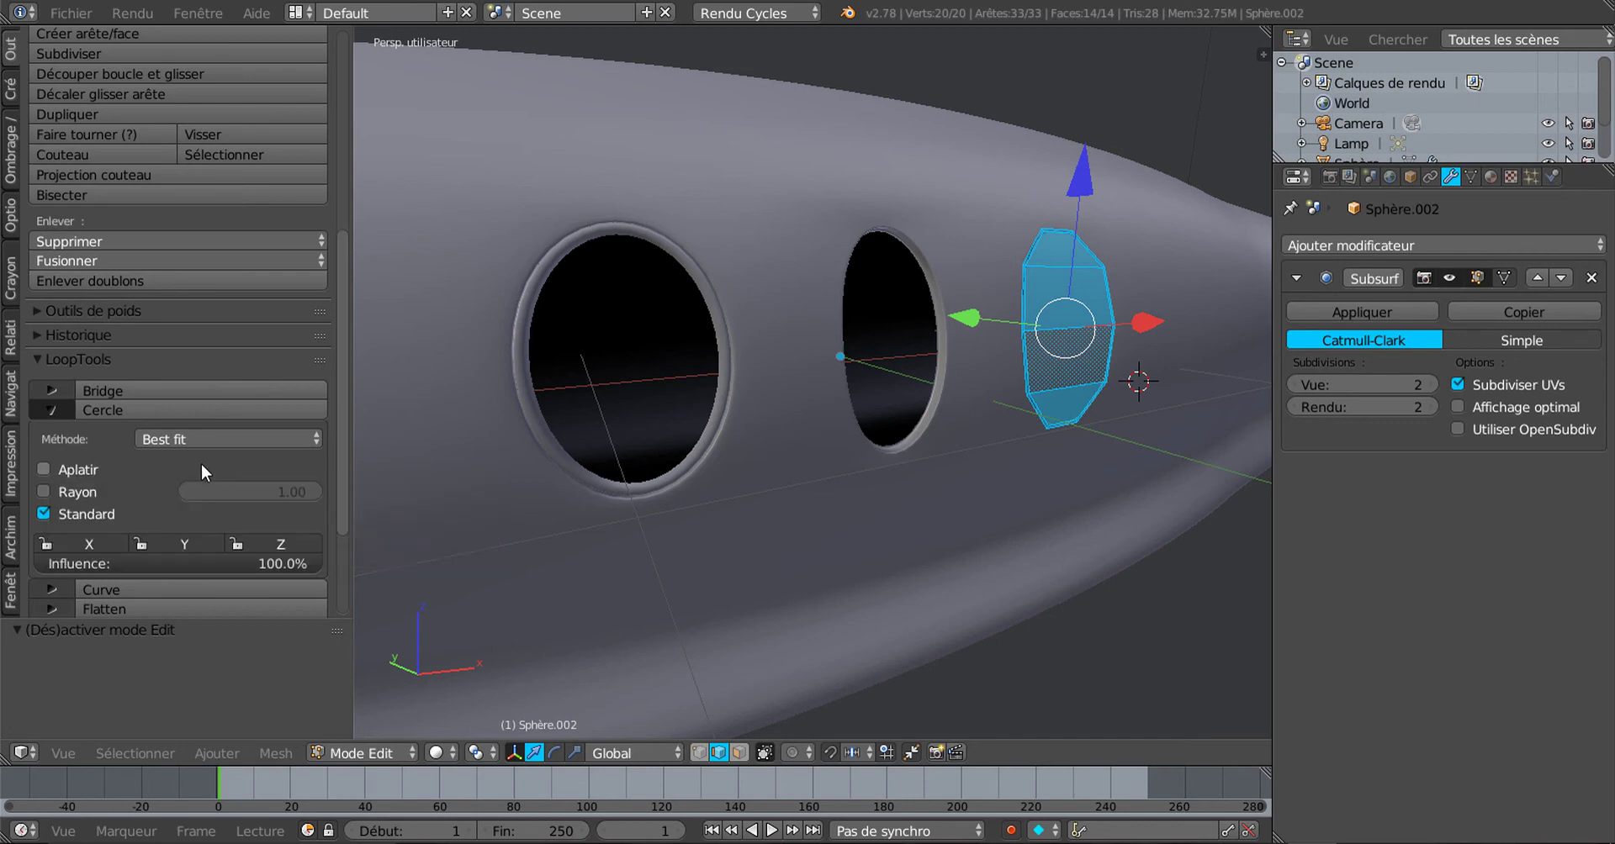
Step: Examine how the third window's pane sits in the hull opening, using both solid and wireframe display
scroll(851, 498, down, 1)
middle_drag(1048, 540, 848, 531)
key(Tab)
key(Tab)
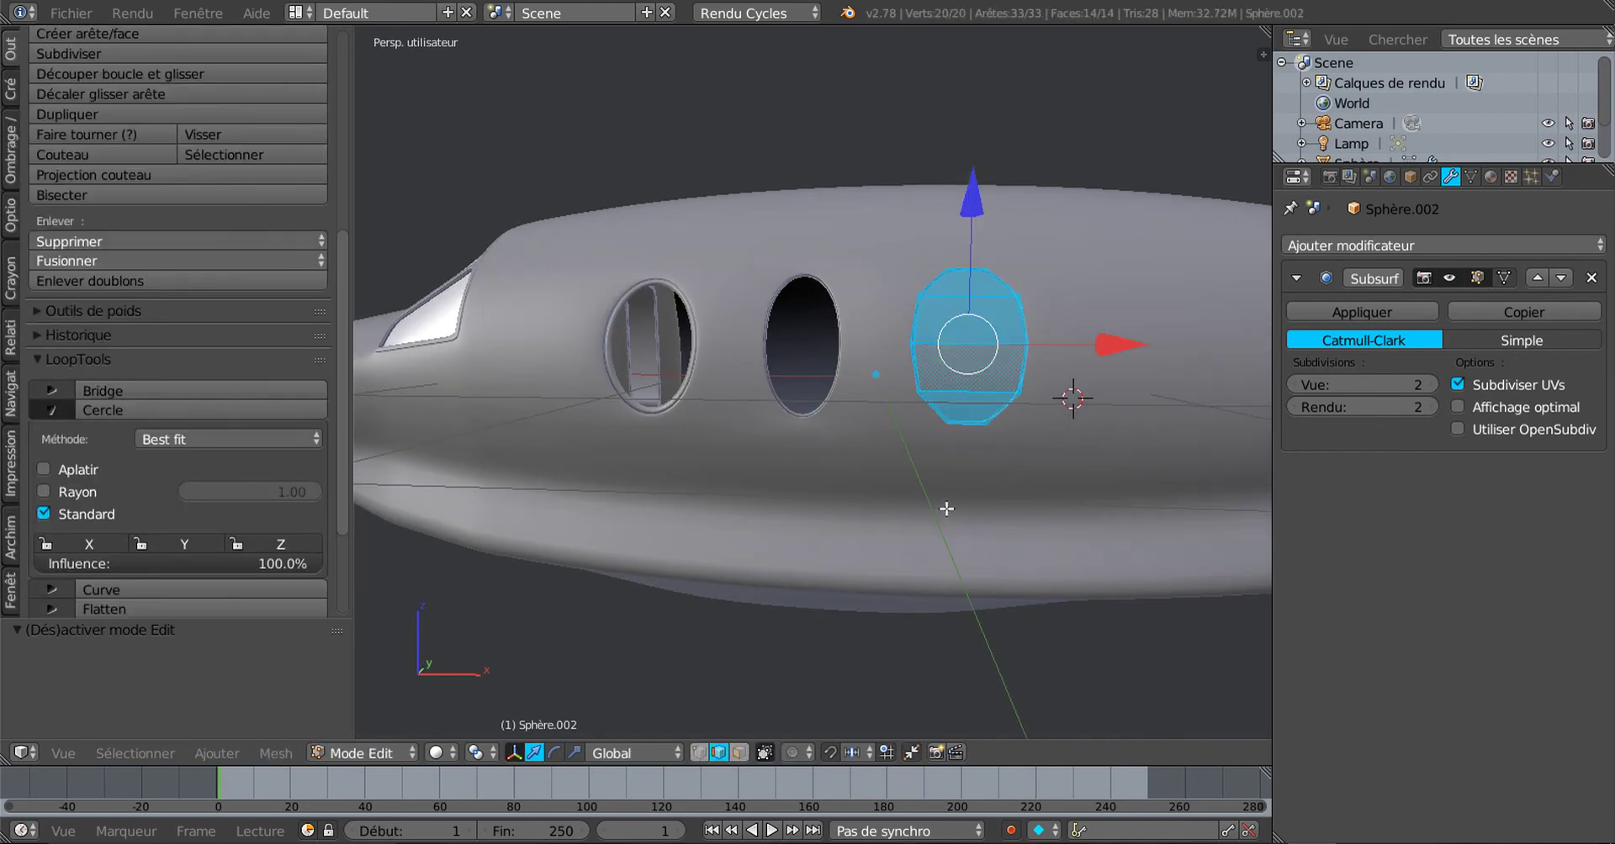
middle_drag(946, 509, 890, 534)
key(Tab)
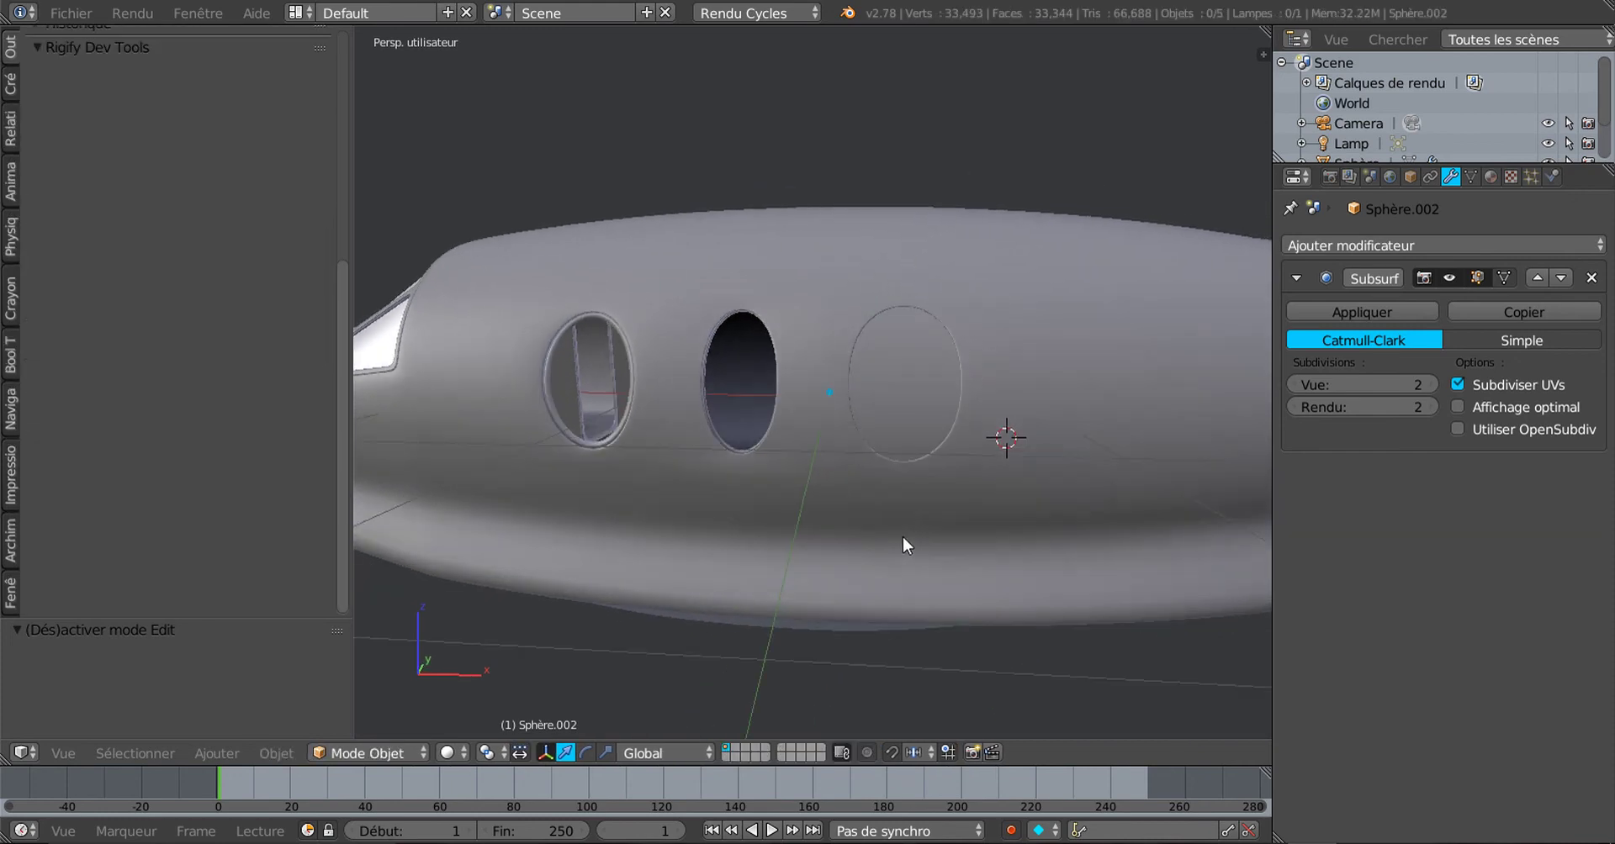
key(z)
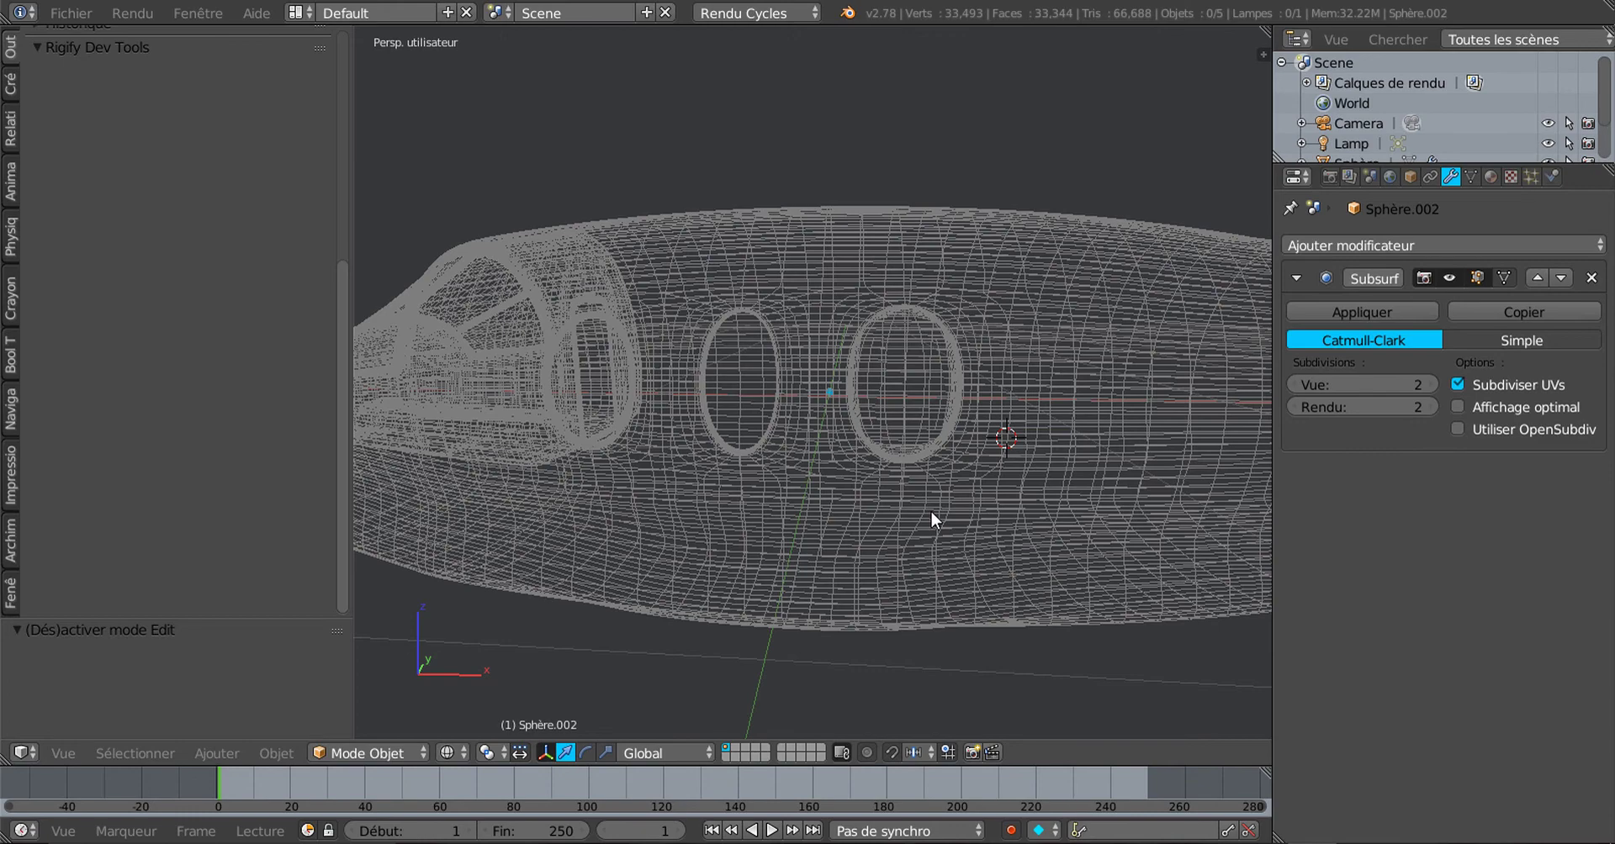
key(Tab)
middle_drag(931, 508, 873, 498)
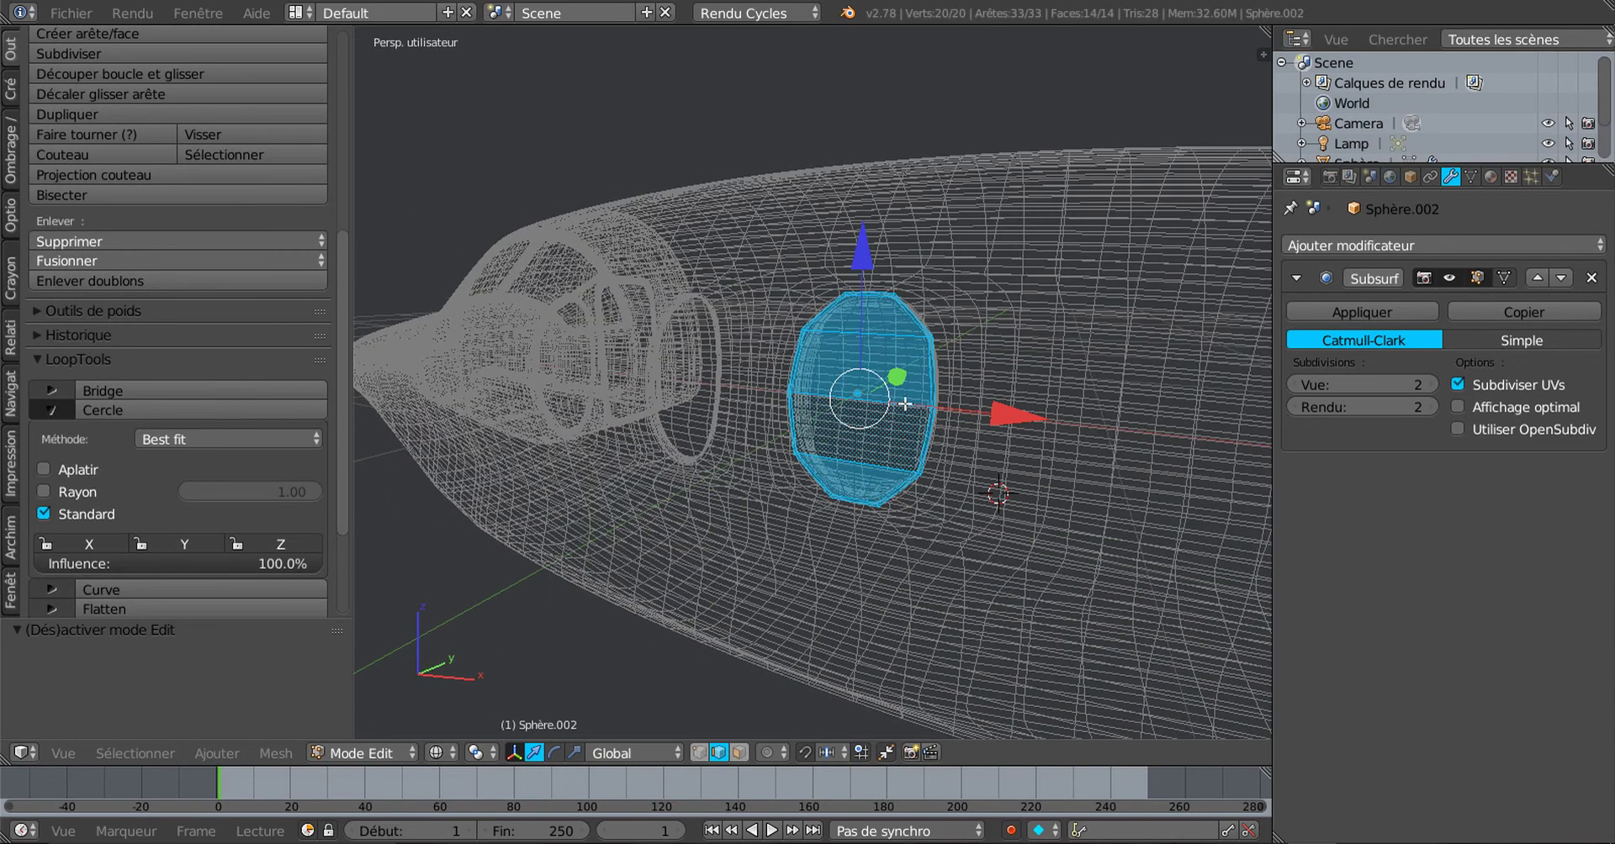
key(Tab)
key(z)
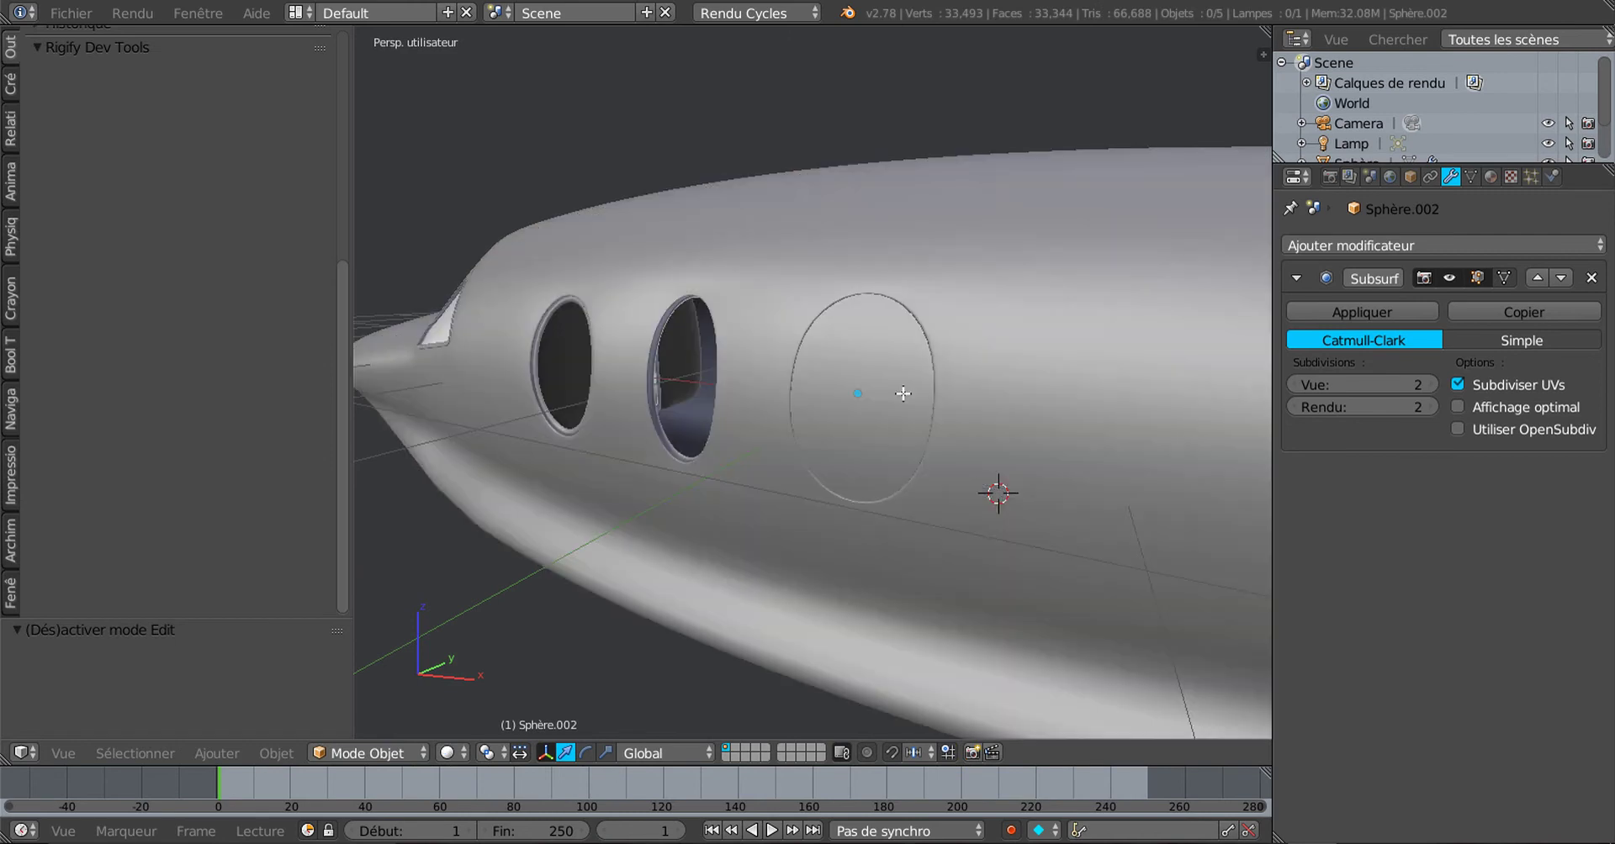
Step: In Object Mode, select the third window's pane and add the hull to the selection
right_click(902, 394)
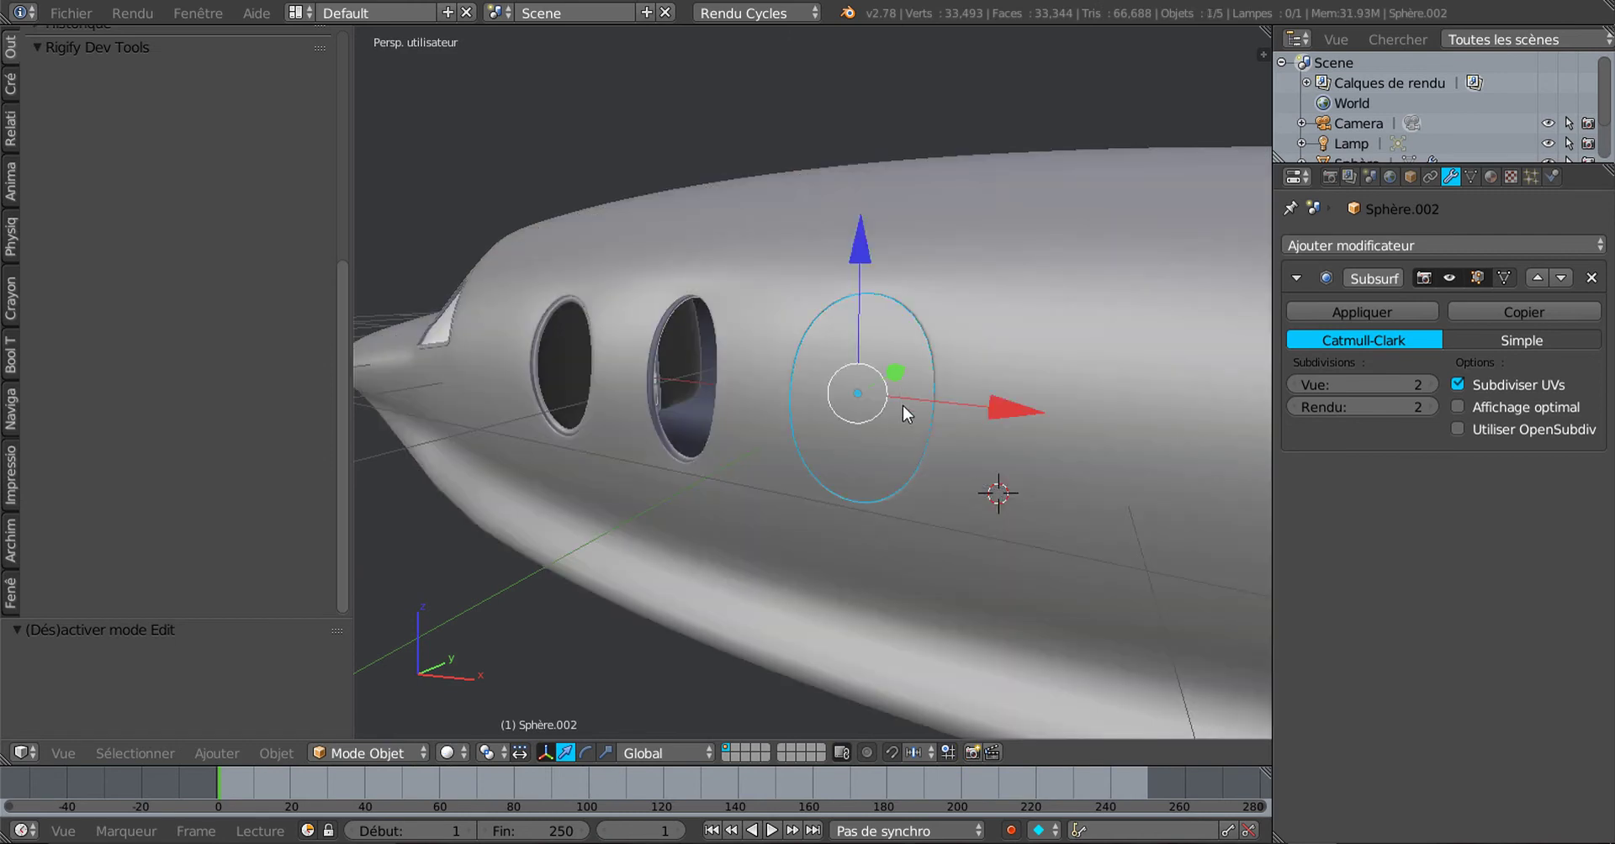
middle_drag(978, 372, 910, 417)
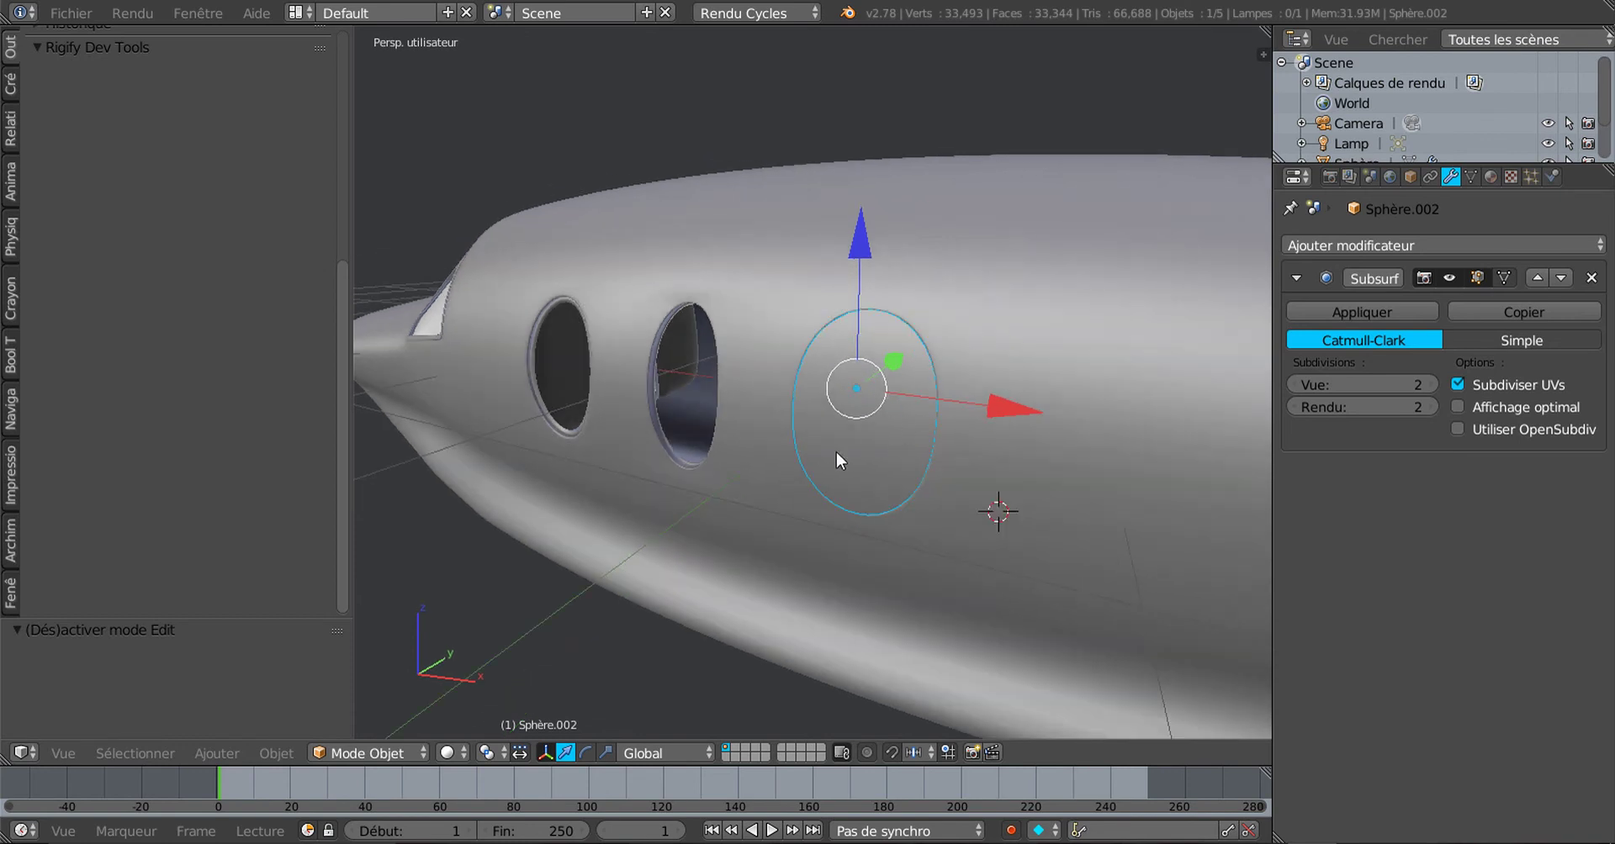
middle_drag(836, 453, 845, 425)
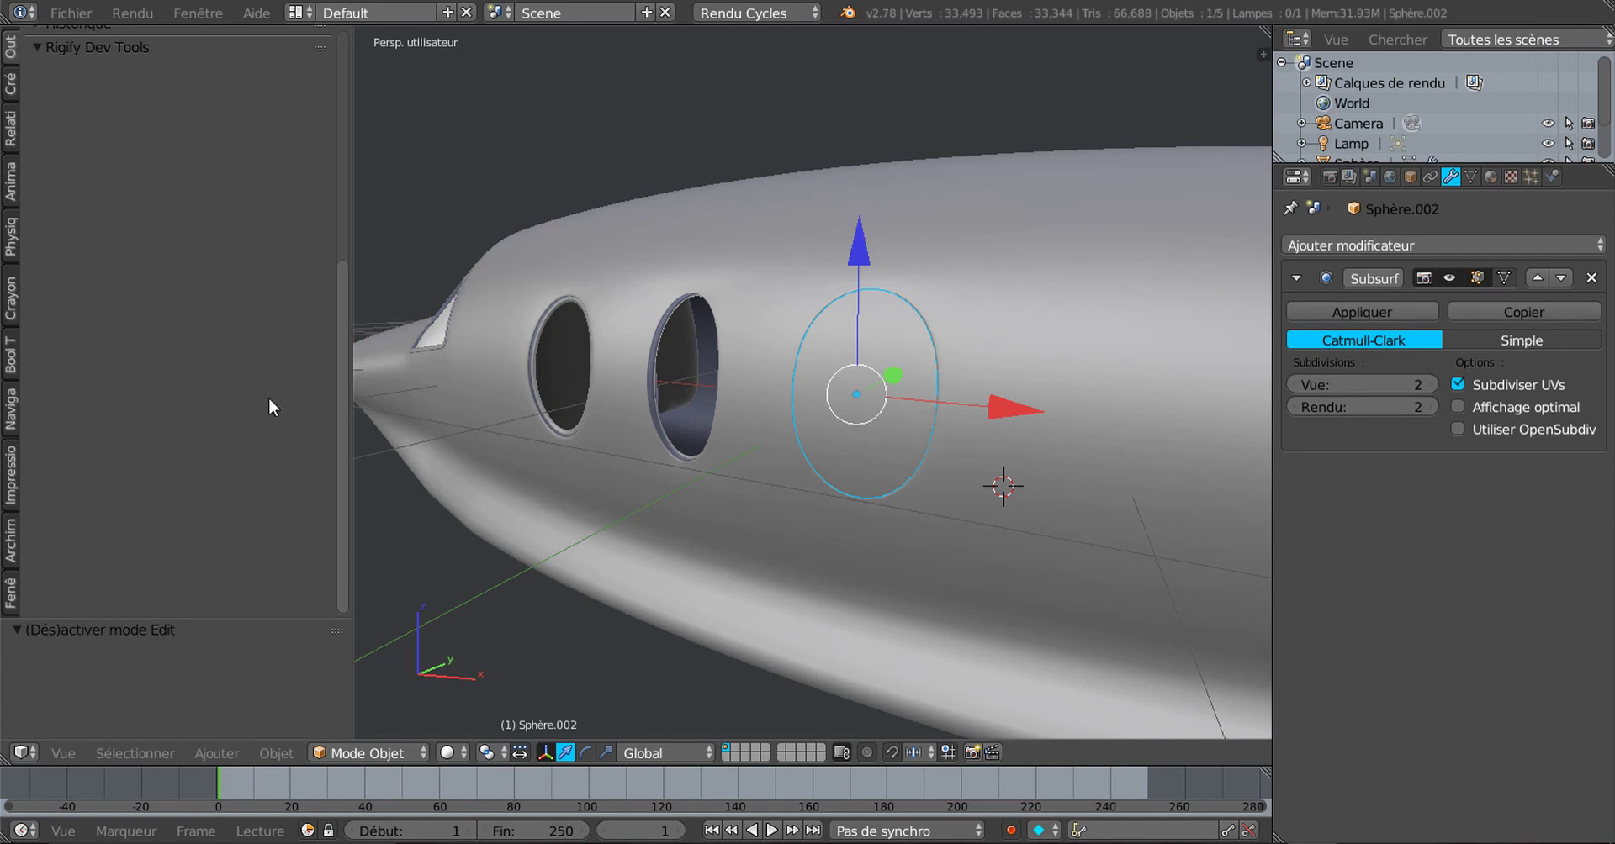
drag(340, 303, 331, 141)
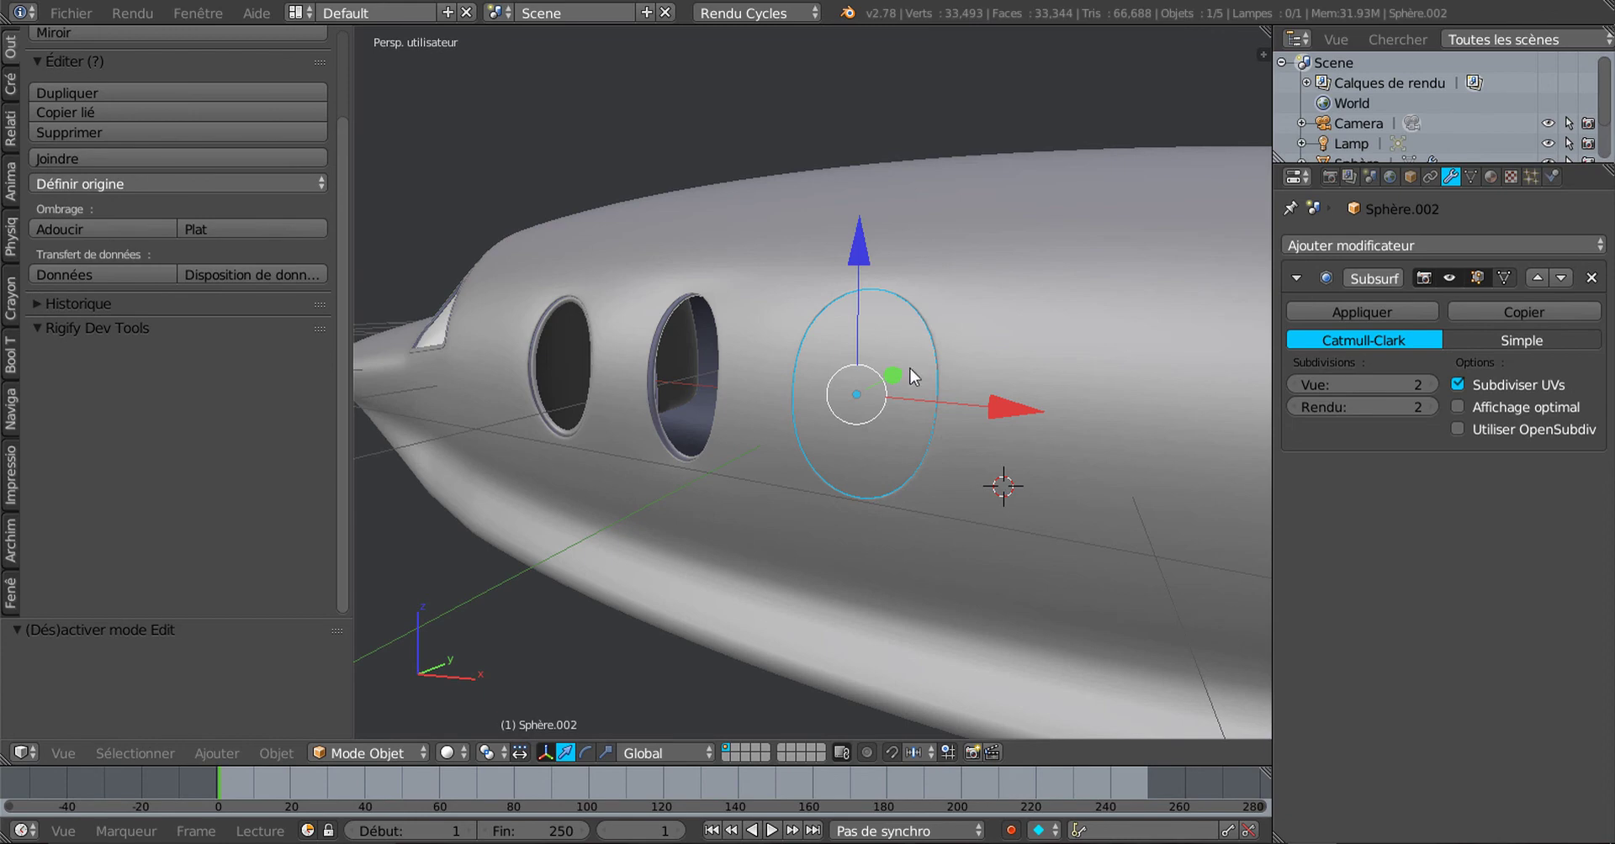
shift+right_click(1064, 332)
scroll(1064, 332, down, 4)
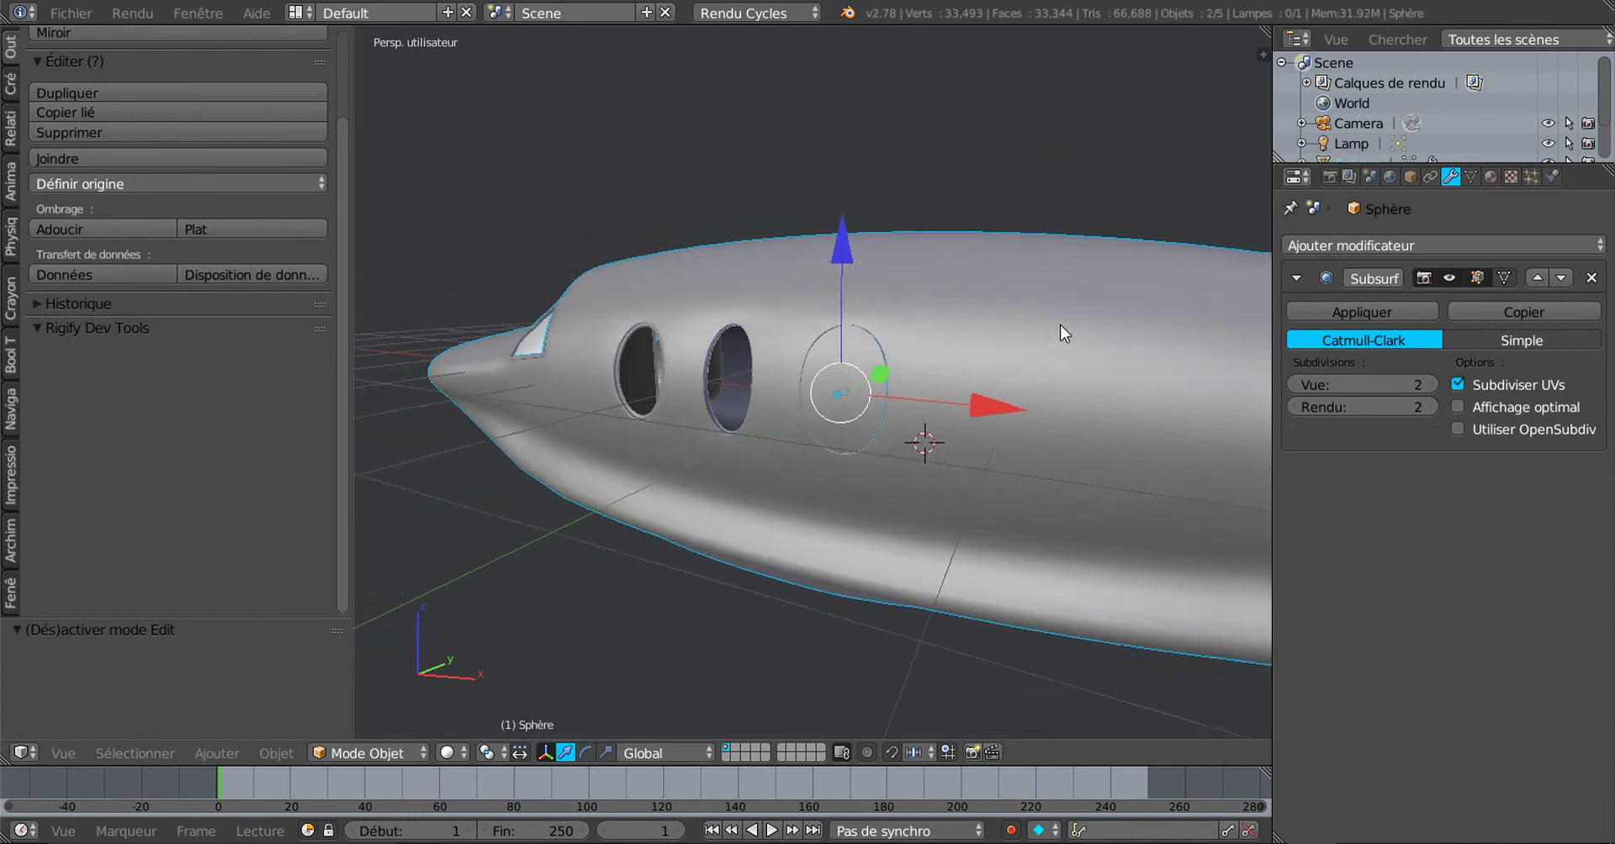
middle_drag(1060, 331, 1093, 429)
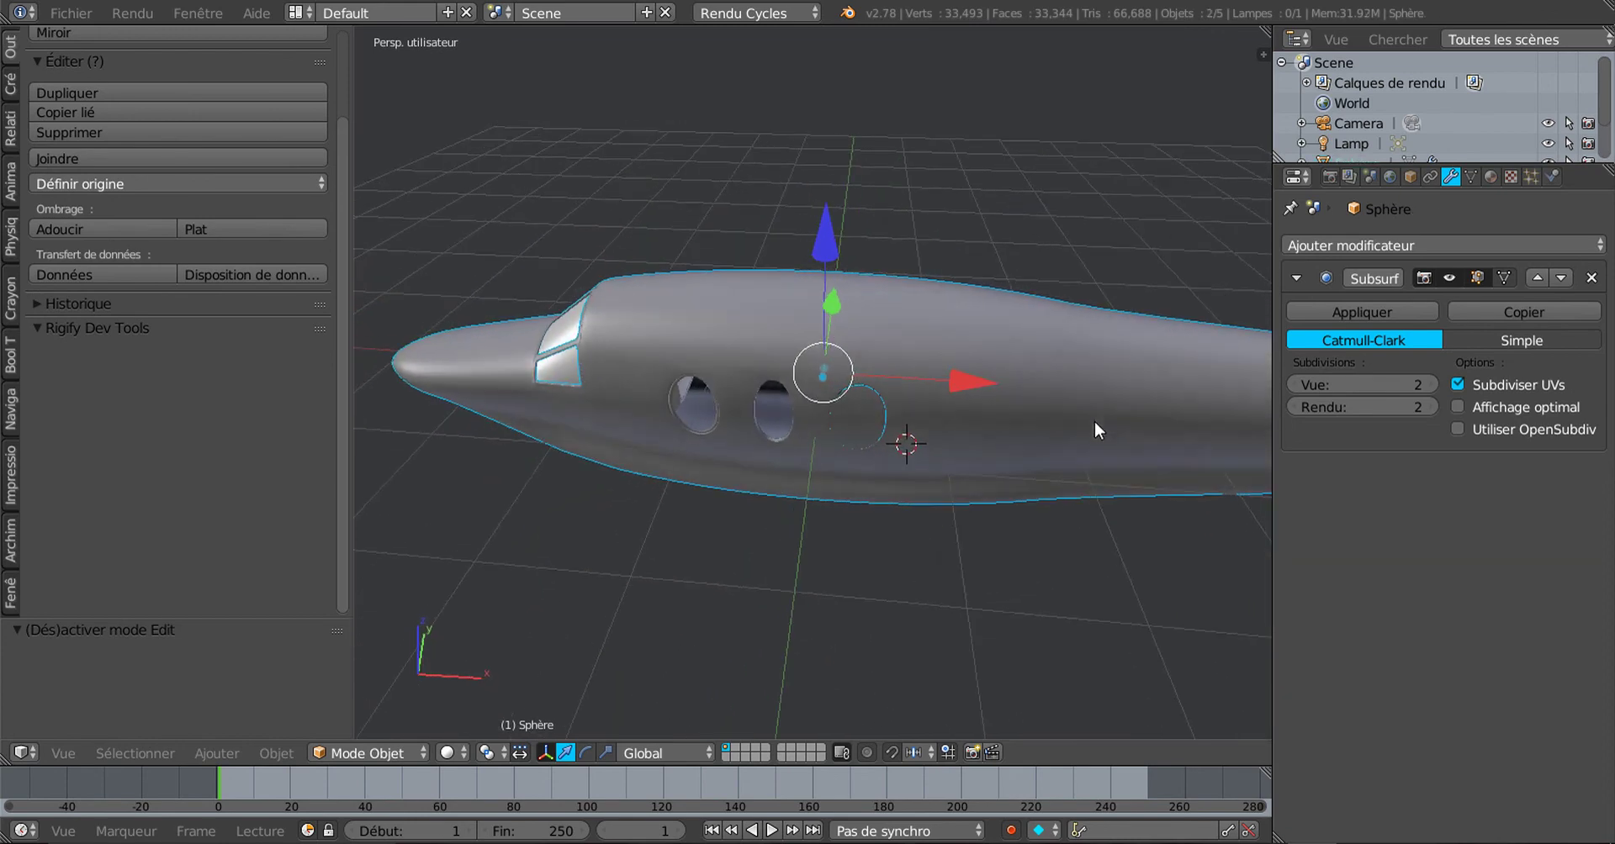
Step: Select the hull first and add the third window's pane to the selection, ending on the hull alone
middle_drag(989, 359, 708, 311)
scroll(924, 328, up, 4)
right_click(972, 361)
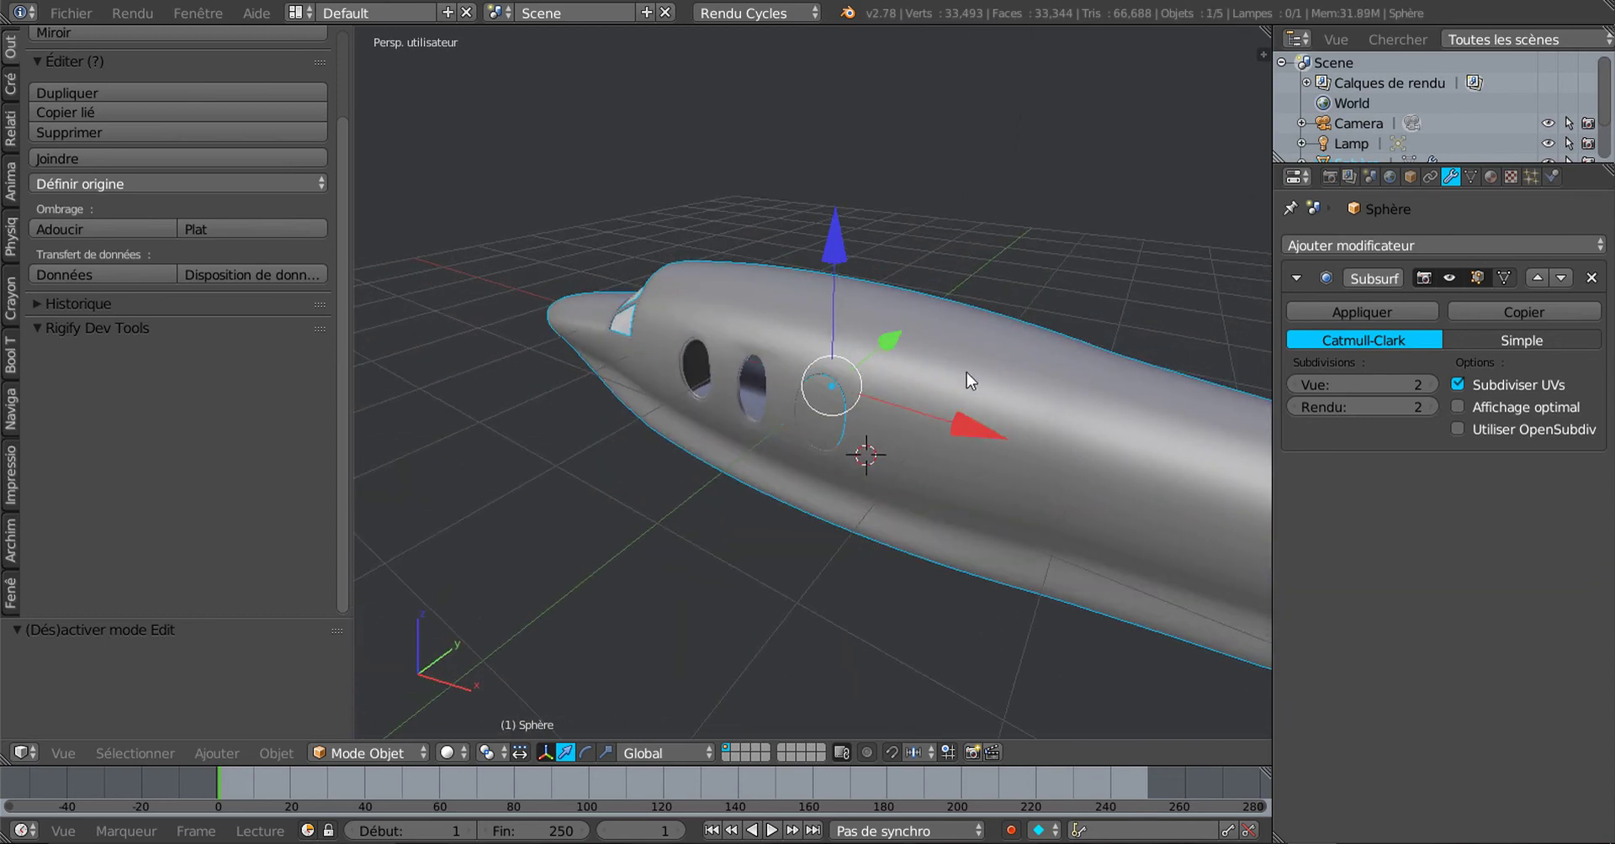
scroll(966, 372, up, 2)
shift+right_click(826, 437)
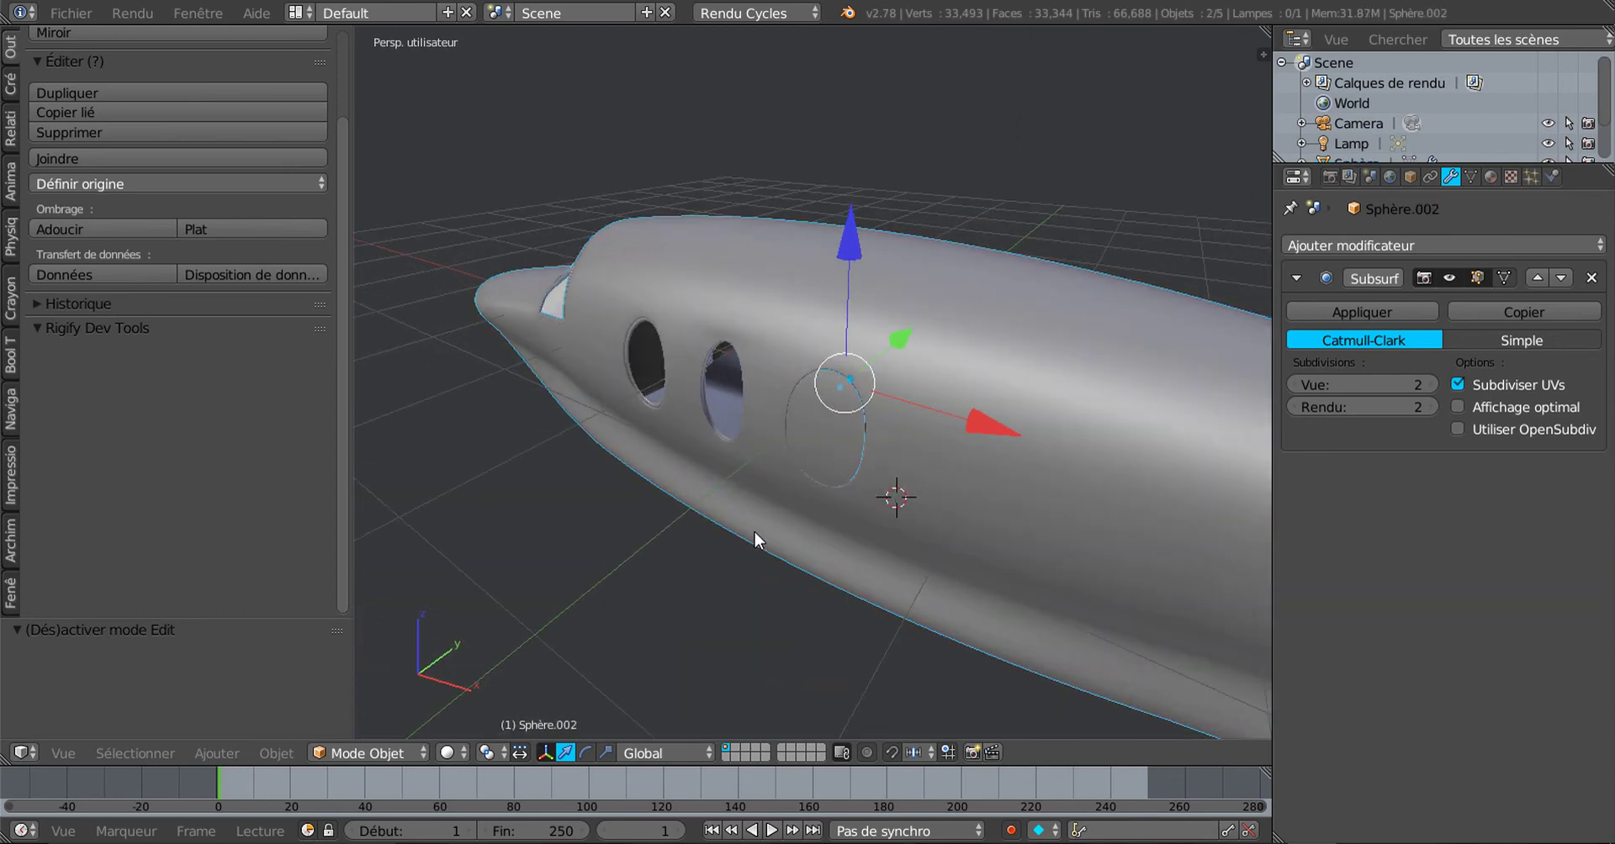
middle_drag(753, 531, 976, 456)
right_click(864, 502)
shift+right_click(828, 515)
right_click(901, 411)
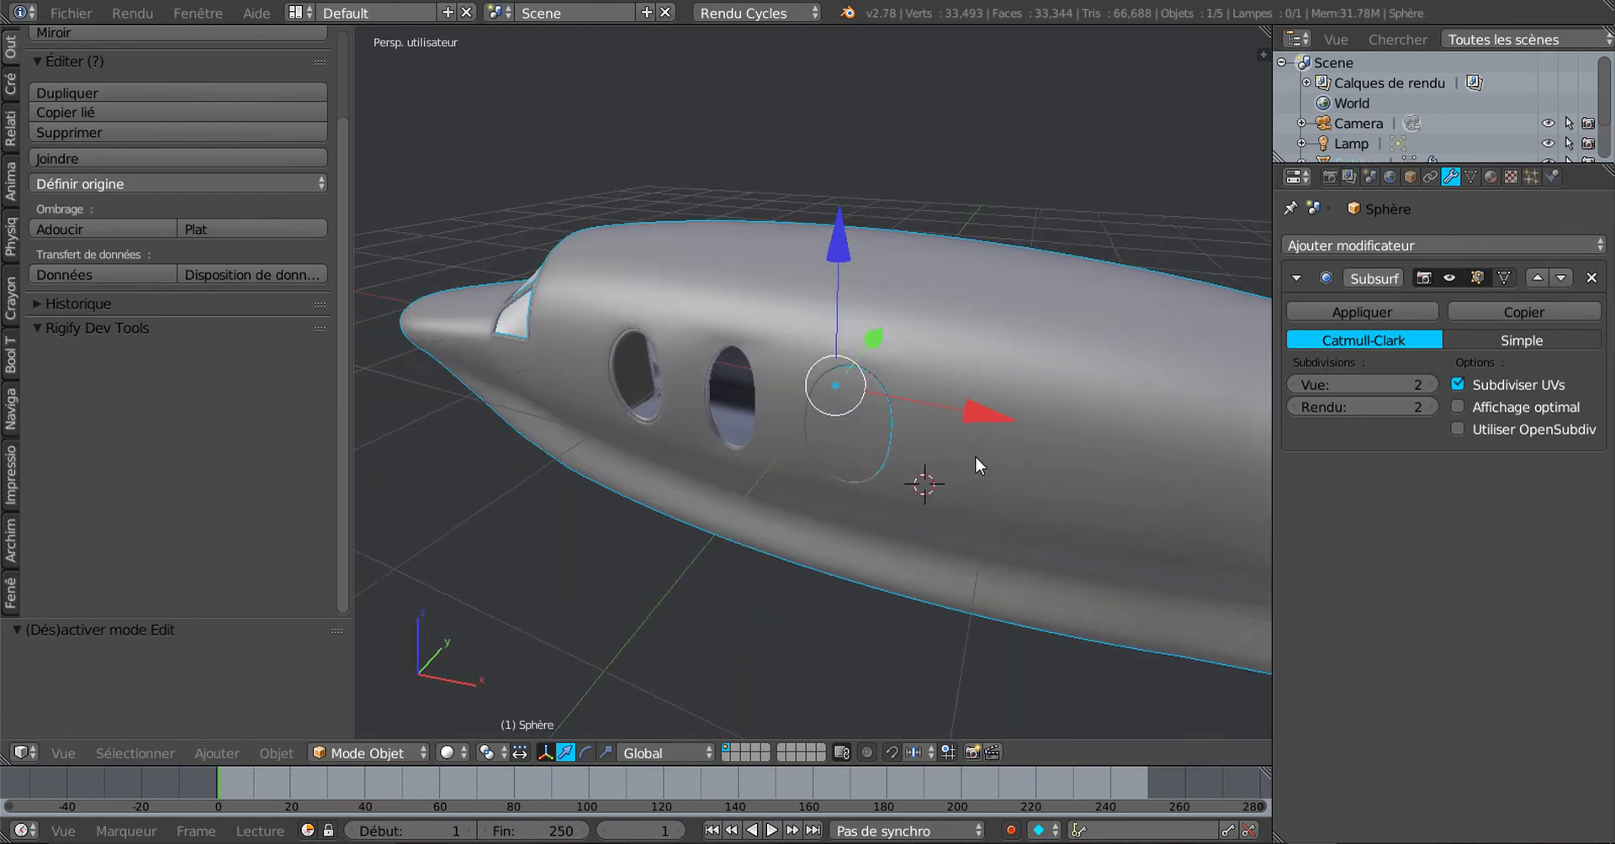
Step: Deselect everything, select only the hull, and try the Join operation on it
key(a)
middle_drag(829, 482, 957, 446)
right_click(884, 313)
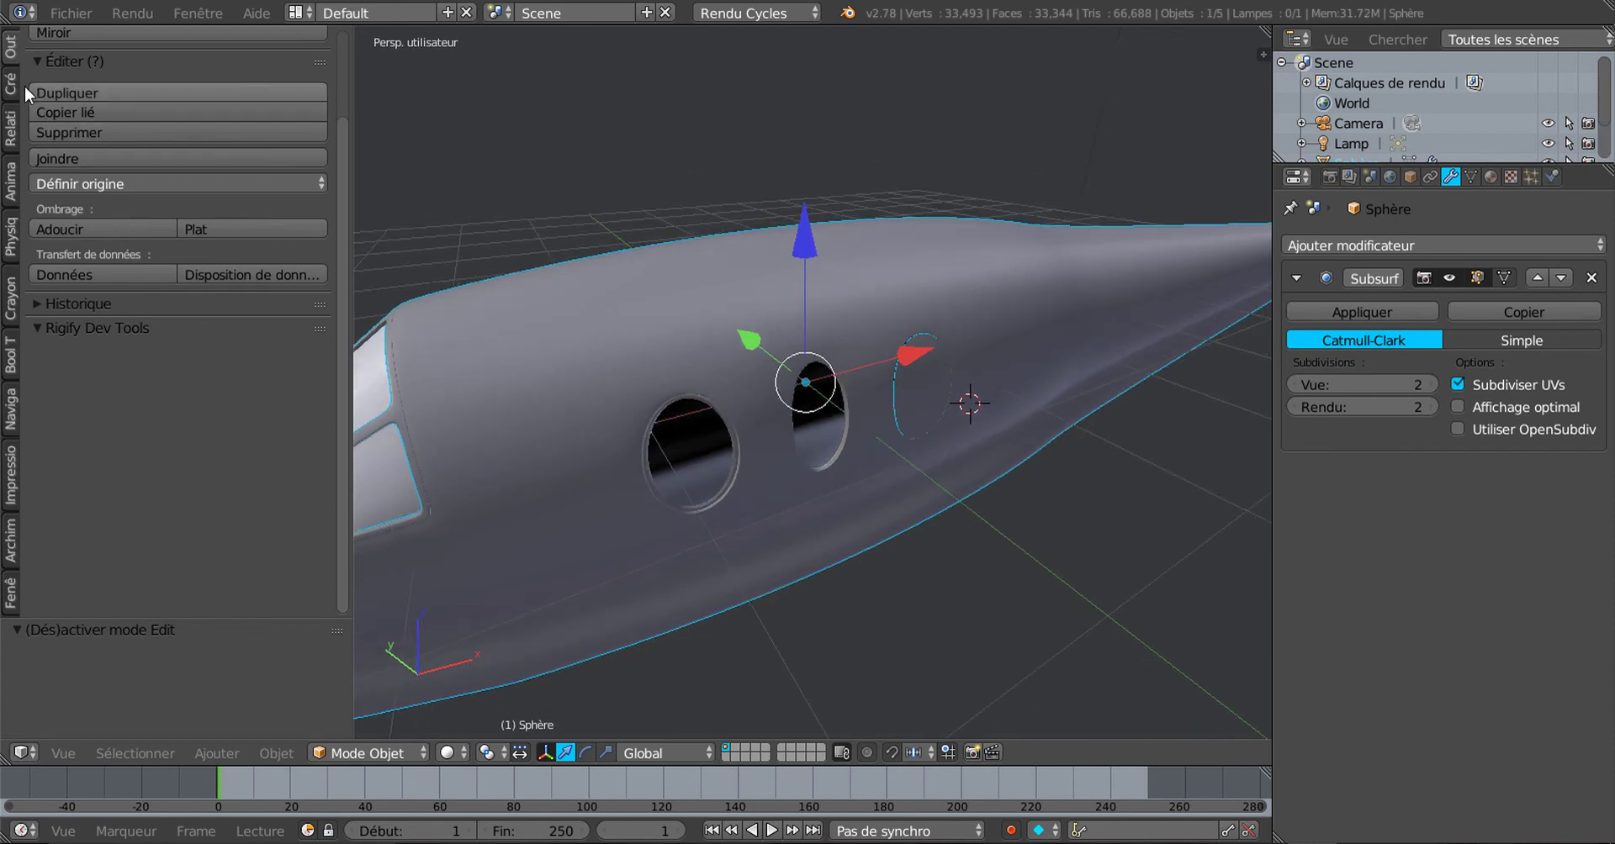
scroll(100, 92, up, 3)
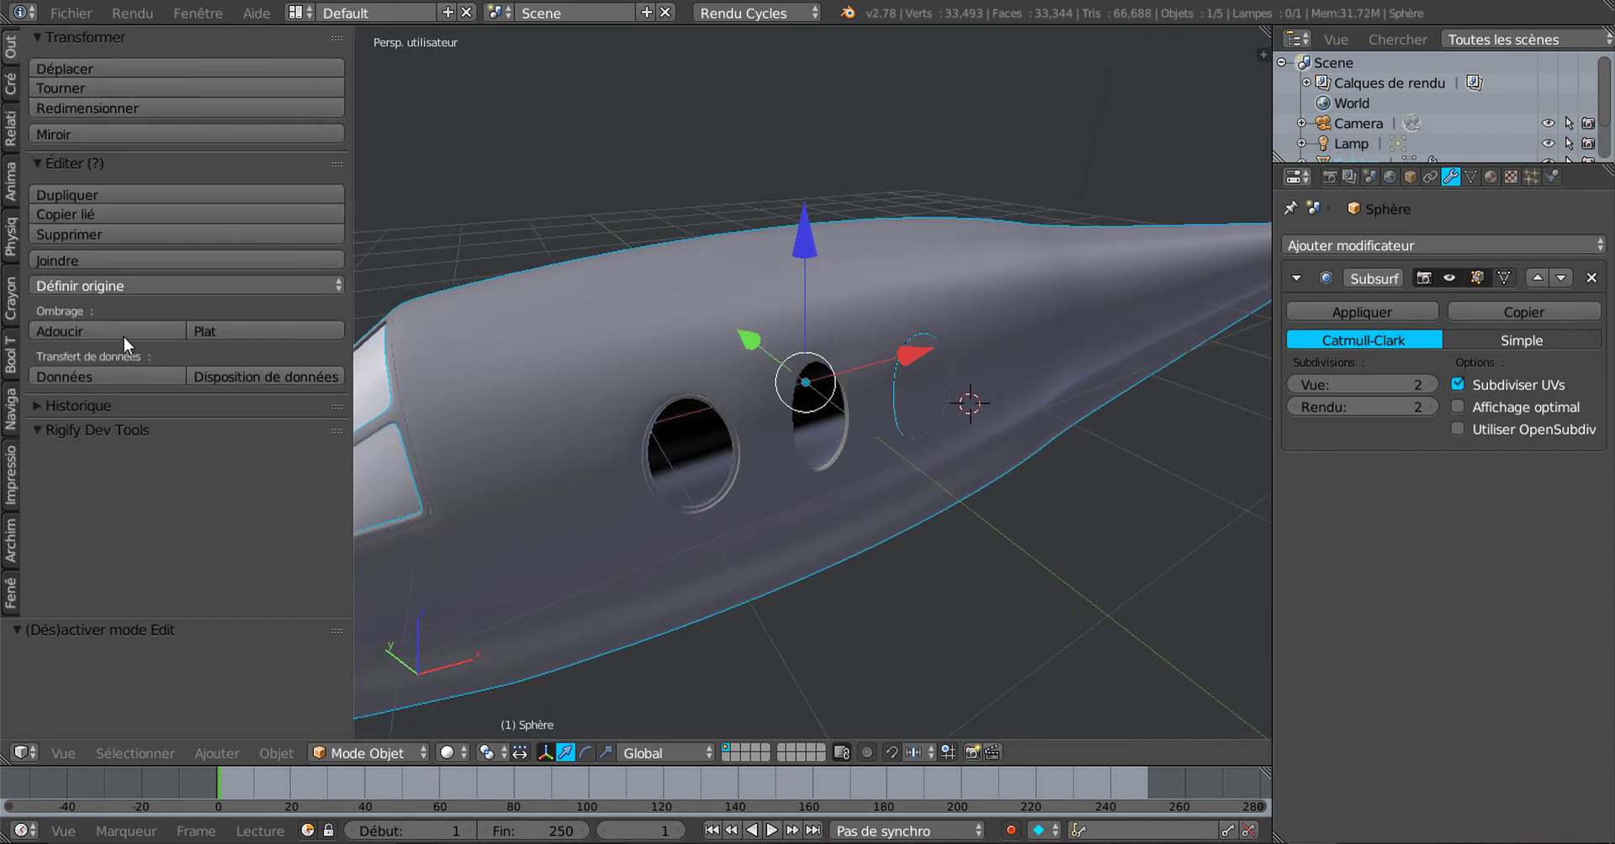
click(57, 257)
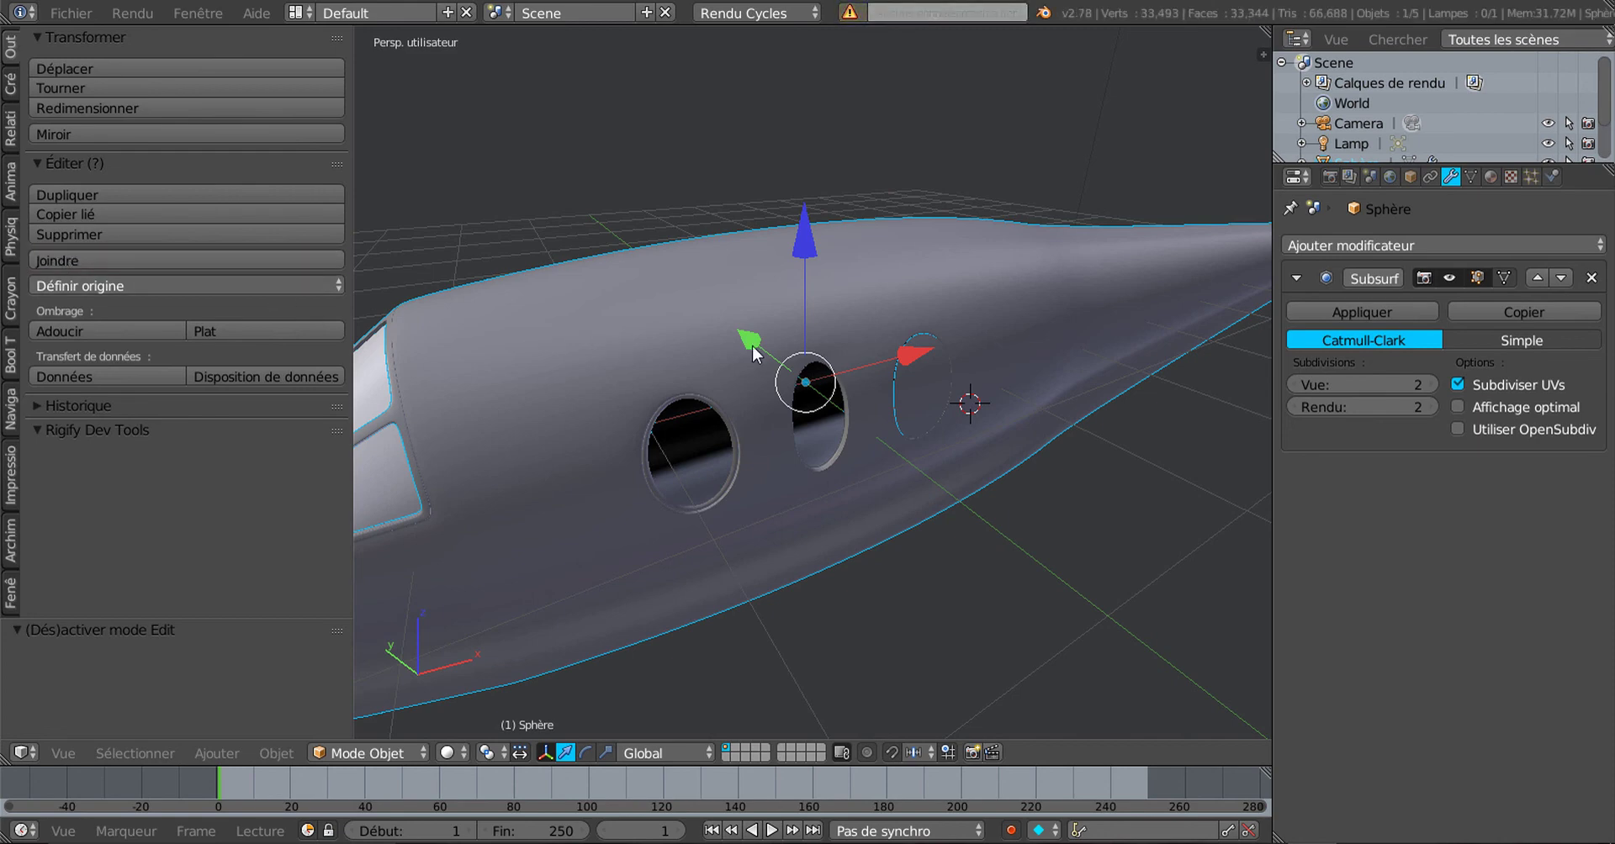
Step: Select the third window's pane as the only selected object
mouse_move(827, 399)
middle_down()
mouse_move(785, 439)
mouse_move(898, 462)
mouse_move(820, 436)
middle_up()
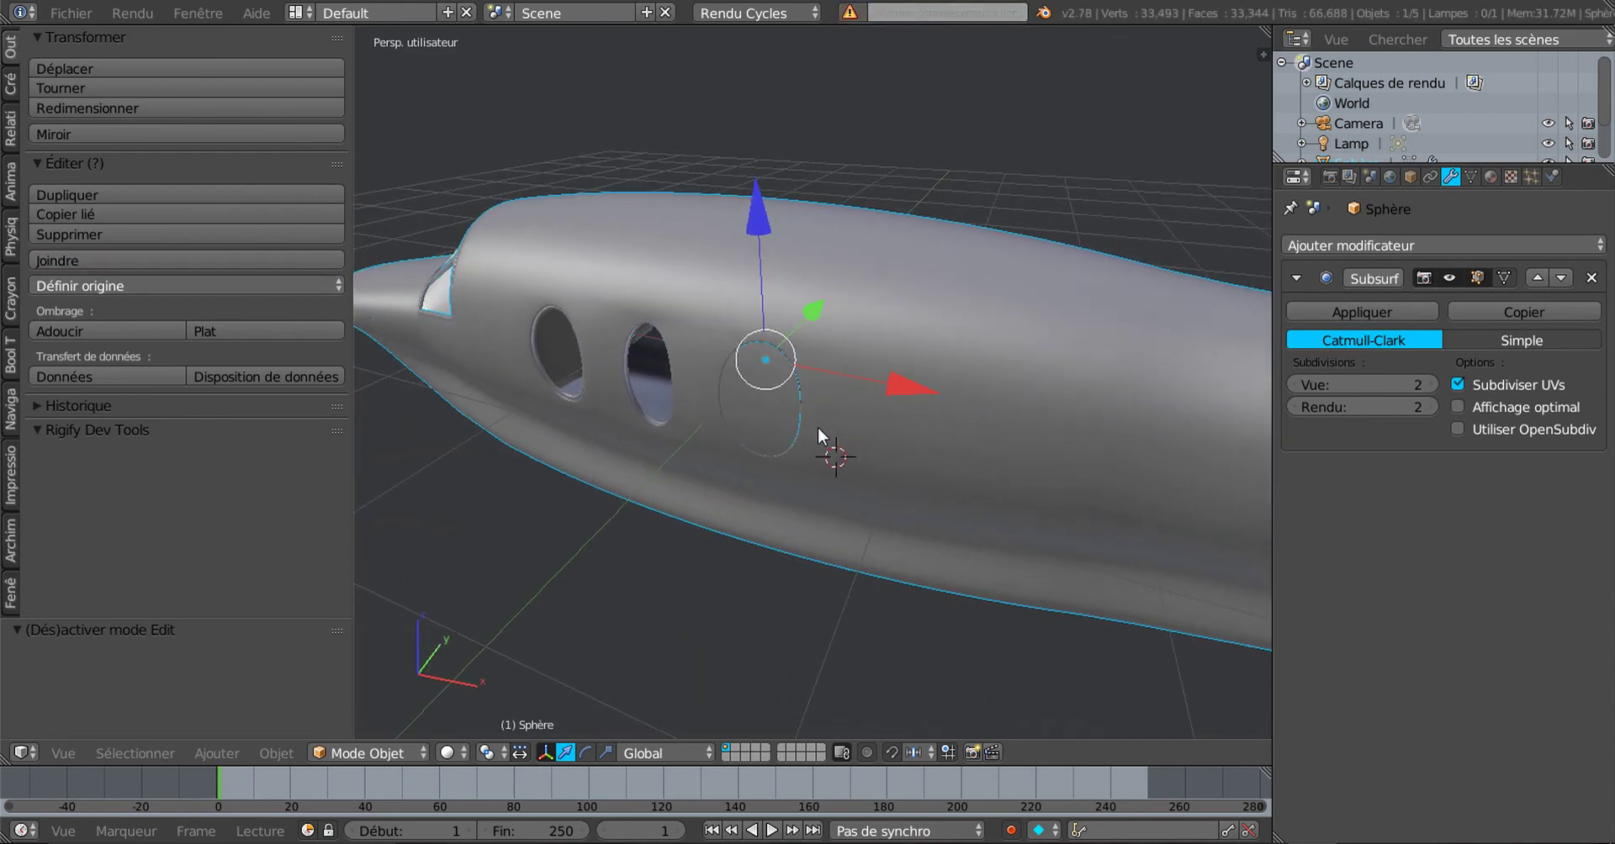
scroll(820, 436, up, 2)
right_click(754, 426)
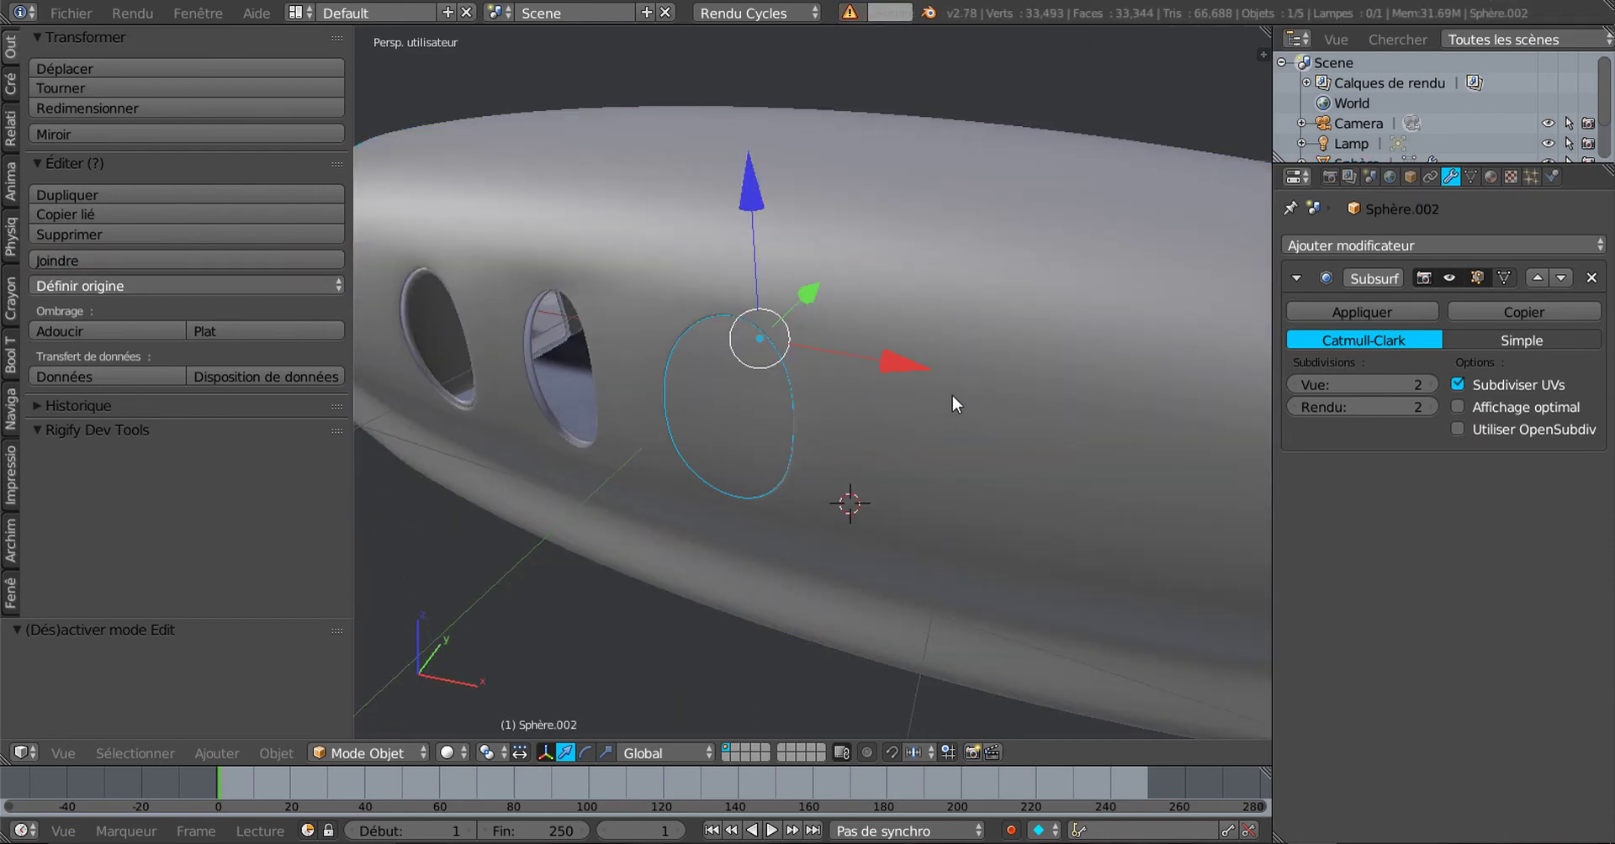
Step: Add the hull to the selection as the active object and join the third window's pane into it
shift+right_click(961, 342)
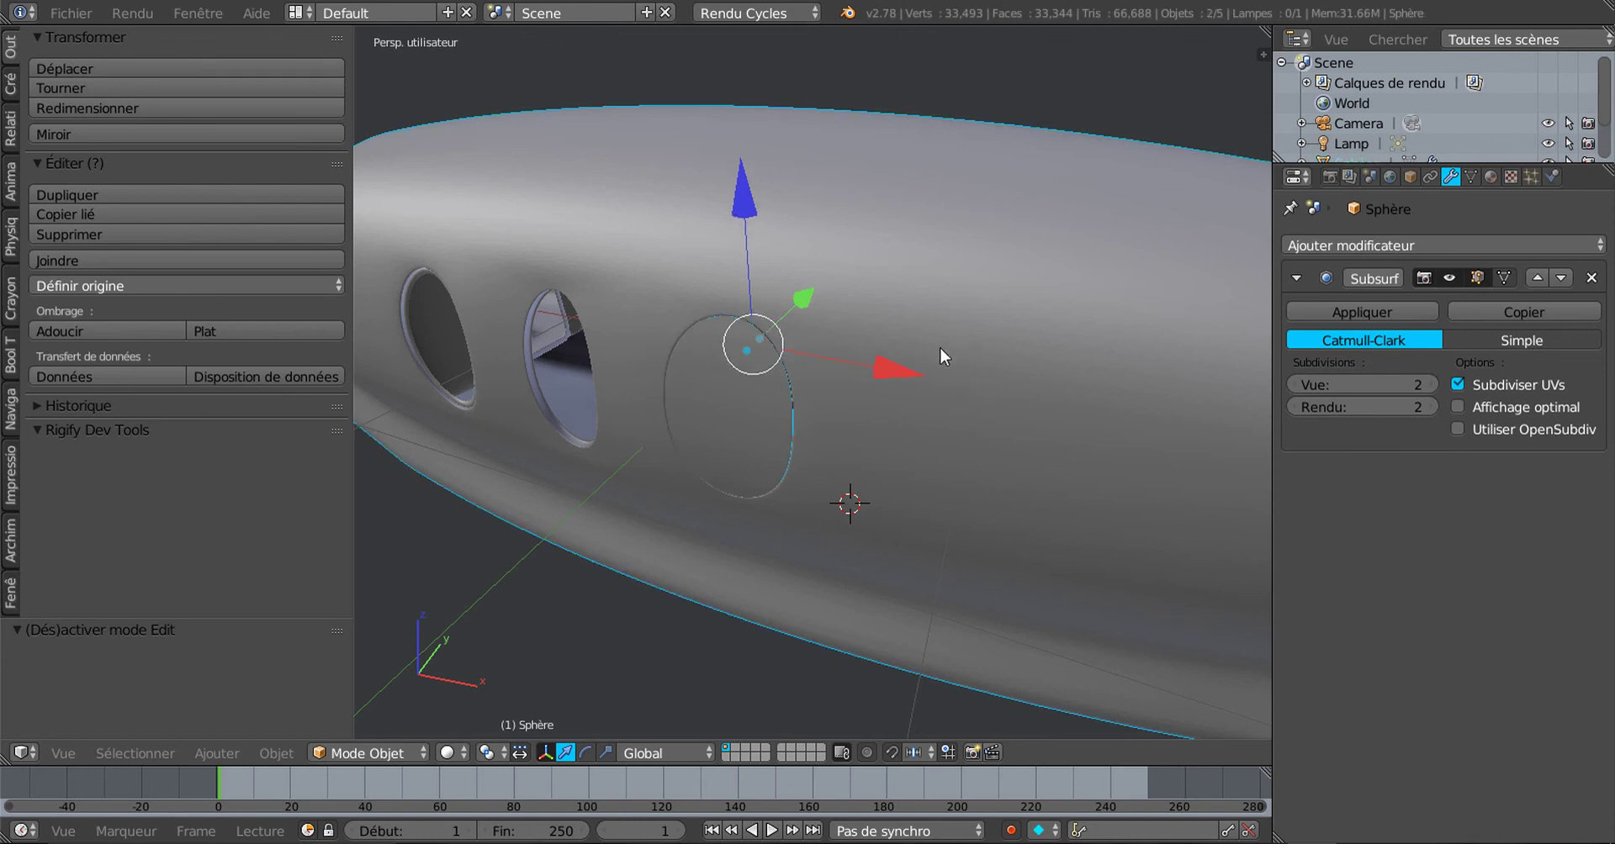
click(58, 261)
middle_drag(730, 410, 819, 396)
scroll(774, 401, down, 1)
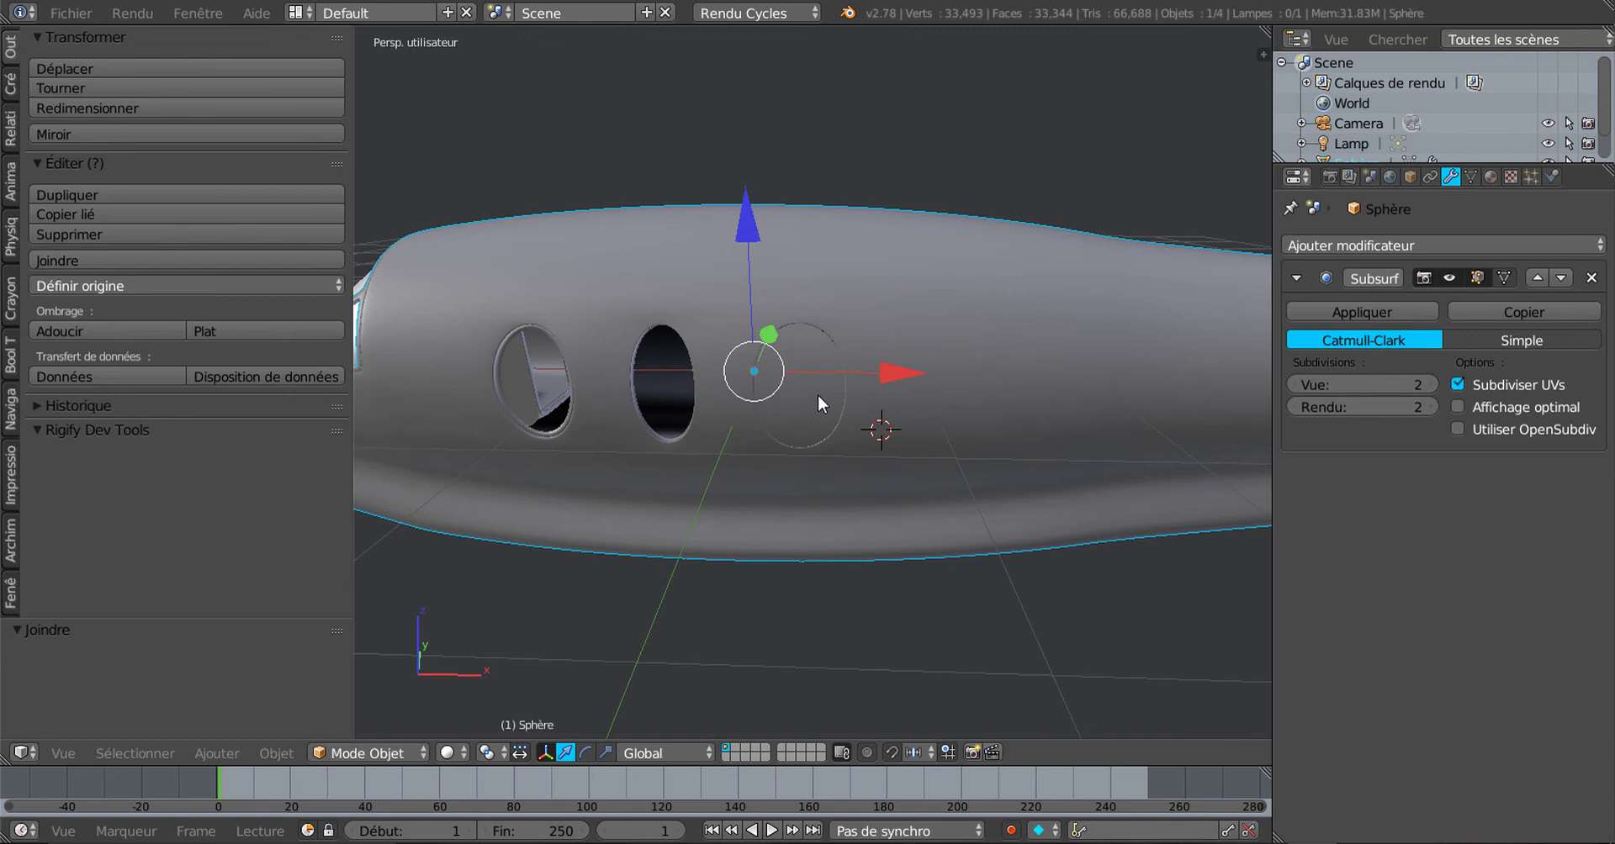
Step: In Edit Mode, use front wireframe view and vertex selection to circle-select the vertices of the third window's pane and rim
key(Tab)
middle_drag(848, 500, 855, 476)
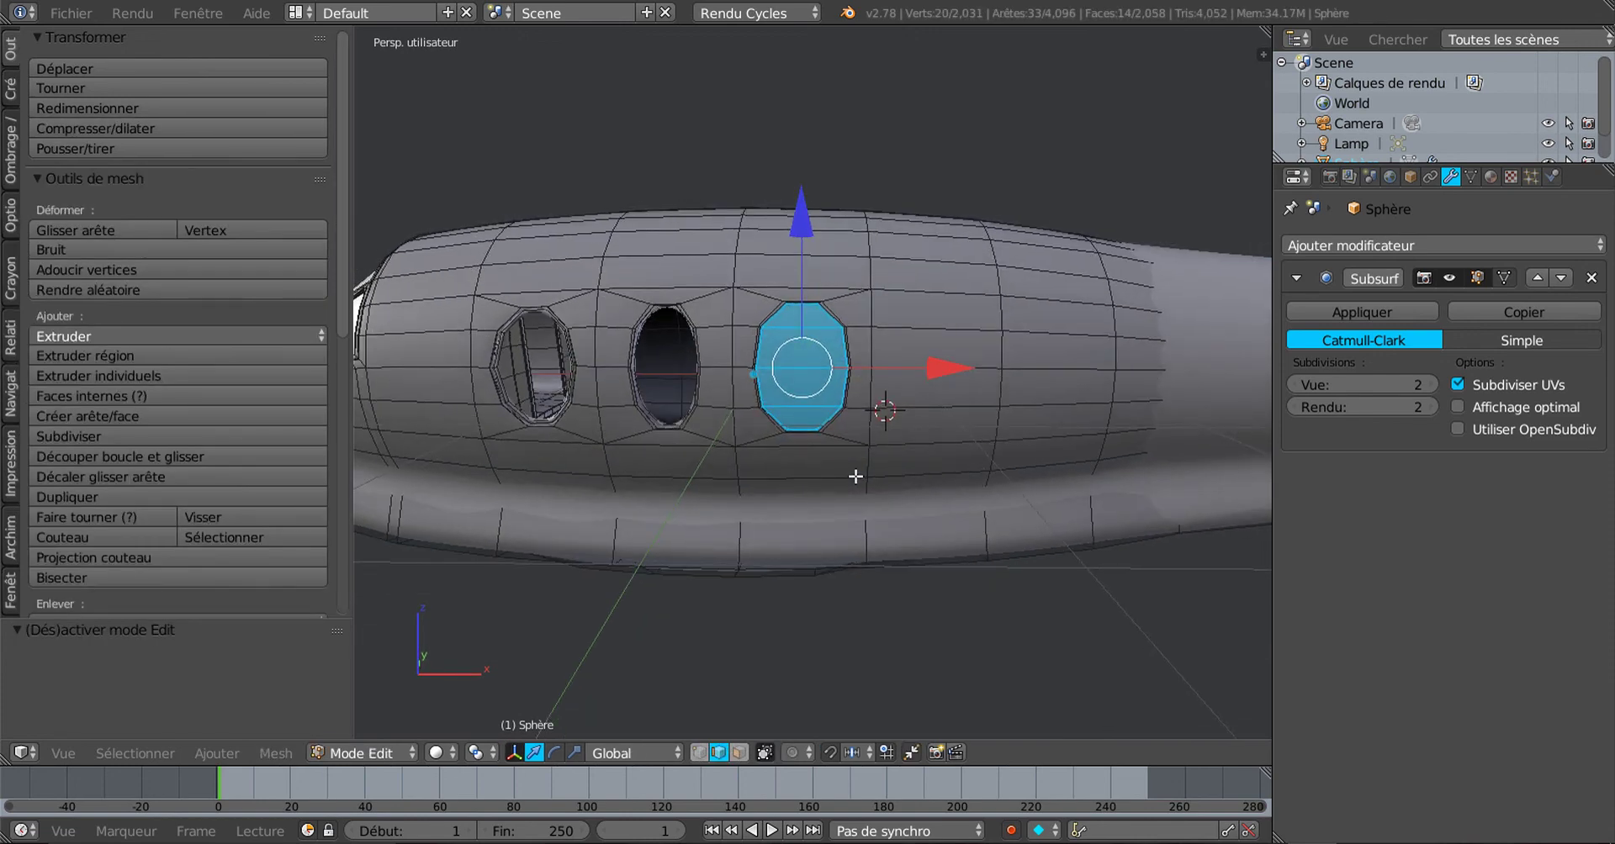
key(KP_1)
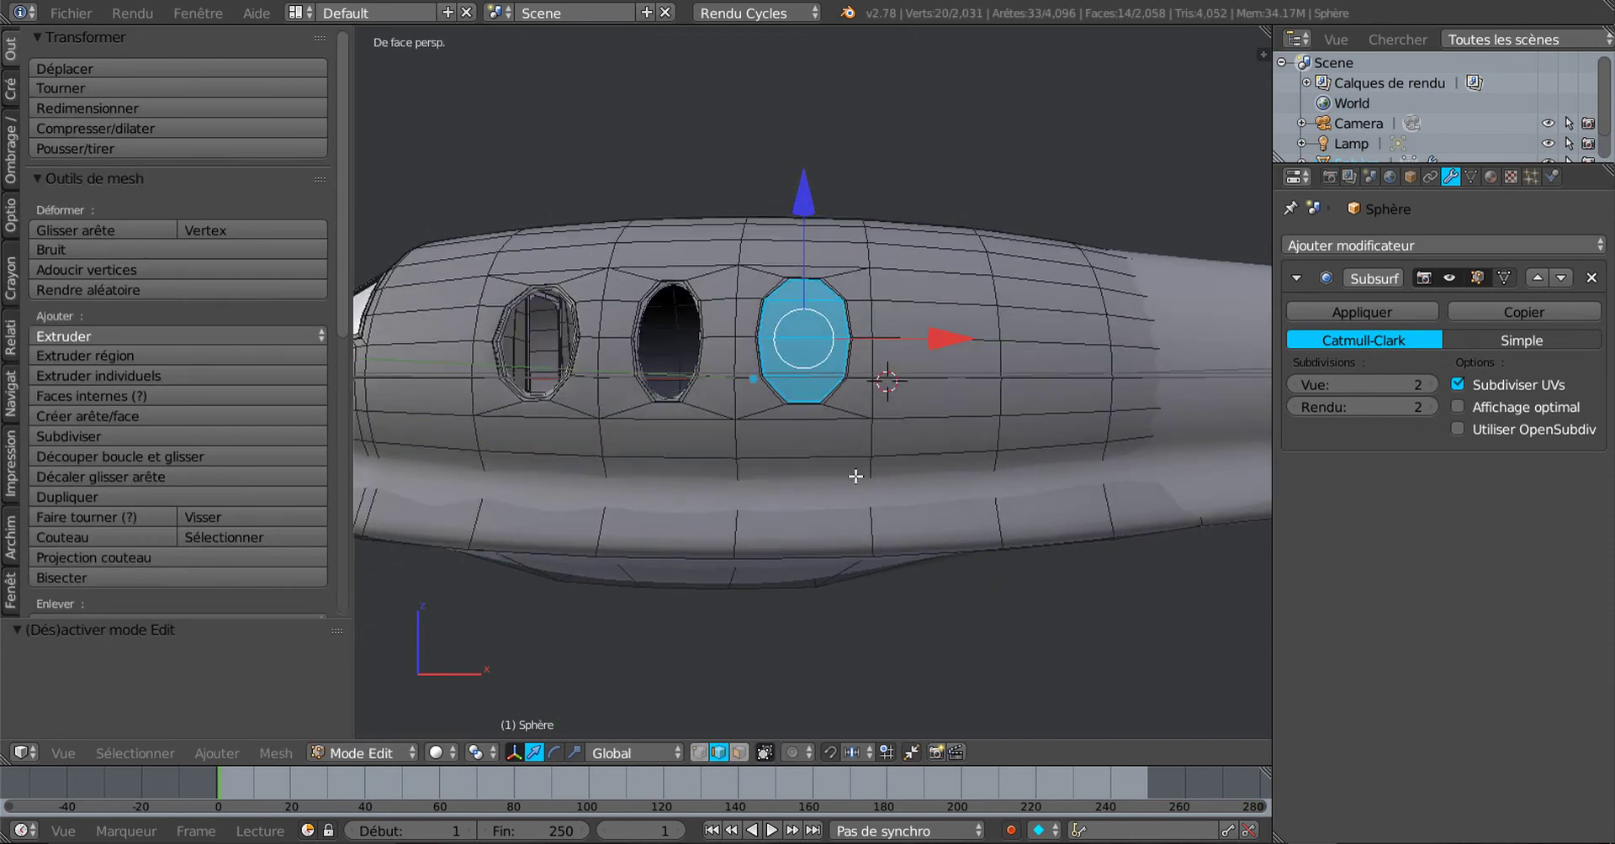
key(z)
scroll(856, 468, up, 2)
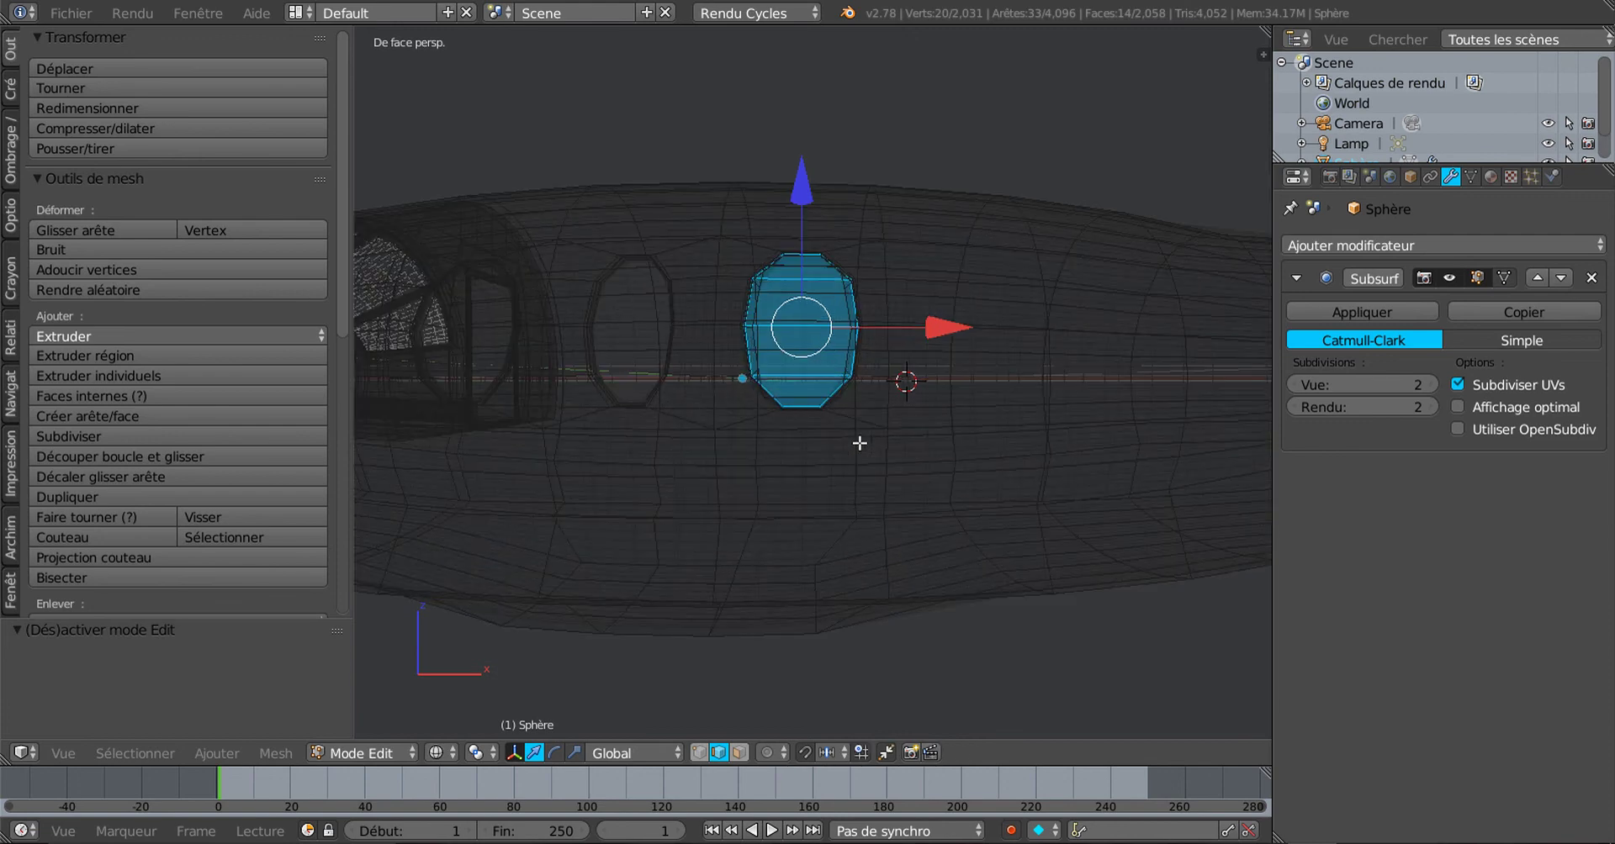
click(699, 753)
key(c)
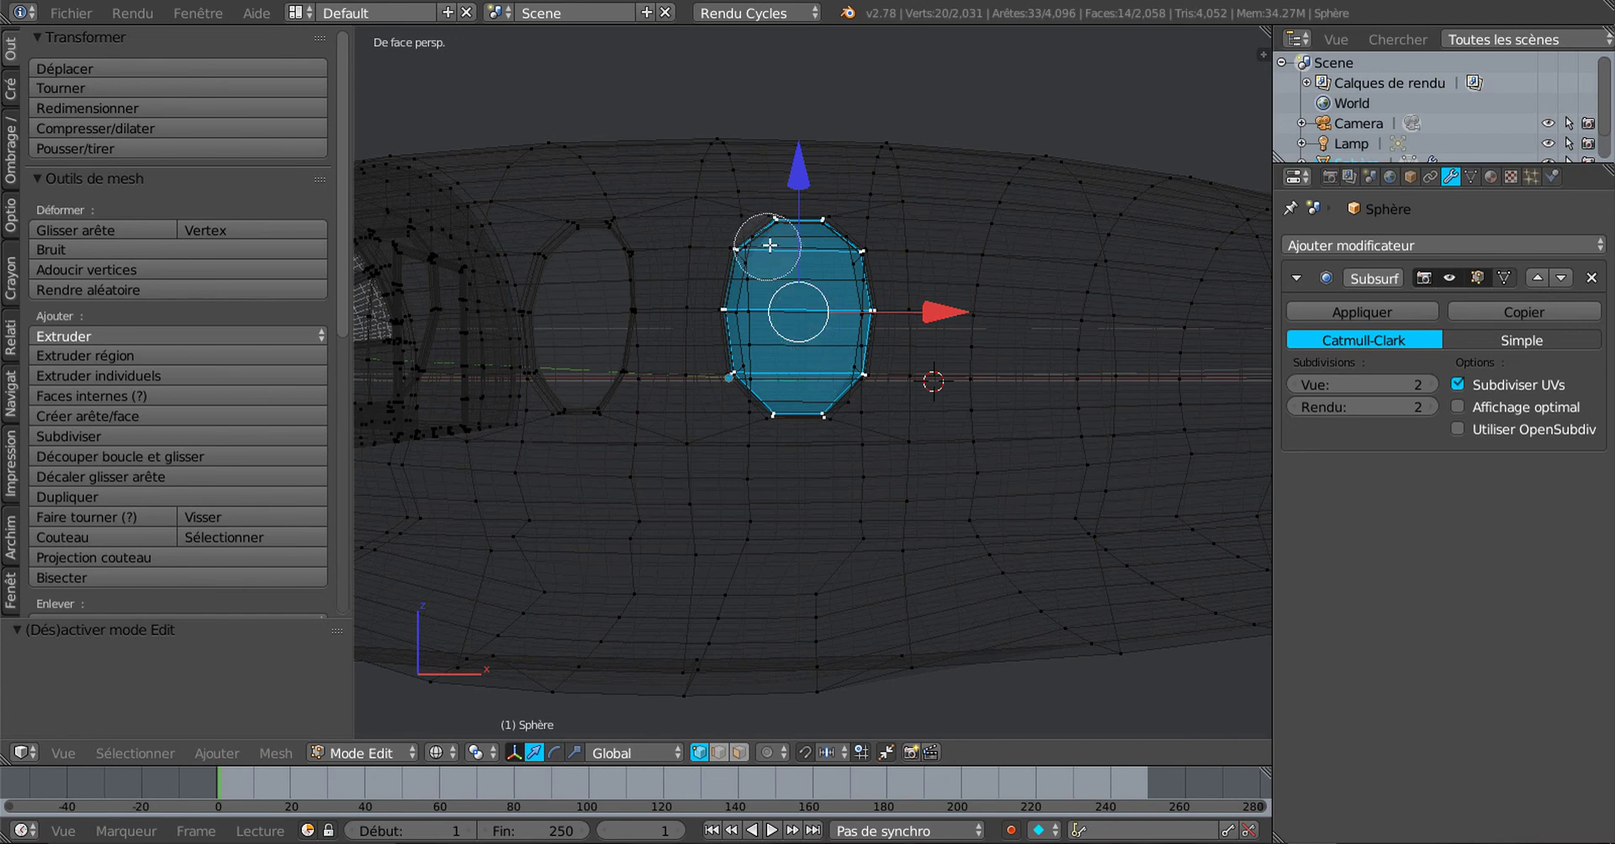
mouse_move(767, 245)
mouse_down()
mouse_move(811, 231)
mouse_move(837, 271)
mouse_move(850, 341)
mouse_move(828, 387)
mouse_move(744, 395)
mouse_move(722, 315)
mouse_move(767, 245)
mouse_up()
right_click(767, 246)
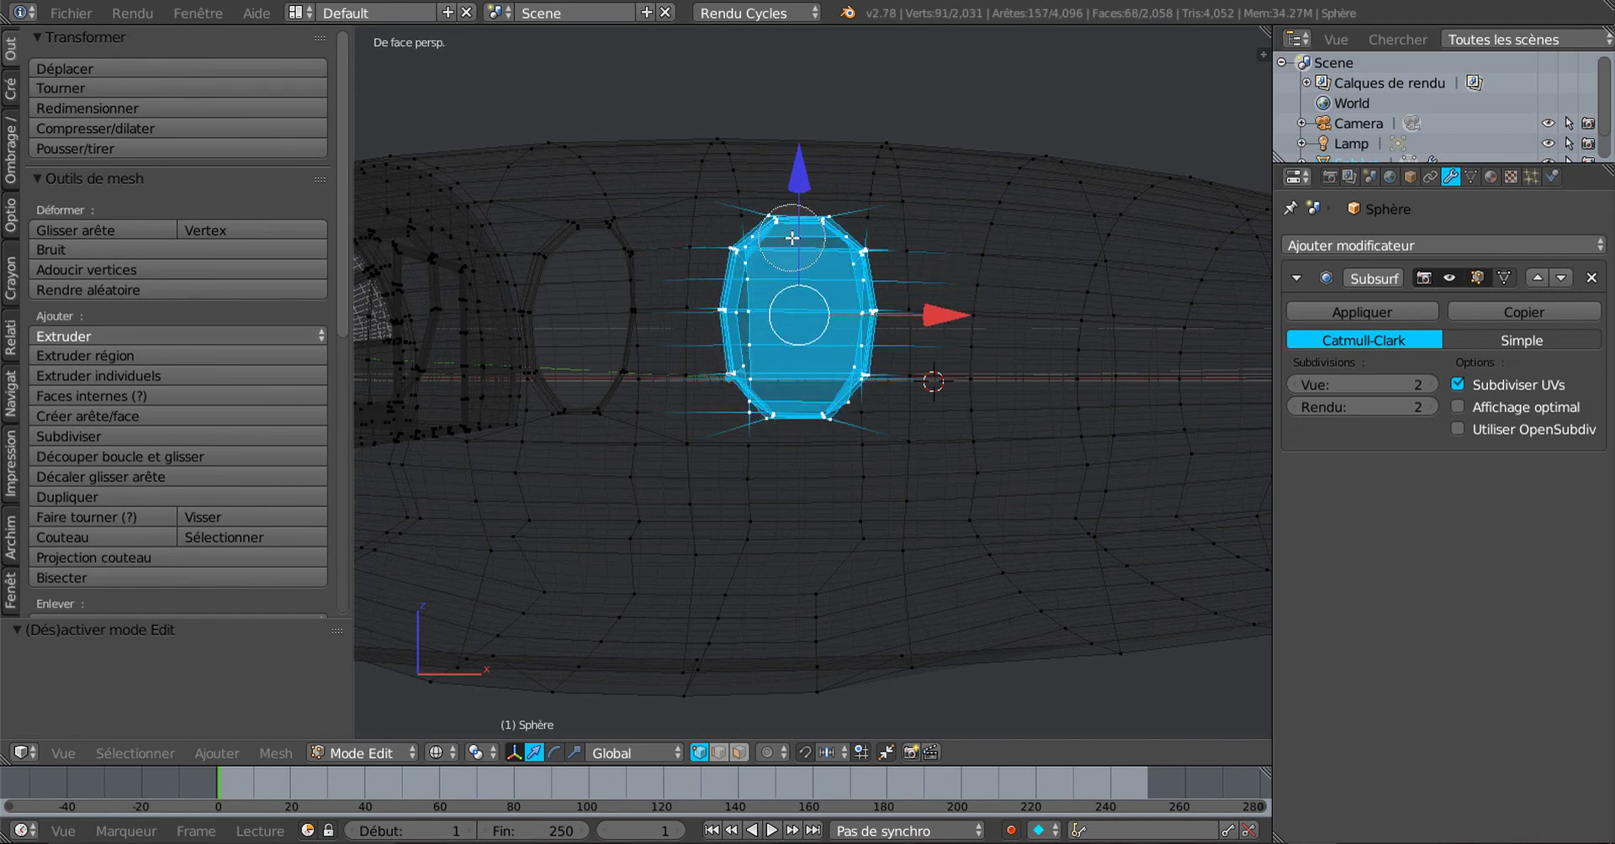
Step: Circle-deselect the stray vertices on the far side of the hull, keeping only the third window's pane and rim selected
middle_drag(816, 223, 813, 318)
scroll(814, 318, down, 1)
key(c)
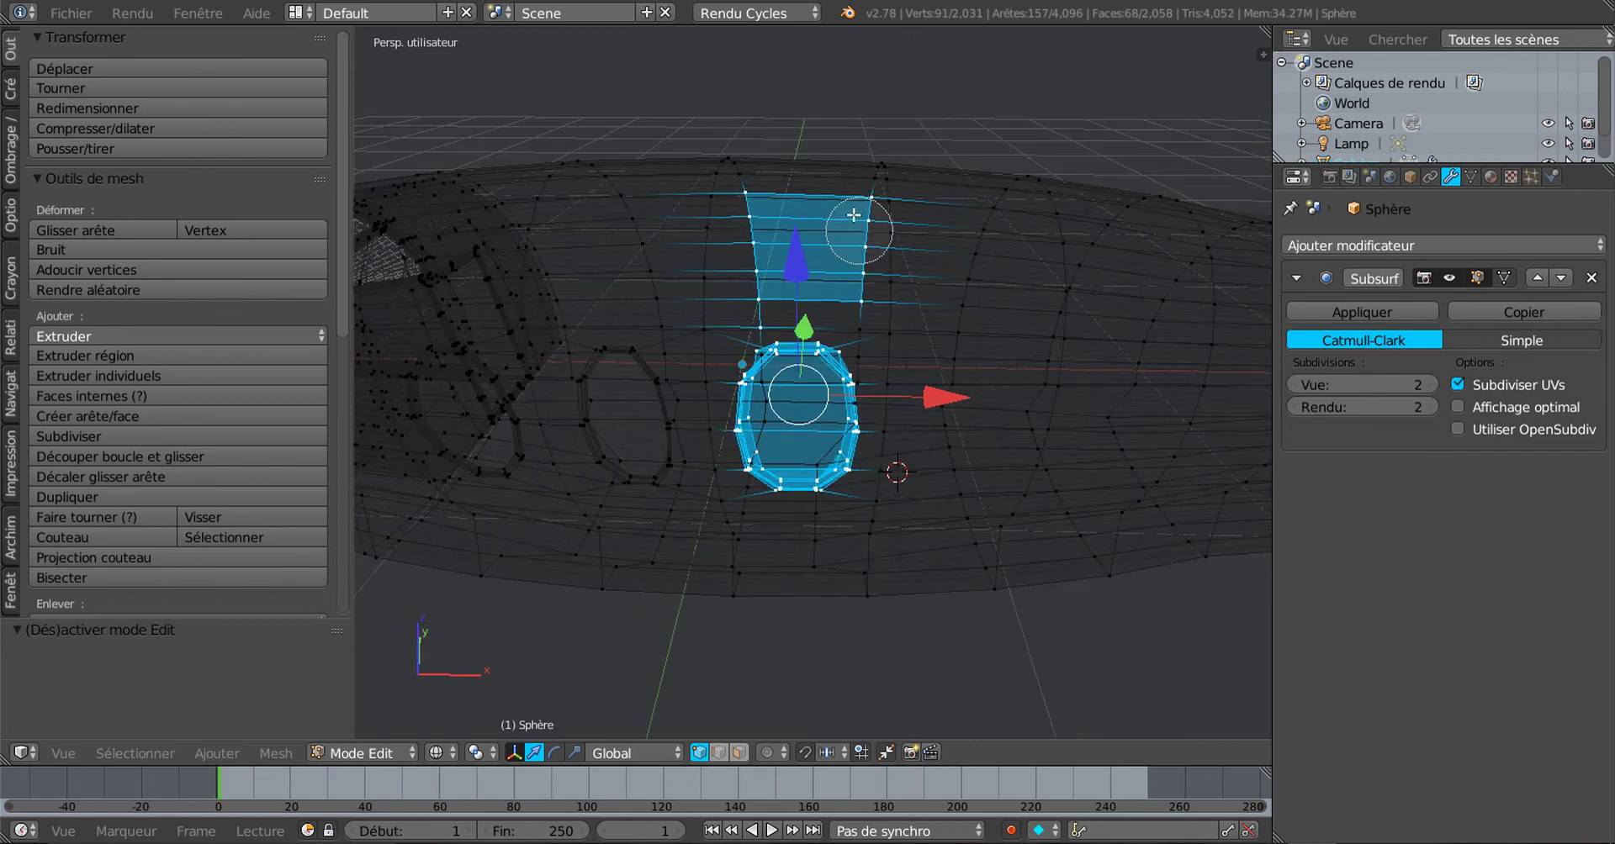
mouse_move(870, 207)
middle_down()
mouse_move(714, 205)
mouse_move(844, 230)
mouse_move(855, 274)
mouse_move(732, 289)
mouse_move(754, 298)
middle_up()
right_click(757, 285)
mouse_move(929, 303)
middle_down()
mouse_move(921, 339)
mouse_move(936, 212)
middle_up()
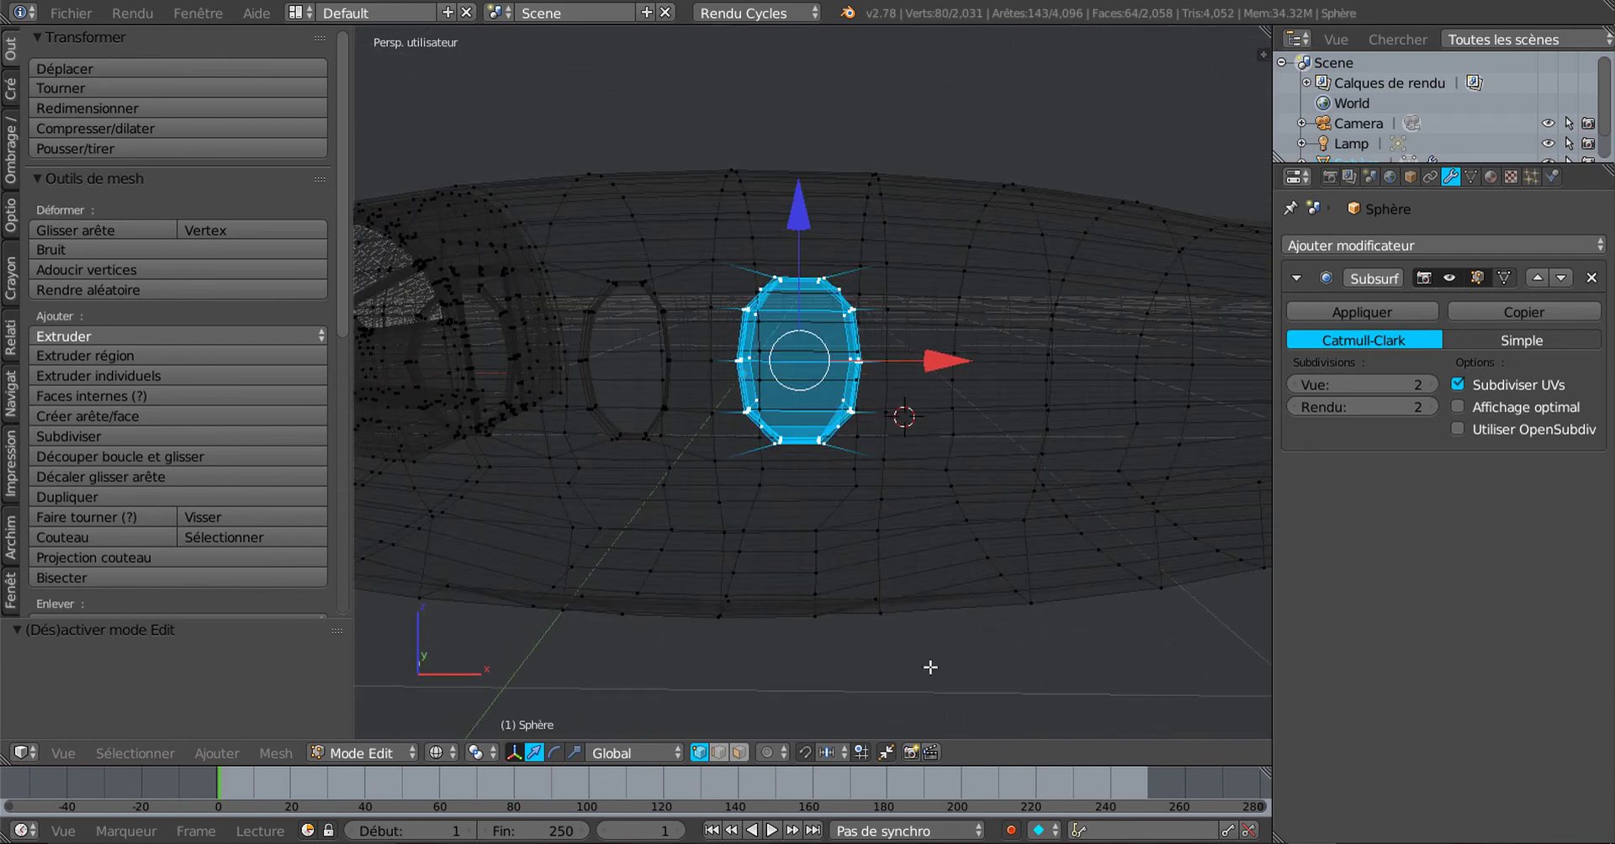
Step: Return to solid shading and scale the third window's pane and rim along X by about 1.269
key(z)
middle_drag(929, 666, 929, 637)
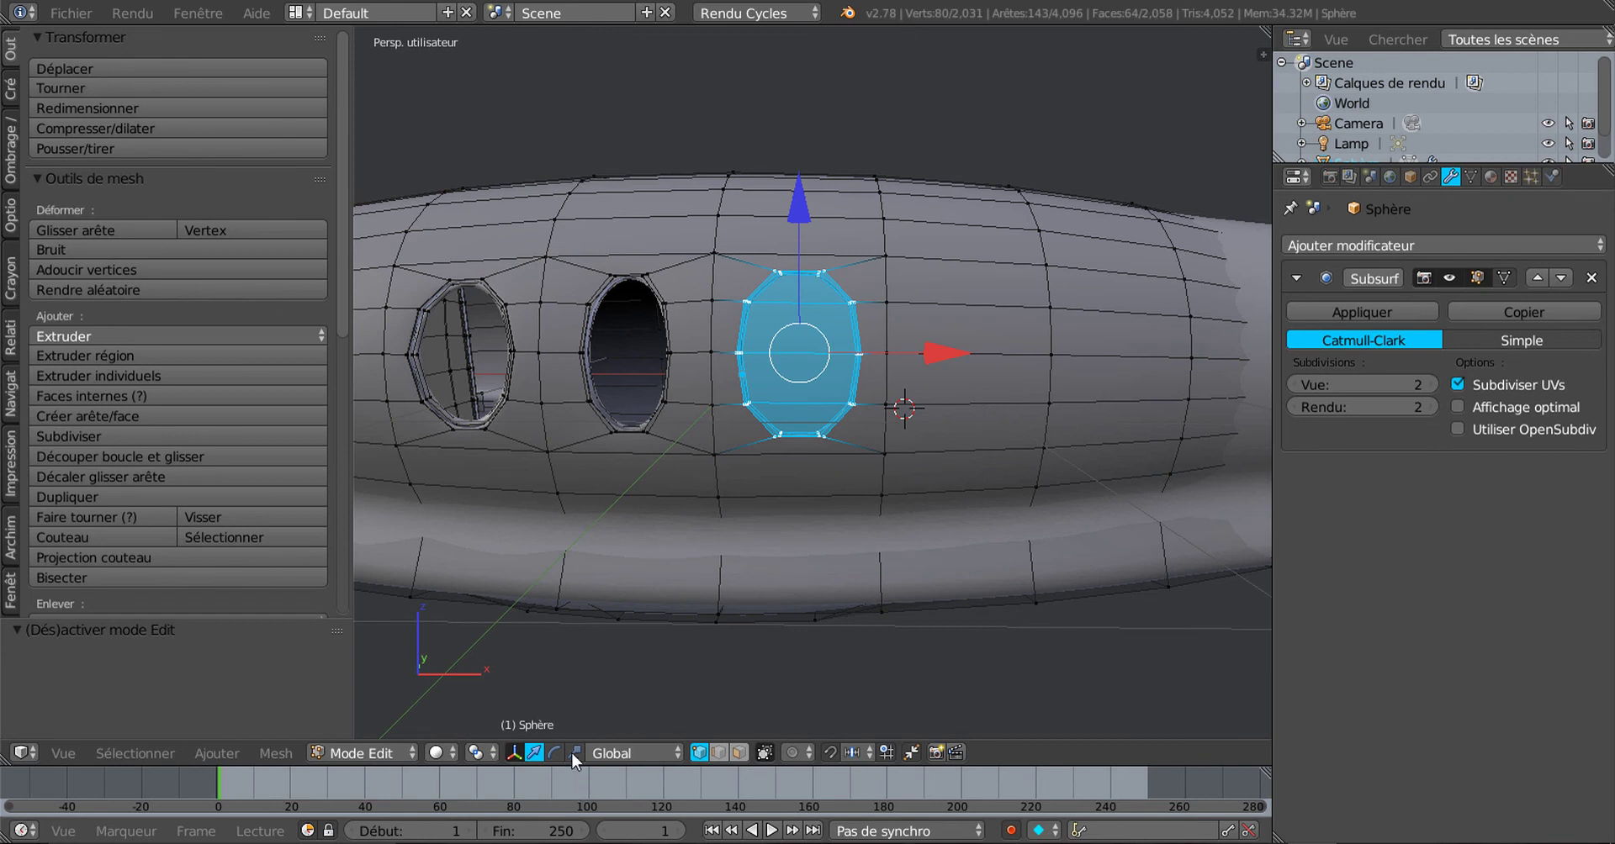
key(s)
key(x)
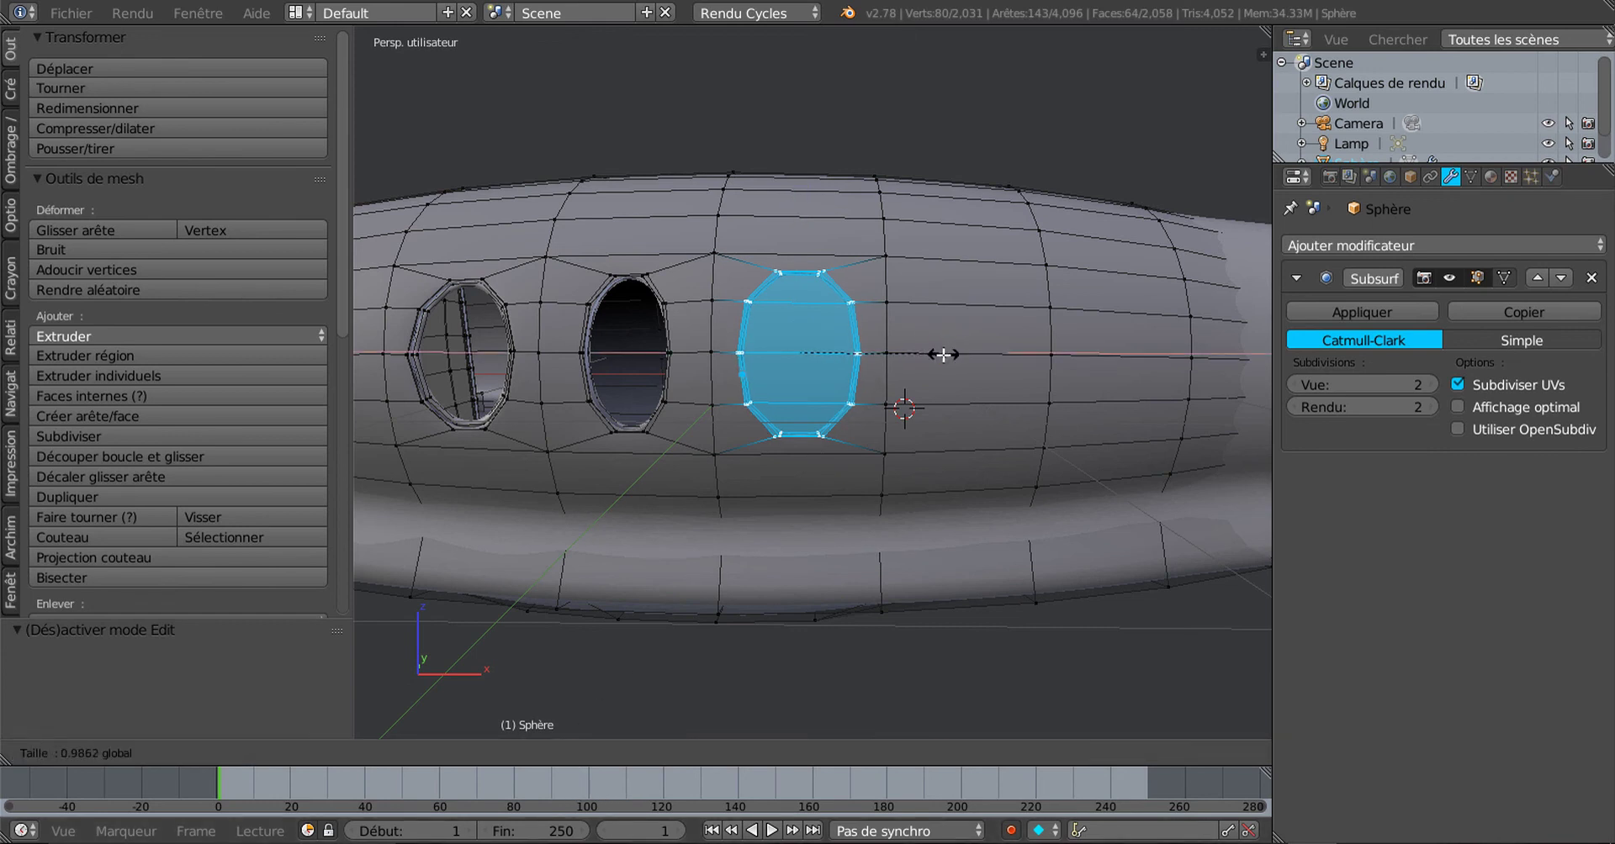
click(985, 352)
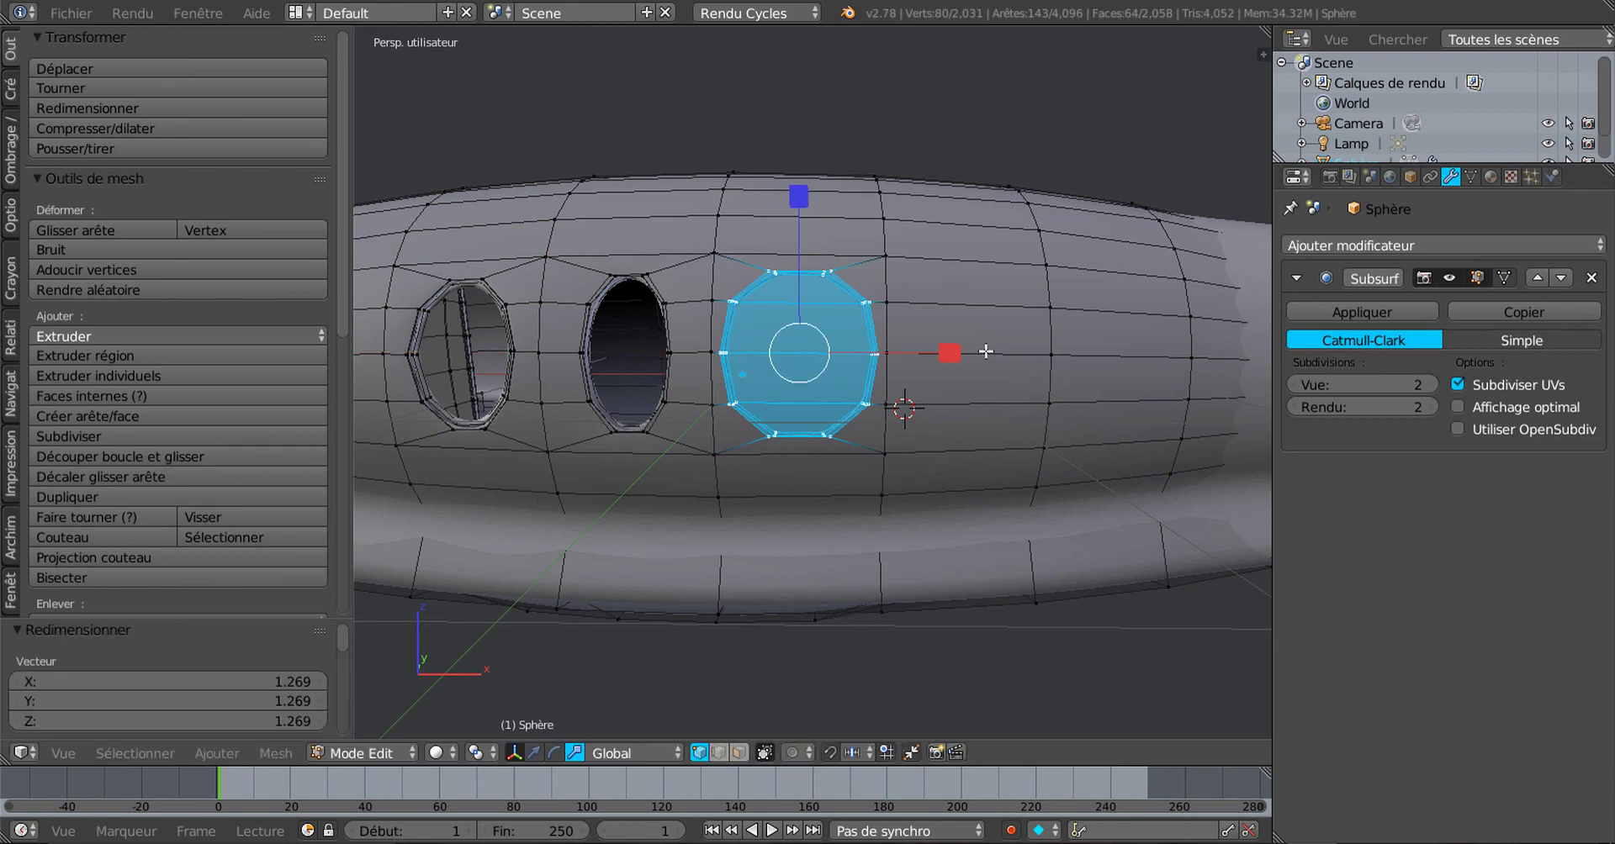
Step: Check the window outside Edit Mode, then scale its pane and rim along X to make them narrower
key(Tab)
key(Tab)
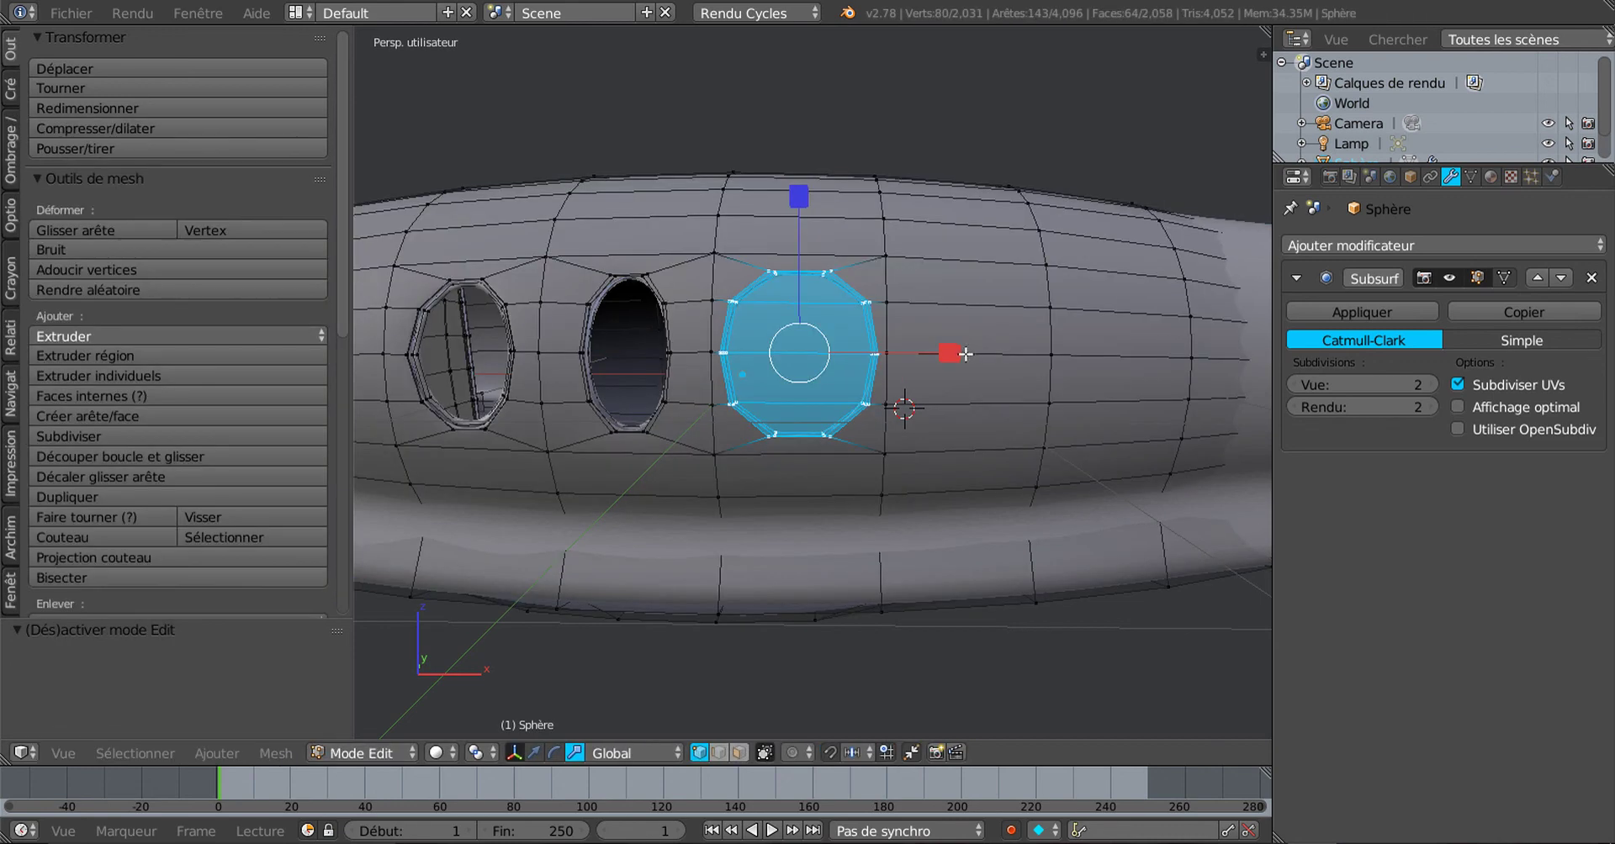
click(947, 353)
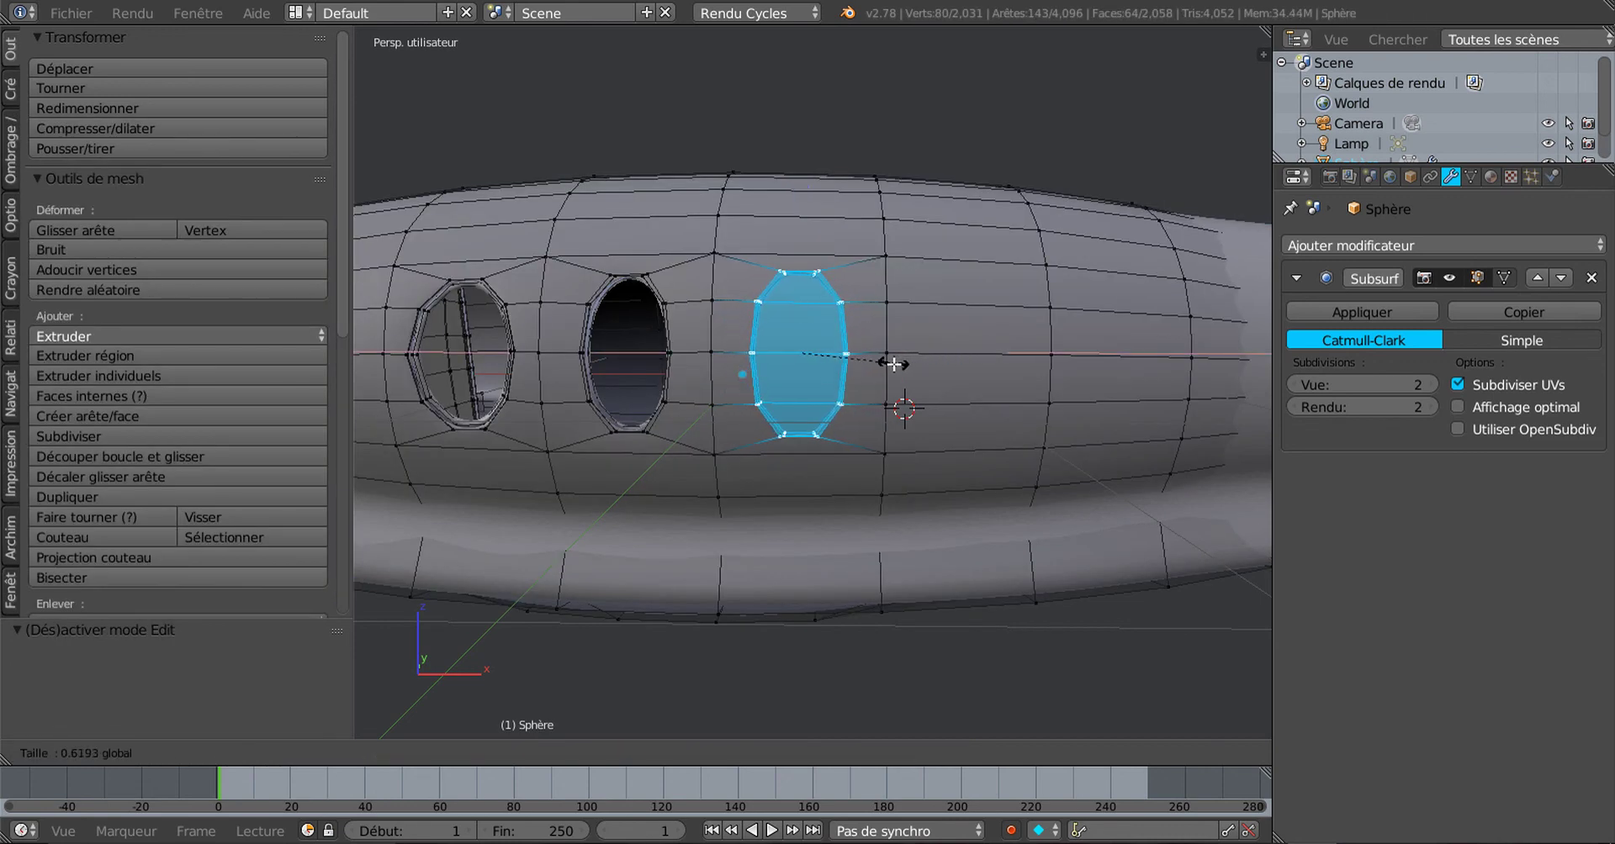
click(900, 363)
Step: Examine the third window's fit in the hull from several angles in both Object Mode and Edit Mode
key(Tab)
middle_drag(986, 380, 1045, 383)
key(Tab)
scroll(1009, 374, up, 3)
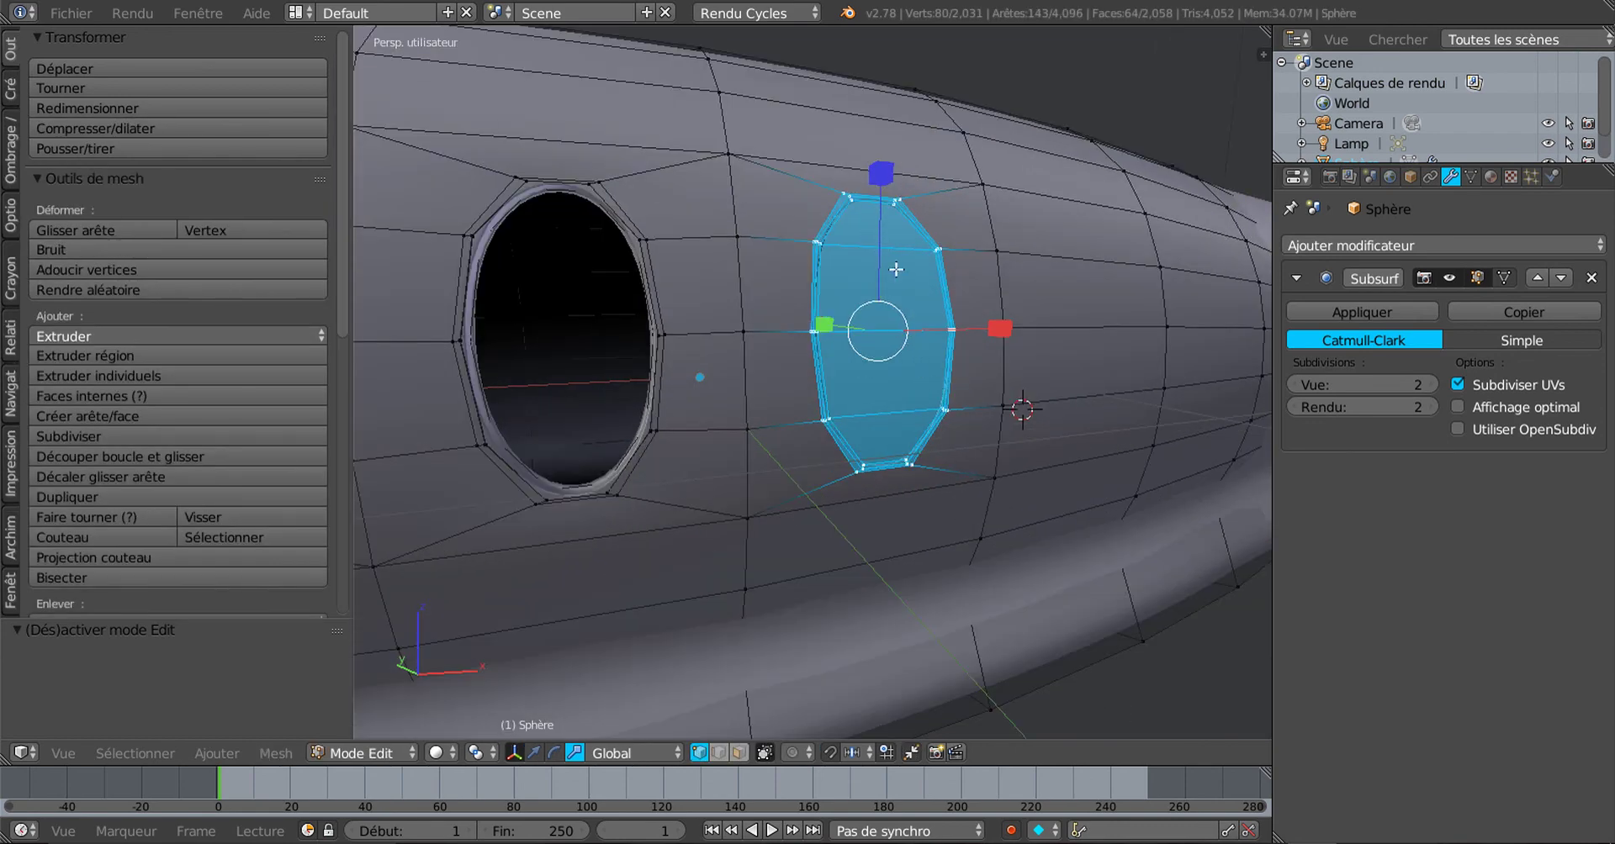
middle_drag(922, 364, 858, 364)
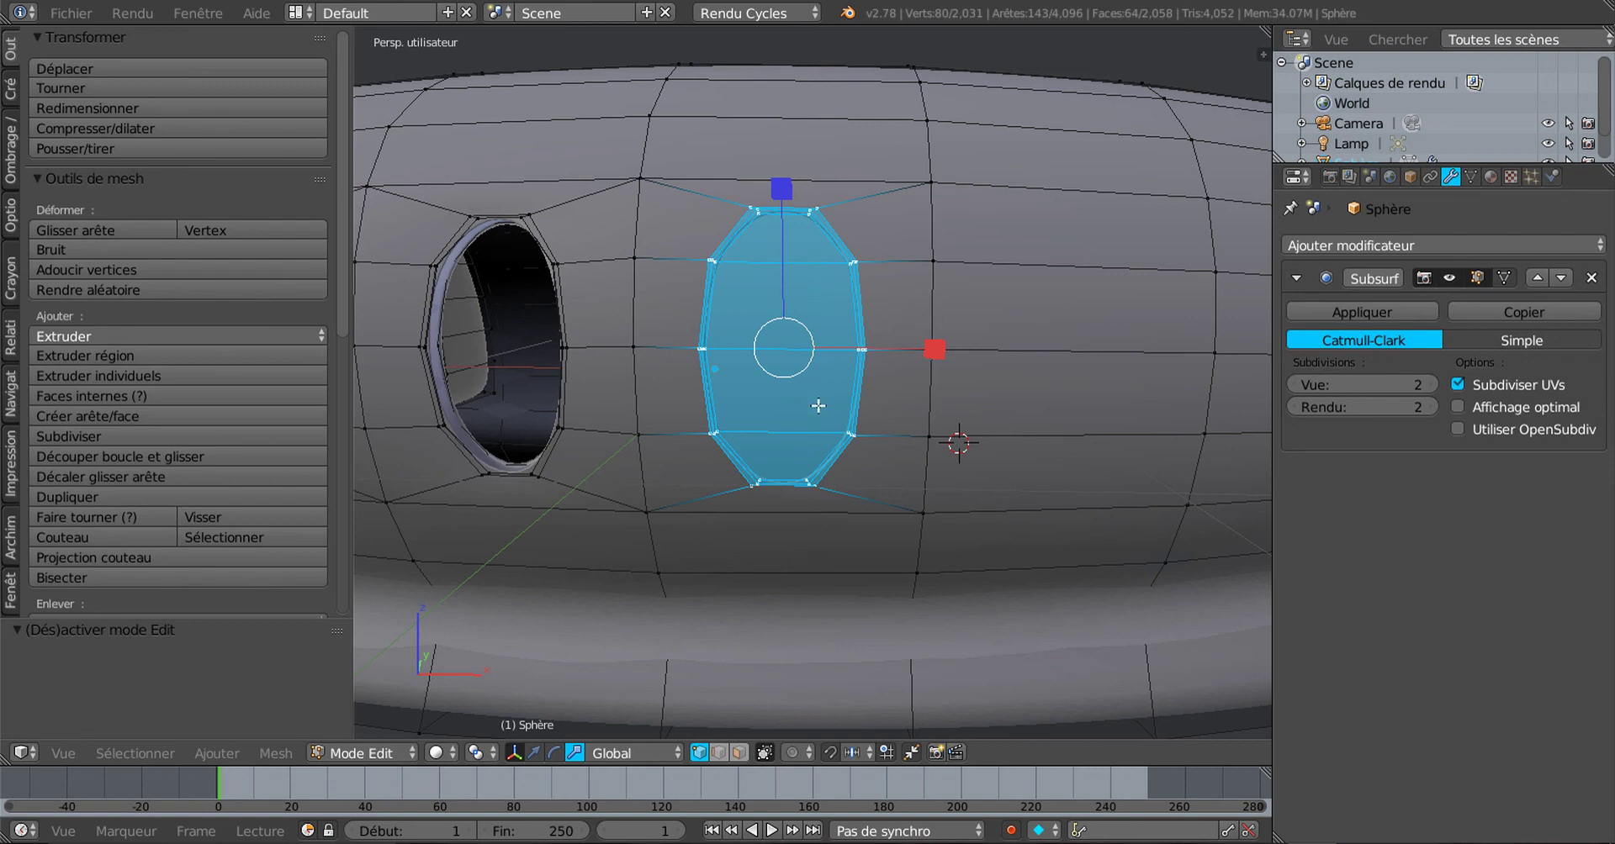
middle_drag(927, 410, 1027, 407)
key(Tab)
scroll(1073, 357, down, 2)
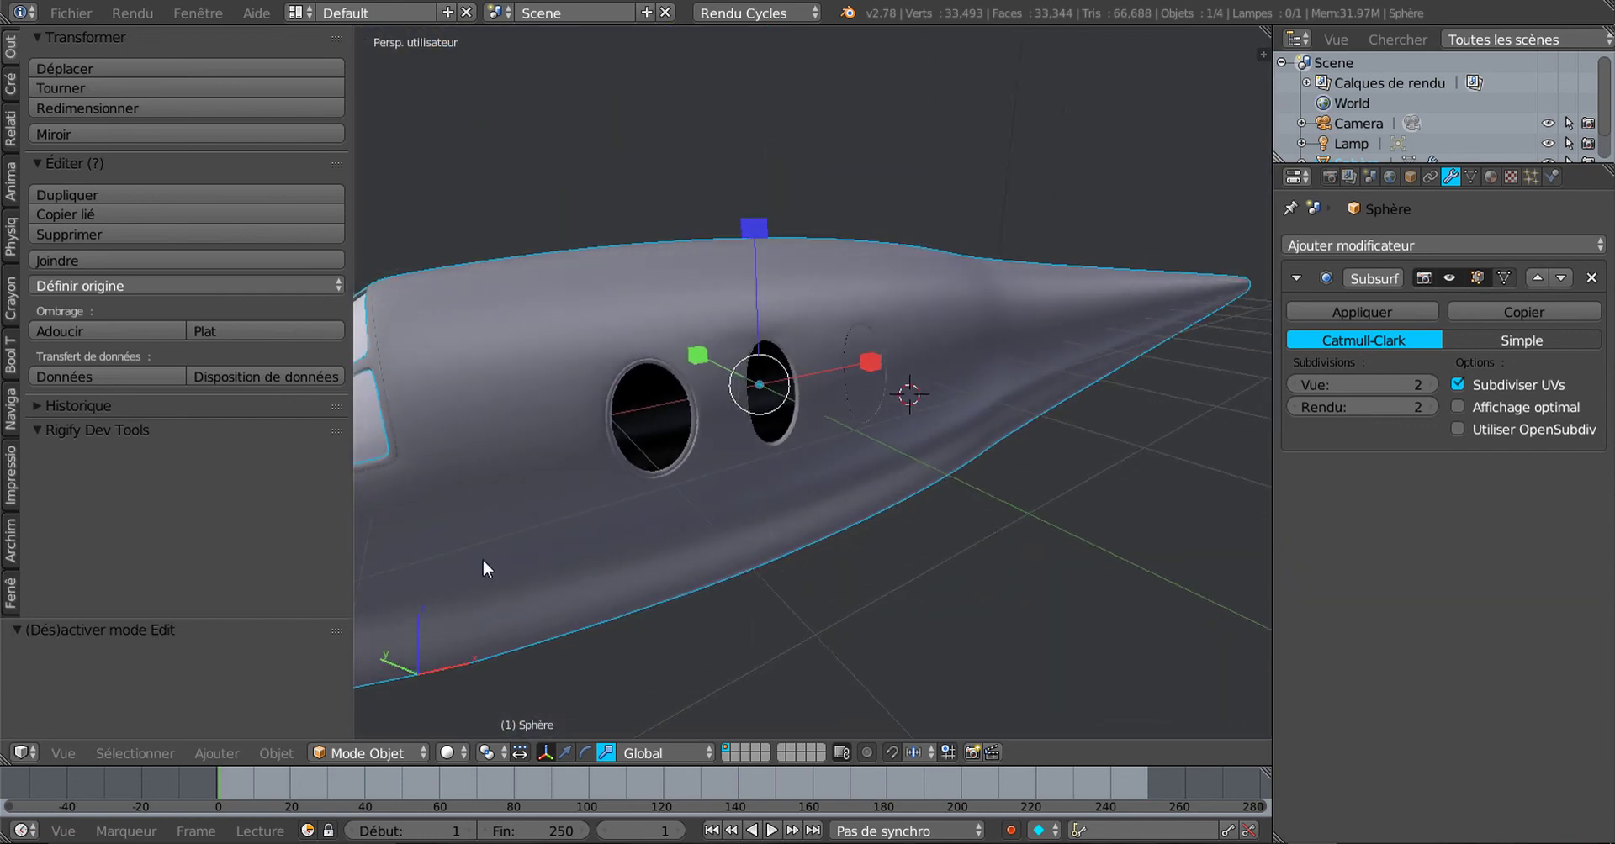
Step: Enlarge the 3D view by narrowing the tool and properties areas, and inspect the row of hull windows
drag(354, 259, 157, 259)
drag(1271, 512, 1385, 506)
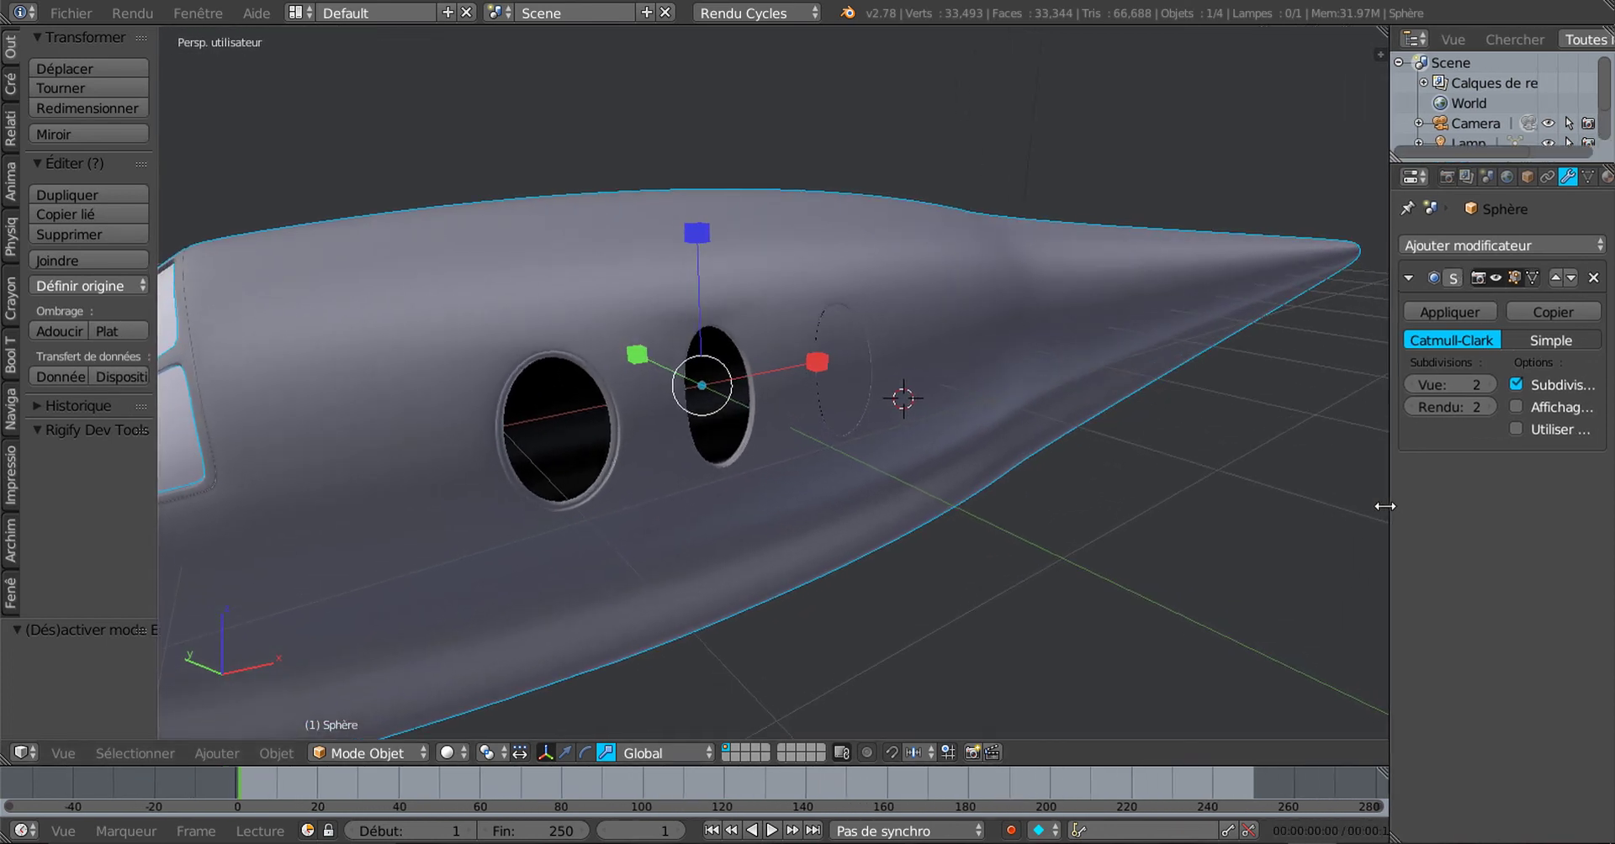
middle_drag(1093, 558, 1122, 539)
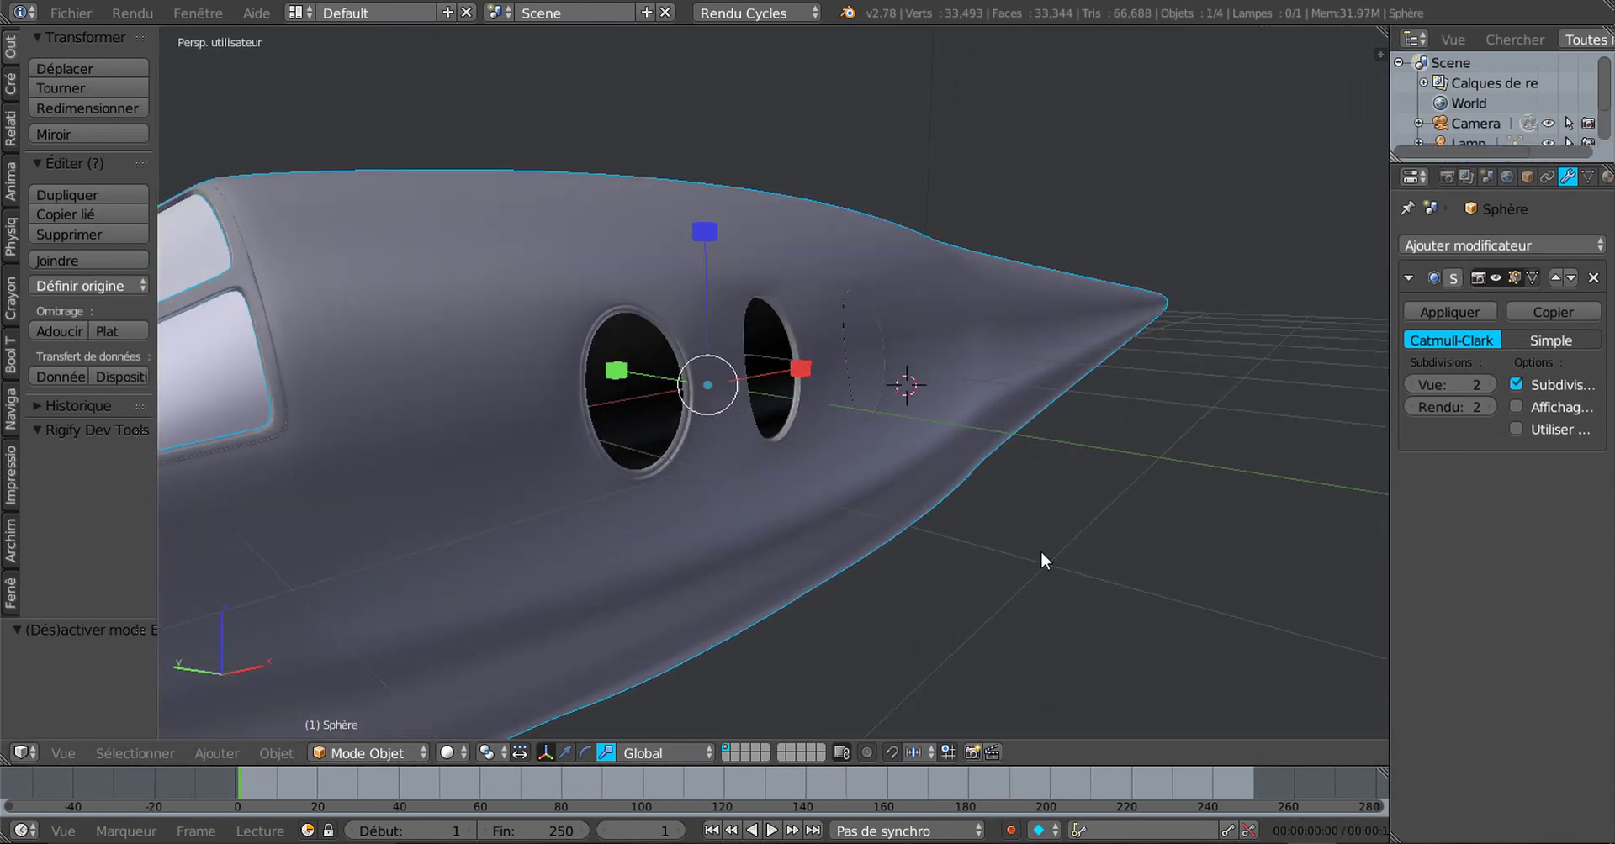
middle_drag(1013, 562, 1066, 539)
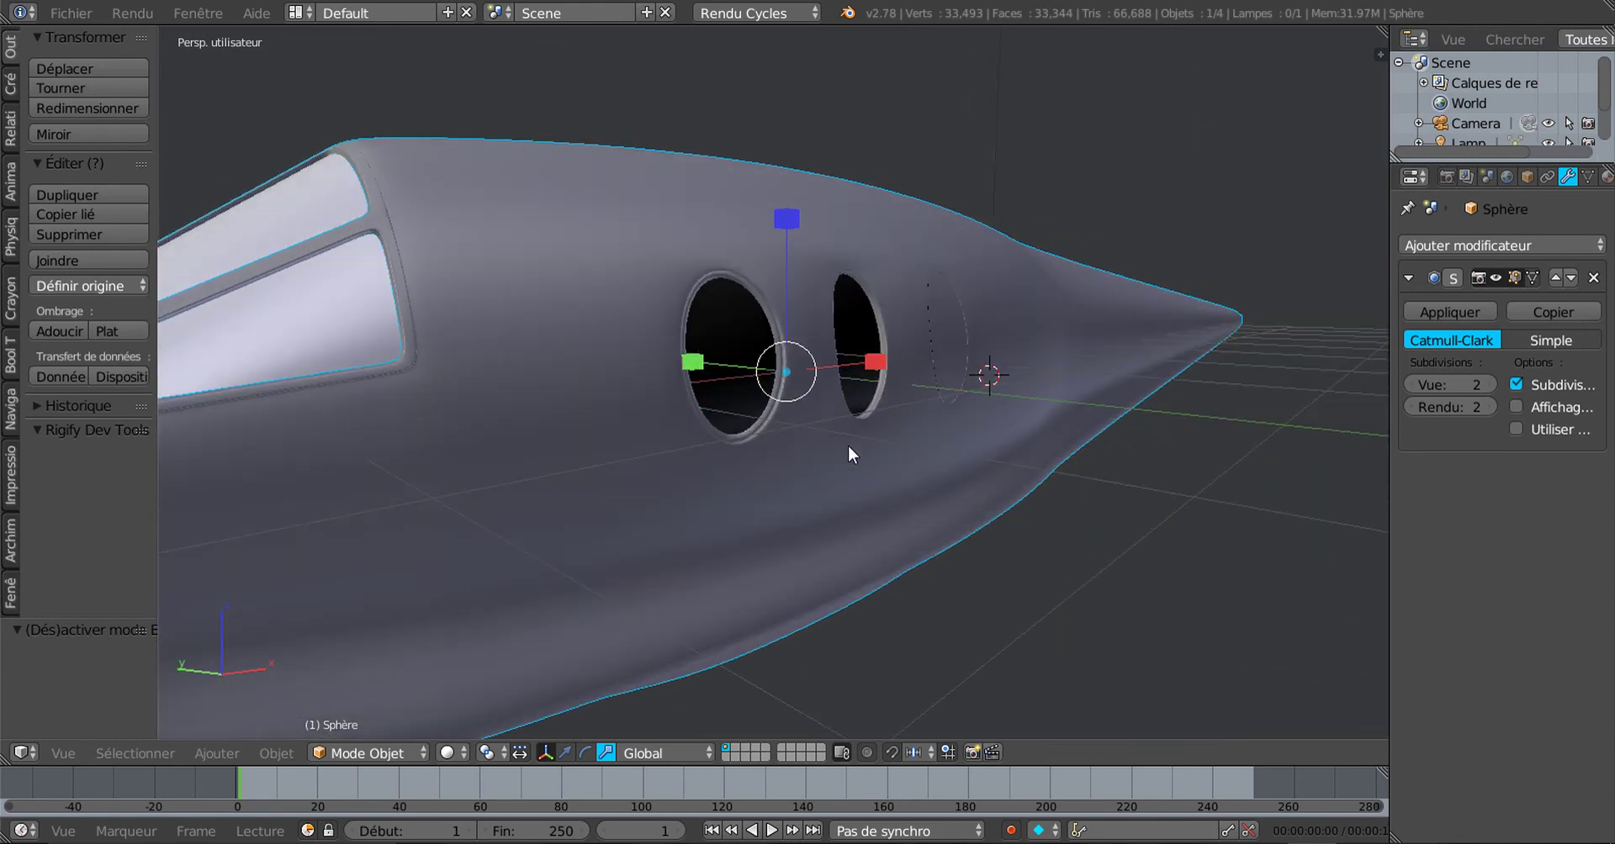
scroll(1117, 572, up, 1)
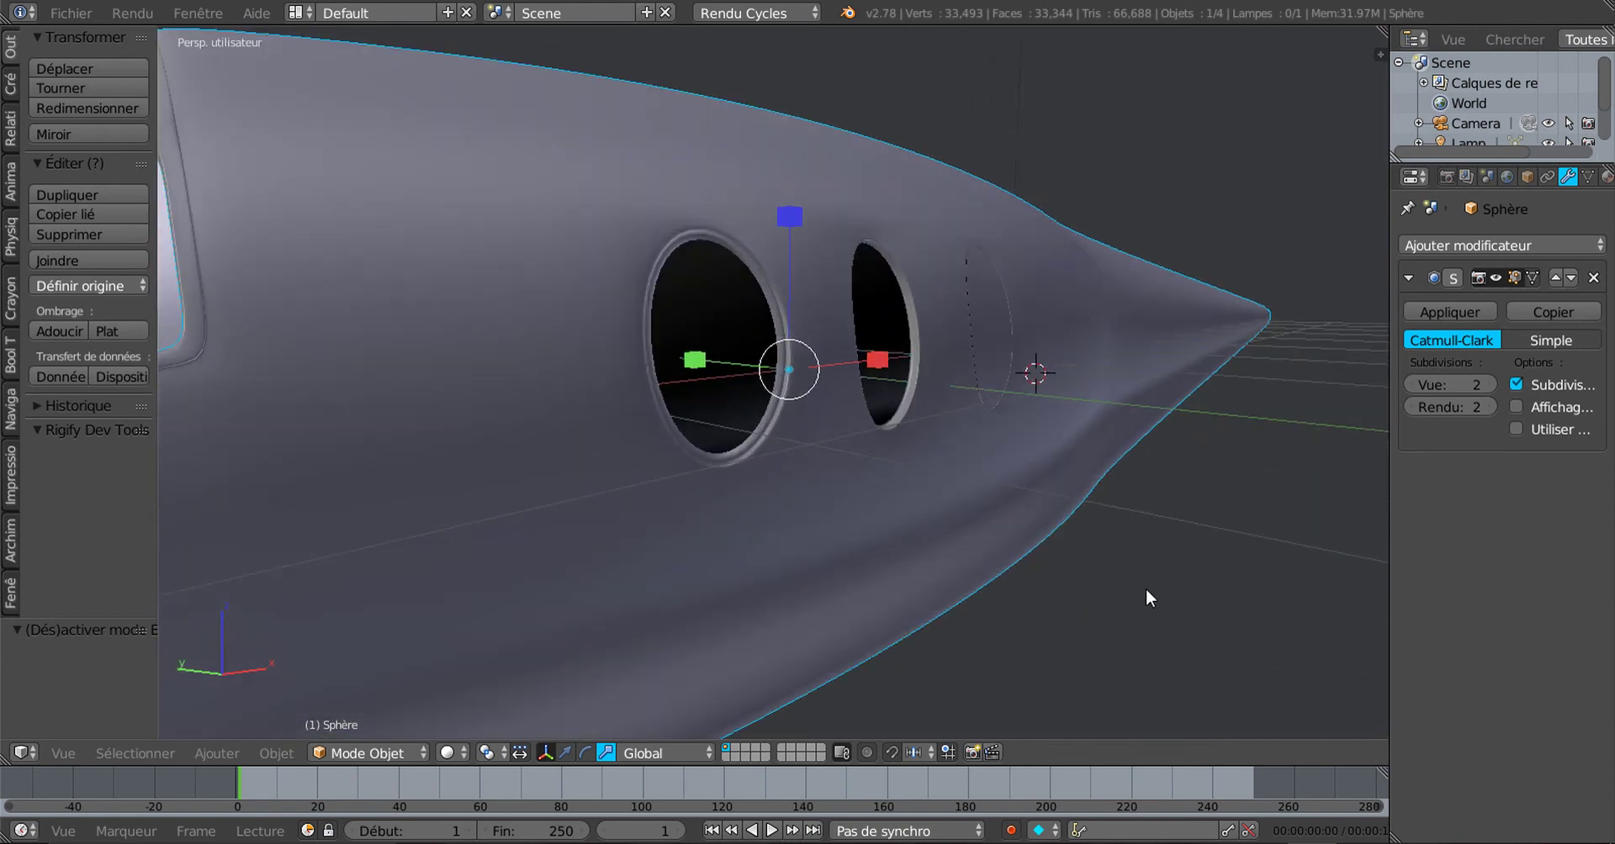